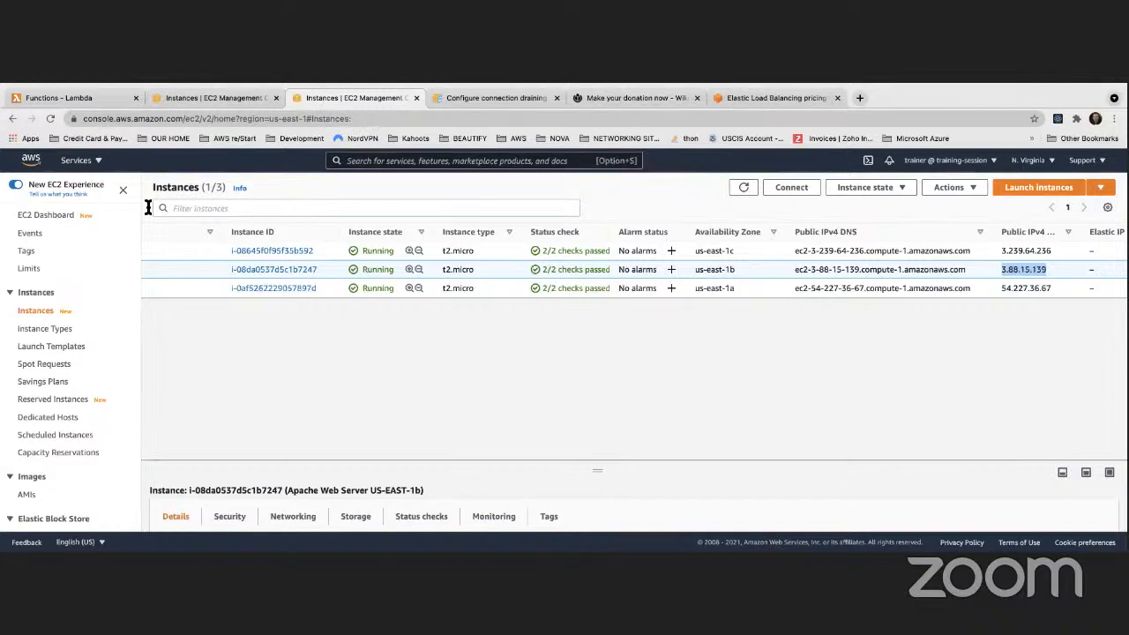
# Open the empty Launch Configurations list under Auto Scaling in the EC2 sidebar
pyautogui.scroll(-2, 101, 205)
pyautogui.scroll(1, 87, 204)
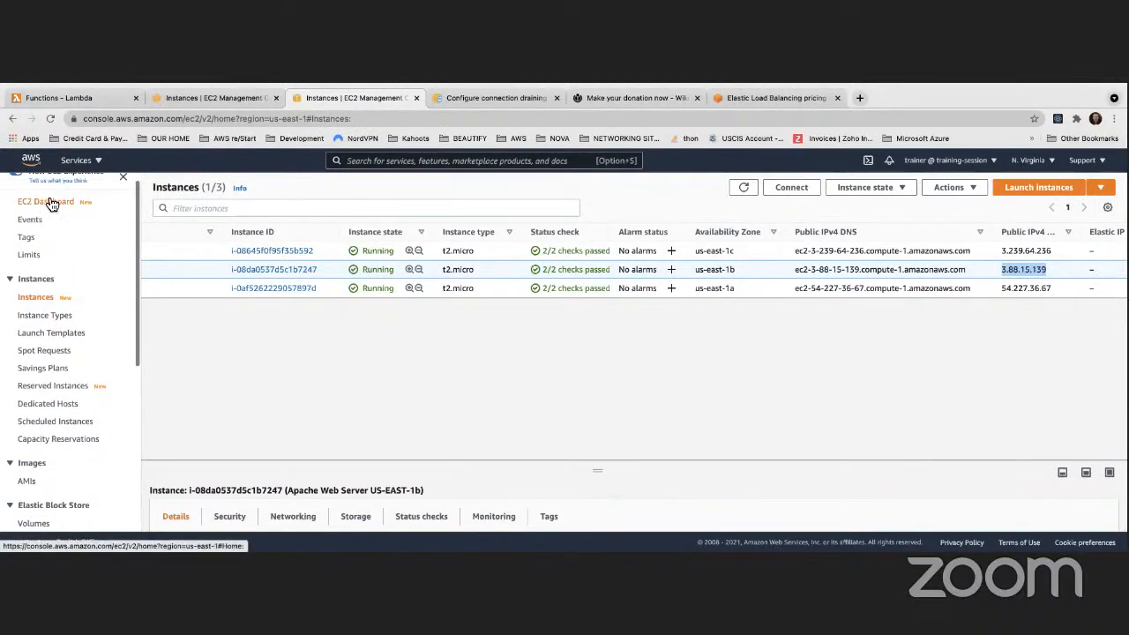
pyautogui.scroll(-4, 40, 203)
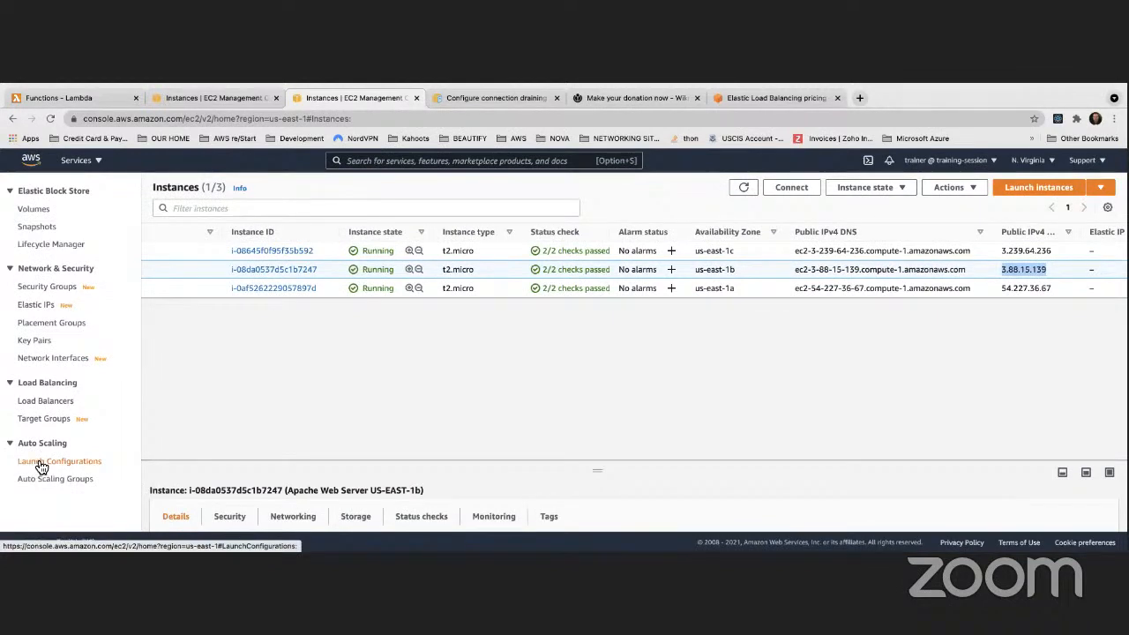
pyautogui.click(41, 463)
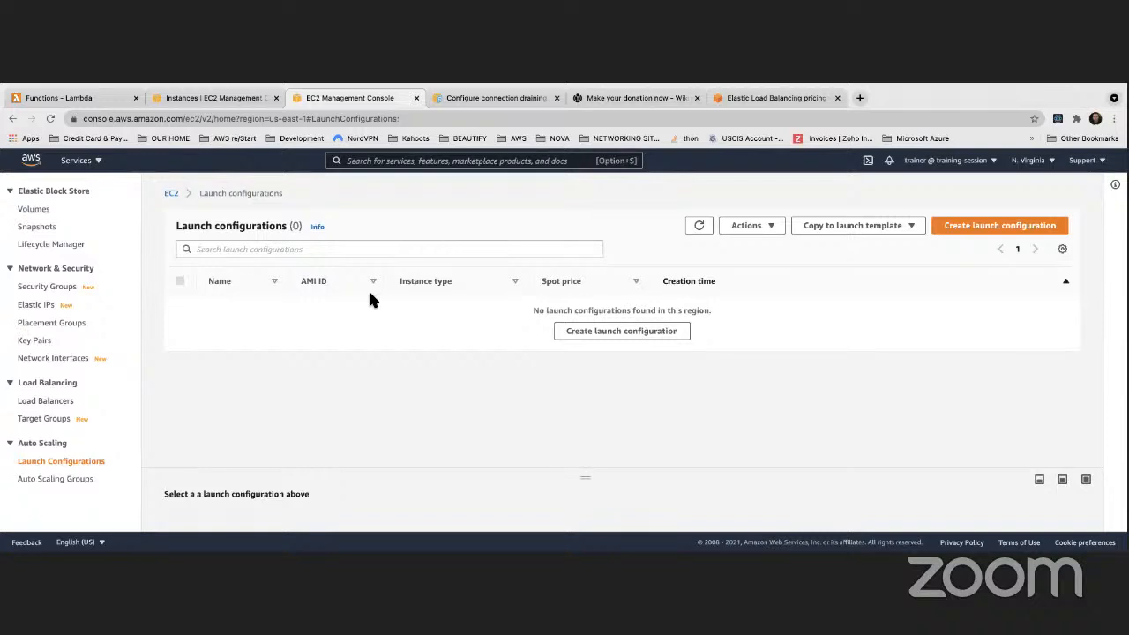
# Start a new launch configuration
pyautogui.click(668, 333)
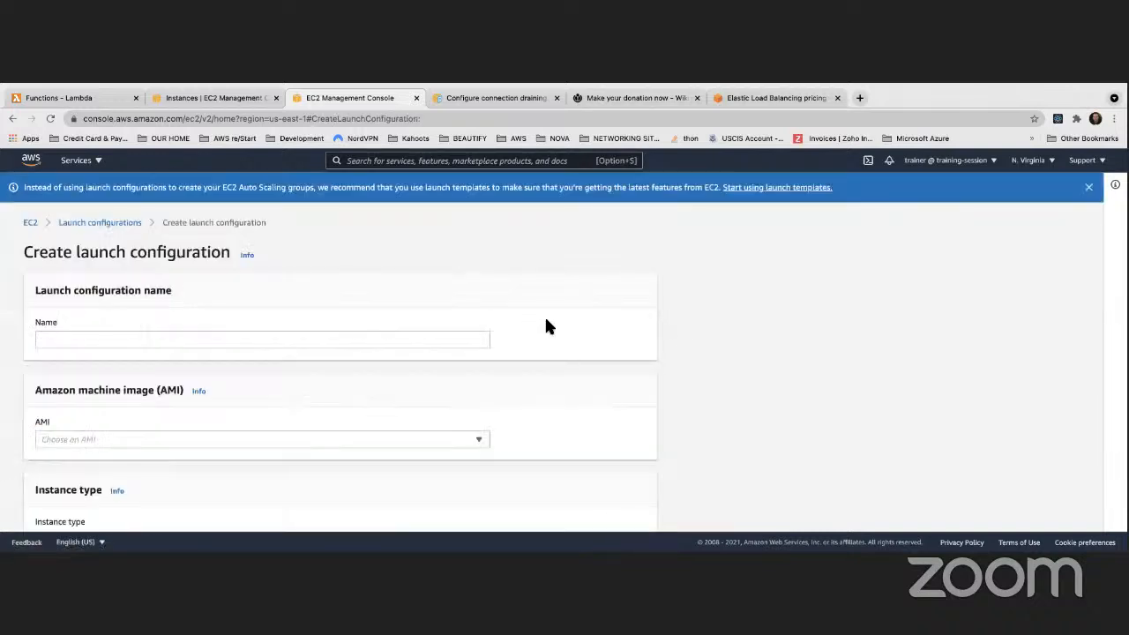
pyautogui.scroll(-3, 555, 322)
pyautogui.scroll(2, 555, 322)
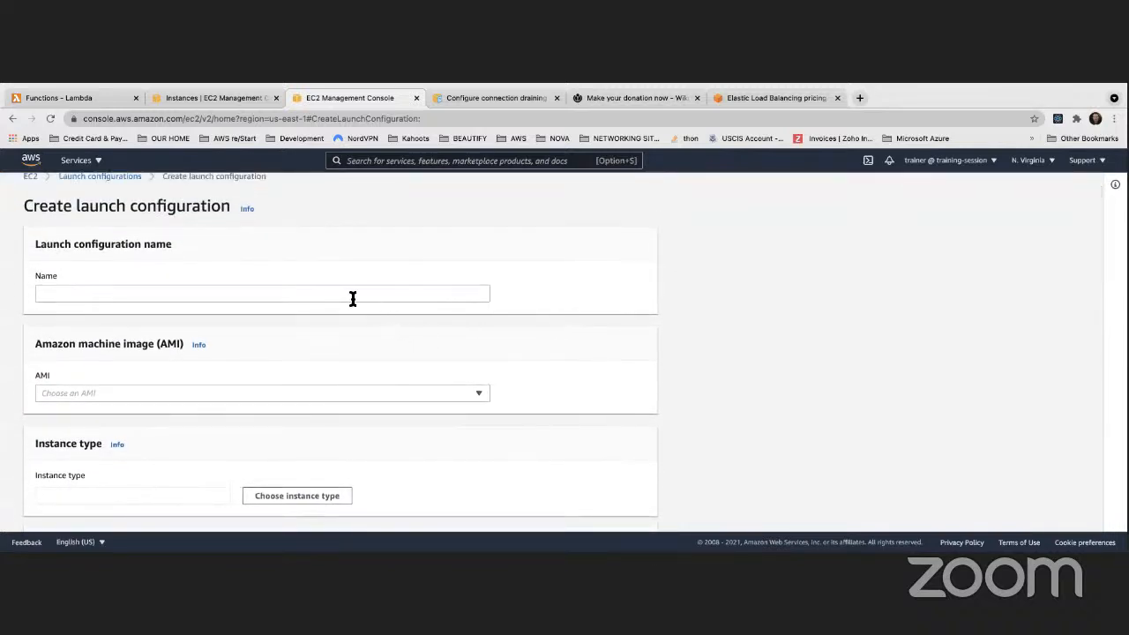
# Name the launch configuration MyFirstLaunchConfiguration
pyautogui.click(348, 297)
pyautogui.write('My')
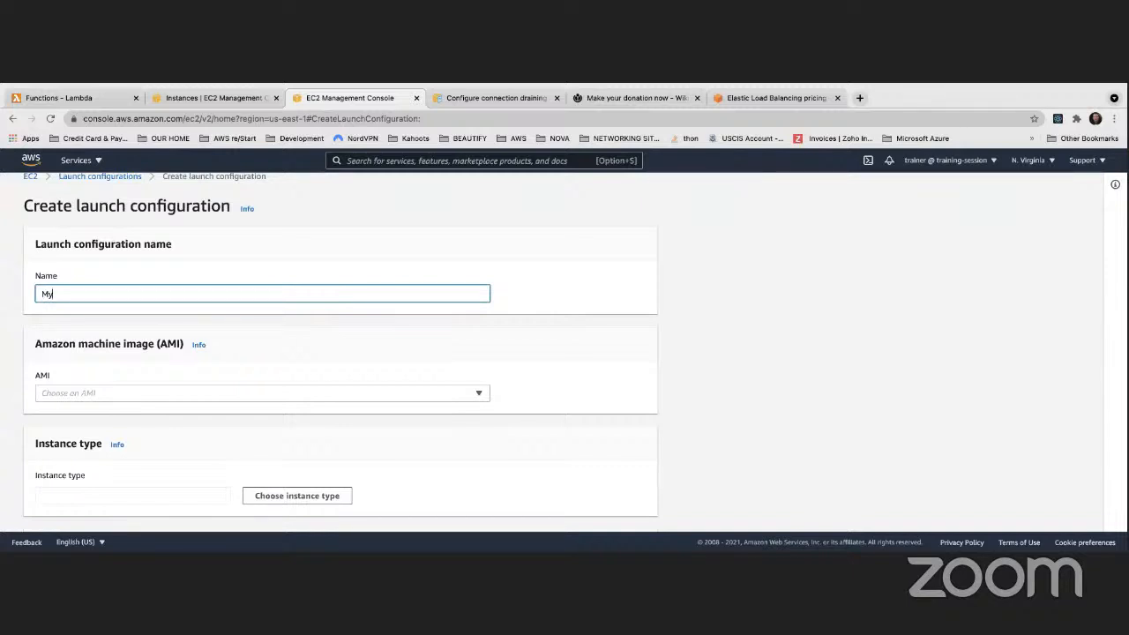
pyautogui.write('FirstLaunchConfiguration')
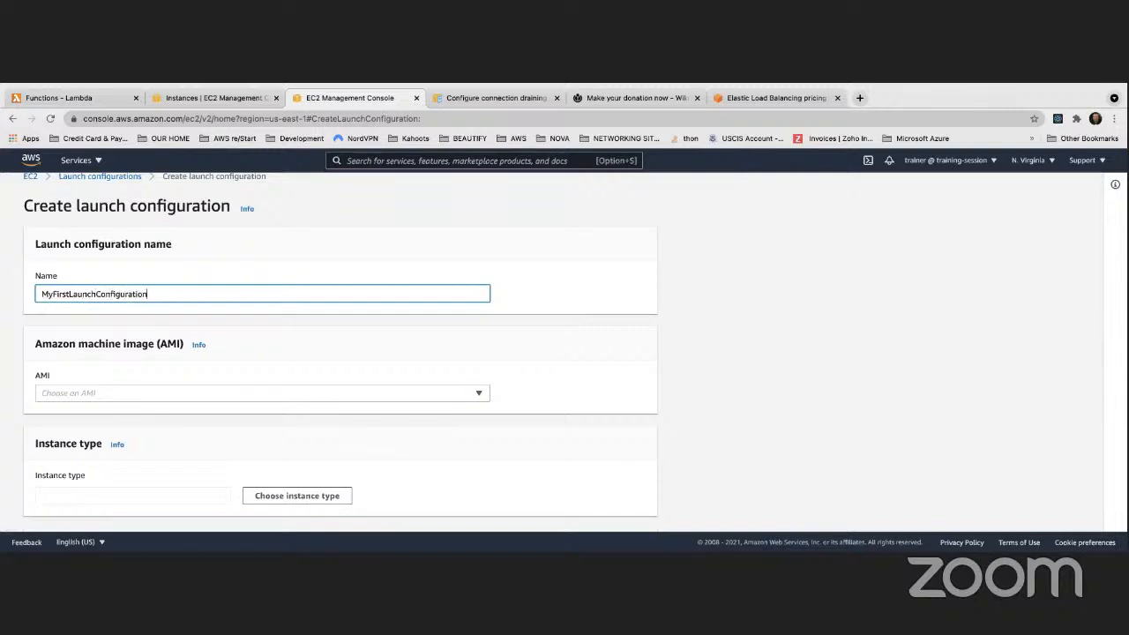
pyautogui.click(643, 321)
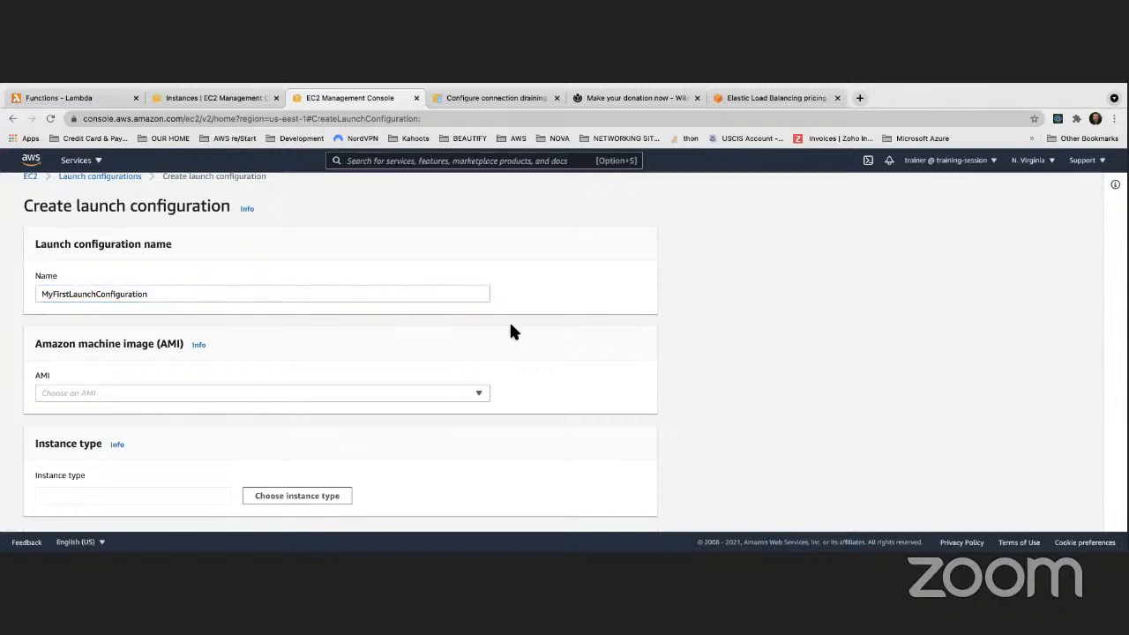
pyautogui.scroll(-3, 574, 333)
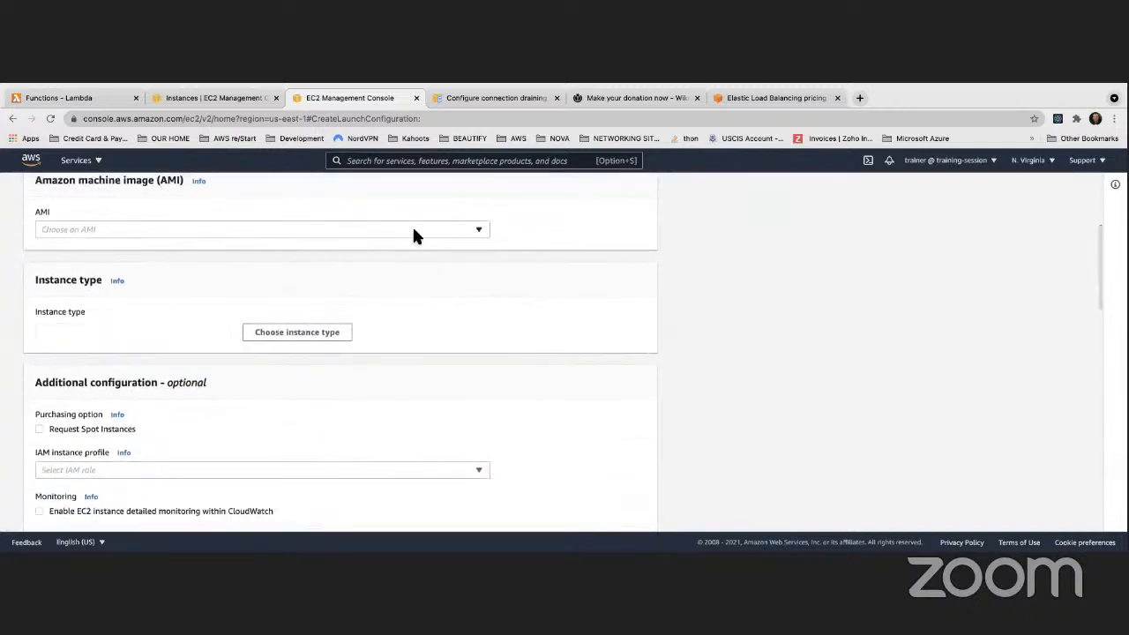
# Copy the Amazon Linux 2 AMI ID from the Launch Instance wizard tab
pyautogui.click(414, 231)
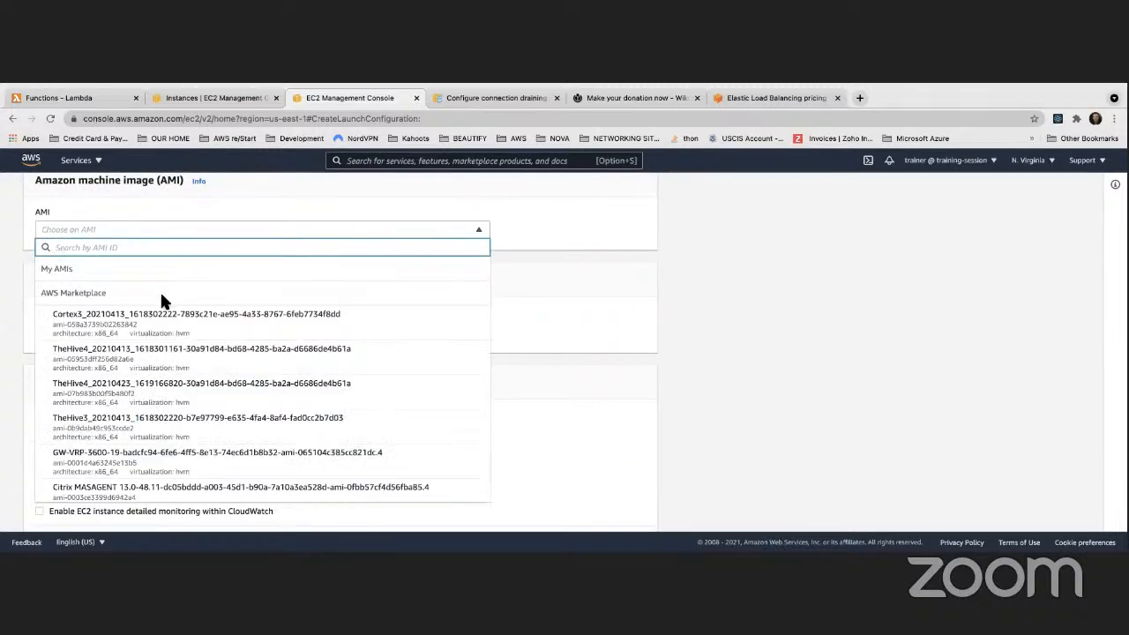
pyautogui.scroll(-4, 163, 303)
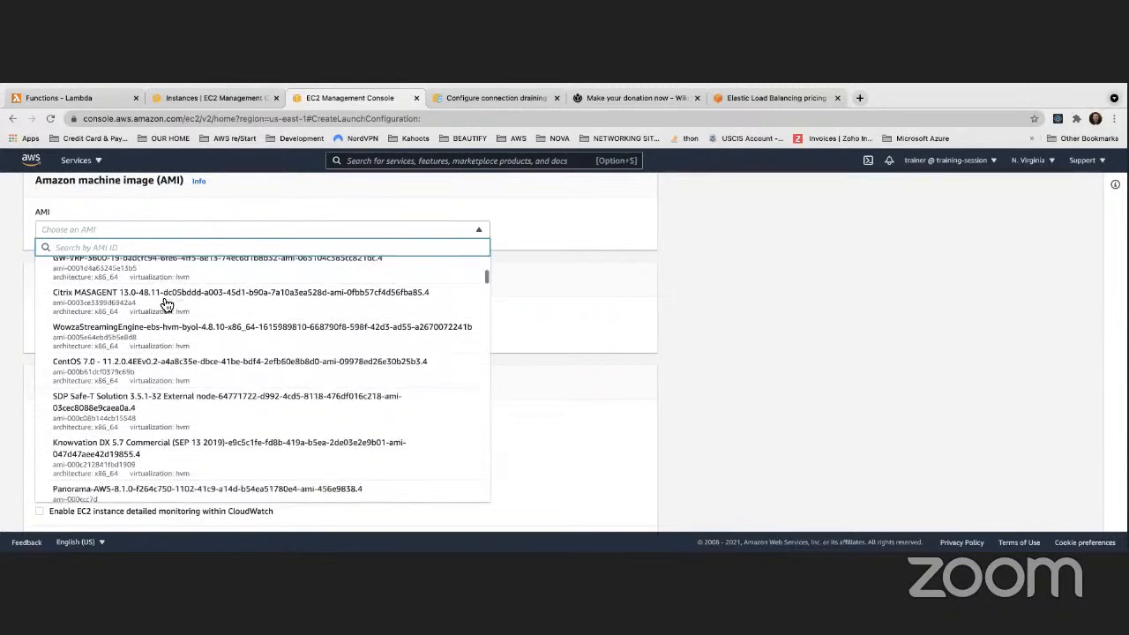
pyautogui.scroll(-5, 165, 305)
pyautogui.scroll(2, 165, 305)
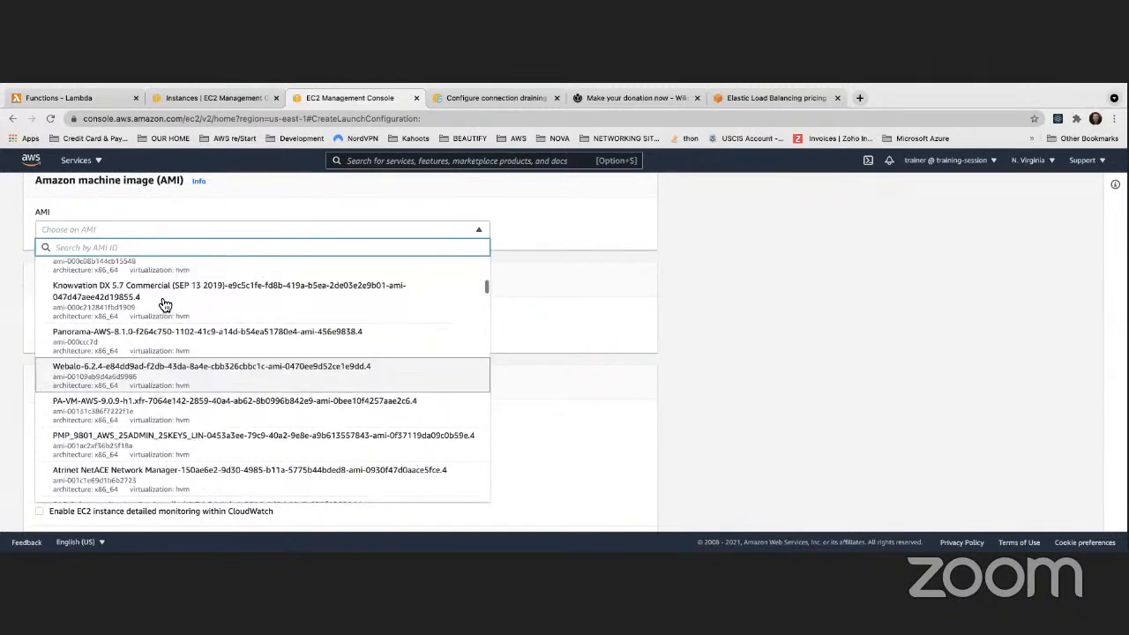
pyautogui.scroll(7, 165, 305)
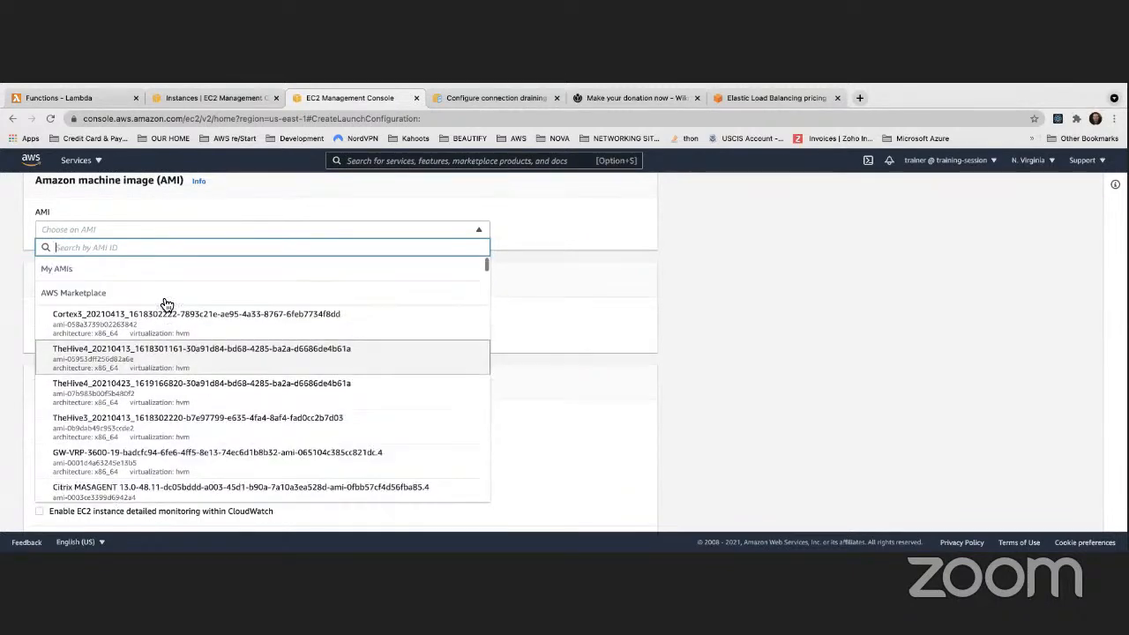
pyautogui.click(217, 97)
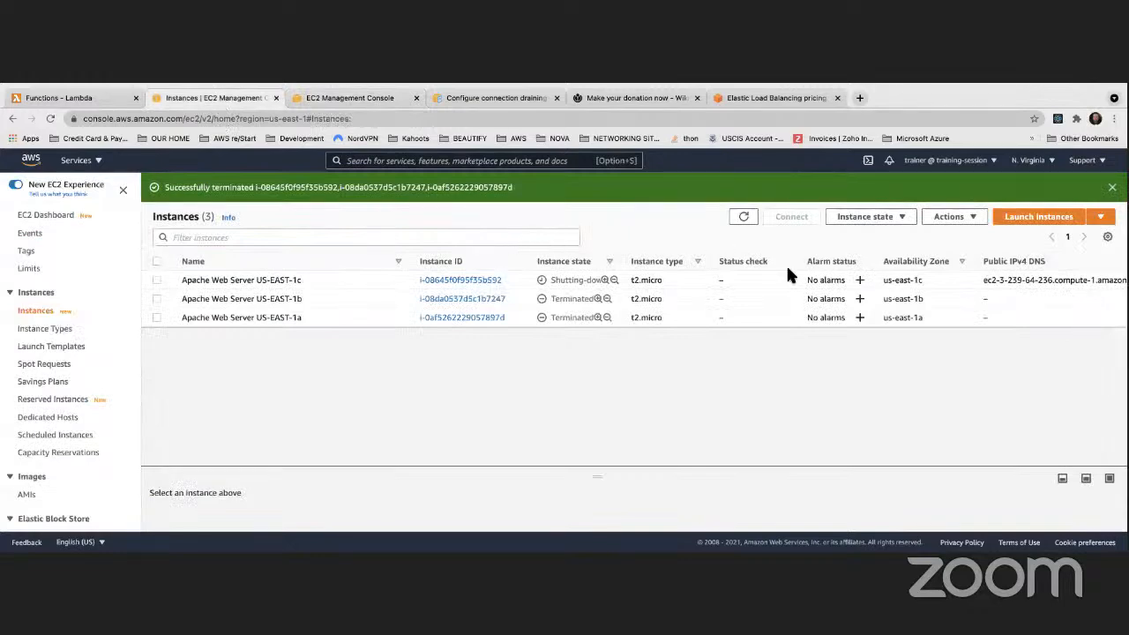
pyautogui.click(1023, 219)
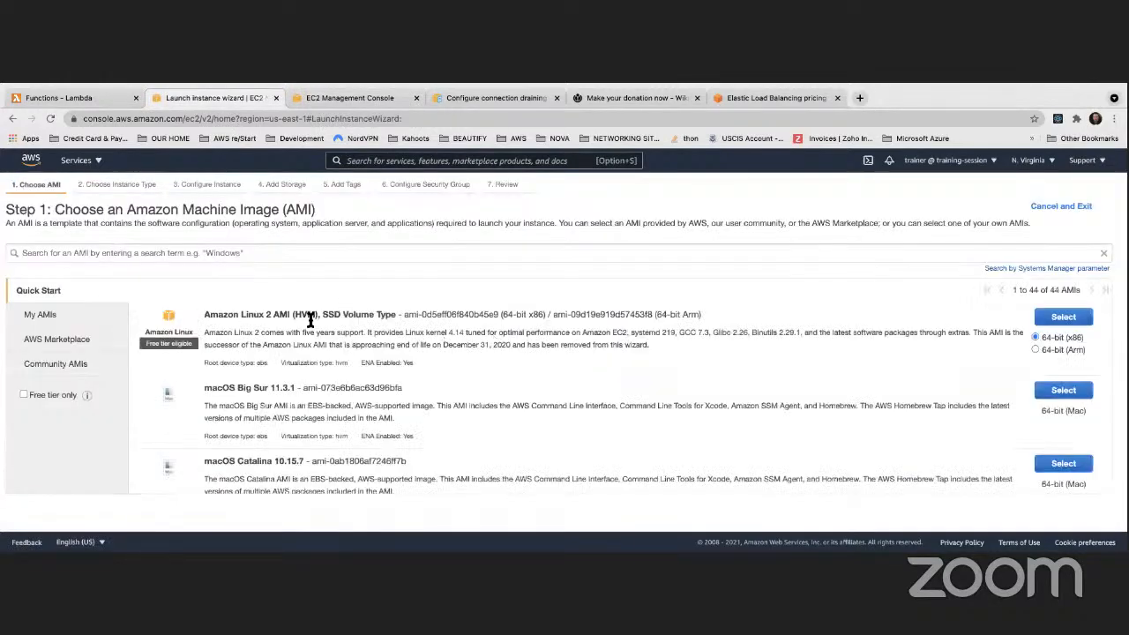
pyautogui.moveTo(404, 315); pyautogui.dragTo(499, 315)
pyautogui.press('super+c')
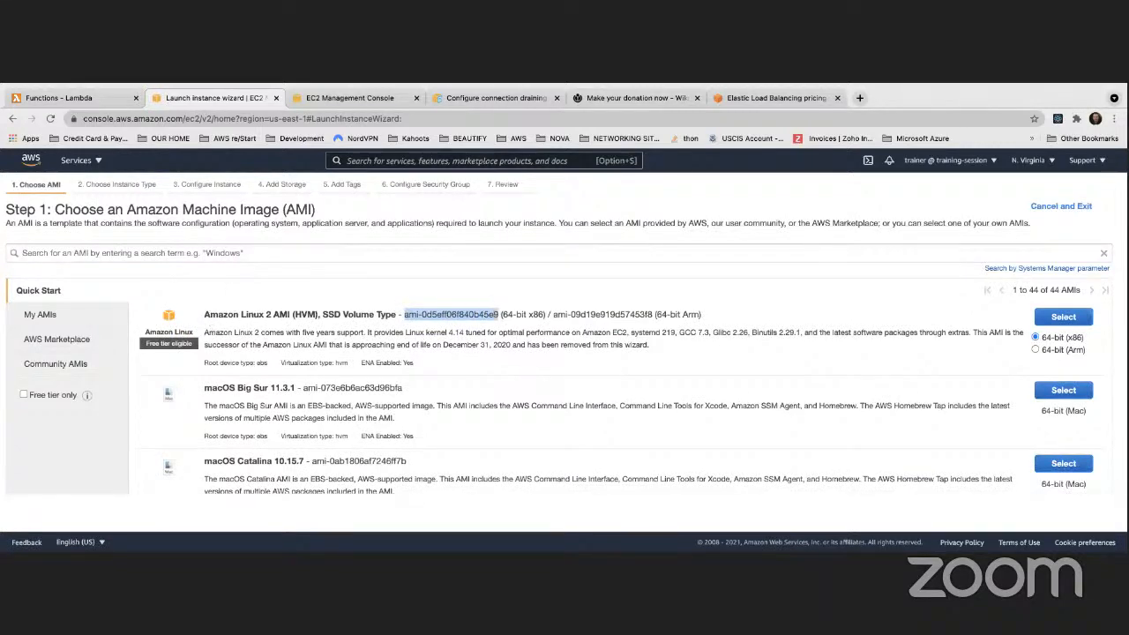
pyautogui.press('super+Tab')
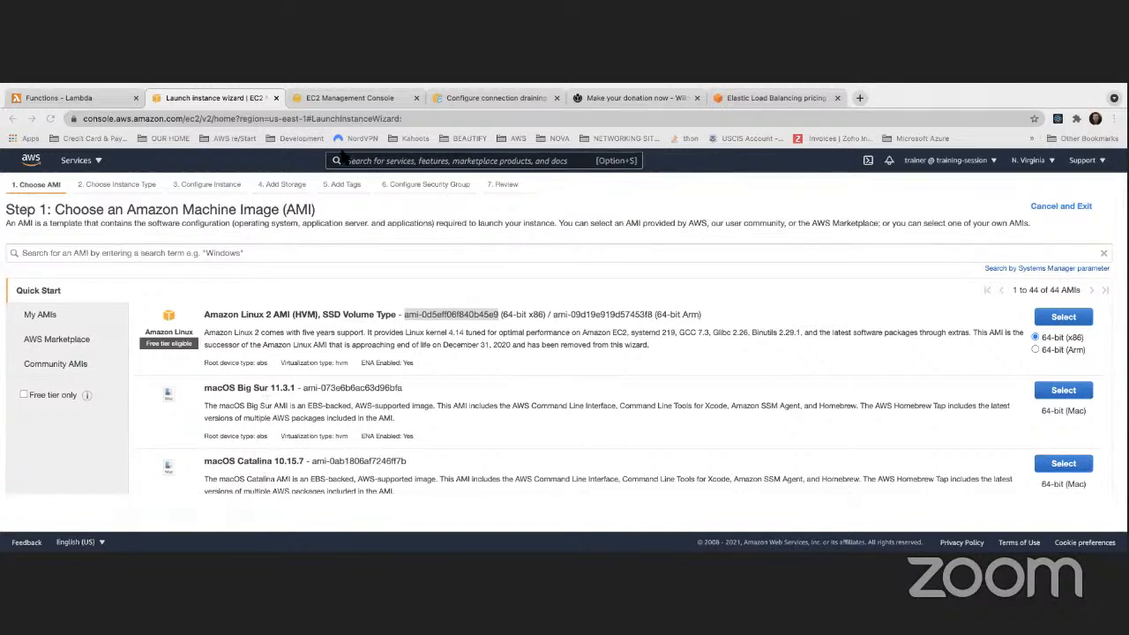
# Paste the ID into the AMI search and select amzn2-ami-hvm-2.0.20210427.0-x86_64-gp2
pyautogui.click(336, 97)
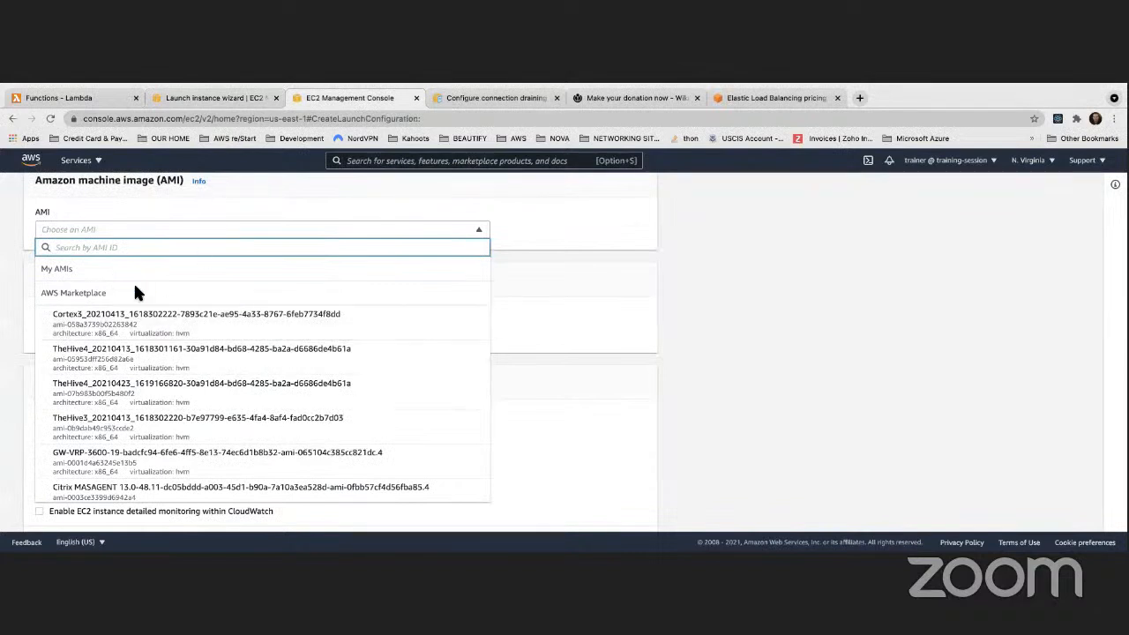
pyautogui.press('super+v')
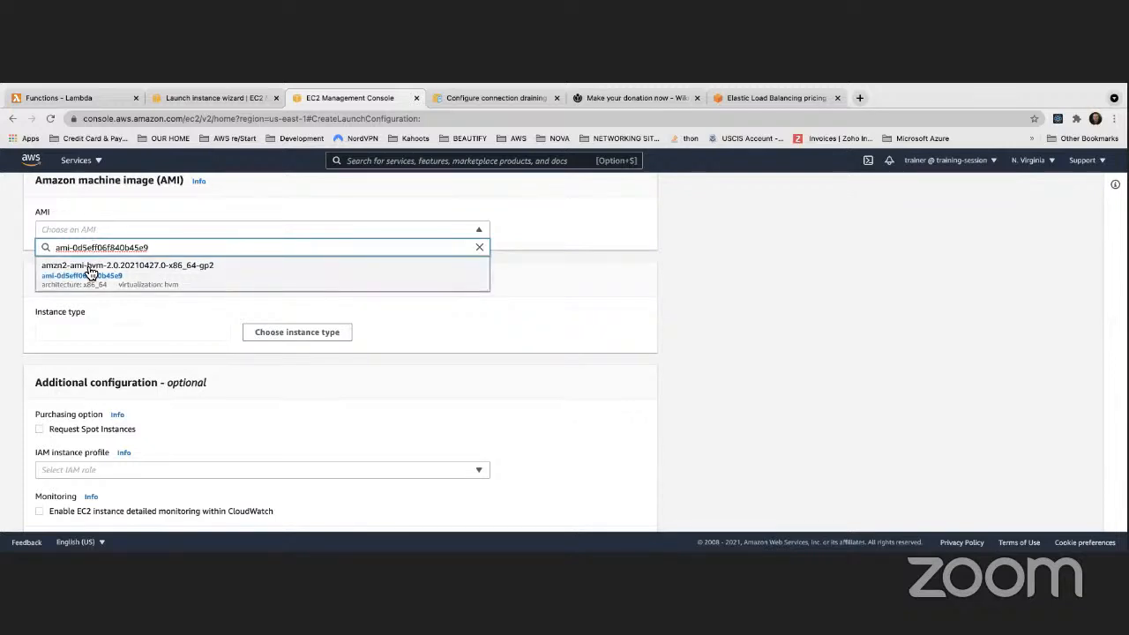
pyautogui.click(91, 274)
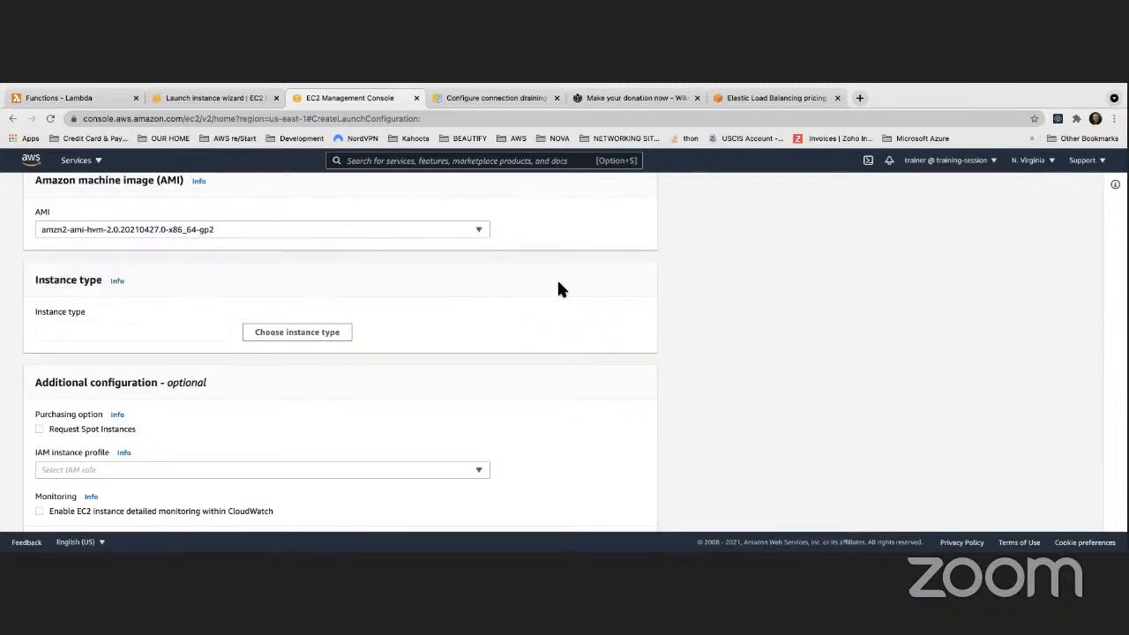
# Open the instance type chooser for the launch configuration
pyautogui.scroll(1, 557, 283)
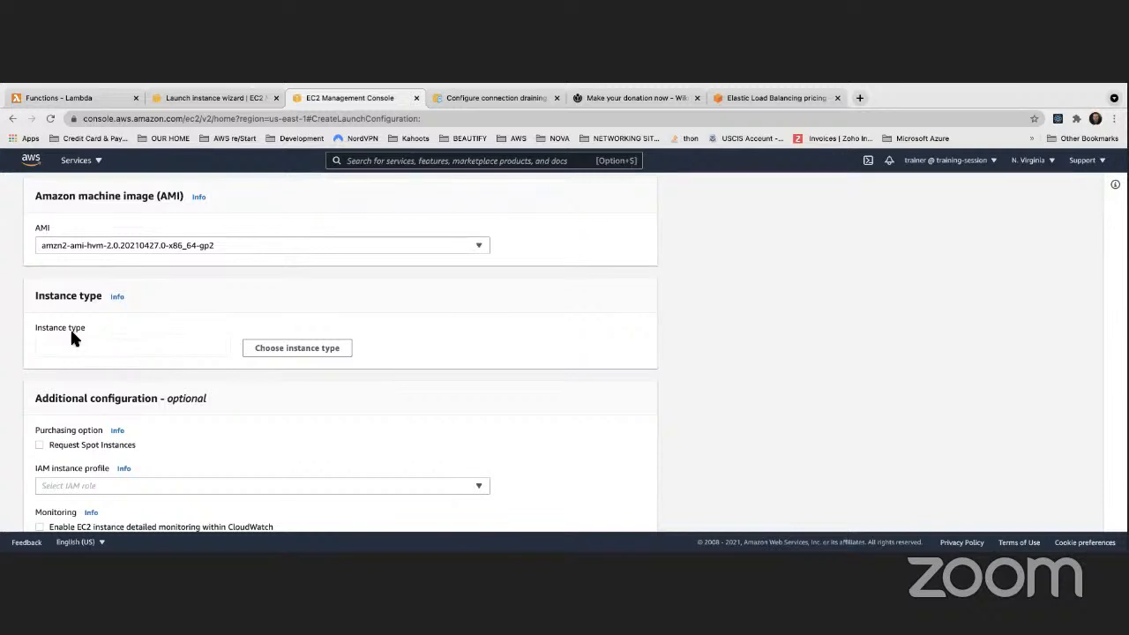
pyautogui.scroll(3, 71, 335)
pyautogui.scroll(-2, 70, 335)
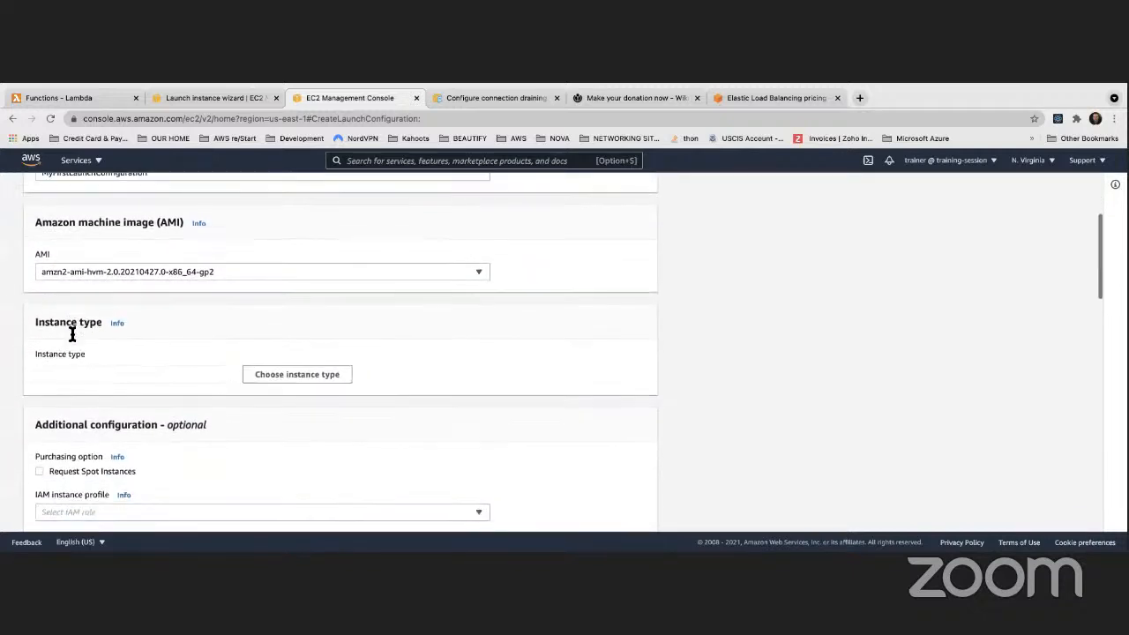
pyautogui.scroll(-1, 72, 334)
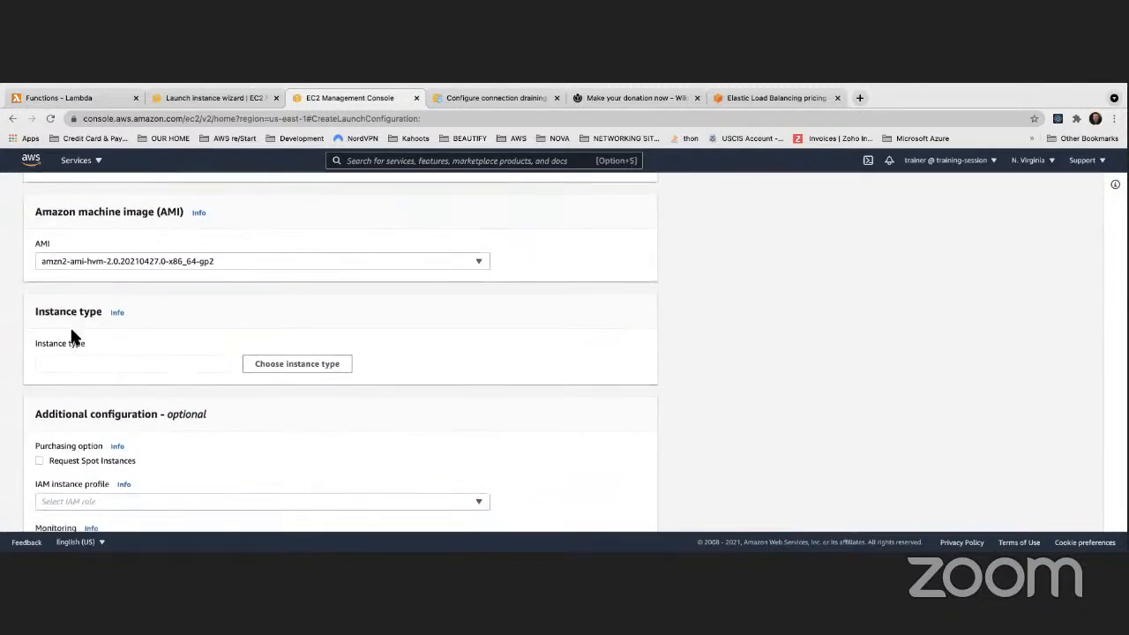
pyautogui.scroll(-3, 71, 335)
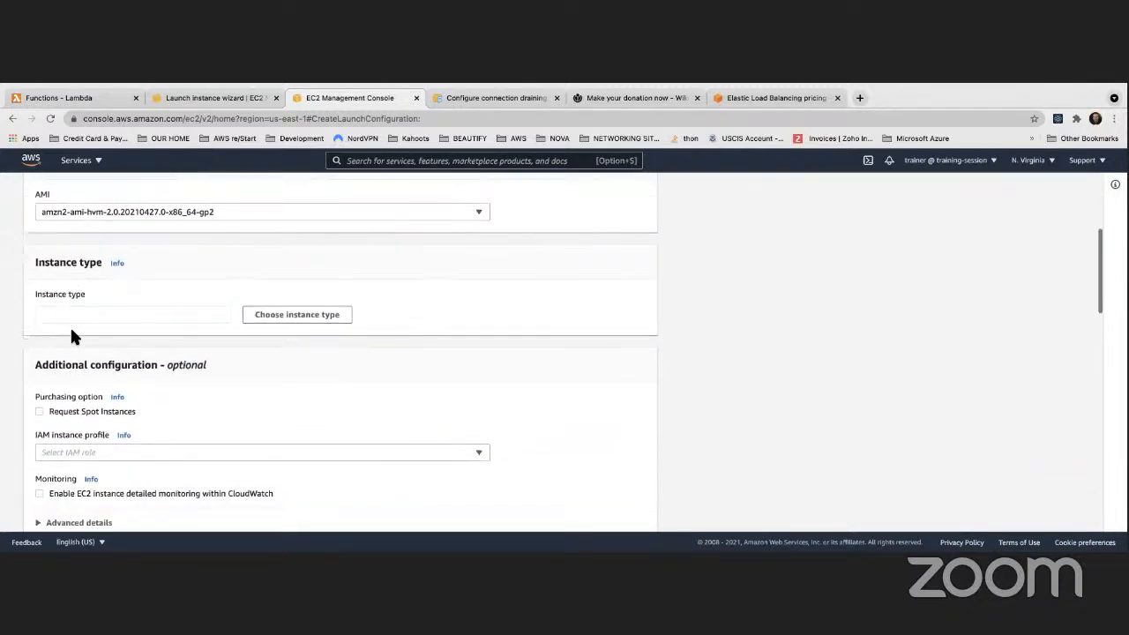
pyautogui.click(290, 305)
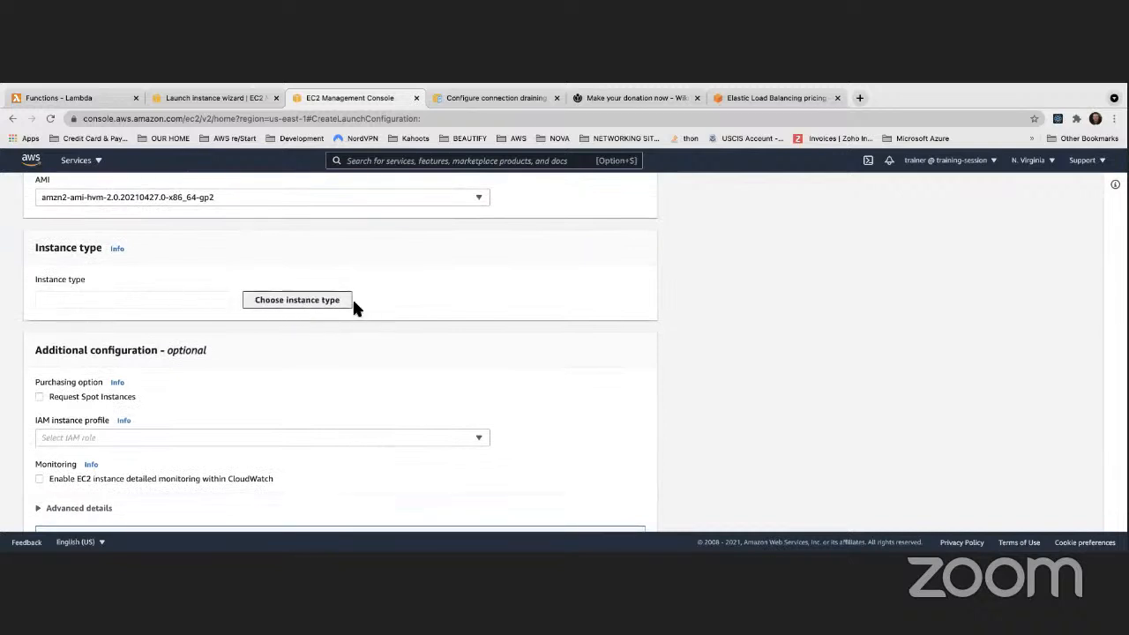
pyautogui.scroll(-2, 393, 377)
pyautogui.scroll(-10, 393, 376)
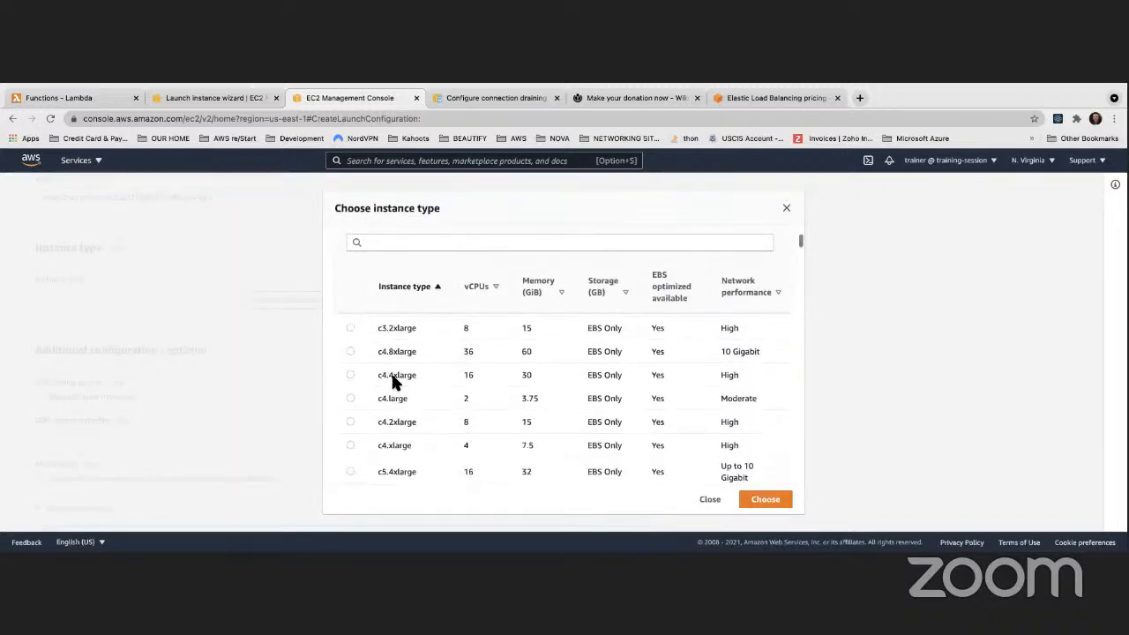
pyautogui.scroll(5, 394, 381)
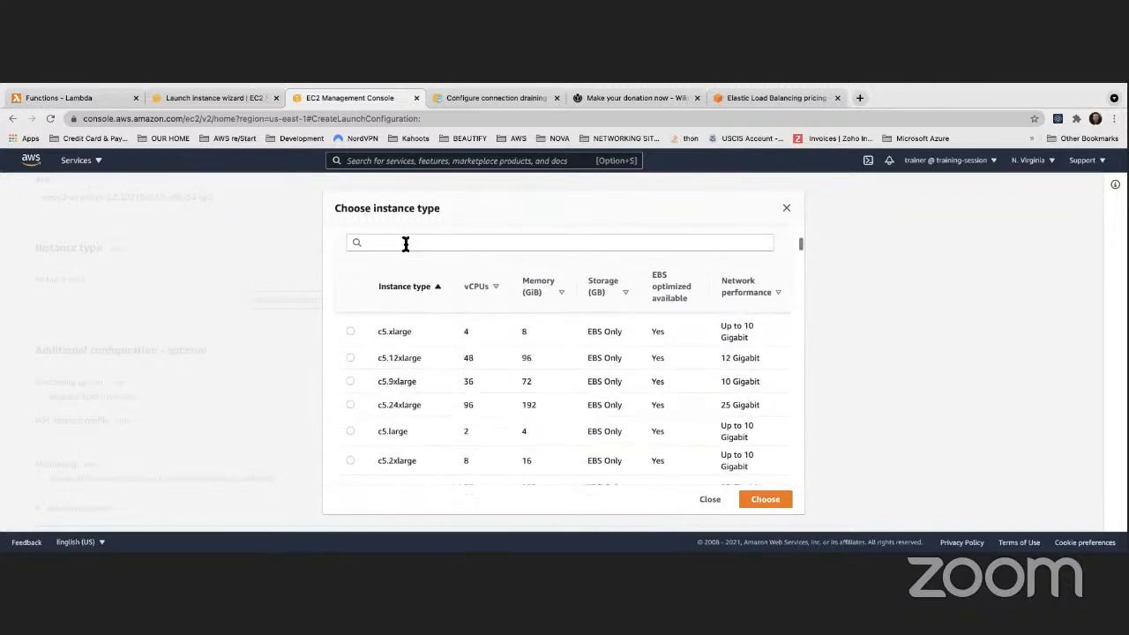
# Filter by t2.micro and choose it (1 vCPU, 1 GiB memory)
pyautogui.click(403, 244)
pyautogui.write('t2.micro')
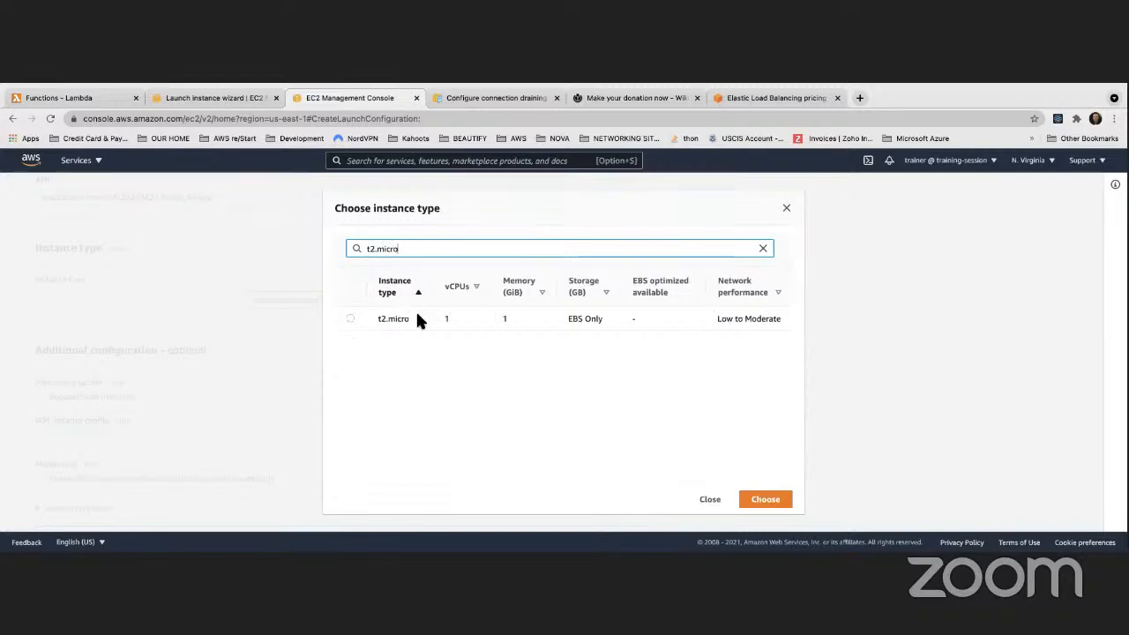
pyautogui.click(348, 320)
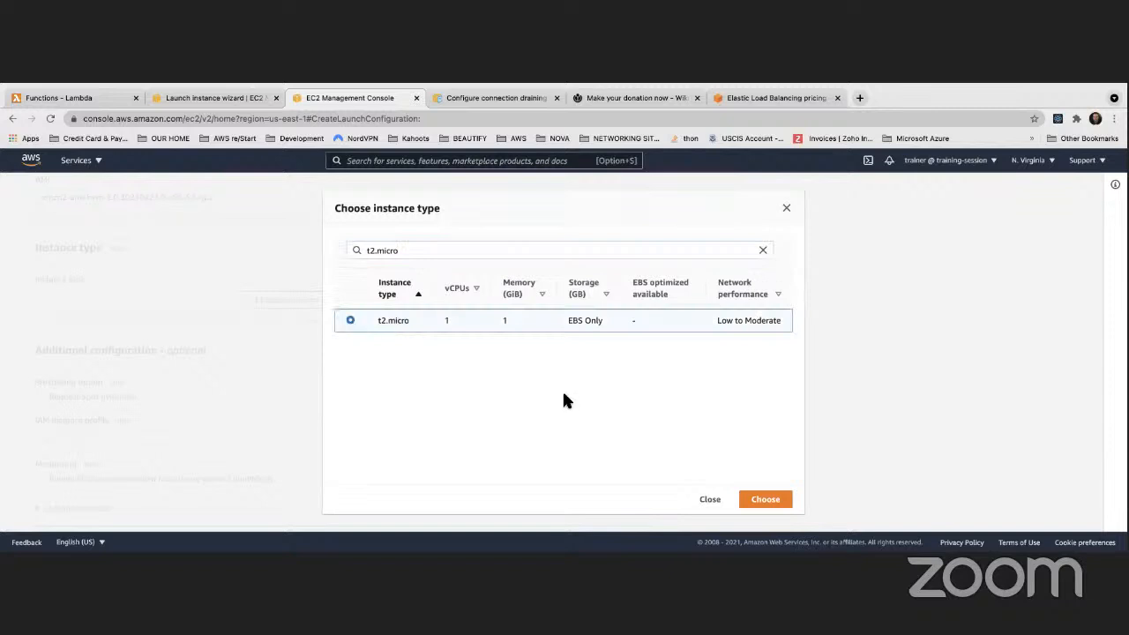
pyautogui.click(757, 496)
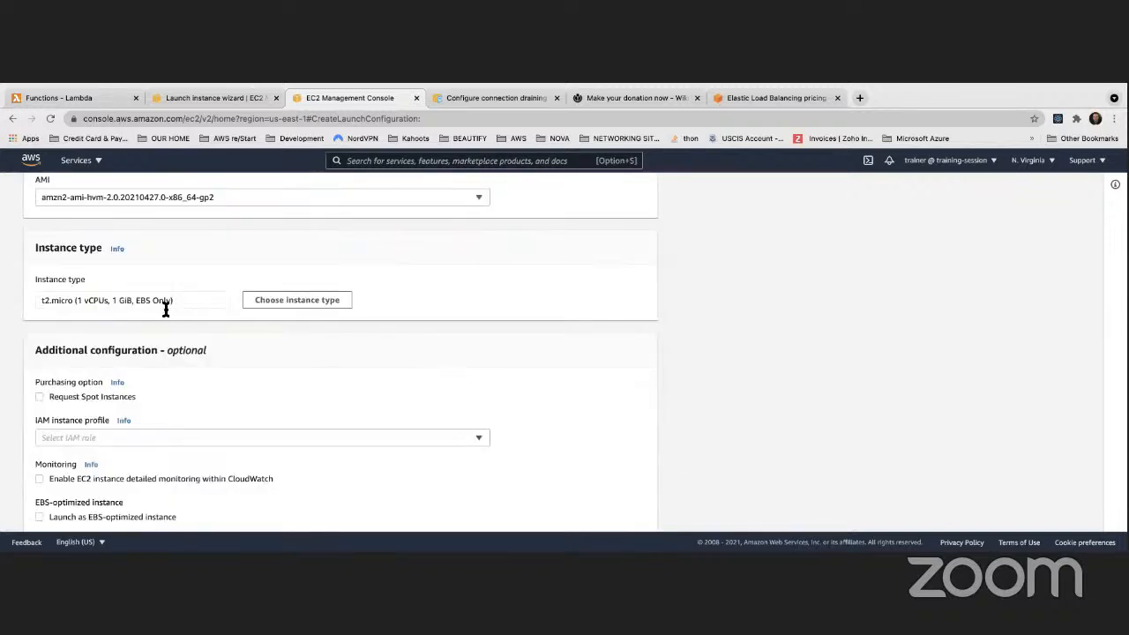
pyautogui.scroll(3, 176, 313)
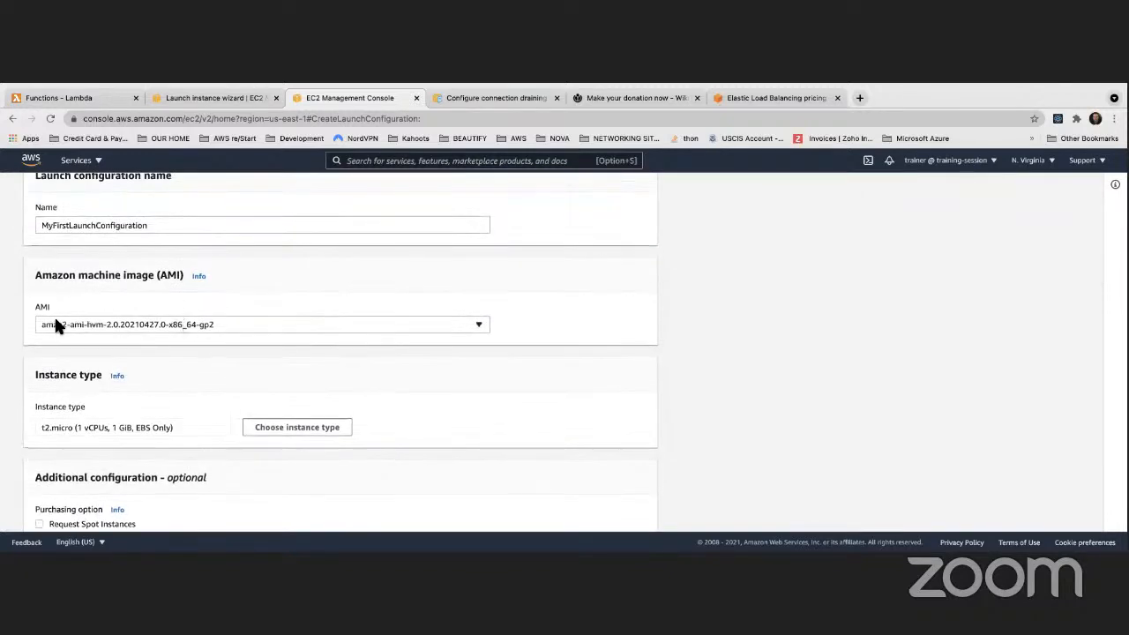
pyautogui.scroll(-3, 89, 327)
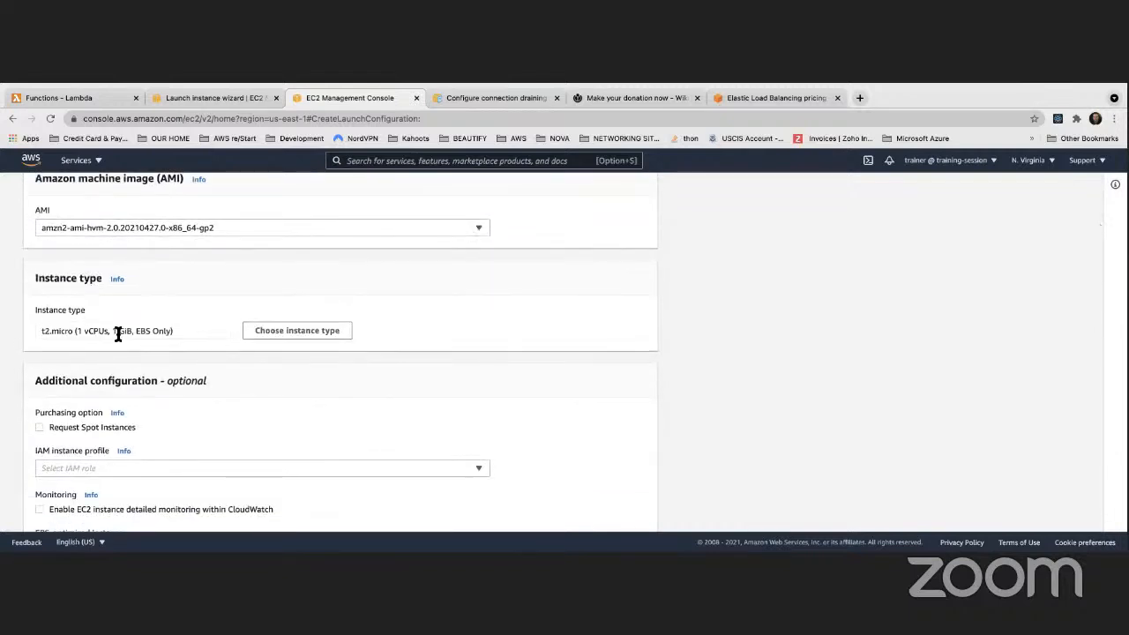
pyautogui.scroll(-3, 117, 330)
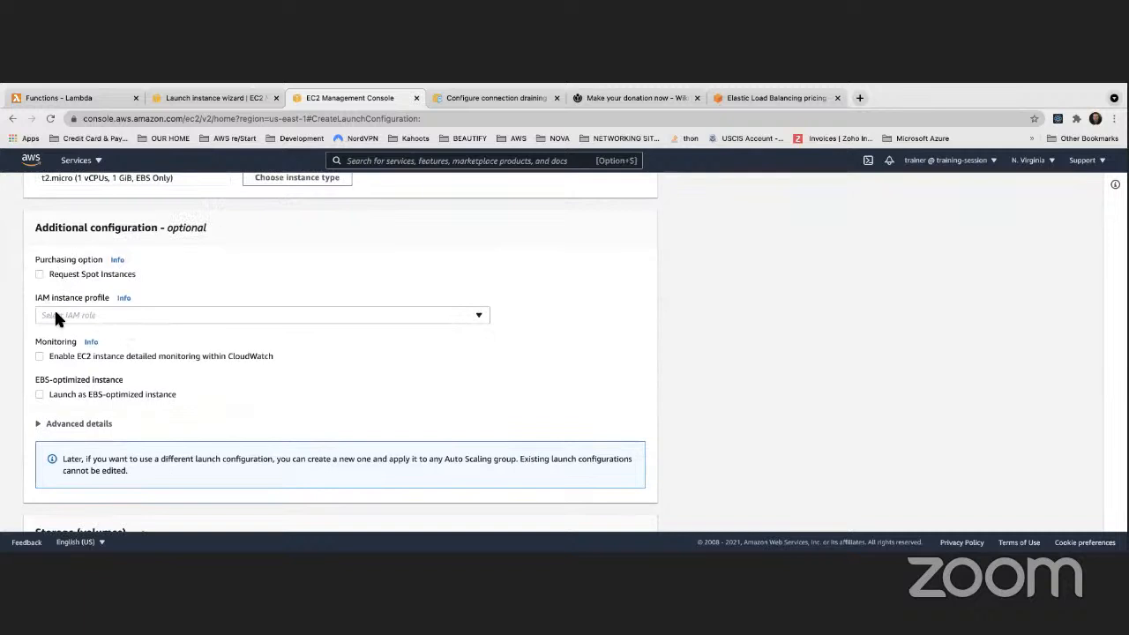
pyautogui.scroll(-2, 56, 308)
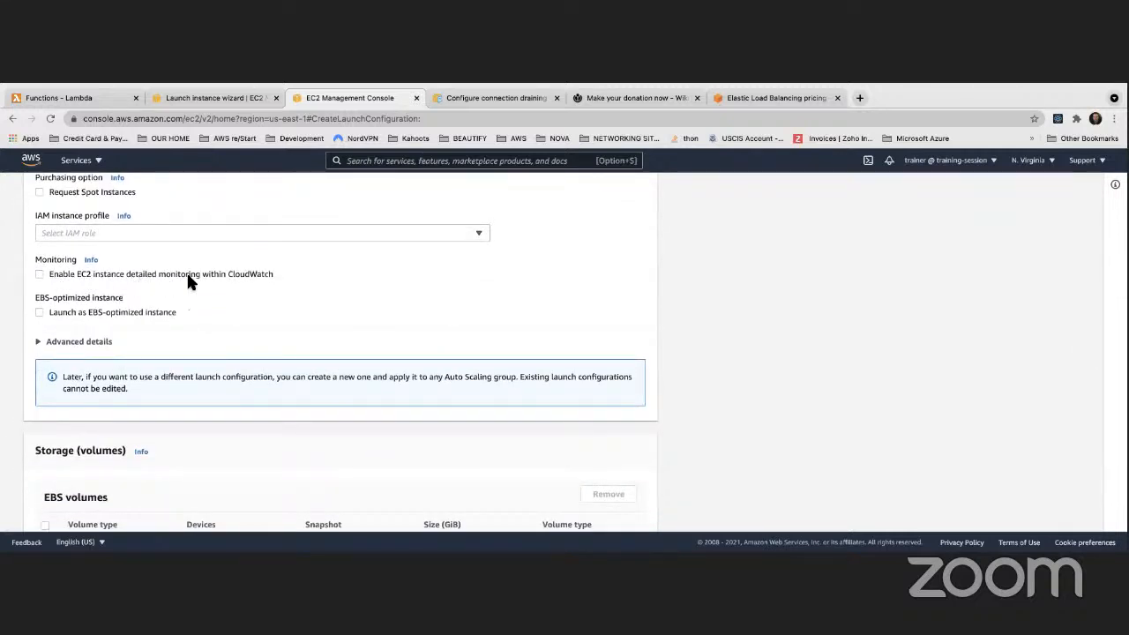
pyautogui.scroll(-1, 187, 277)
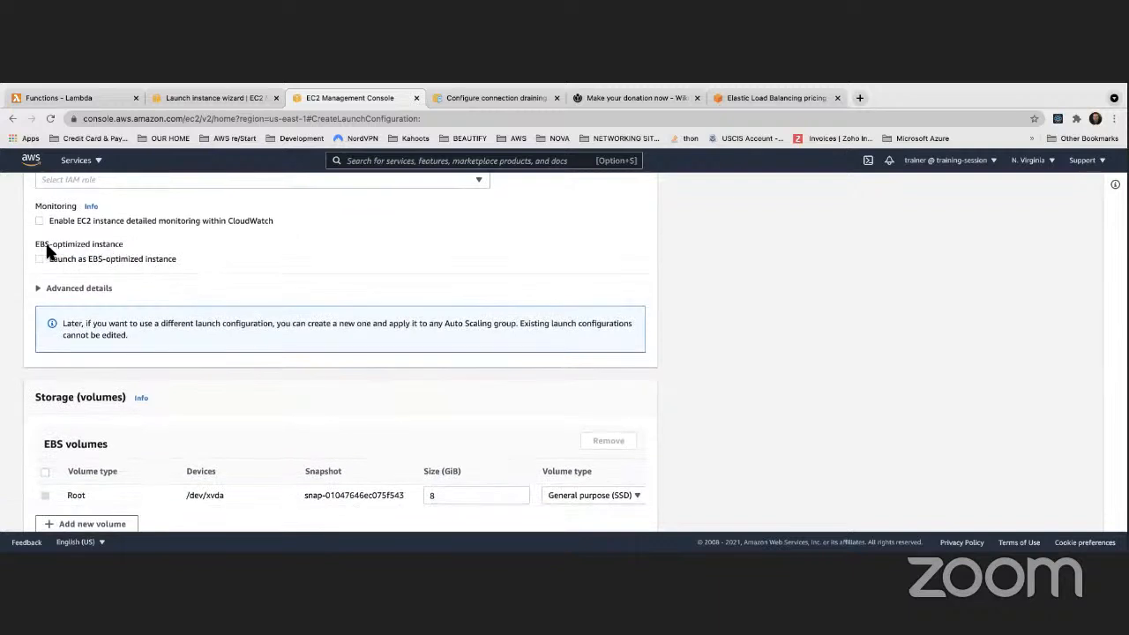
pyautogui.scroll(-1, 152, 277)
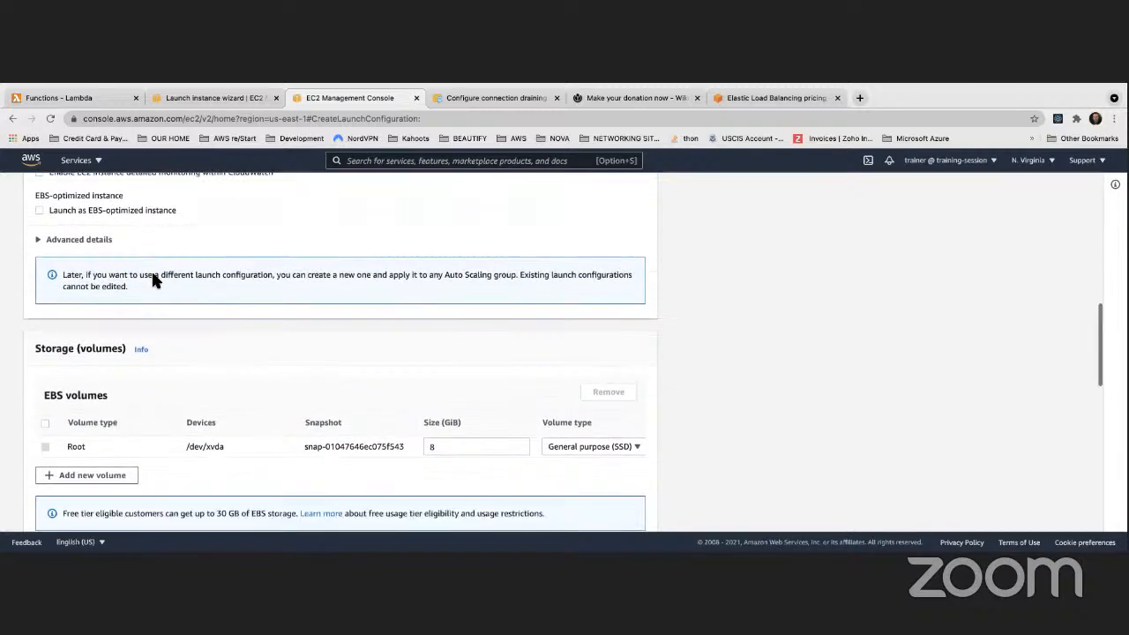
pyautogui.scroll(-2, 151, 278)
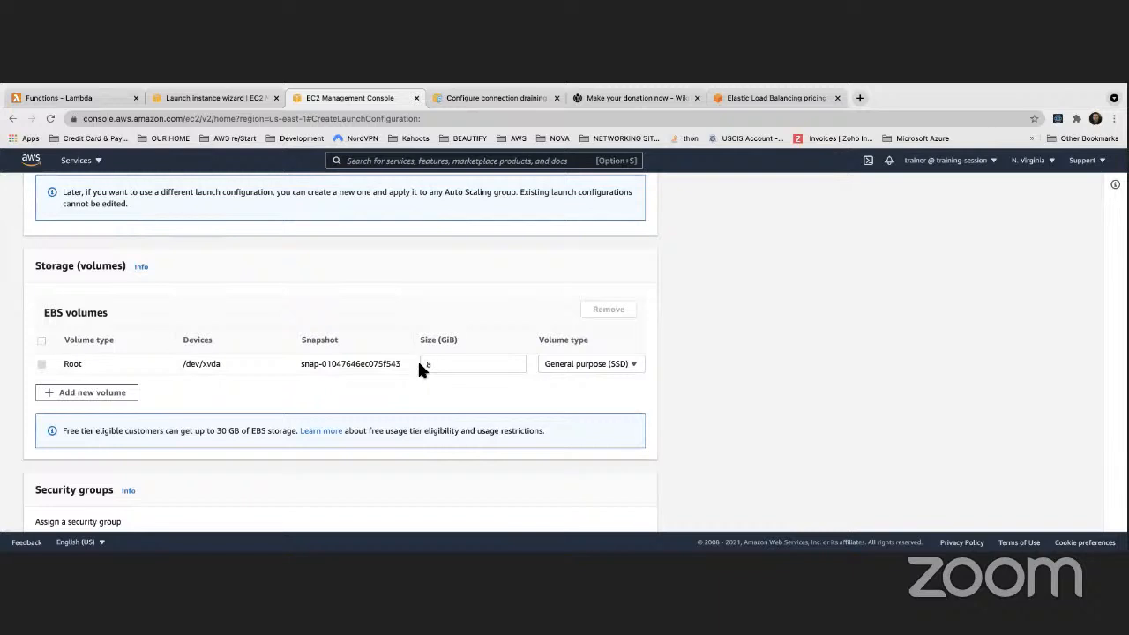
pyautogui.scroll(-3, 385, 366)
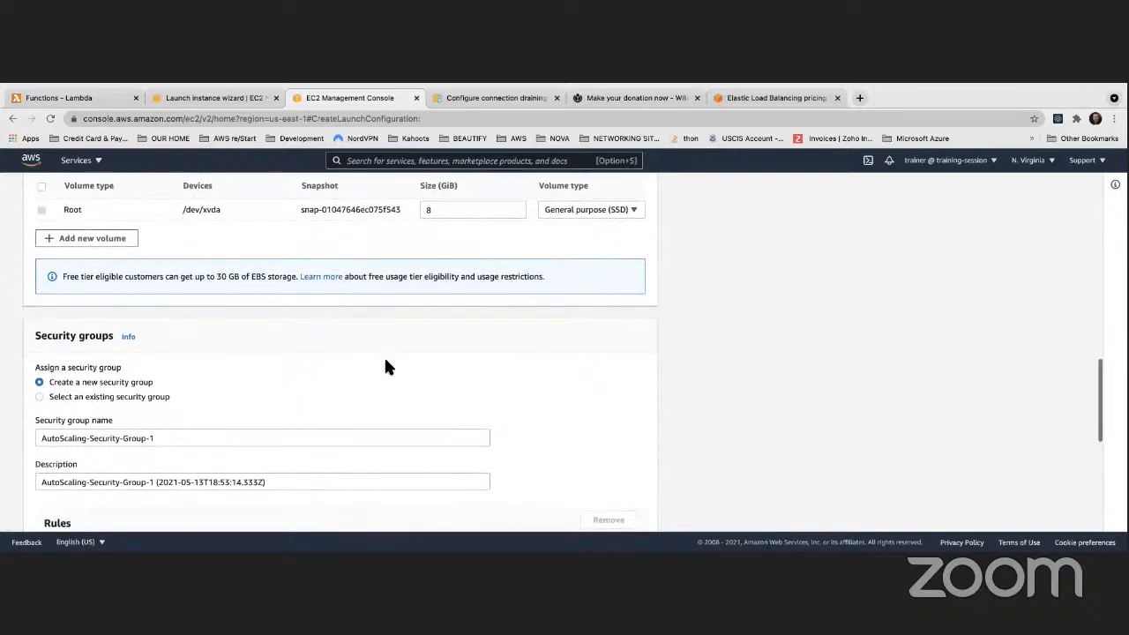
pyautogui.scroll(-2, 386, 366)
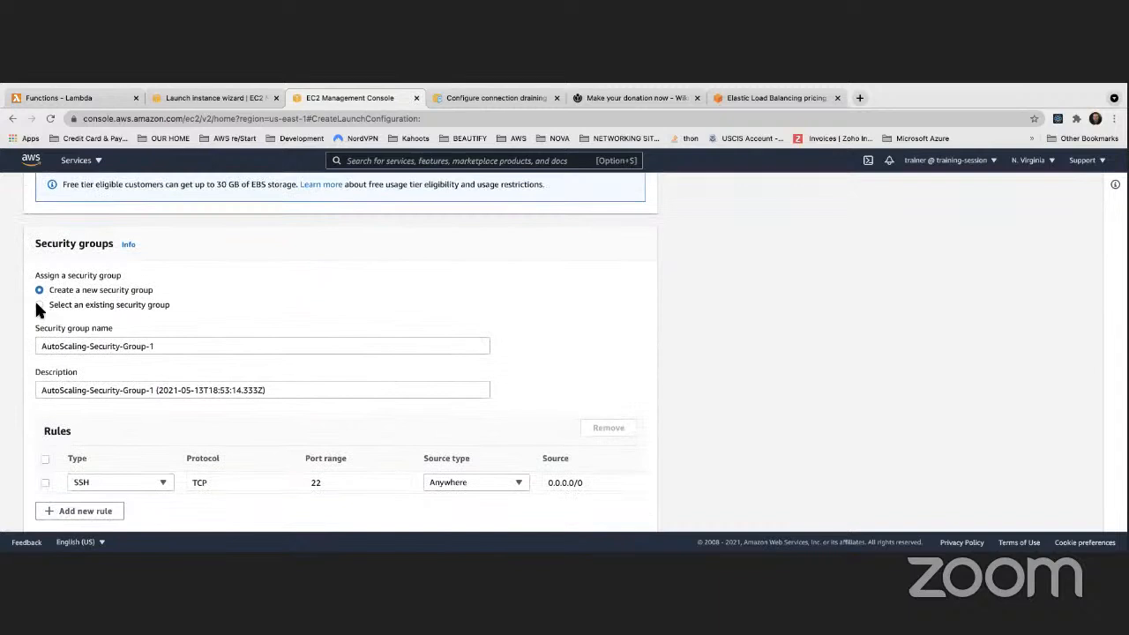
# Assign the existing ApacheWebServerSecurityGroup instead of creating a new security group
pyautogui.click(37, 305)
pyautogui.scroll(-3, 320, 333)
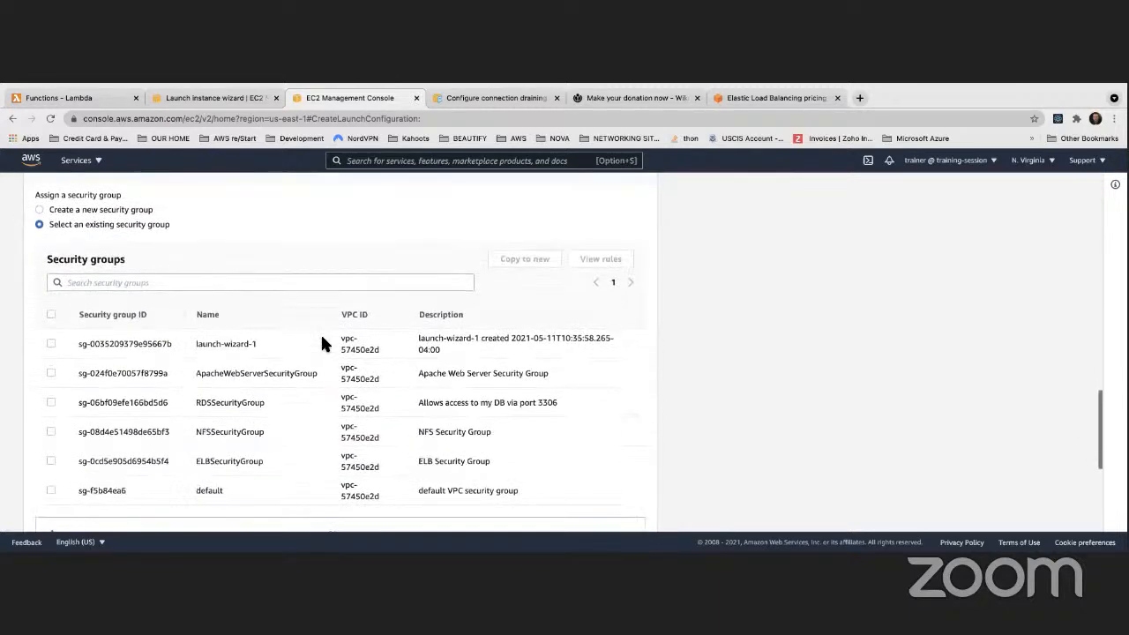
pyautogui.moveTo(194, 337); pyautogui.dragTo(317, 344)
pyautogui.scroll(1, 315, 335)
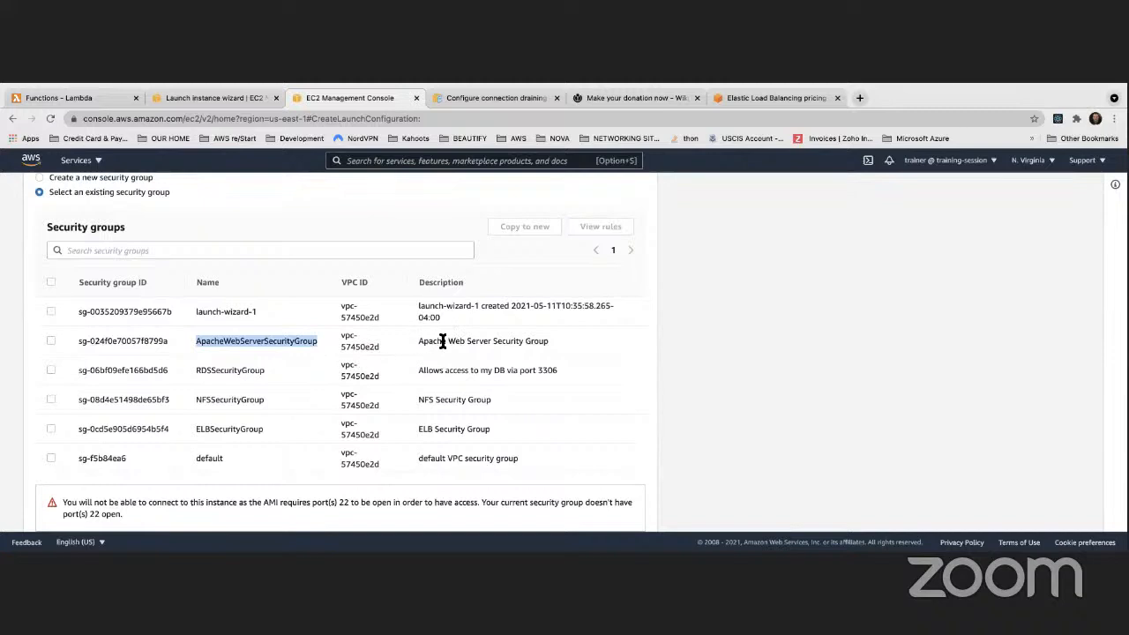
pyautogui.moveTo(420, 343); pyautogui.dragTo(541, 341)
pyautogui.scroll(1, 537, 336)
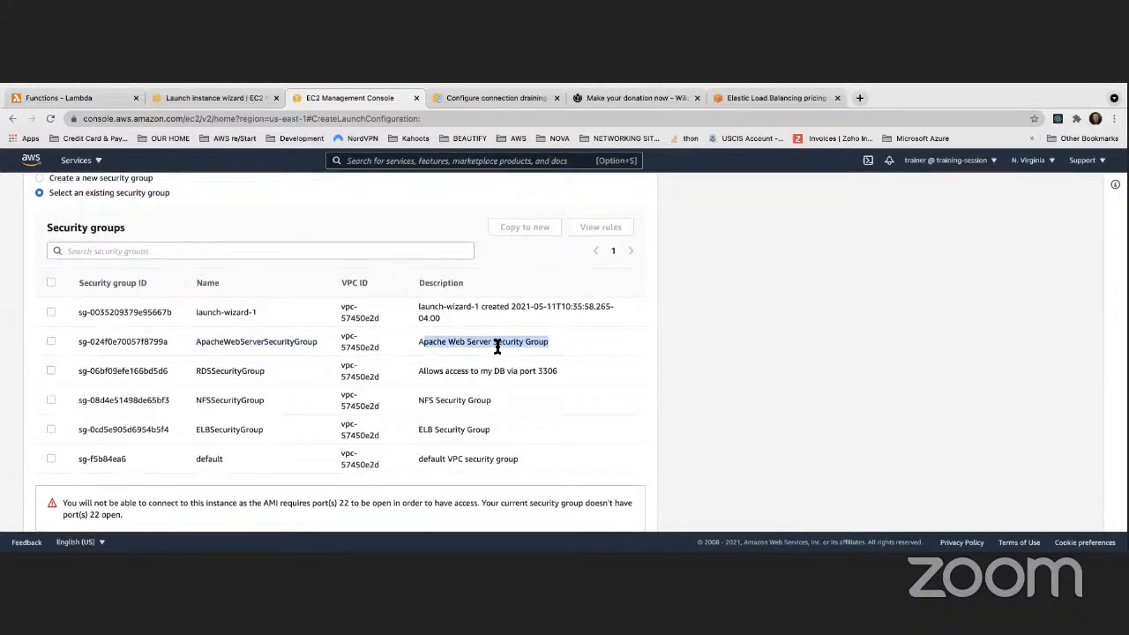
pyautogui.click(51, 340)
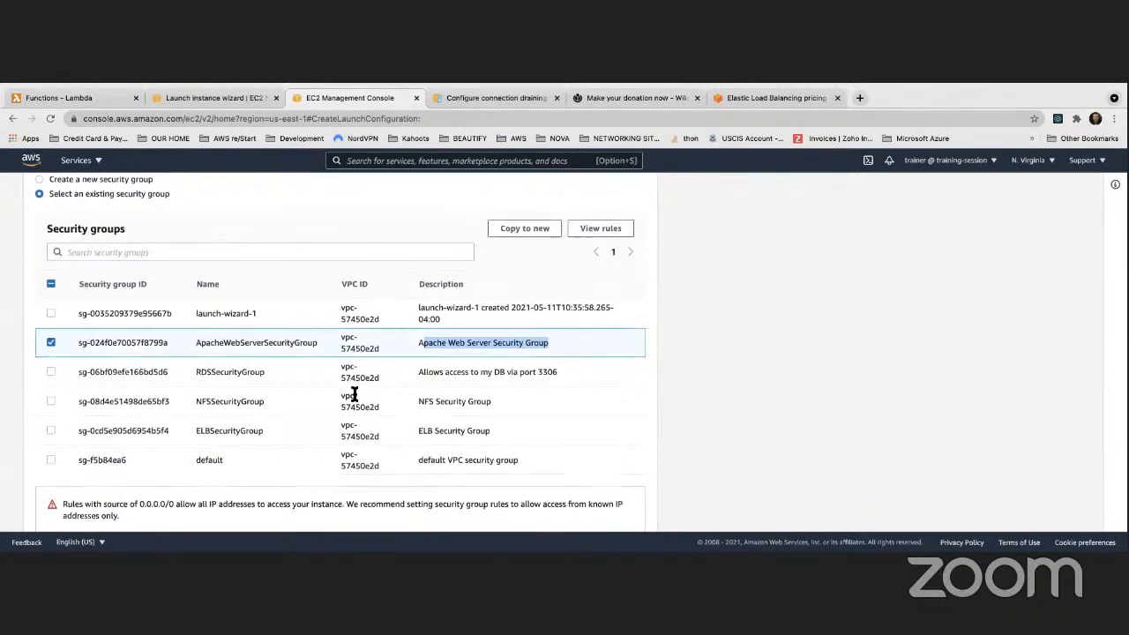
pyautogui.scroll(-4, 355, 394)
pyautogui.scroll(-2, 355, 399)
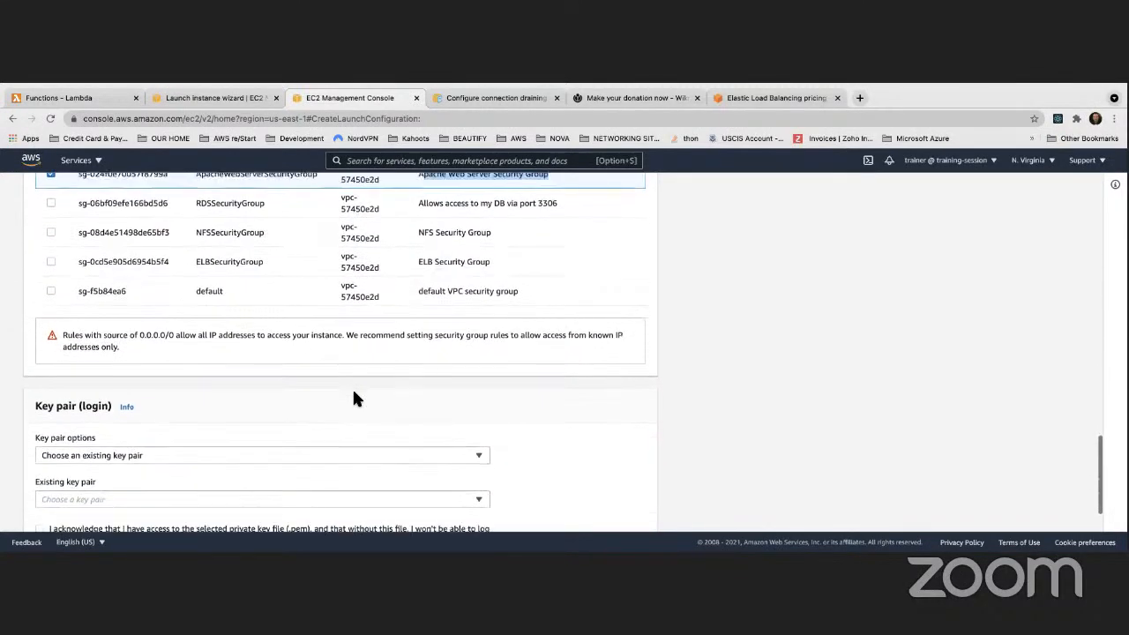
# Use existing key pair Cohort3KeyPair and acknowledge having its private key file
pyautogui.click(284, 388)
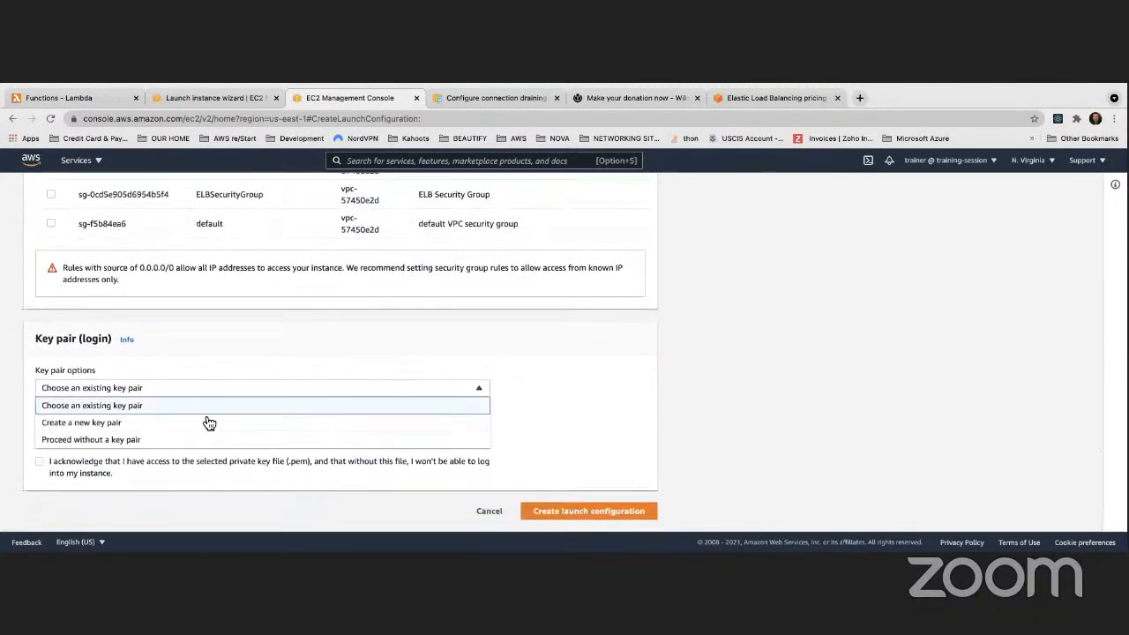
pyautogui.click(142, 410)
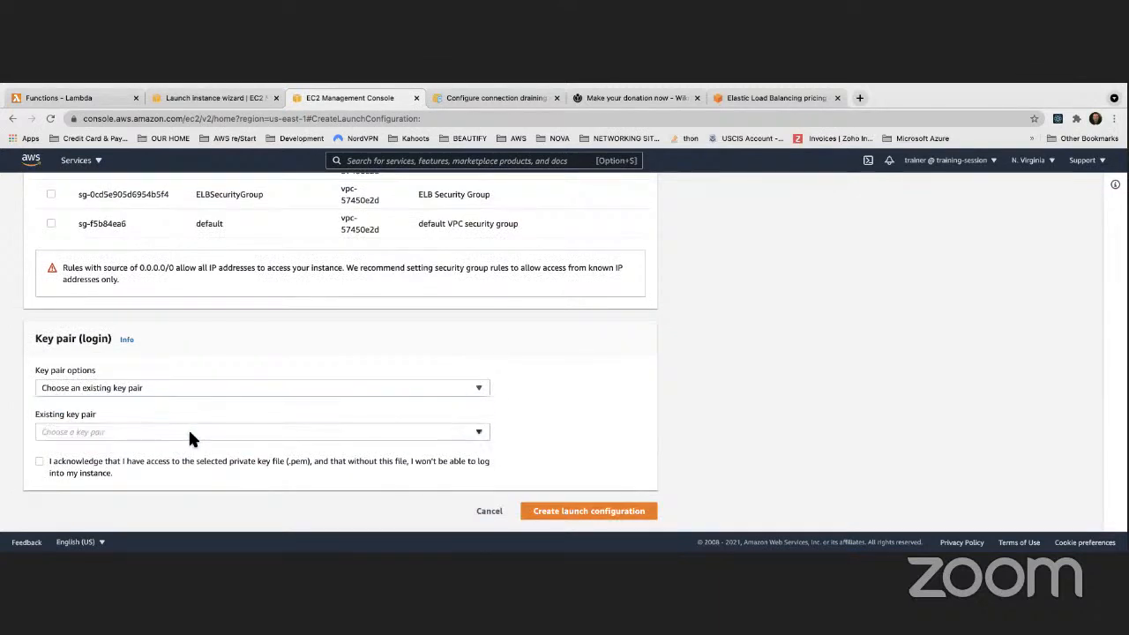
pyautogui.click(186, 430)
pyautogui.click(137, 451)
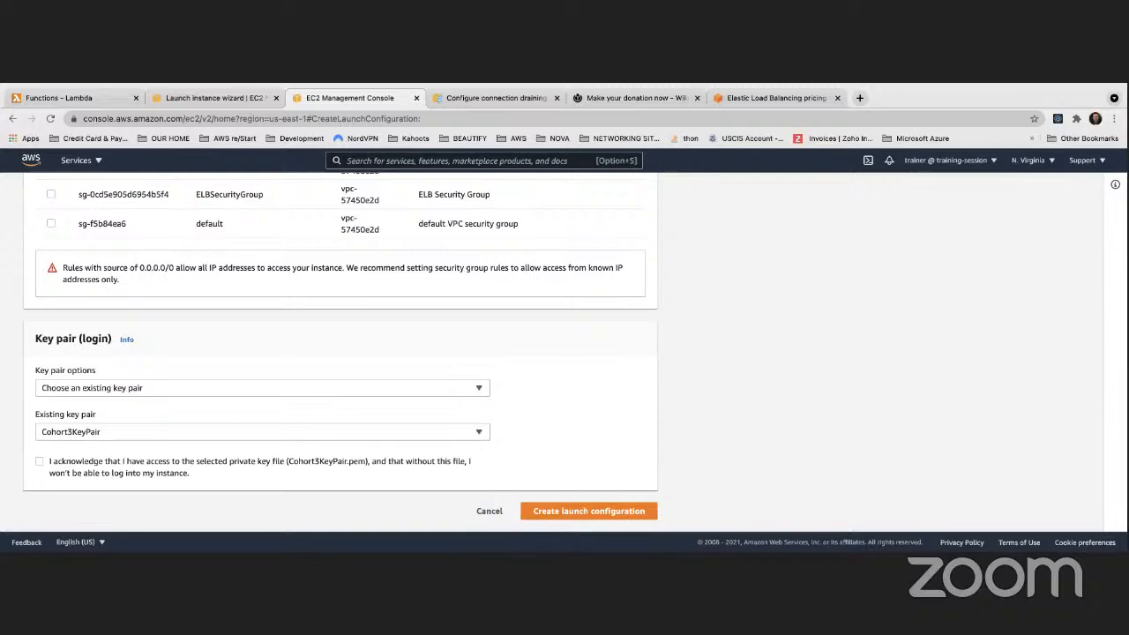
pyautogui.click(40, 460)
pyautogui.scroll(3, 267, 366)
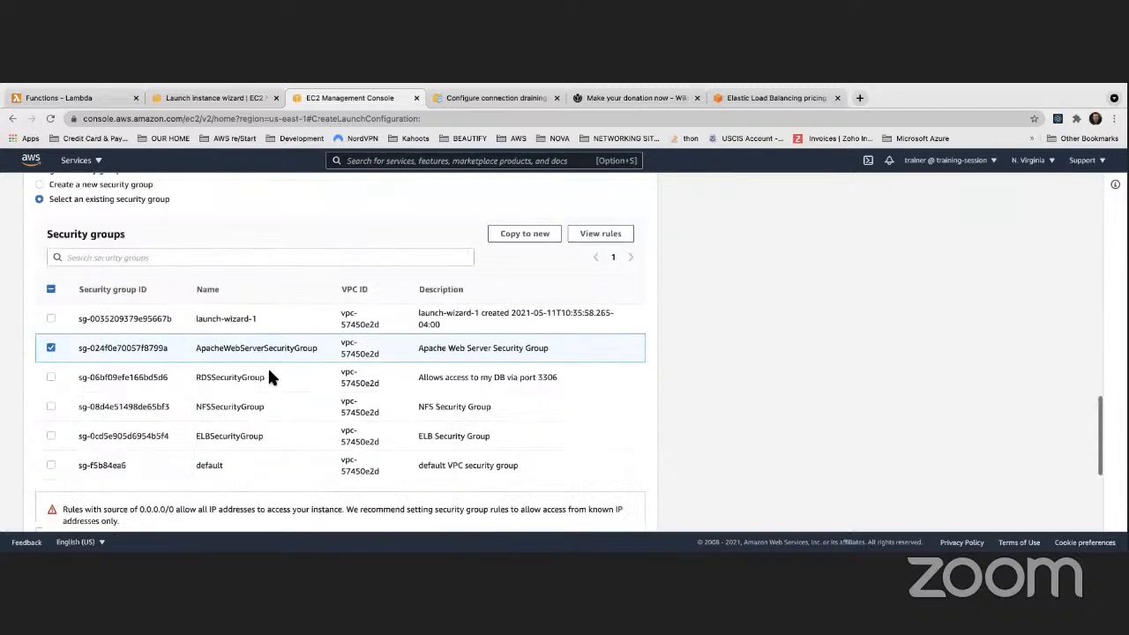
pyautogui.scroll(20, 269, 372)
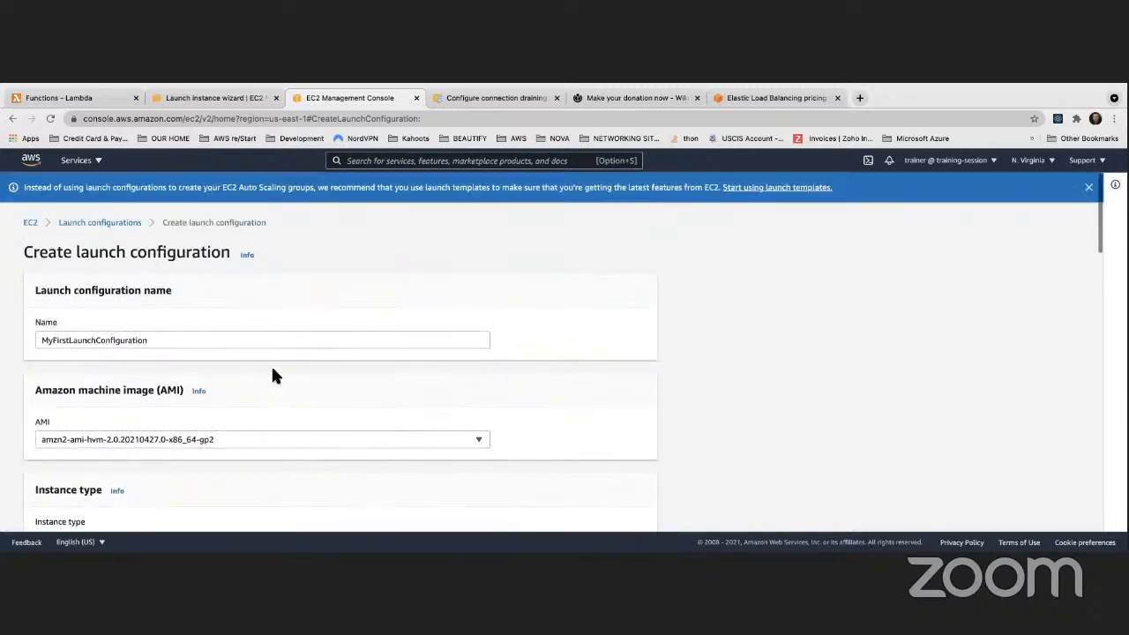
pyautogui.moveTo(141, 340); pyautogui.dragTo(83, 350)
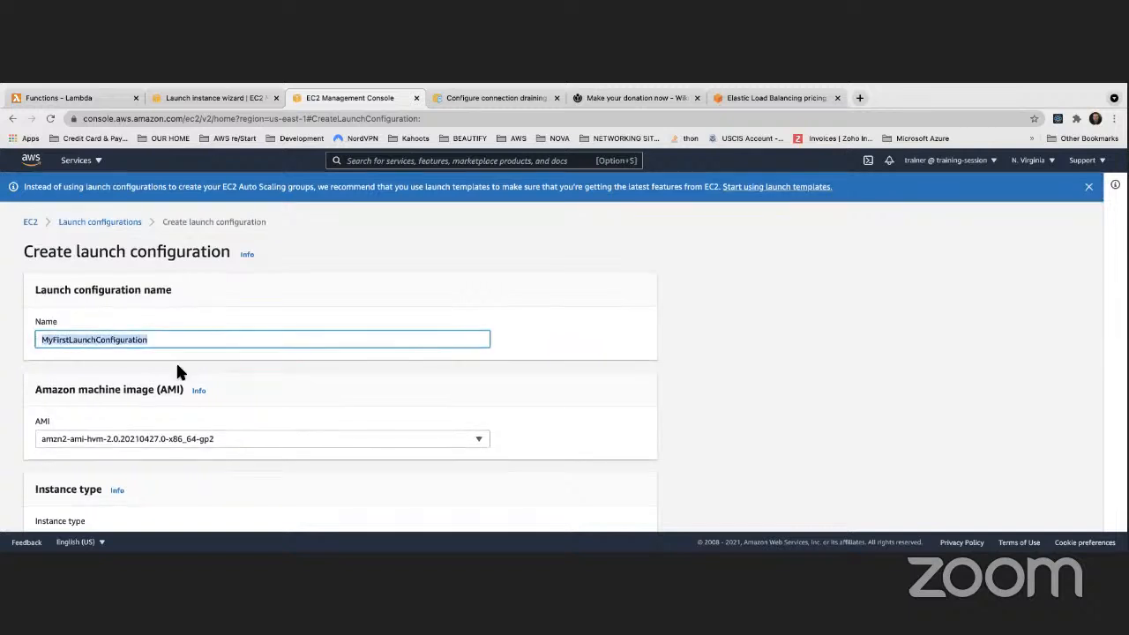
pyautogui.scroll(-3, 177, 367)
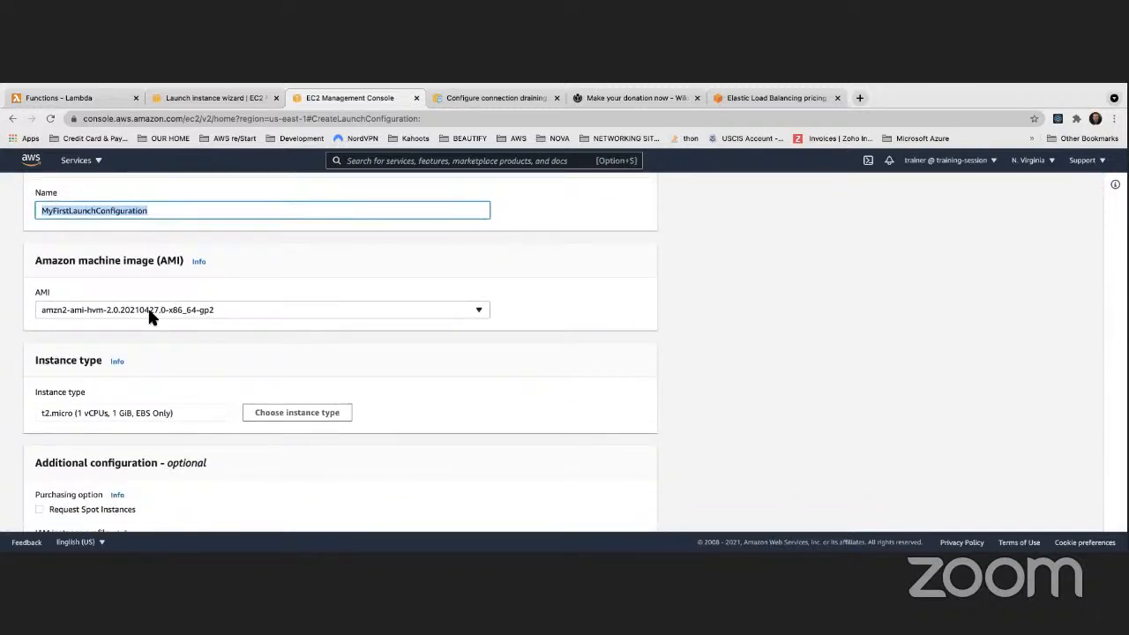
pyautogui.scroll(-3, 142, 320)
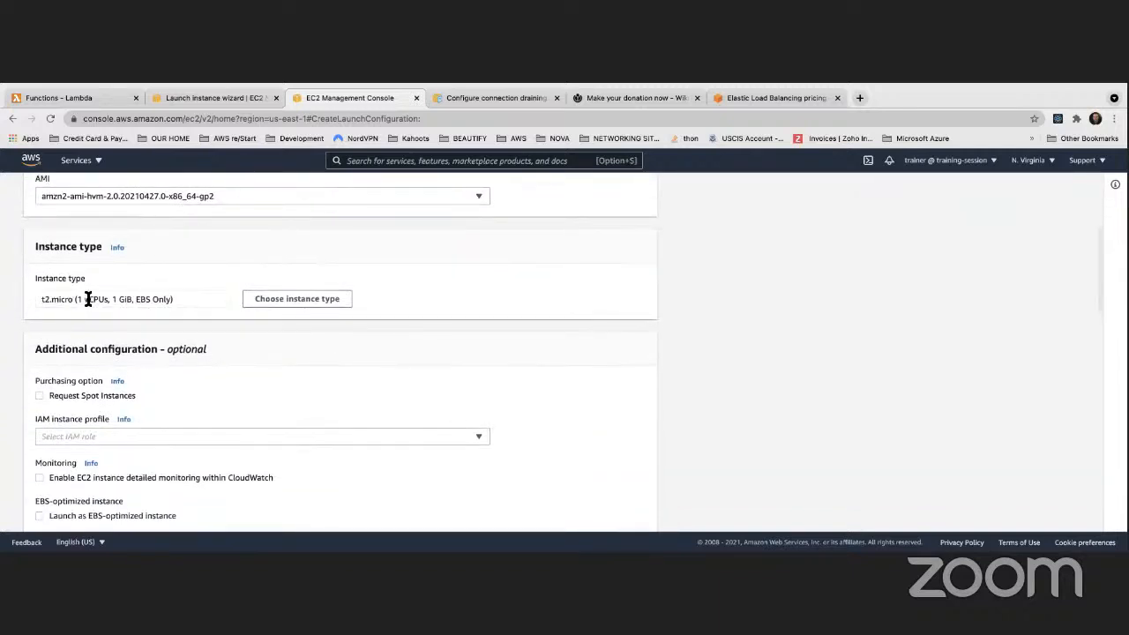
pyautogui.scroll(2, 86, 297)
pyautogui.scroll(-3, 123, 273)
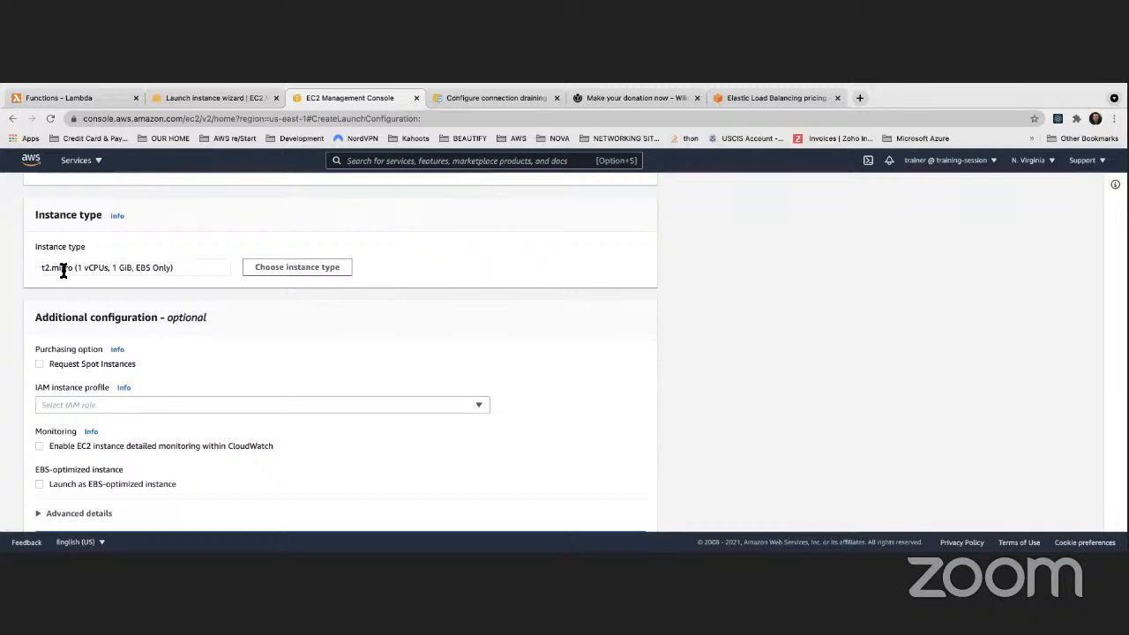
pyautogui.scroll(-1, 62, 269)
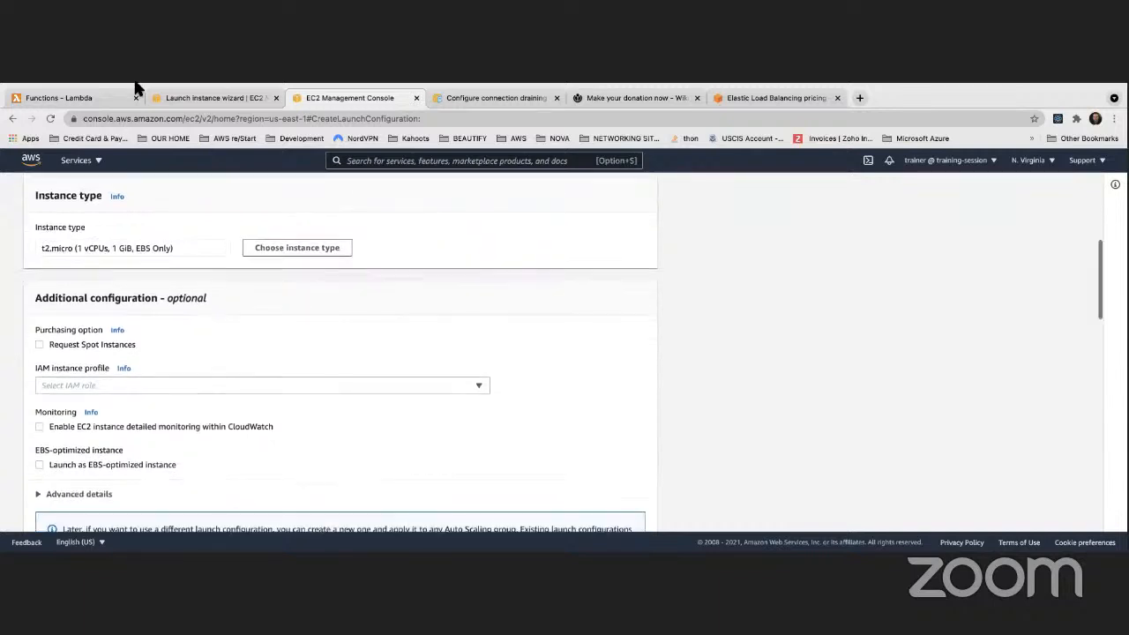
# Check the Amazon Linux 2 AMI in the Launch Instance wizard, then return to the launch configuration form
pyautogui.click(206, 129)
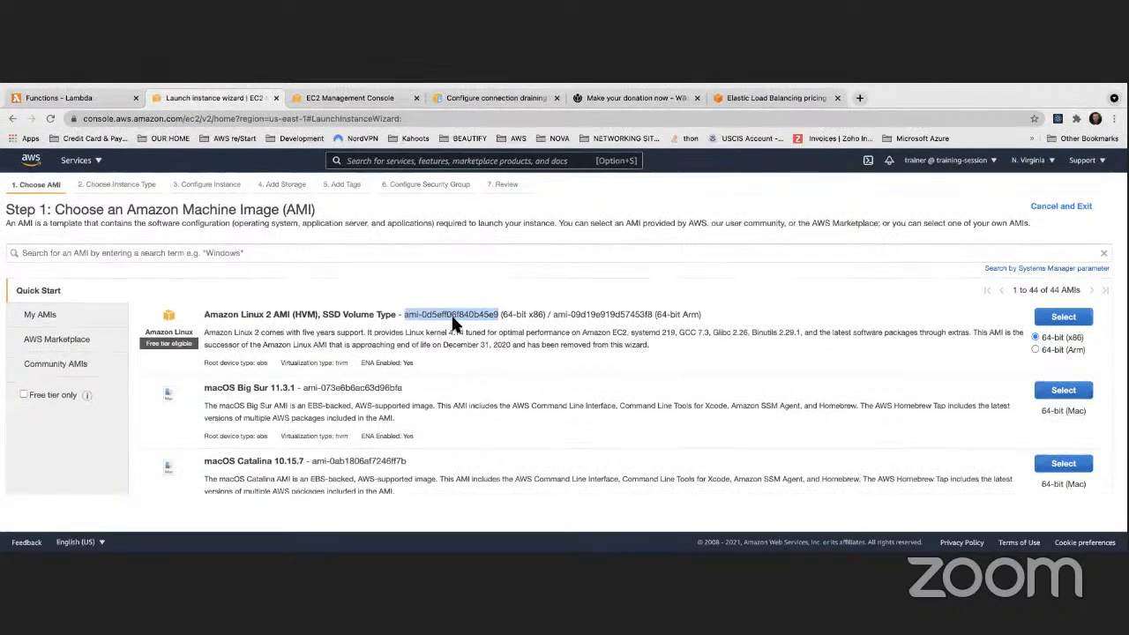
pyautogui.click(1066, 317)
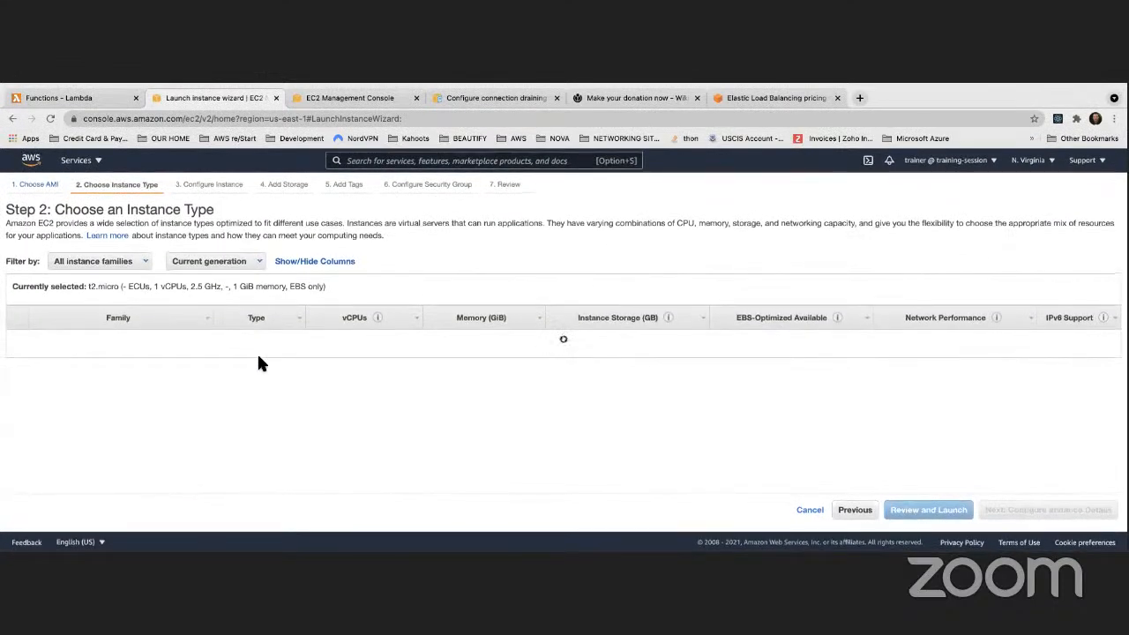
pyautogui.moveTo(271, 341)
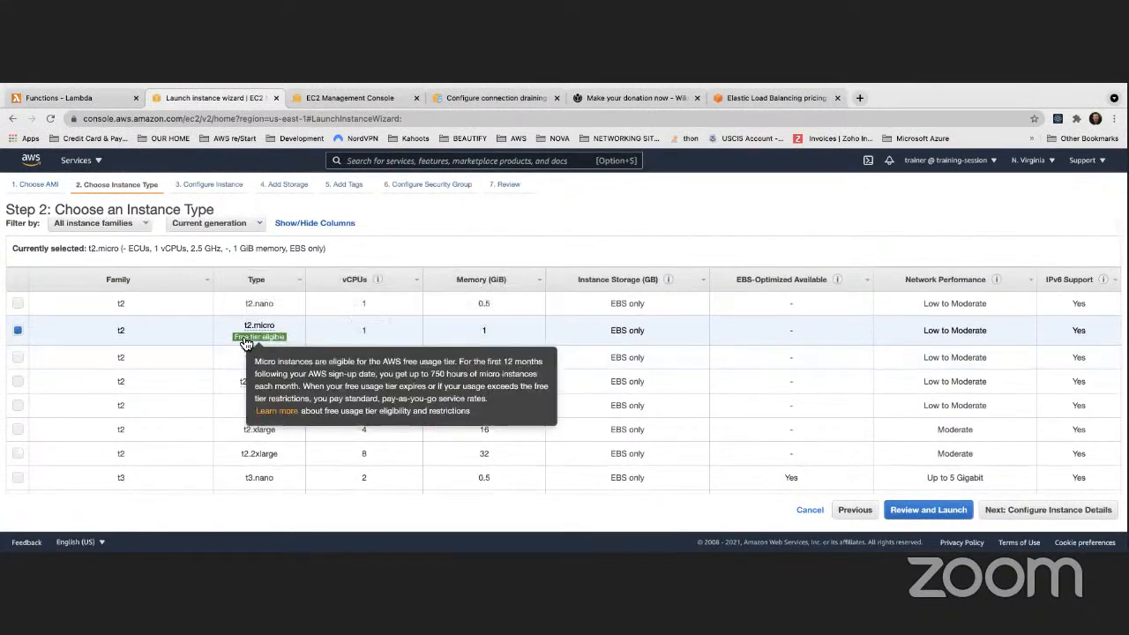
pyautogui.scroll(-1, 282, 343)
pyautogui.click(374, 101)
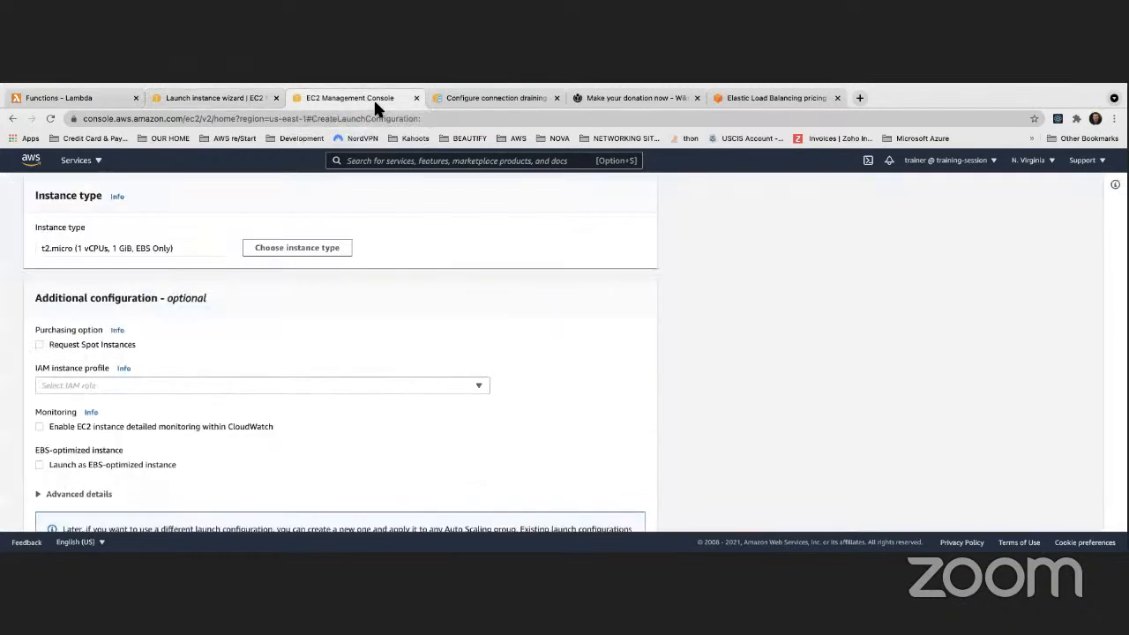
pyautogui.scroll(-3, 217, 312)
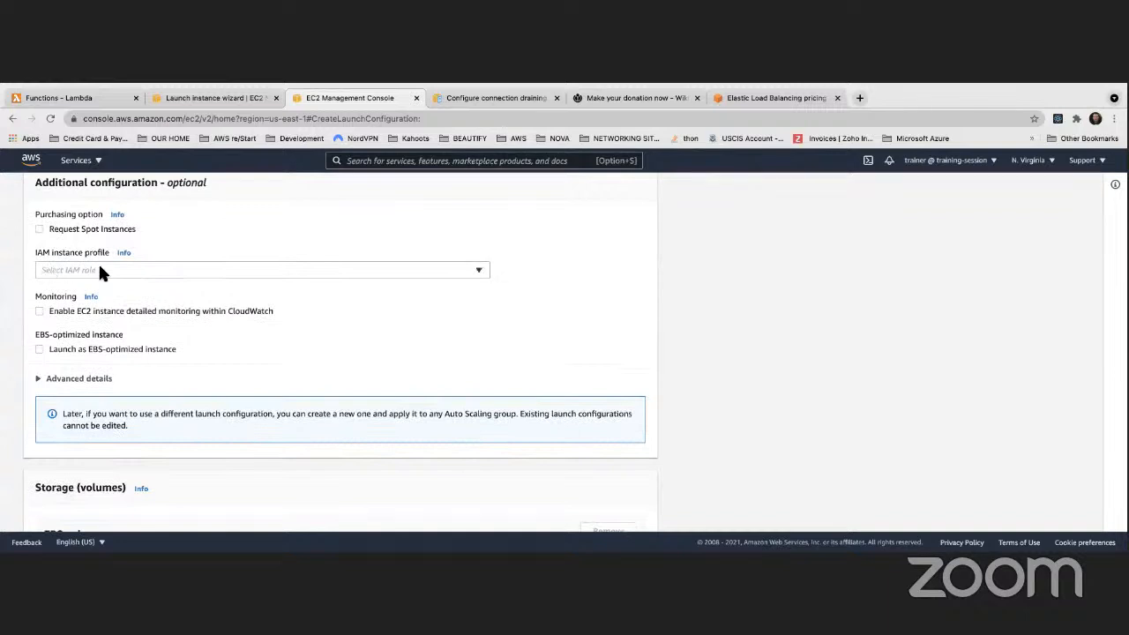
pyautogui.scroll(-2, 119, 265)
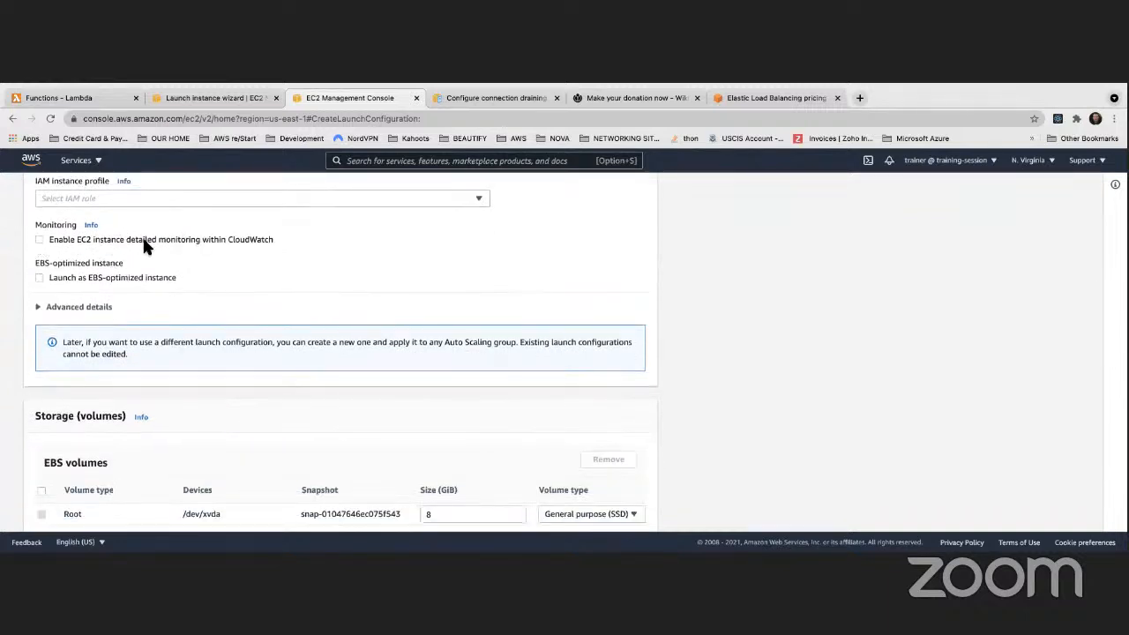
pyautogui.scroll(1, 55, 275)
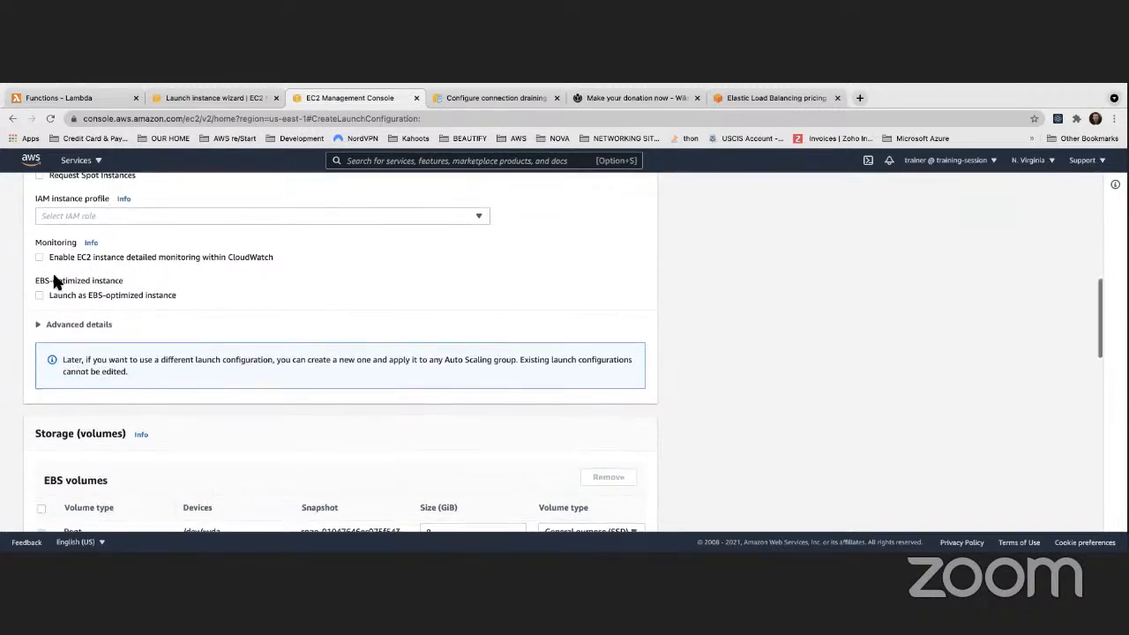
pyautogui.scroll(-2, 52, 279)
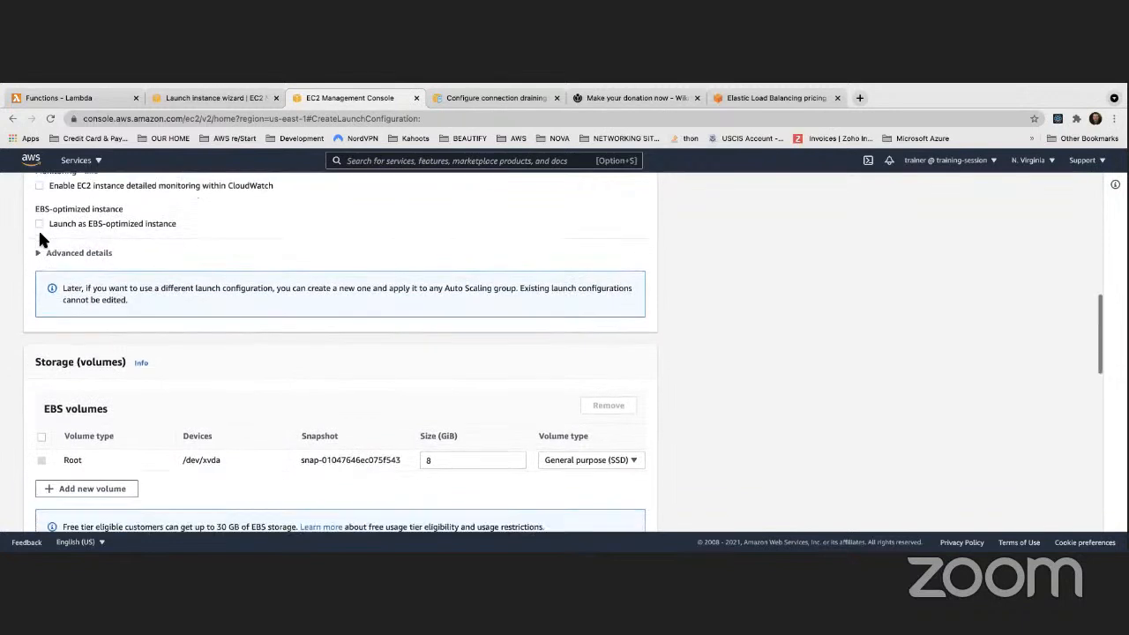
pyautogui.scroll(-6, 40, 237)
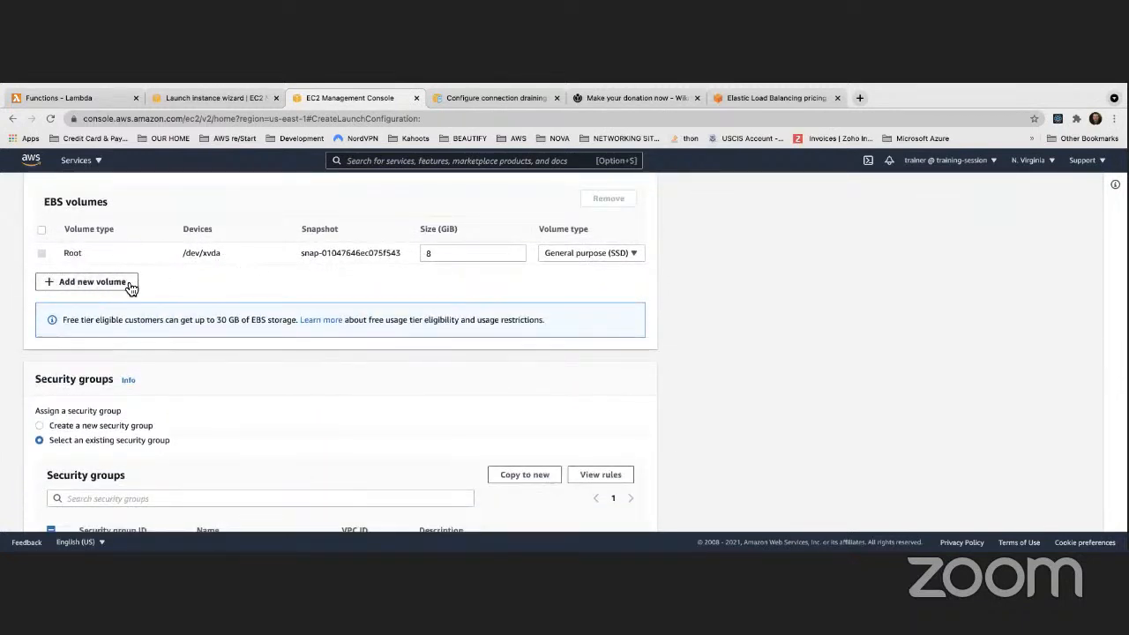
pyautogui.scroll(-3, 168, 290)
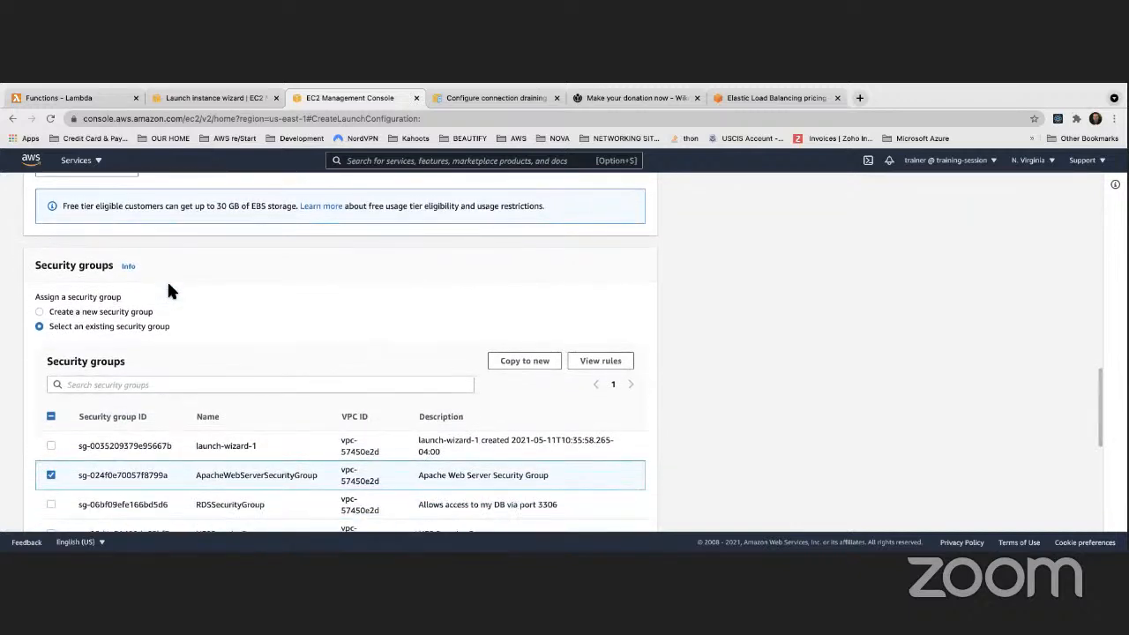
pyautogui.scroll(-4, 170, 292)
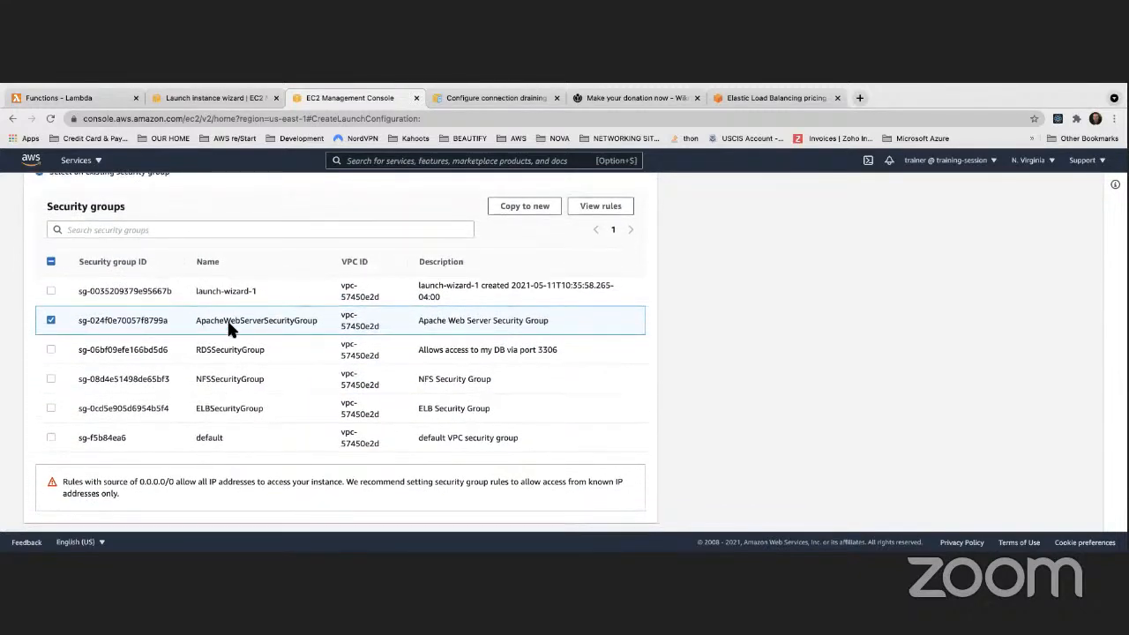
pyautogui.scroll(-5, 226, 328)
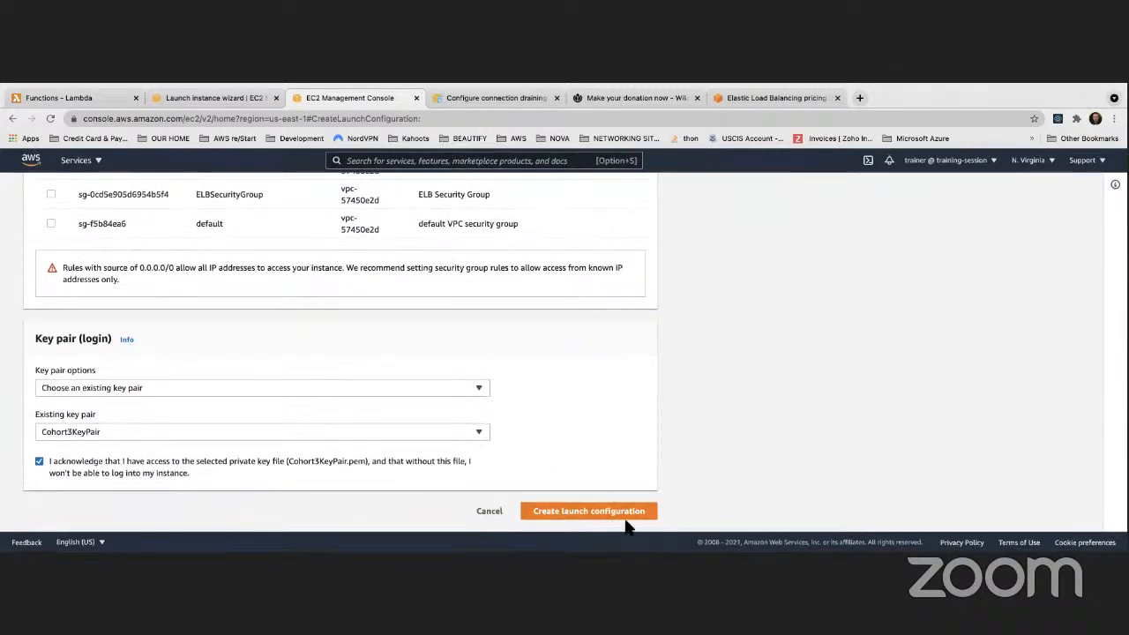
pyautogui.scroll(1, 639, 443)
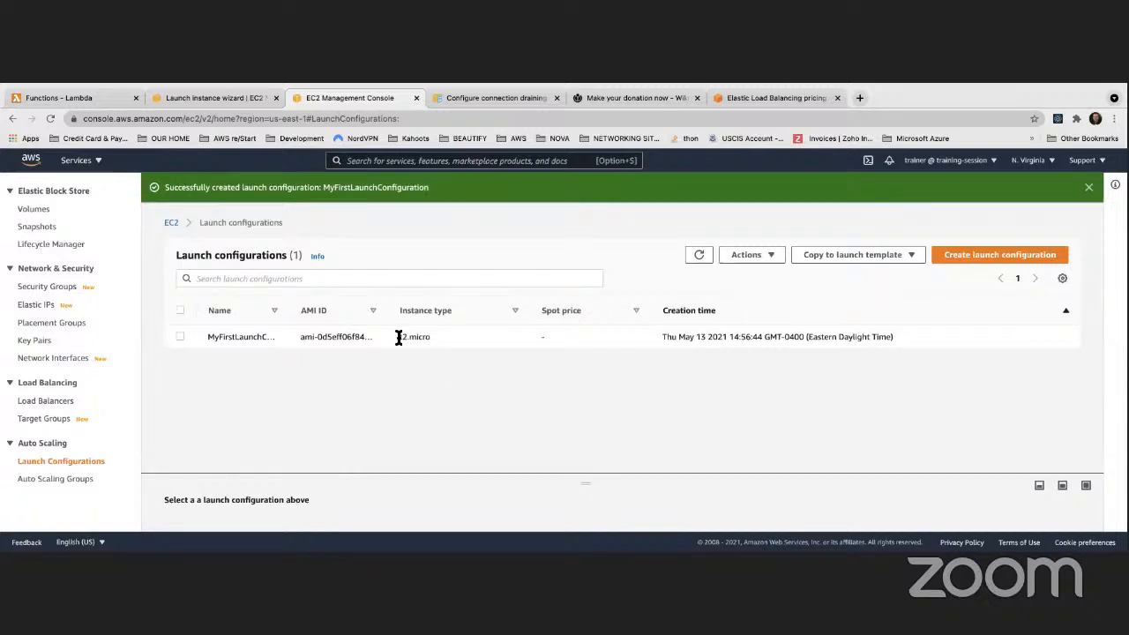
# Widen the Name and AMI ID columns in the Launch configurations list
pyautogui.moveTo(291, 310); pyautogui.dragTo(351, 314)
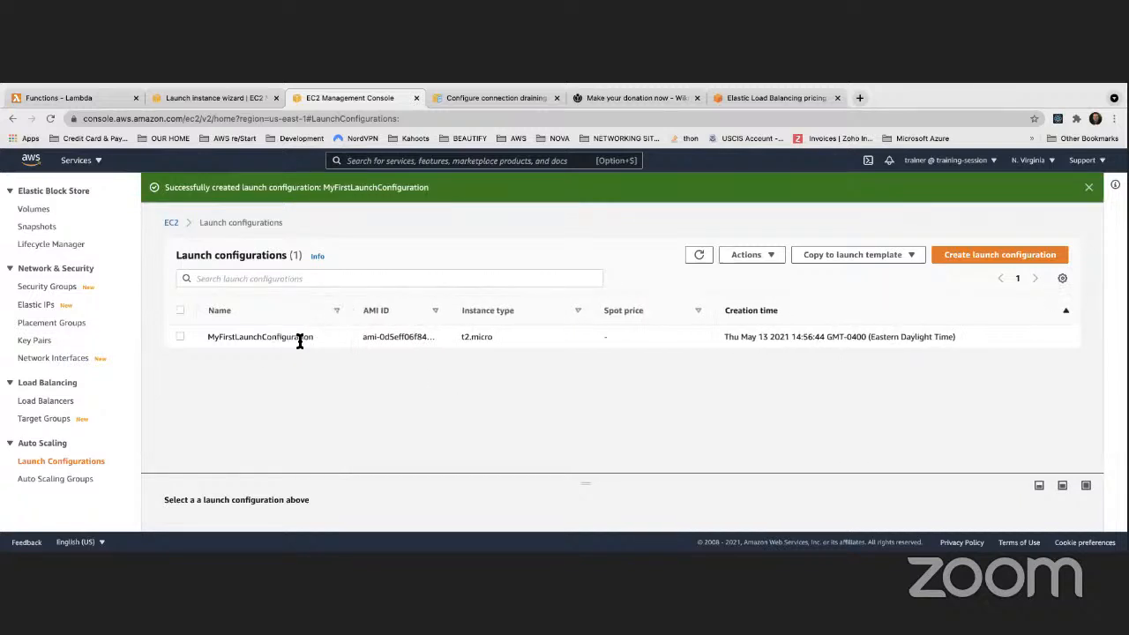
pyautogui.moveTo(453, 309); pyautogui.dragTo(494, 310)
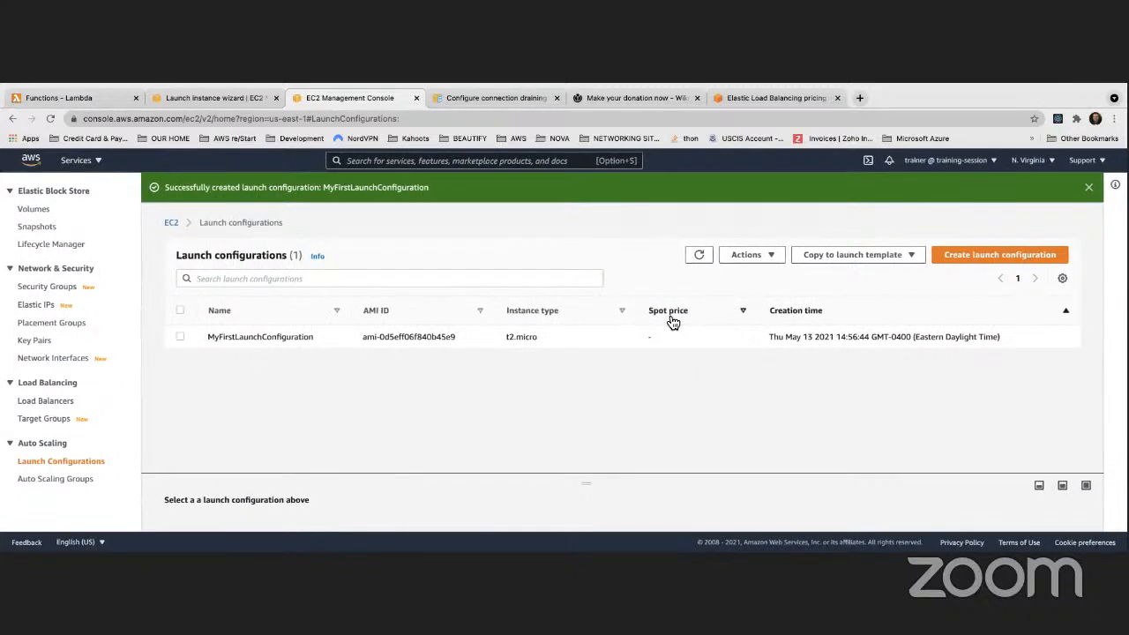
pyautogui.scroll(-1, 554, 312)
# Go to Auto Scaling Groups and start creating a new Auto Scaling group
pyautogui.click(50, 484)
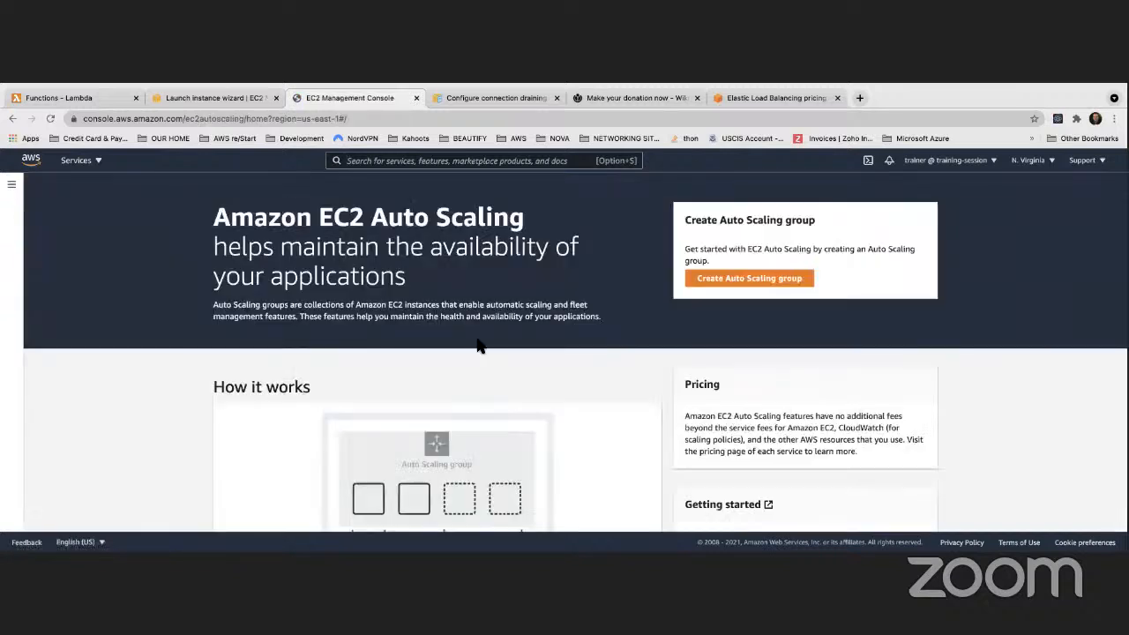
pyautogui.click(765, 281)
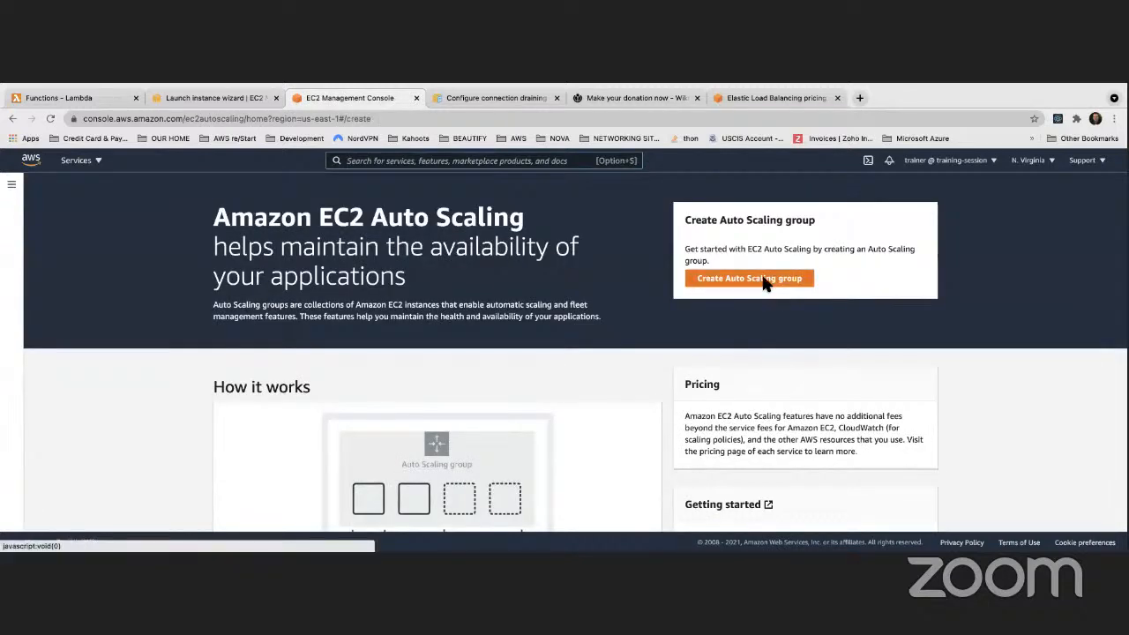
pyautogui.scroll(-1, 436, 363)
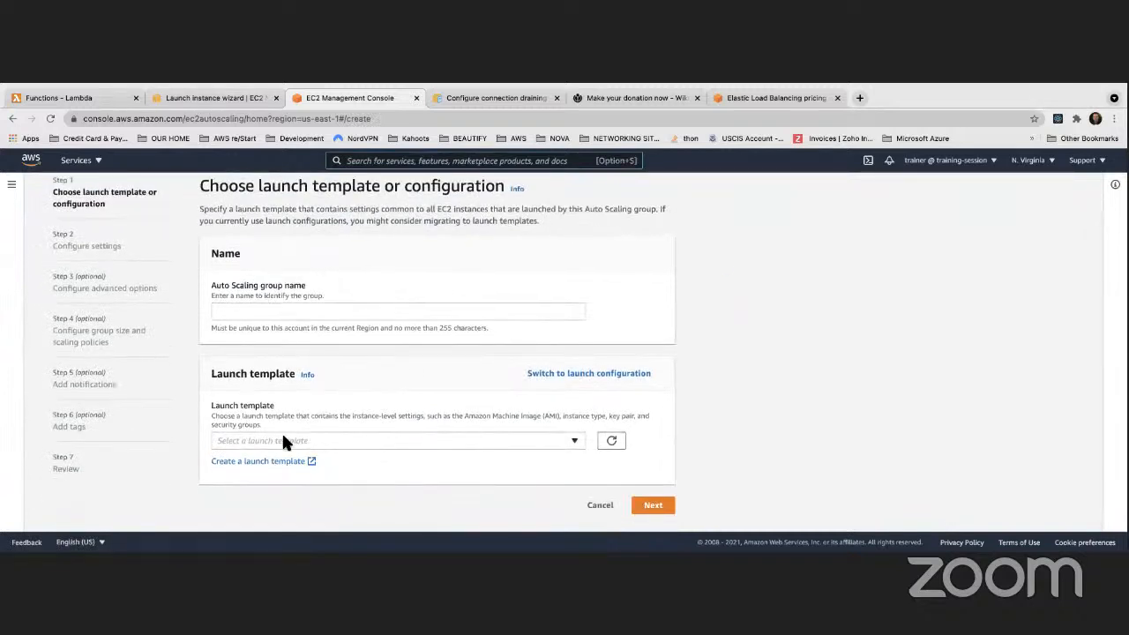
# Name the Auto Scaling group MyFirstAutoScalingGroup
pyautogui.click(316, 313)
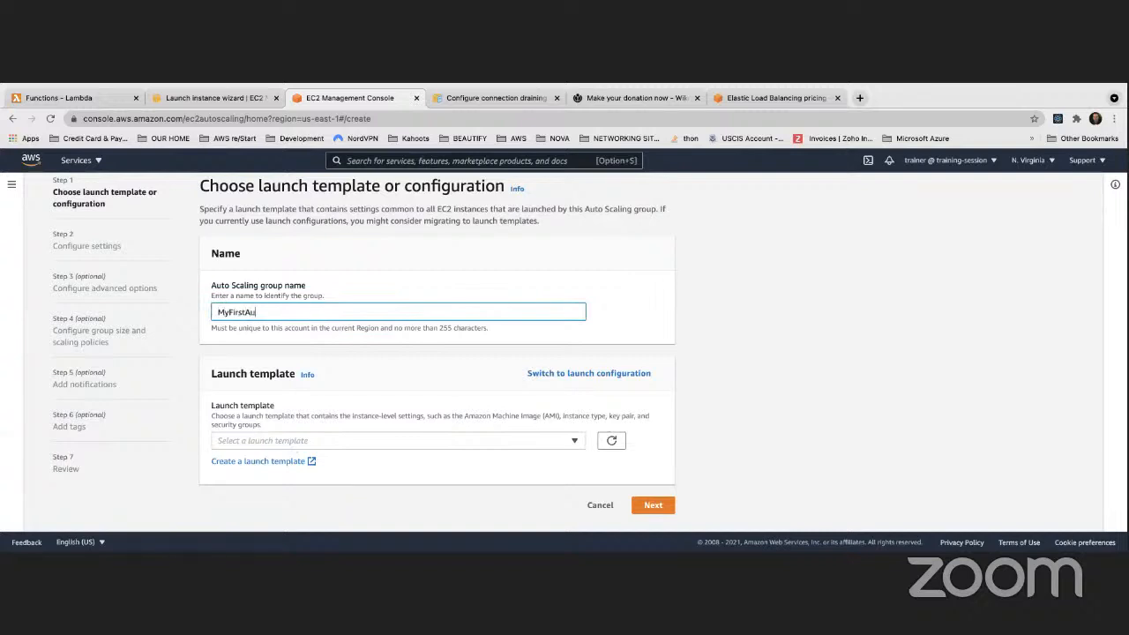
pyautogui.write('MyFirstAutoScalingGroup')
pyautogui.click(639, 327)
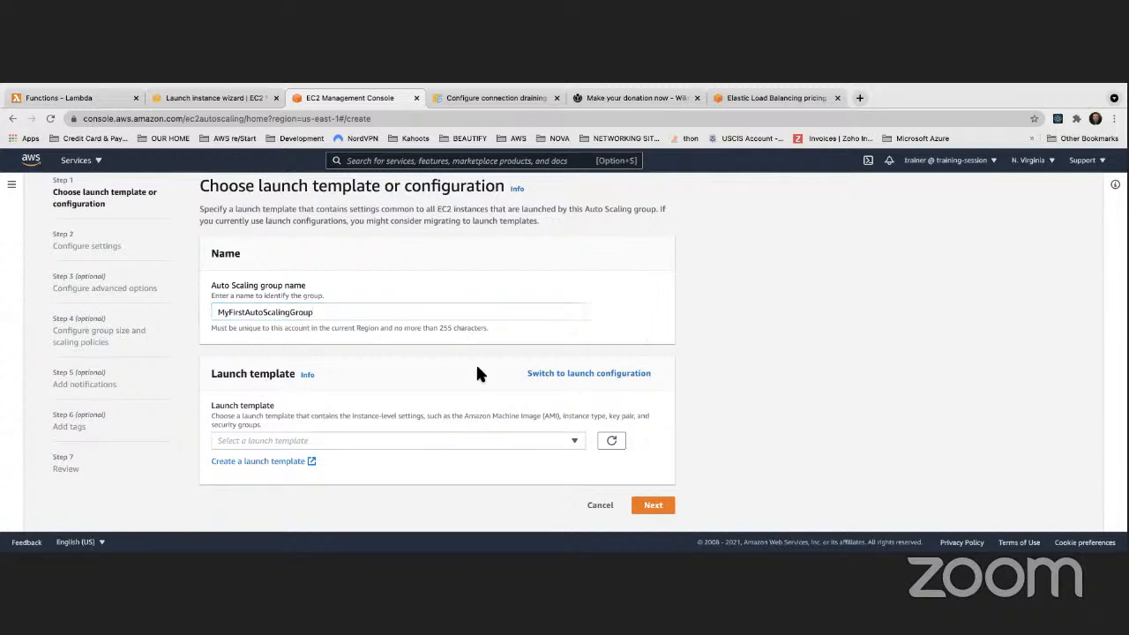
# Switch to launch configurations and select MyFirstLaunchConfiguration for the group
pyautogui.click(576, 379)
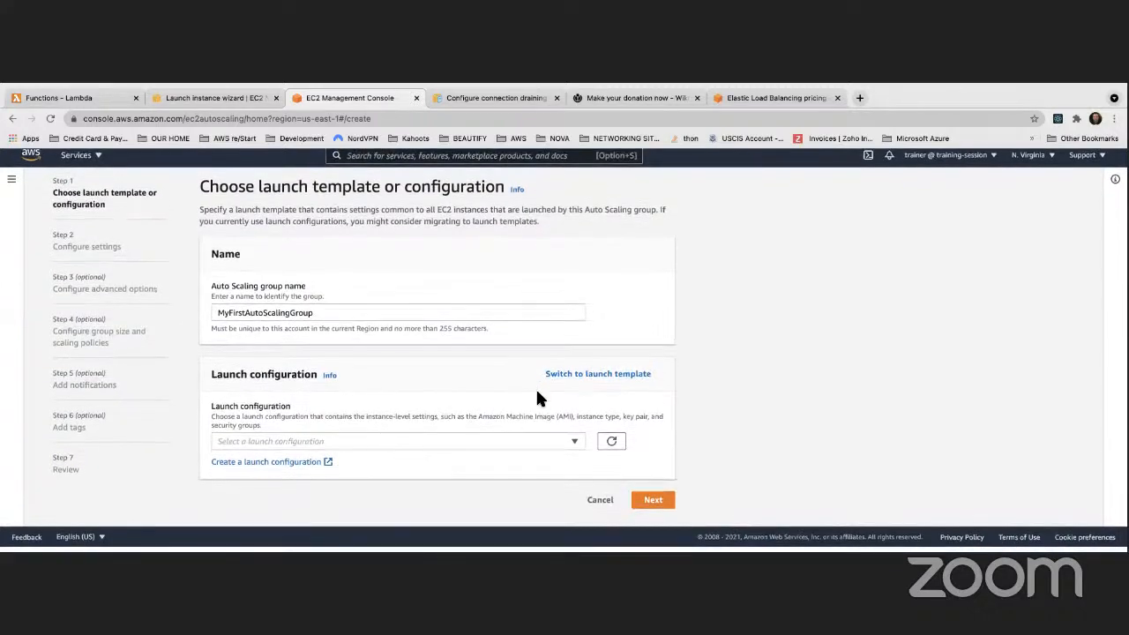
pyautogui.click(327, 446)
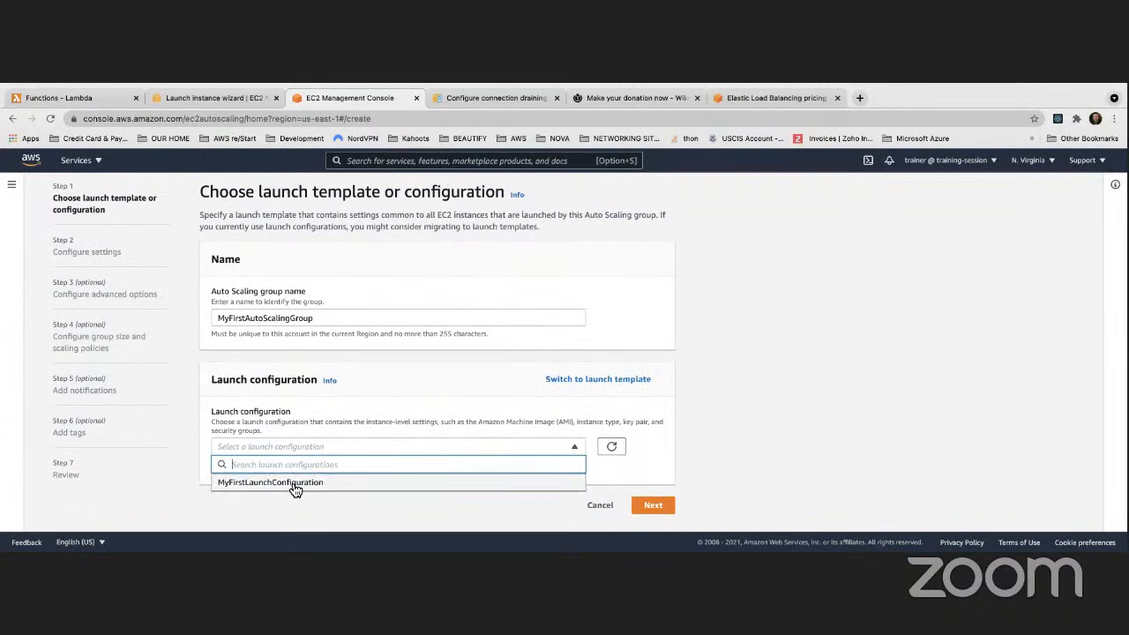
pyautogui.click(295, 483)
pyautogui.scroll(-2, 640, 401)
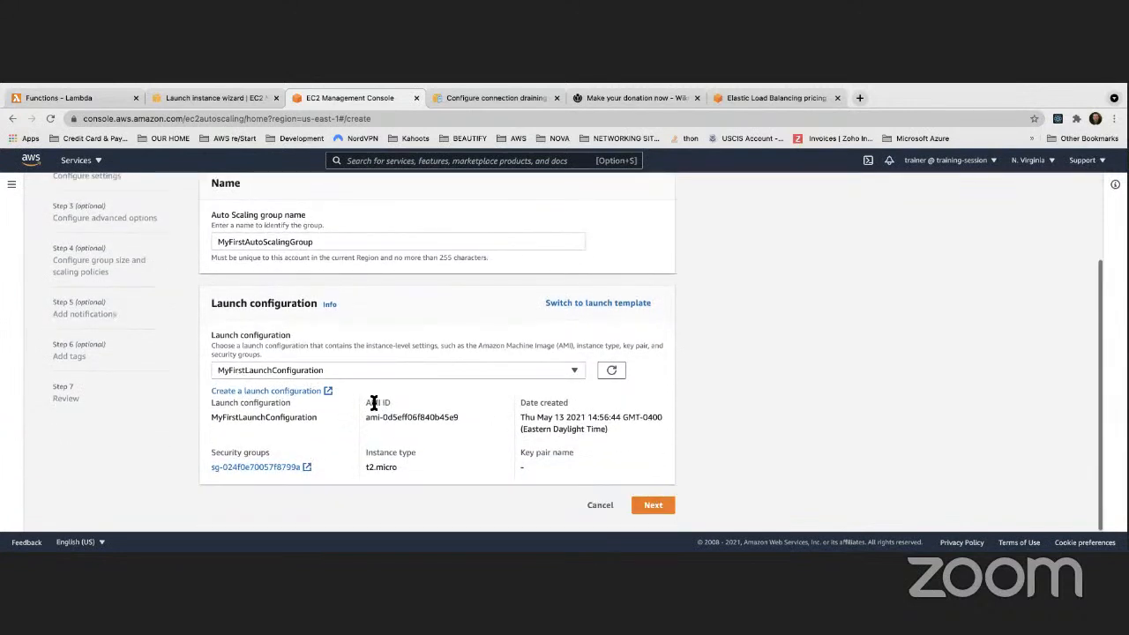
pyautogui.scroll(1, 373, 403)
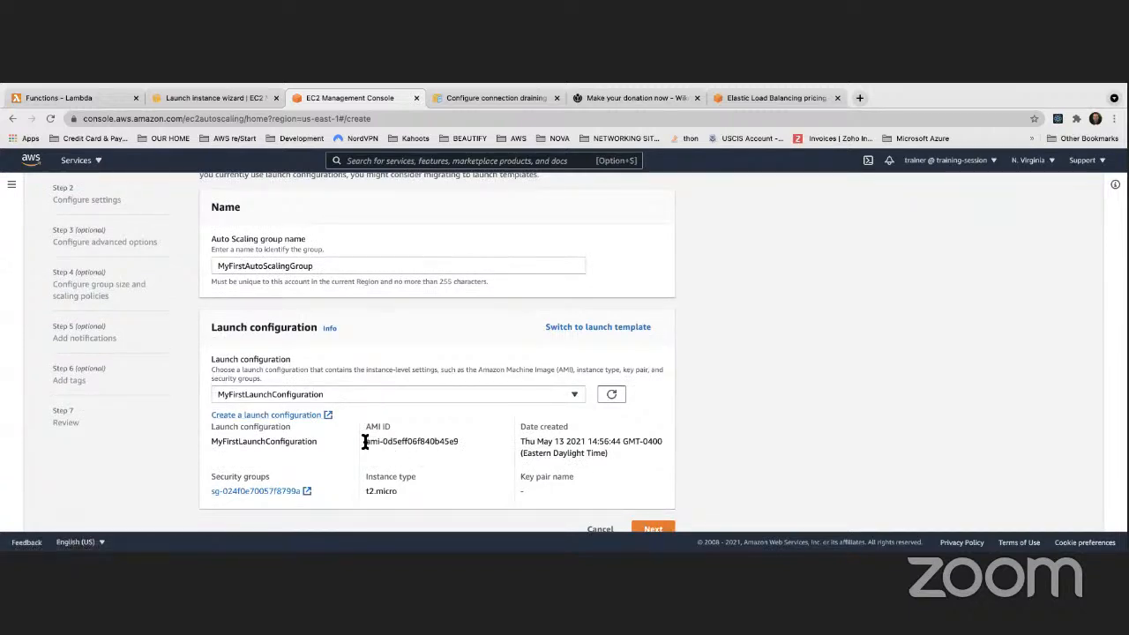
pyautogui.moveTo(365, 441); pyautogui.dragTo(457, 446)
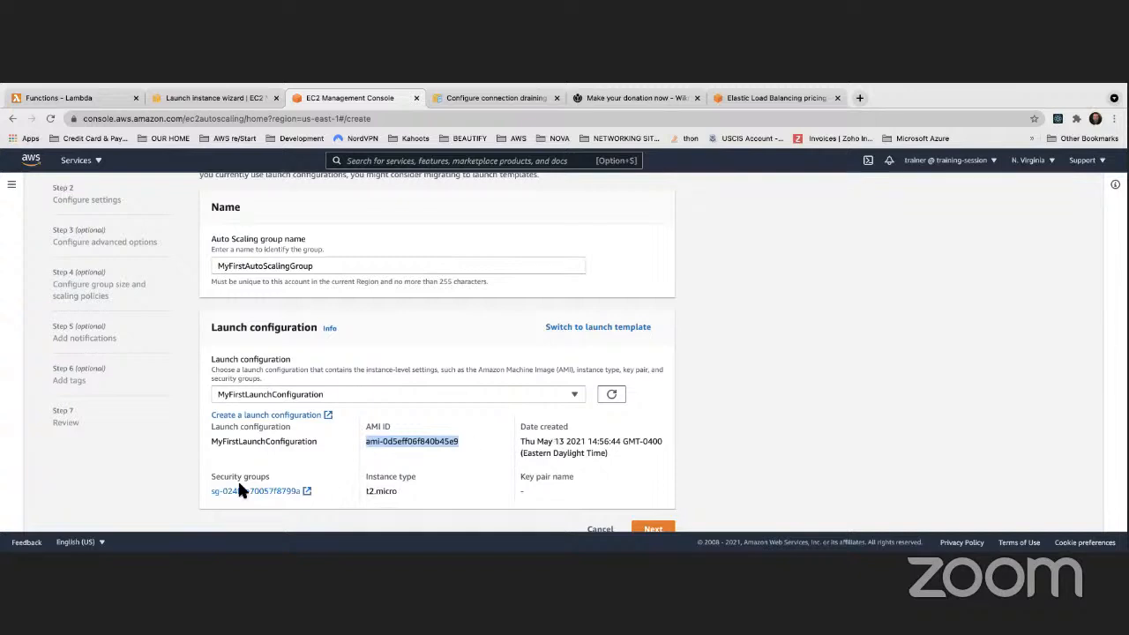
# Cancel the Auto Scaling group creation, returning to the empty groups list
pyautogui.scroll(-1, 231, 477)
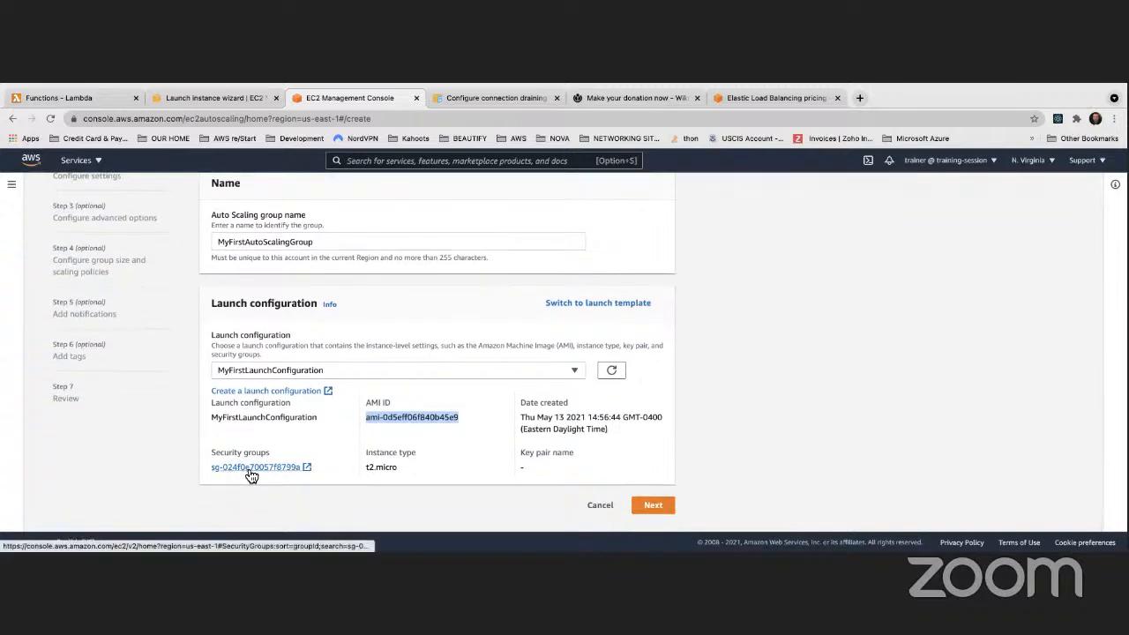
pyautogui.scroll(1, 252, 476)
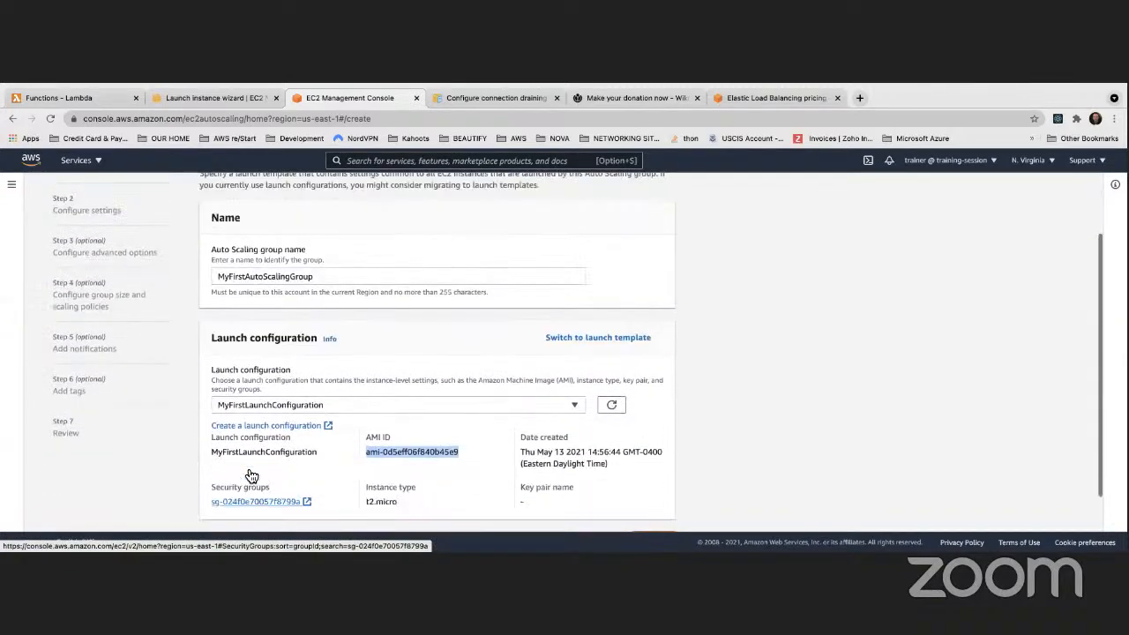
pyautogui.click(603, 510)
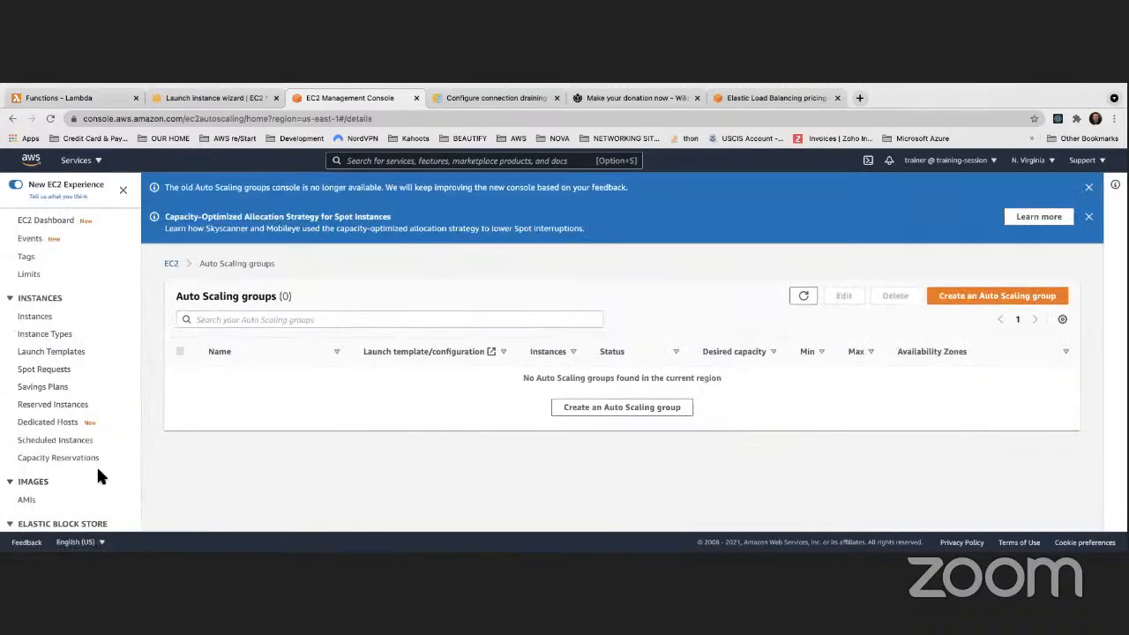
# Start a new Auto Scaling group based on the launch configuration MyFirstLaunchConfiguration
pyautogui.scroll(-5, 96, 465)
pyautogui.scroll(-2, 51, 484)
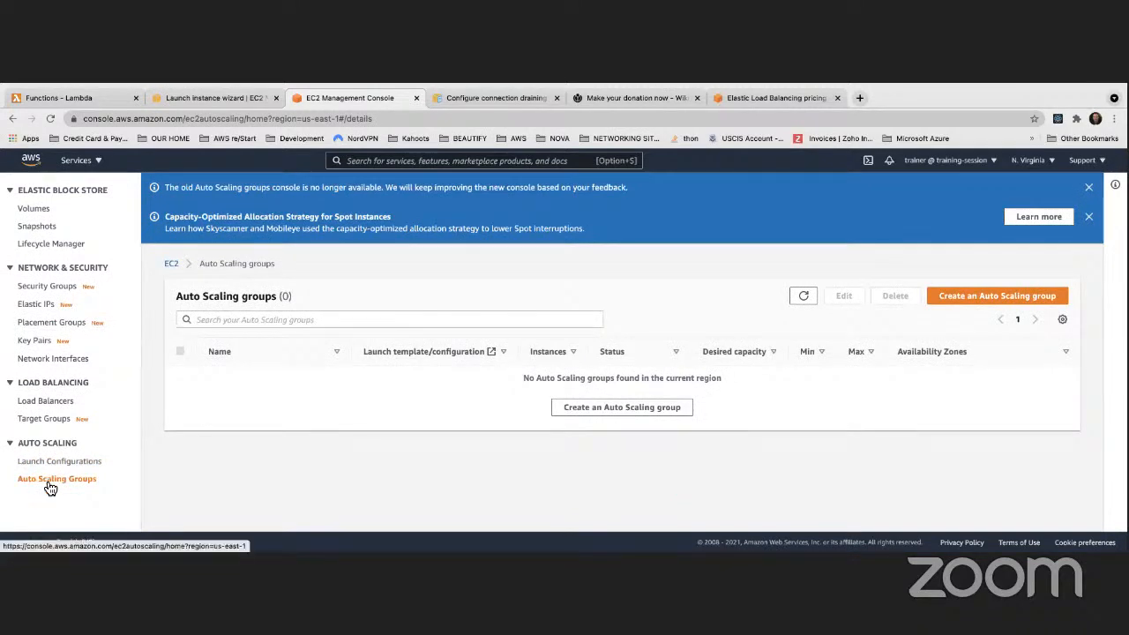
pyautogui.click(50, 488)
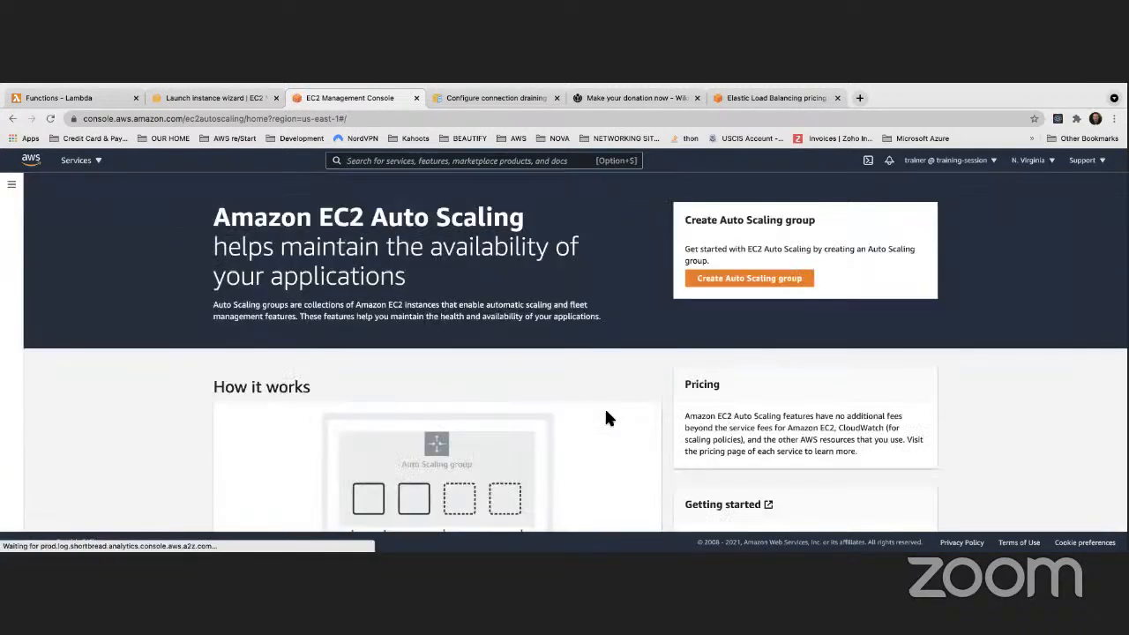
pyautogui.click(745, 280)
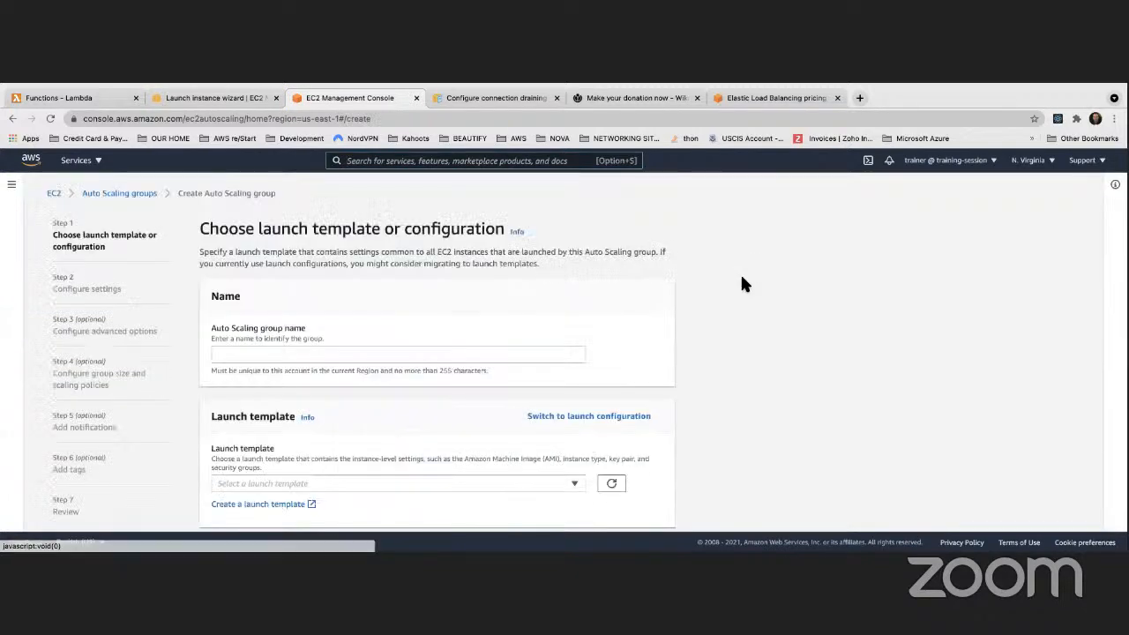
pyautogui.click(584, 417)
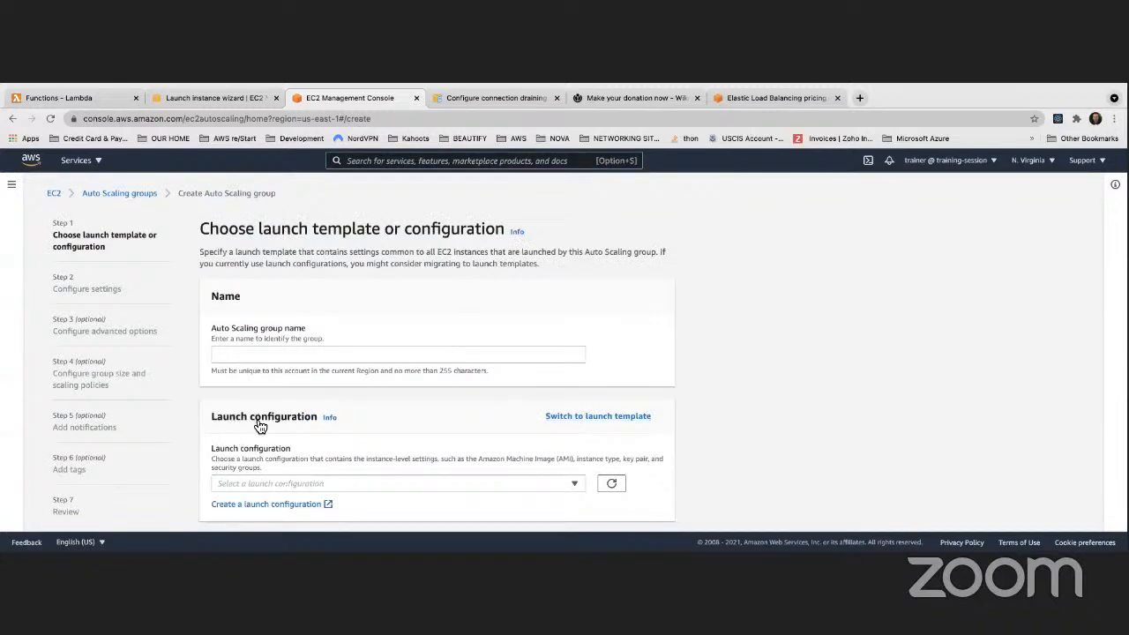
pyautogui.click(585, 418)
pyautogui.click(570, 420)
pyautogui.click(333, 482)
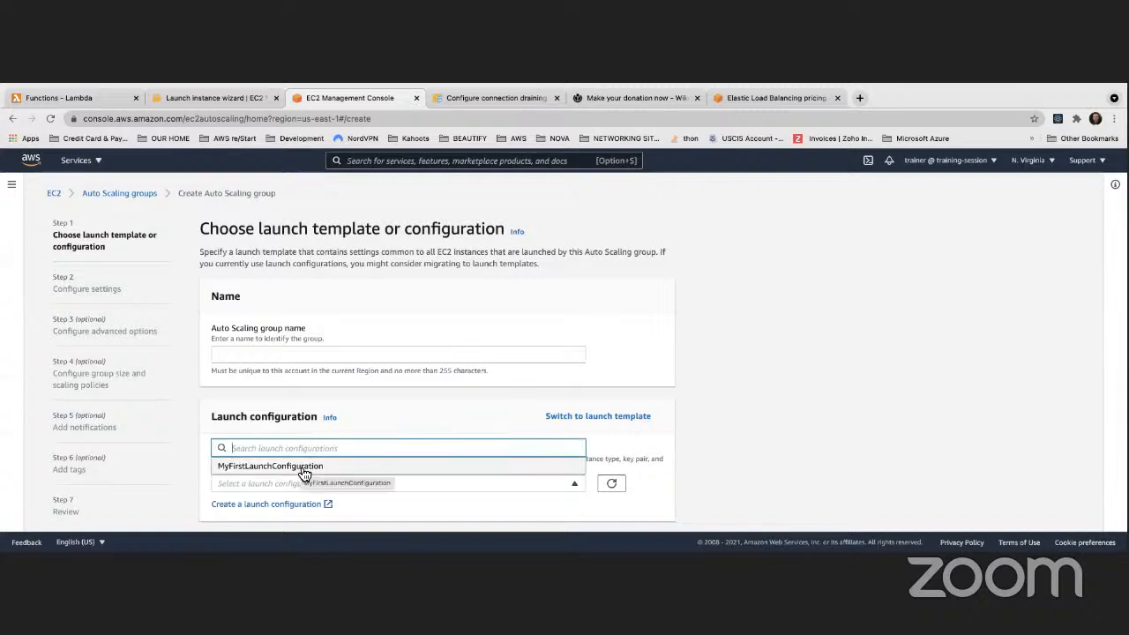
pyautogui.click(301, 468)
# Name the group MyFirstASG and advance to the network settings step
pyautogui.click(294, 354)
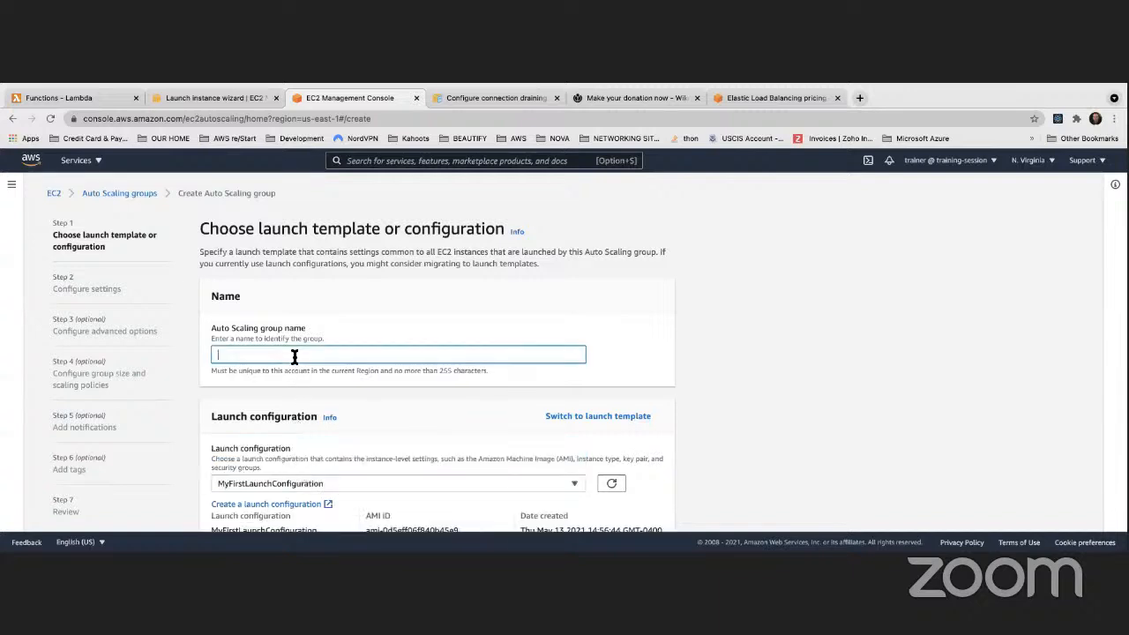
pyautogui.write('MyFirstASG')
pyautogui.click(712, 359)
pyautogui.scroll(-3, 703, 362)
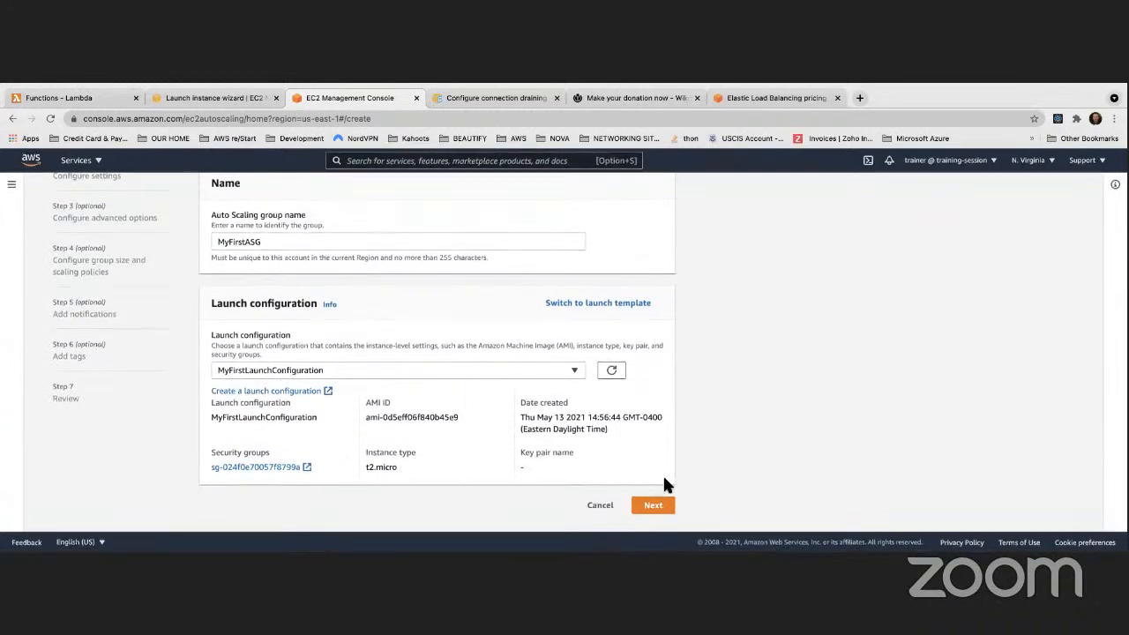
pyautogui.click(654, 504)
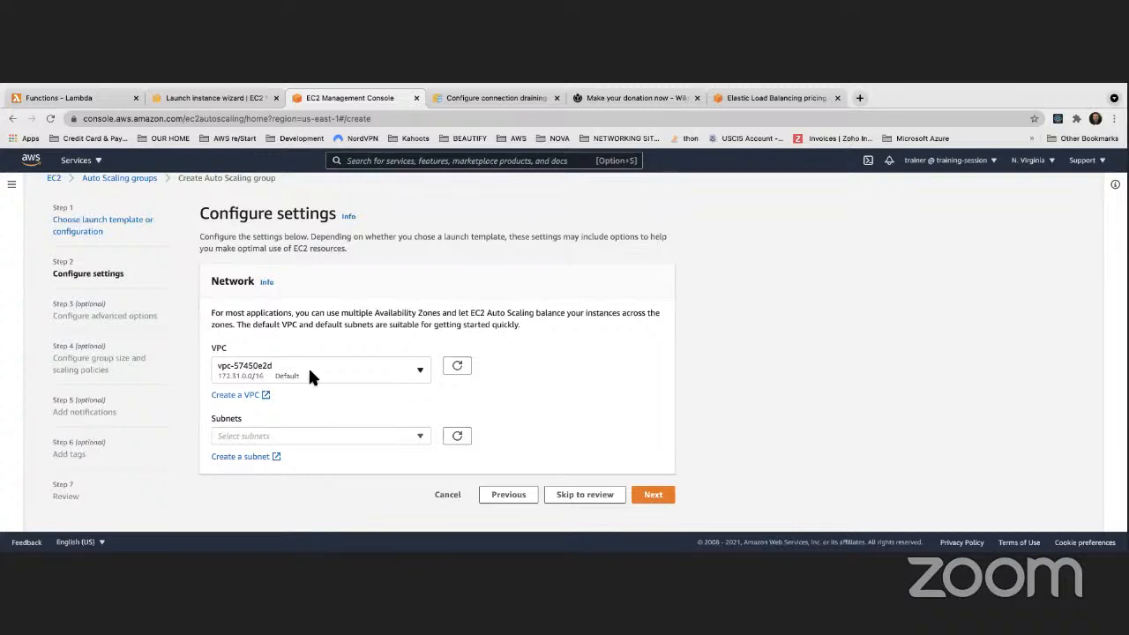
# Select default-VPC subnets us-east-1a, us-east-1b and us-east-1c, then proceed to advanced options
pyautogui.click(415, 432)
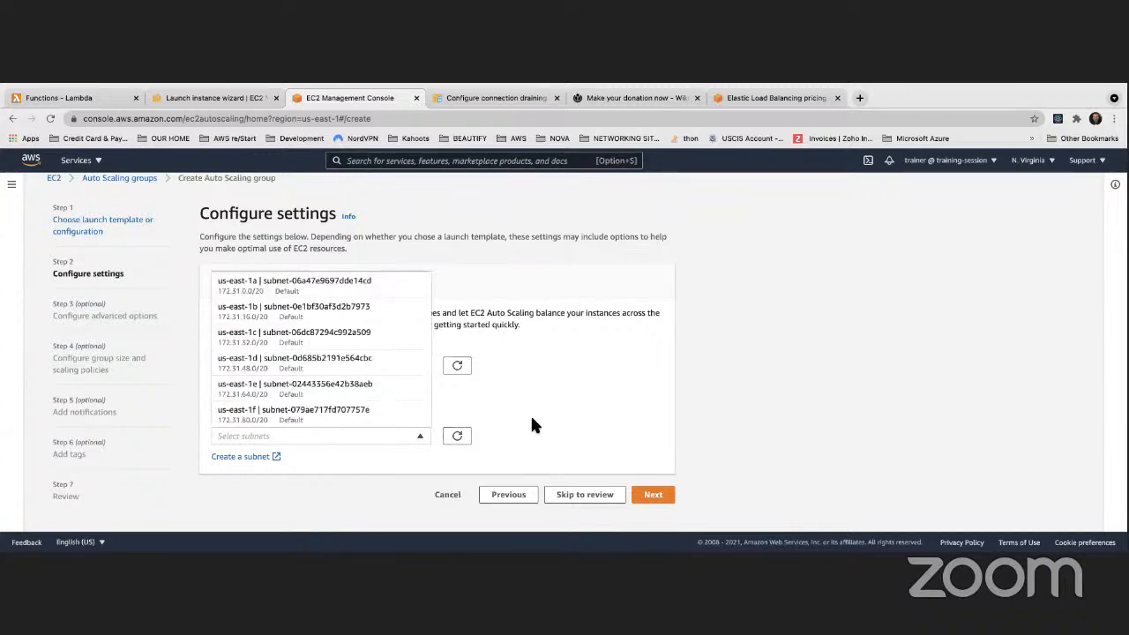
pyautogui.click(329, 291)
pyautogui.click(313, 316)
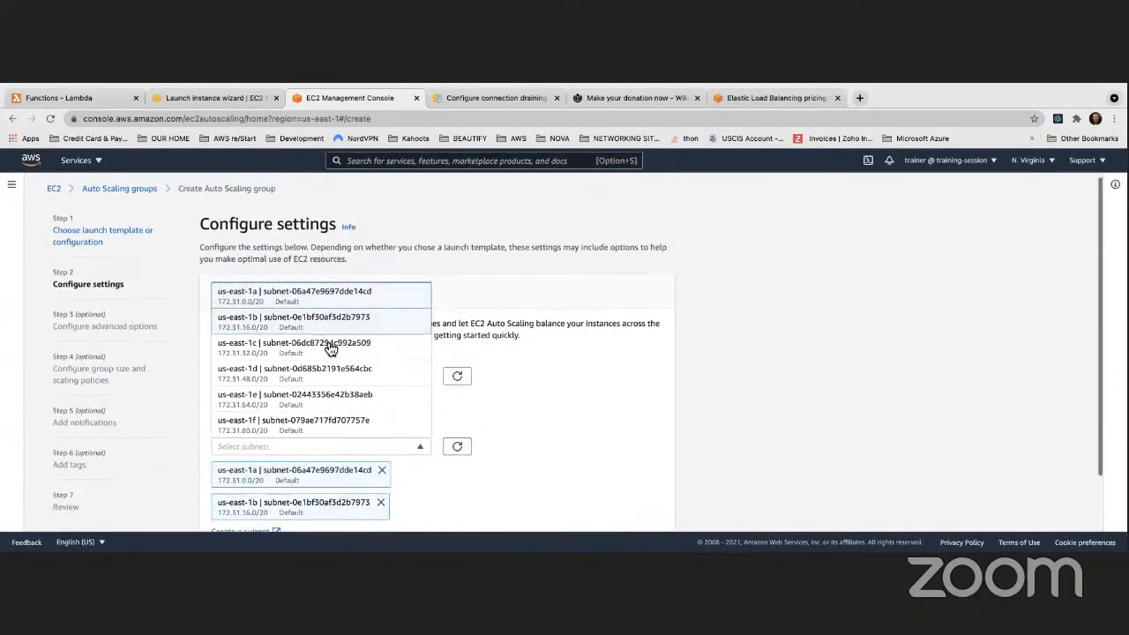
pyautogui.click(714, 397)
pyautogui.scroll(-2, 712, 399)
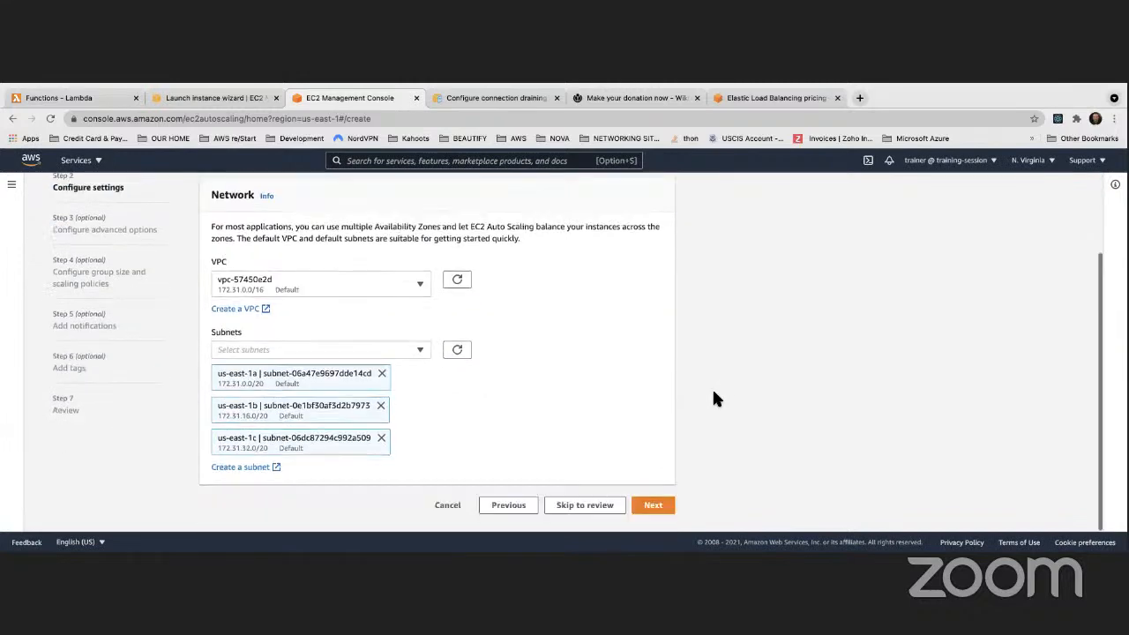
pyautogui.click(418, 351)
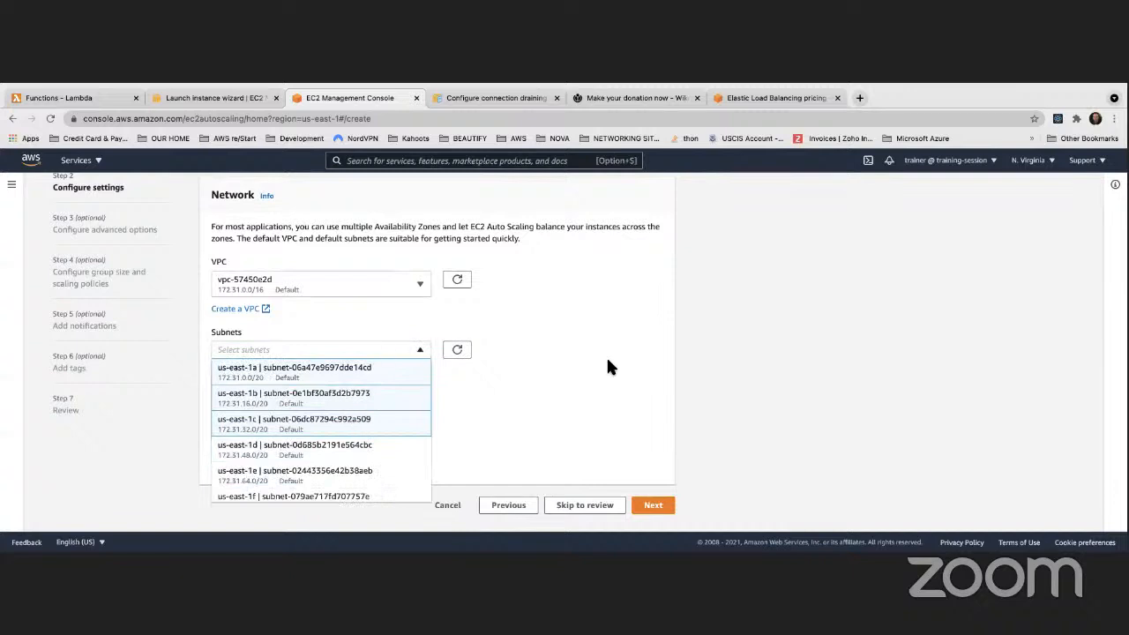
pyautogui.click(652, 354)
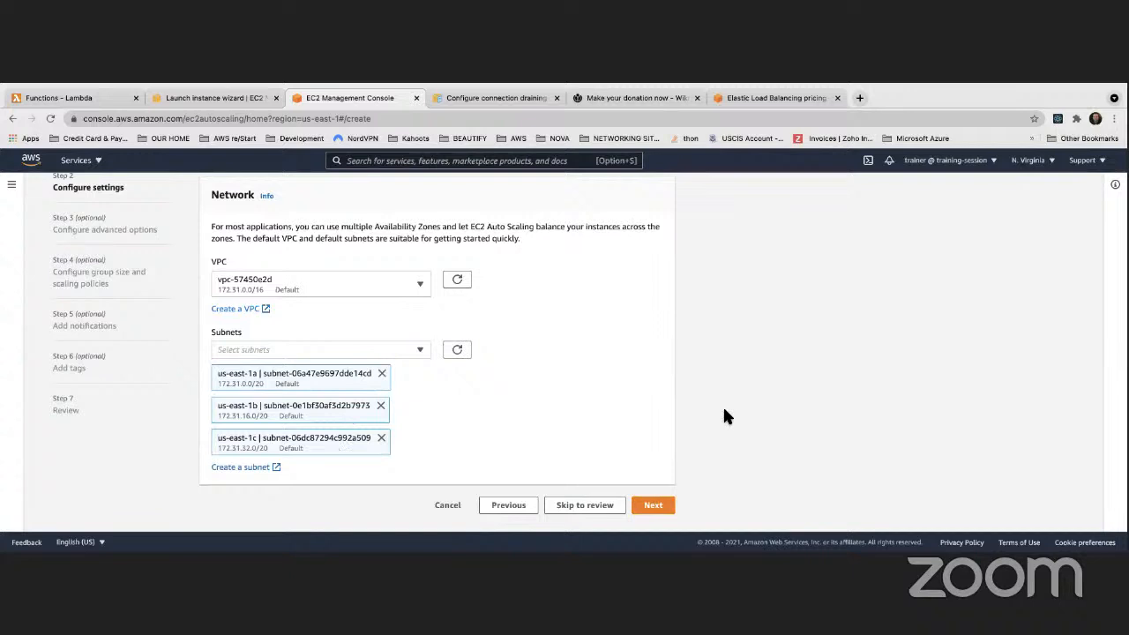
pyautogui.scroll(2, 608, 409)
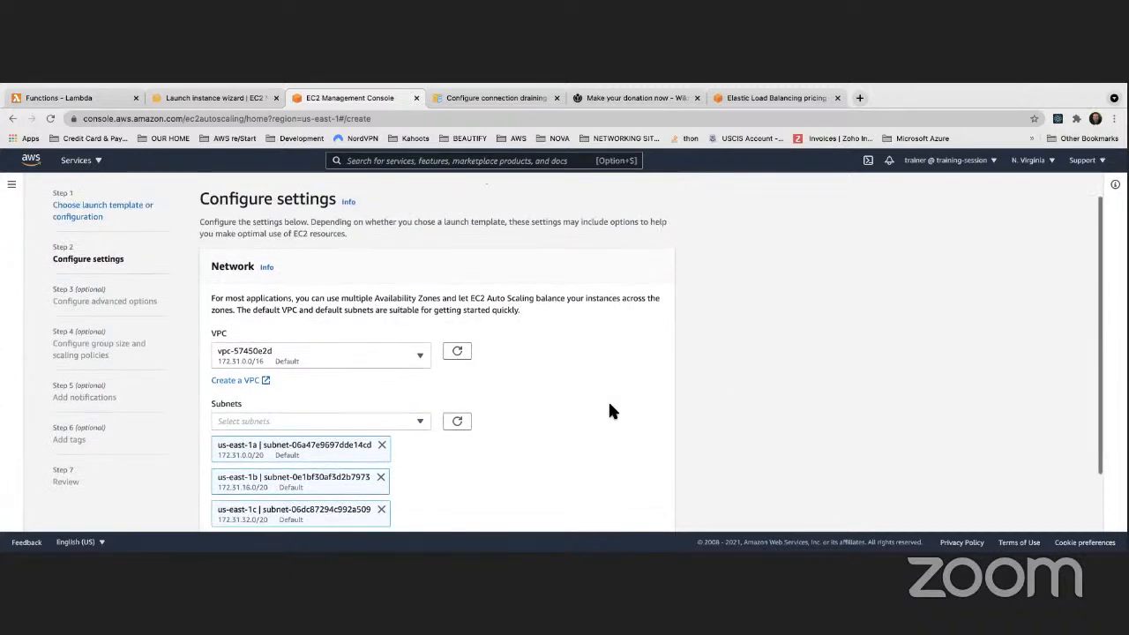
pyautogui.scroll(-2, 609, 408)
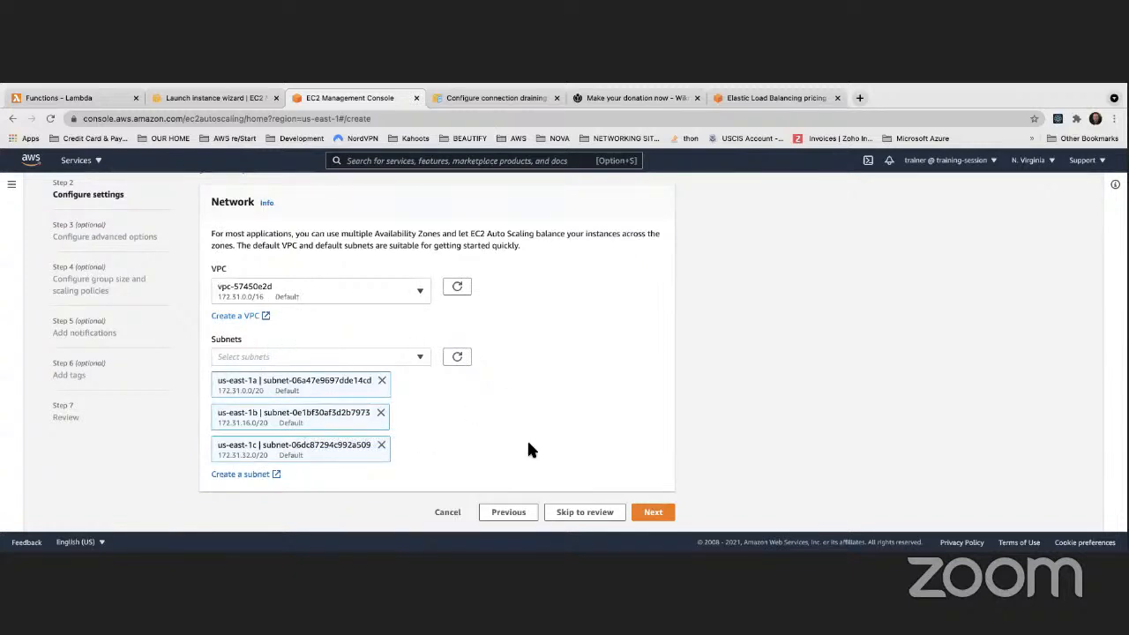
pyautogui.click(653, 511)
# Attach the group to the existing Classic Load Balancer MyClassicLoadBalancer
pyautogui.scroll(-3, 453, 381)
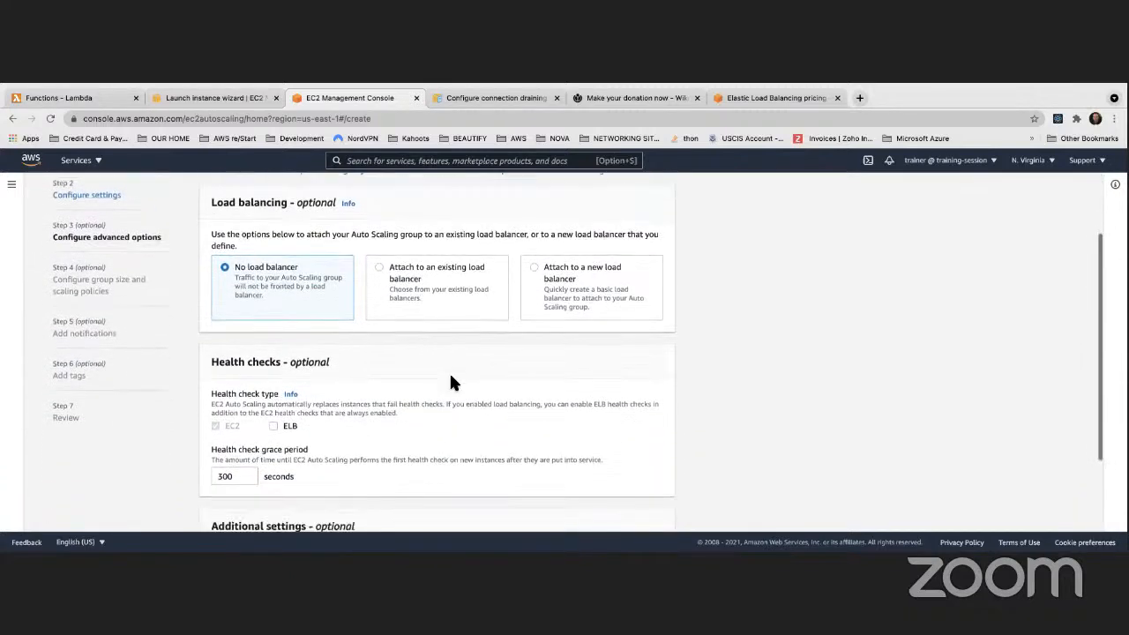
pyautogui.click(375, 246)
pyautogui.scroll(-2, 477, 276)
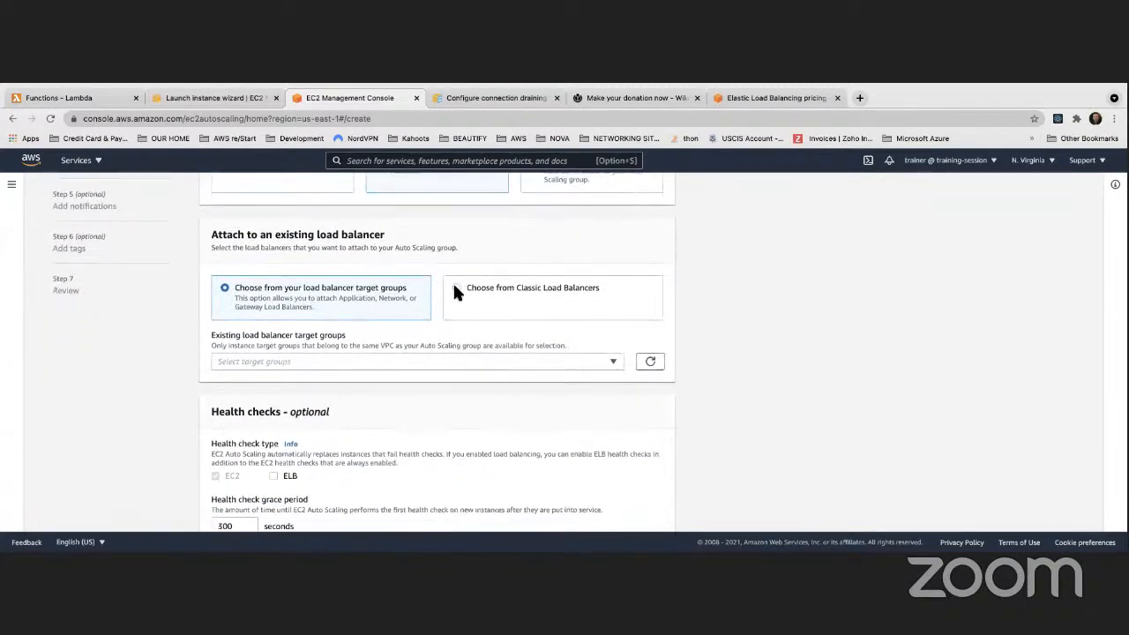
pyautogui.click(458, 291)
pyautogui.click(382, 352)
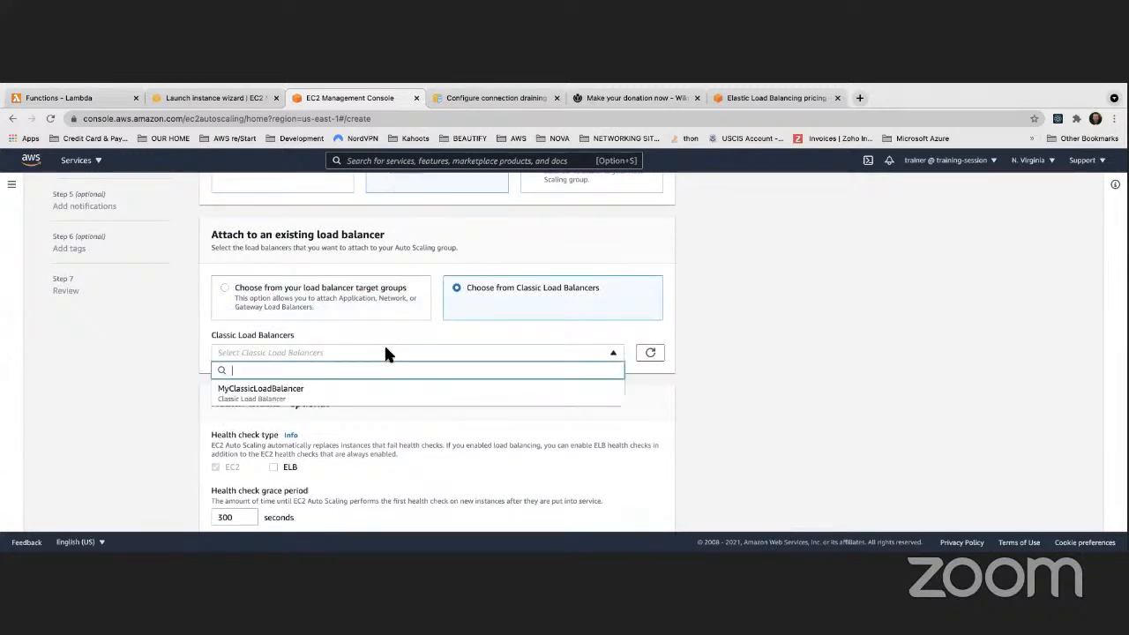
pyautogui.click(265, 393)
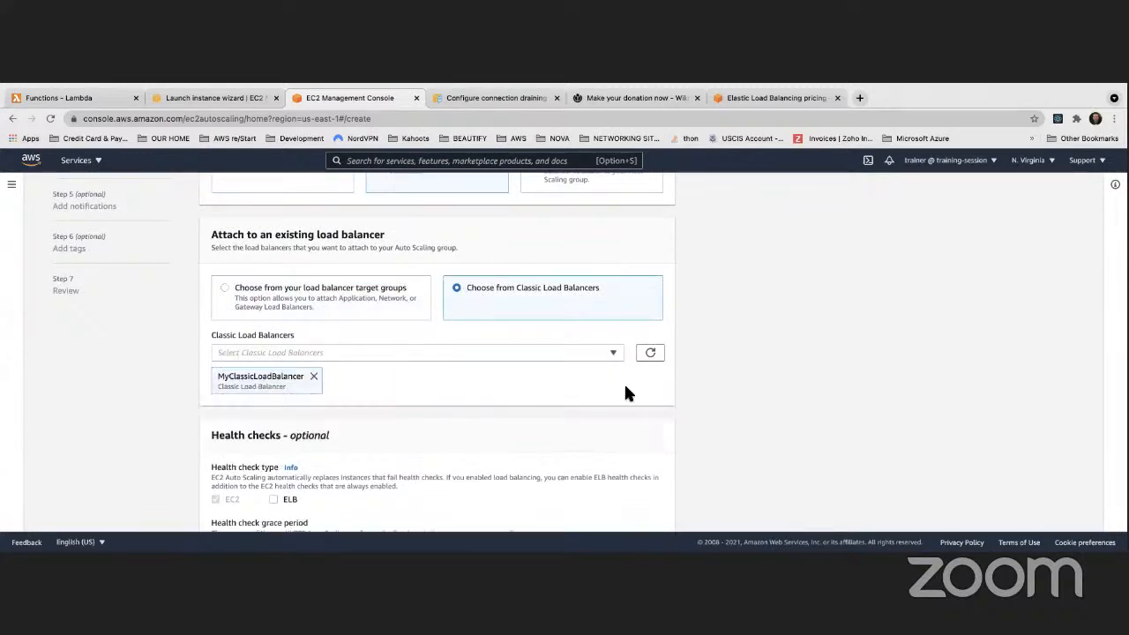
pyautogui.scroll(3, 731, 365)
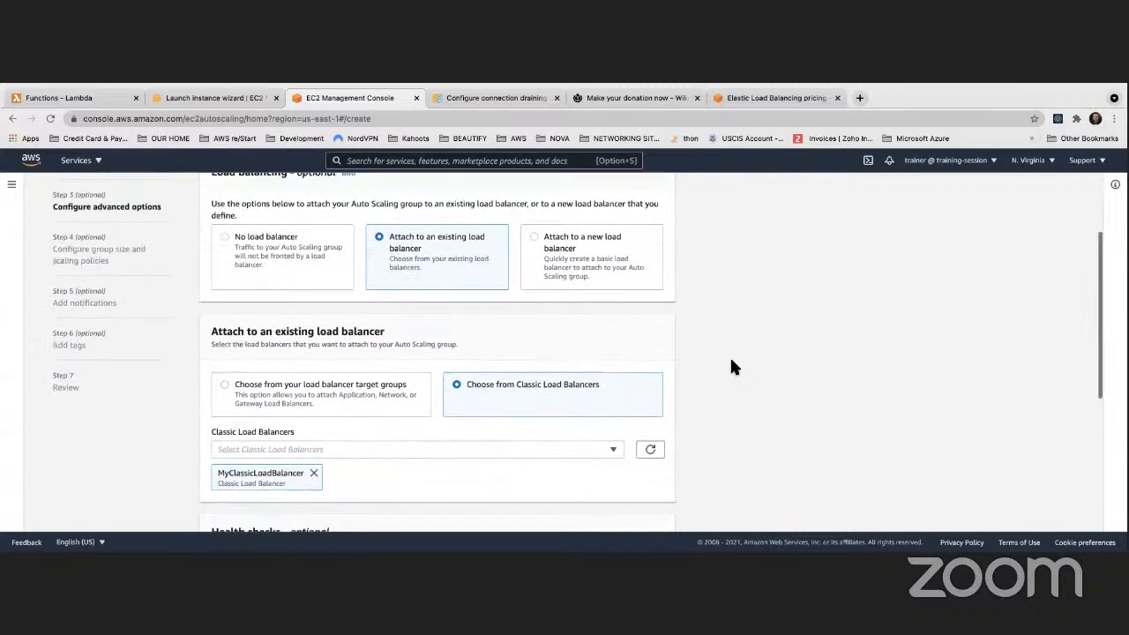
pyautogui.scroll(-1, 731, 361)
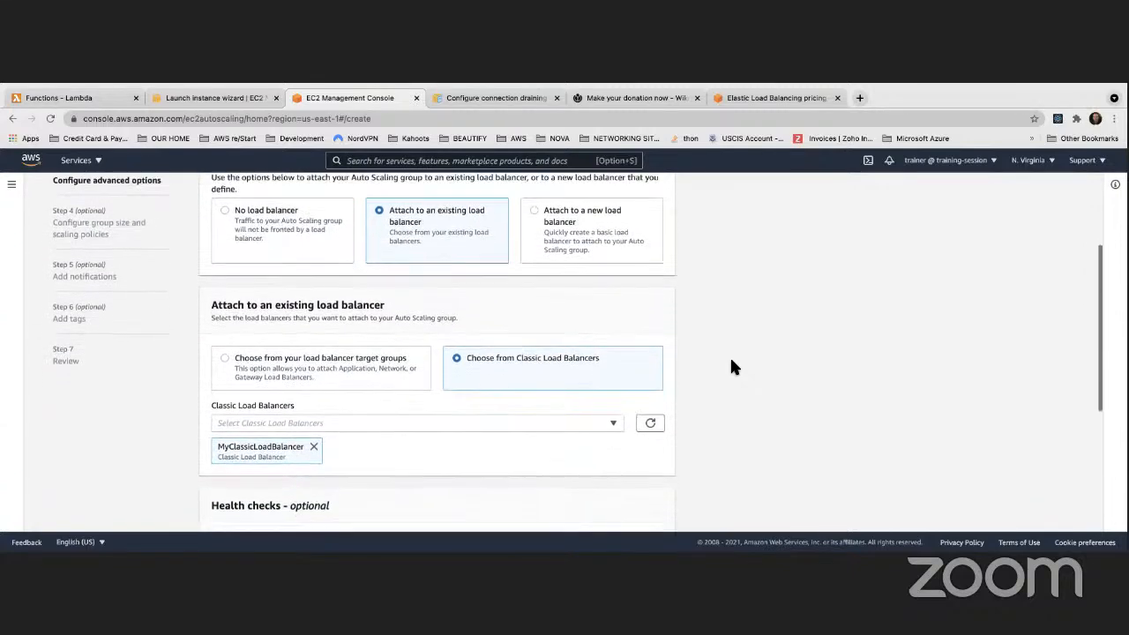
pyautogui.scroll(3, 731, 365)
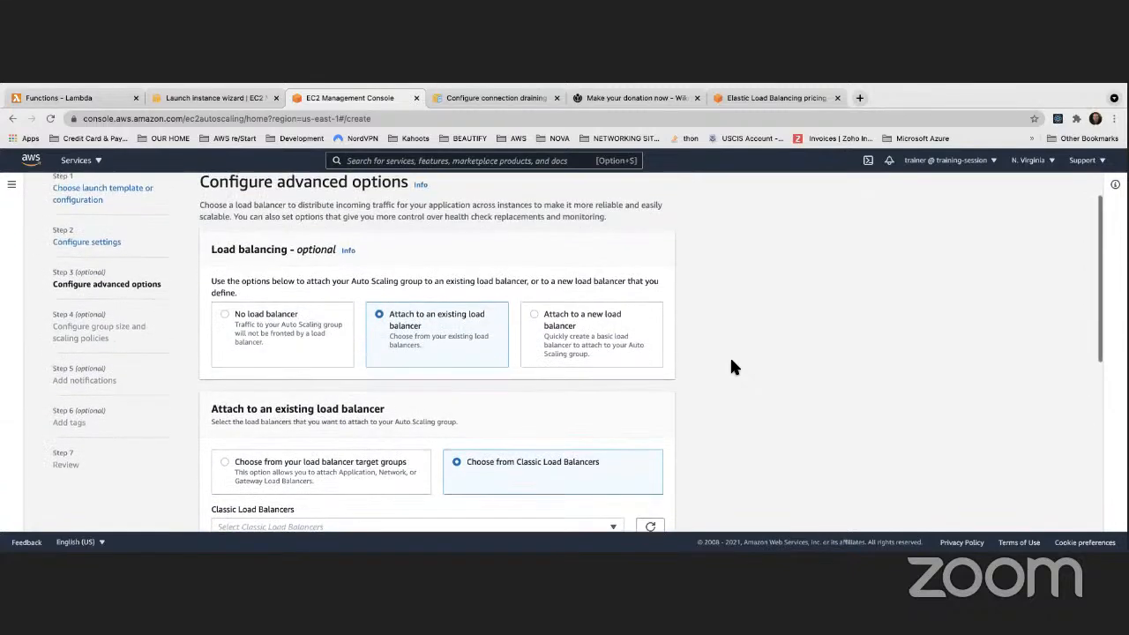
pyautogui.scroll(-5, 731, 365)
pyautogui.scroll(-1, 731, 365)
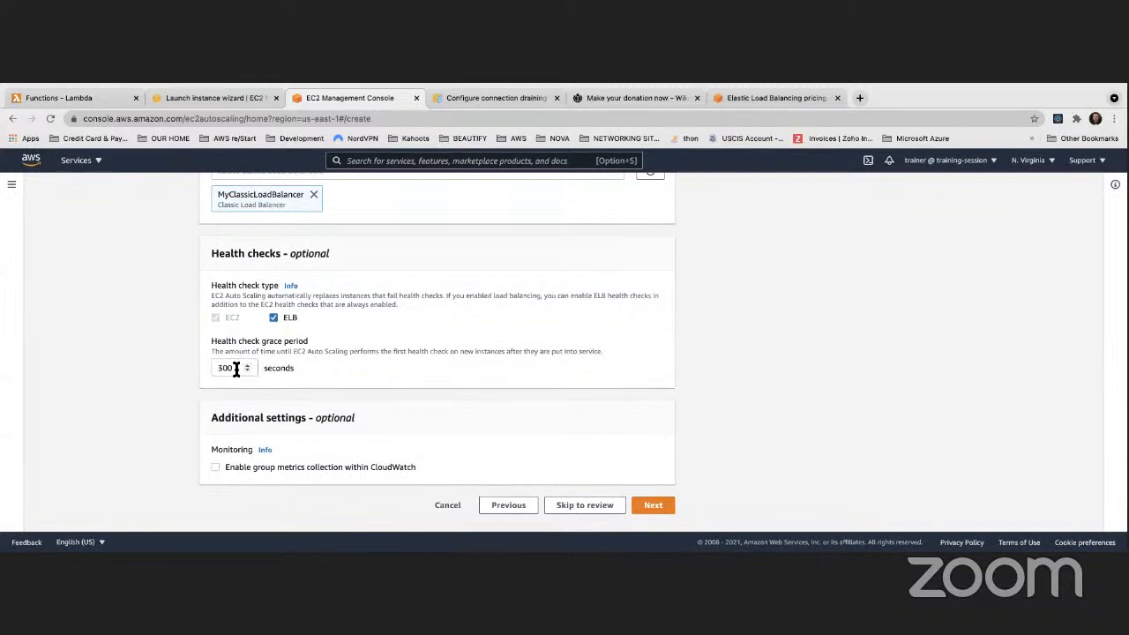
# Review the Health check type settings, leaving the grace period at 300 seconds
pyautogui.moveTo(236, 369); pyautogui.dragTo(214, 369)
pyautogui.click(311, 371)
pyautogui.moveTo(235, 370); pyautogui.dragTo(214, 369)
pyautogui.click(340, 374)
pyautogui.moveTo(552, 355); pyautogui.dragTo(600, 351)
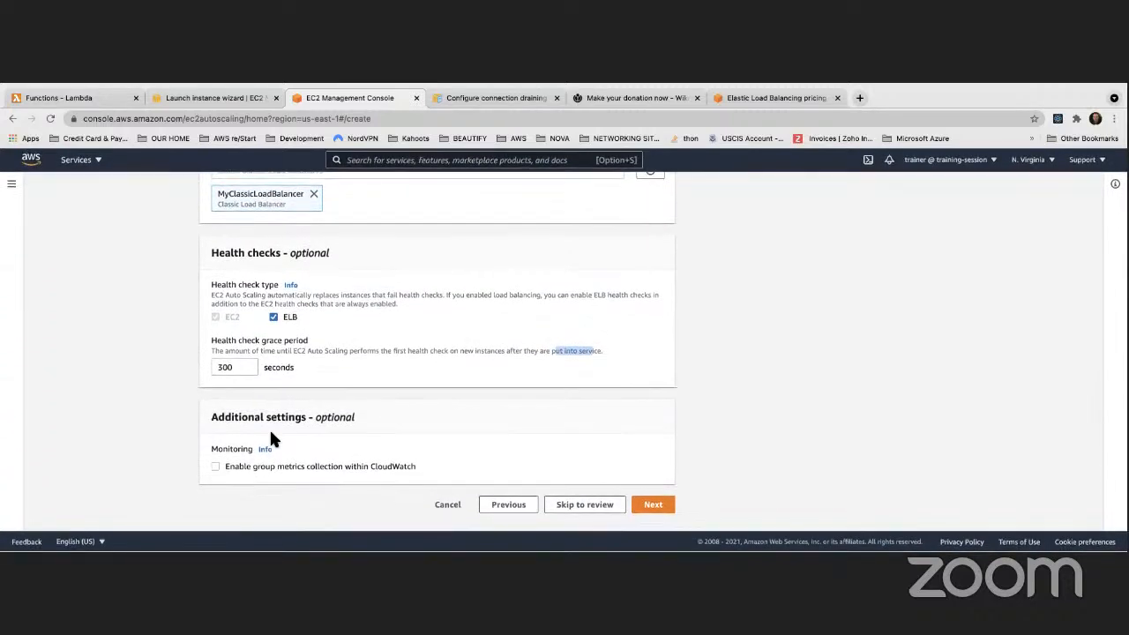
pyautogui.scroll(2, 361, 511)
pyautogui.scroll(-2, 361, 511)
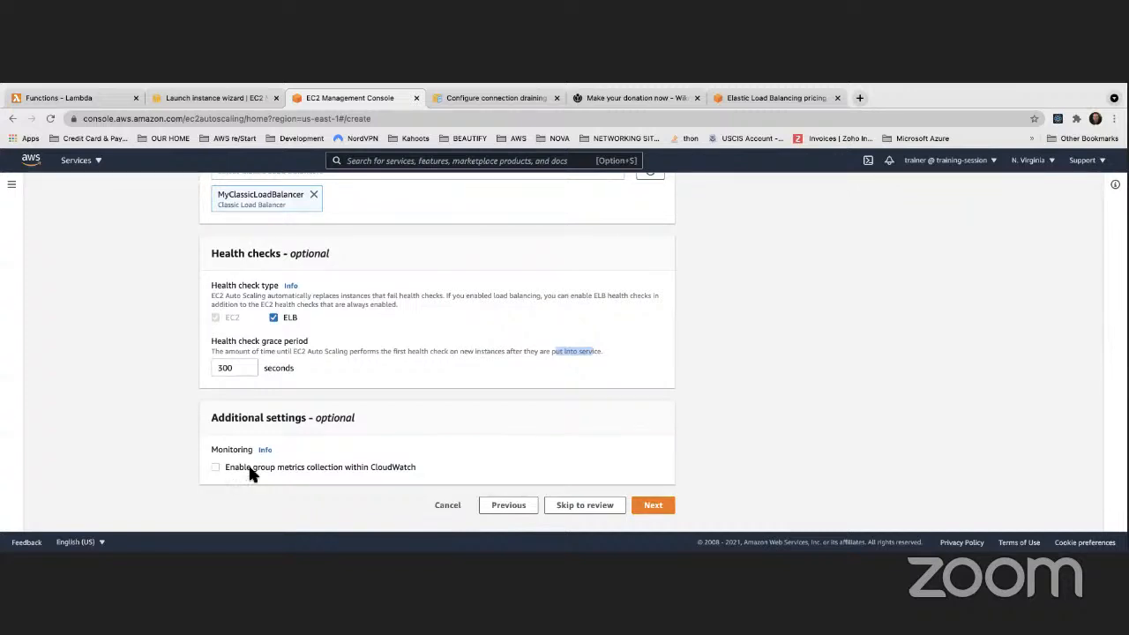
pyautogui.moveTo(213, 285); pyautogui.dragTo(259, 288)
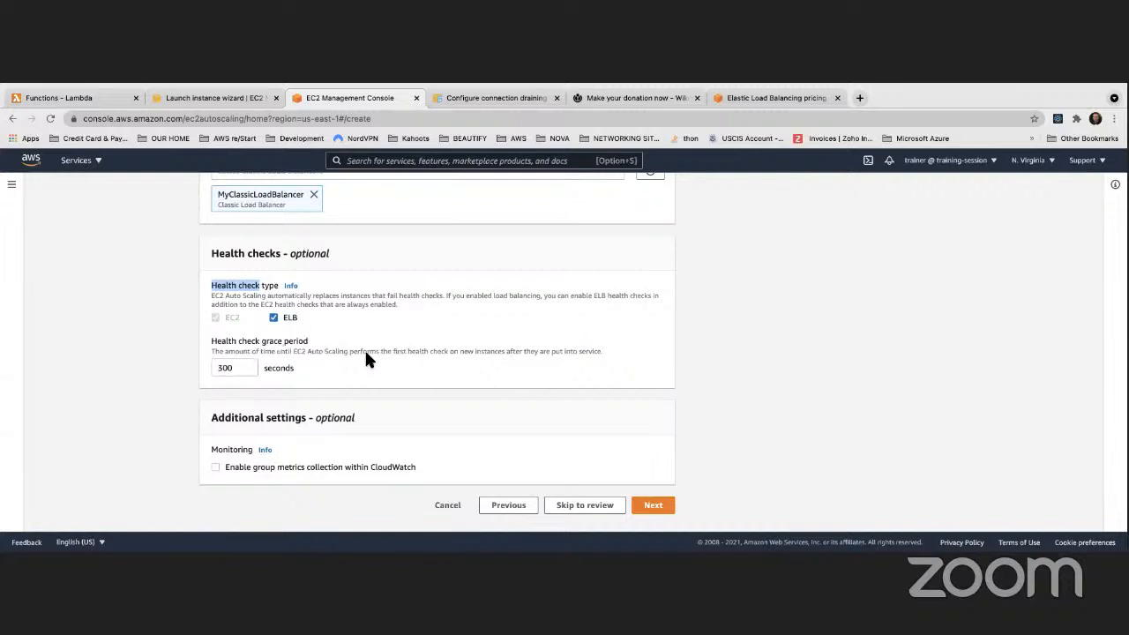
pyautogui.scroll(1, 389, 339)
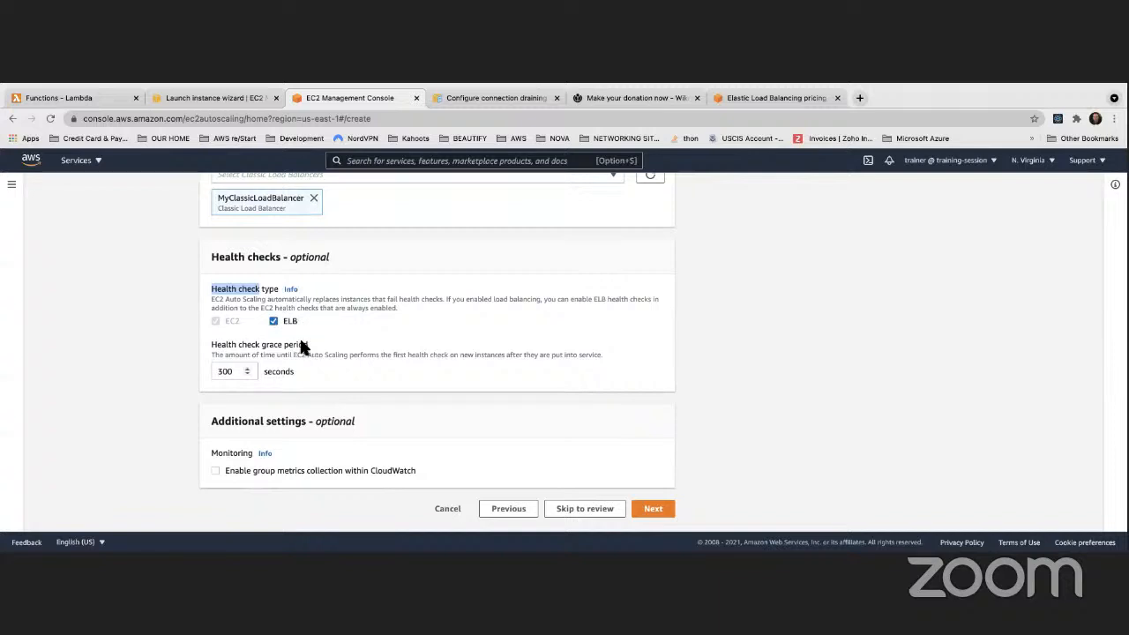
# On the group size step, set desired capacity to 4
pyautogui.click(655, 510)
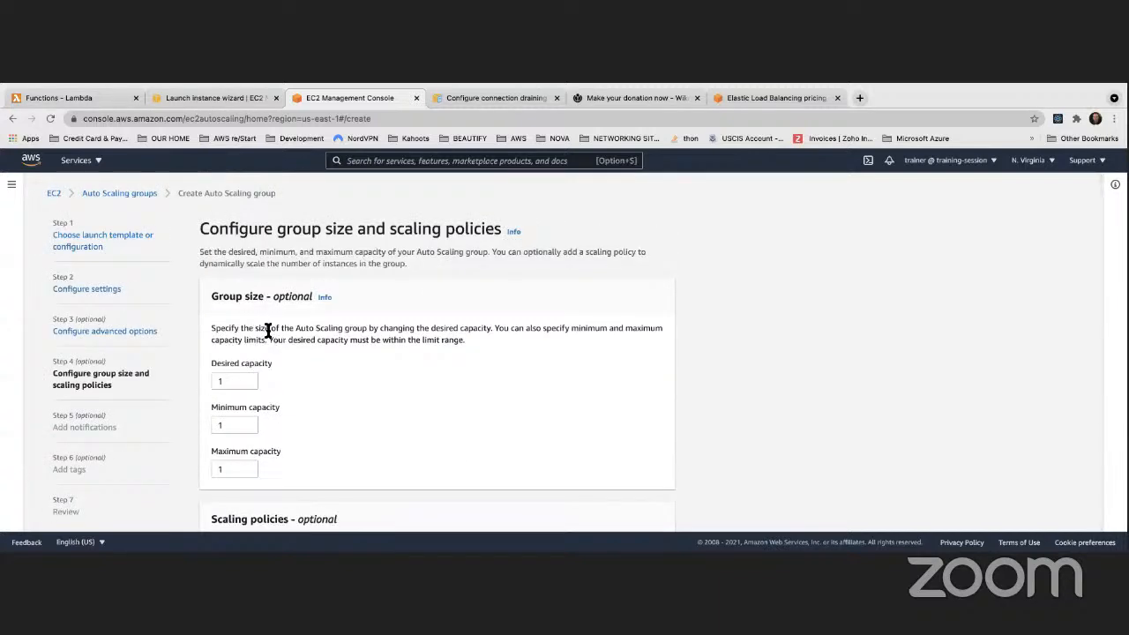
pyautogui.scroll(-3, 269, 330)
pyautogui.scroll(3, 249, 346)
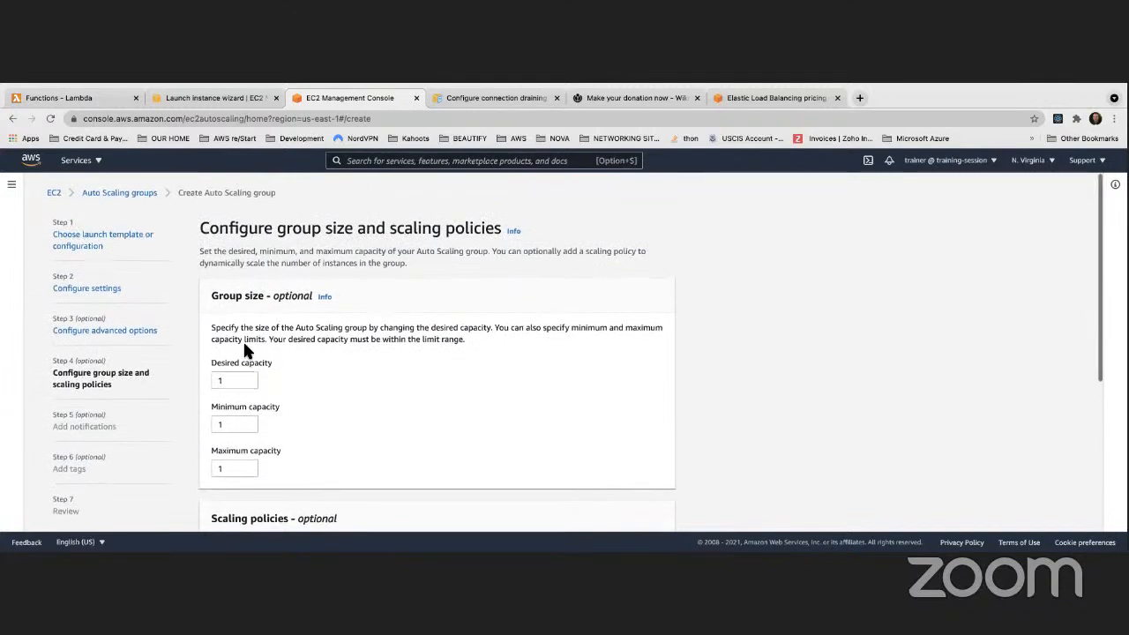
pyautogui.scroll(-1, 242, 340)
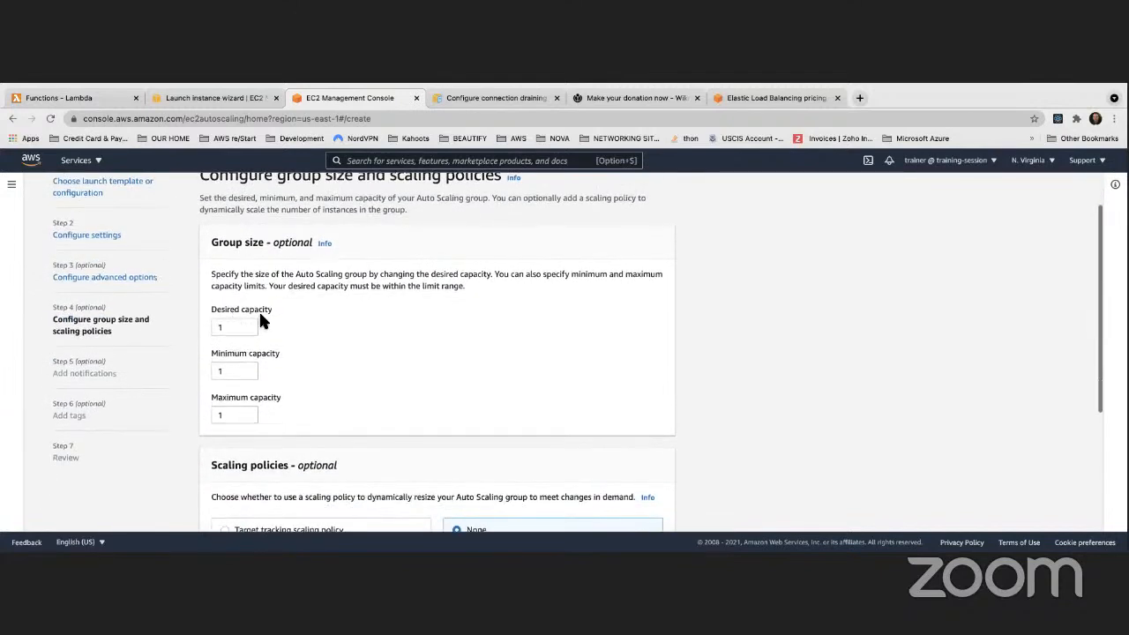
pyautogui.doubleClick(212, 325)
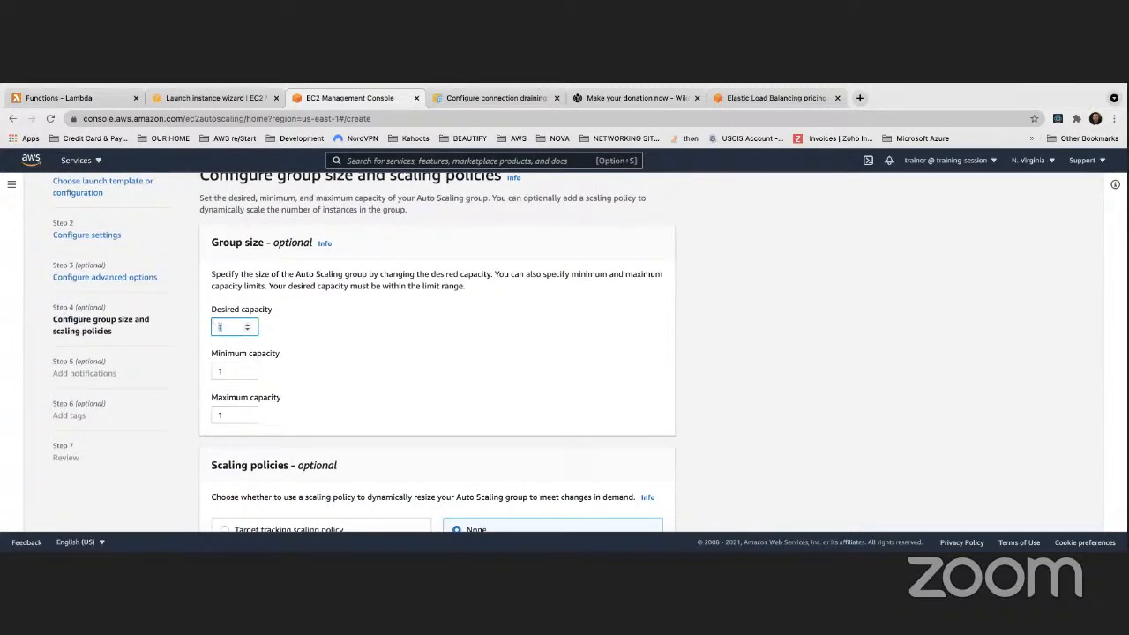
pyautogui.write('4')
pyautogui.click(412, 340)
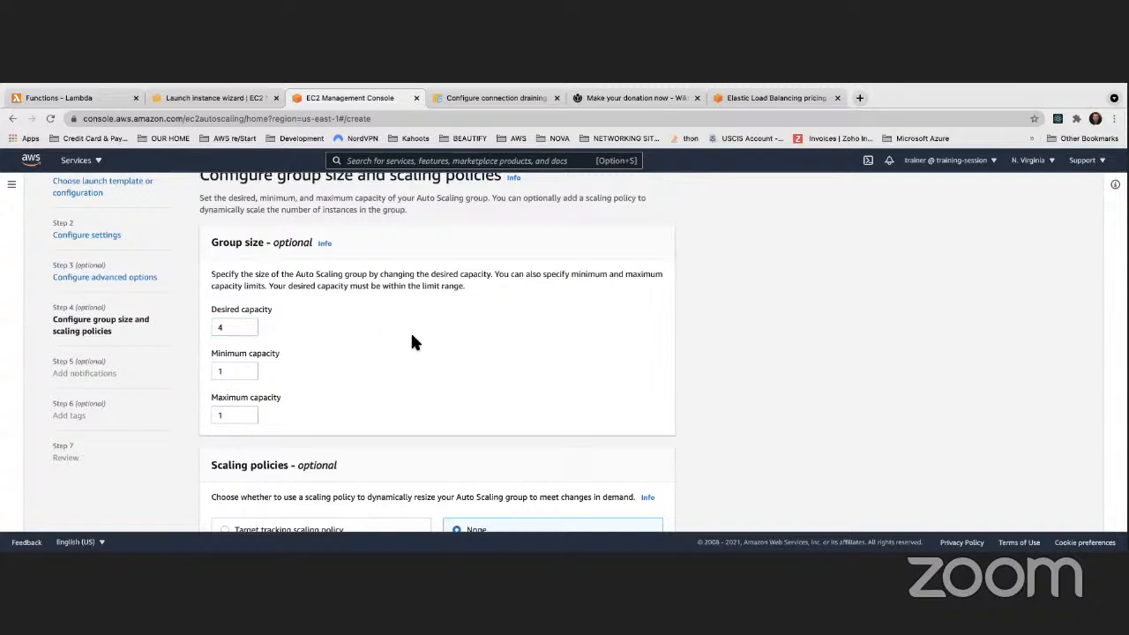
# Set minimum capacity 2 and maximum capacity 6, keeping desired capacity at 4
pyautogui.doubleClick(227, 370)
pyautogui.write('2')
pyautogui.doubleClick(227, 415)
pyautogui.write('6')
pyautogui.click(435, 359)
pyautogui.scroll(-1, 420, 350)
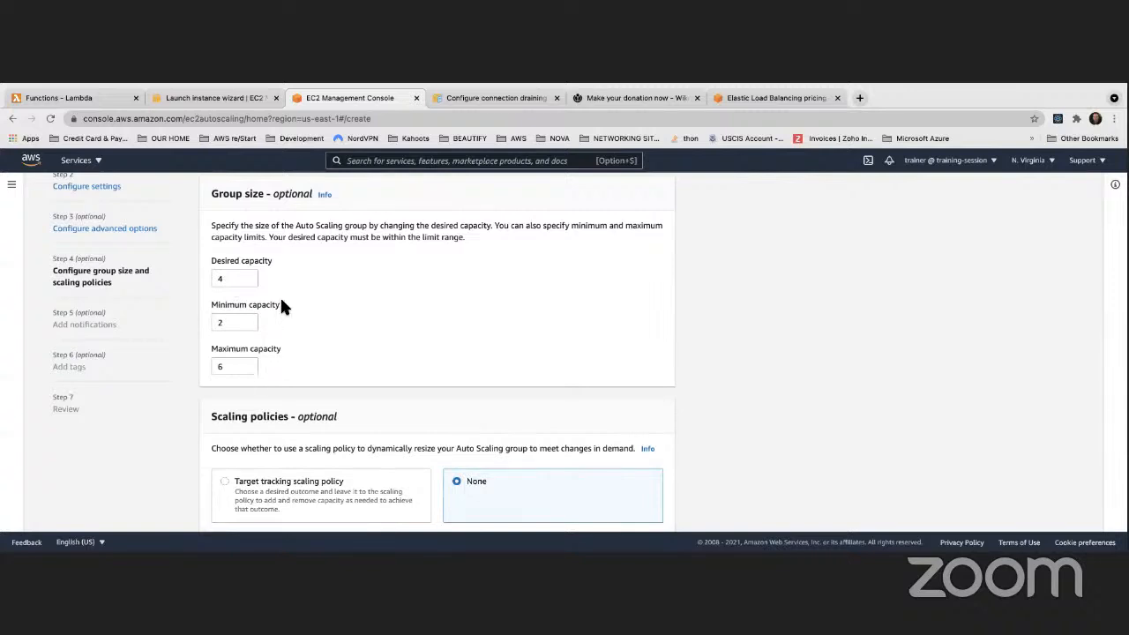
pyautogui.doubleClick(224, 277)
pyautogui.click(463, 292)
pyautogui.scroll(-1, 458, 275)
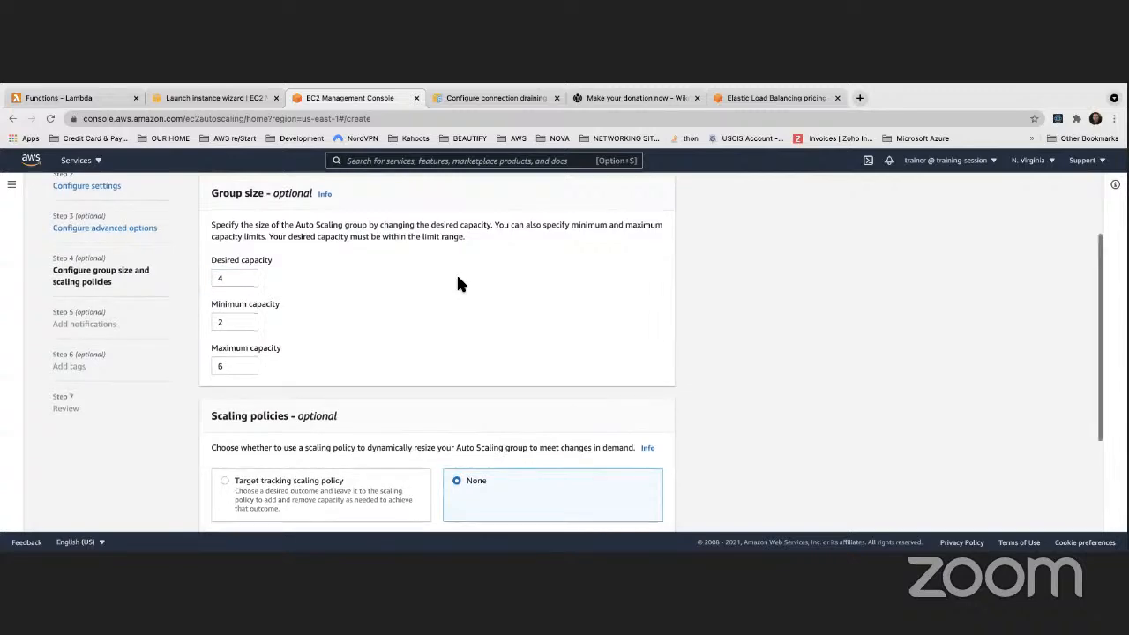
# Search Google in a new tab for 'ec2 autoscaling group min max desired'
pyautogui.click(857, 98)
pyautogui.click(646, 115)
pyautogui.write('au')
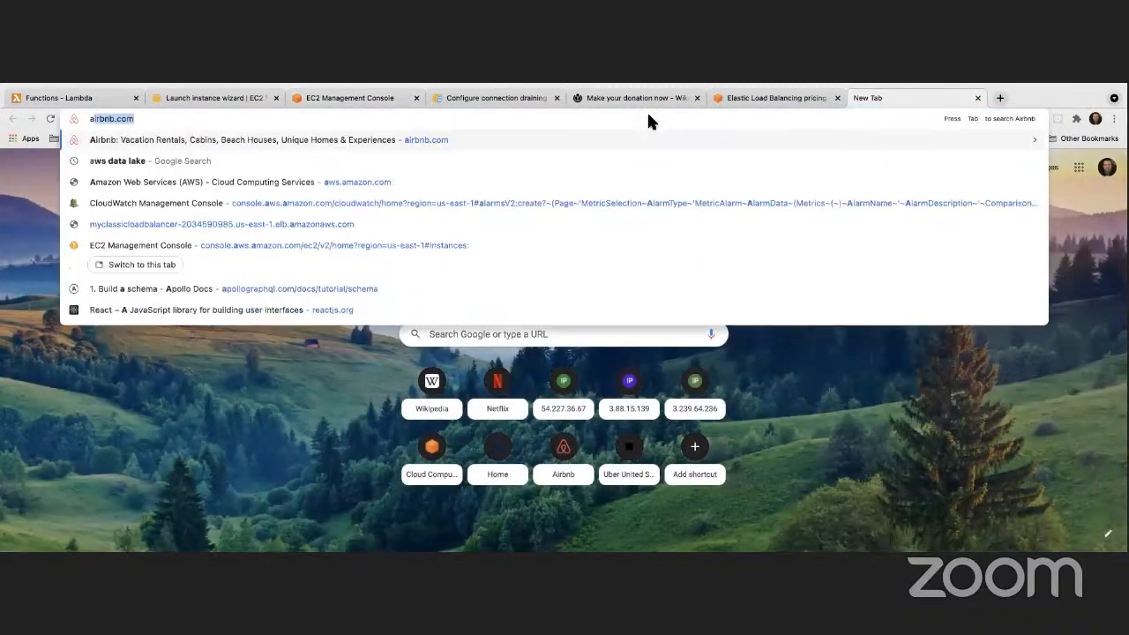
pyautogui.press('BackSpace')
pyautogui.press('BackSpace')
pyautogui.write('ec')
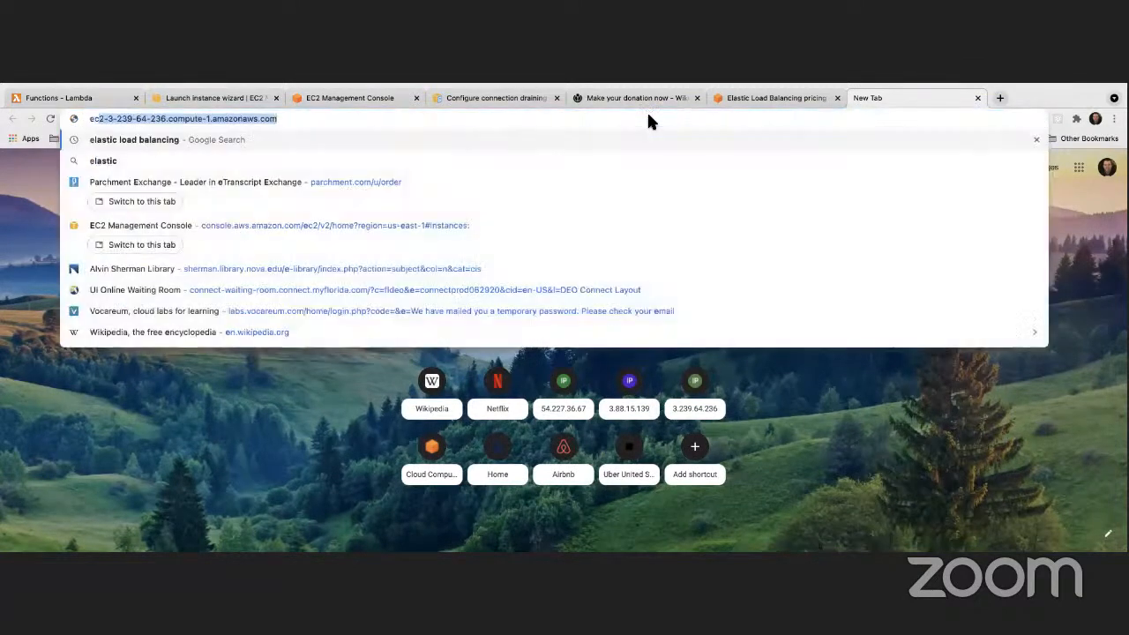
pyautogui.write('2 autoscaling ')
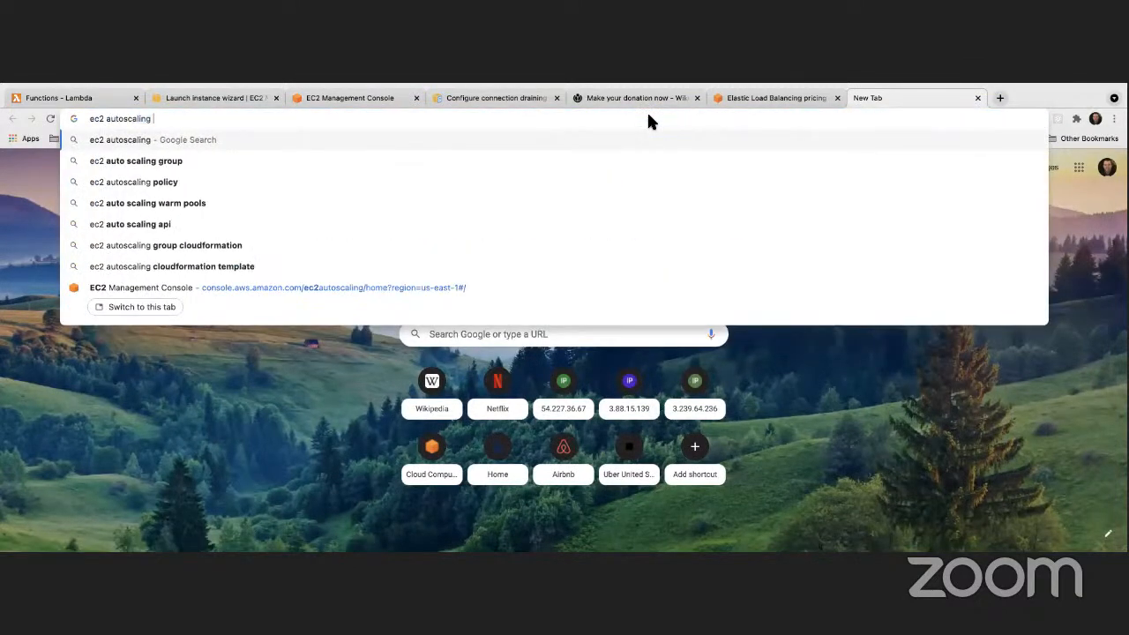
pyautogui.write('group ')
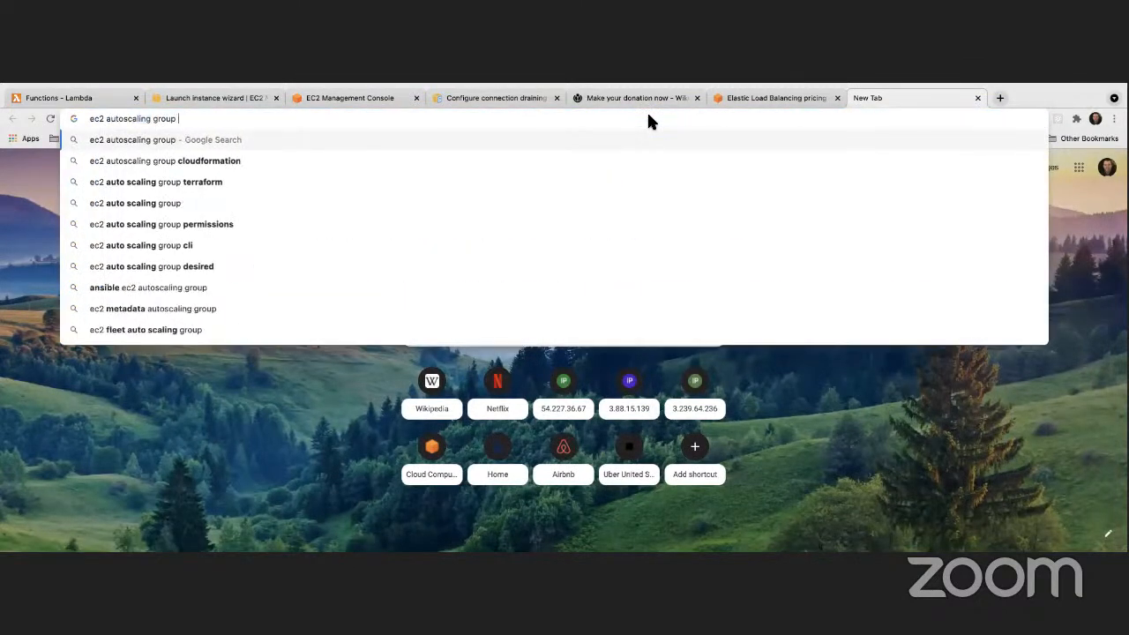
pyautogui.write('mini')
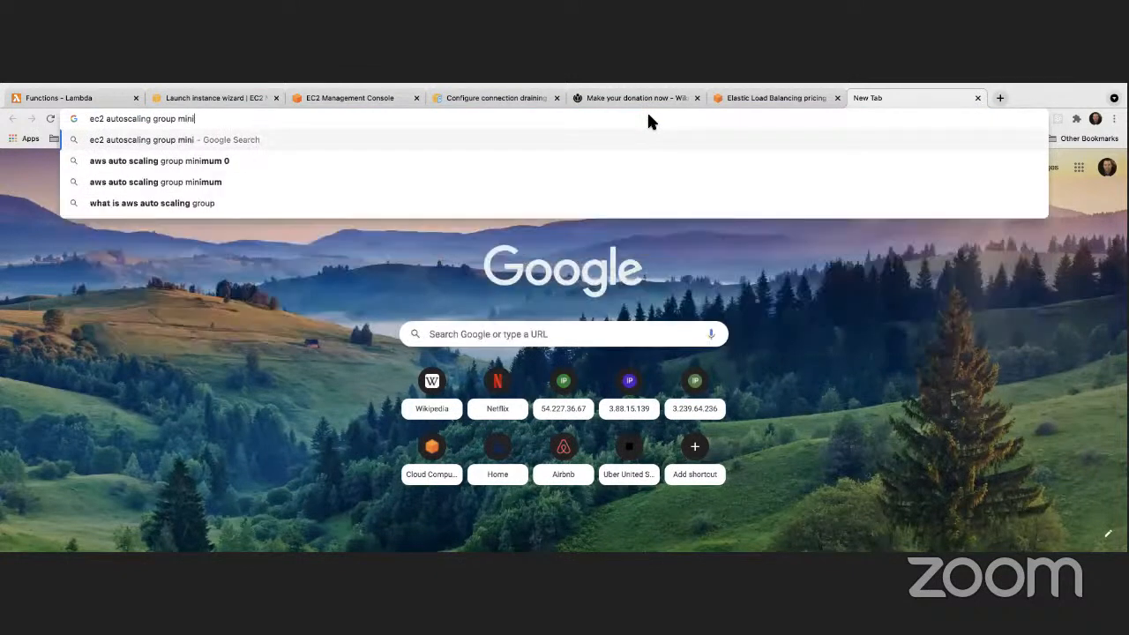
pyautogui.press('BackSpace')
pyautogui.write('mac')
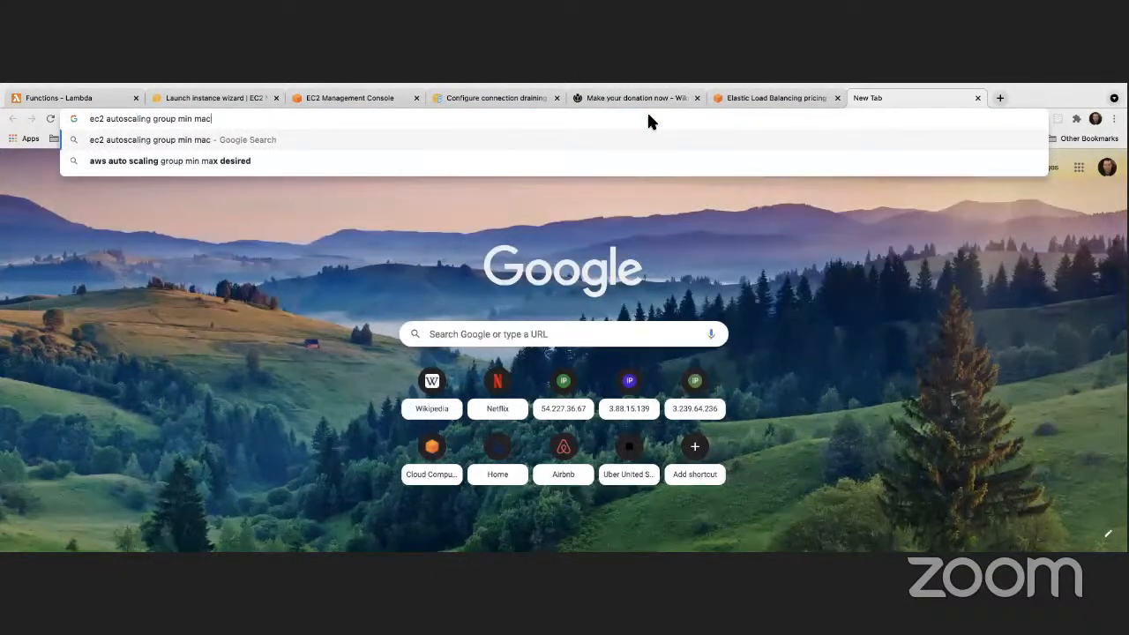
pyautogui.press('BackSpace')
pyautogui.write('x desired')
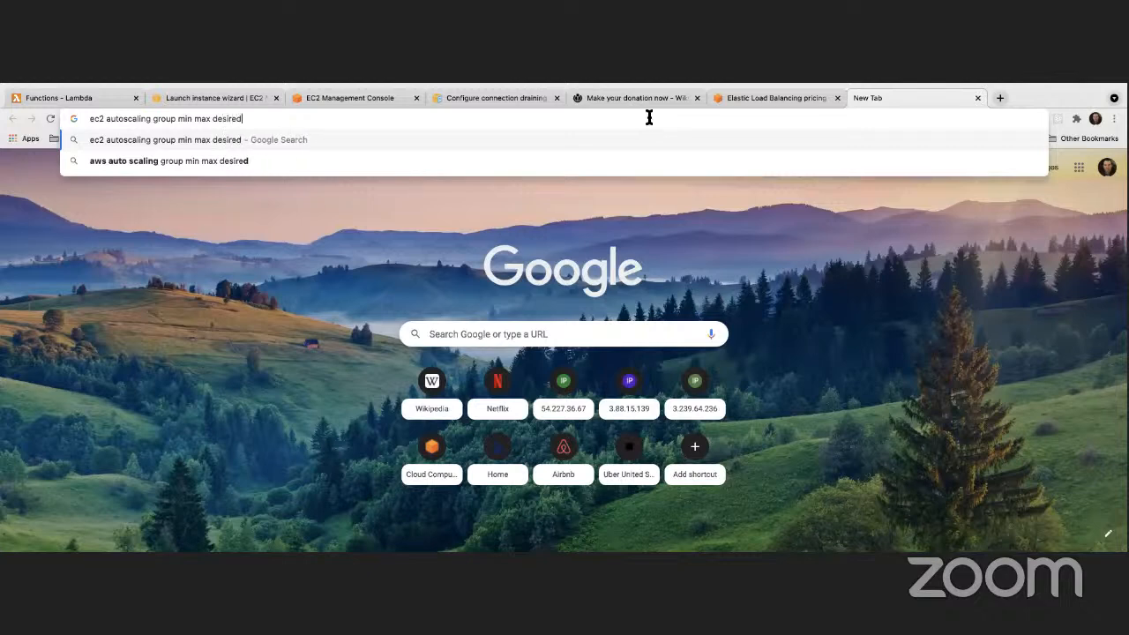
pyautogui.press('Return')
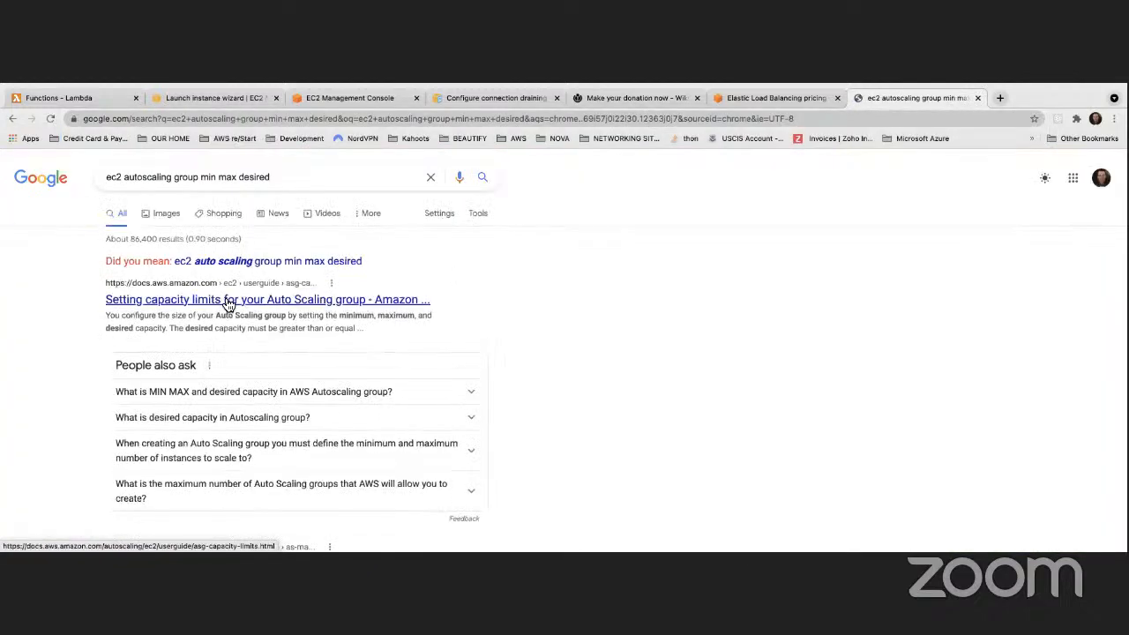
# Open the guide 'Setting capacity limits for your Auto Scaling group' and read through it
pyautogui.scroll(-1, 226, 303)
pyautogui.click(227, 298)
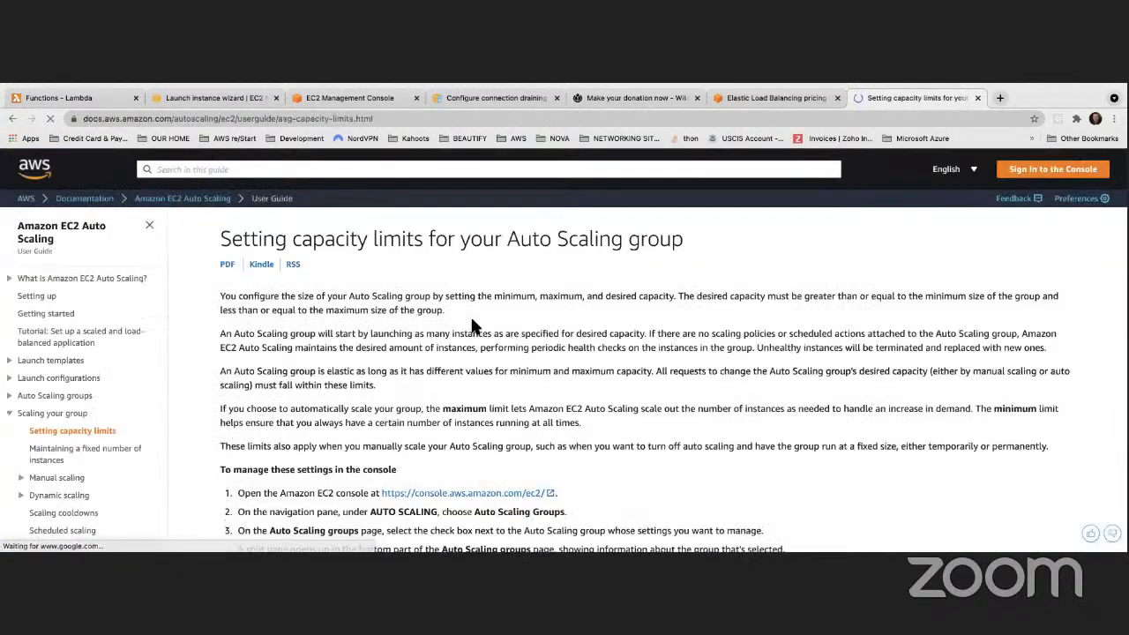
pyautogui.scroll(-1, 471, 325)
pyautogui.scroll(-10, 472, 326)
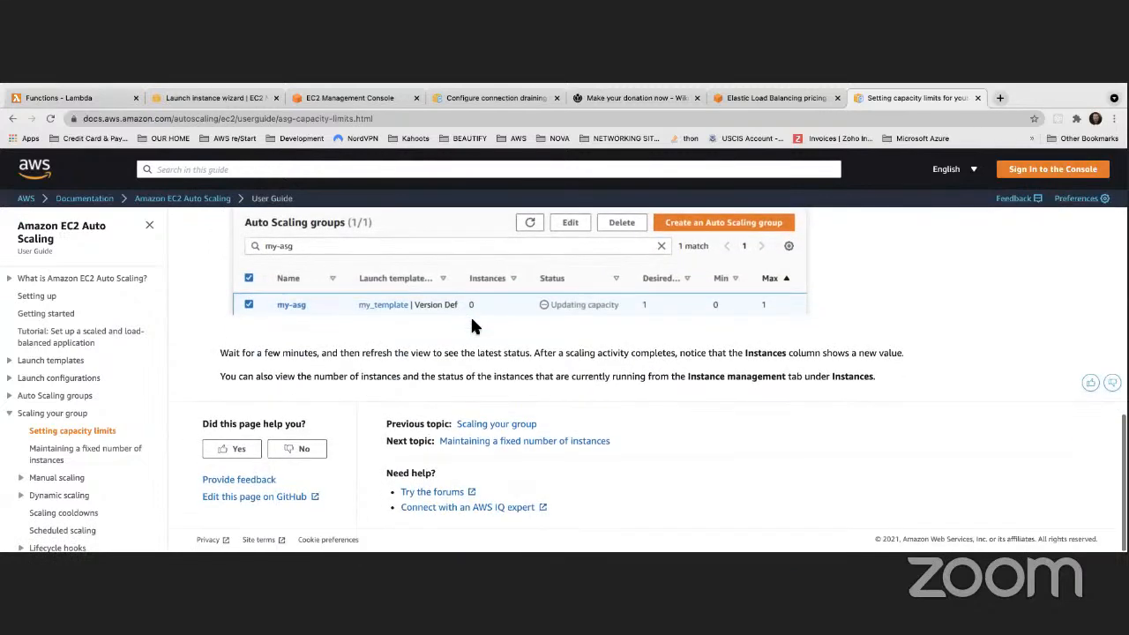
pyautogui.scroll(2, 472, 327)
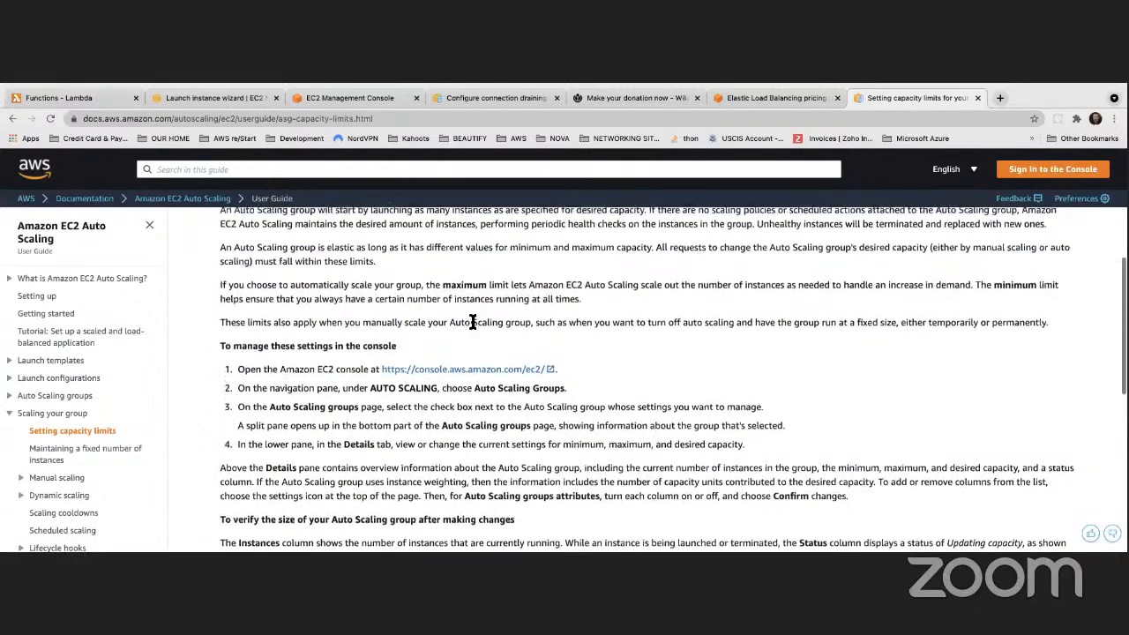
pyautogui.scroll(2, 473, 322)
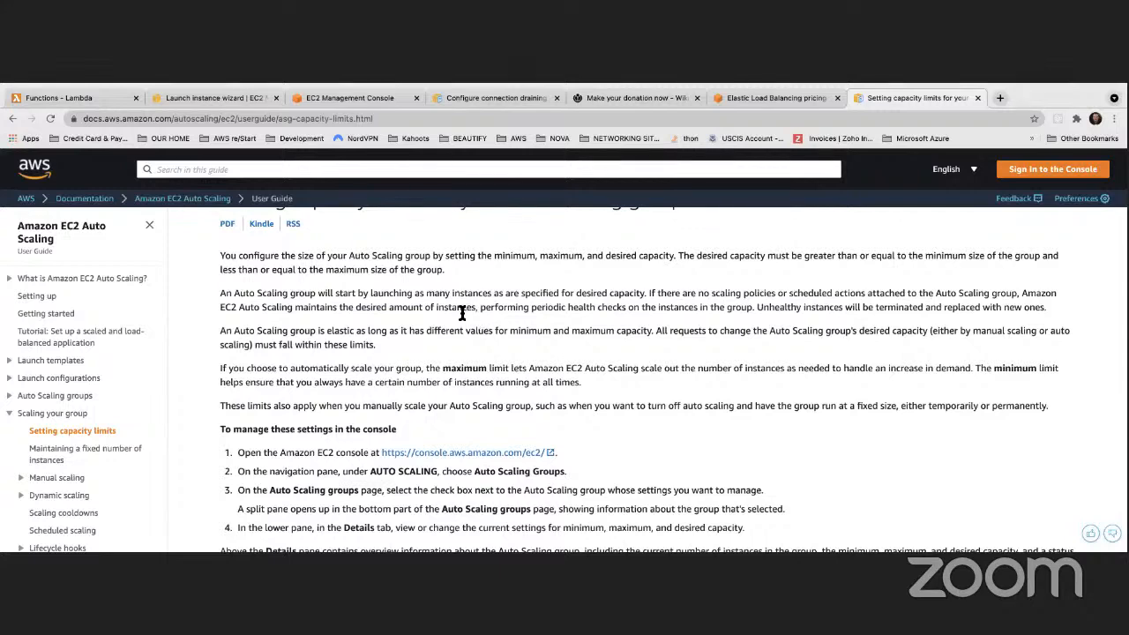
pyautogui.scroll(-2, 451, 316)
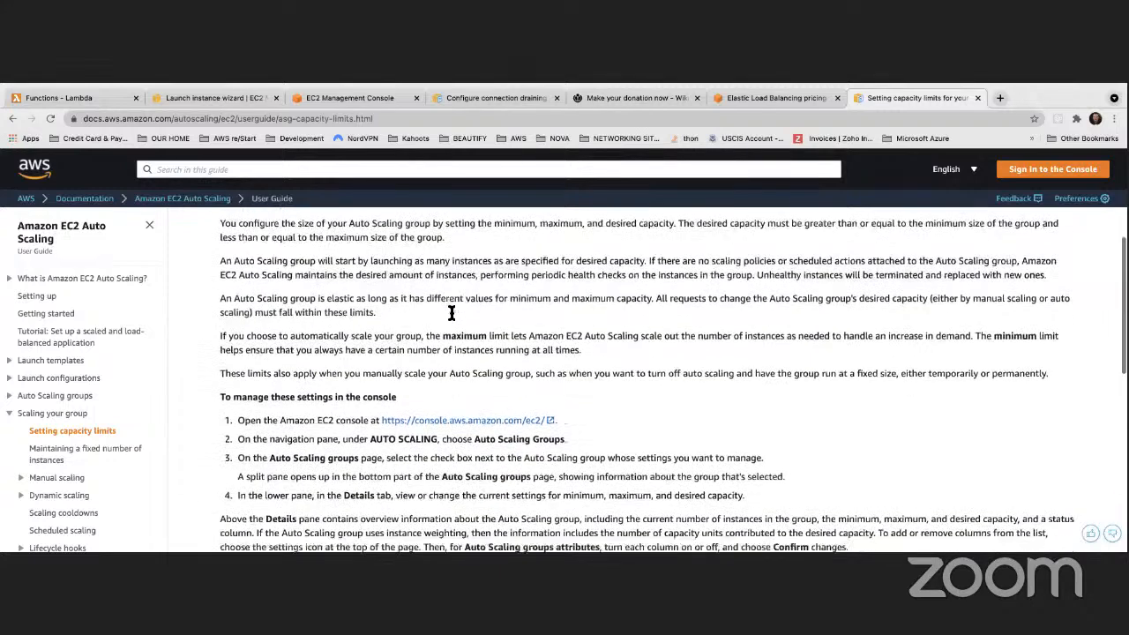
pyautogui.scroll(2, 423, 339)
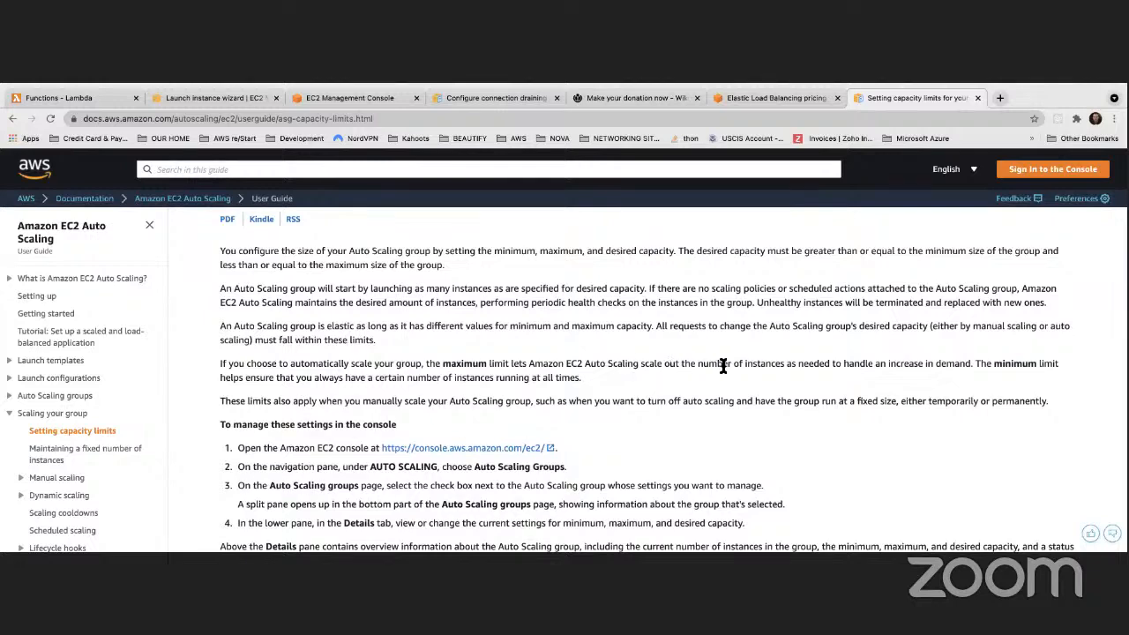
pyautogui.scroll(-1, 864, 363)
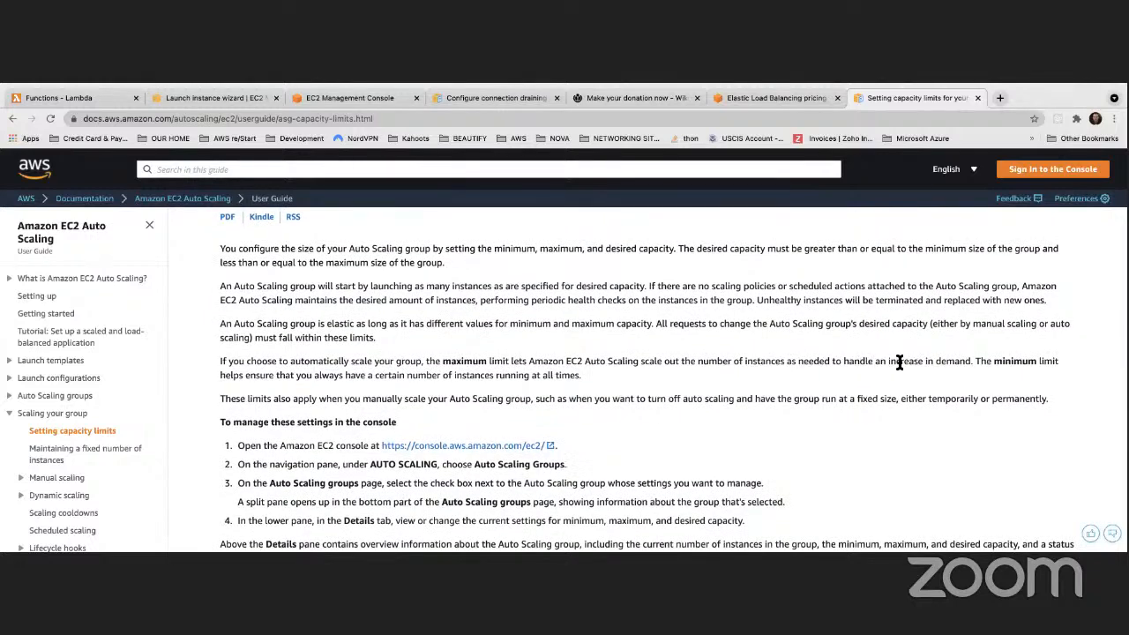
pyautogui.scroll(1, 969, 362)
# Highlight the guide's sentence explaining the maximum capacity limit
pyautogui.moveTo(972, 362); pyautogui.dragTo(518, 360)
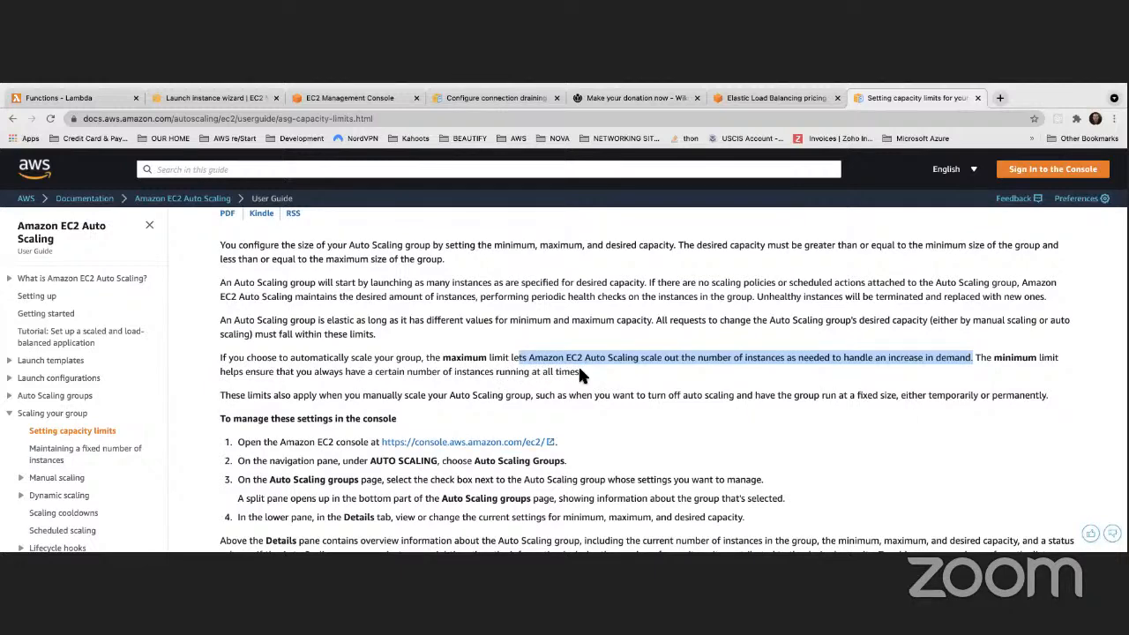
pyautogui.scroll(1, 546, 291)
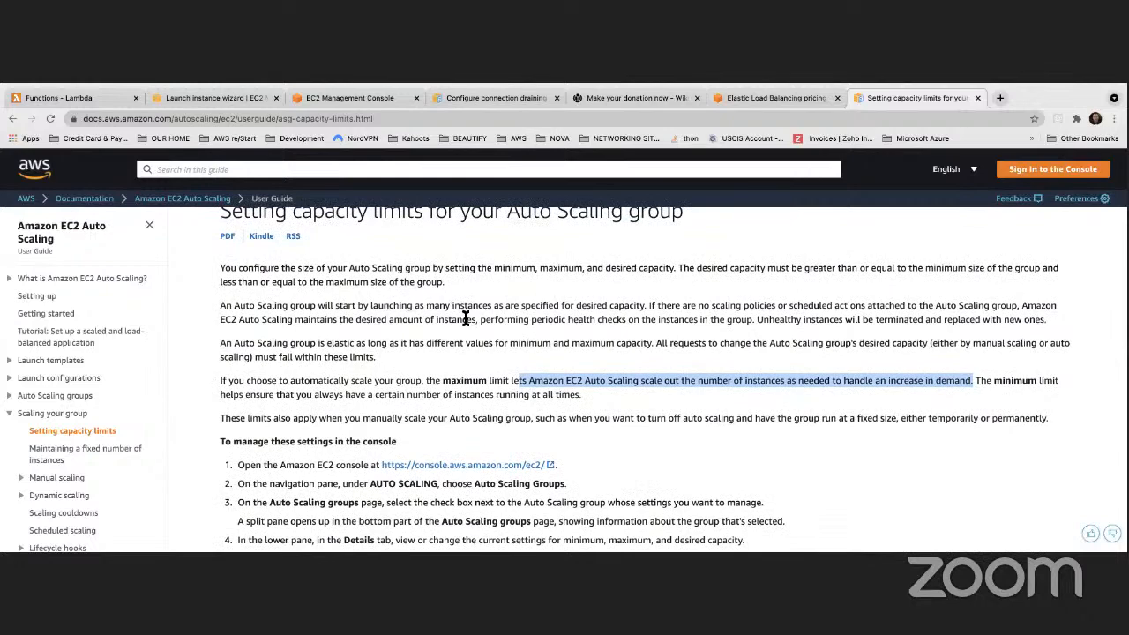
pyautogui.scroll(-5, 465, 318)
pyautogui.hotkey('ctrl', 'Left')
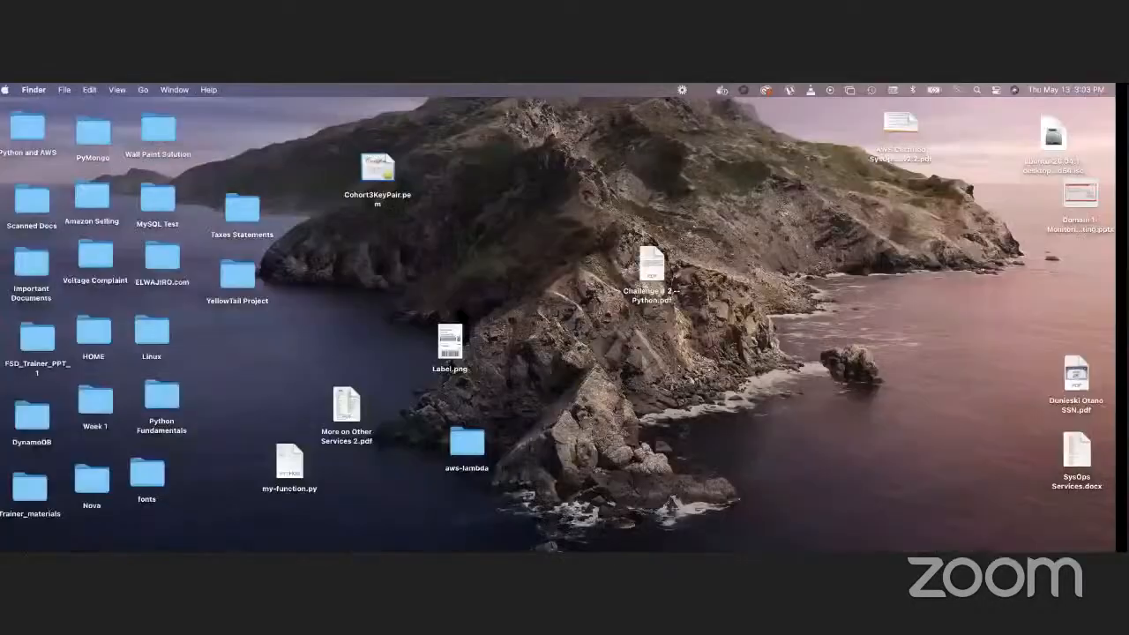
pyautogui.hotkey('ctrl', 'Right')
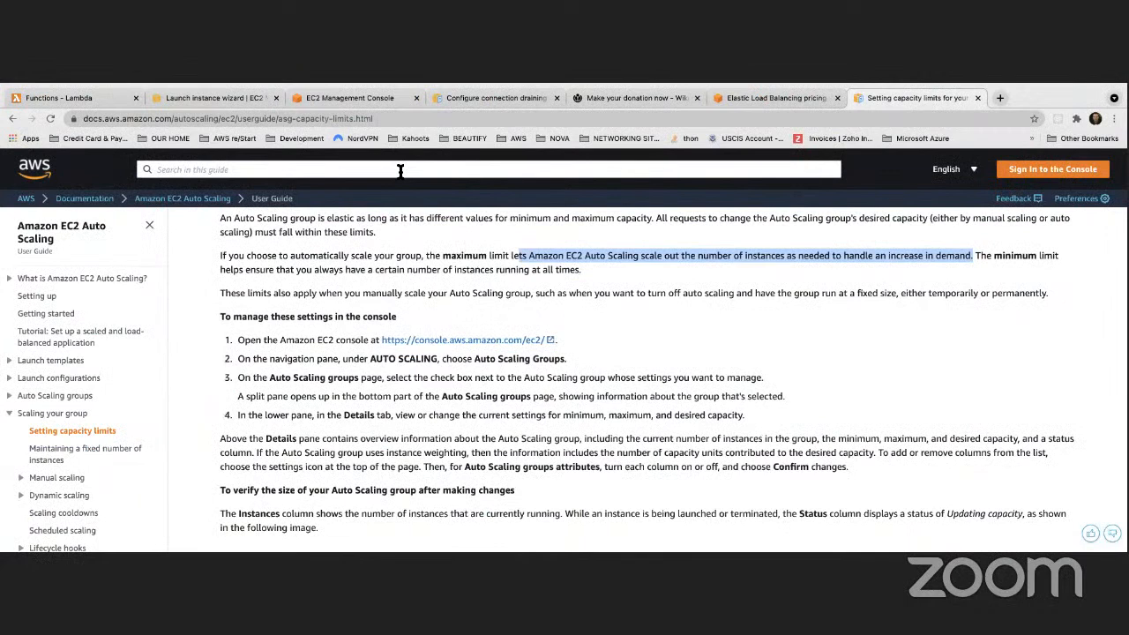
# Return to the group size step and check minimum capacity 2 and maximum capacity 6
pyautogui.click(349, 98)
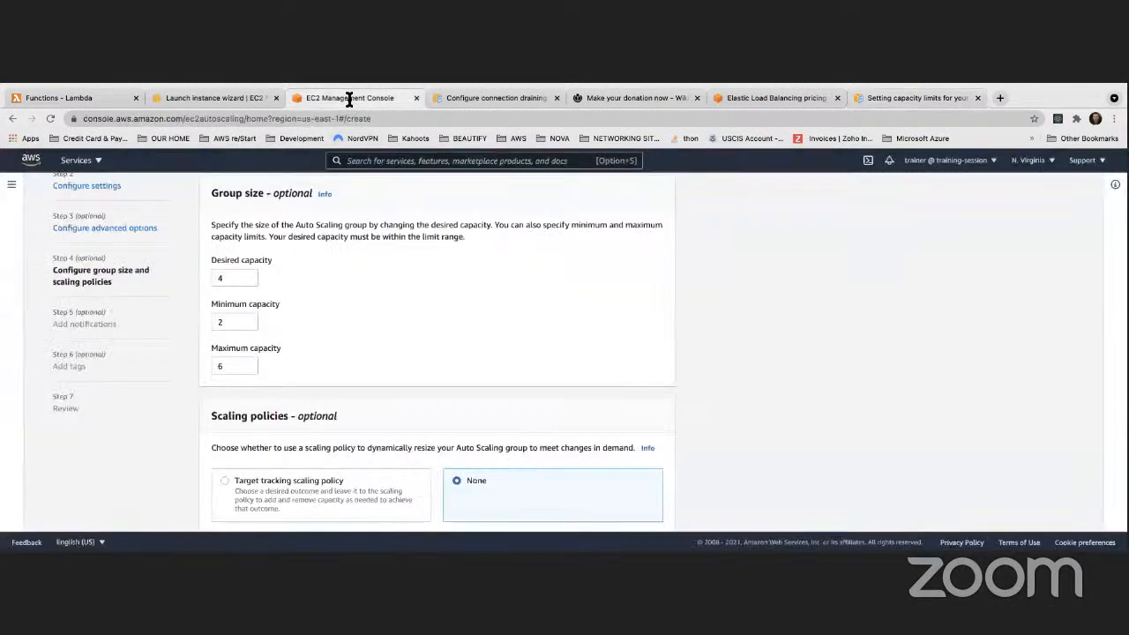
pyautogui.doubleClick(221, 322)
pyautogui.click(325, 324)
pyautogui.click(215, 367)
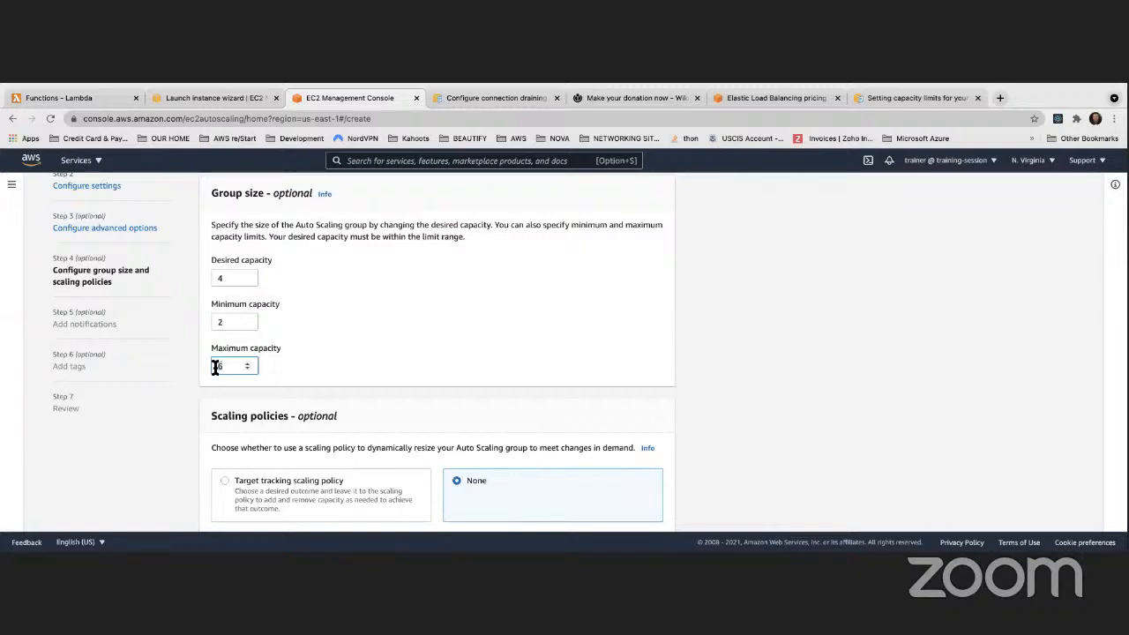
pyautogui.click(382, 294)
# Recheck maximum capacity 6 and leave scaling policies on None
pyautogui.scroll(-2, 382, 294)
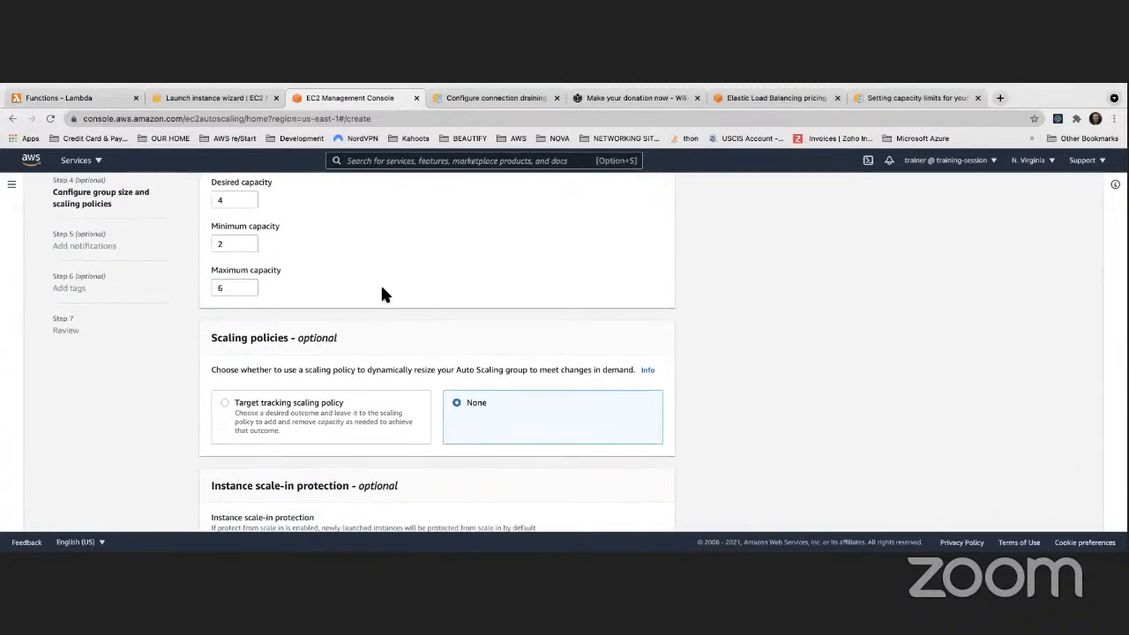
pyautogui.scroll(-1, 382, 293)
pyautogui.scroll(2, 382, 293)
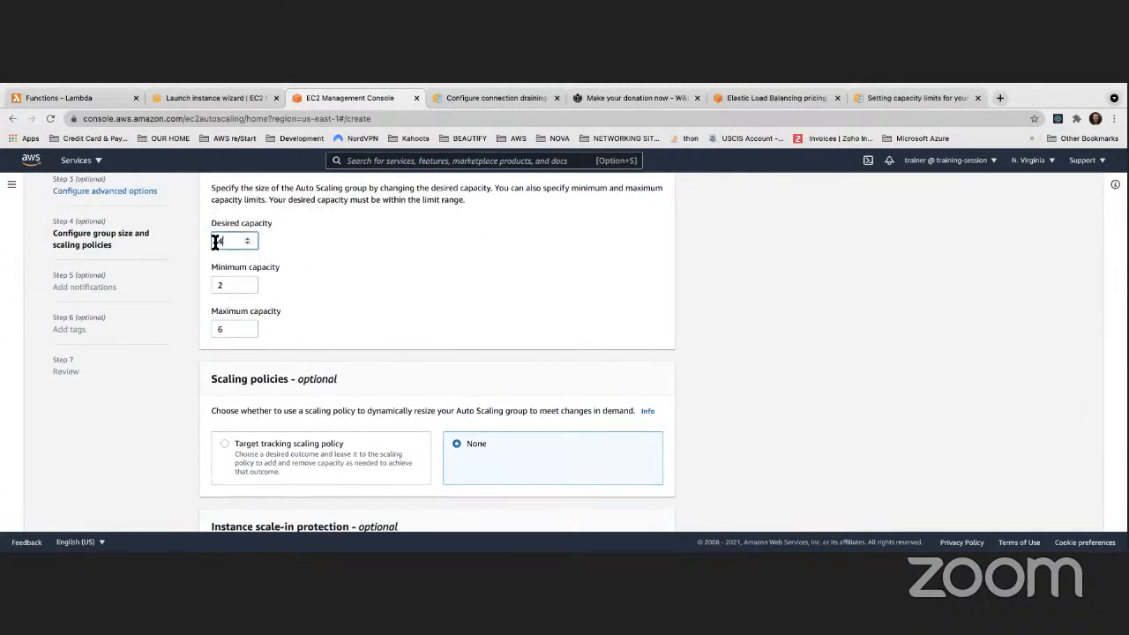
pyautogui.click(217, 330)
pyautogui.click(381, 292)
pyautogui.scroll(-3, 381, 297)
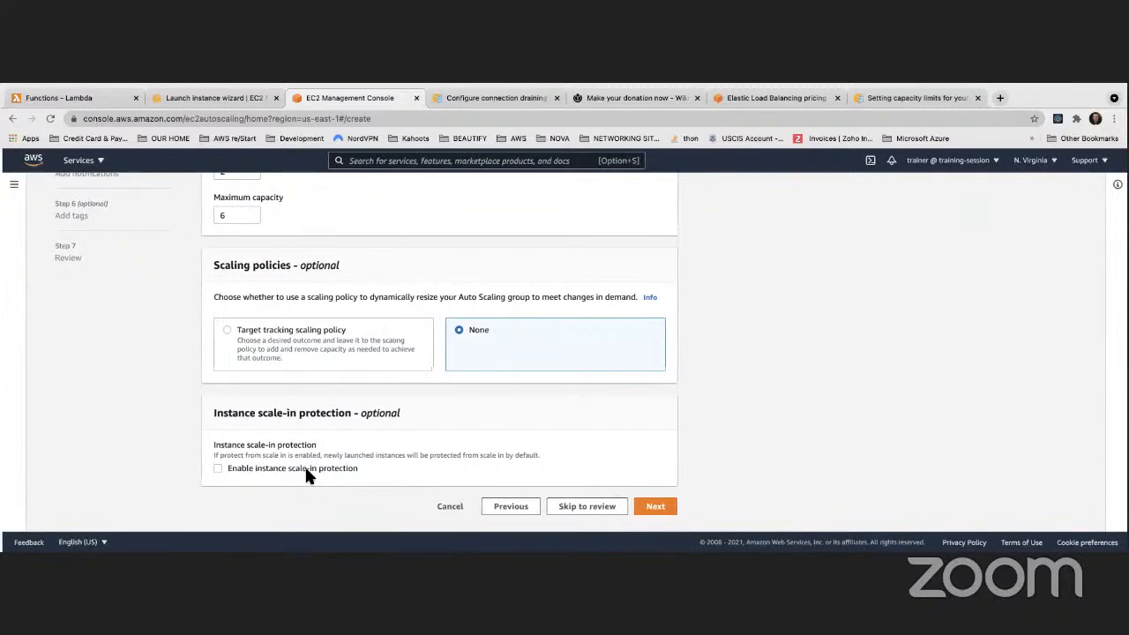
pyautogui.scroll(1, 307, 476)
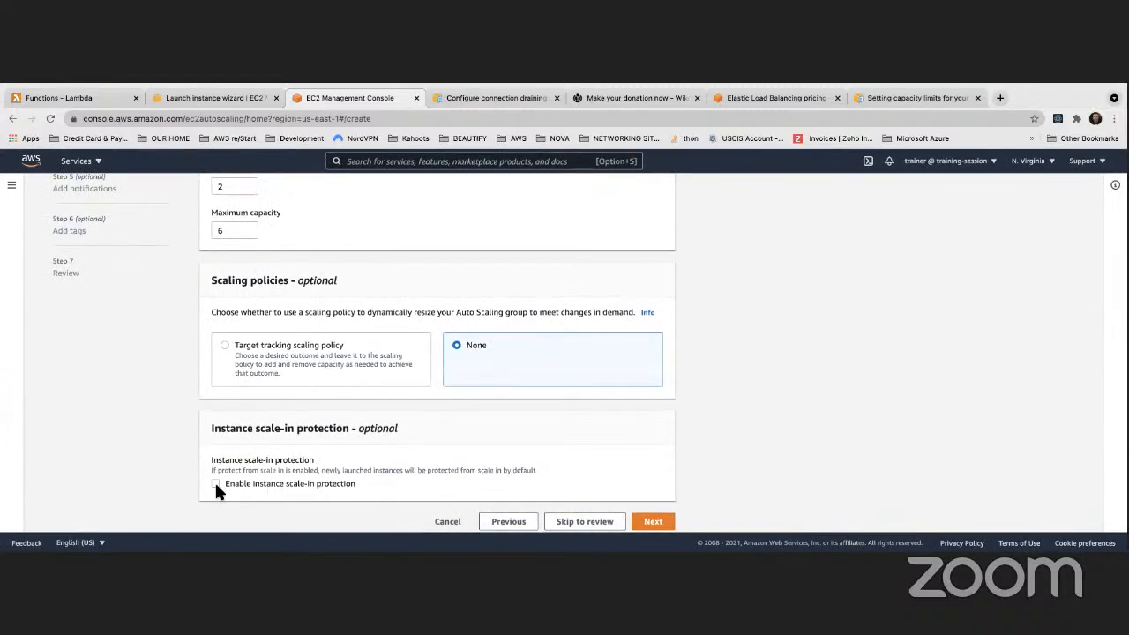
pyautogui.scroll(-1, 257, 488)
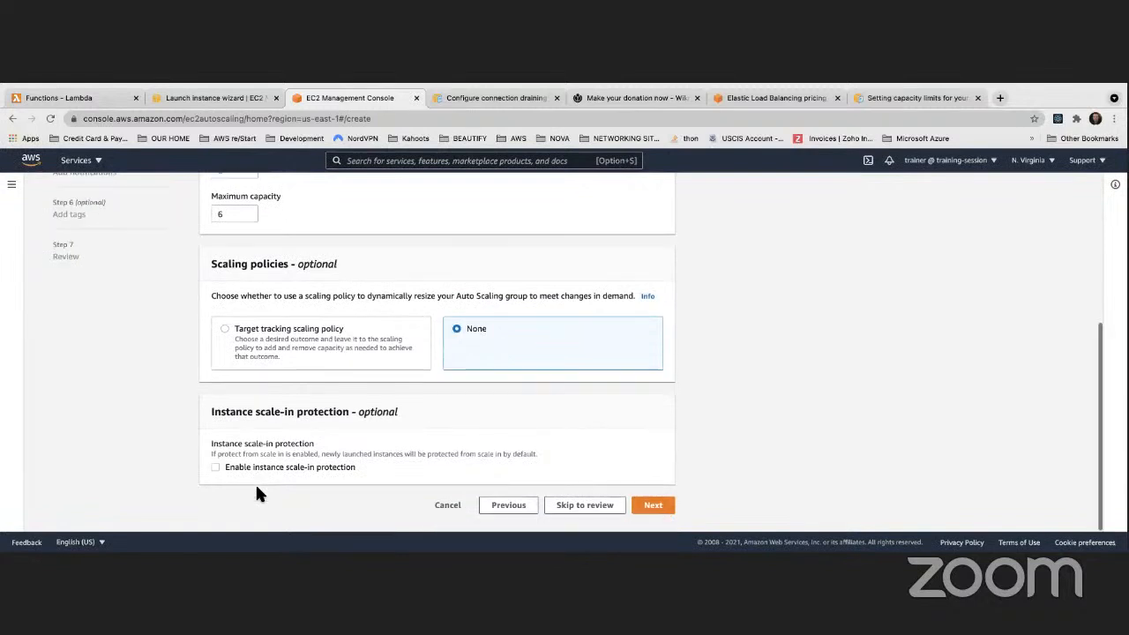
pyautogui.scroll(3, 256, 463)
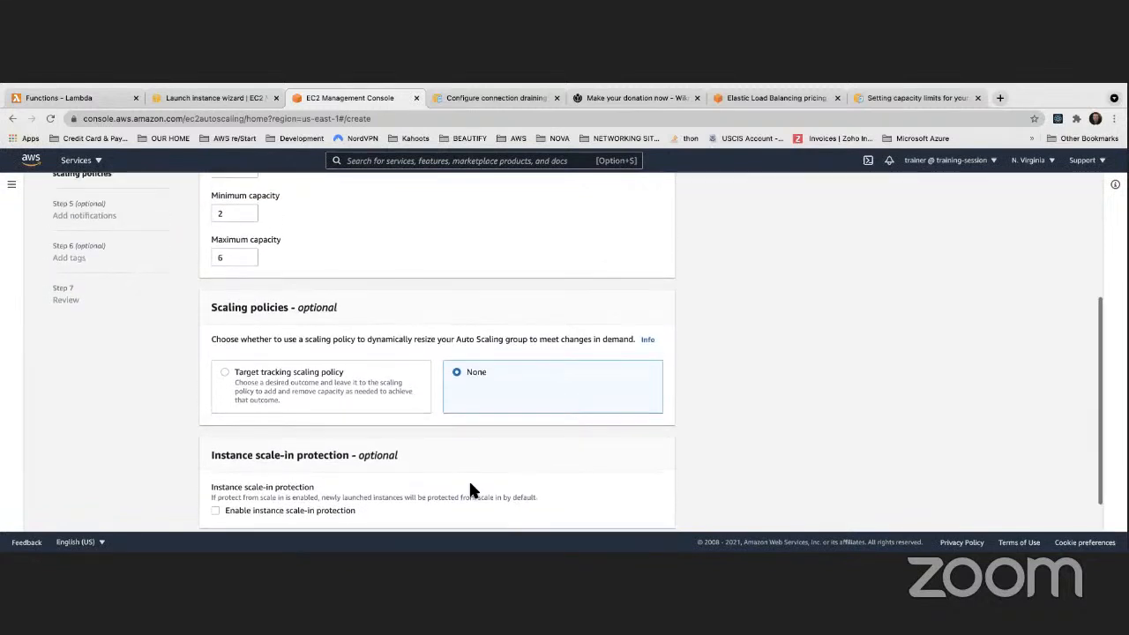
pyautogui.scroll(-3, 470, 491)
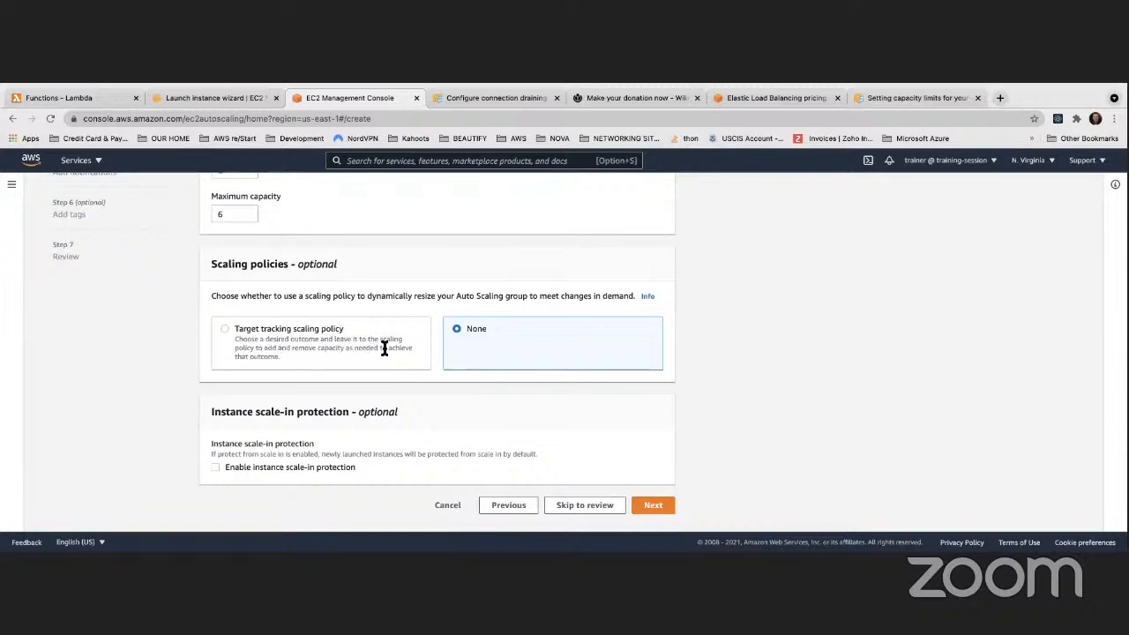
pyautogui.click(224, 329)
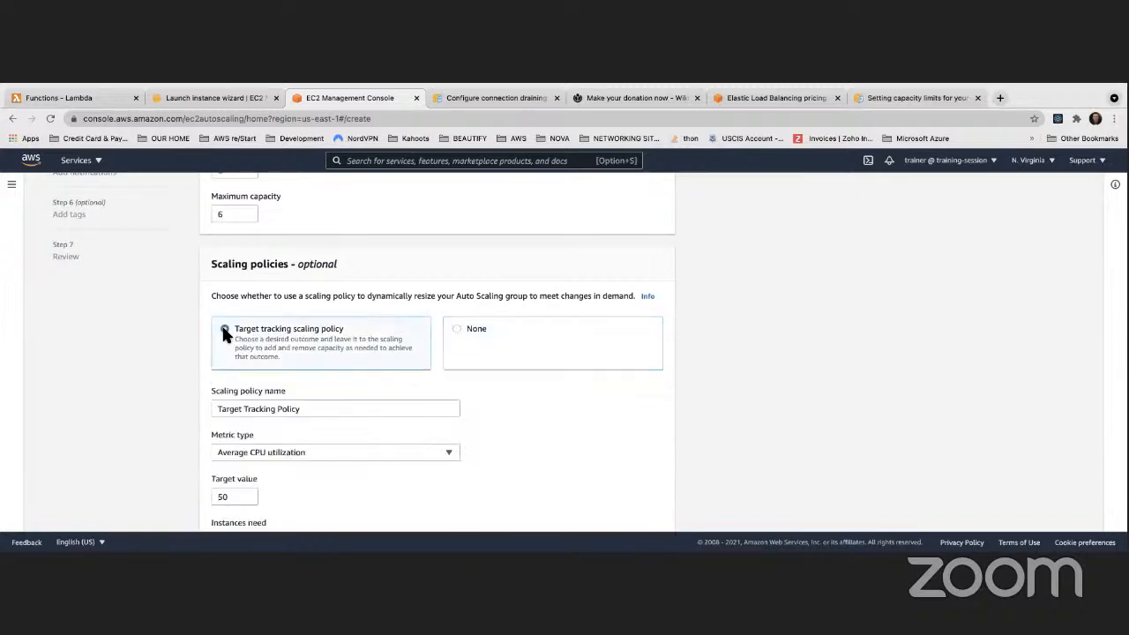
pyautogui.scroll(-3, 284, 386)
pyautogui.scroll(3, 284, 385)
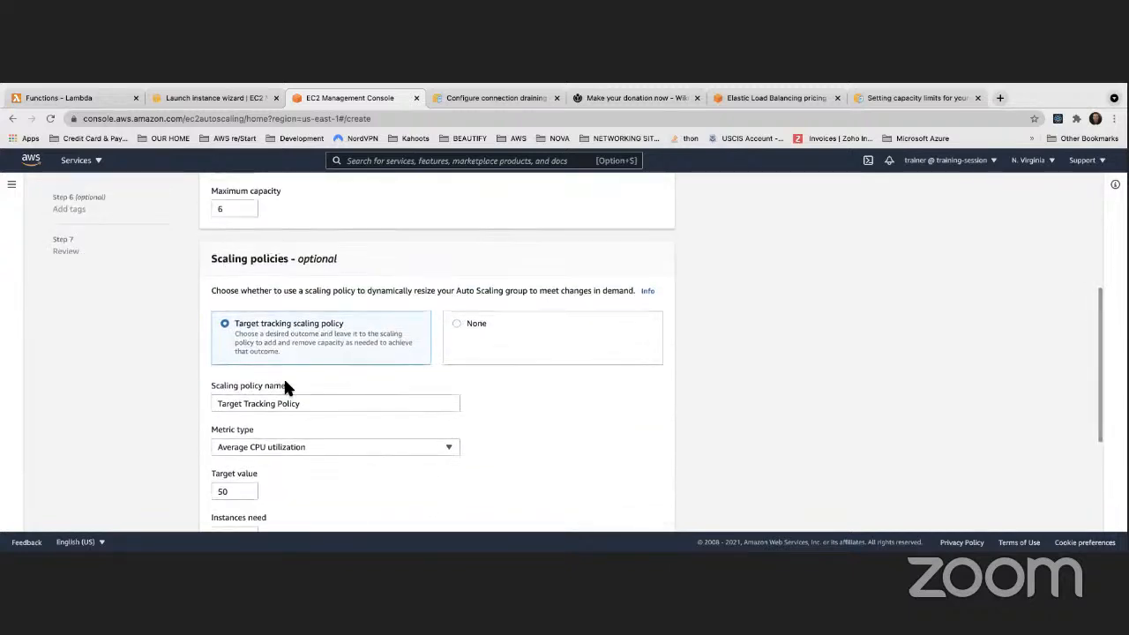
pyautogui.scroll(-1, 284, 385)
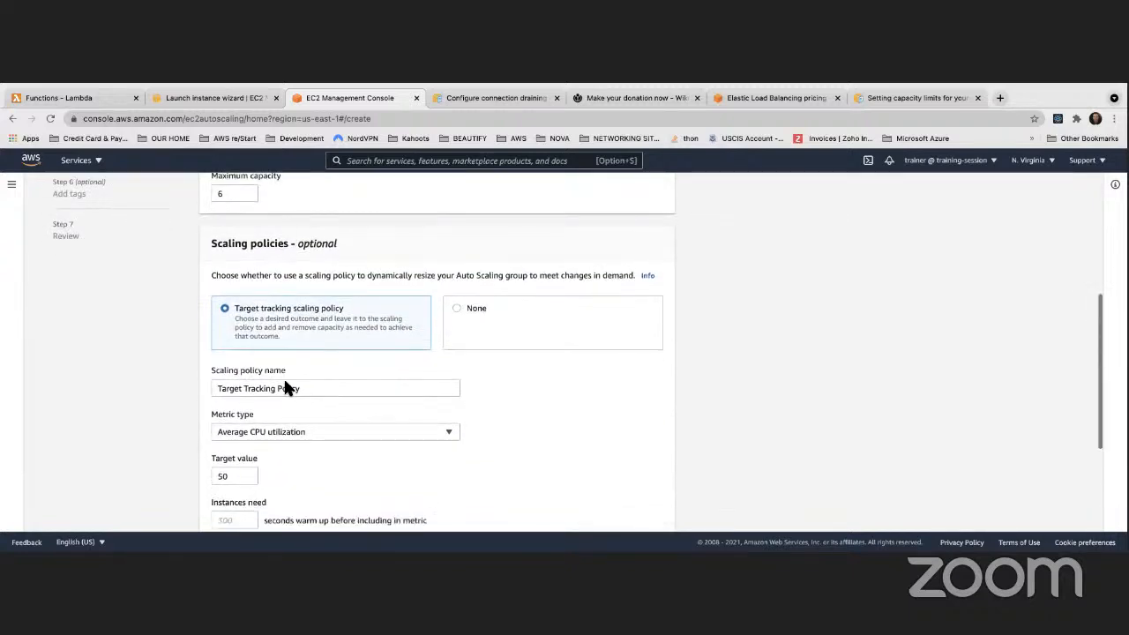
pyautogui.click(455, 307)
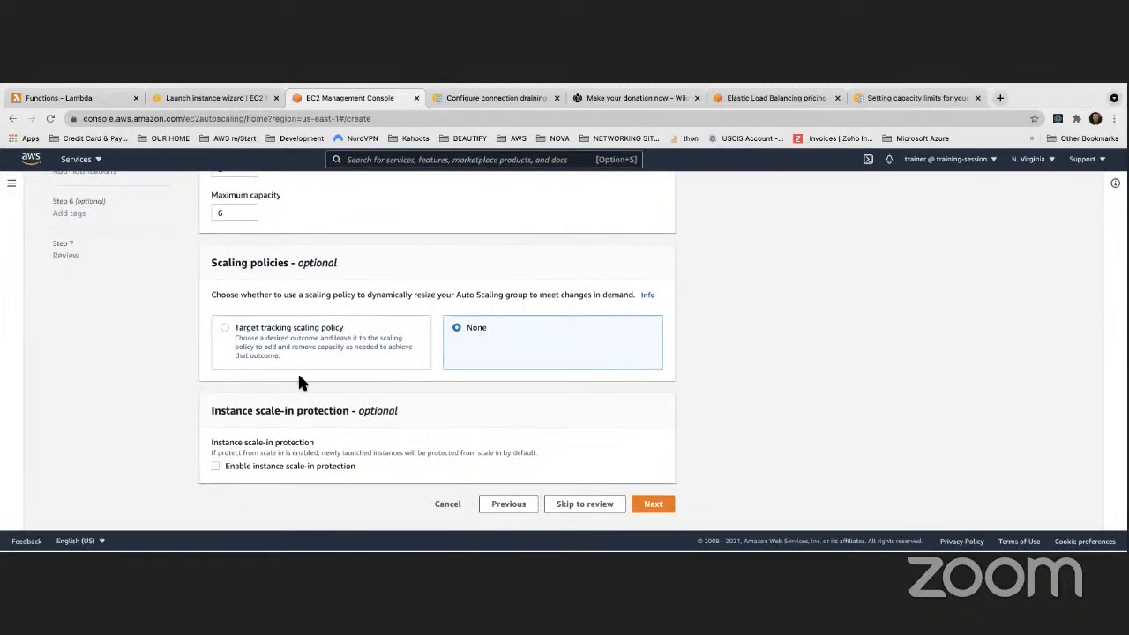
pyautogui.scroll(4, 300, 382)
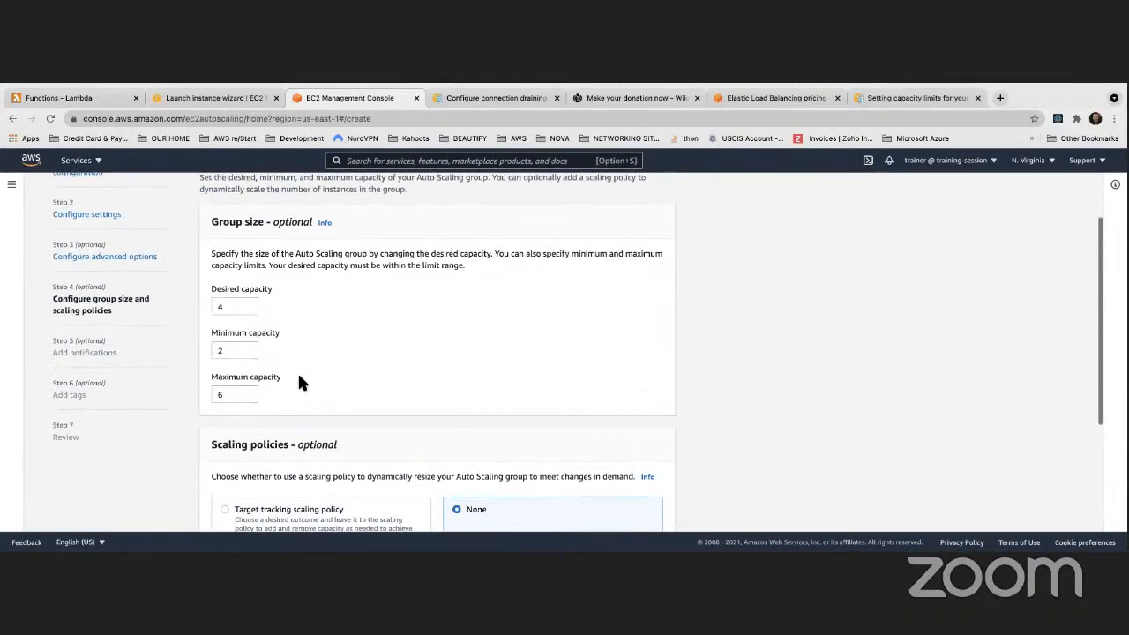
pyautogui.scroll(-4, 300, 382)
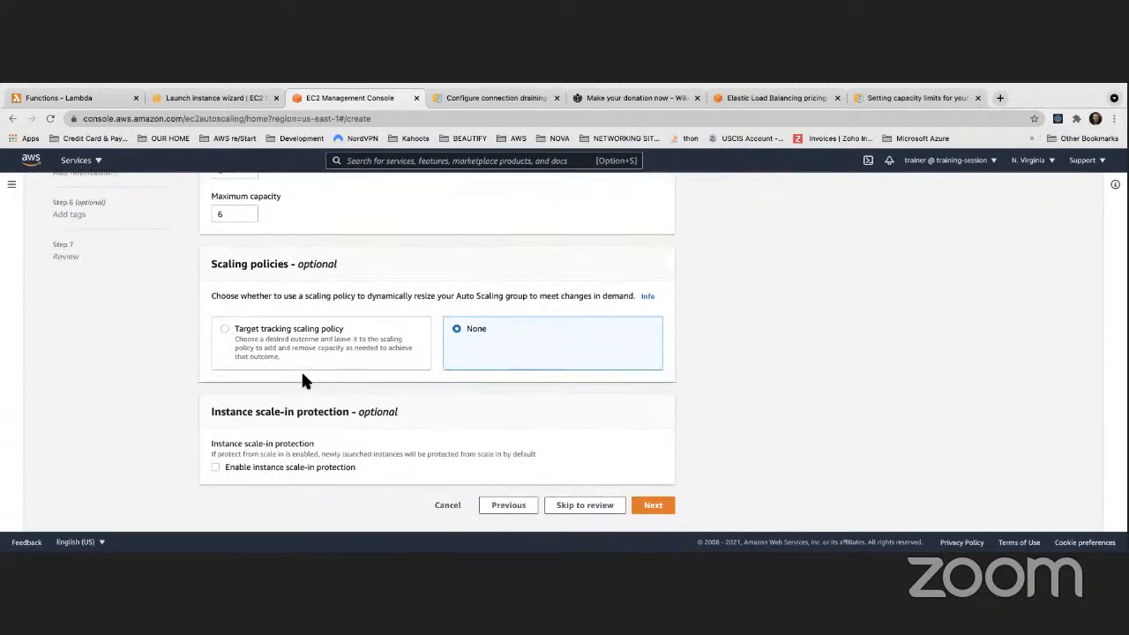
# Advance to step 5 and add Notification 1 with all four event types checked
pyautogui.click(652, 506)
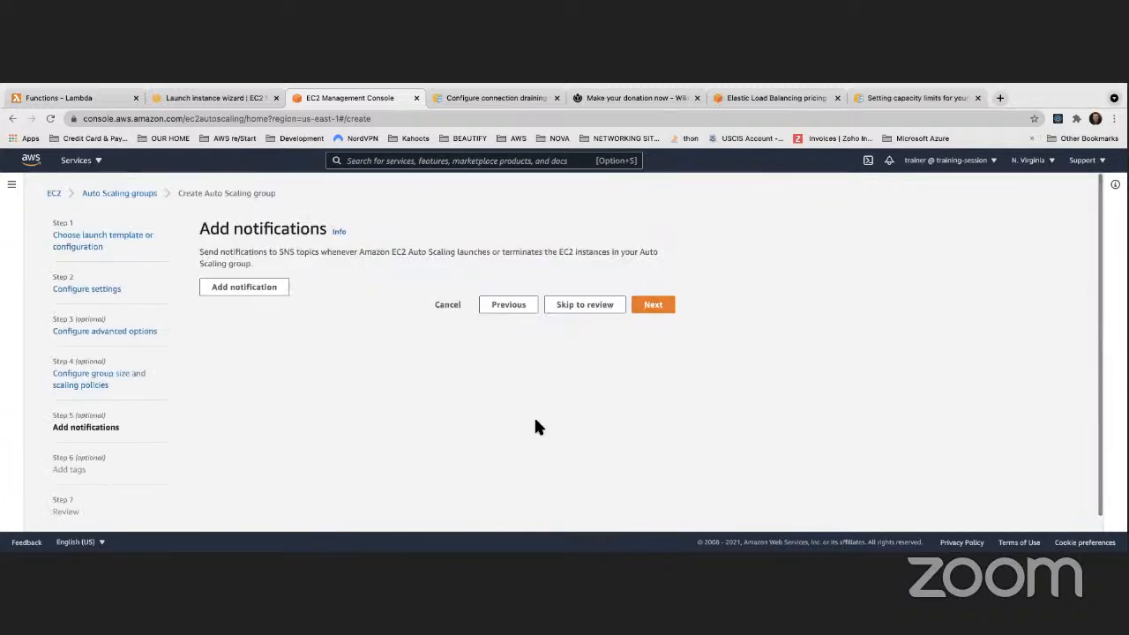
pyautogui.click(270, 291)
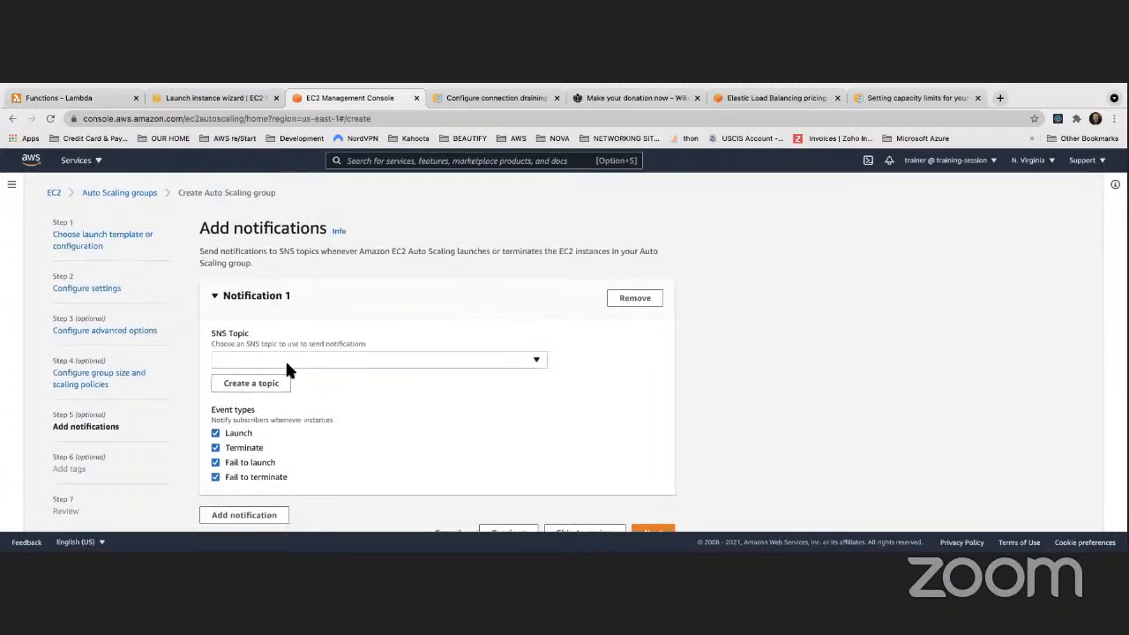
pyautogui.scroll(-1, 285, 365)
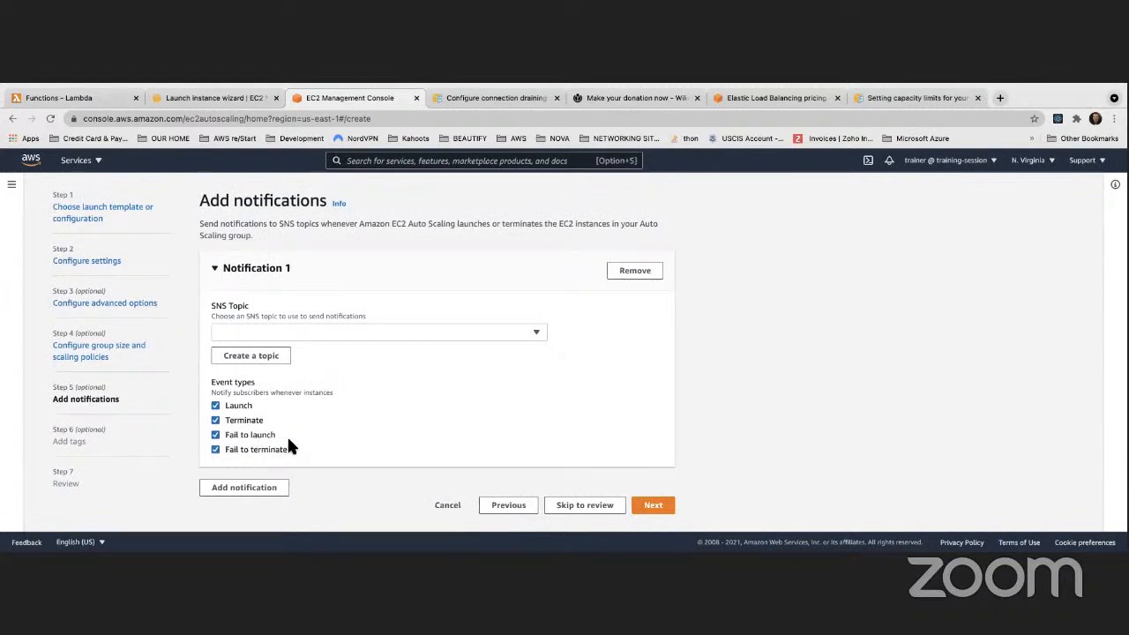
# Create a new SNS topic MyASGNotificationEvent and enter the recipient's e-mail address
pyautogui.click(264, 360)
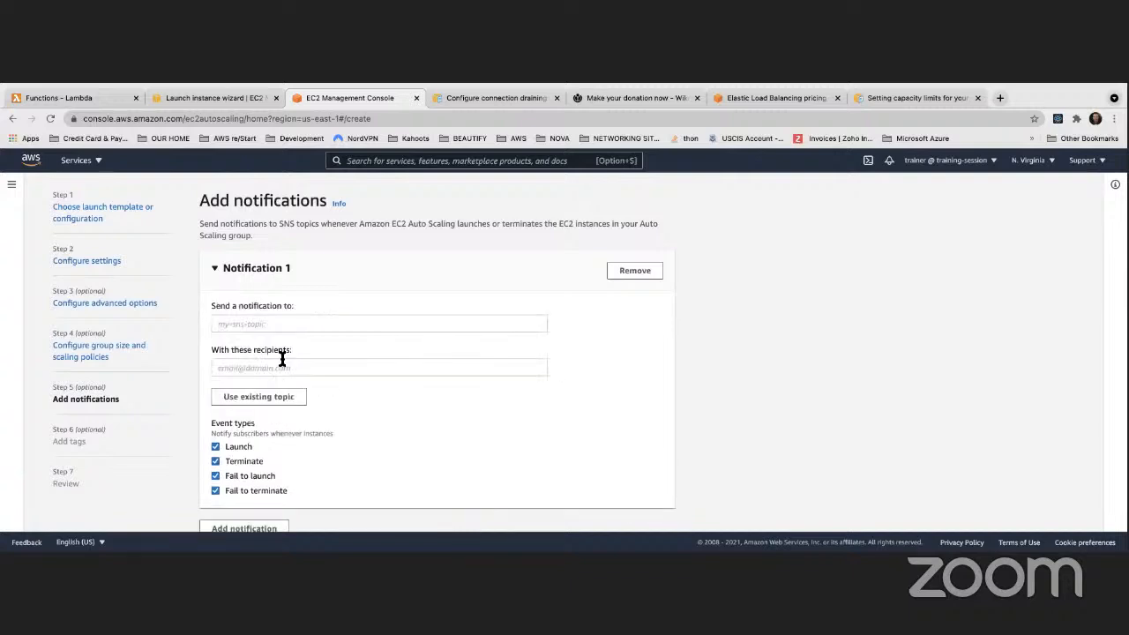
pyautogui.click(272, 324)
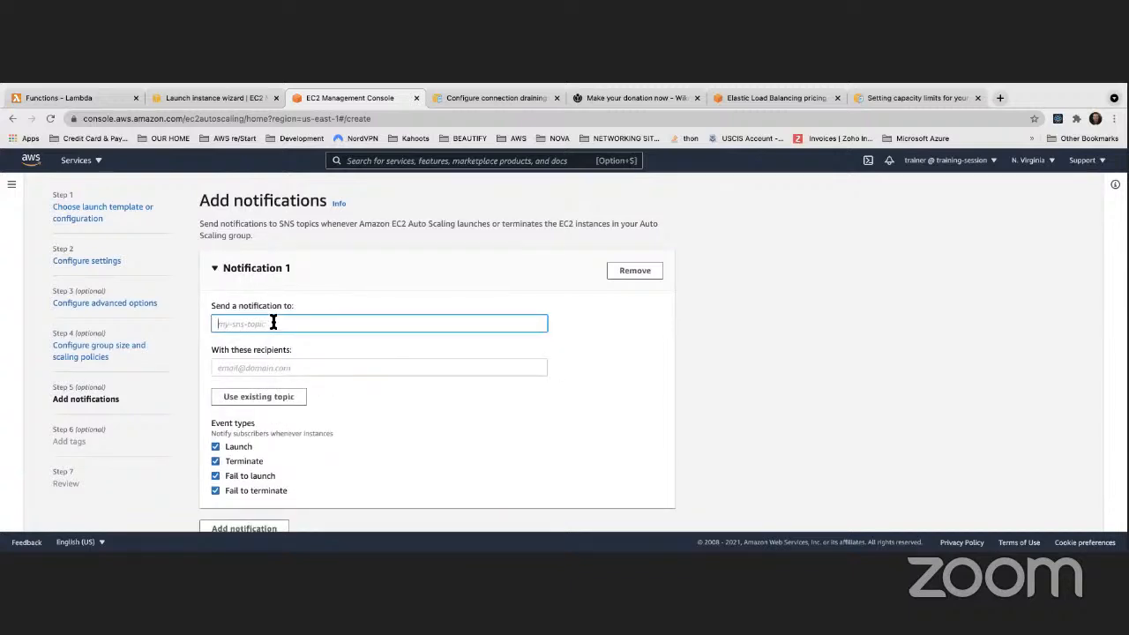
pyautogui.write('MyASGNotificationEvent')
pyautogui.click(313, 370)
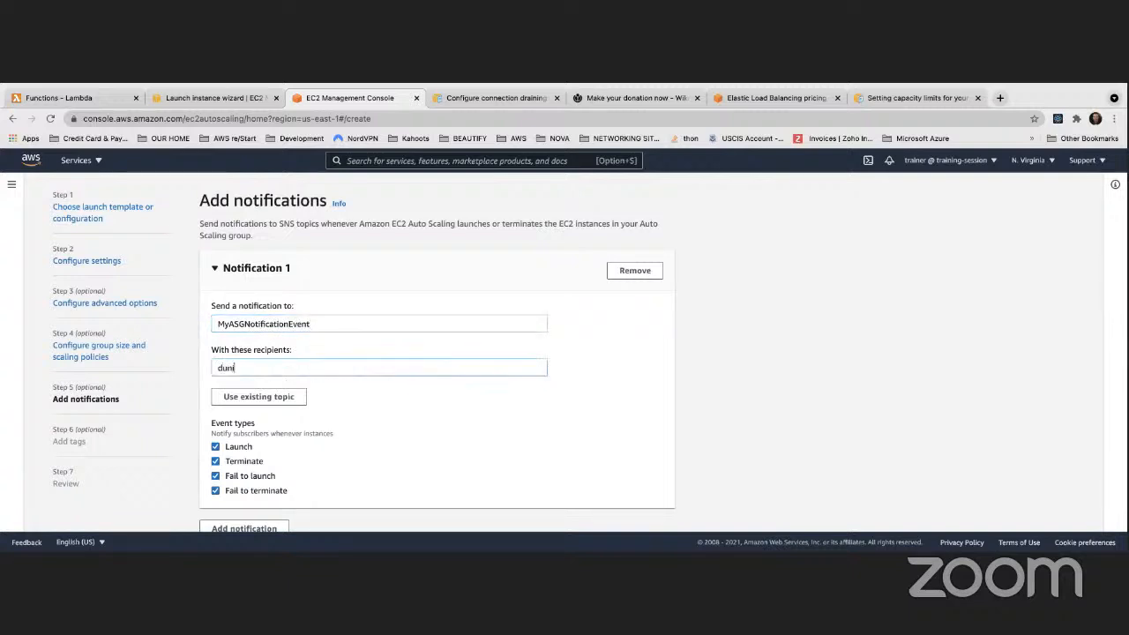
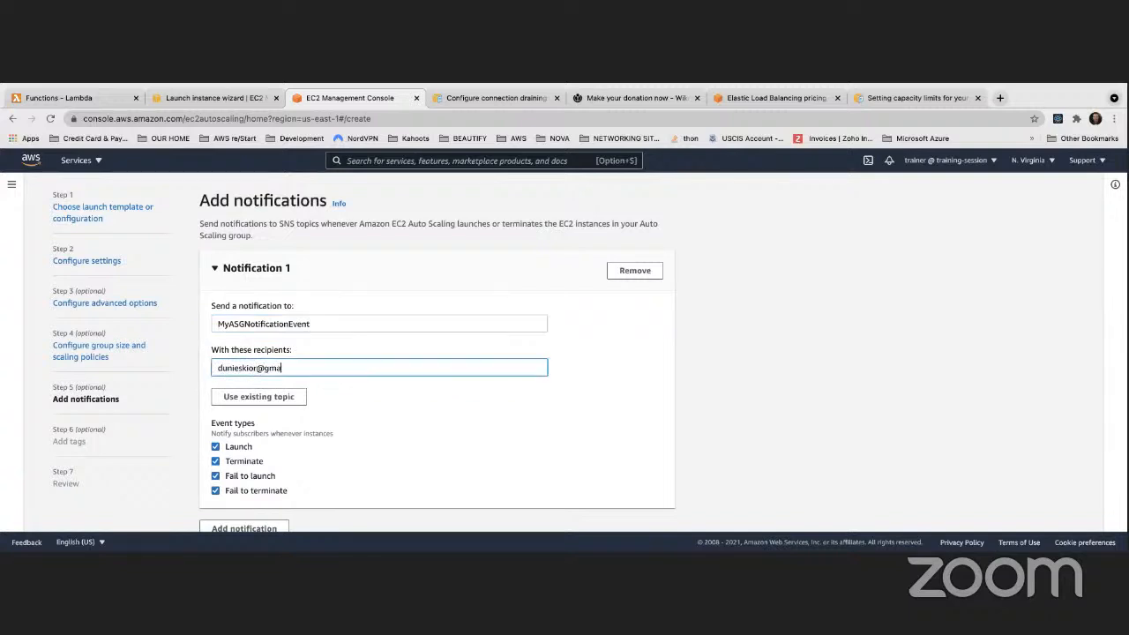
pyautogui.click(350, 410)
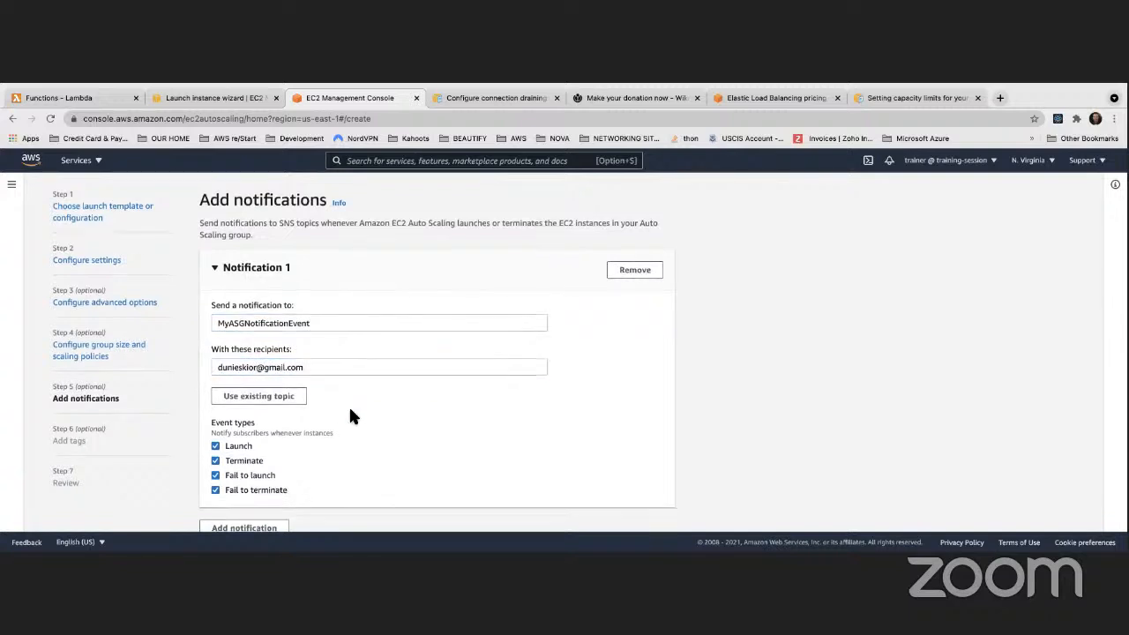
pyautogui.scroll(-1, 350, 410)
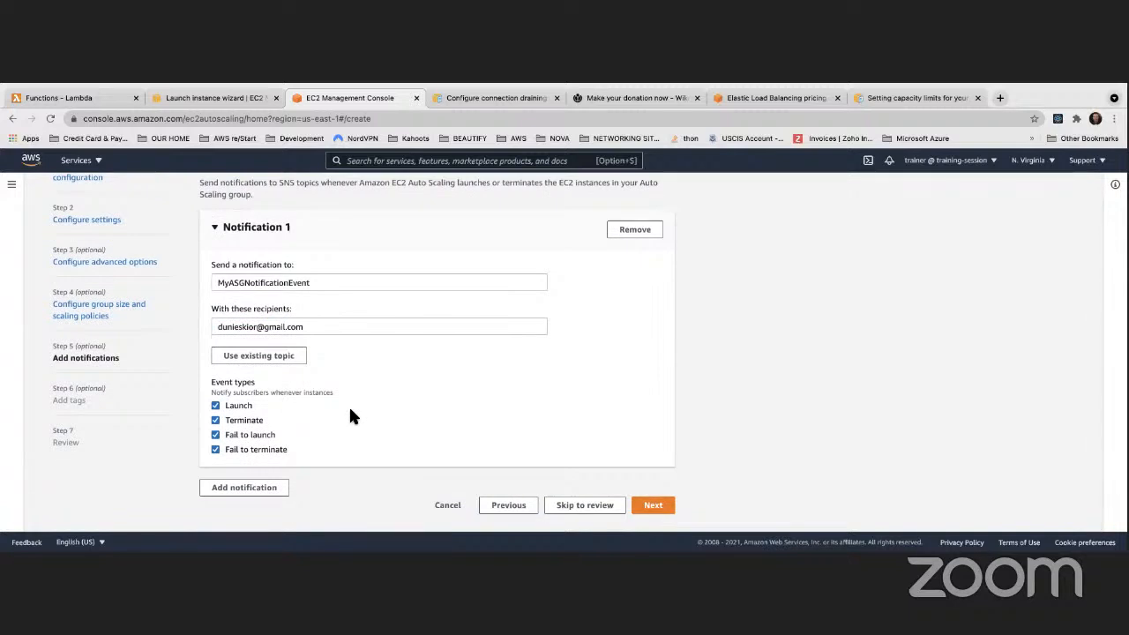
# Select the recipient e-mail address text in Notification 1, then clear the selection
pyautogui.scroll(1, 350, 410)
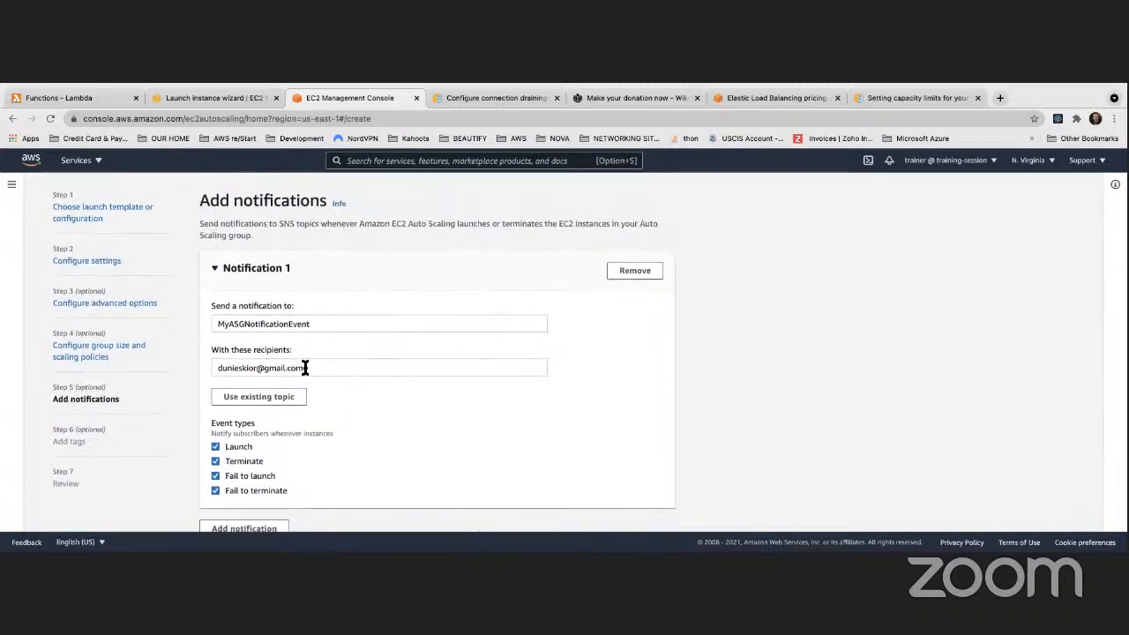
pyautogui.moveTo(304, 368); pyautogui.dragTo(215, 368)
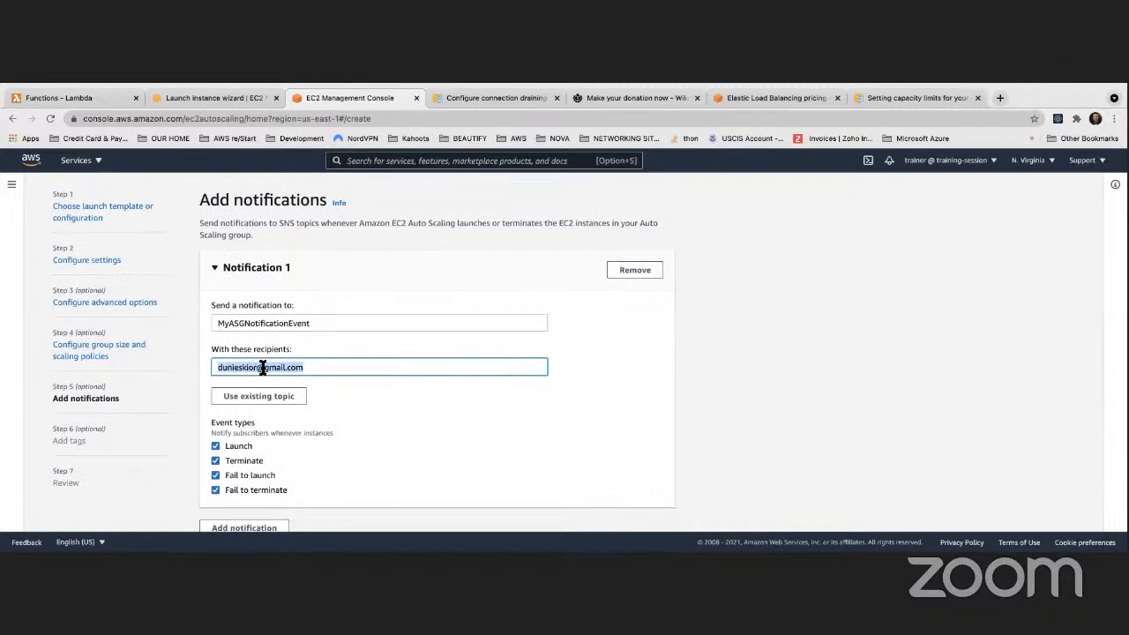
pyautogui.scroll(-1, 299, 366)
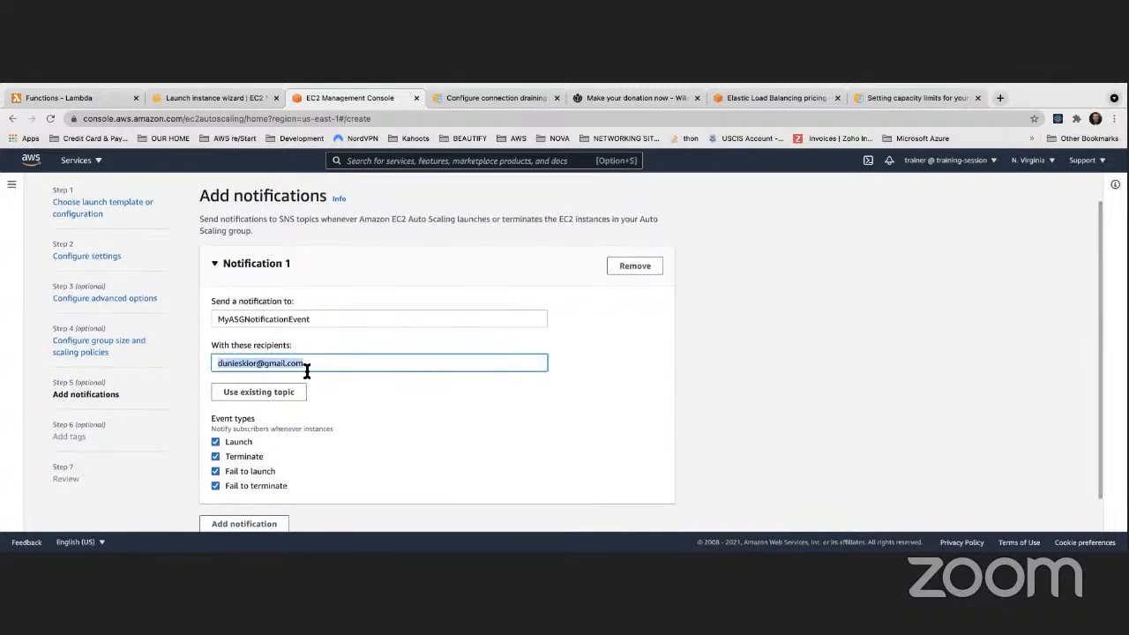
pyautogui.click(352, 403)
pyautogui.scroll(-1, 358, 404)
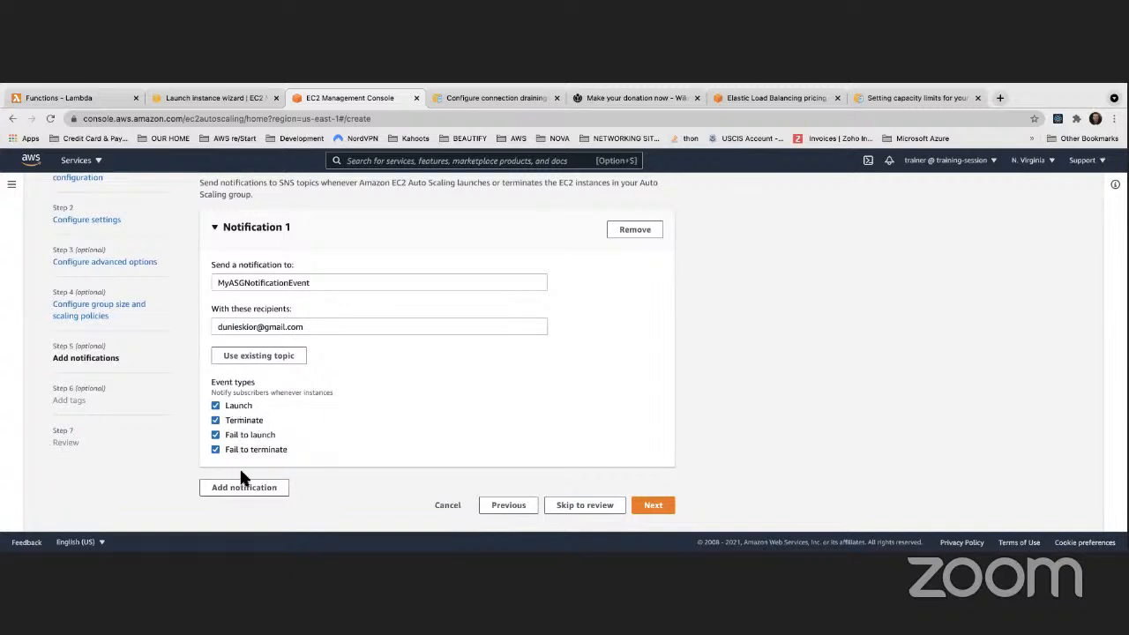
# Add a second notification, remove it again, and advance to the Add tags step
pyautogui.click(254, 490)
pyautogui.scroll(-5, 297, 472)
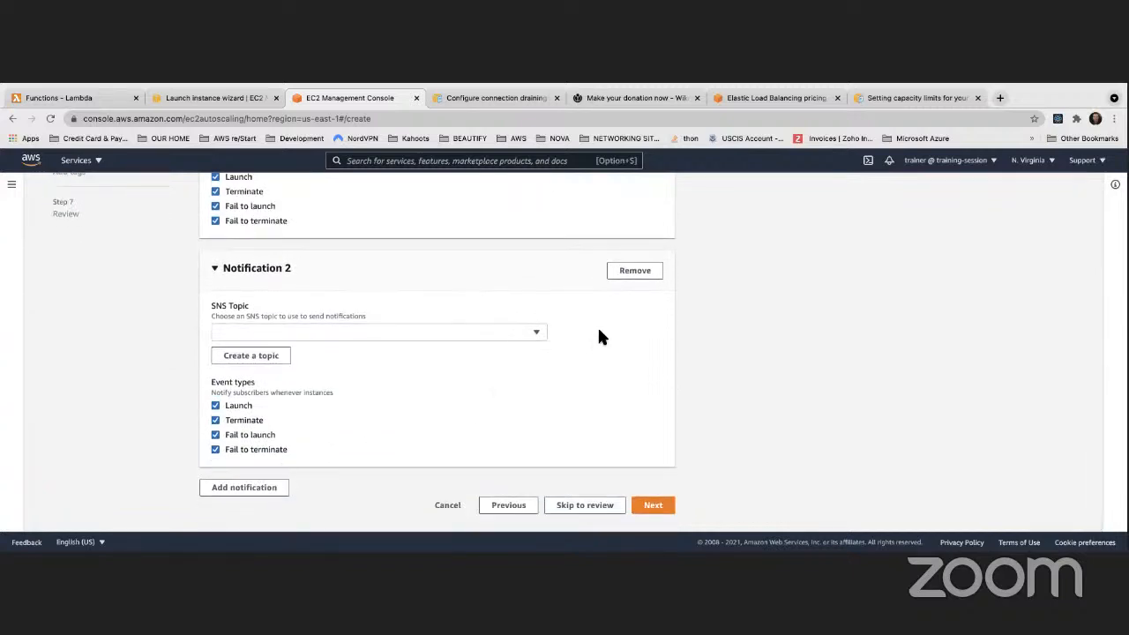
pyautogui.click(635, 271)
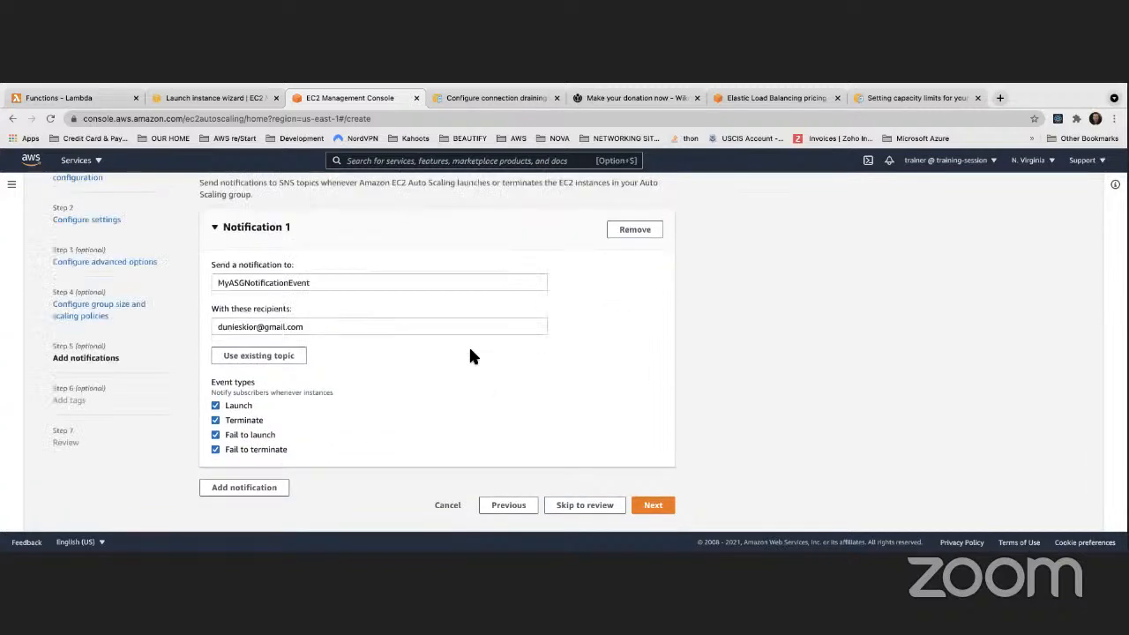
pyautogui.click(658, 510)
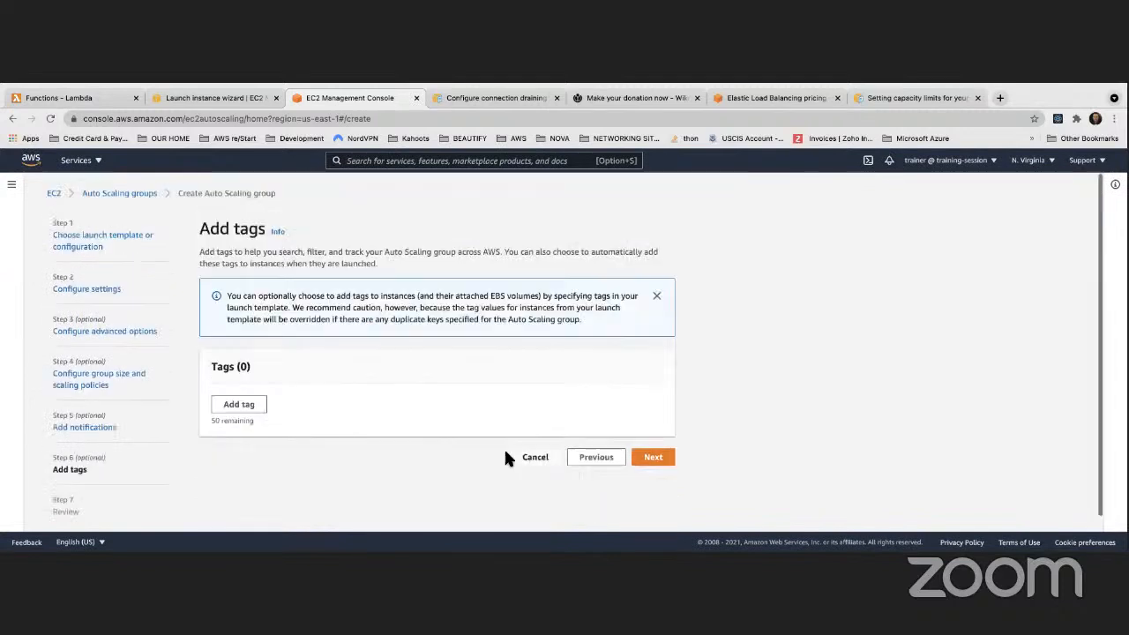
# Add a tag row, click into its Key field, then cancel the Auto Scaling group wizard
pyautogui.click(245, 410)
pyautogui.click(294, 419)
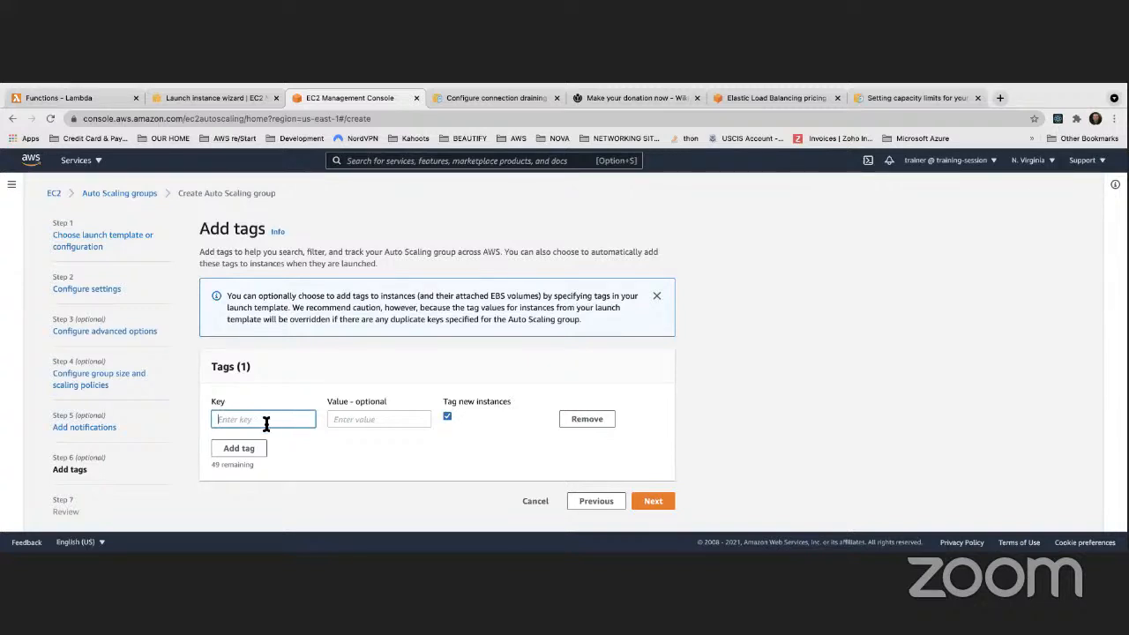
pyautogui.click(551, 504)
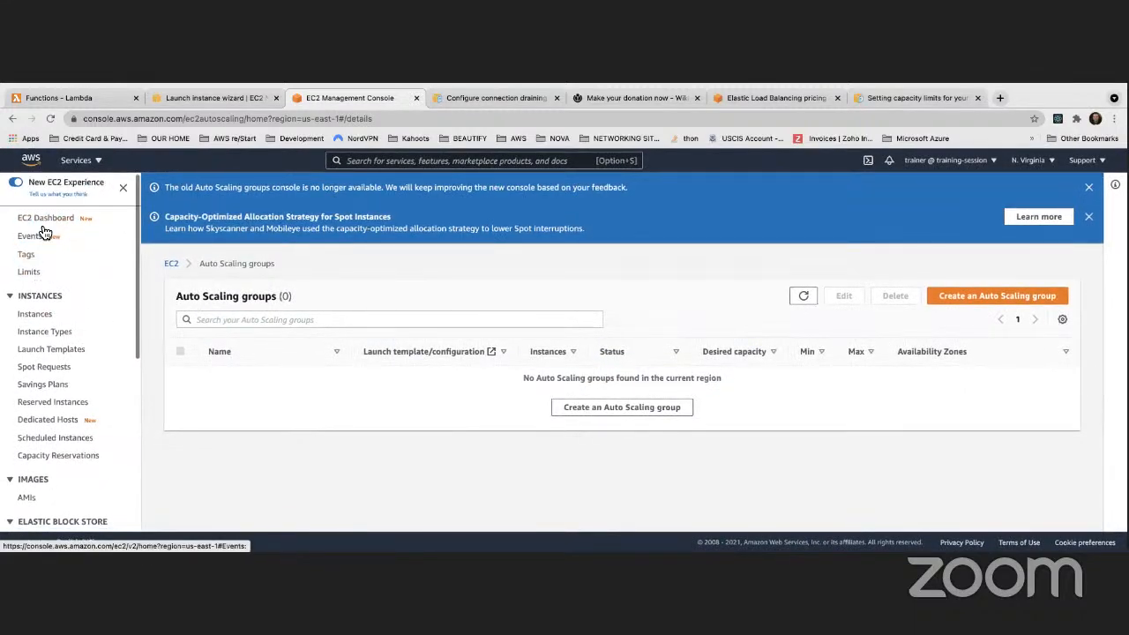
# Delete MyFirstLaunchConfiguration via Actions, then start a new launch configuration with the Name field active
pyautogui.scroll(-5, 39, 371)
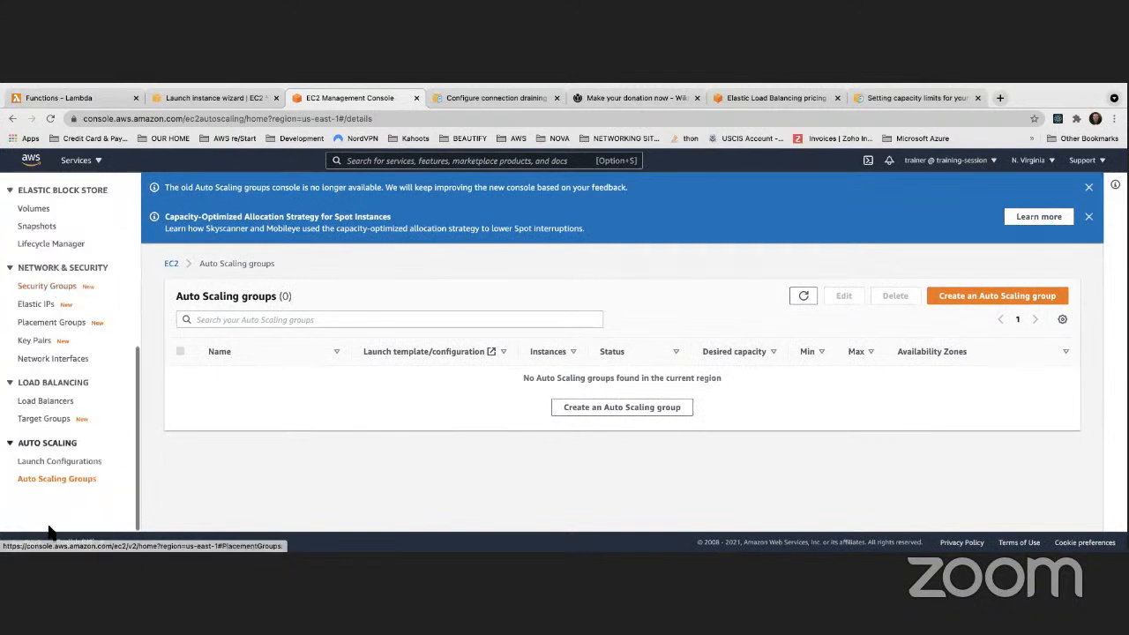
pyautogui.click(54, 462)
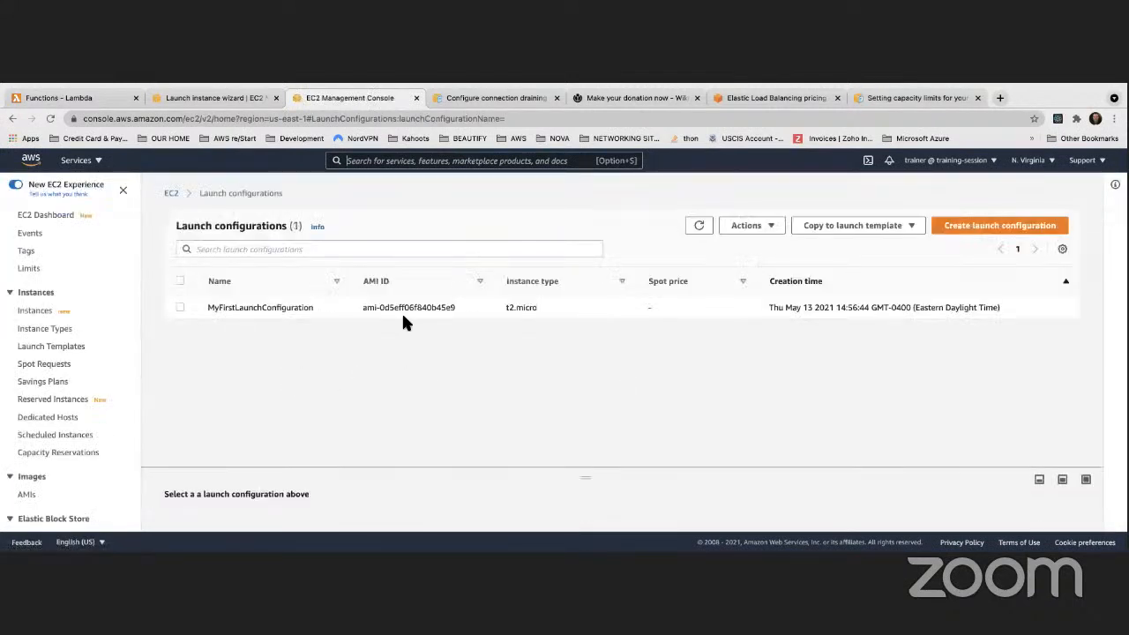
pyautogui.moveTo(456, 308); pyautogui.dragTo(360, 308)
pyautogui.hotkey('ctrl', 'c')
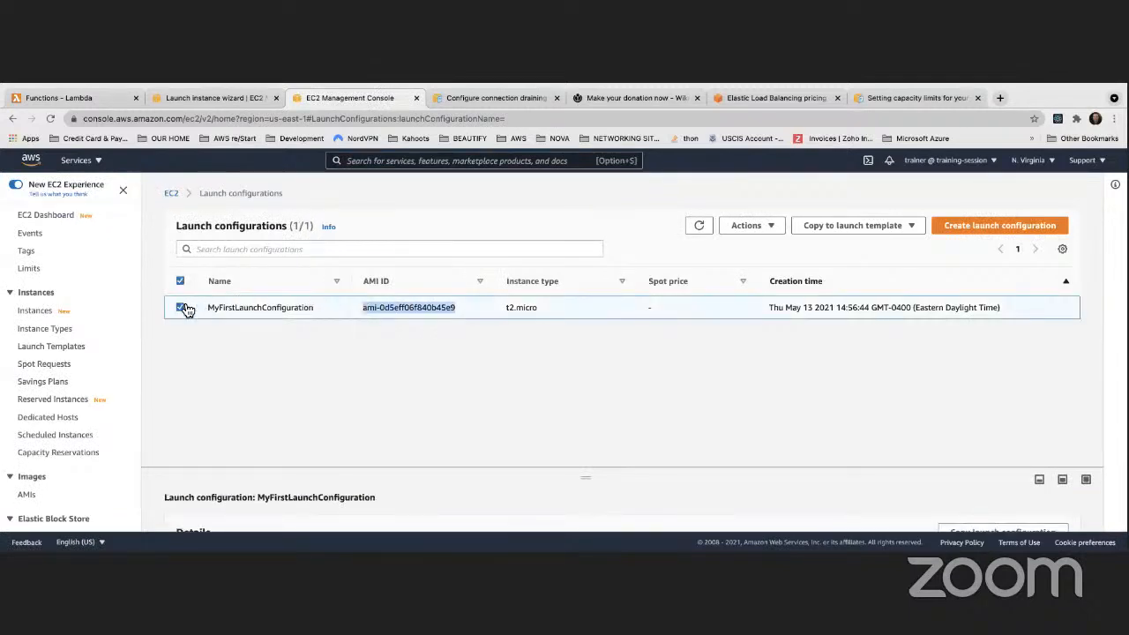
pyautogui.click(773, 227)
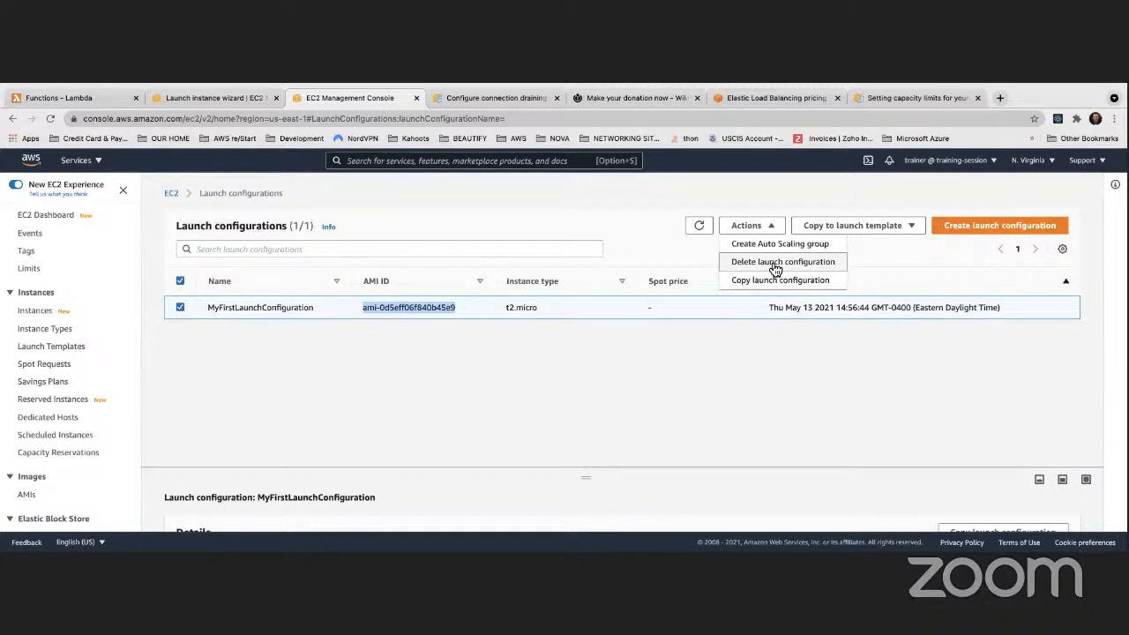
pyautogui.click(773, 262)
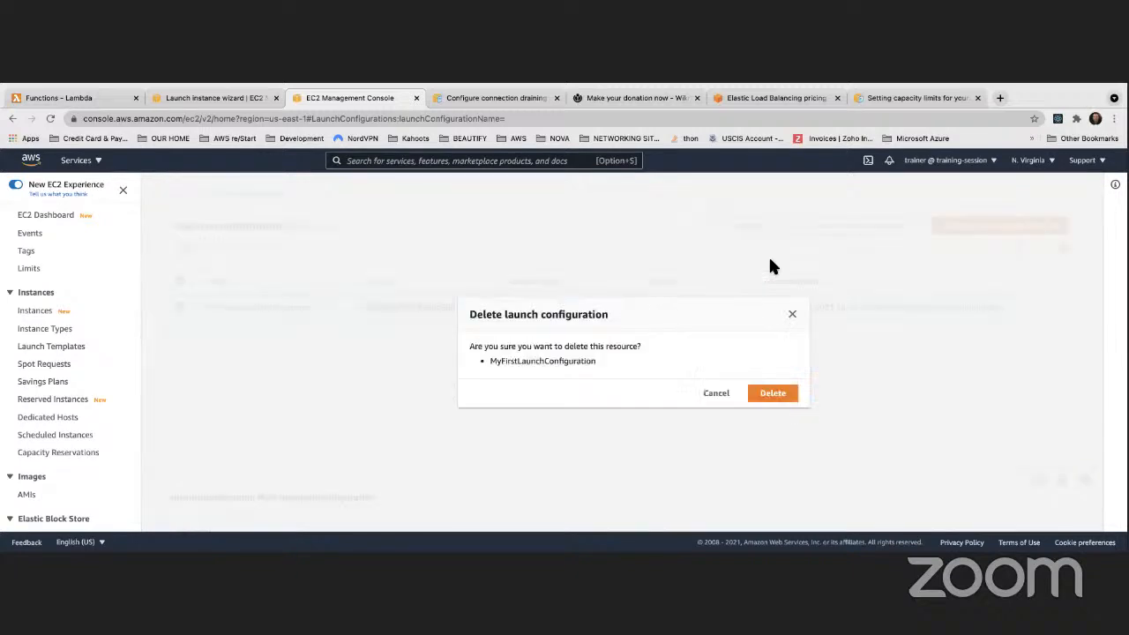
pyautogui.click(774, 399)
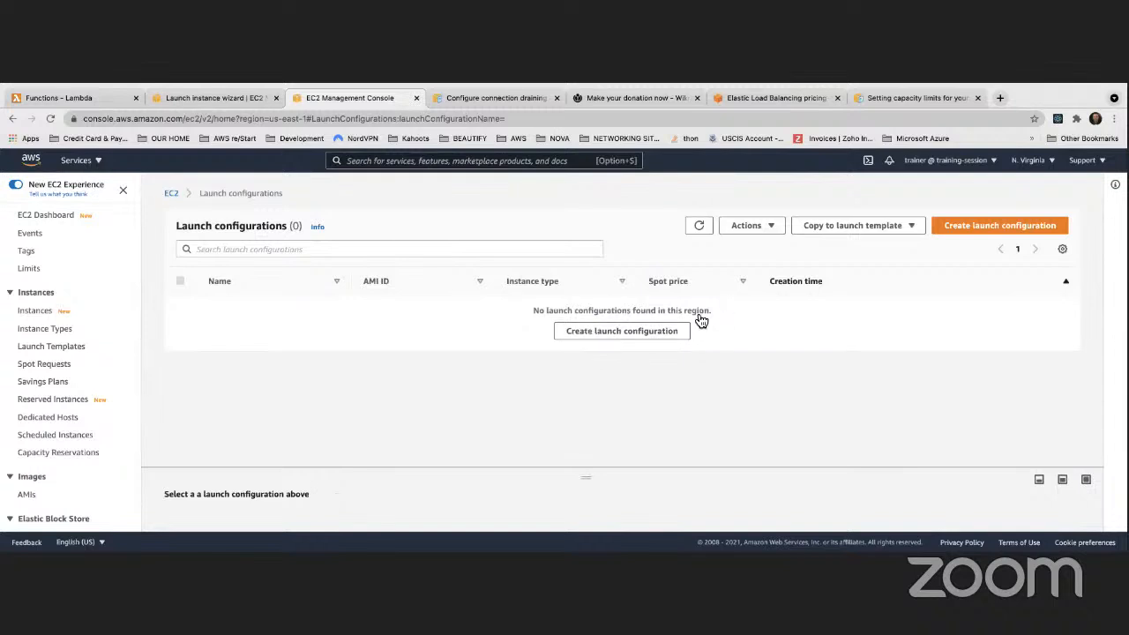
pyautogui.click(628, 335)
pyautogui.click(261, 340)
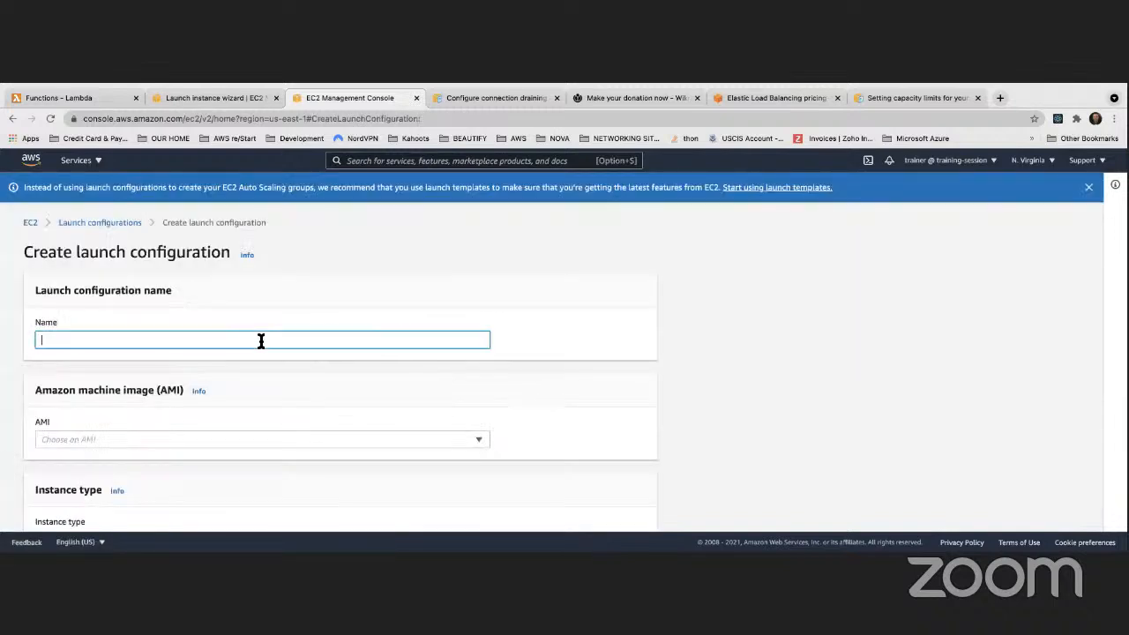
# Name the launch configuration MyFirstLaunchConfiguration, correcting the typo
pyautogui.write('MyFirst')
pyautogui.write('Lau')
pyautogui.write('bc')
pyautogui.write('nch')
pyautogui.write('Con')
pyautogui.write('figuratiionb')
pyautogui.press('BackSpace')
pyautogui.press('BackSpace')
pyautogui.press('BackSpace')
pyautogui.press('BackSpace')
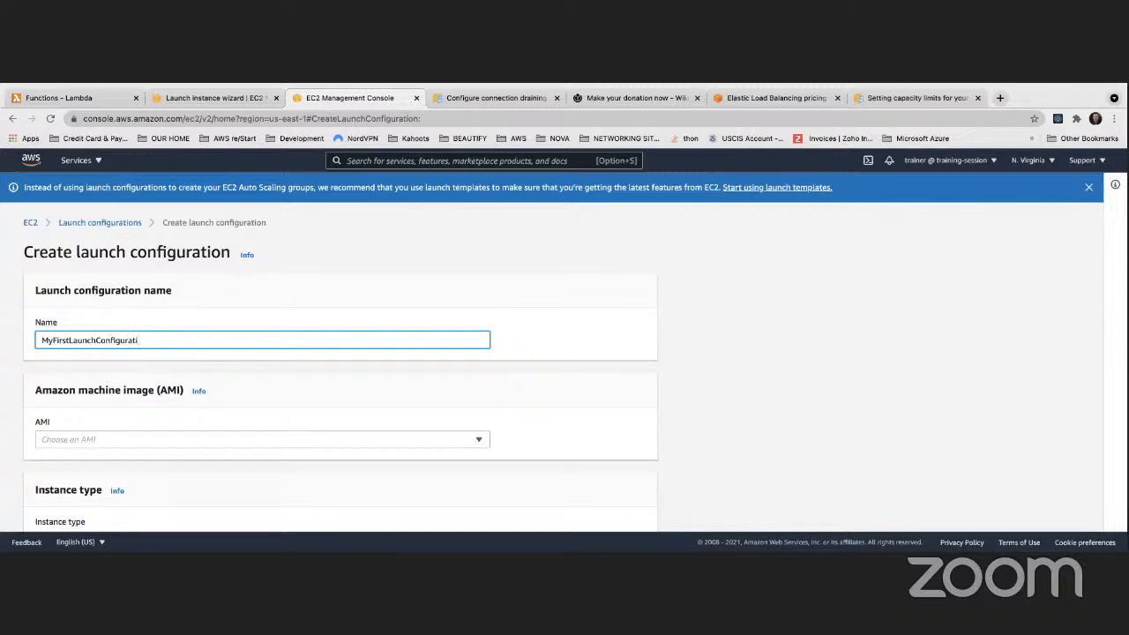
pyautogui.write('on')
# Pick AMI ami-0d5eff06f840b45e9 (amzn2-ami-hvm-2.0.20210427.0-x86_64-gp2) and open the instance type chooser
pyautogui.click(223, 438)
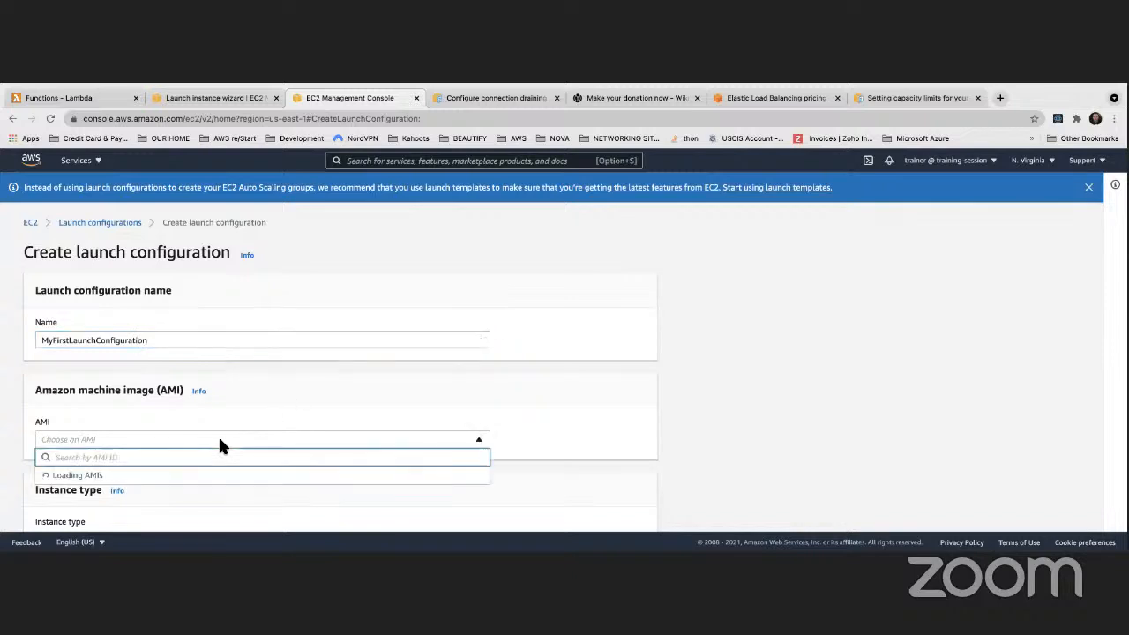
pyautogui.hotkey('ctrl', 'v')
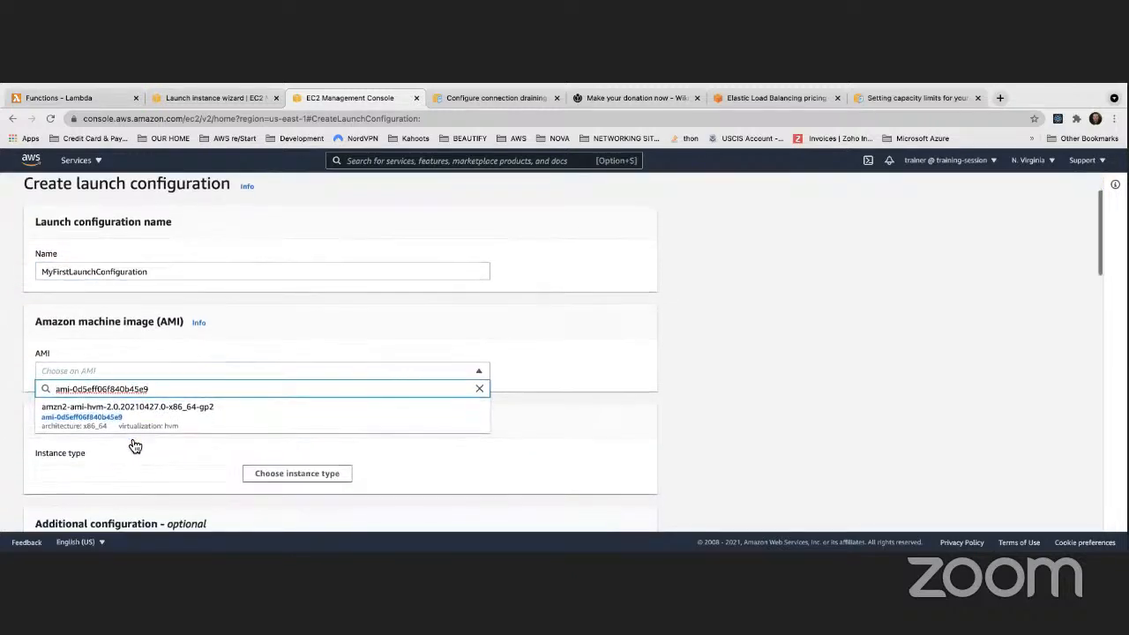
pyautogui.click(132, 411)
pyautogui.scroll(-2, 276, 396)
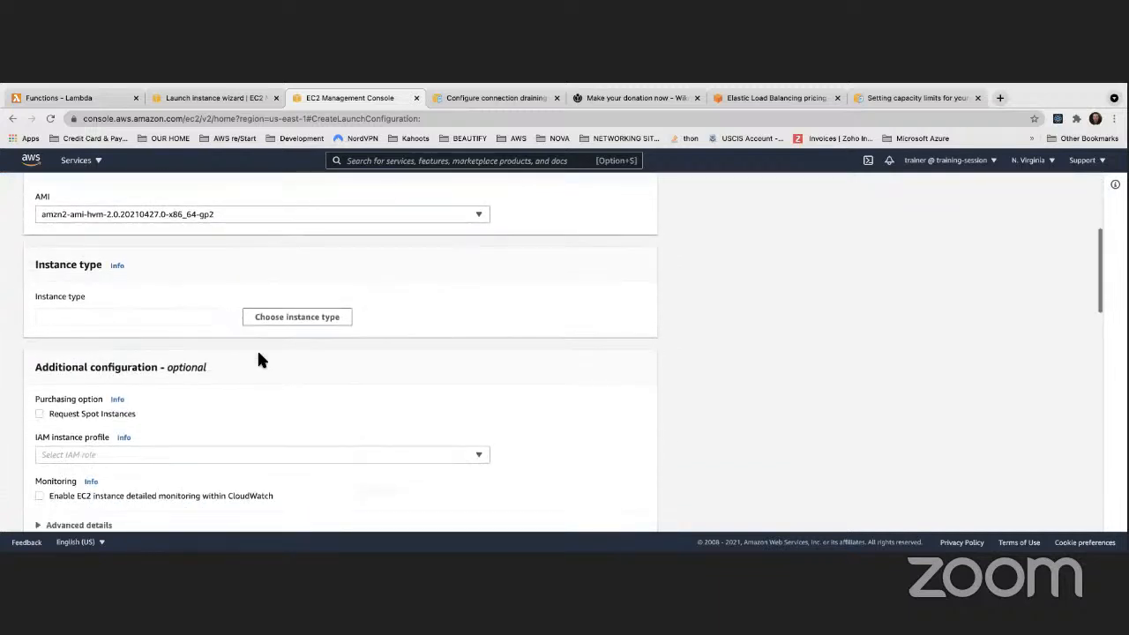
pyautogui.click(222, 302)
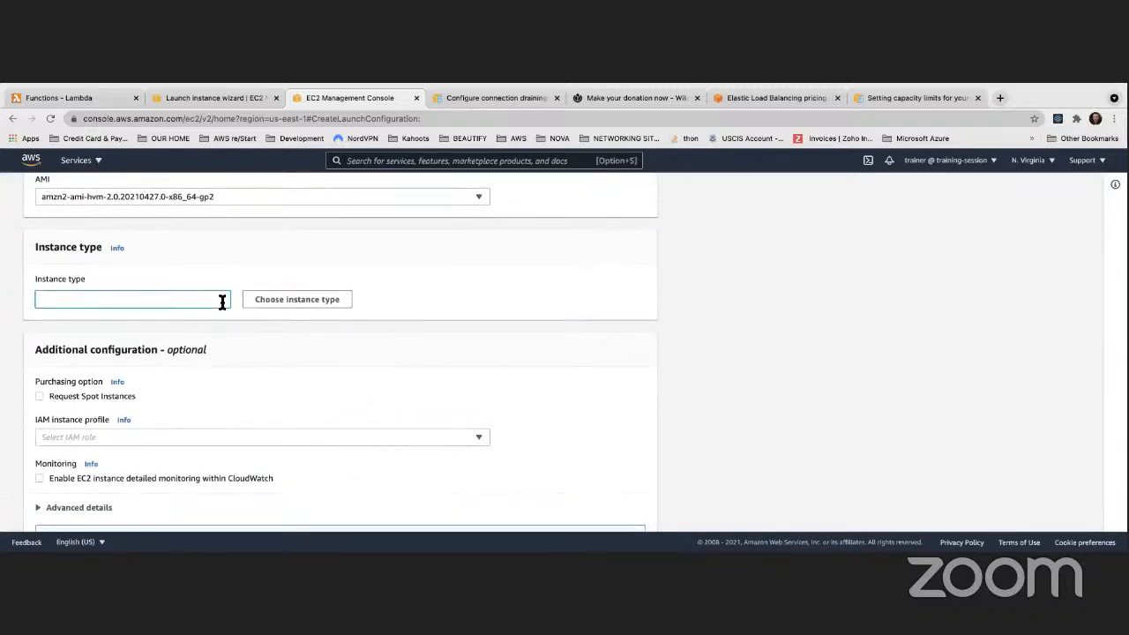
pyautogui.click(260, 306)
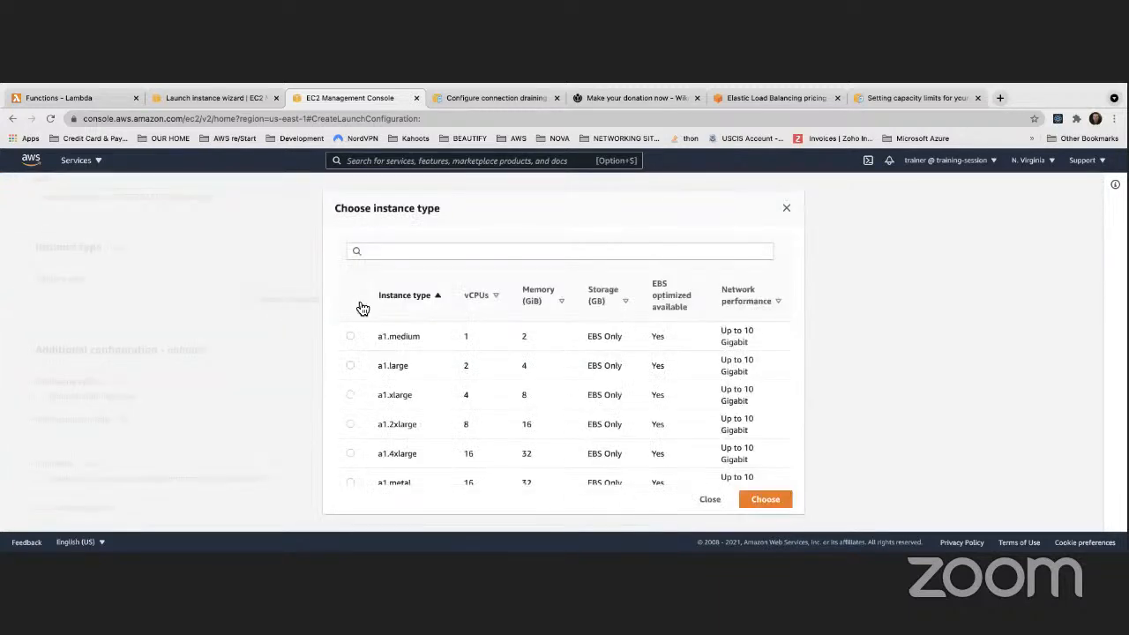
# Search for t2.micro and choose it as the instance type
pyautogui.click(395, 252)
pyautogui.write('t')
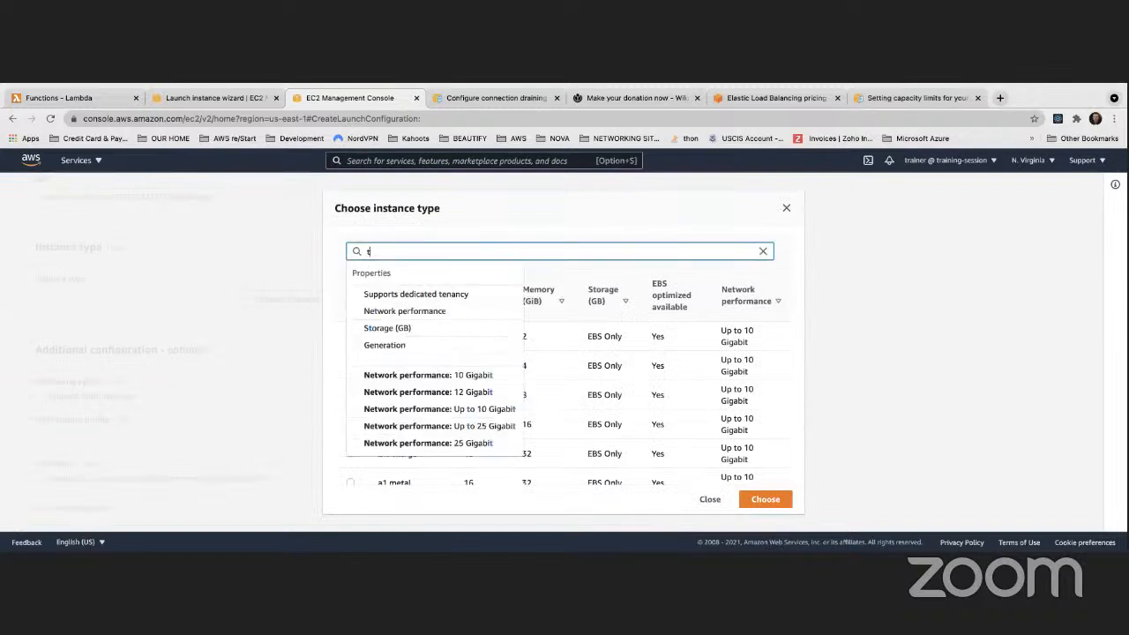
pyautogui.write('2.micro')
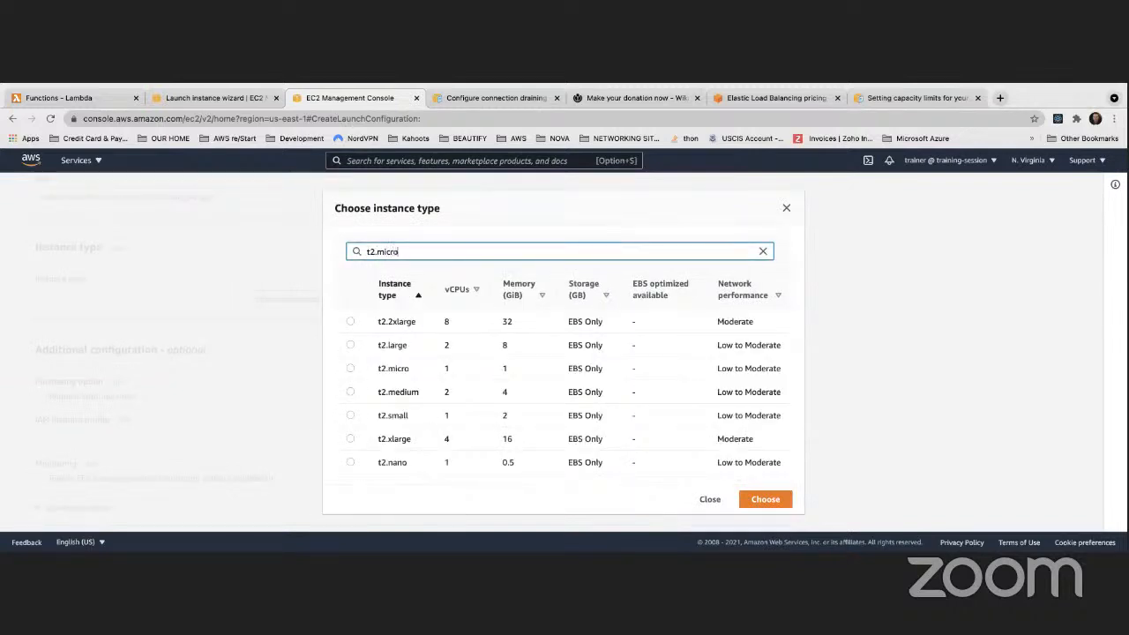
pyautogui.click(391, 325)
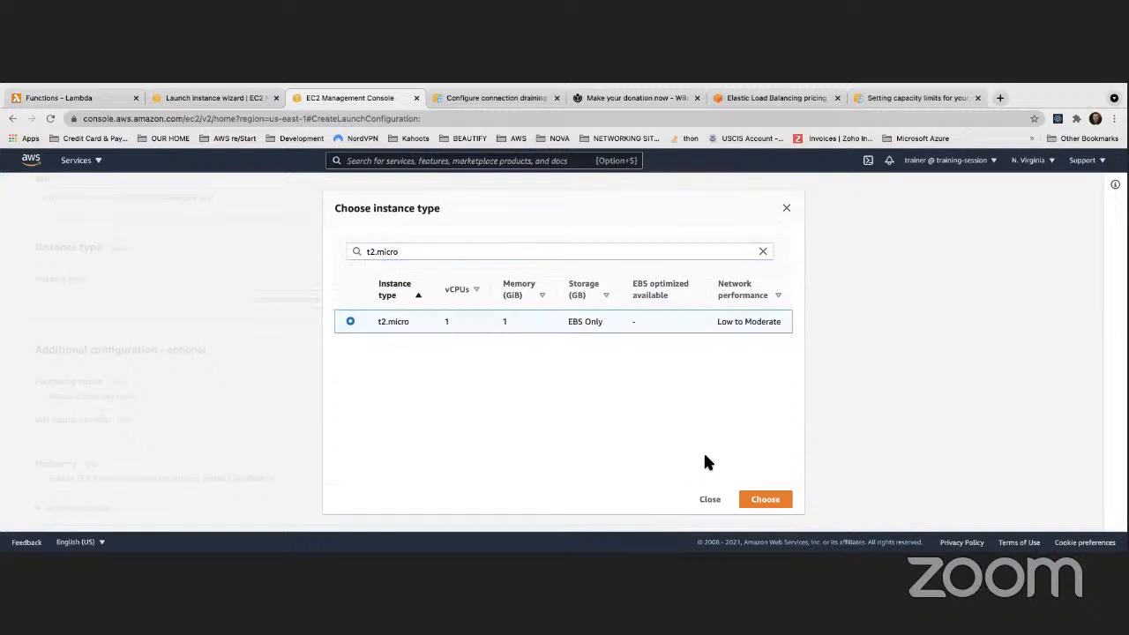
pyautogui.click(759, 499)
pyautogui.scroll(-3, 293, 321)
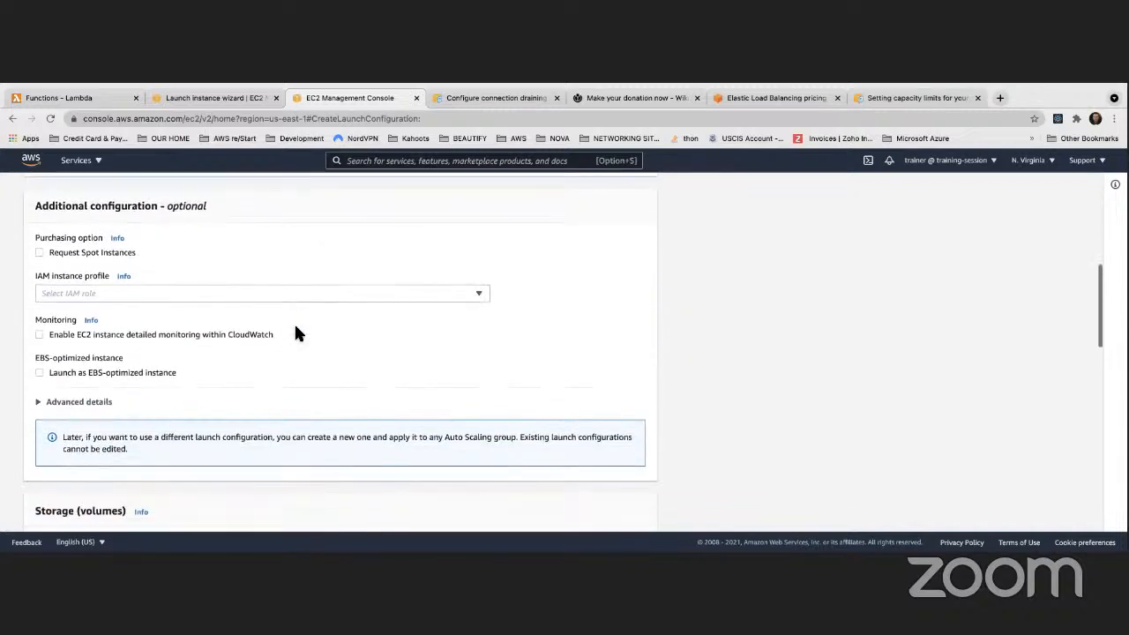
# Switch to an existing security group and tick ApacheWebServerSecurityGroup
pyautogui.scroll(-5, 295, 328)
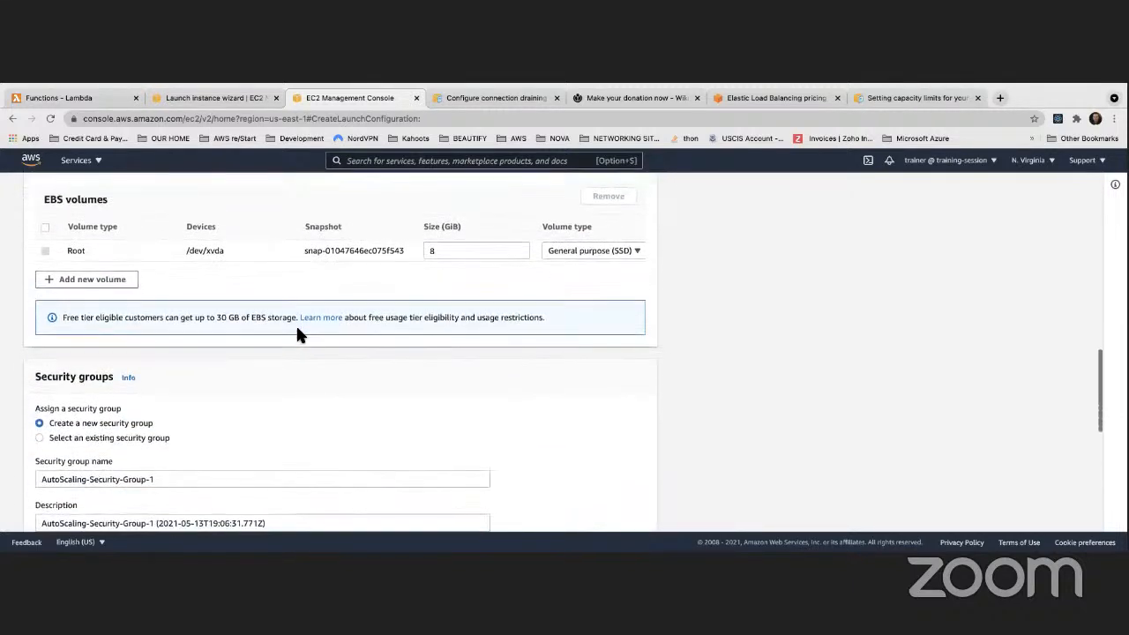
pyautogui.scroll(-3, 298, 333)
pyautogui.click(39, 315)
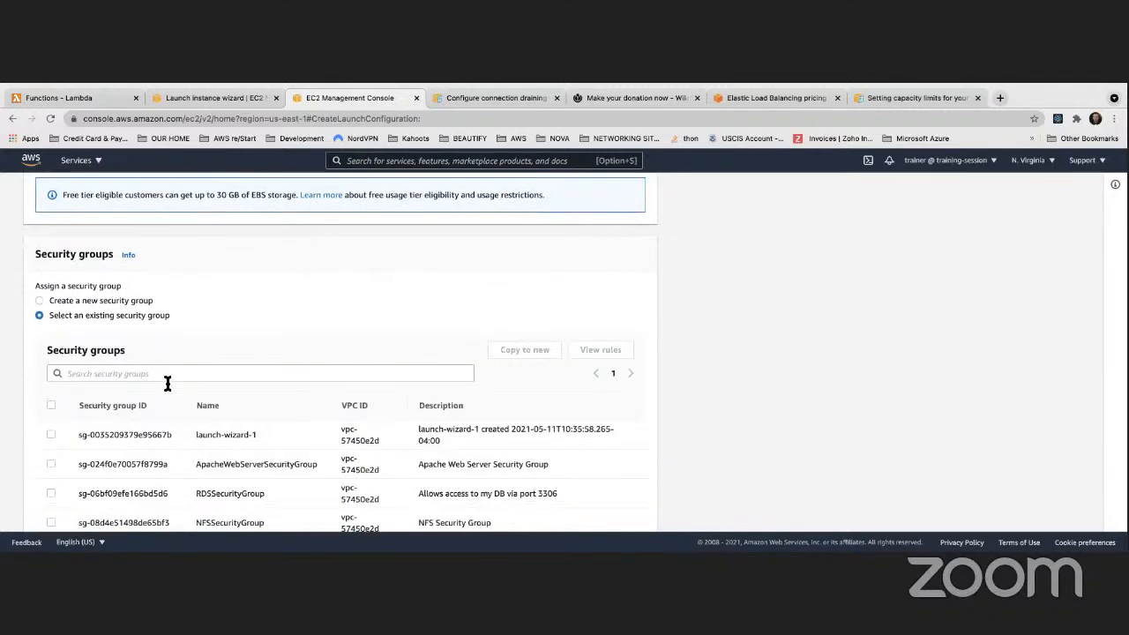
pyautogui.scroll(-2, 167, 383)
pyautogui.click(51, 397)
pyautogui.scroll(-4, 320, 397)
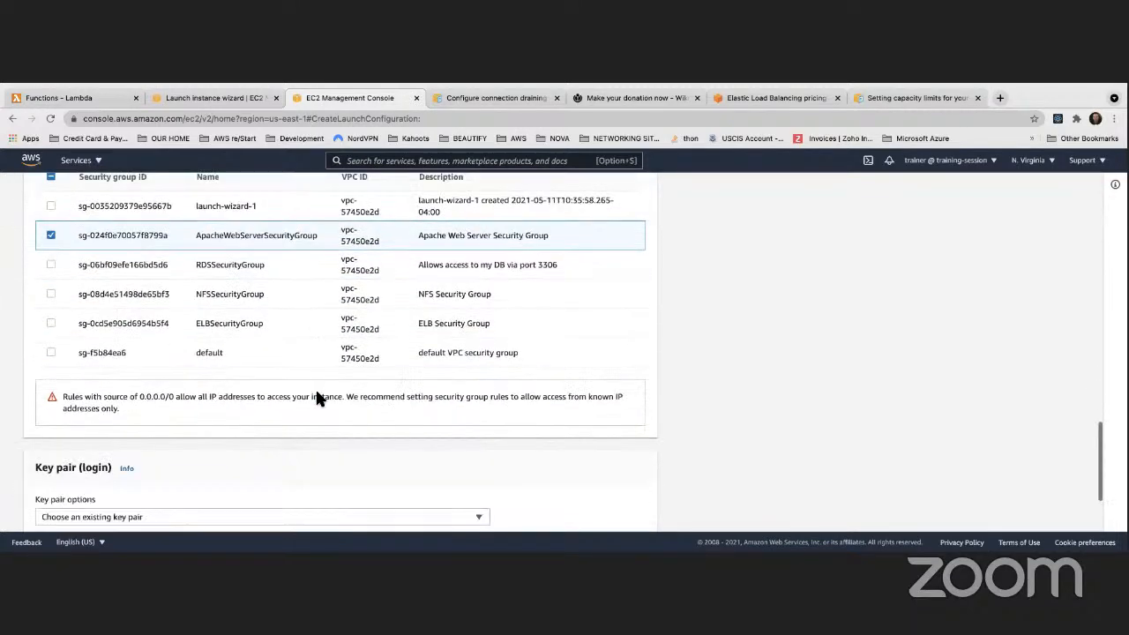
pyautogui.scroll(-3, 319, 398)
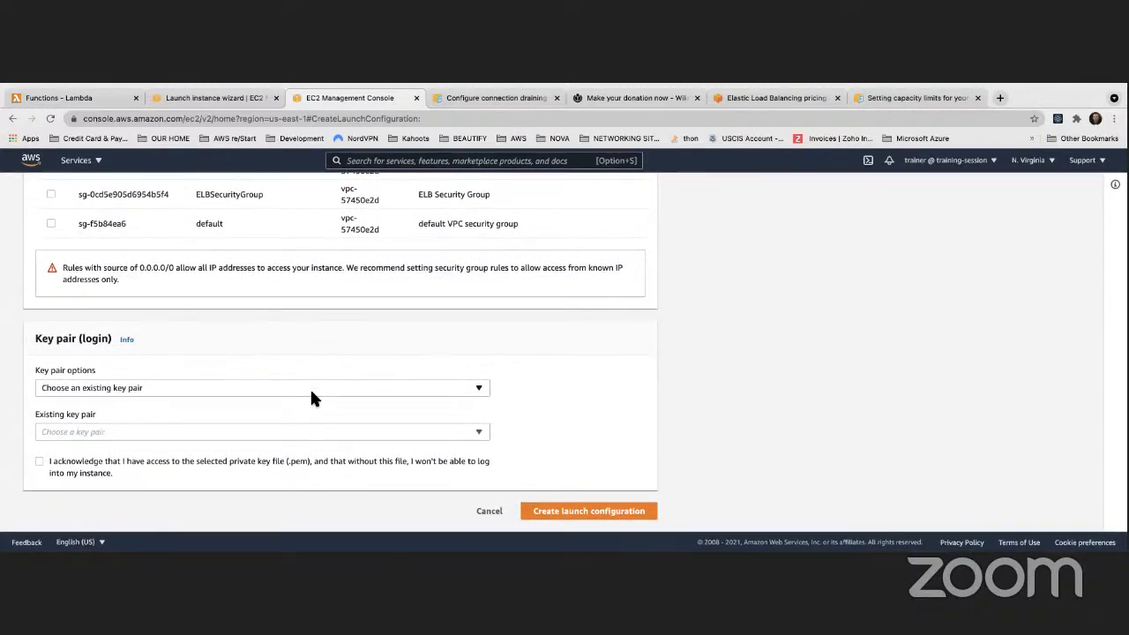
pyautogui.scroll(10, 311, 394)
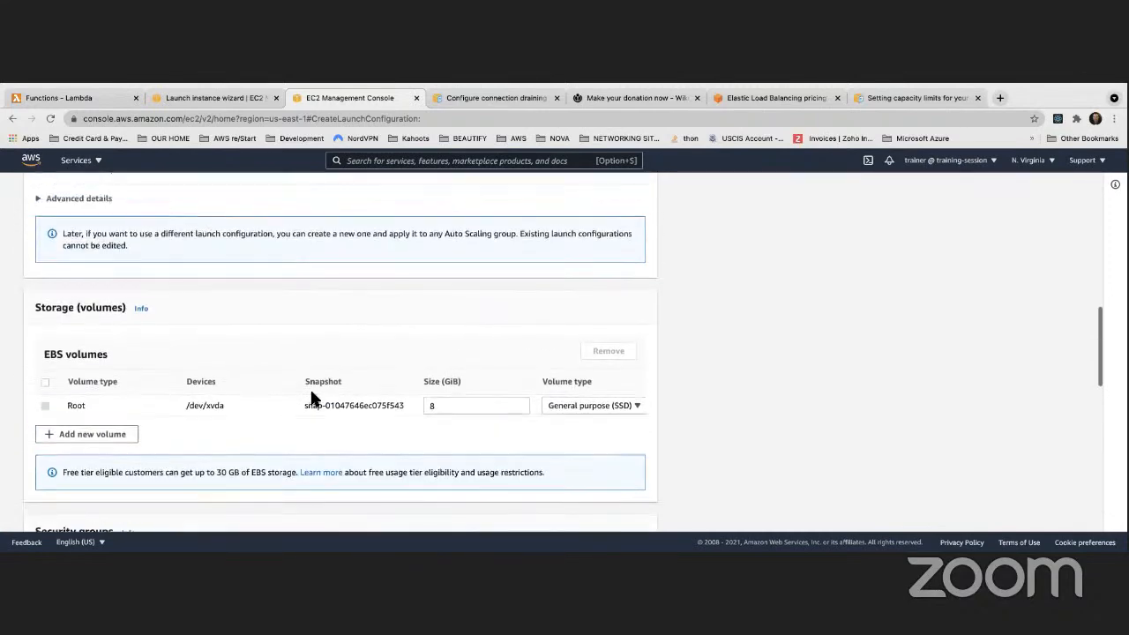
pyautogui.scroll(3, 313, 397)
# Expand Advanced details and place the cursor in the empty User data text box
pyautogui.click(62, 349)
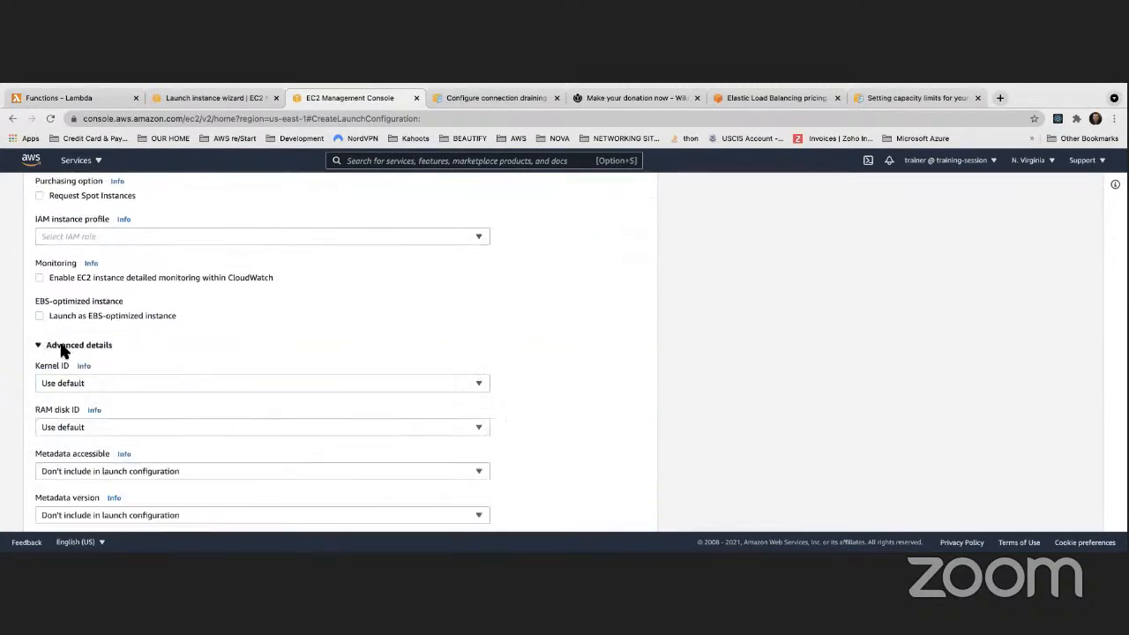
pyautogui.scroll(-5, 171, 370)
pyautogui.click(59, 400)
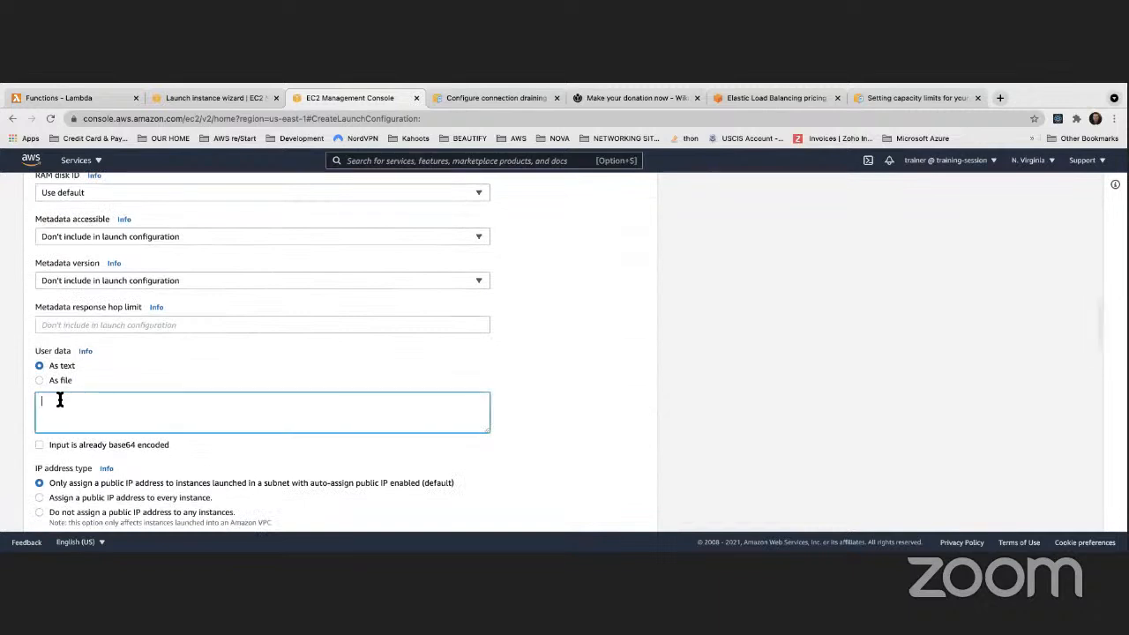
pyautogui.scroll(2, 63, 396)
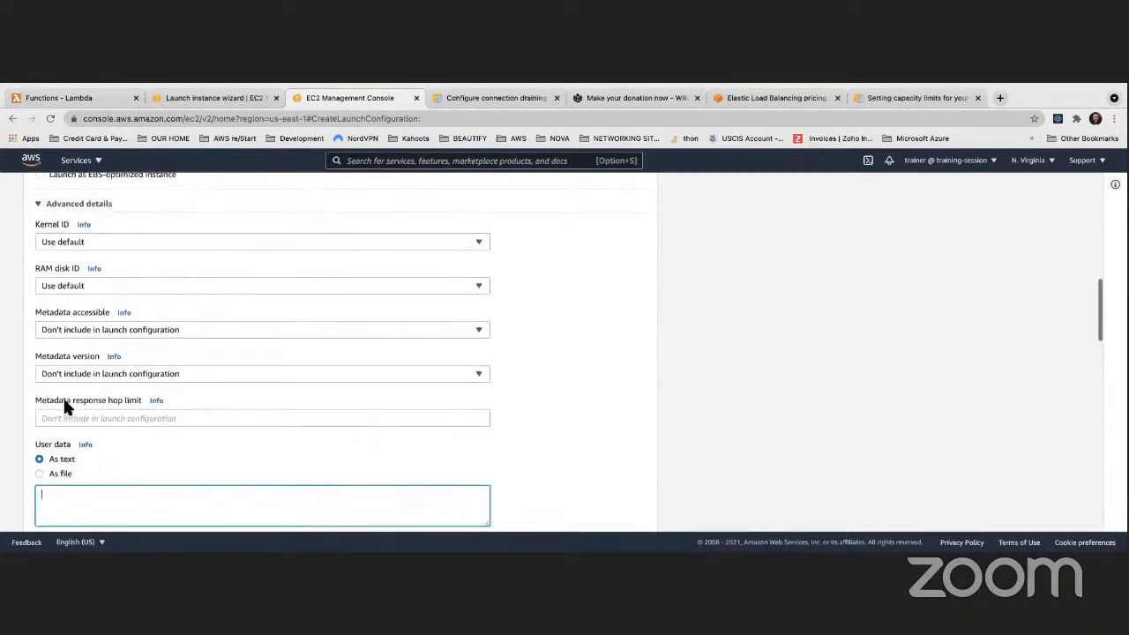
pyautogui.scroll(5, 63, 401)
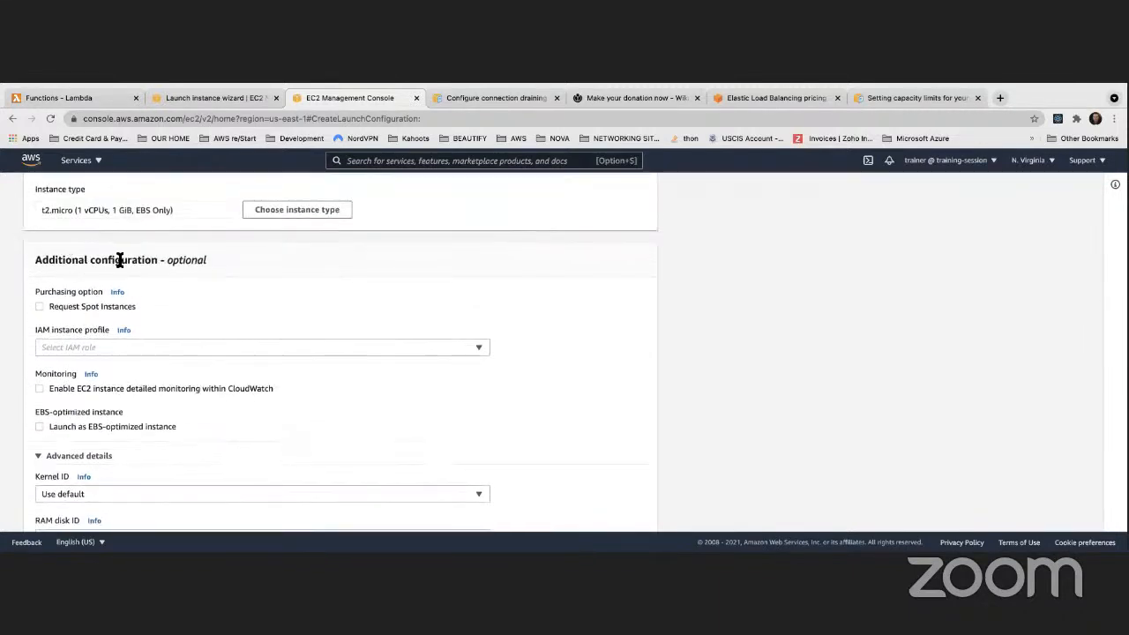
pyautogui.scroll(-2, 151, 265)
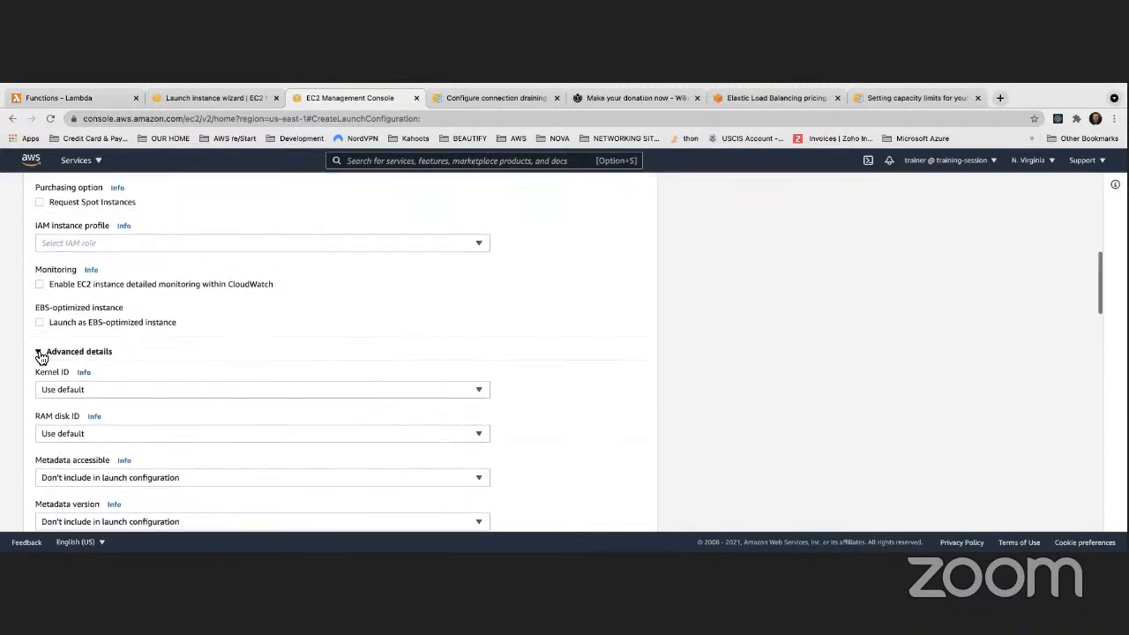
pyautogui.scroll(-5, 68, 396)
pyautogui.click(63, 391)
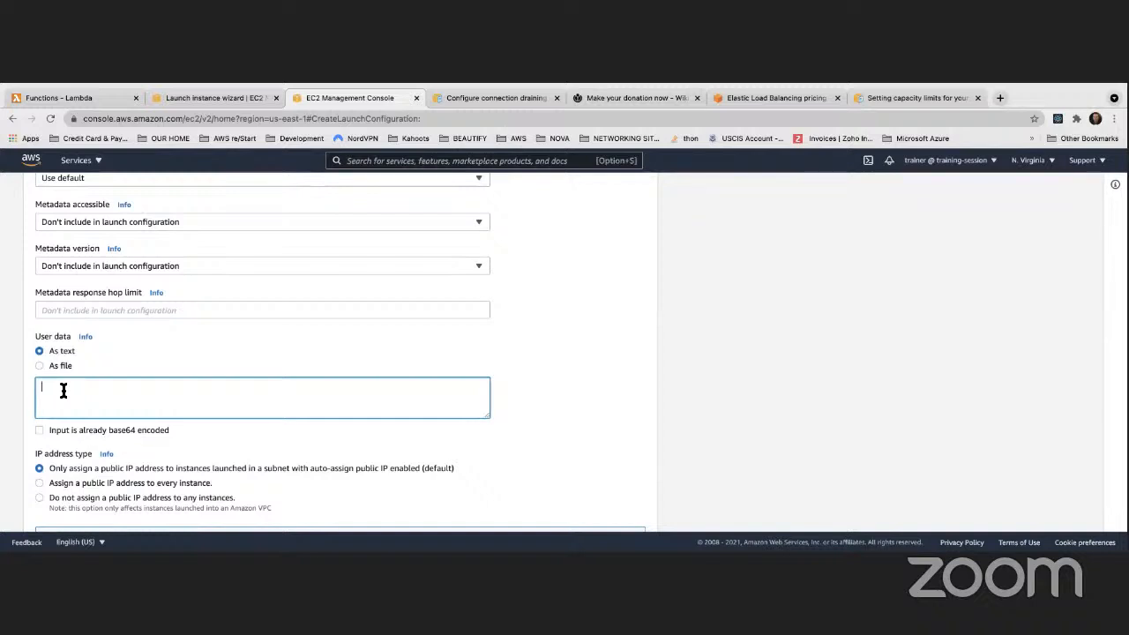
# Start the user data script with #!/bin/bash, yum -y update and yum -y install httpd
pyautogui.write('#!/bin/bashyum -y inst')
pyautogui.press('BackSpace')
pyautogui.press('BackSpace')
pyautogui.press('BackSpace')
pyautogui.press('BackSpace')
pyautogui.write('update')
pyautogui.press('Return')
pyautogui.write('yum - y install httpd')
pyautogui.press('Return')
# Add systemctl start httpd, systemctl enable httpd, and an echo line writing /var/www/html/index.html
pyautogui.write('systemctl')
pyautogui.write('start httpd')
pyautogui.press('Return')
pyautogui.write('systemctl enable httpd')
pyautogui.press('Return')
pyautogui.press('Return')
pyautogui.write("echo '")
pyautogui.write('<html>')
pyautogui.write('?<')
pyautogui.press('BackSpace')
pyautogui.press('BackSpace')
pyautogui.write('<h1></h1></html')
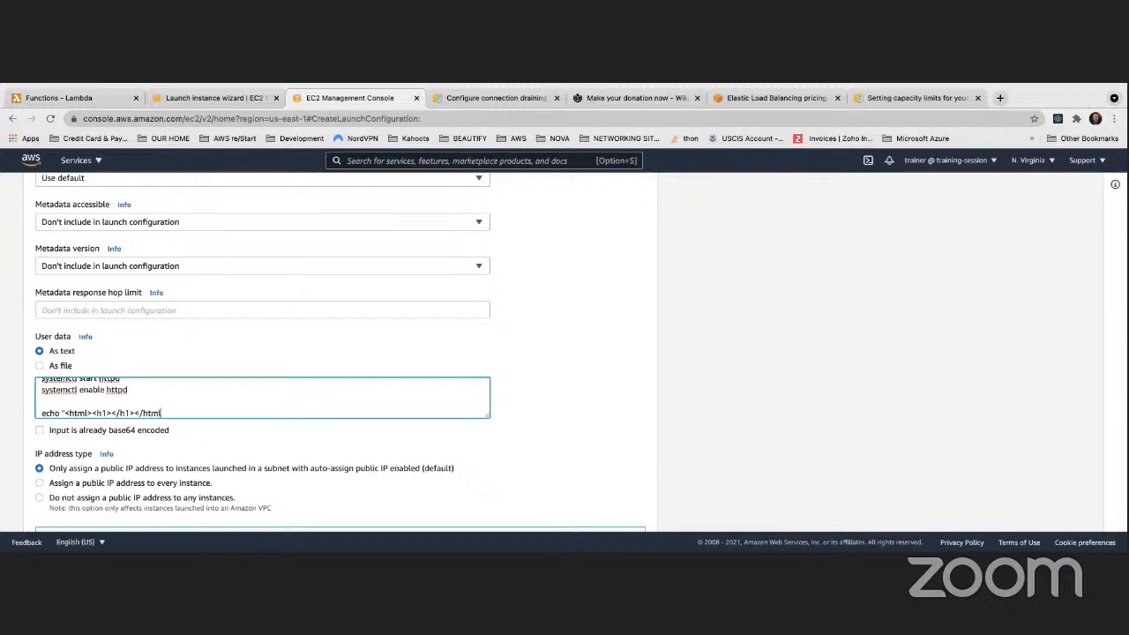
pyautogui.write('>" > /var/www/html/index.html')
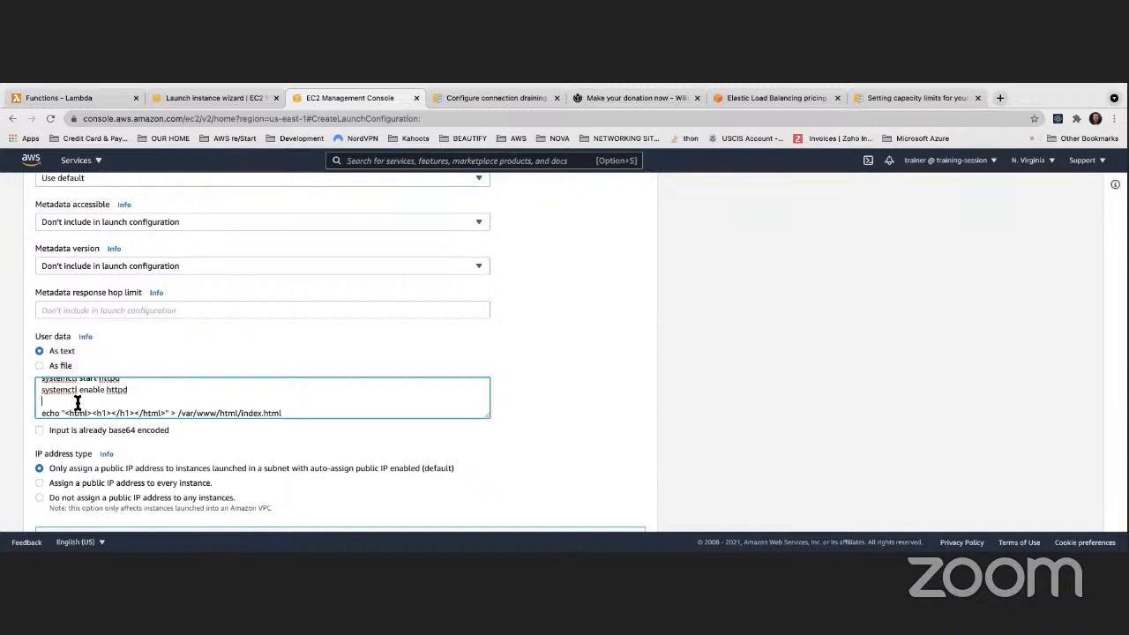
pyautogui.press('Return')
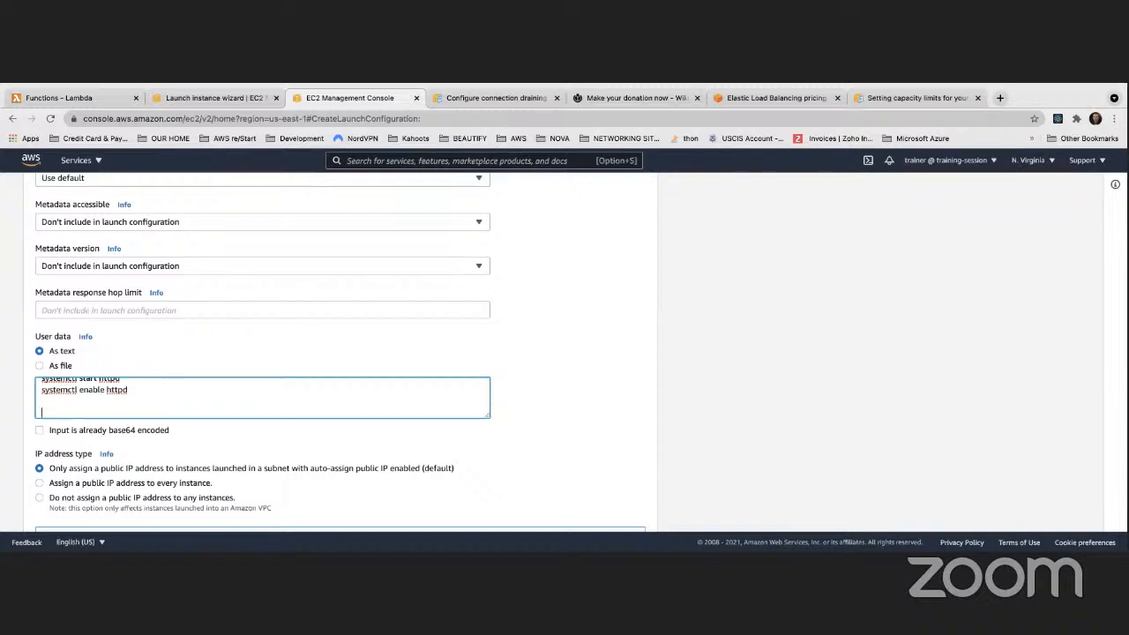
pyautogui.scroll(-2, 91, 397)
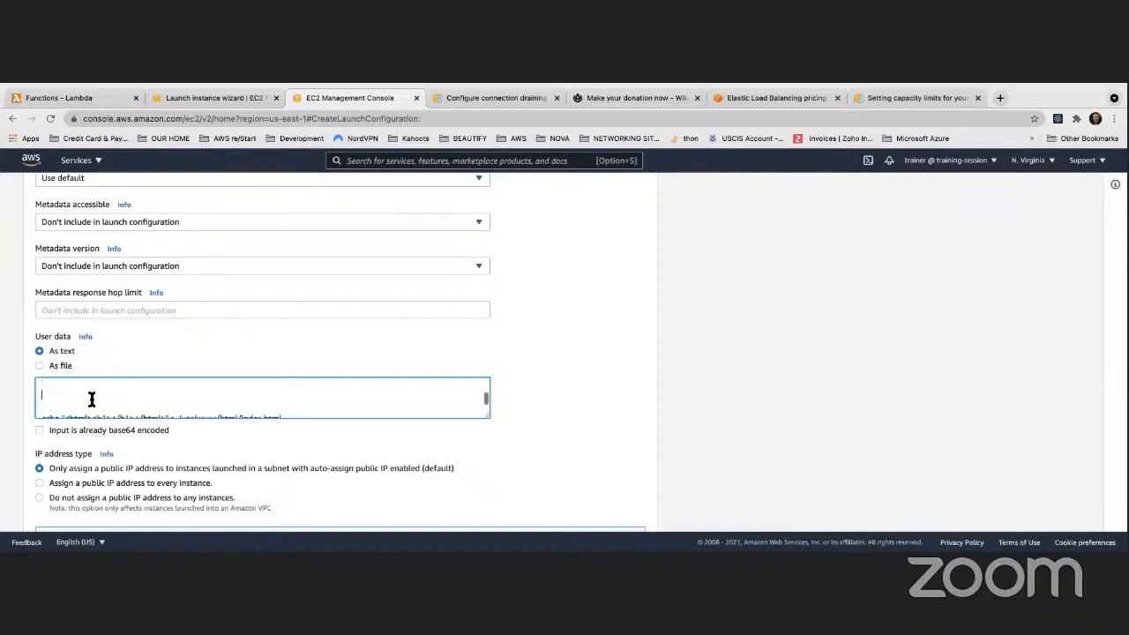
pyautogui.scroll(2, 91, 399)
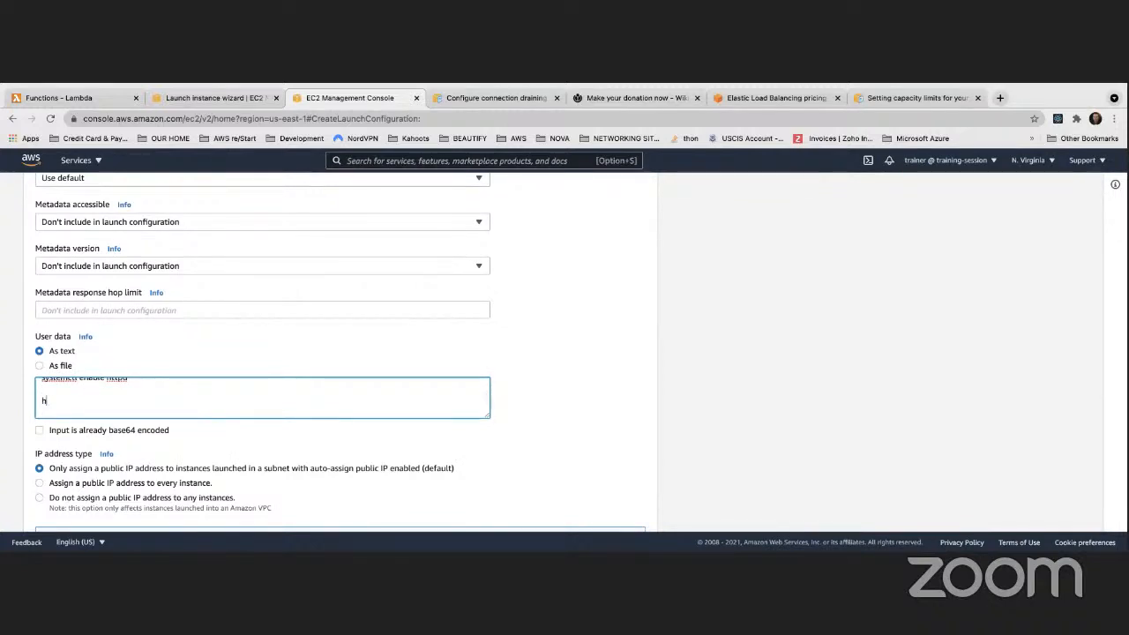
pyautogui.write('hot')
pyautogui.write('st')
pyautogui.write('=')
pyautogui.write('$')
pyautogui.write('()')
pyautogui.write('curl')
pyautogui.write(' htt')
pyautogui.write('p://1')
pyautogui.write('69.25')
pyautogui.write('4.16')
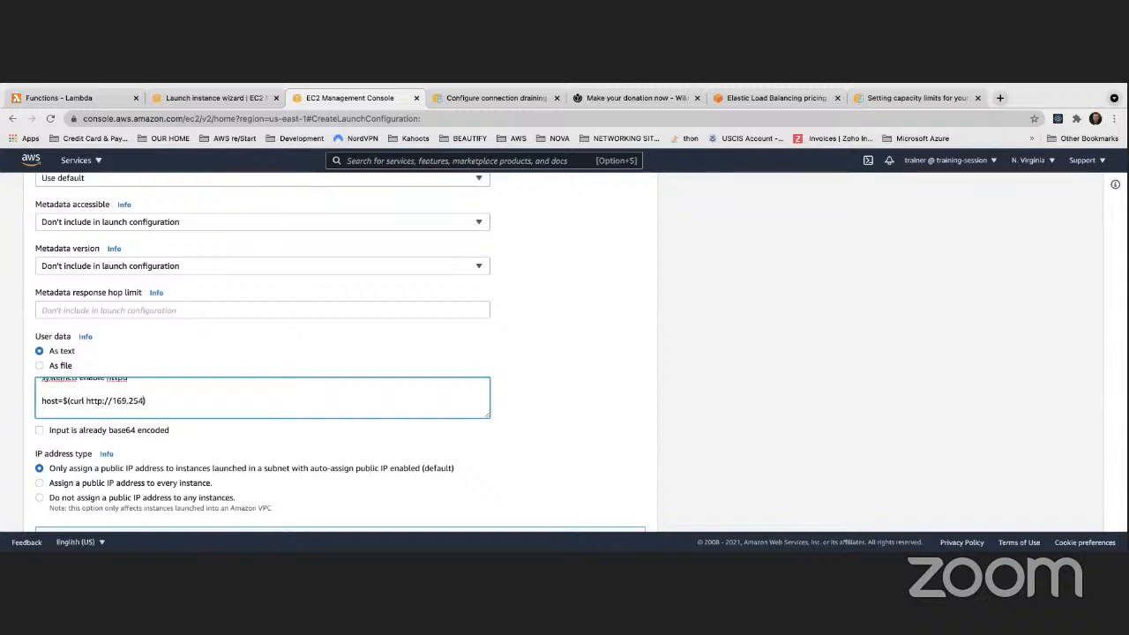
pyautogui.write('9.254/latest/meta-date')
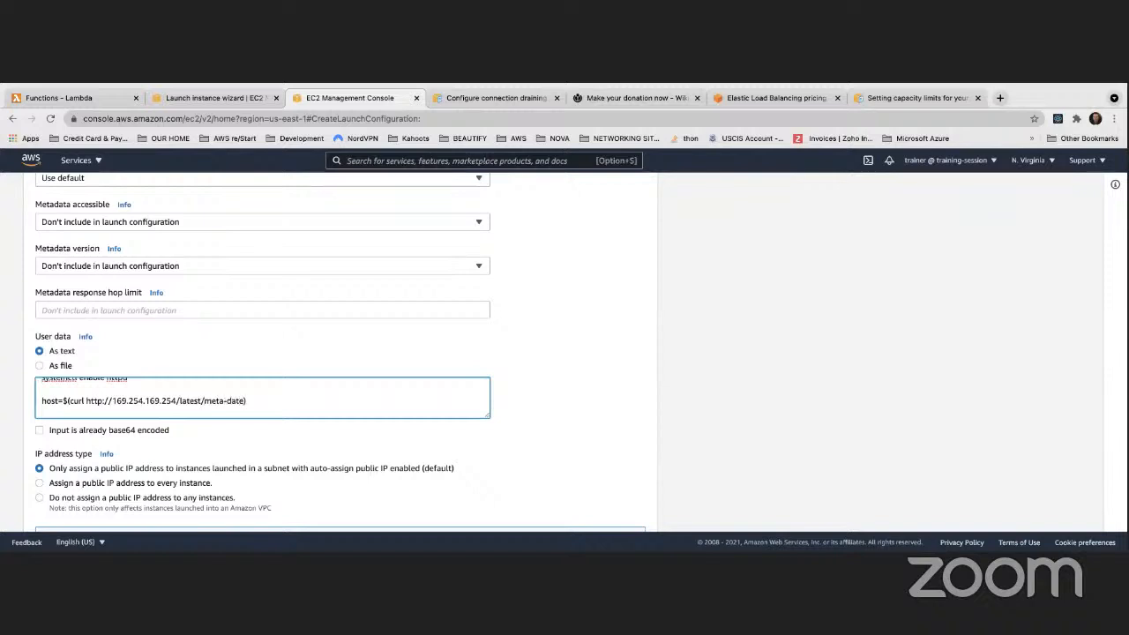
pyautogui.press('BackSpace')
pyautogui.write('a/hostname')
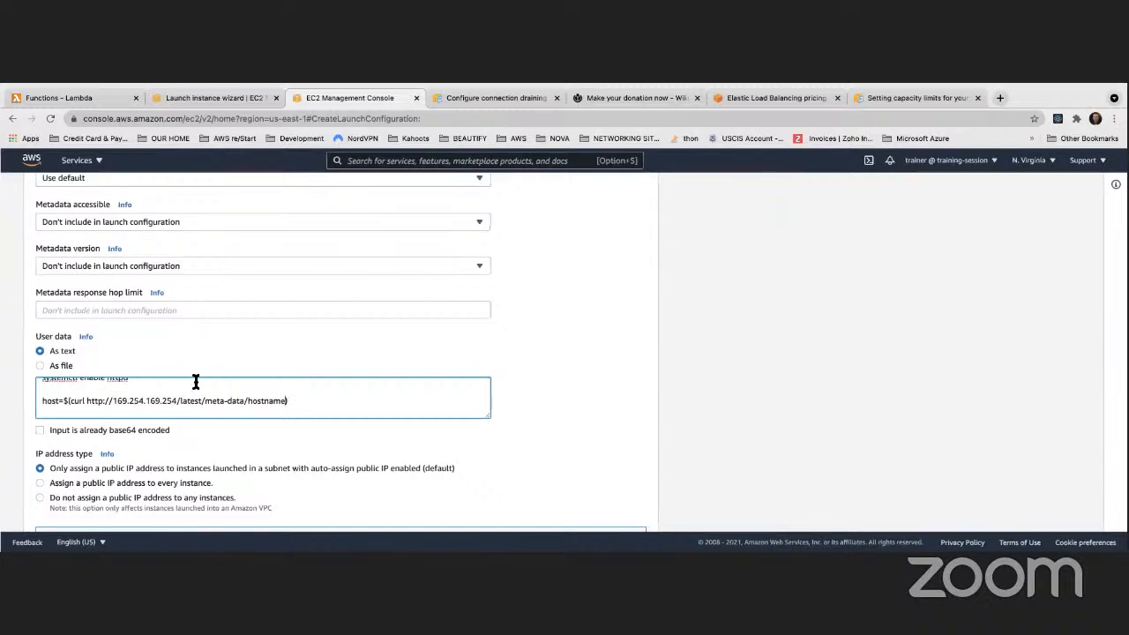
pyautogui.moveTo(297, 406); pyautogui.dragTo(41, 386)
pyautogui.press('super+c')
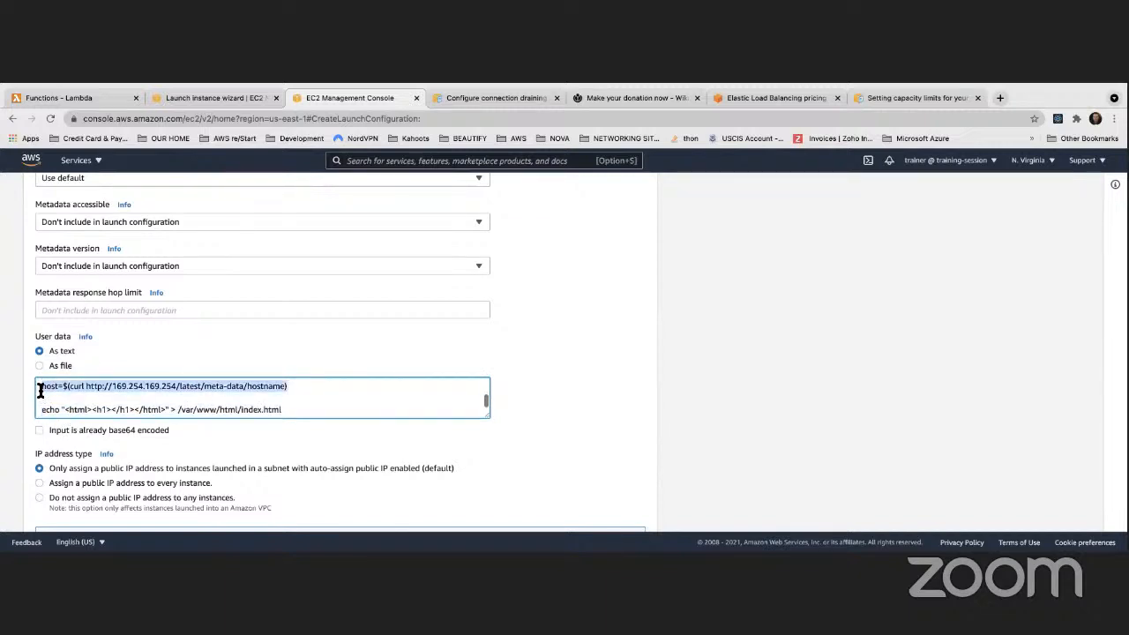
# Duplicate the host line and rename the copy's variable to instanceId
pyautogui.click(317, 387)
pyautogui.press('Return')
pyautogui.press('super+v')
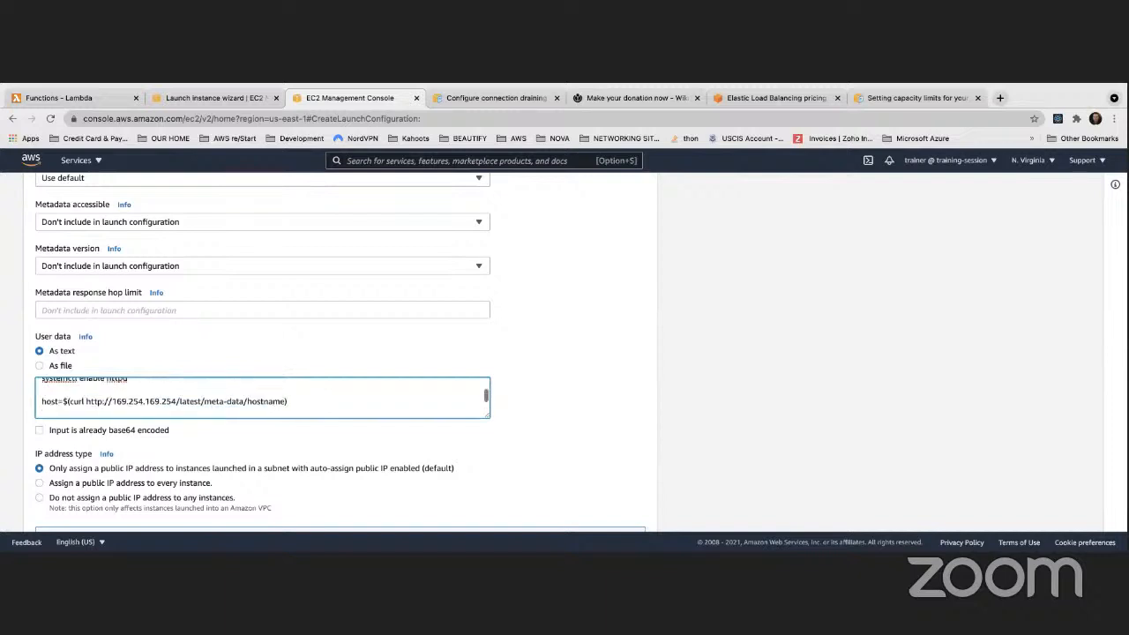
pyautogui.moveTo(57, 415); pyautogui.dragTo(45, 412)
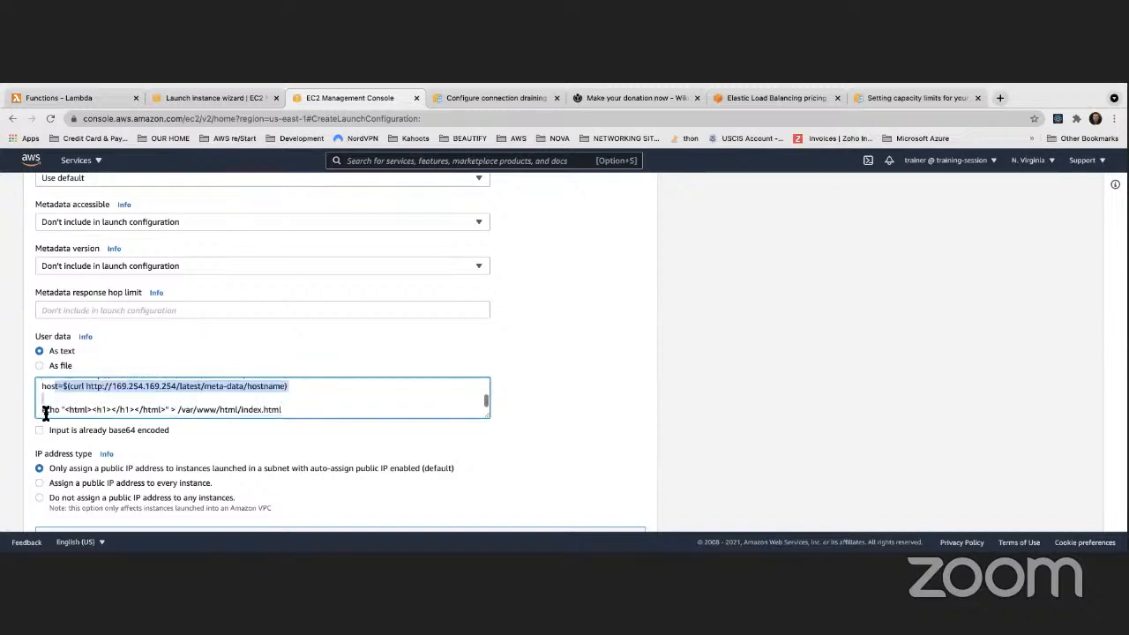
pyautogui.click(58, 387)
pyautogui.press('BackSpace')
pyautogui.press('BackSpace')
pyautogui.press('BackSpace')
pyautogui.press('BackSpace')
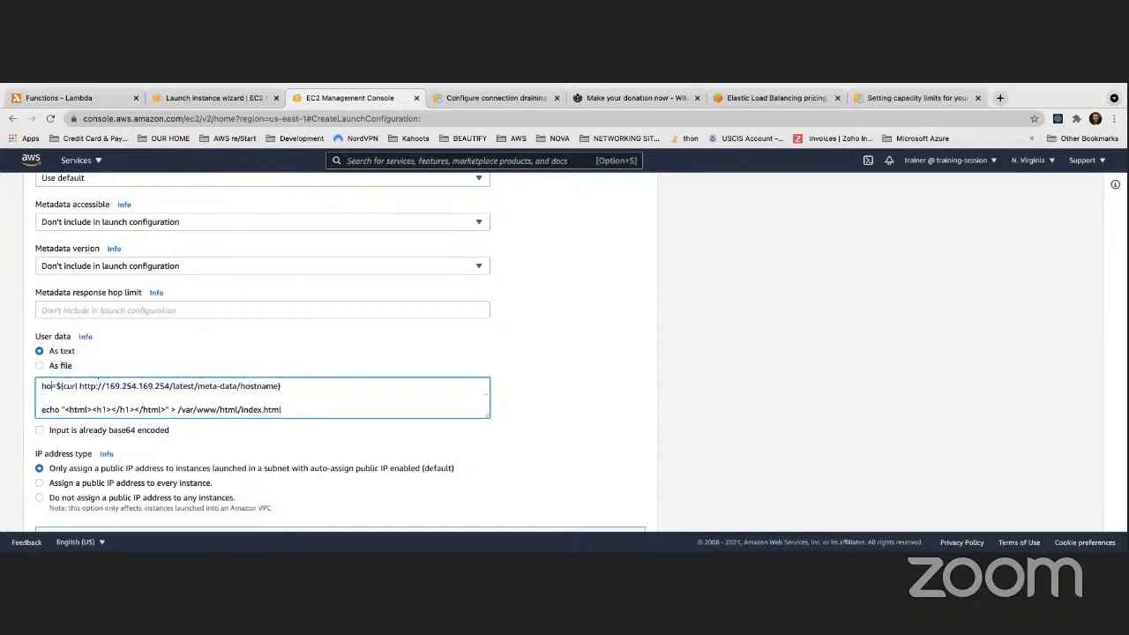
pyautogui.write('insta')
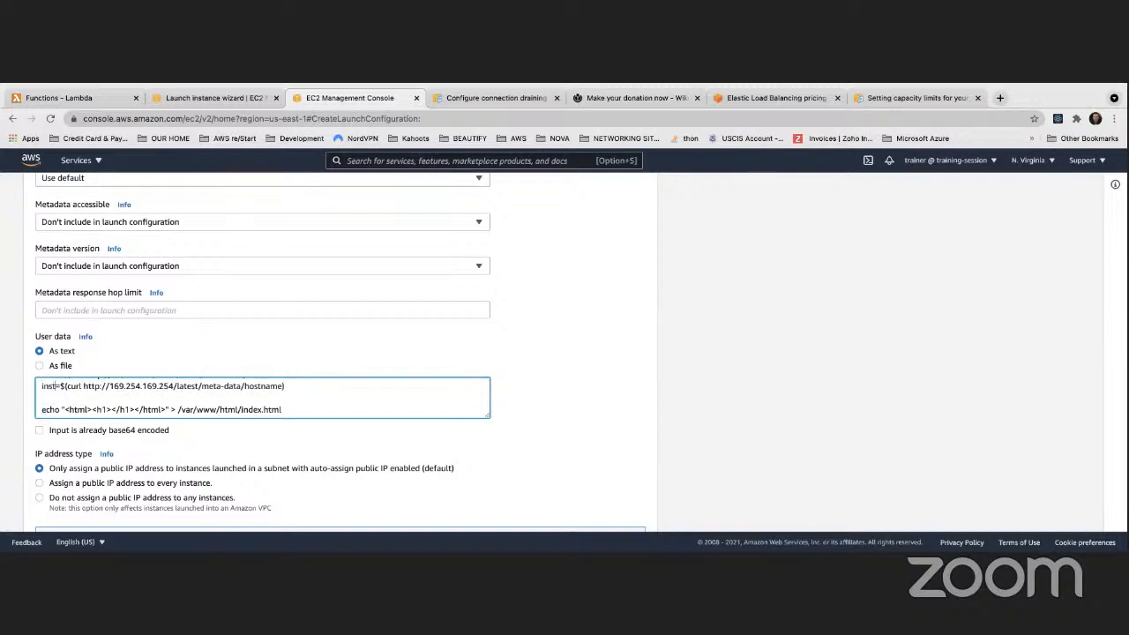
pyautogui.write('nceId')
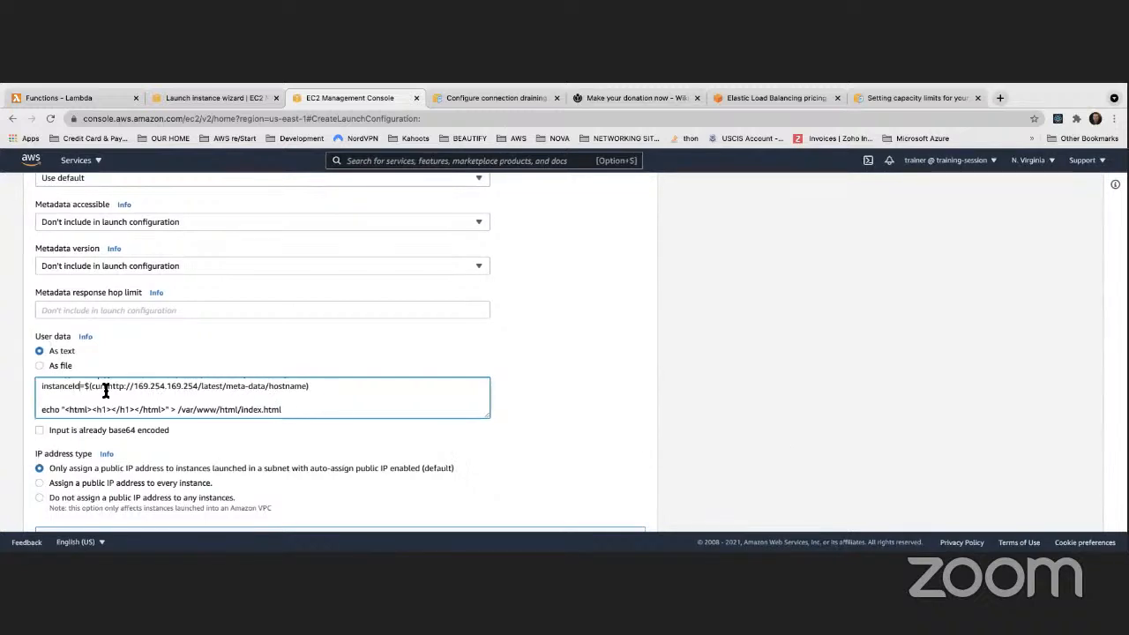
# Change the copied line's metadata path from hostname to instance-id
pyautogui.click(306, 386)
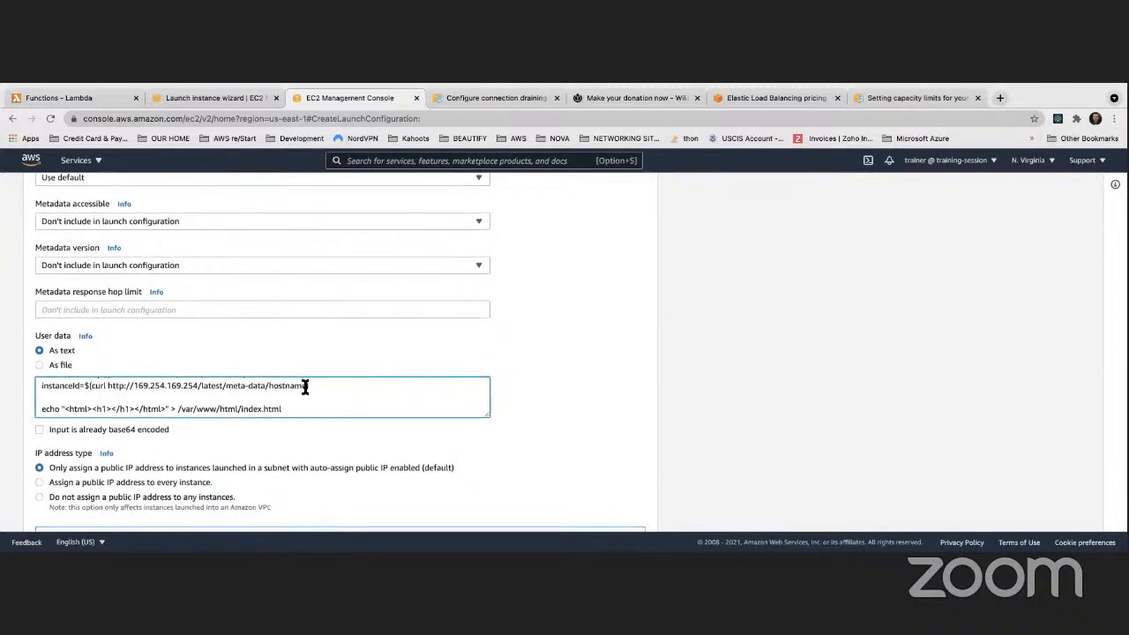
pyautogui.scroll(-1, 306, 386)
pyautogui.press('BackSpace')
pyautogui.press('BackSpace')
pyautogui.press('BackSpace')
pyautogui.press('BackSpace')
pyautogui.press('BackSpace')
pyautogui.press('BackSpace')
pyautogui.press('BackSpace')
pyautogui.press('BackSpace')
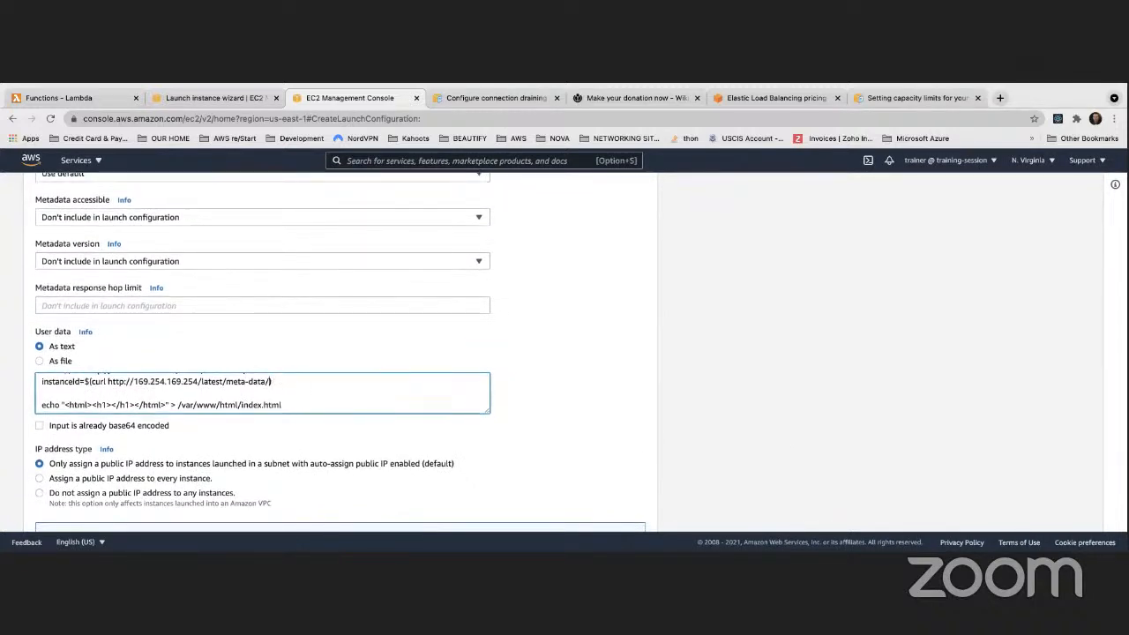
pyautogui.write('ind')
pyautogui.press('BackSpace')
pyautogui.write('tance')
pyautogui.press('BackSpace')
pyautogui.press('BackSpace')
pyautogui.press('BackSpace')
pyautogui.press('BackSpace')
pyautogui.press('BackSpace')
pyautogui.write('stance-id')
# Begin a new line with EC2_AVAIL_ZONE=$(
pyautogui.press('Return')
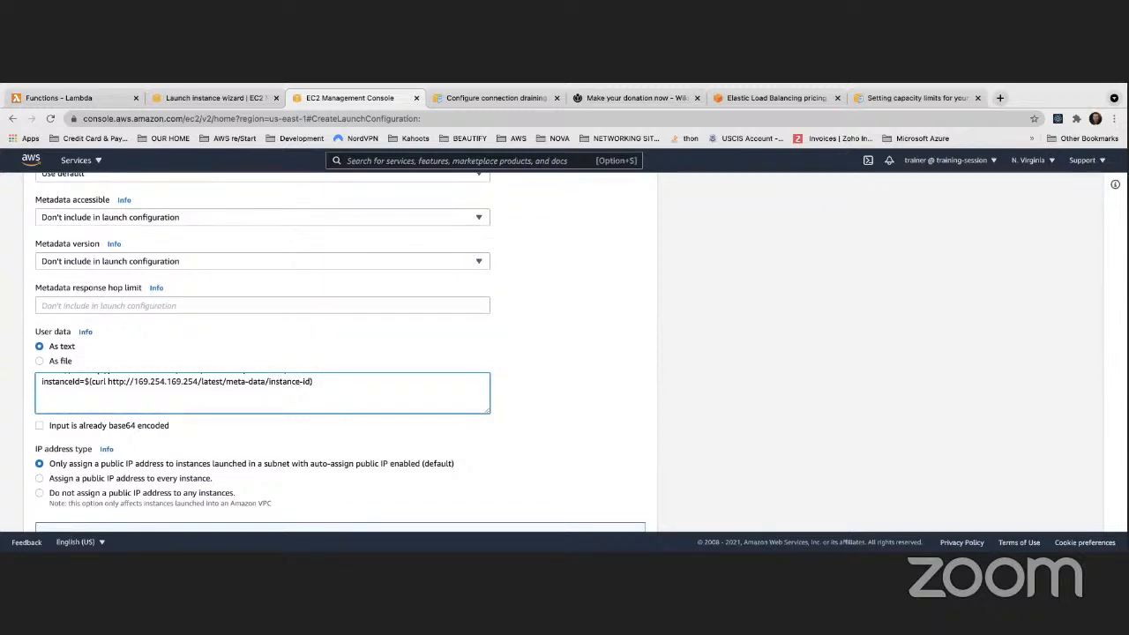
pyautogui.write('EC2_AVAIL_ZONE')
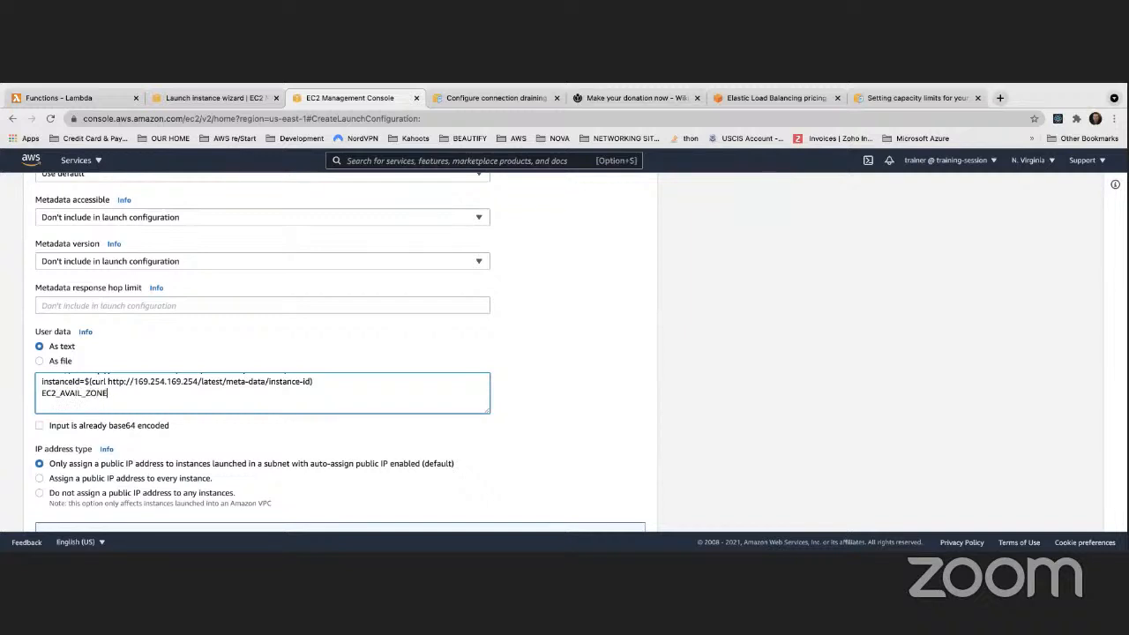
pyautogui.write('=$(')
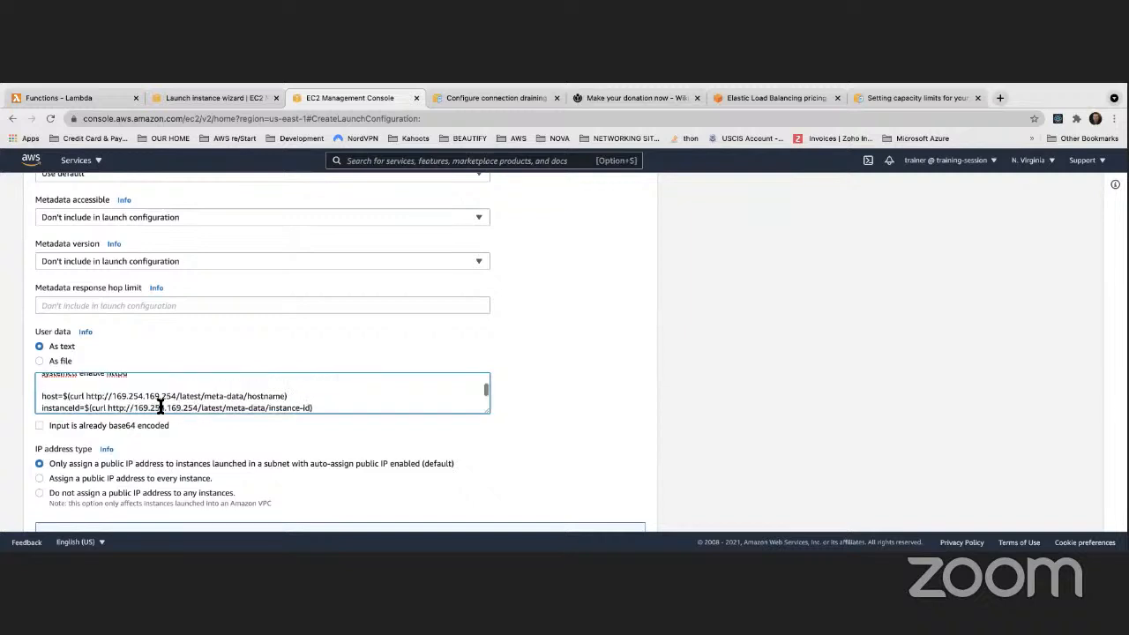
# Add the -s flag after curl on the host and instanceId lines
pyautogui.scroll(1, 159, 397)
pyautogui.click(84, 398)
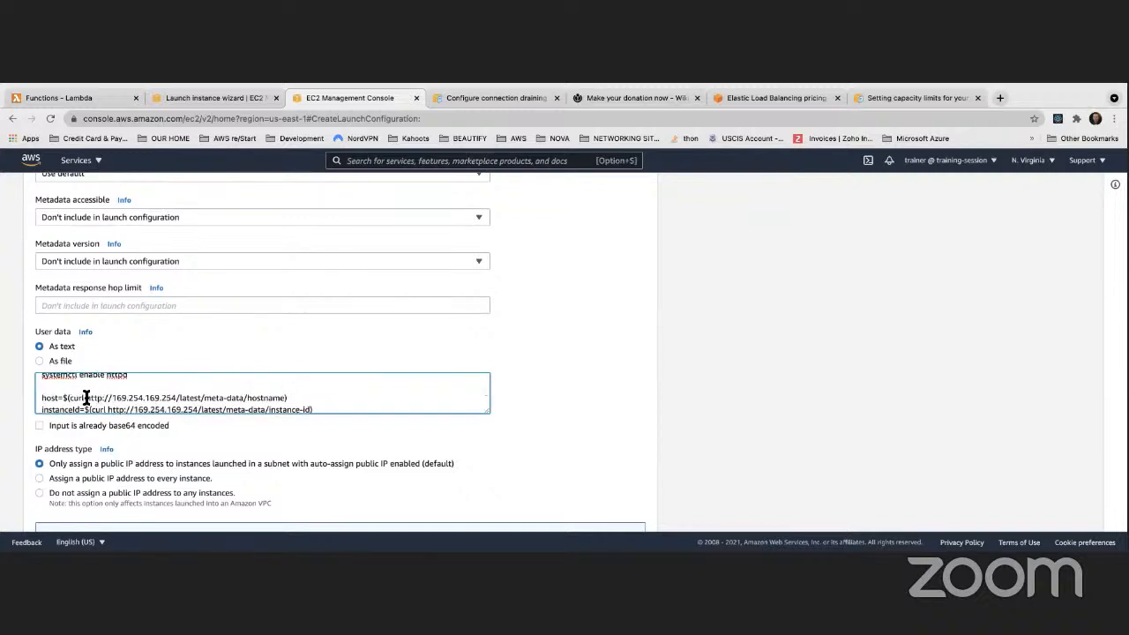
pyautogui.write('-s')
pyautogui.scroll(-1, 92, 398)
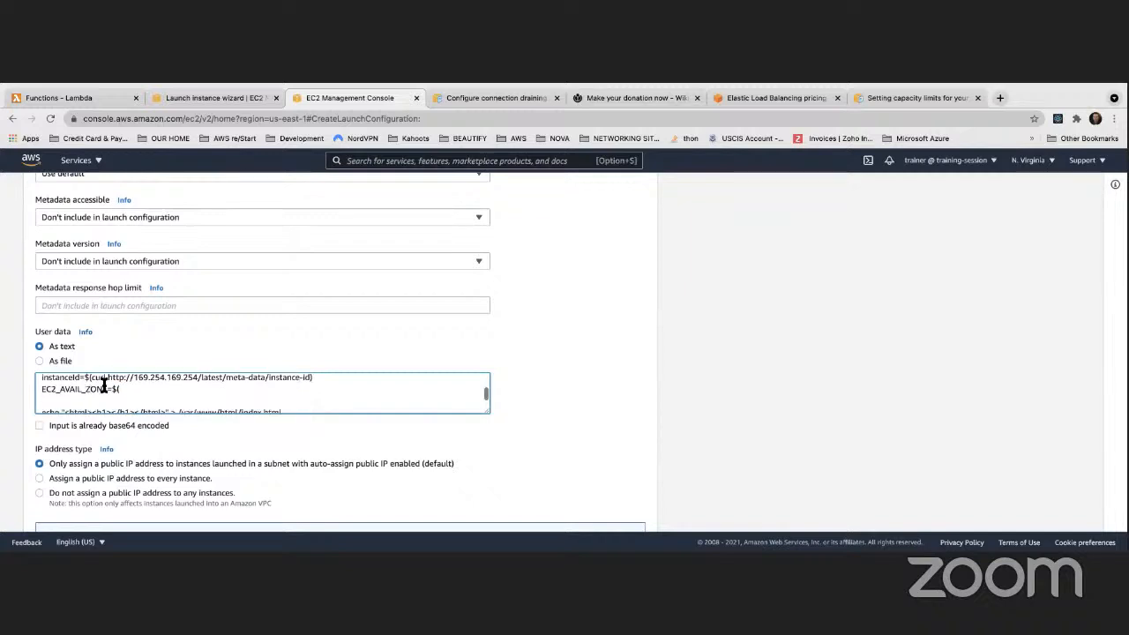
pyautogui.click(109, 378)
pyautogui.write('-s')
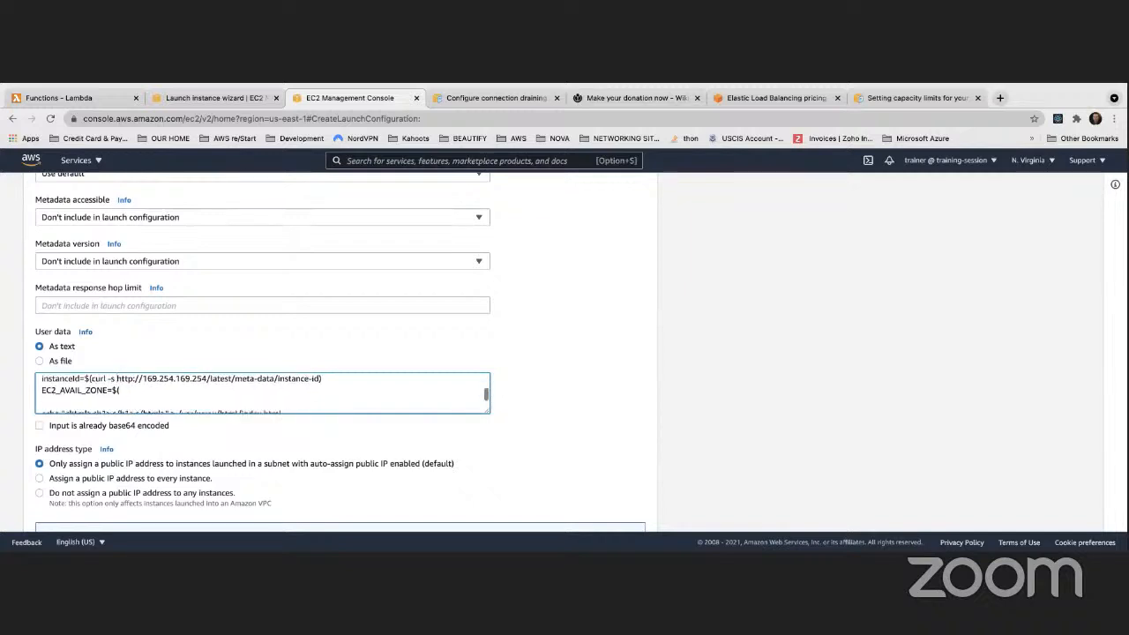
pyautogui.scroll(-1, 113, 381)
# Continue the EC2_AVAIL_ZONE line with curl -s and the pasted metadata base URL
pyautogui.click(121, 381)
pyautogui.write('cu')
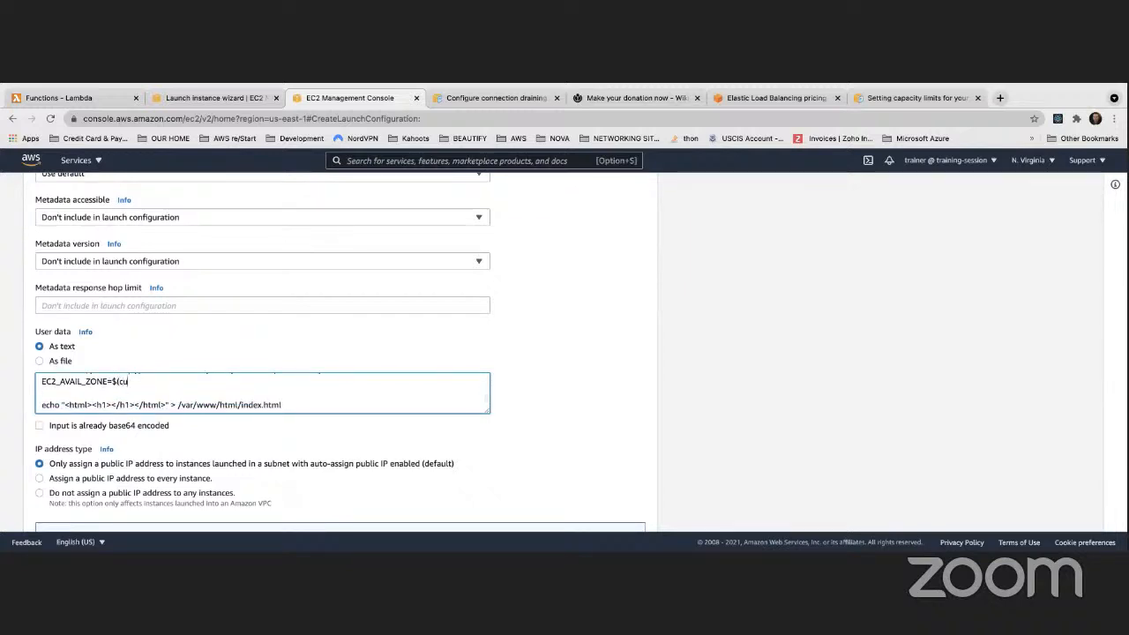
pyautogui.write('rl -s')
pyautogui.scroll(-1, 160, 375)
pyautogui.scroll(2, 168, 357)
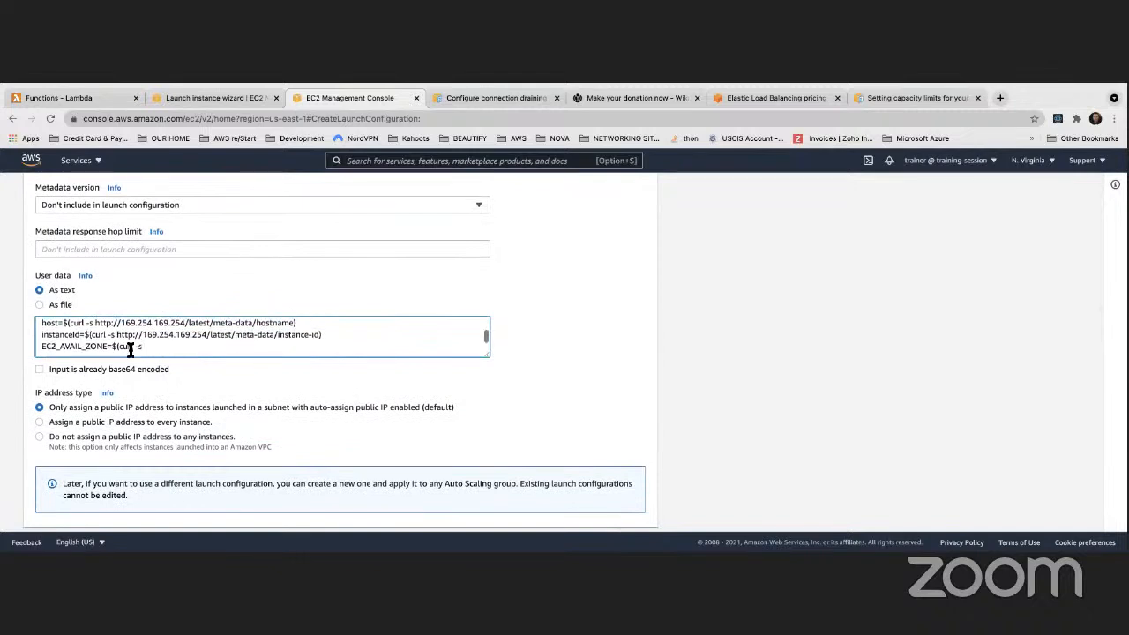
pyautogui.moveTo(117, 335); pyautogui.dragTo(277, 336)
pyautogui.hotkey('ctrl', 'c')
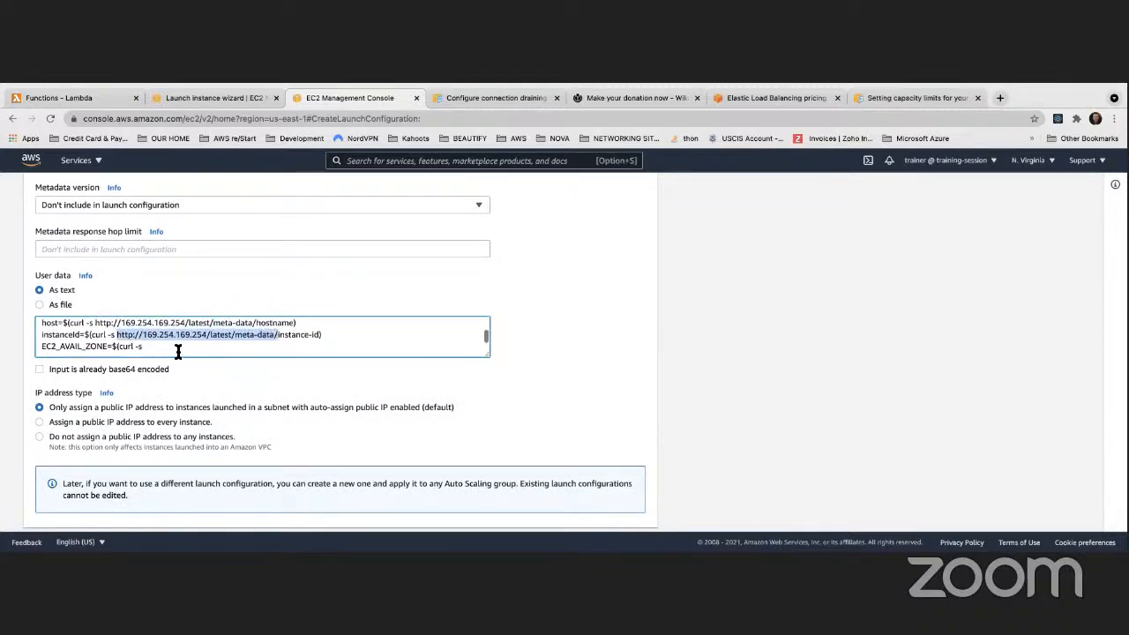
pyautogui.click(178, 350)
pyautogui.hotkey('ctrl', 'v')
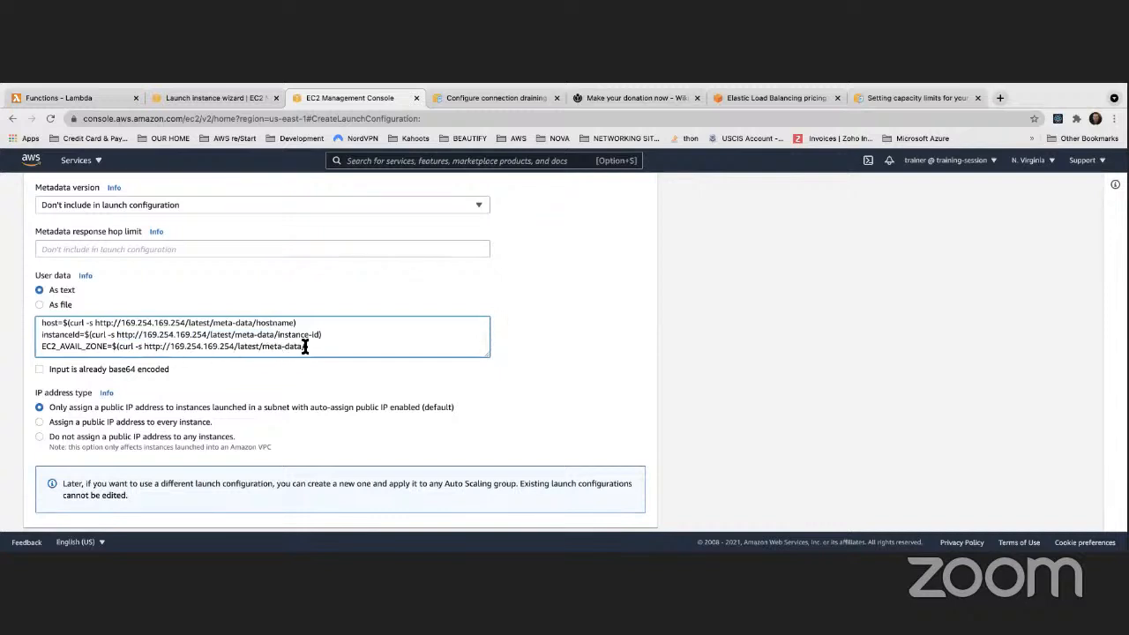
# Finish the EC2_AVAIL_ZONE path with placement/availability-zone
pyautogui.write('placement/availabiulity-zone')
pyautogui.write('echo "<html><h1></h1></html>" > /var/www/html/index.html')
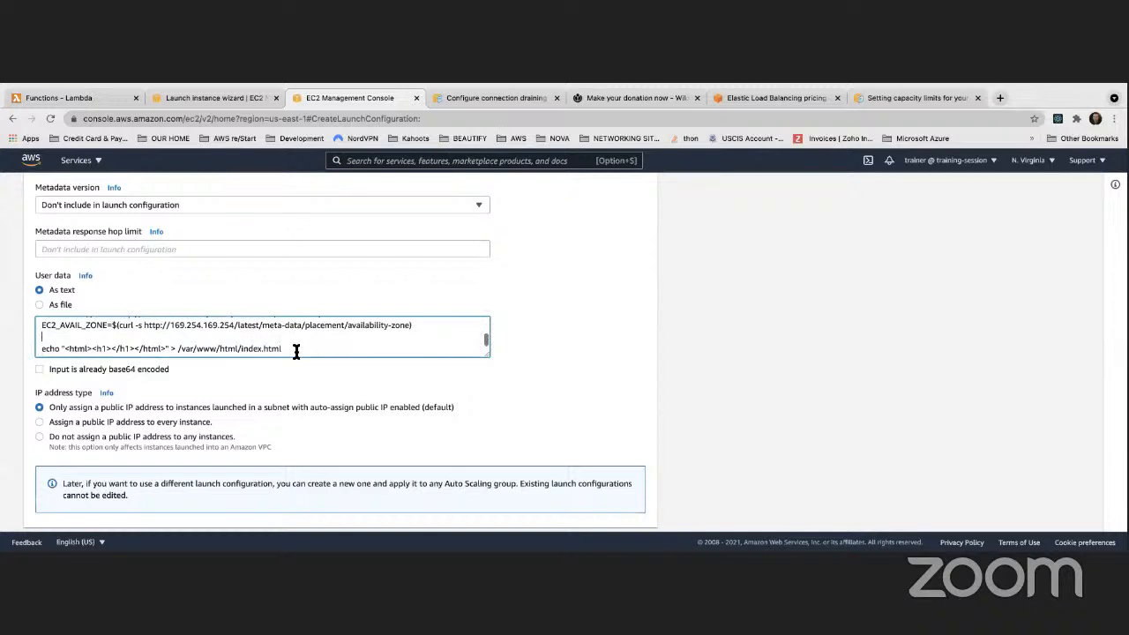
pyautogui.scroll(2, 291, 348)
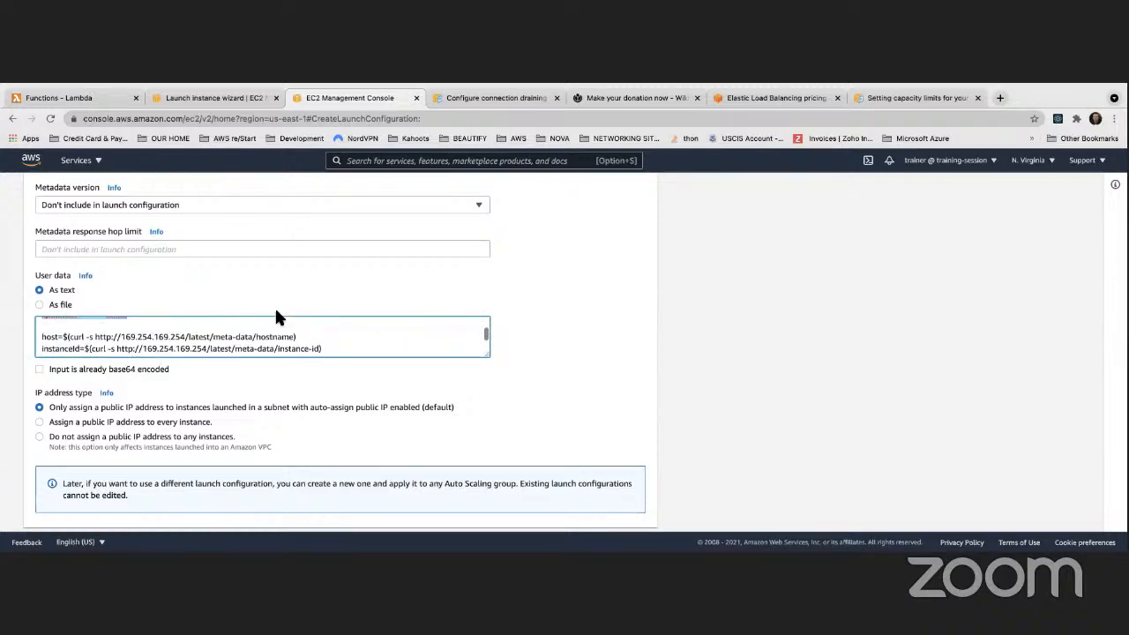
pyautogui.click(276, 310)
# Enlarge the user data box and put 'Instance ID: $instanceId' in the h1 heading
pyautogui.moveTo(490, 358); pyautogui.dragTo(577, 483)
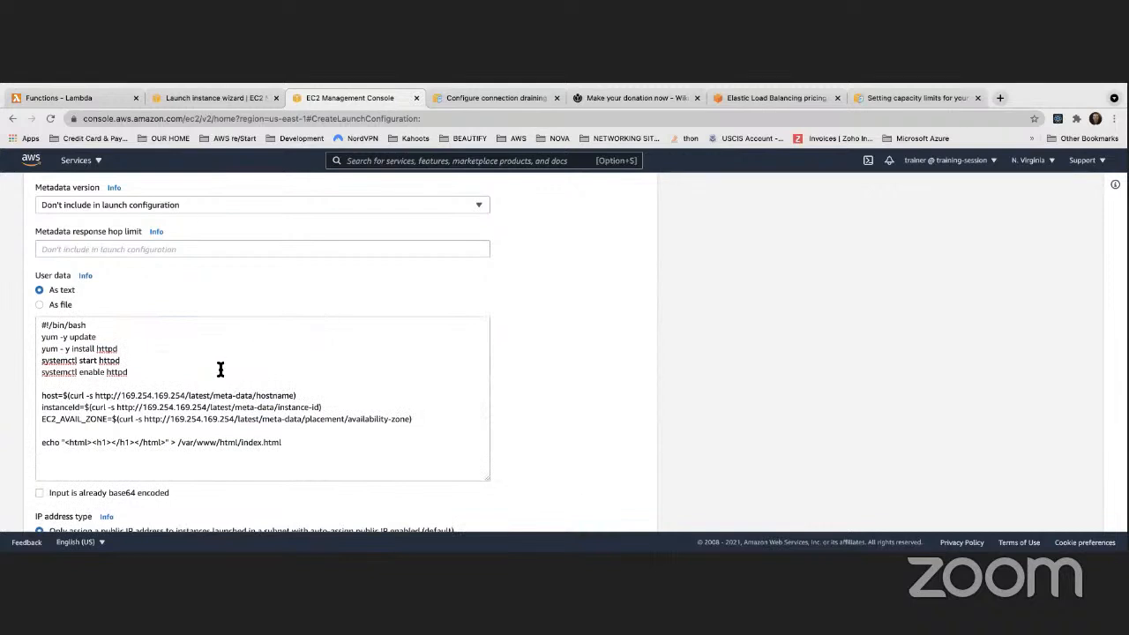
pyautogui.scroll(-1, 221, 370)
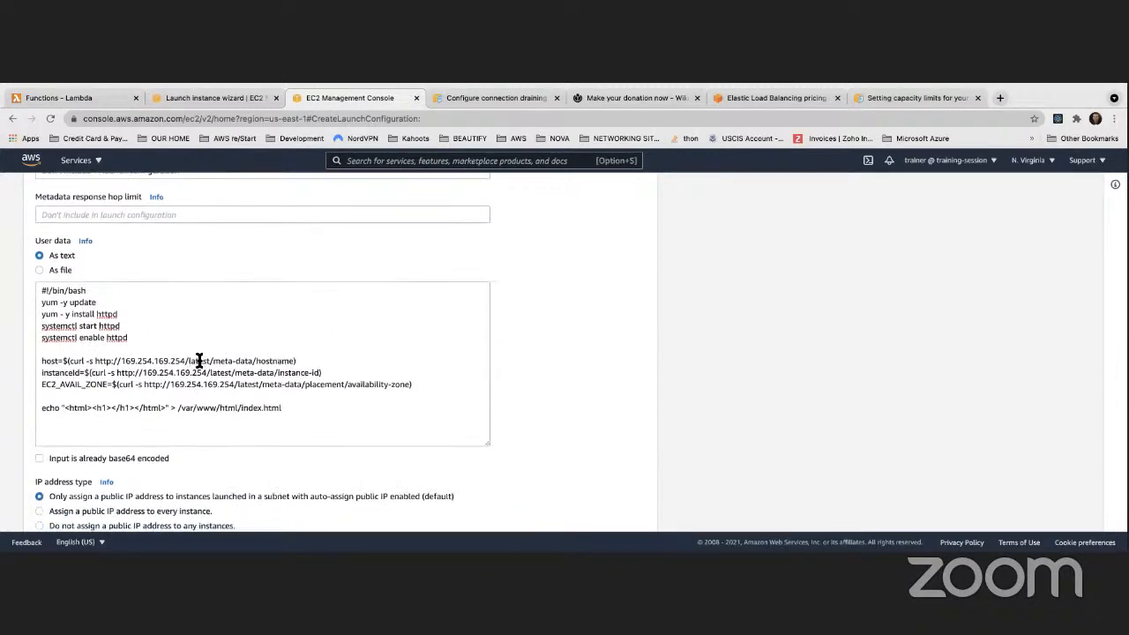
pyautogui.click(183, 412)
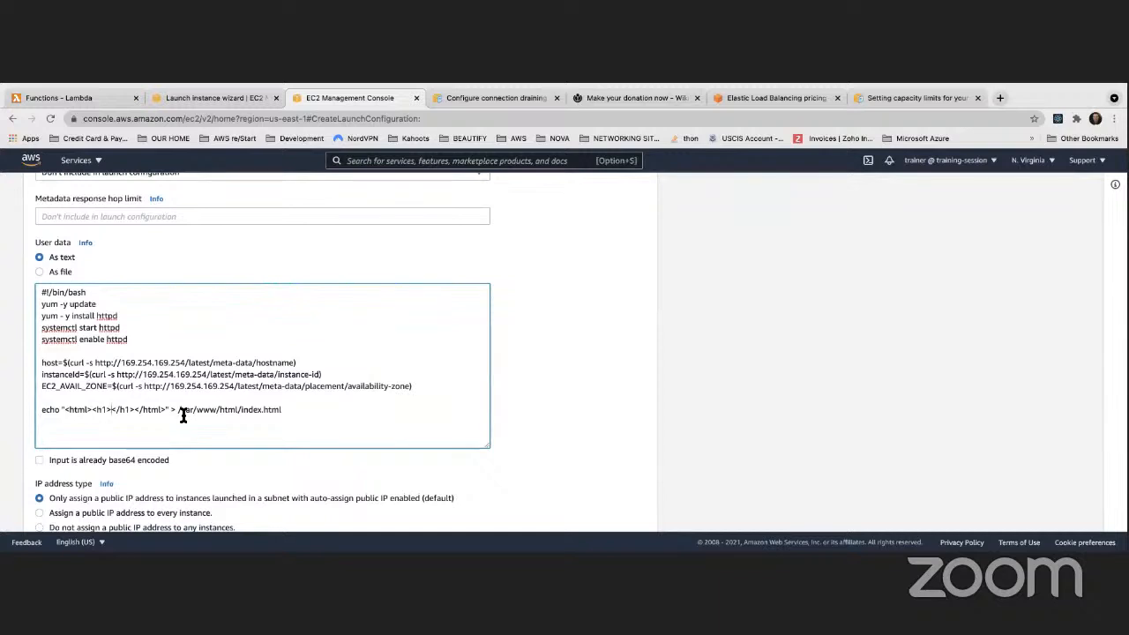
pyautogui.write('Instance ')
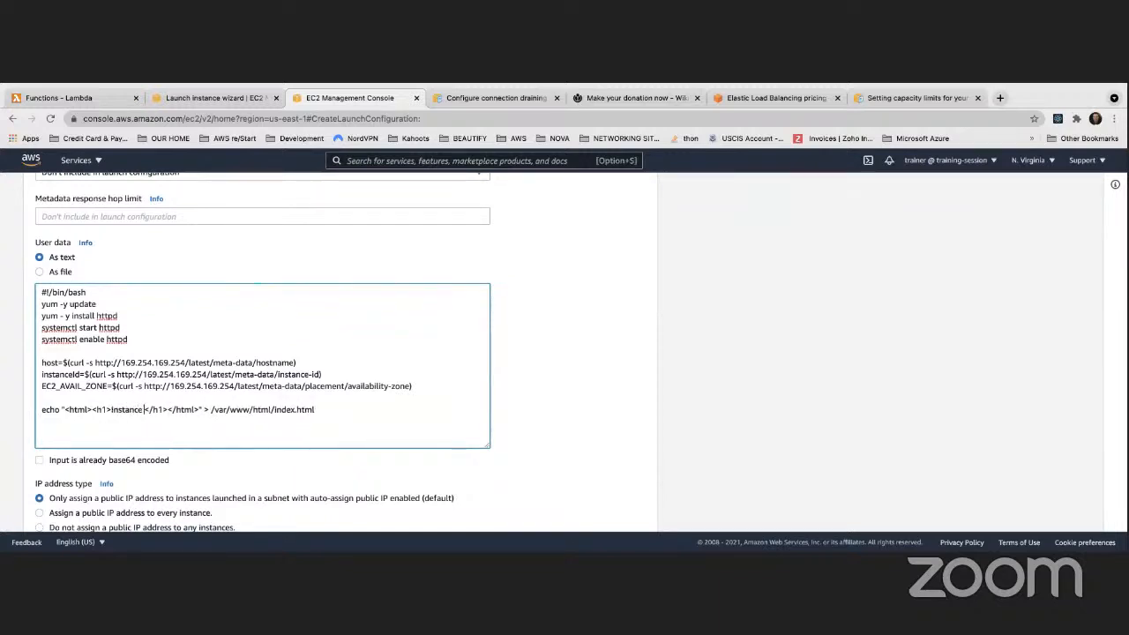
pyautogui.write('ID')
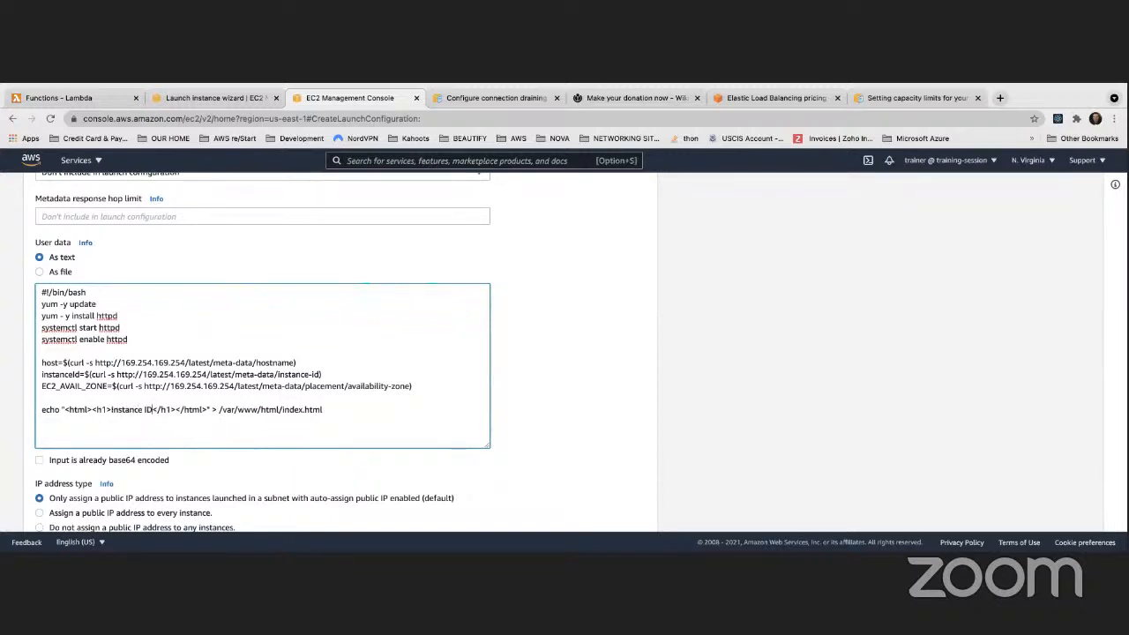
pyautogui.write(': $instanc')
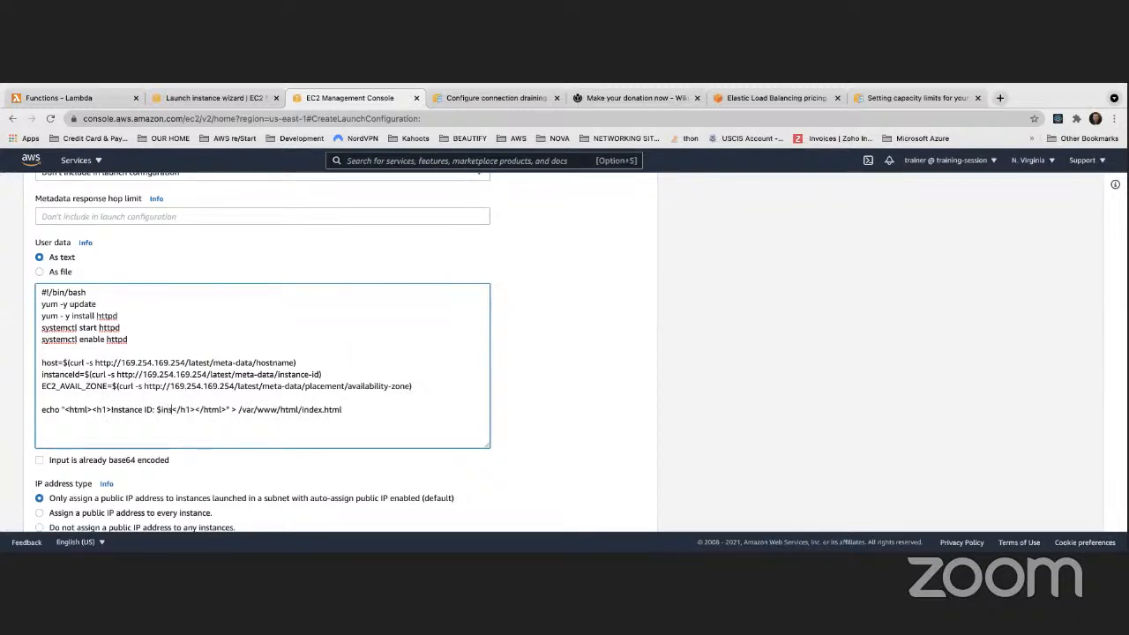
pyautogui.write('e-i')
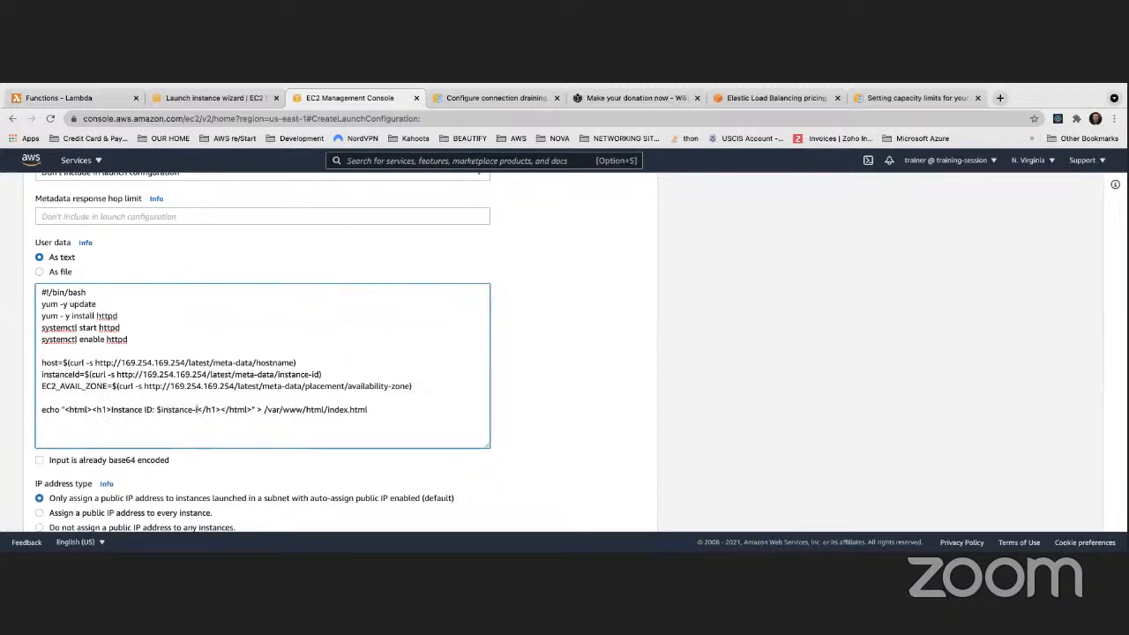
pyautogui.press('BackSpace')
pyautogui.press('BackSpace')
pyautogui.write('Id')
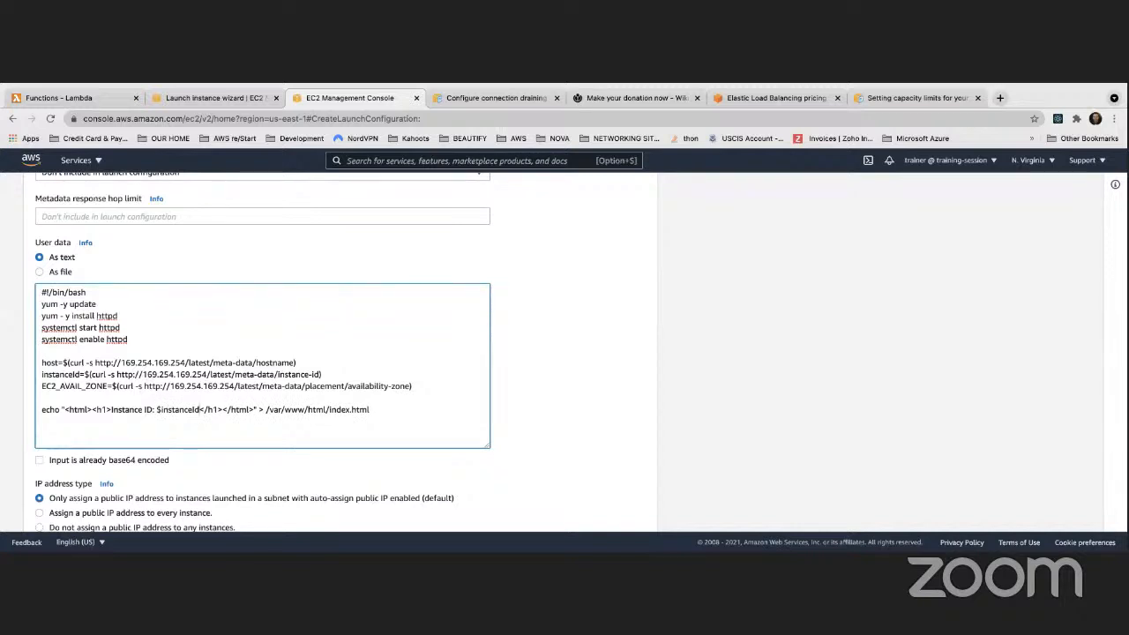
# Add 'Host: $host' and an h3 'Availability Zone: $EC2_AVAIL_ZONE' to the echo line
pyautogui.click(228, 410)
pyautogui.write('<h2></')
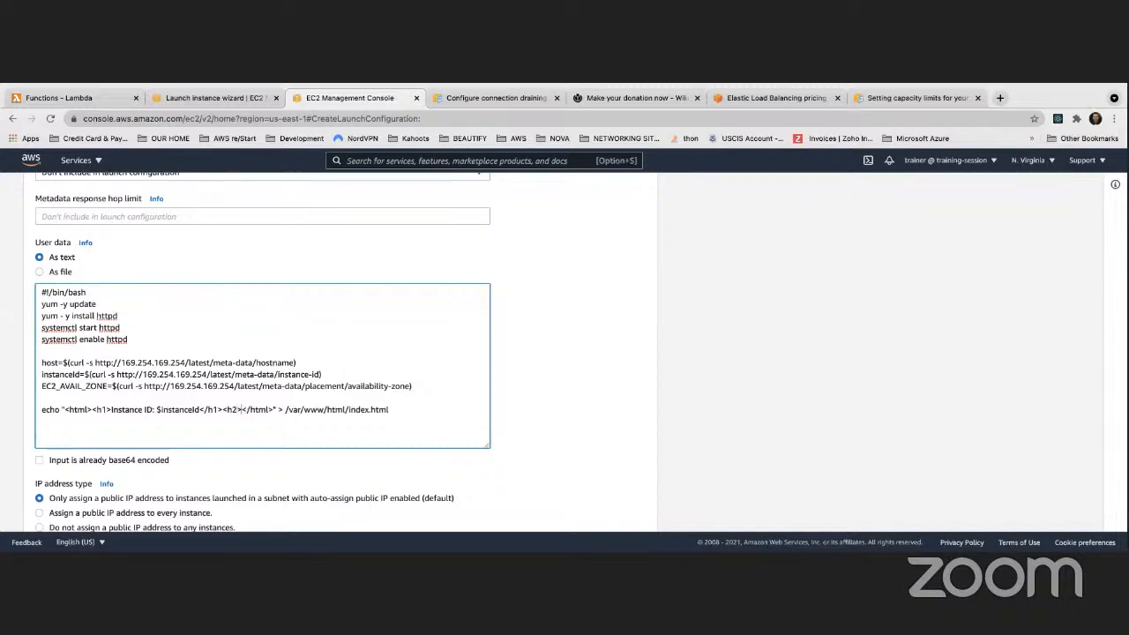
pyautogui.write('h2></h')
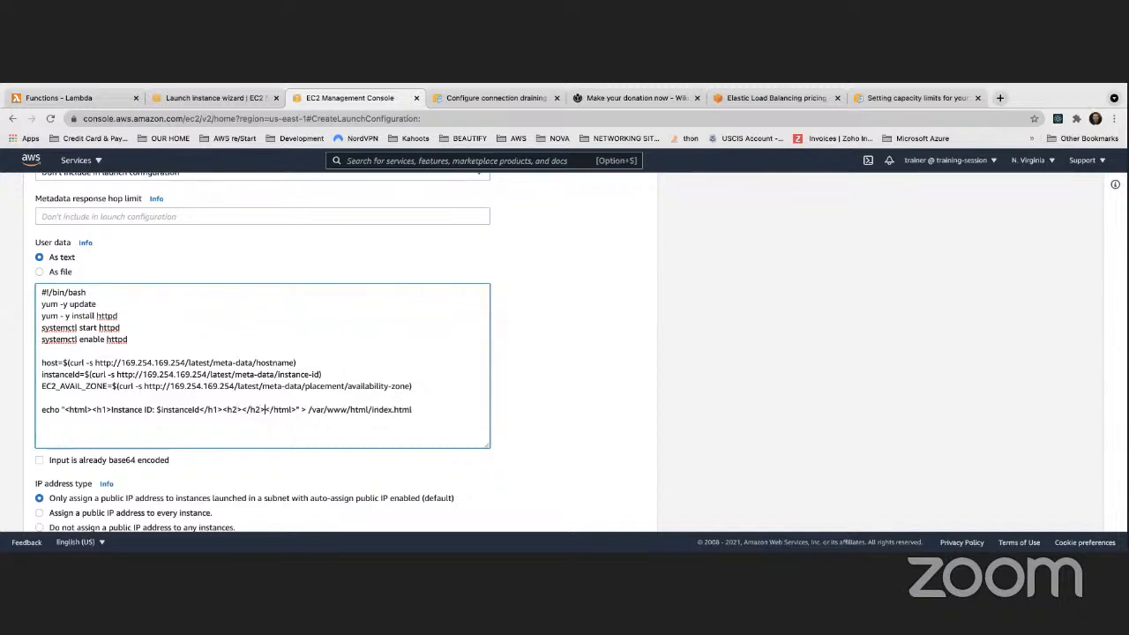
pyautogui.write('Host')
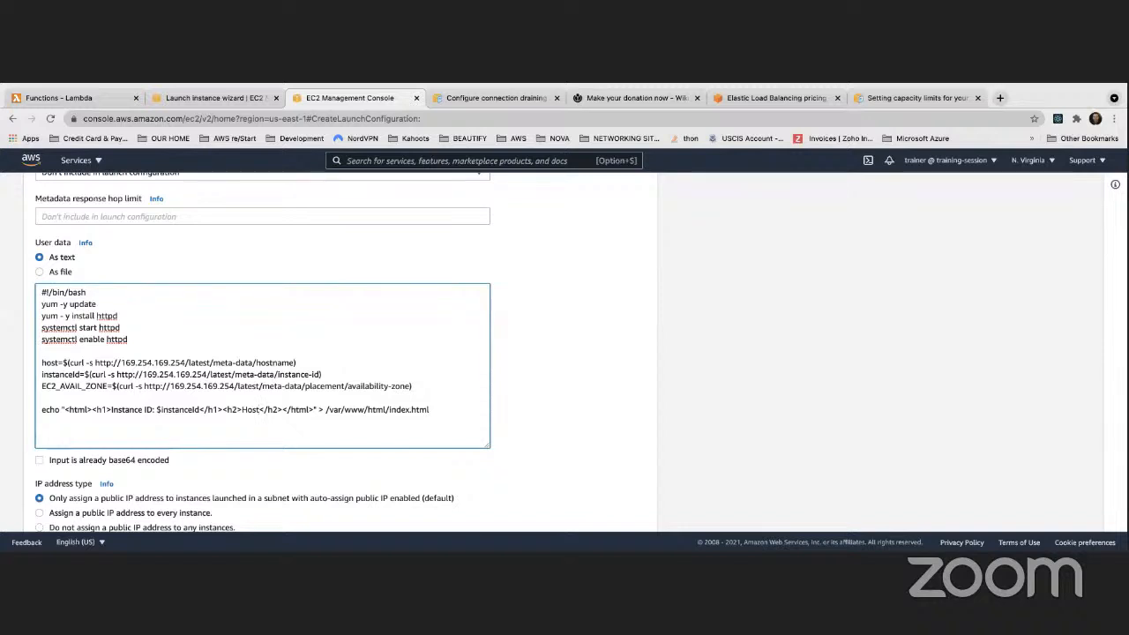
pyautogui.write(': $host')
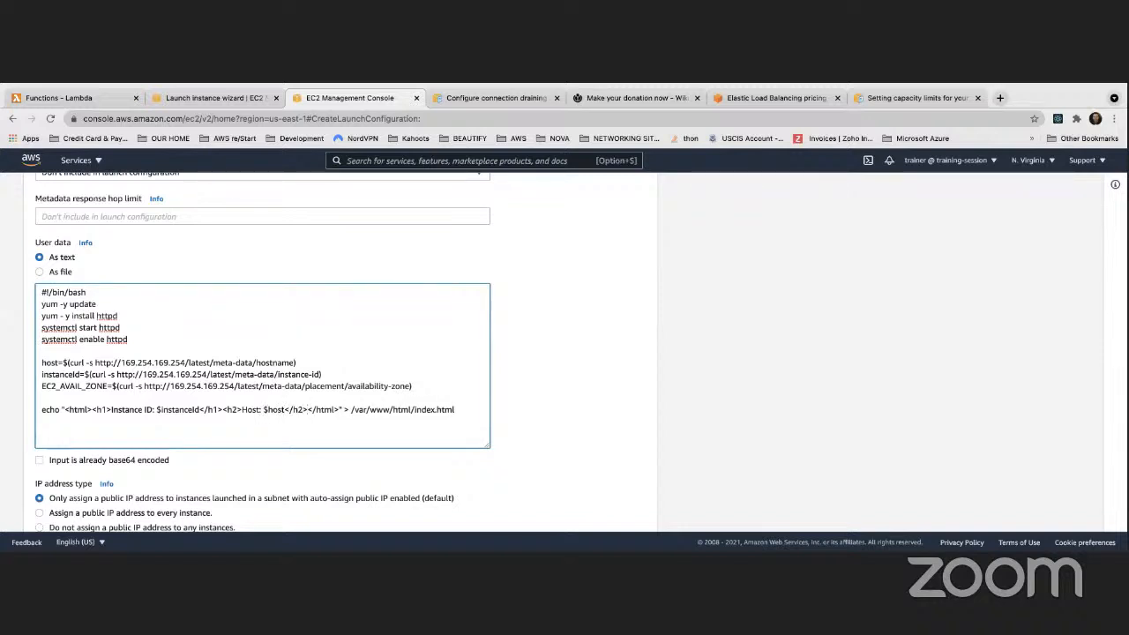
pyautogui.write('<h3>')
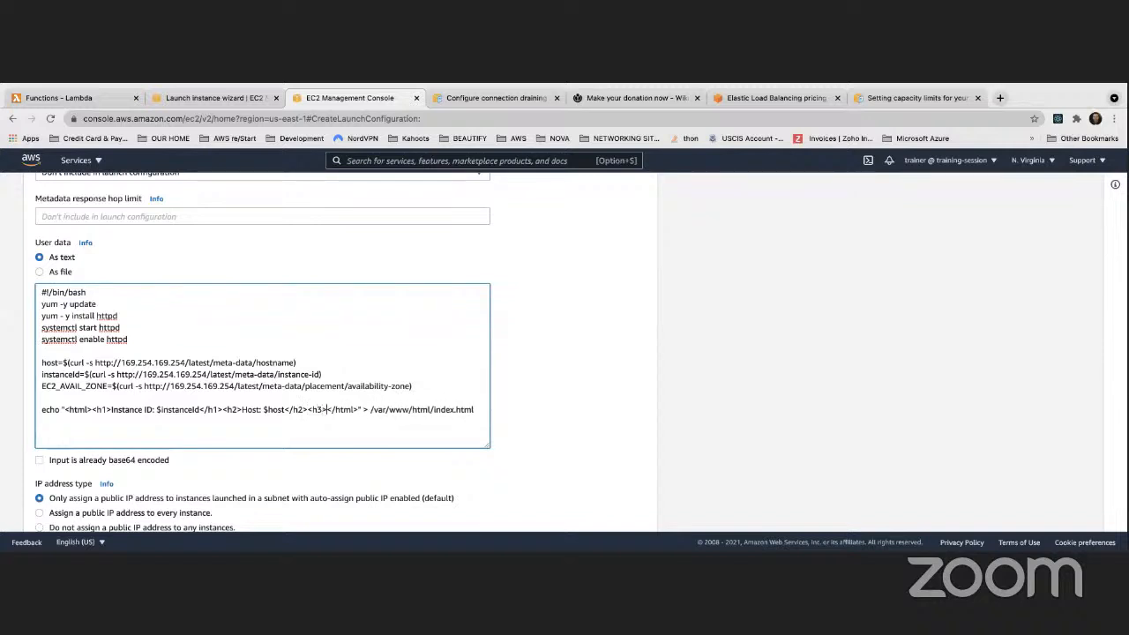
pyautogui.write('</h3>')
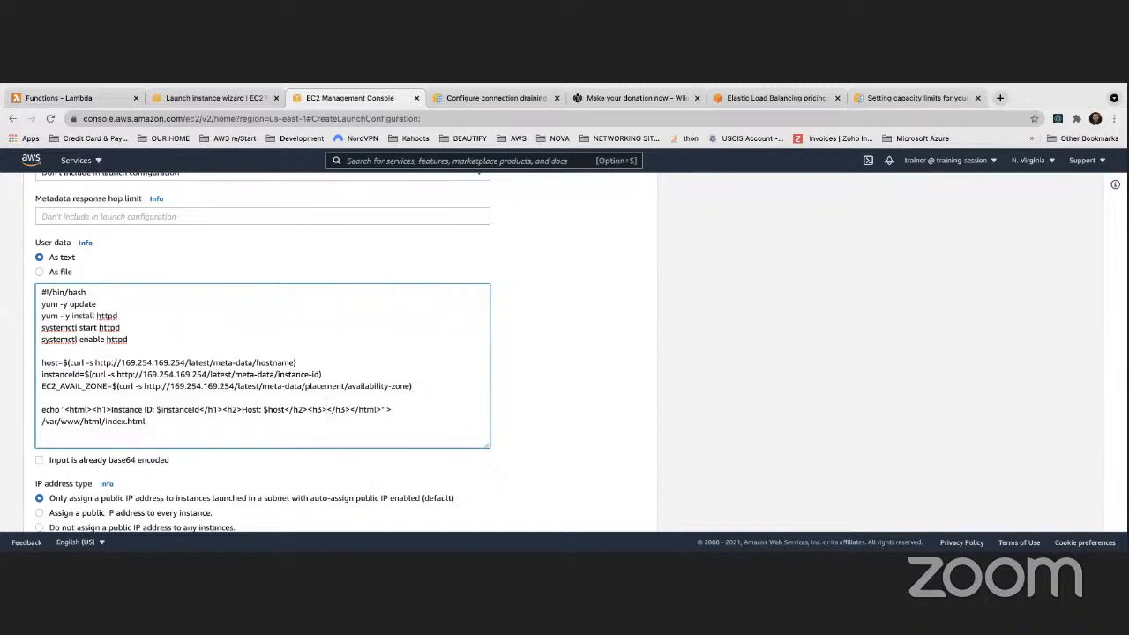
pyautogui.press('Left')
pyautogui.press('Left')
pyautogui.press('Left')
pyautogui.press('Left')
pyautogui.press('Left')
pyautogui.write('Availability Zone:')
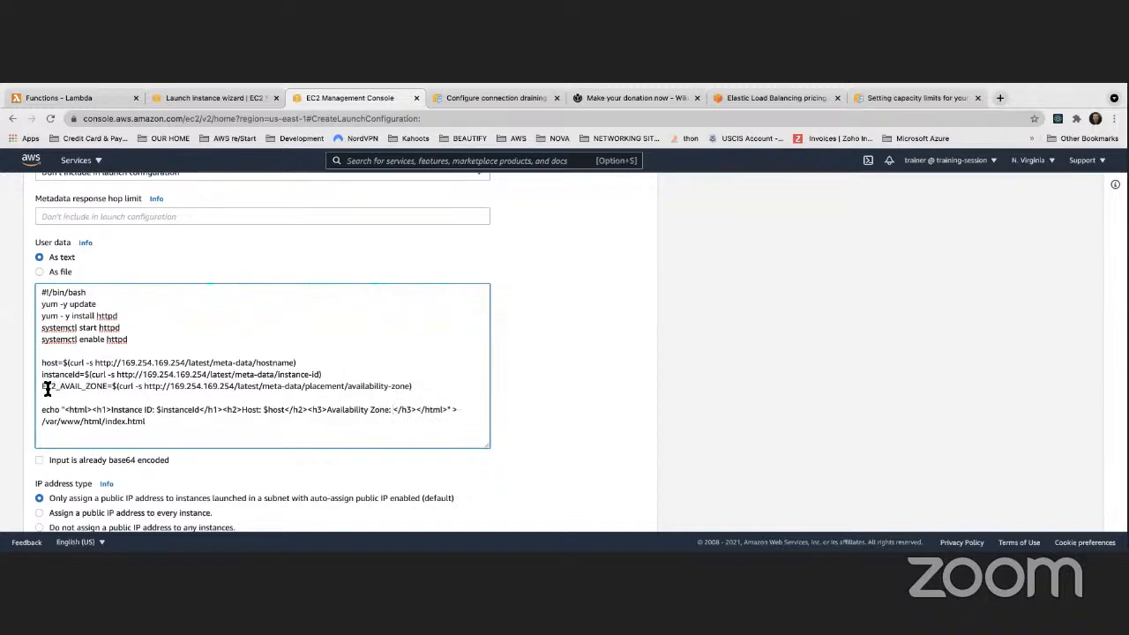
pyautogui.moveTo(42, 386); pyautogui.dragTo(107, 388)
pyautogui.hotkey('ctrl', 'c')
pyautogui.click(389, 412)
pyautogui.write('$')
pyautogui.hotkey('ctrl', 'v')
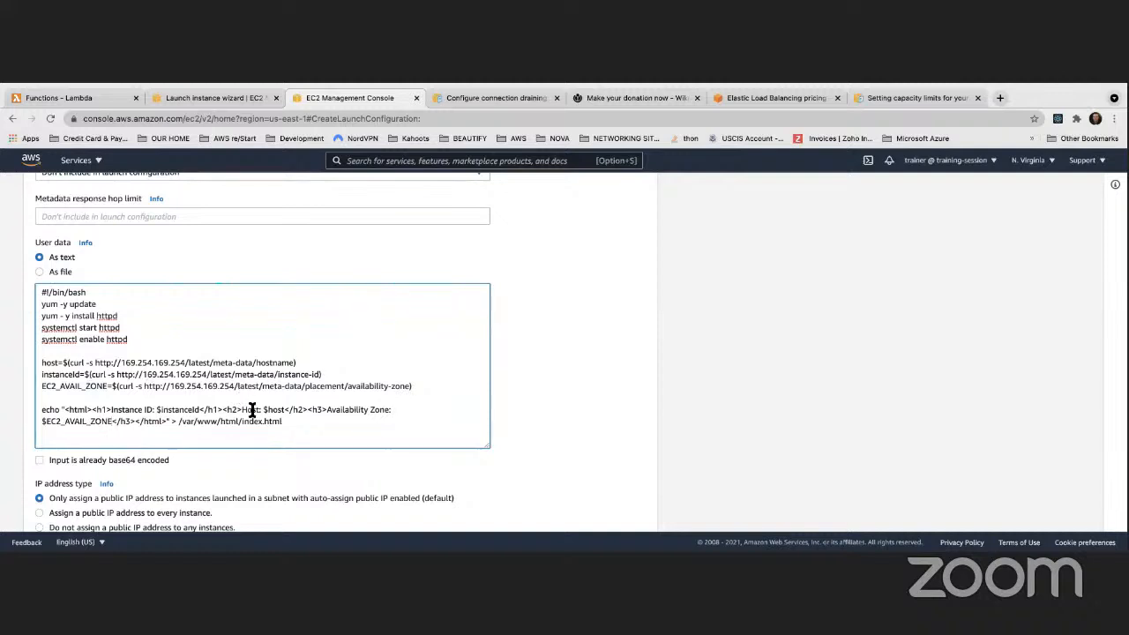
# Copy the whole script and fix the '>' redirect before /var/www/html/index.html
pyautogui.scroll(-1, 310, 402)
pyautogui.moveTo(309, 402); pyautogui.dragTo(24, 287)
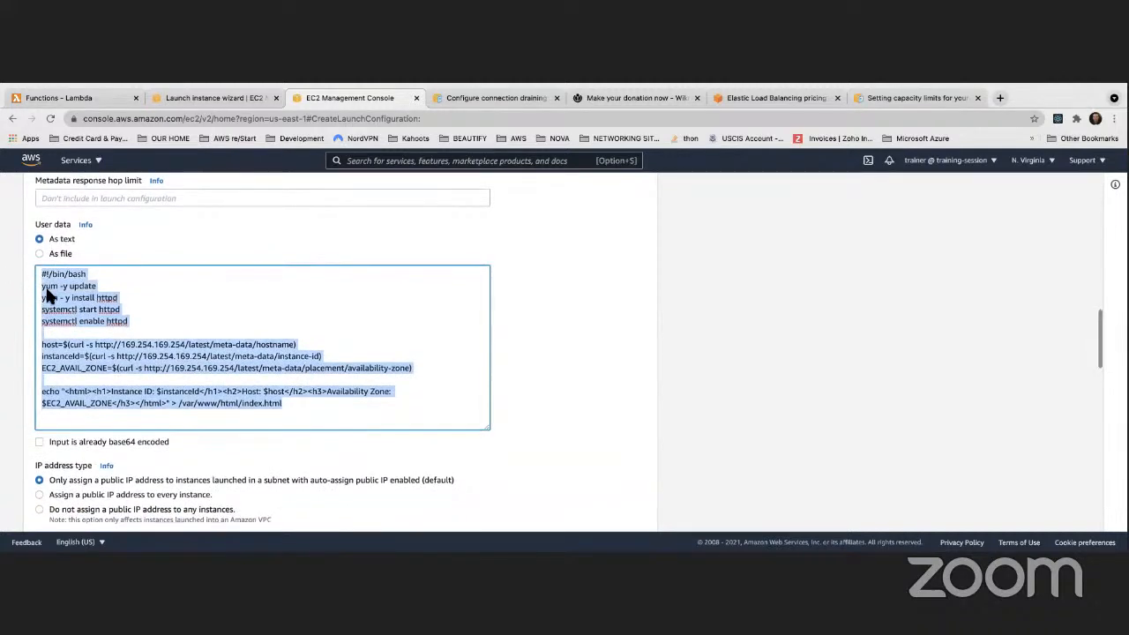
pyautogui.press('super+Tab')
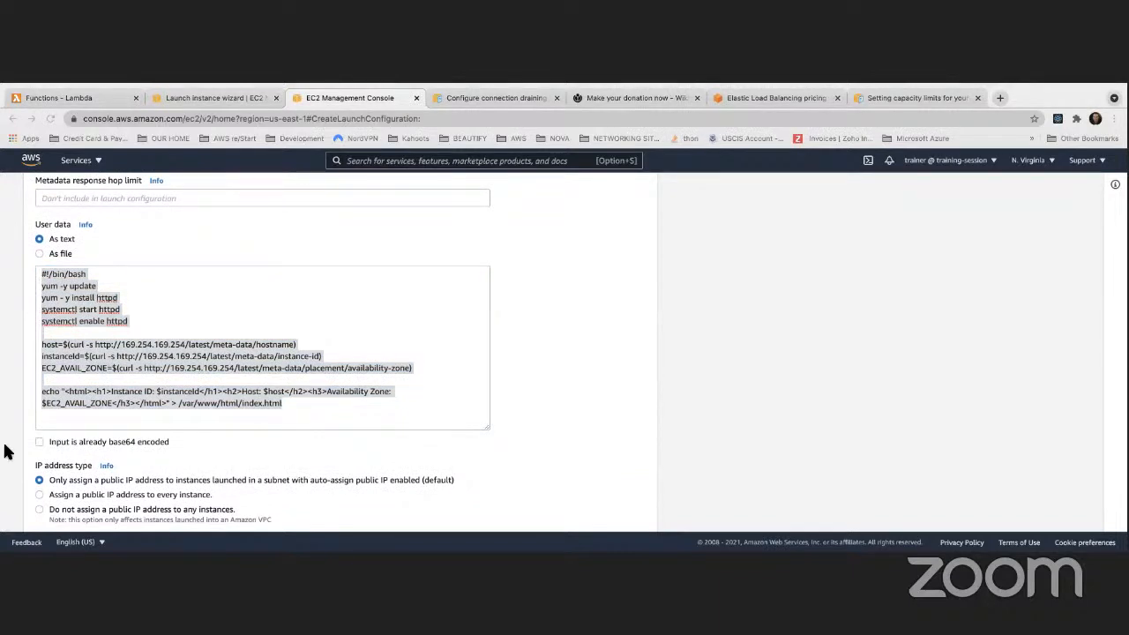
pyautogui.click(120, 404)
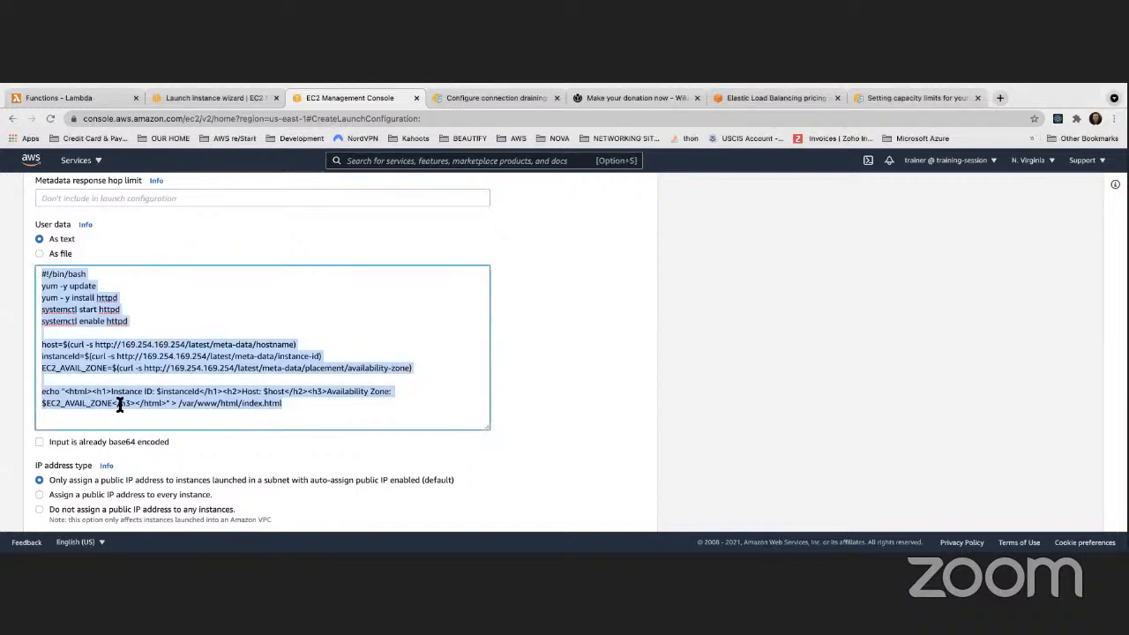
pyautogui.click(136, 403)
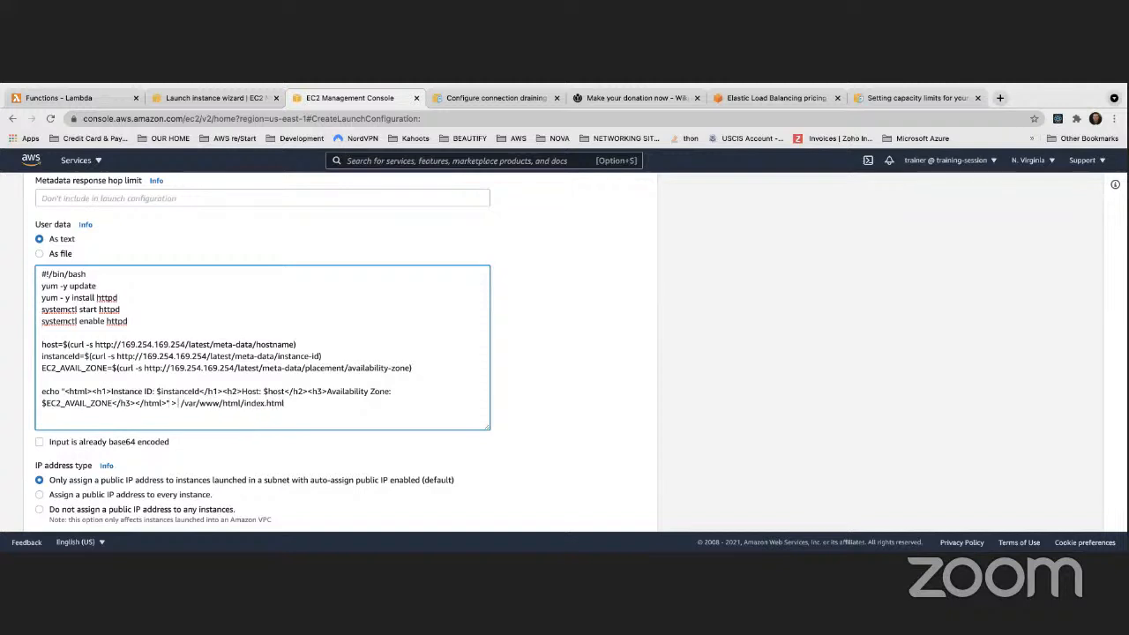
pyautogui.press('BackSpace')
pyautogui.press('BackSpace')
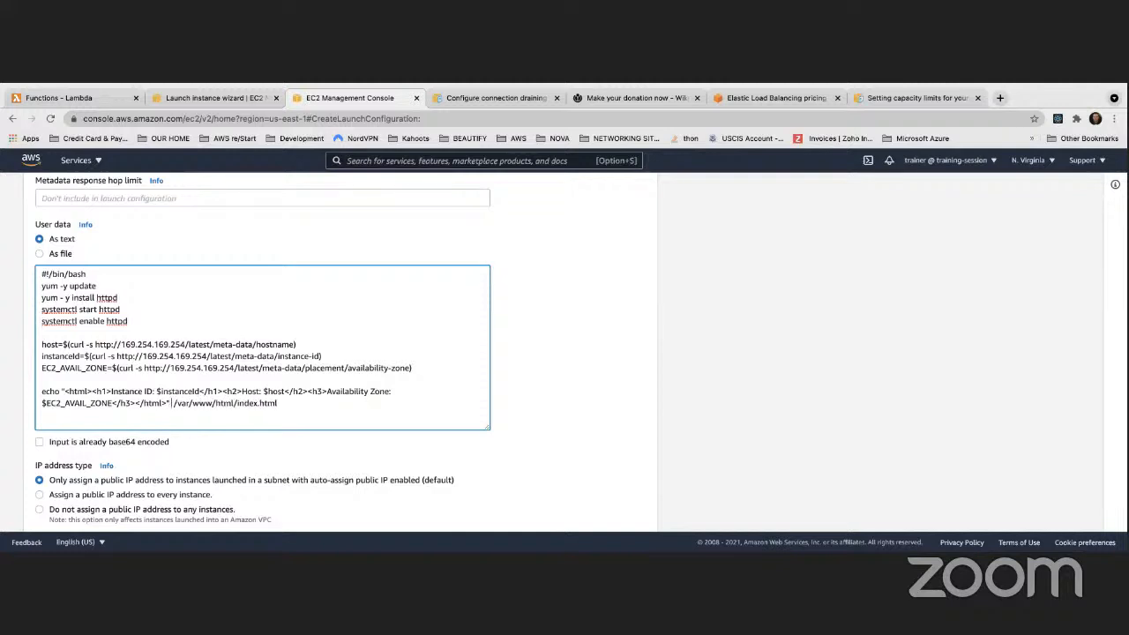
pyautogui.press('BackSpace')
pyautogui.write('>')
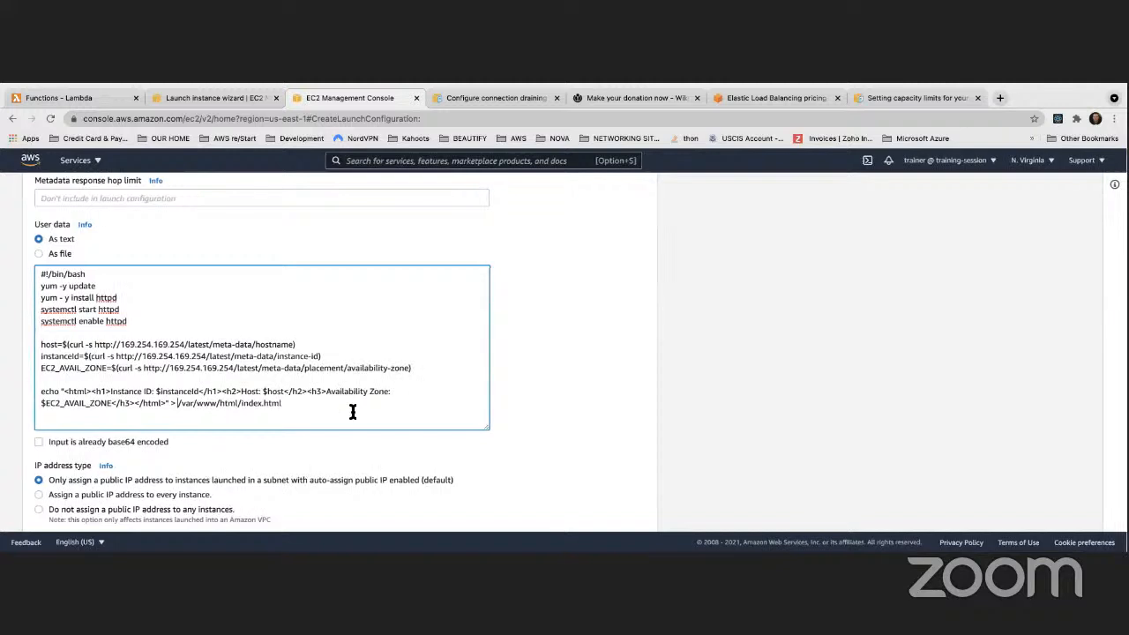
pyautogui.click(598, 396)
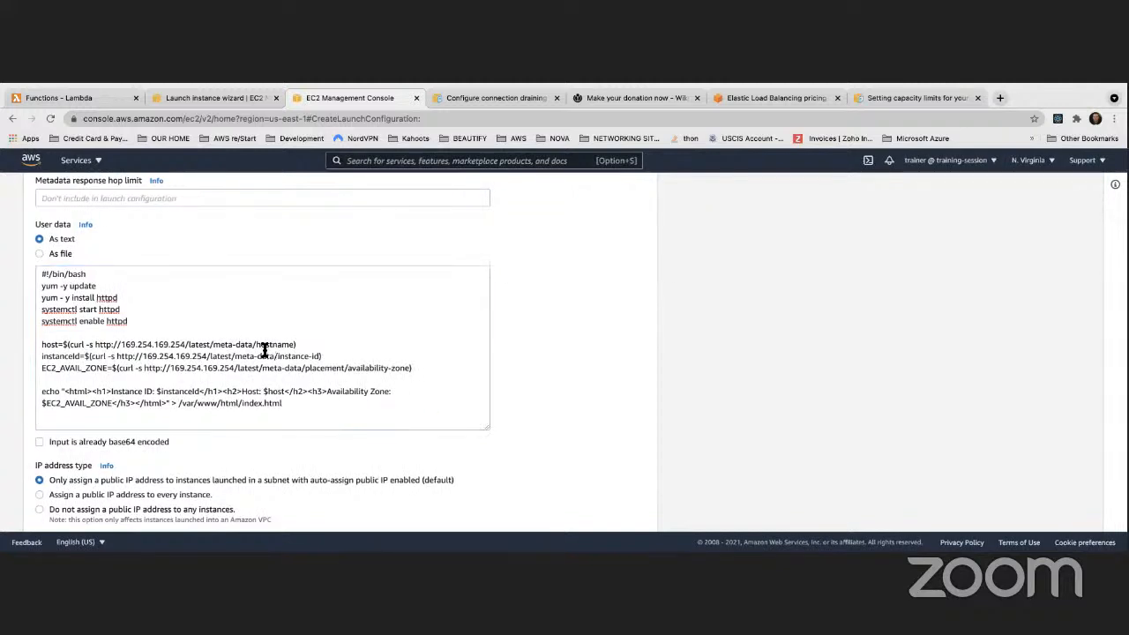
# Choose to assign a public IP address to every instance
pyautogui.scroll(-2, 229, 345)
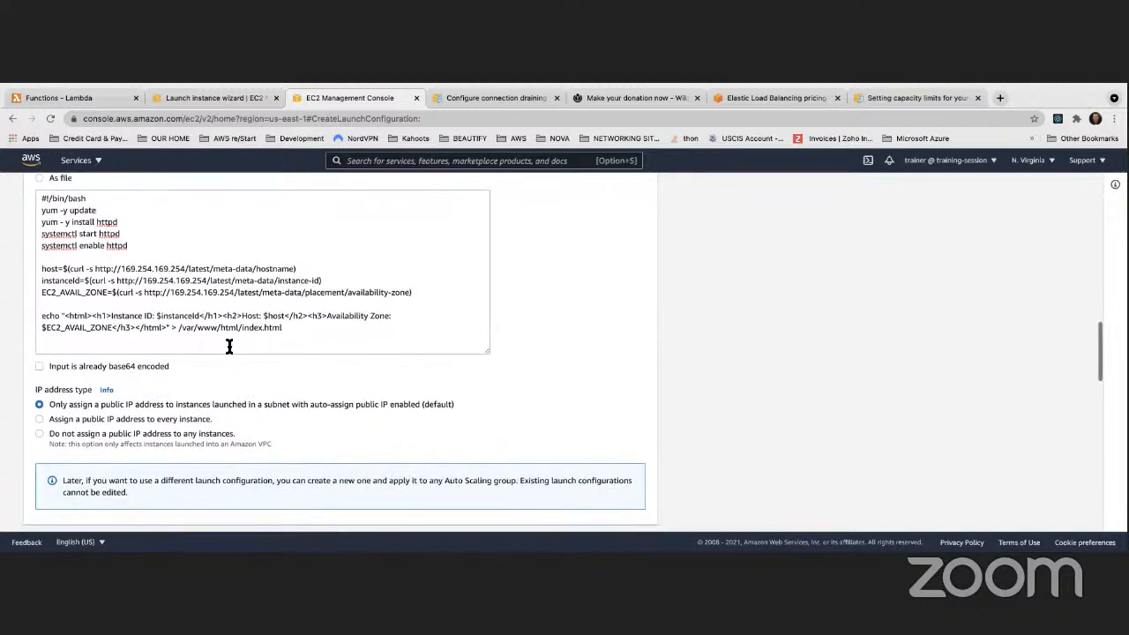
pyautogui.scroll(-1, 227, 350)
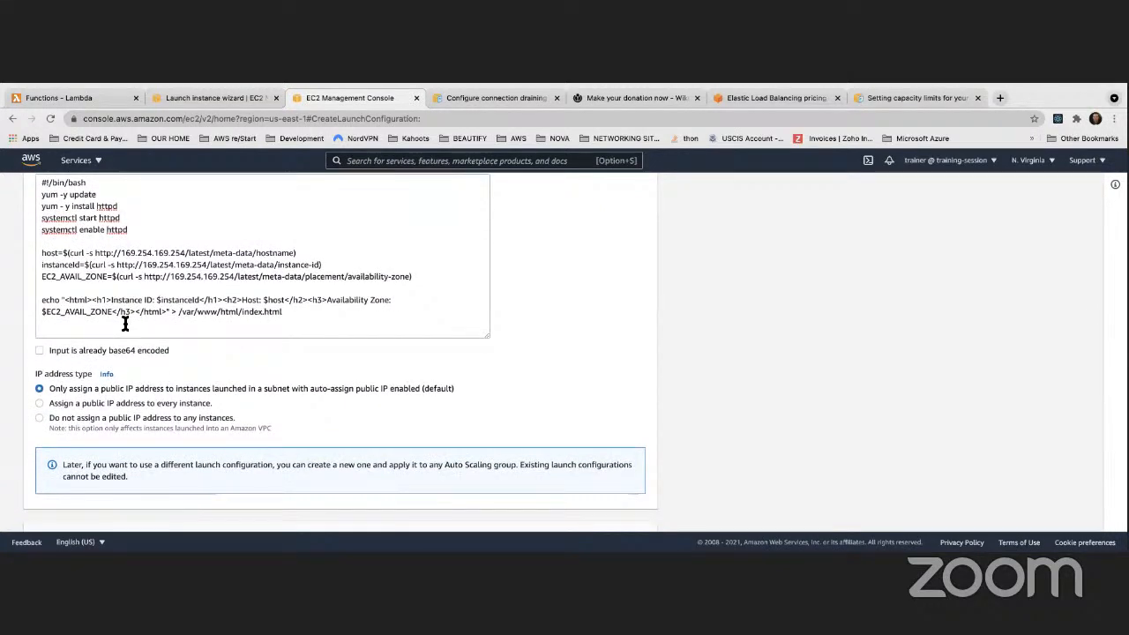
pyautogui.scroll(-2, 124, 325)
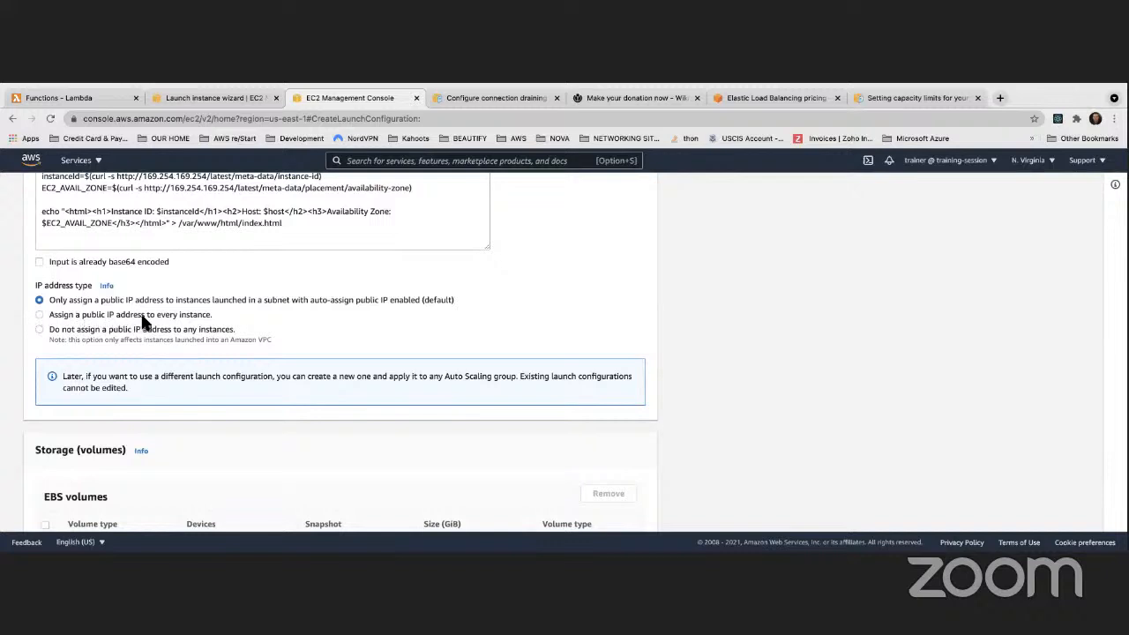
pyautogui.click(38, 315)
# Use the existing key pair Cohort3KeyPair and create the launch configuration
pyautogui.scroll(-2, 255, 365)
pyautogui.scroll(2, 192, 360)
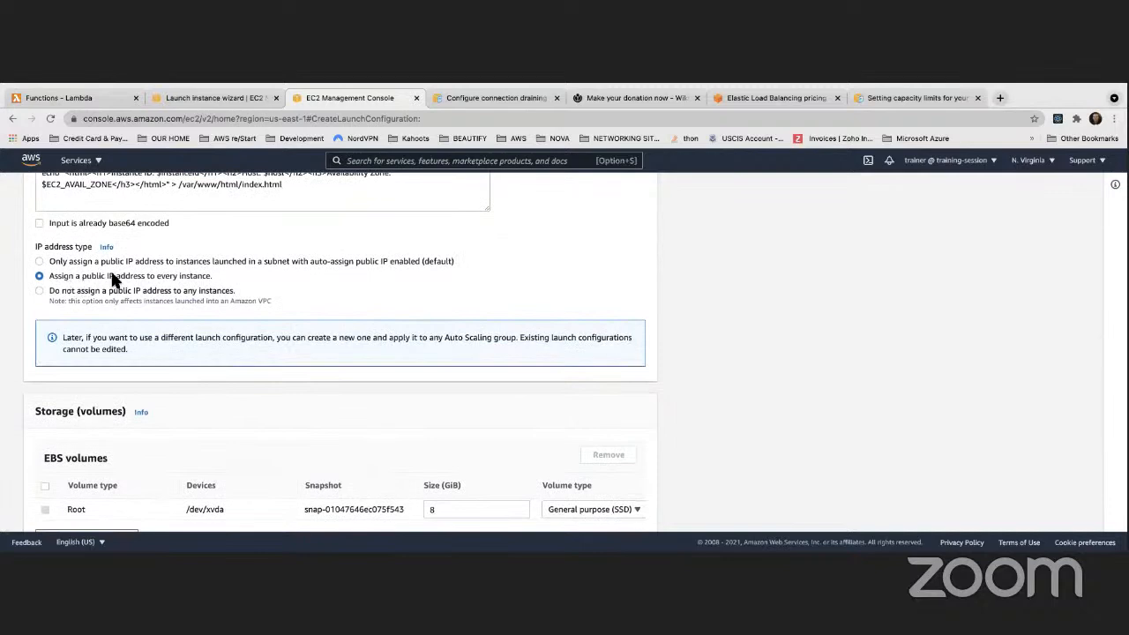
pyautogui.scroll(-8, 119, 333)
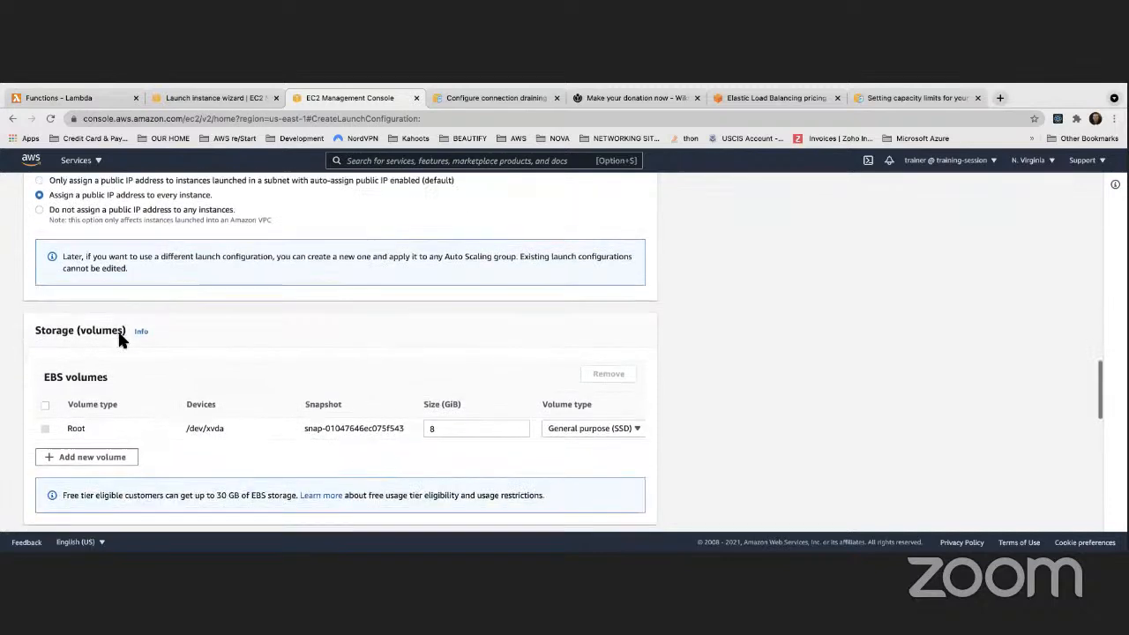
pyautogui.scroll(-5, 113, 337)
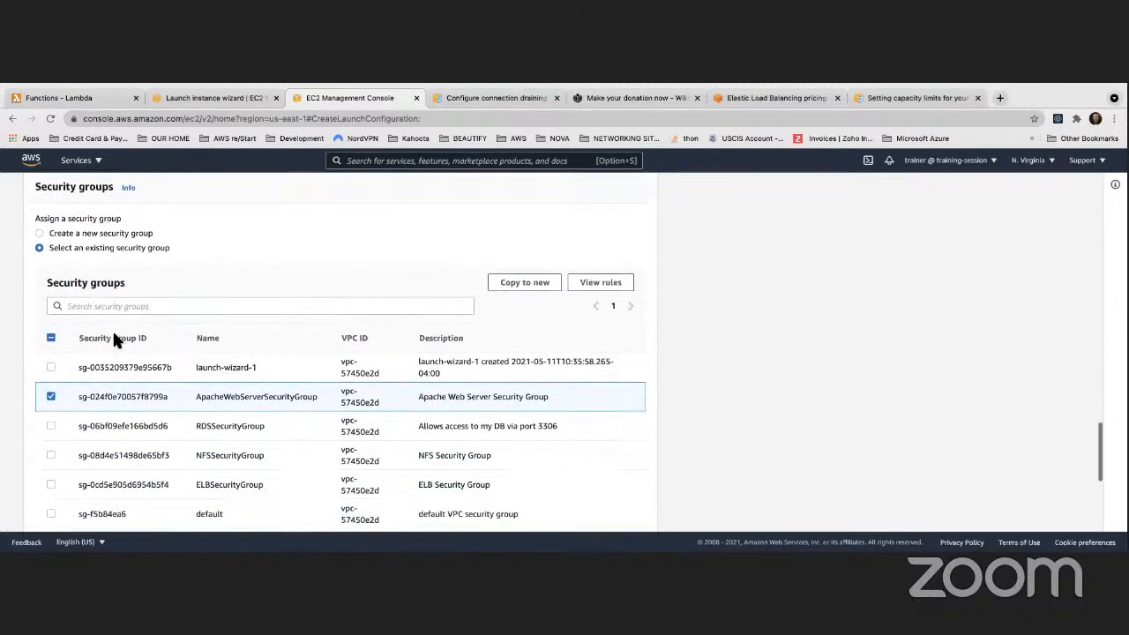
pyautogui.scroll(-1, 113, 338)
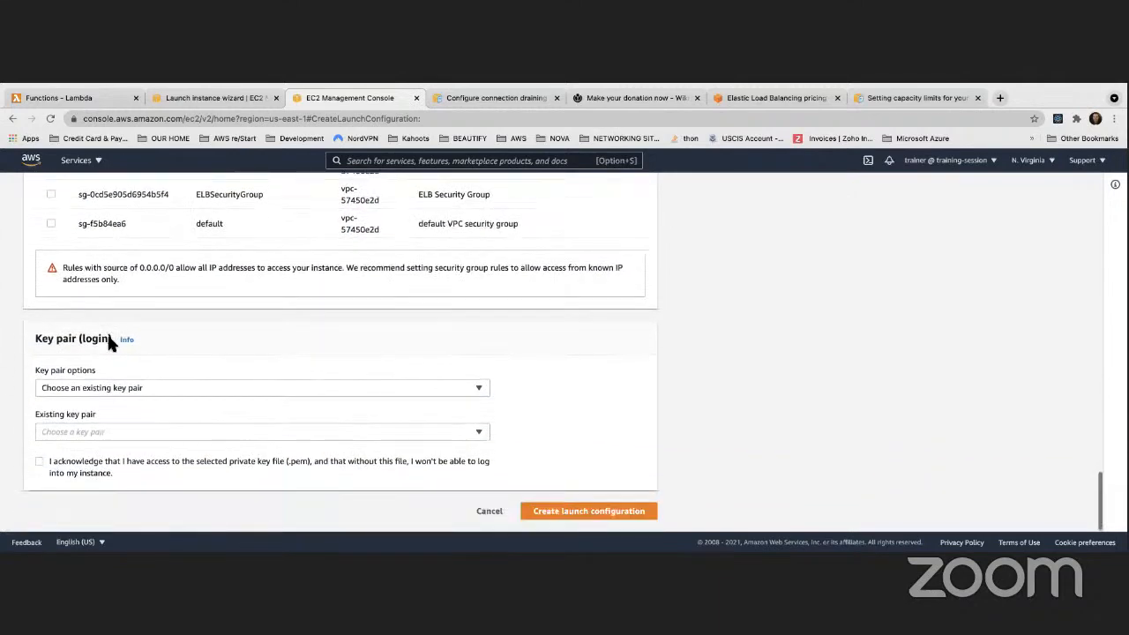
pyautogui.click(113, 388)
pyautogui.click(133, 364)
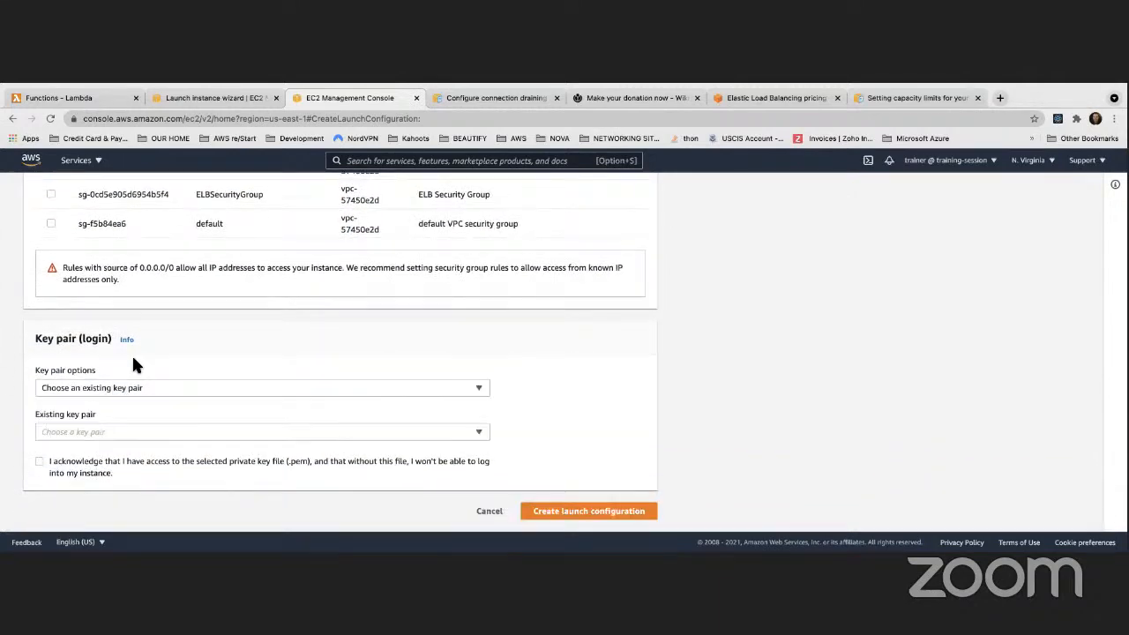
pyautogui.click(95, 431)
pyautogui.click(53, 451)
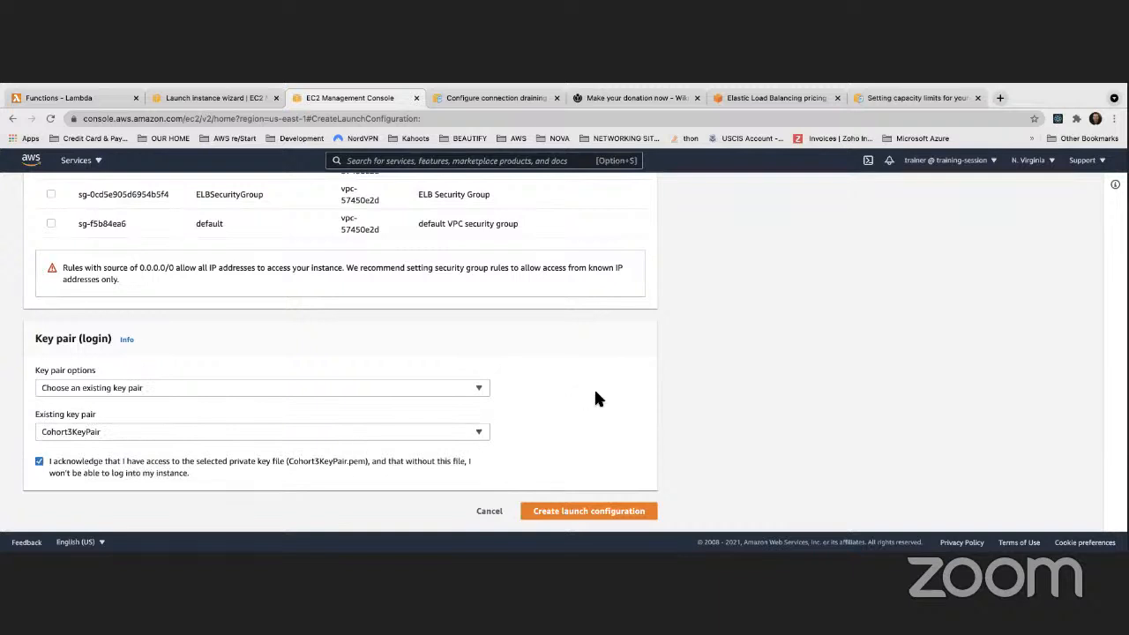
pyautogui.click(582, 511)
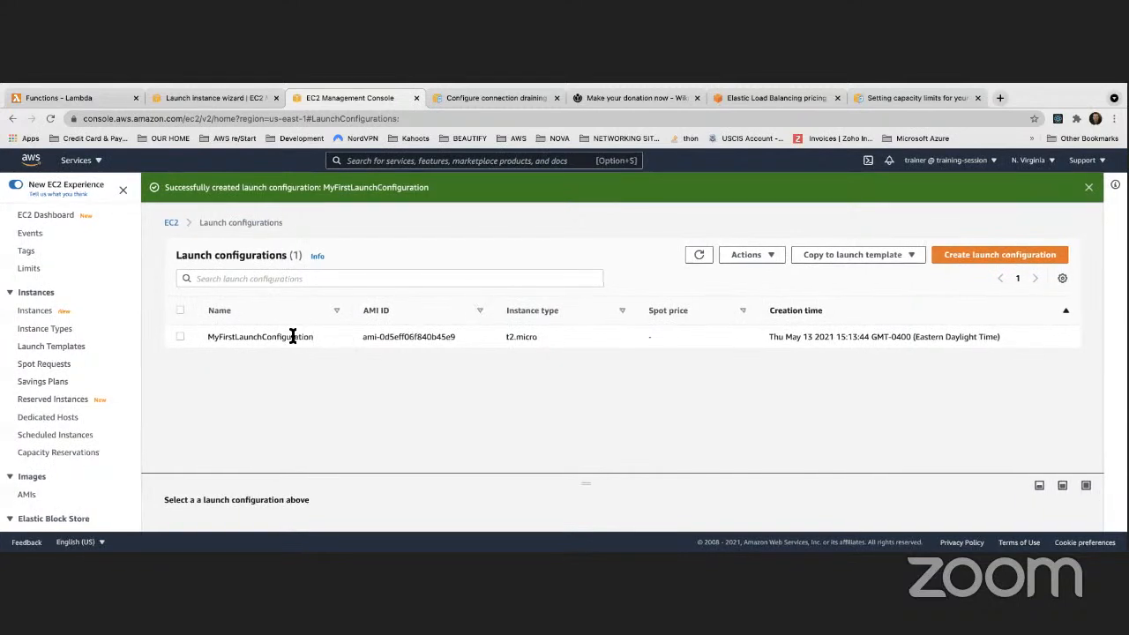
# Select MyFirstLaunchConfiguration and review its details and user data script
pyautogui.click(228, 337)
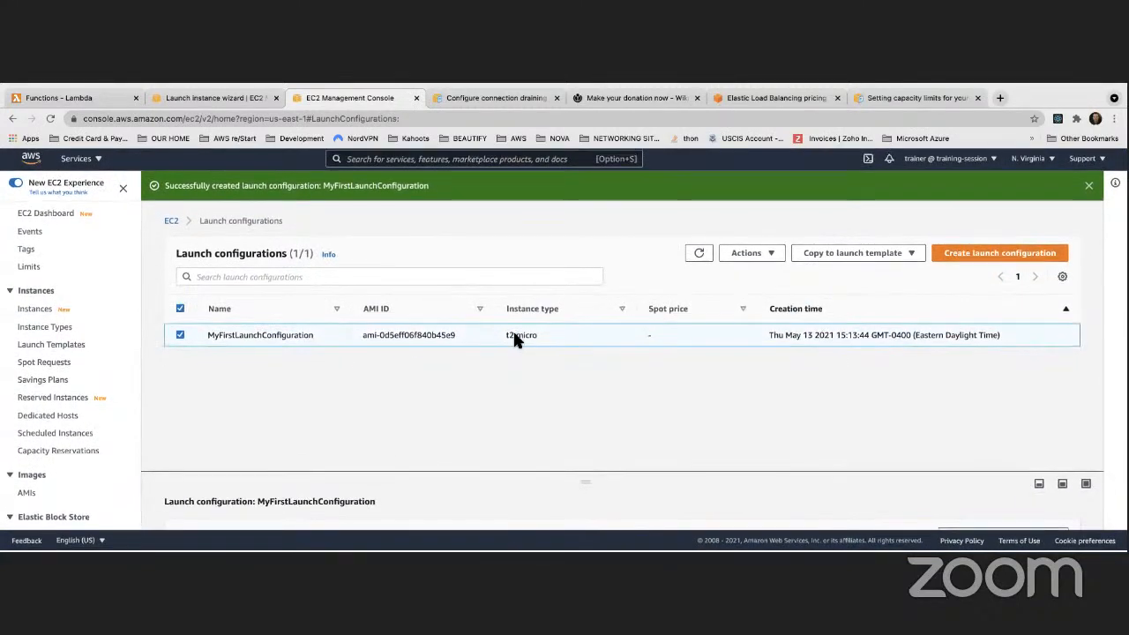
pyautogui.moveTo(444, 481); pyautogui.dragTo(433, 318)
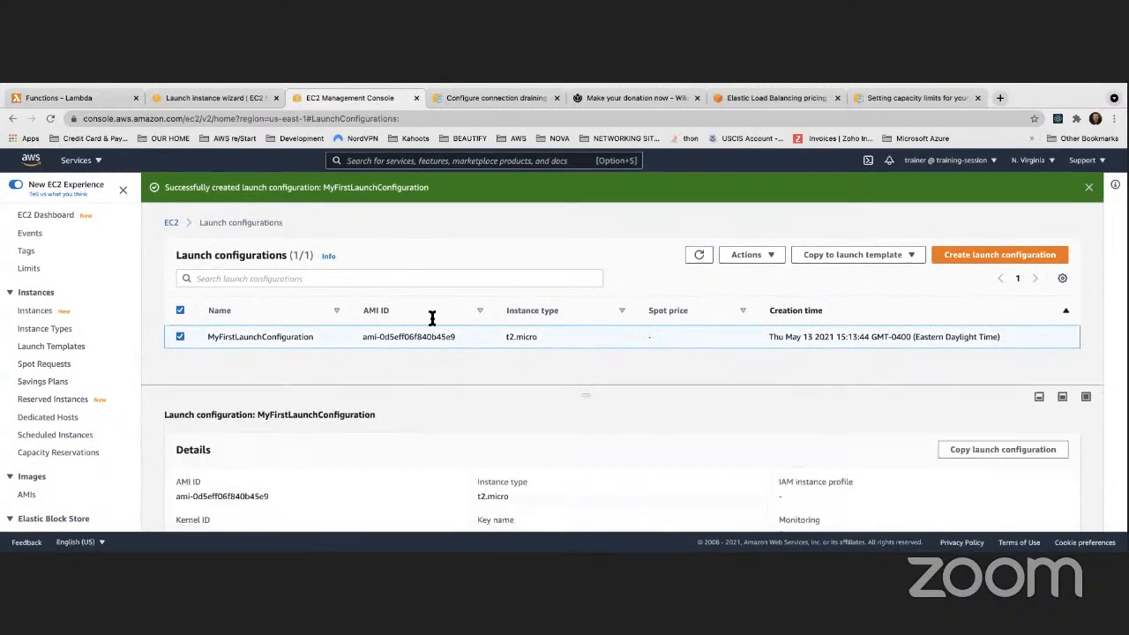
pyautogui.scroll(-3, 445, 457)
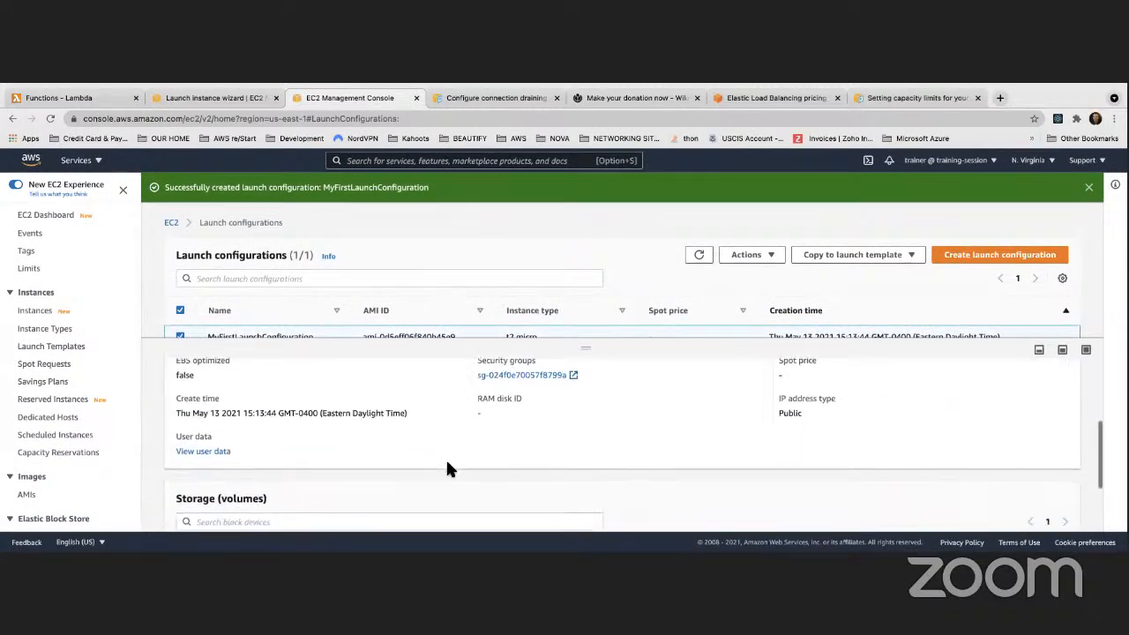
pyautogui.click(214, 420)
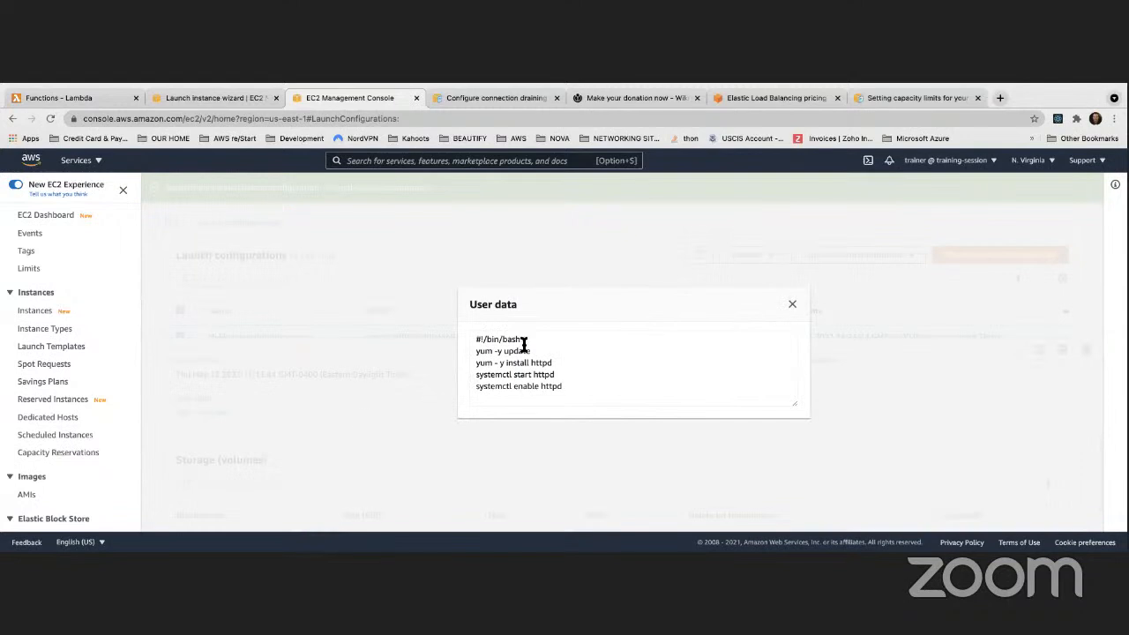
pyautogui.scroll(-5, 524, 344)
pyautogui.scroll(5, 531, 350)
pyautogui.click(792, 304)
# Go to the Auto Scaling Groups page from the sidebar
pyautogui.scroll(-1, 344, 362)
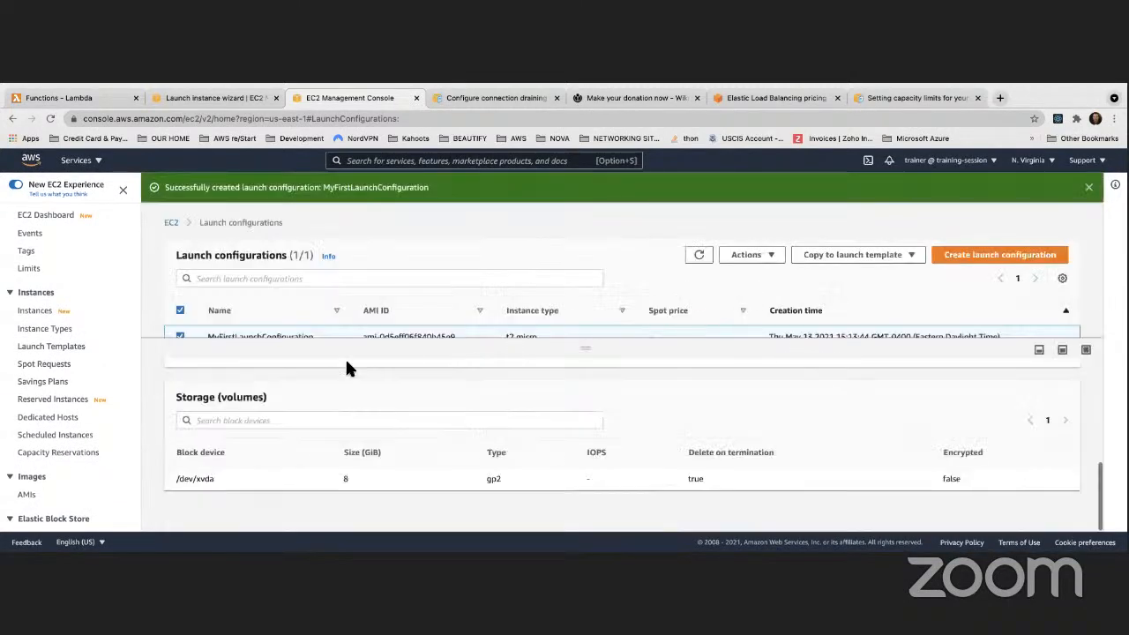
pyautogui.scroll(5, 339, 362)
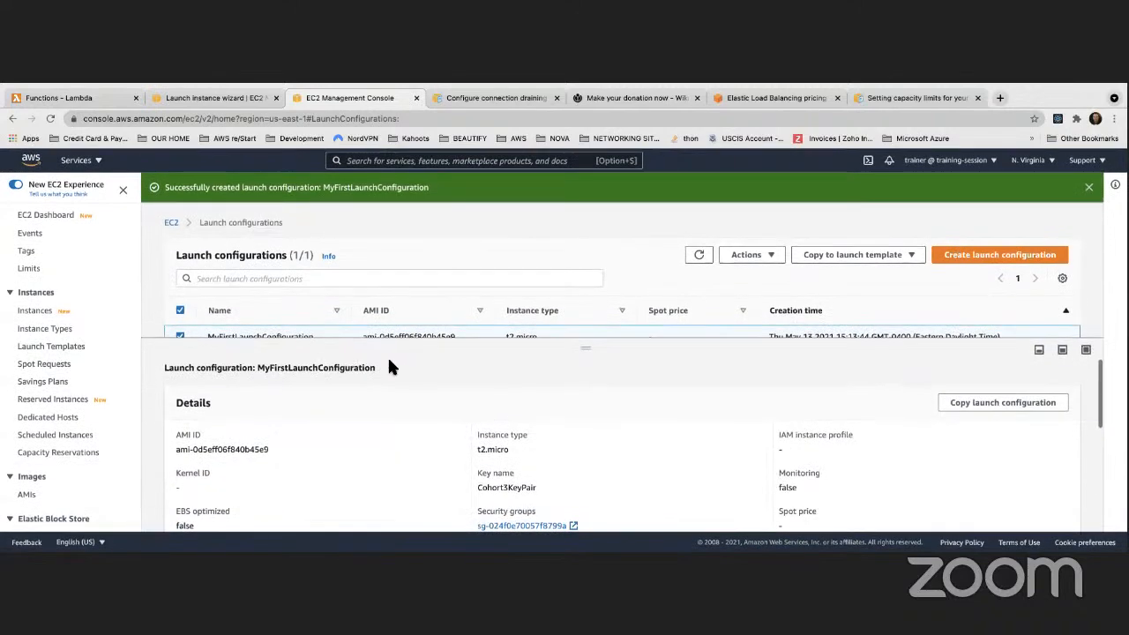
pyautogui.scroll(-4, 71, 360)
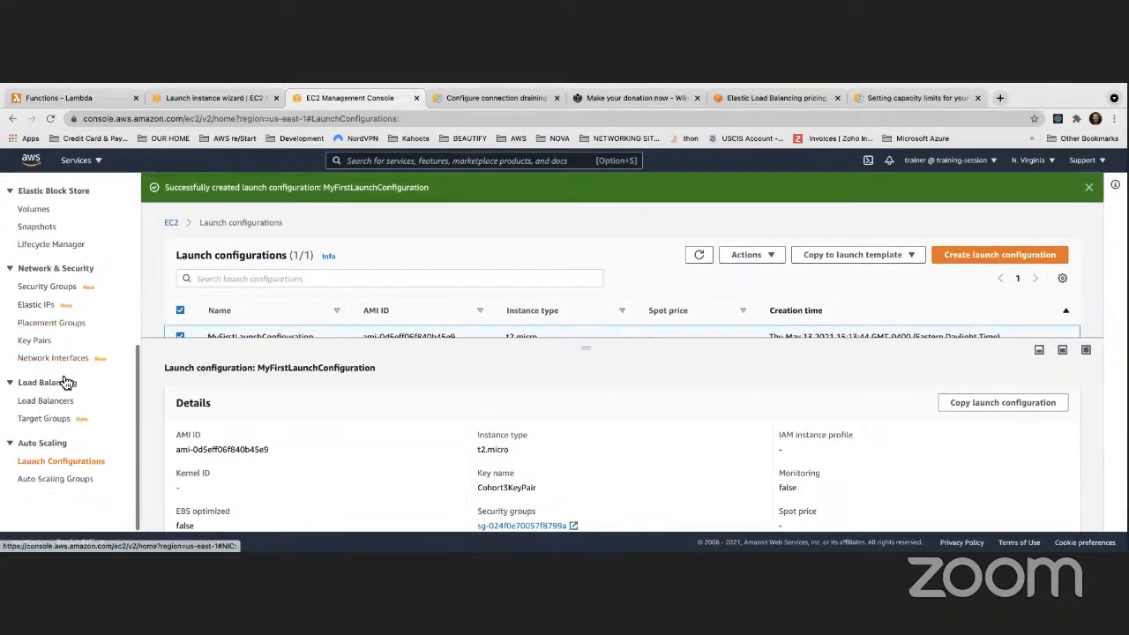
pyautogui.click(53, 480)
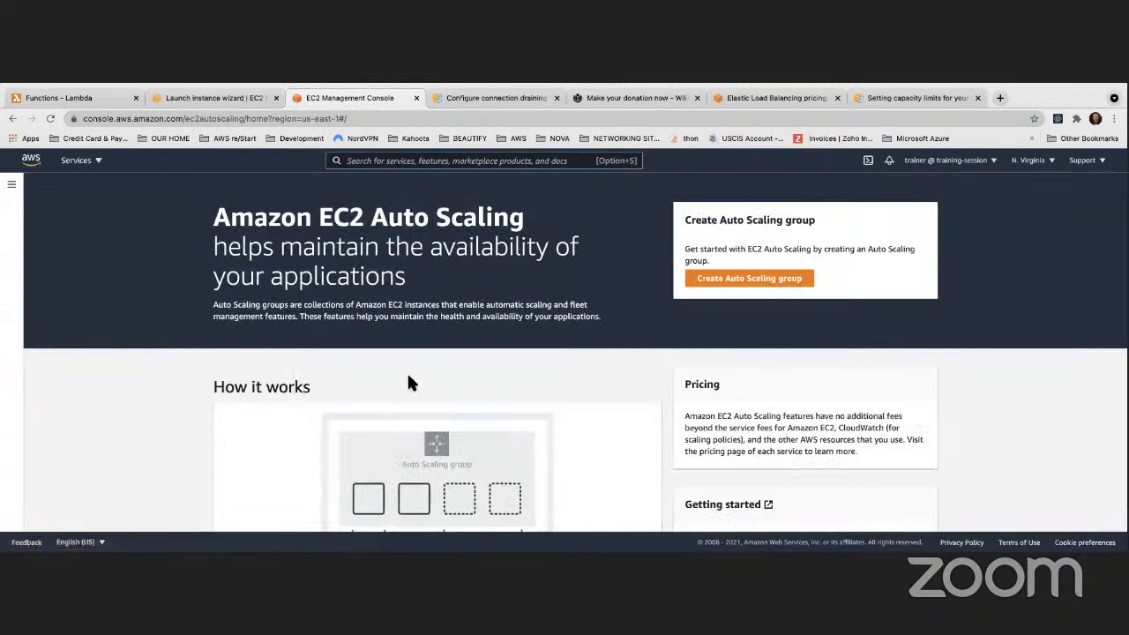
# Create an Auto Scaling group named MyFirstASG based on MyFirstLaunchConfiguration
pyautogui.click(749, 277)
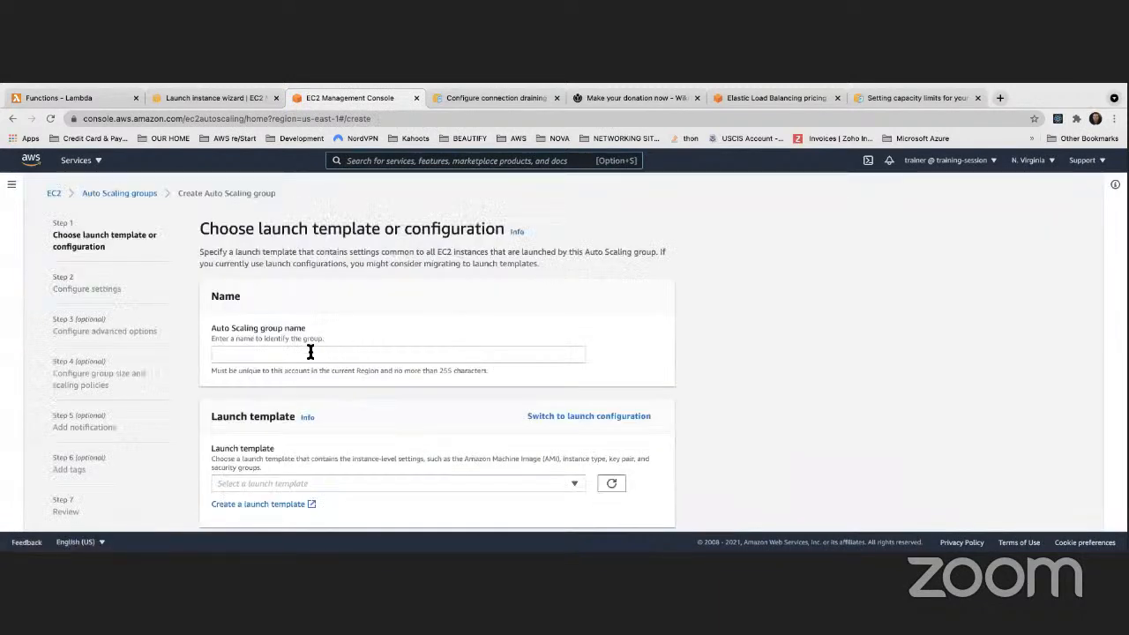
pyautogui.click(303, 353)
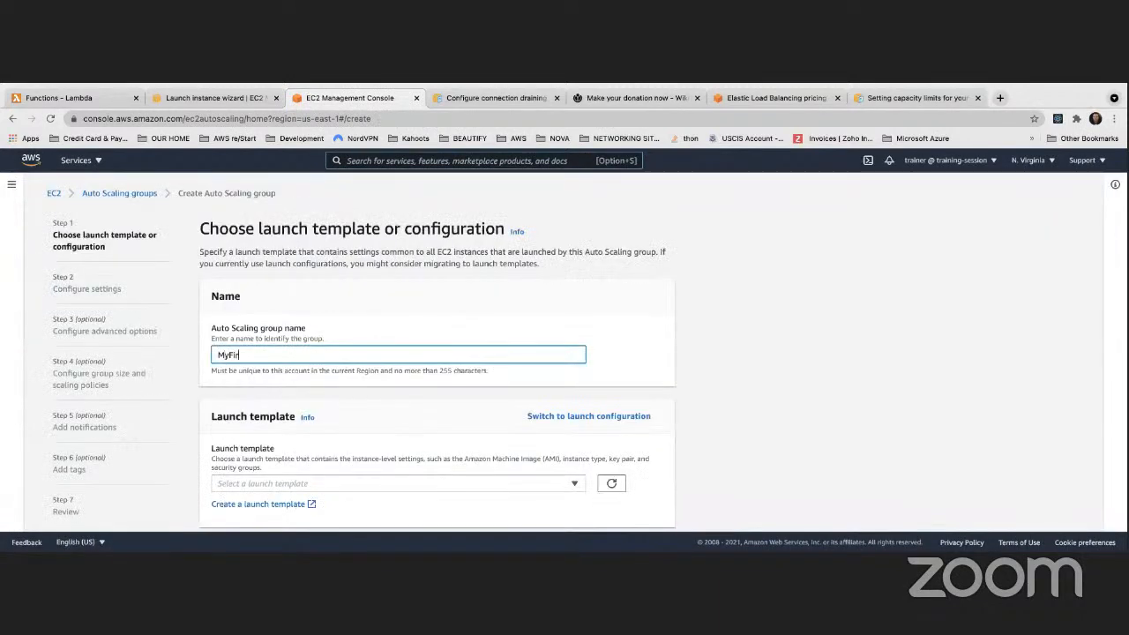
pyautogui.write('MyFirstAu')
pyautogui.scroll(-1, 441, 357)
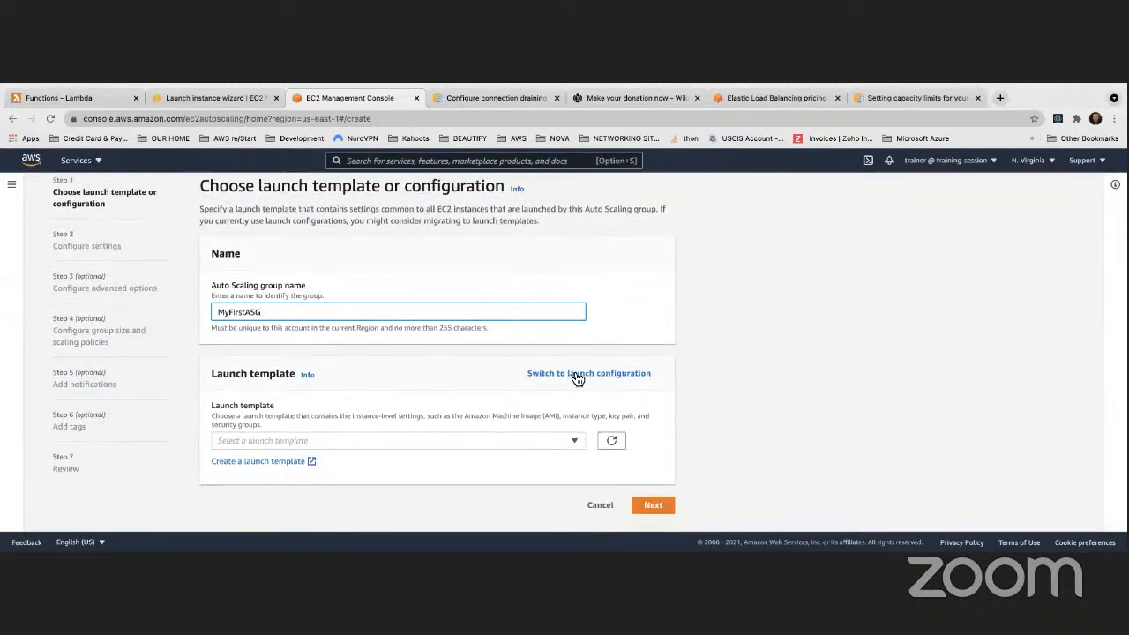
pyautogui.click(574, 374)
pyautogui.click(273, 446)
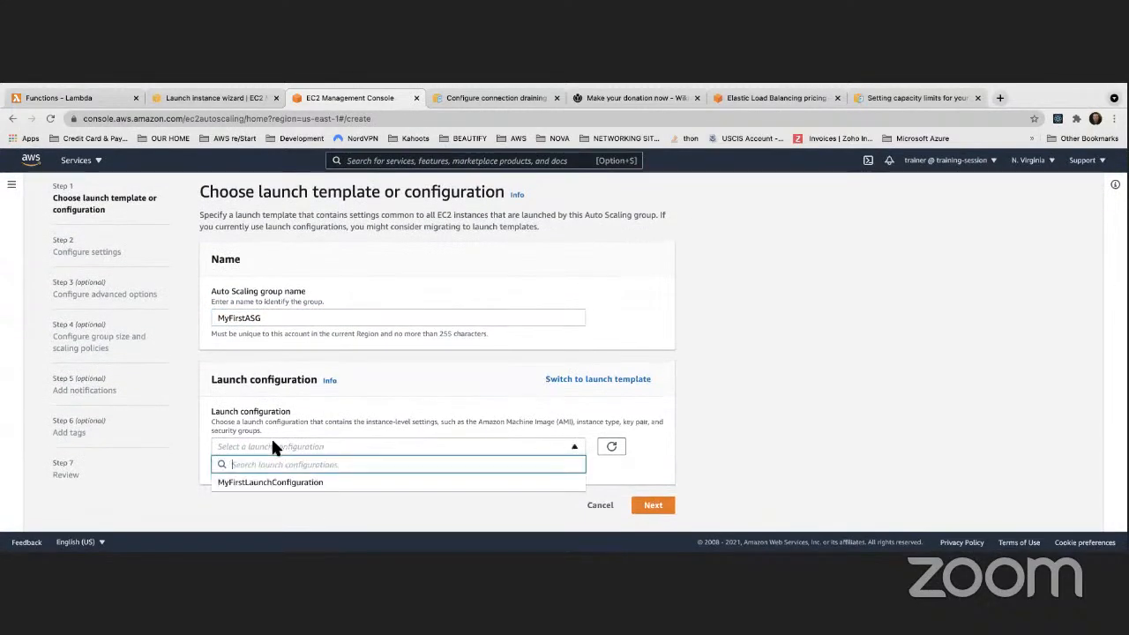
pyautogui.click(281, 483)
pyautogui.scroll(-2, 291, 406)
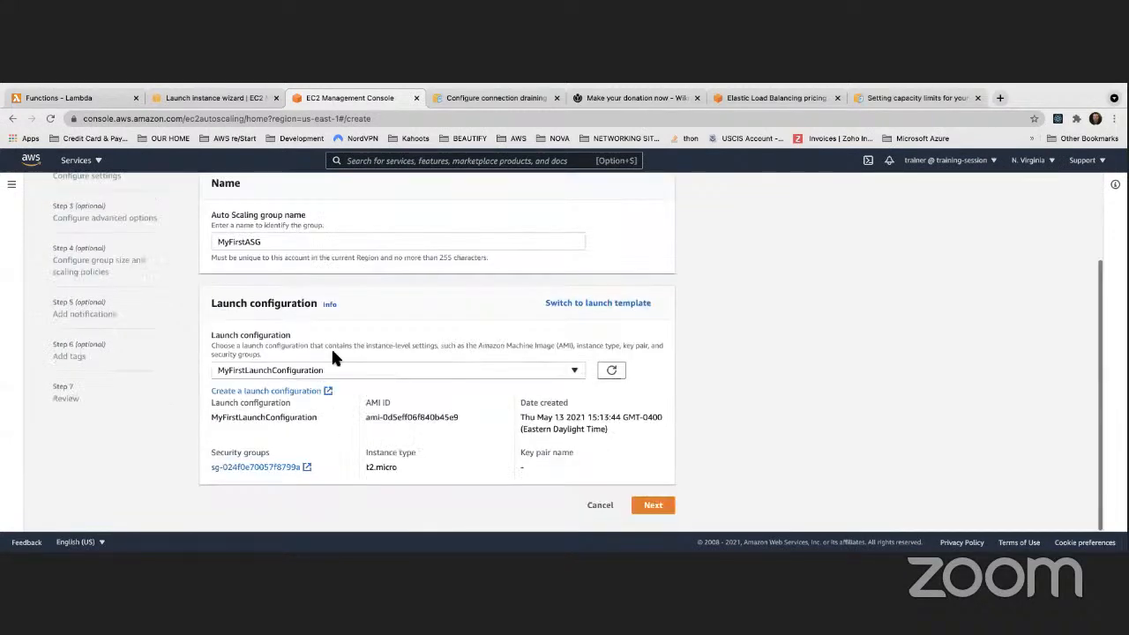
pyautogui.click(653, 504)
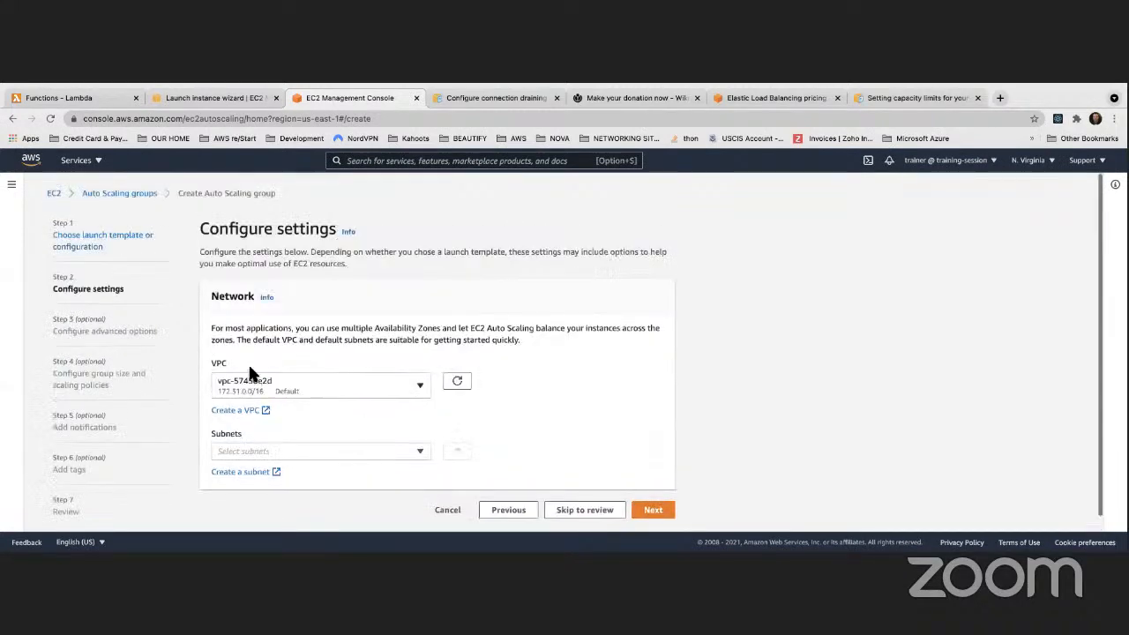
# Add the us-east-1a, us-east-1b and us-east-1c subnets to the group
pyautogui.click(277, 451)
pyautogui.click(289, 300)
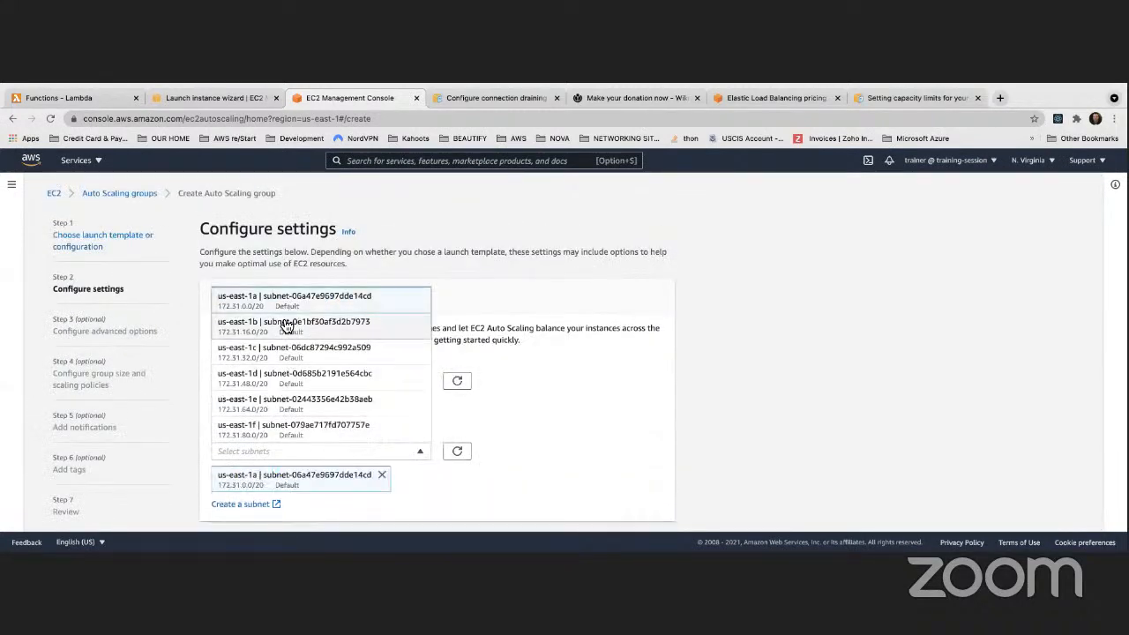
pyautogui.click(287, 327)
pyautogui.click(293, 351)
pyautogui.click(609, 415)
pyautogui.scroll(-3, 619, 411)
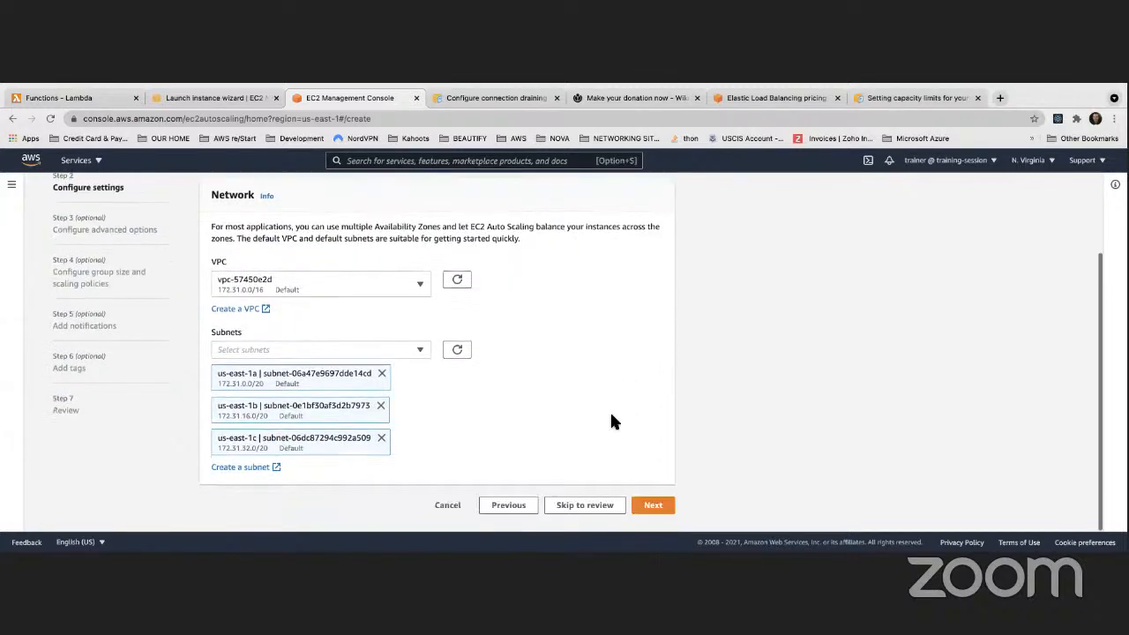
pyautogui.click(653, 505)
pyautogui.scroll(-1, 356, 369)
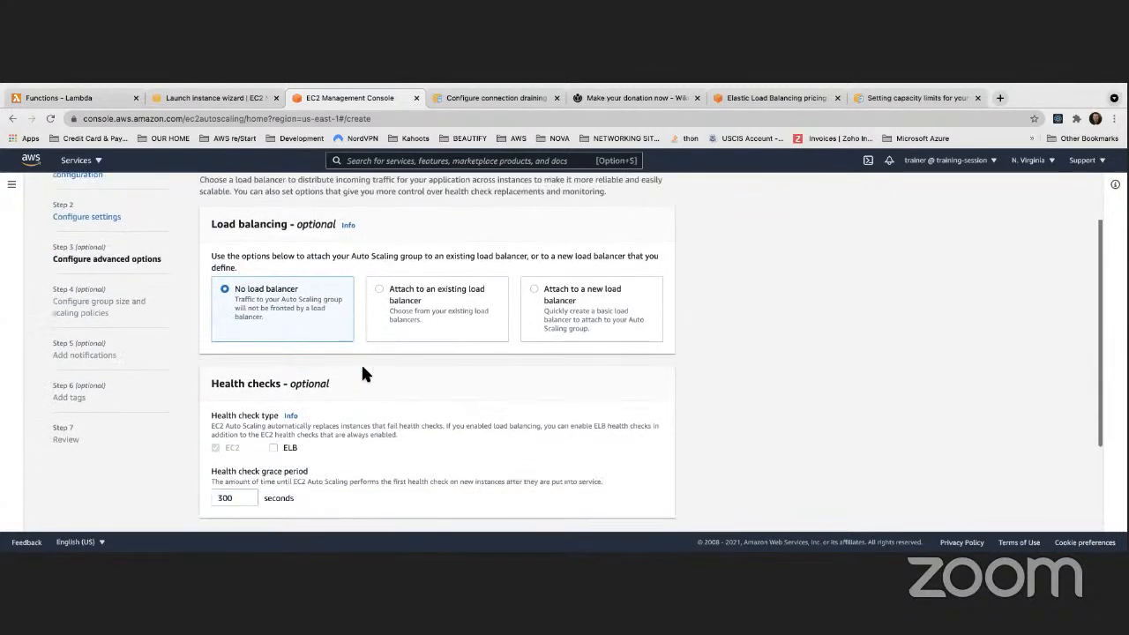
# Attach the group to the classic load balancer MyClassicLoadBalancer and enable ELB health checks
pyautogui.click(380, 250)
pyautogui.scroll(-3, 438, 300)
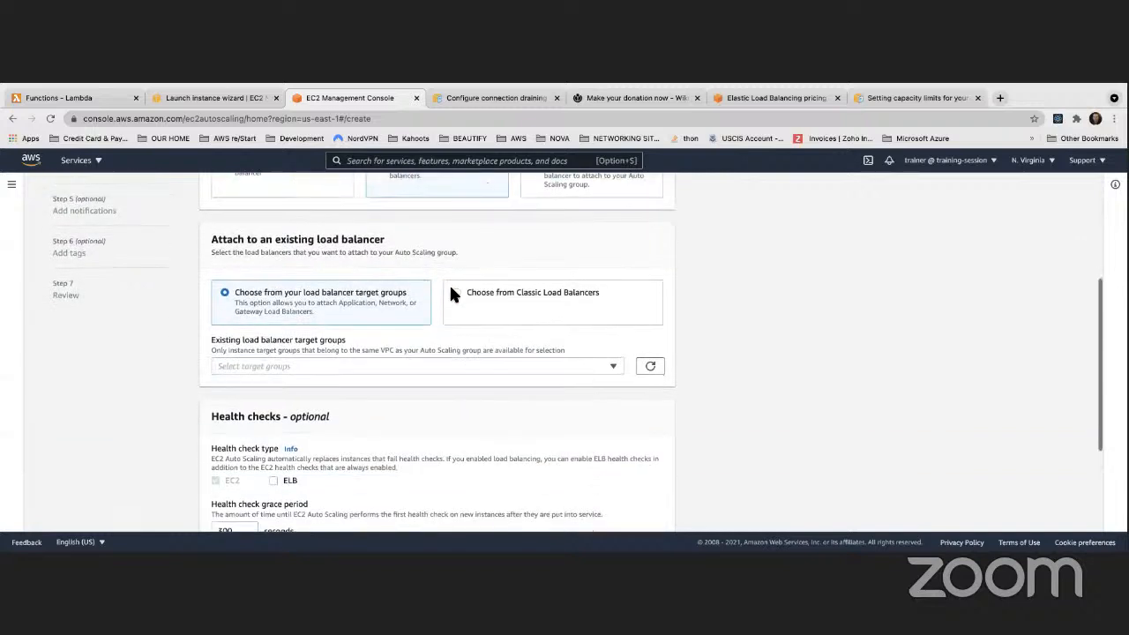
pyautogui.click(455, 292)
pyautogui.click(285, 355)
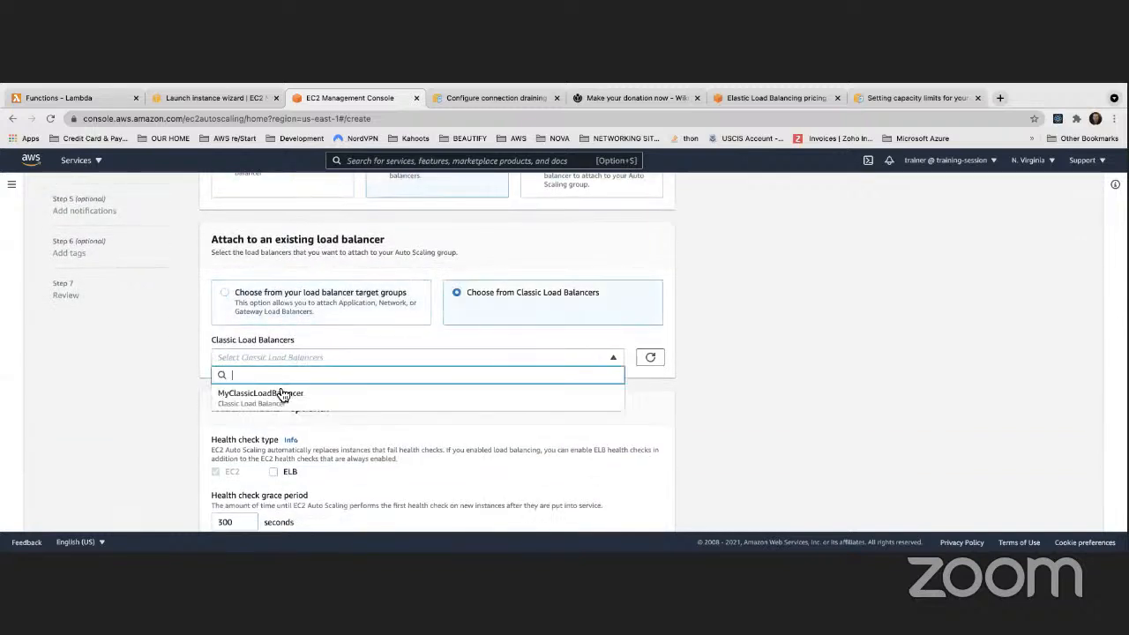
pyautogui.click(282, 395)
pyautogui.scroll(-4, 335, 323)
pyautogui.click(273, 325)
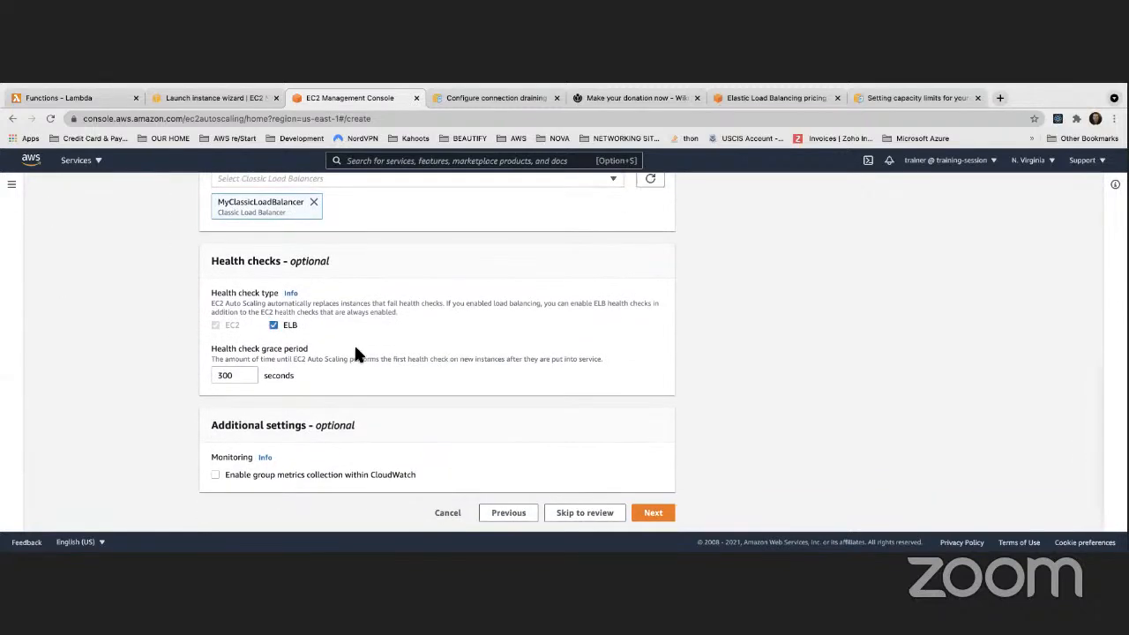
# Set the group size to desired 4, minimum 2 and maximum 6
pyautogui.click(660, 515)
pyautogui.scroll(-2, 348, 415)
pyautogui.click(253, 293)
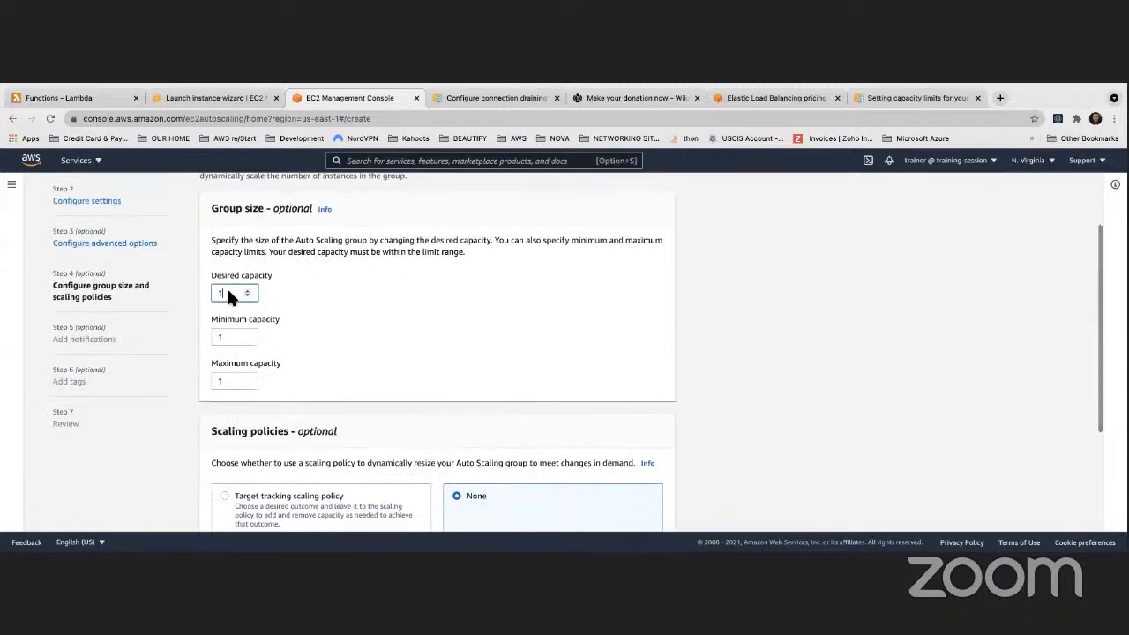
pyautogui.write('4')
pyautogui.moveTo(229, 337); pyautogui.dragTo(215, 336)
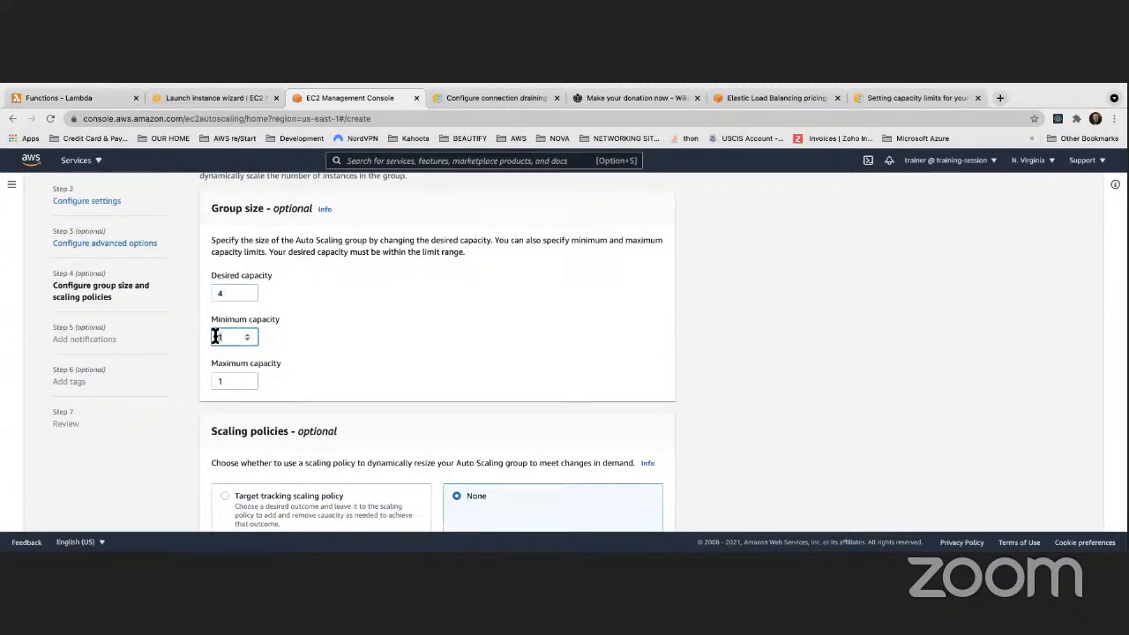
pyautogui.write('2')
pyautogui.moveTo(228, 382); pyautogui.dragTo(206, 381)
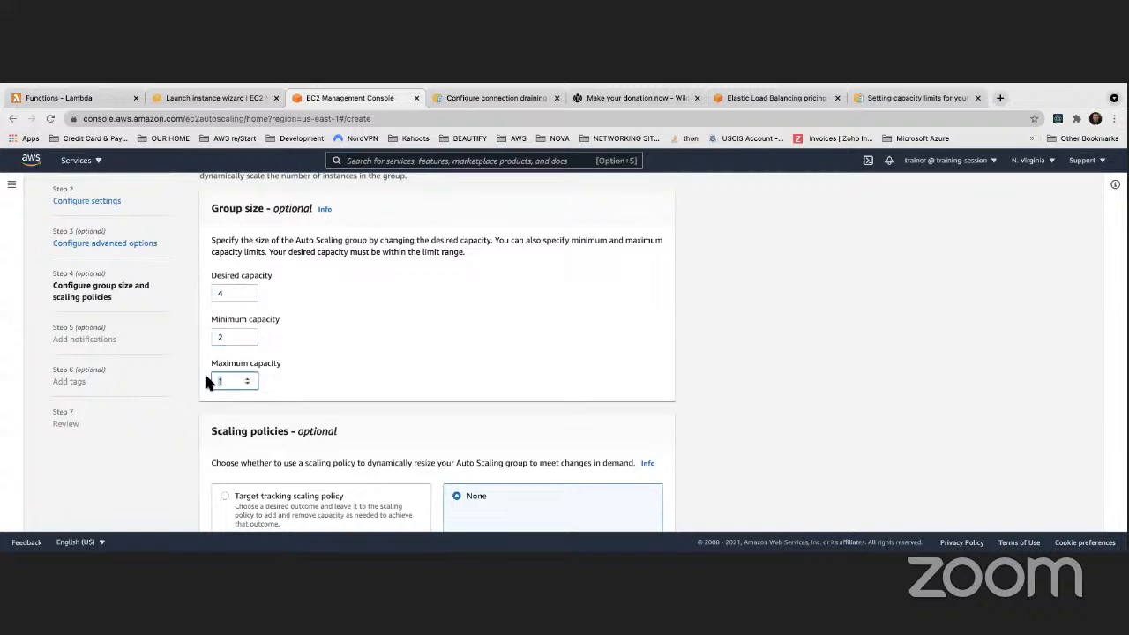
pyautogui.click(456, 301)
pyautogui.scroll(-4, 457, 301)
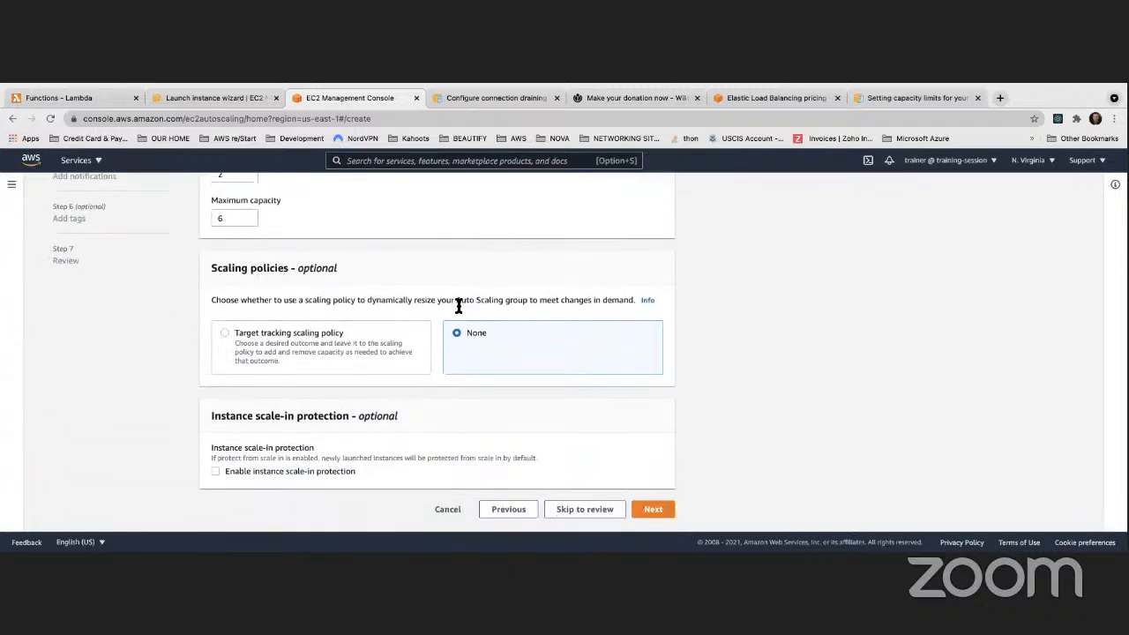
pyautogui.scroll(-1, 442, 305)
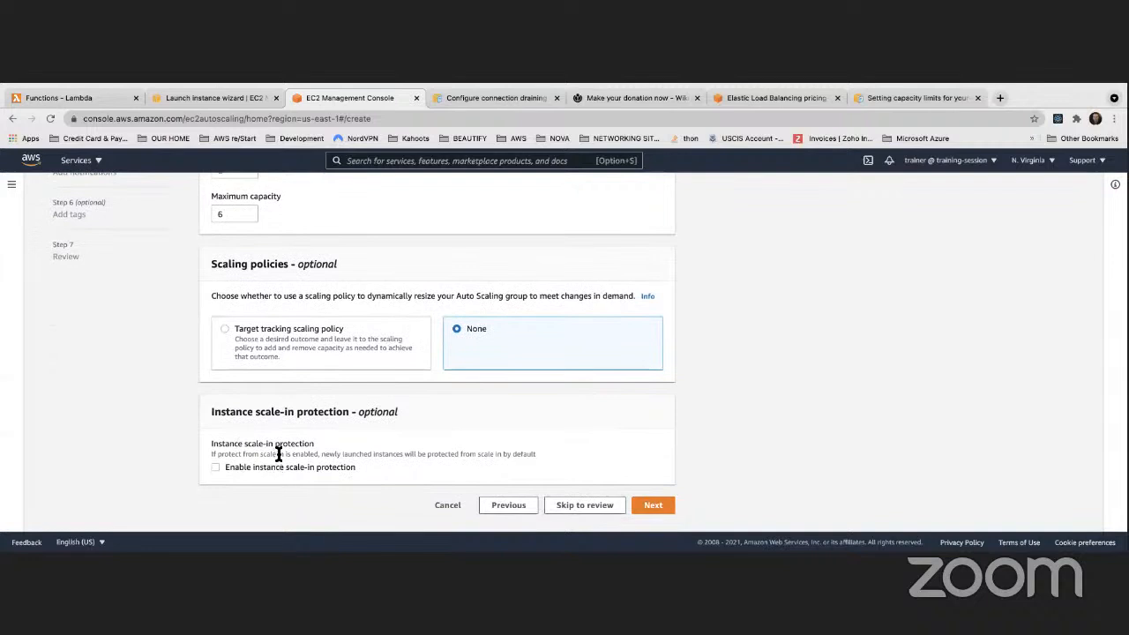
# Add a notification that uses a new SNS topic named MyAGSNotificationEvent
pyautogui.click(651, 505)
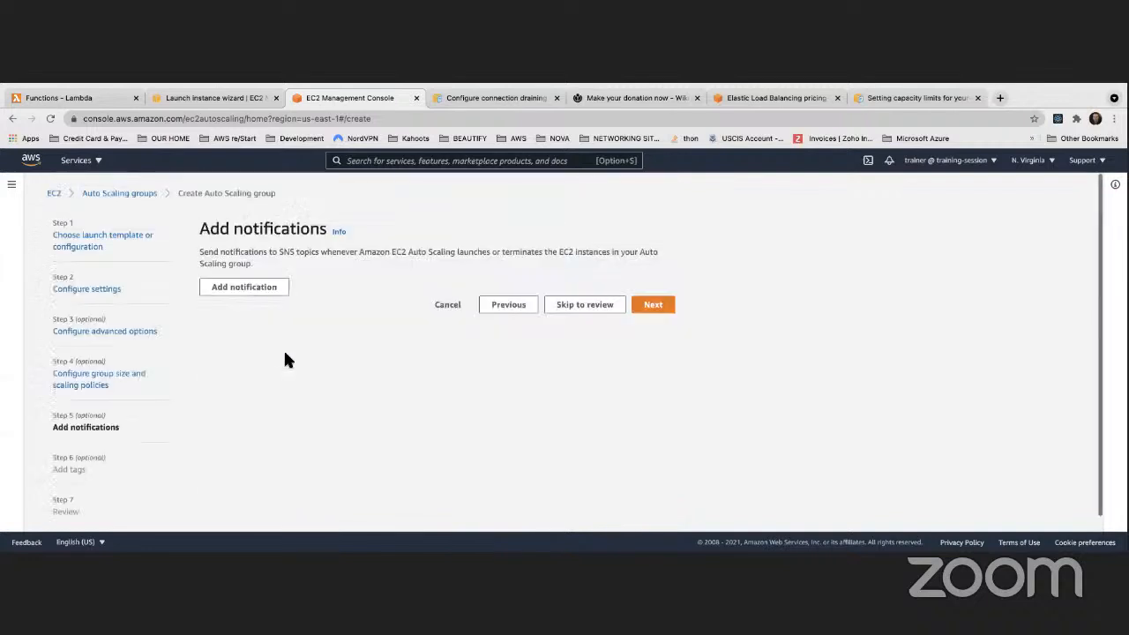
pyautogui.click(263, 301)
pyautogui.click(283, 354)
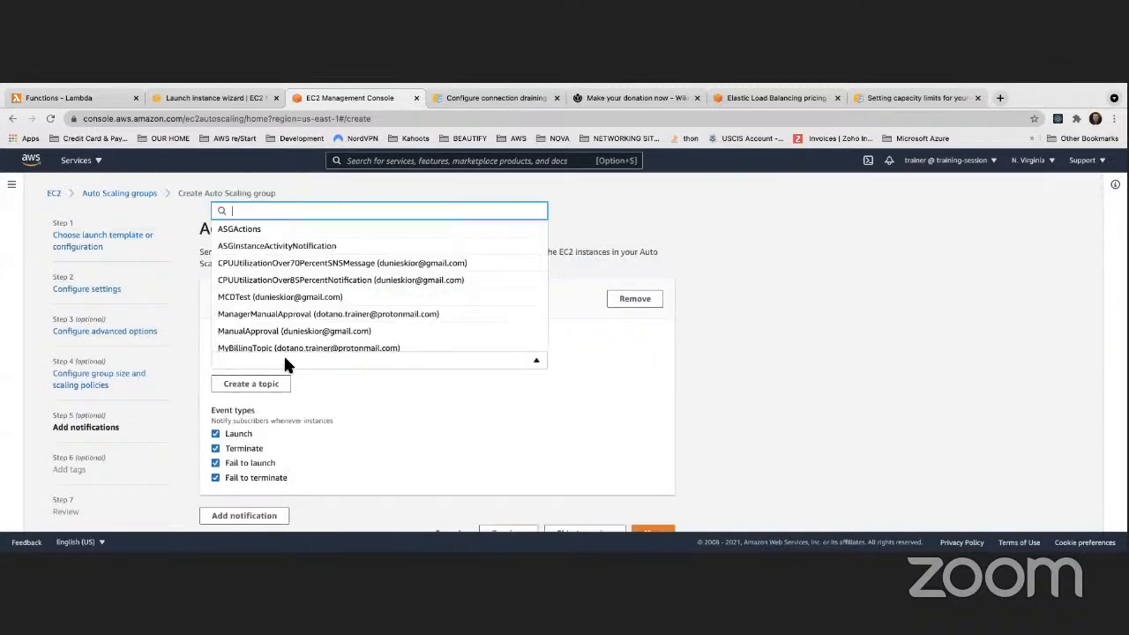
pyautogui.click(403, 415)
pyautogui.click(256, 384)
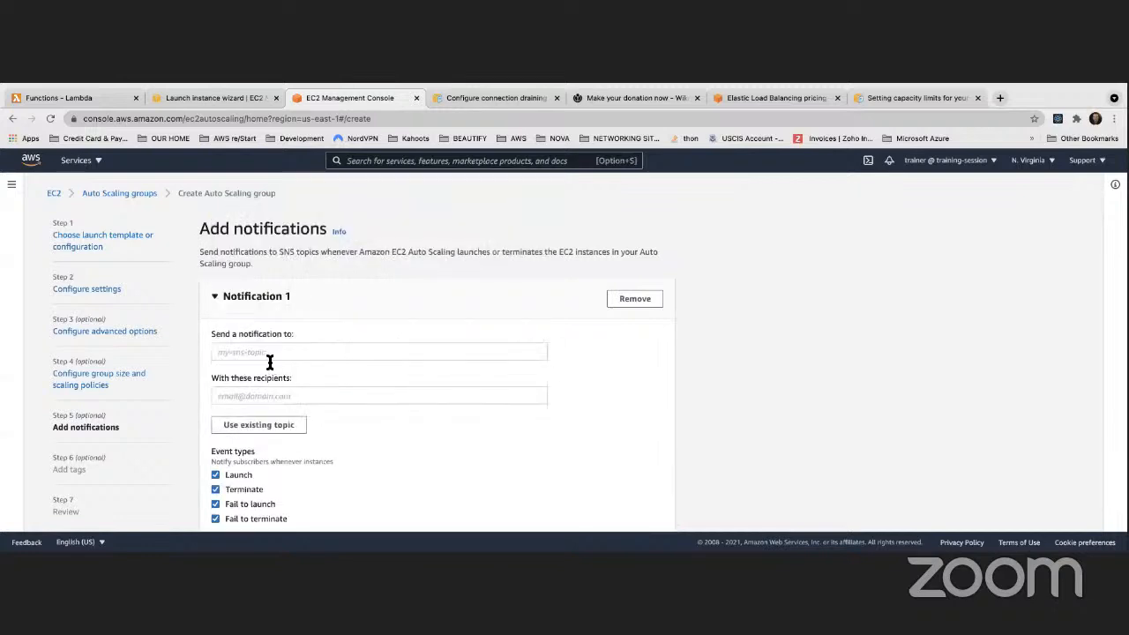
pyautogui.click(266, 352)
pyautogui.write('MyAGSNotificationEv')
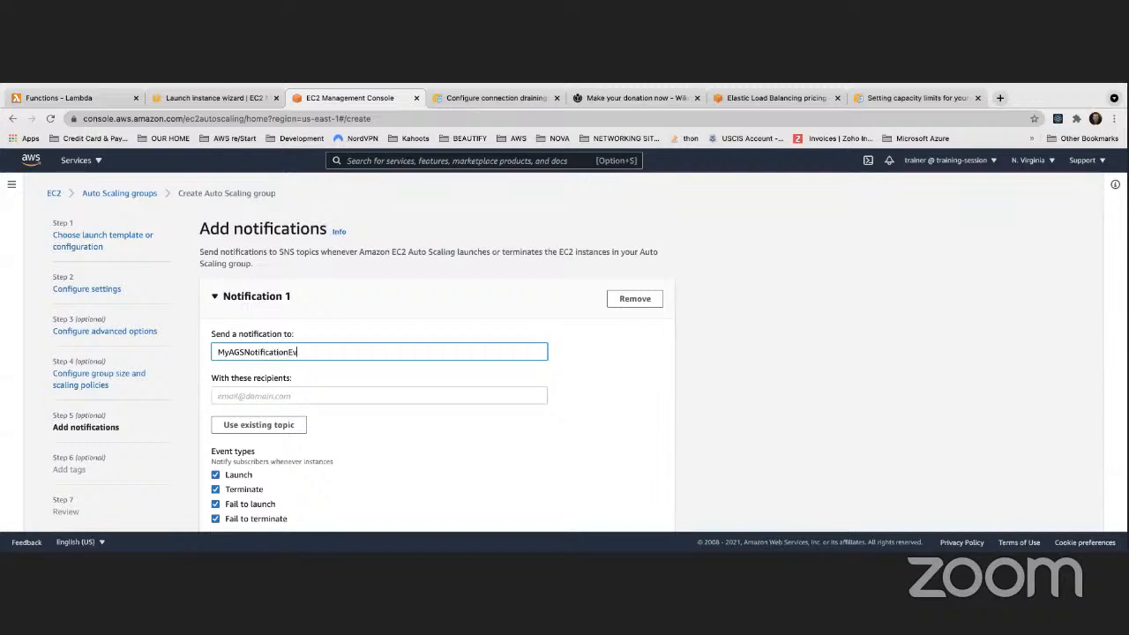
pyautogui.write('ent')
# Enter the recipient's e-mail address, keep all four event types, and continue to tags
pyautogui.click(268, 394)
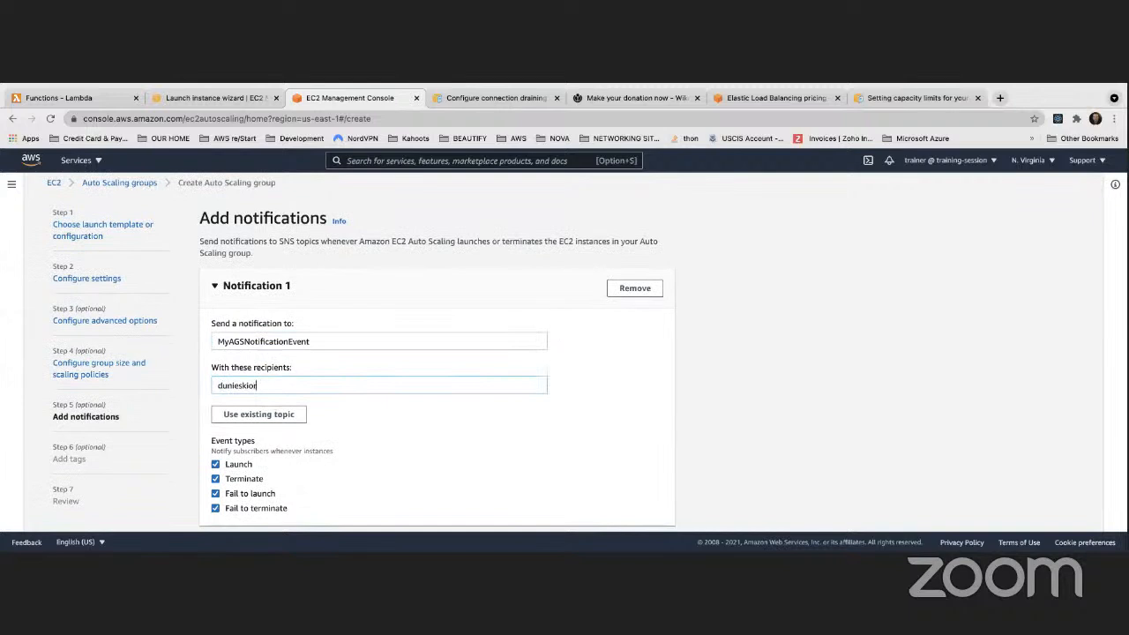
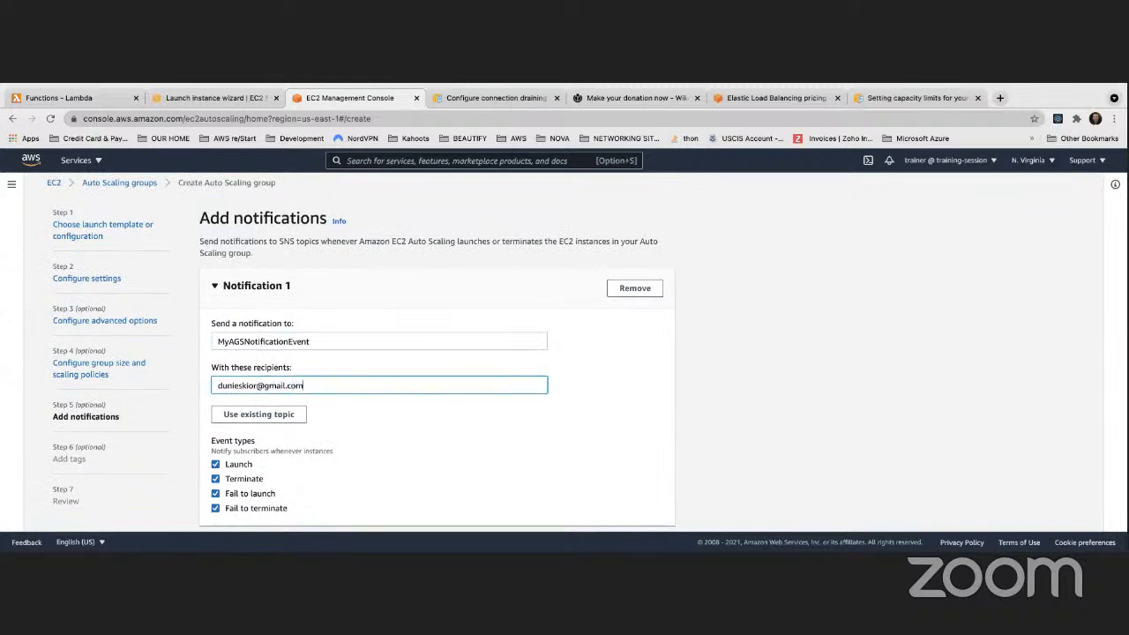
pyautogui.click(614, 389)
pyautogui.scroll(-2, 323, 369)
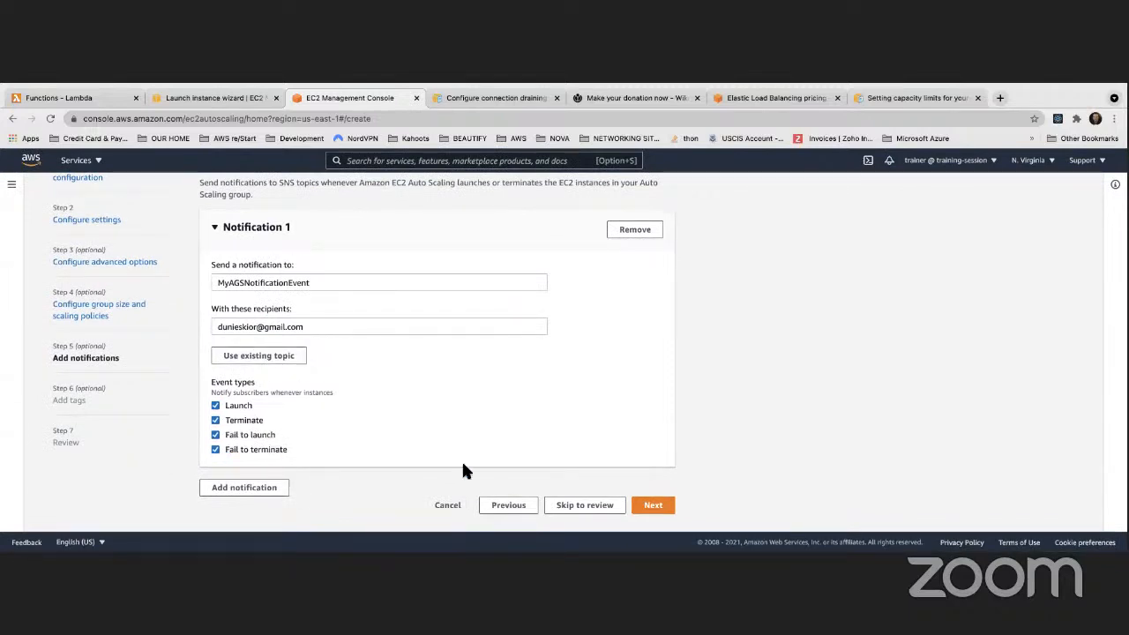
pyautogui.click(650, 503)
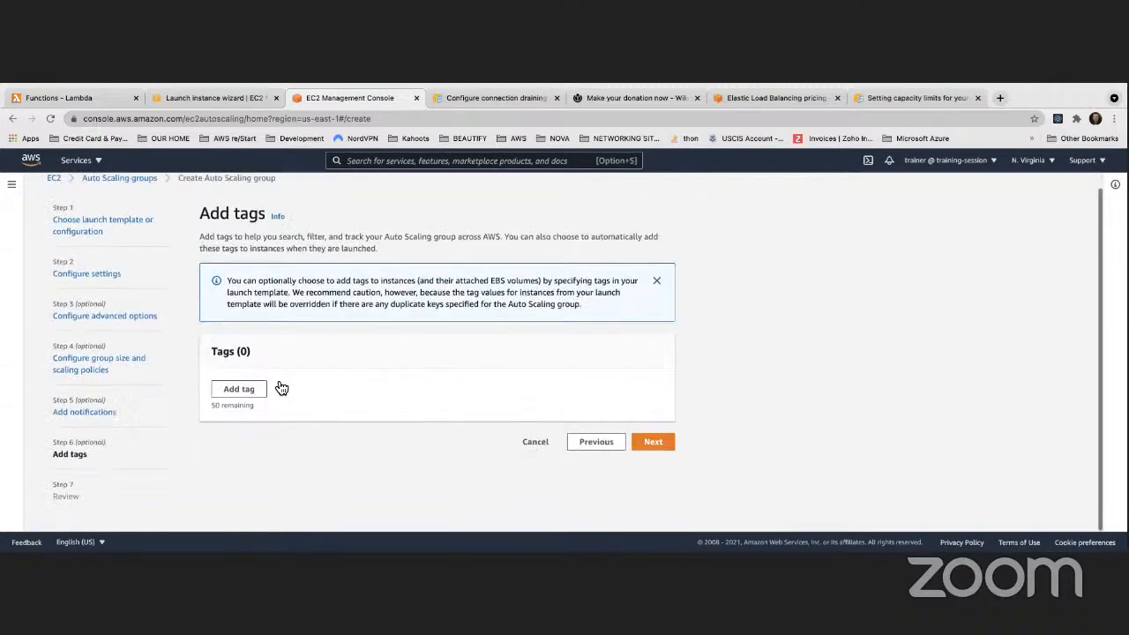
# Add a Name tag with value 'ASG Apache Web Server Instance', tagging new instances
pyautogui.click(265, 389)
pyautogui.click(312, 398)
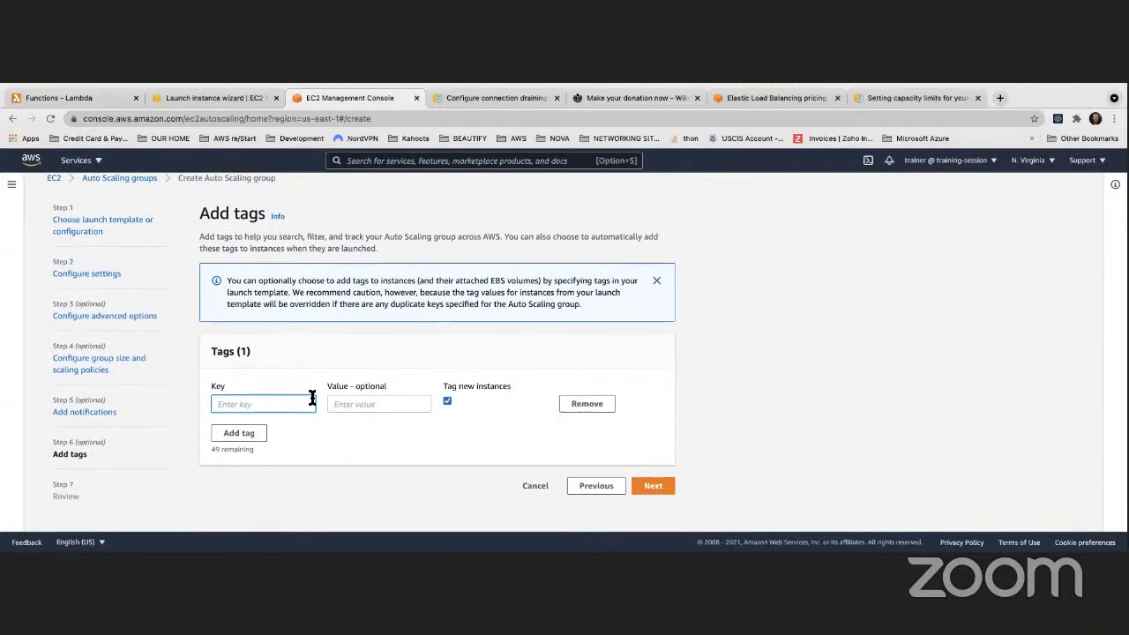
pyautogui.write('Name')
pyautogui.press('Tab')
pyautogui.write('A')
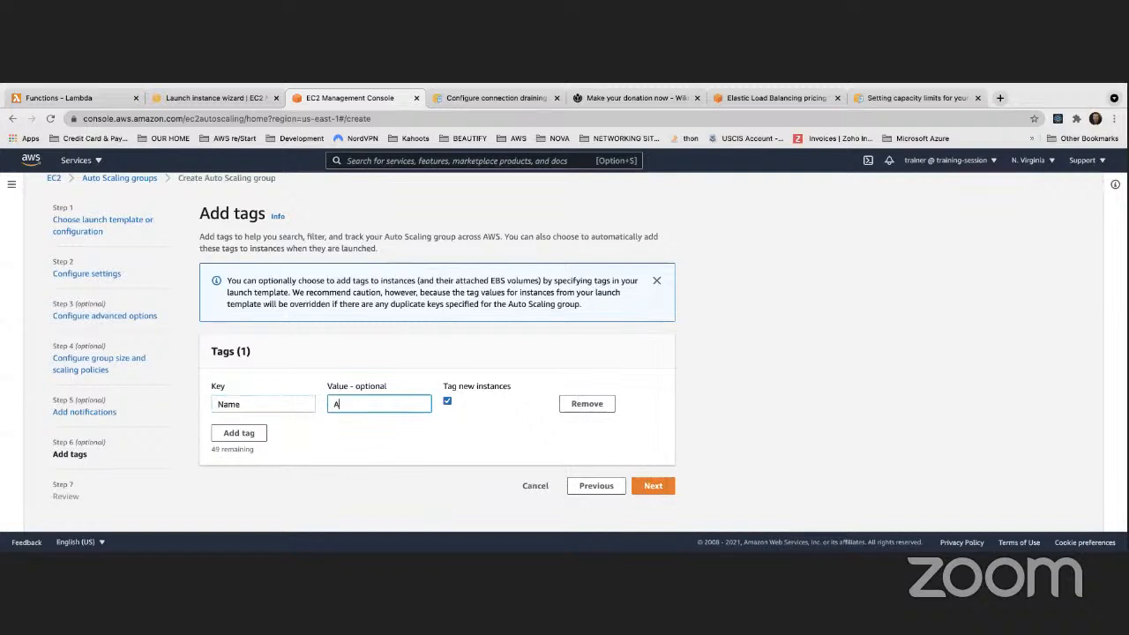
pyautogui.write('pache Web Server Isn')
pyautogui.press('BackSpace')
pyautogui.press('BackSpace')
pyautogui.write('nstance')
pyautogui.click(333, 405)
pyautogui.write('ASG')
pyautogui.click(408, 445)
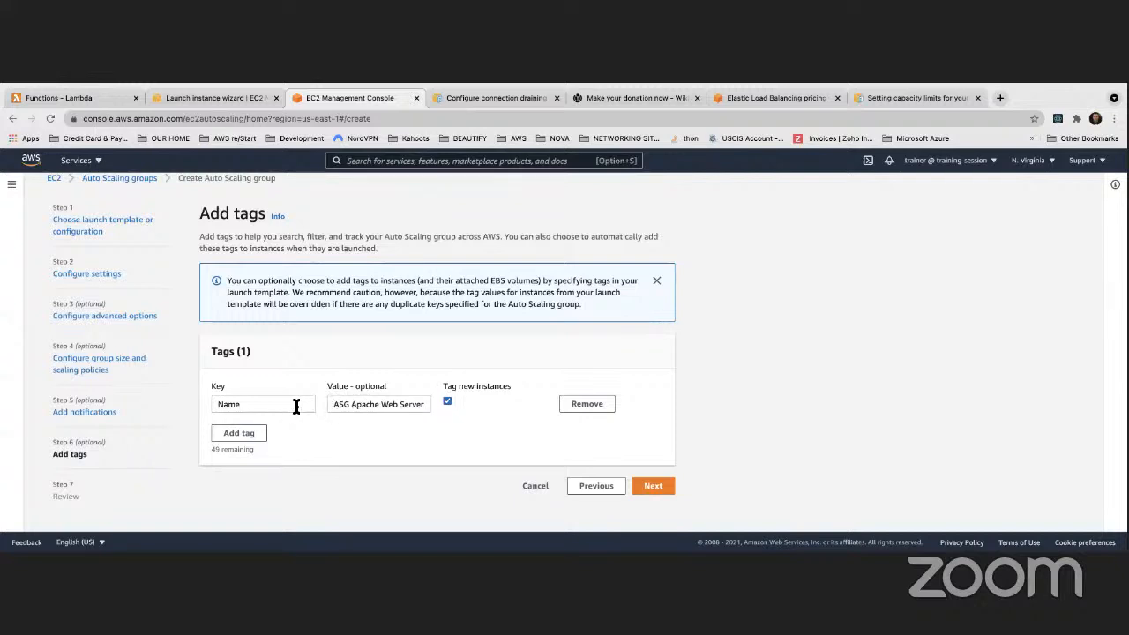
# Review MyFirstASG's summary: MyClassicLoadBalancer, capacity 4/2/6, notifications and Name tag
pyautogui.click(657, 486)
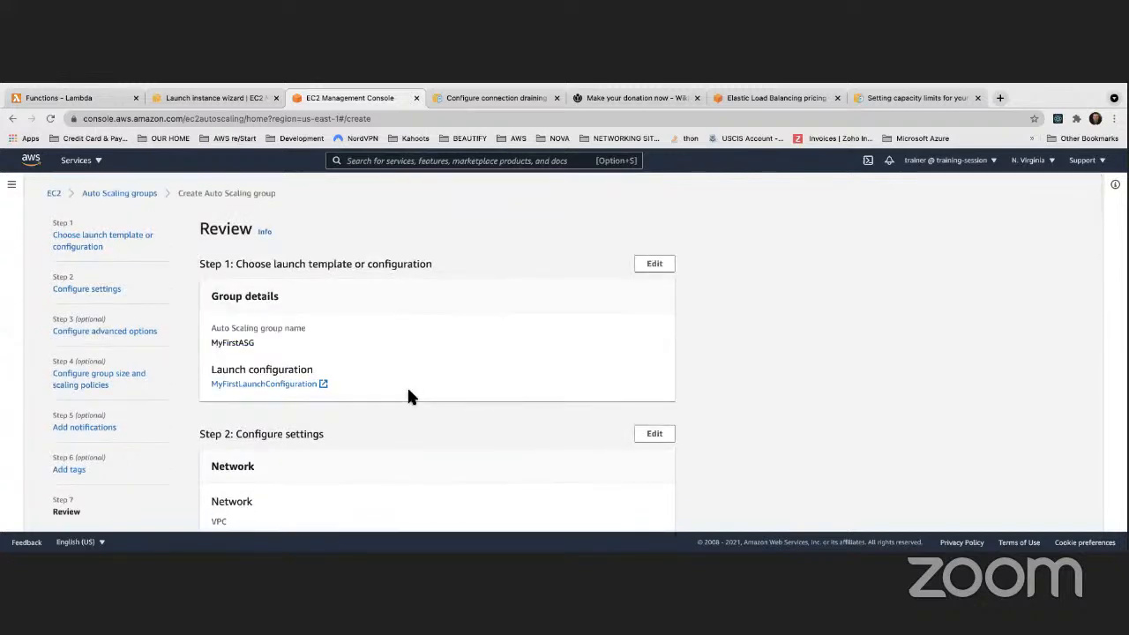
pyautogui.scroll(-2, 407, 395)
pyautogui.scroll(-4, 408, 396)
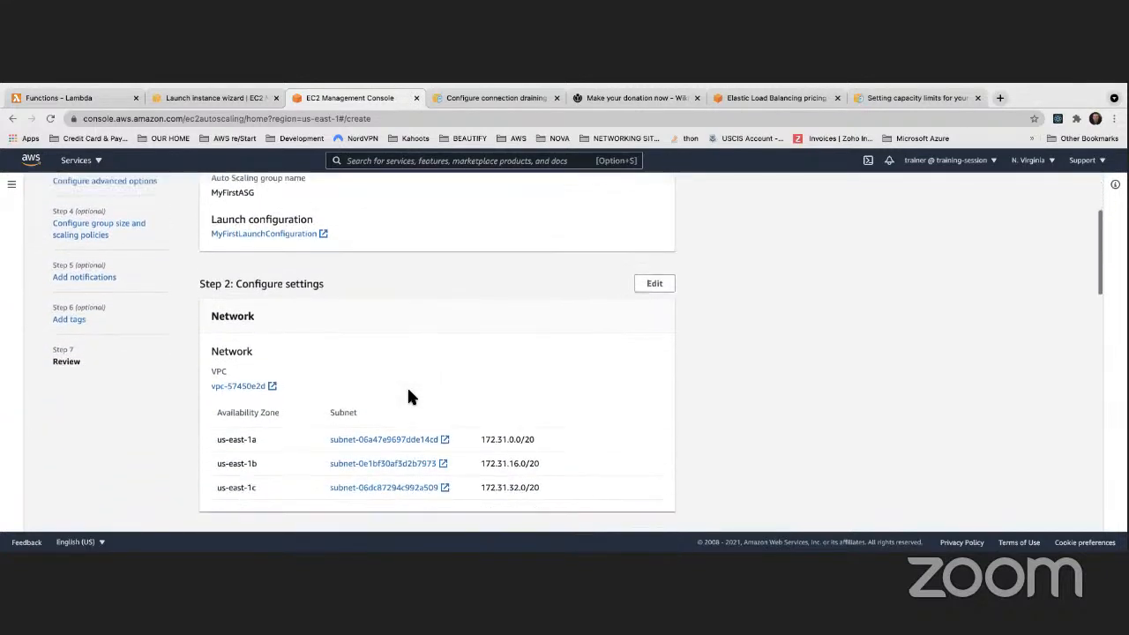
pyautogui.scroll(-5, 409, 396)
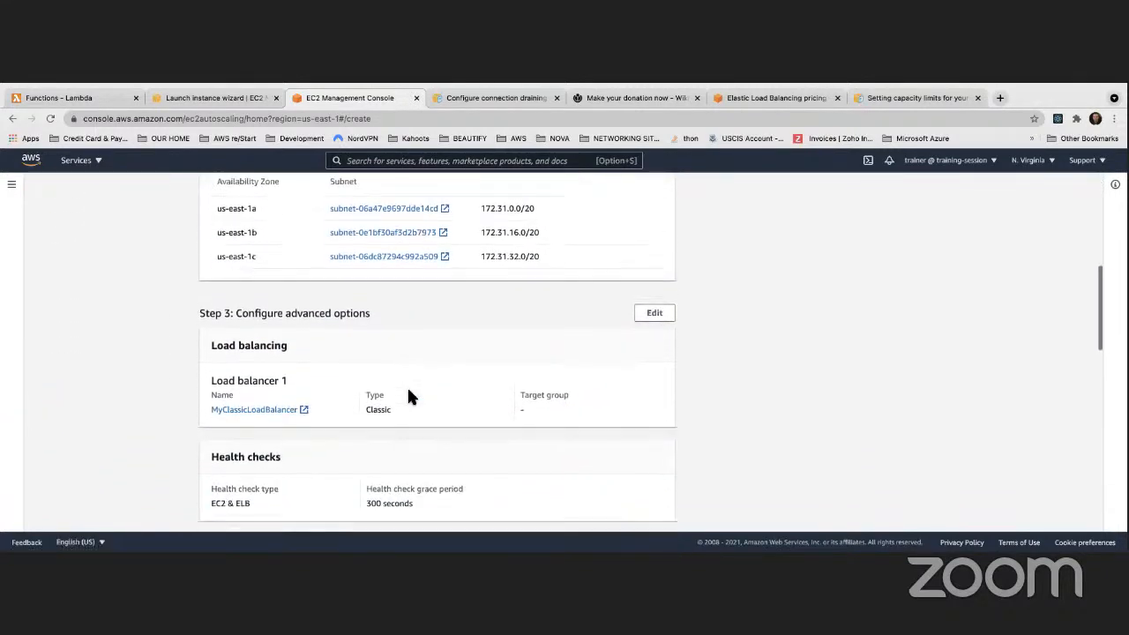
pyautogui.scroll(-5, 408, 396)
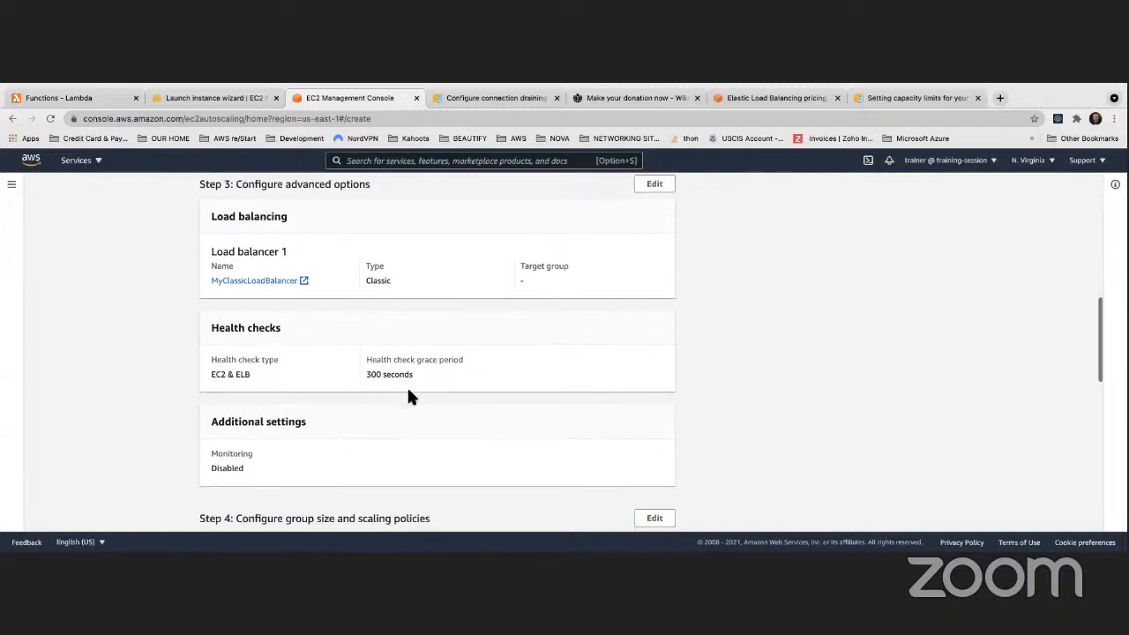
pyautogui.scroll(-6, 407, 397)
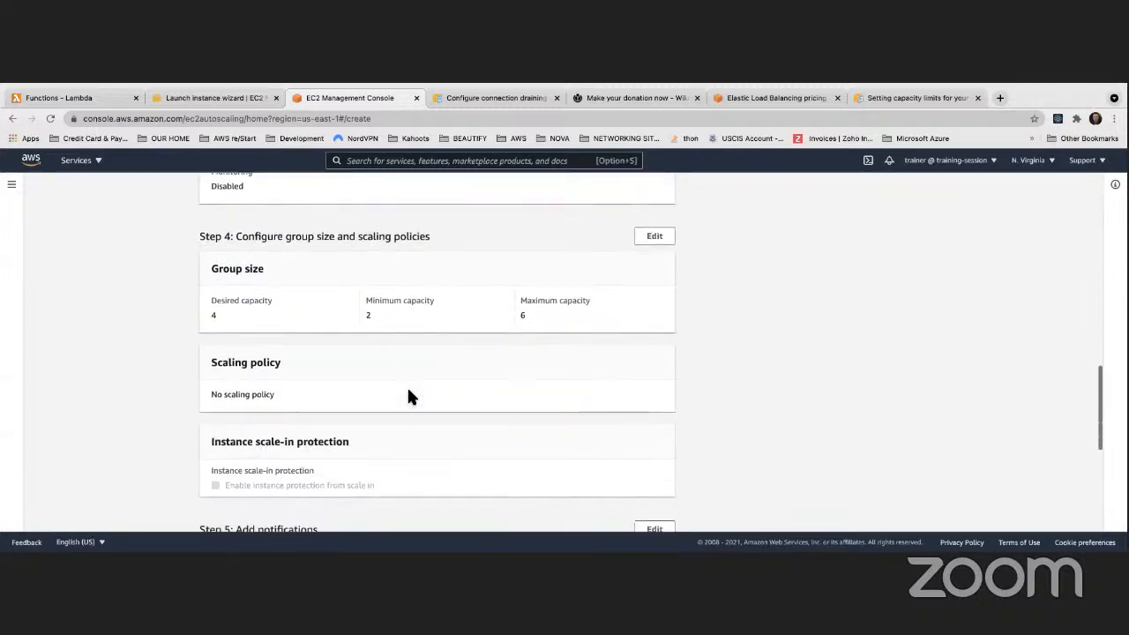
pyautogui.scroll(-4, 407, 396)
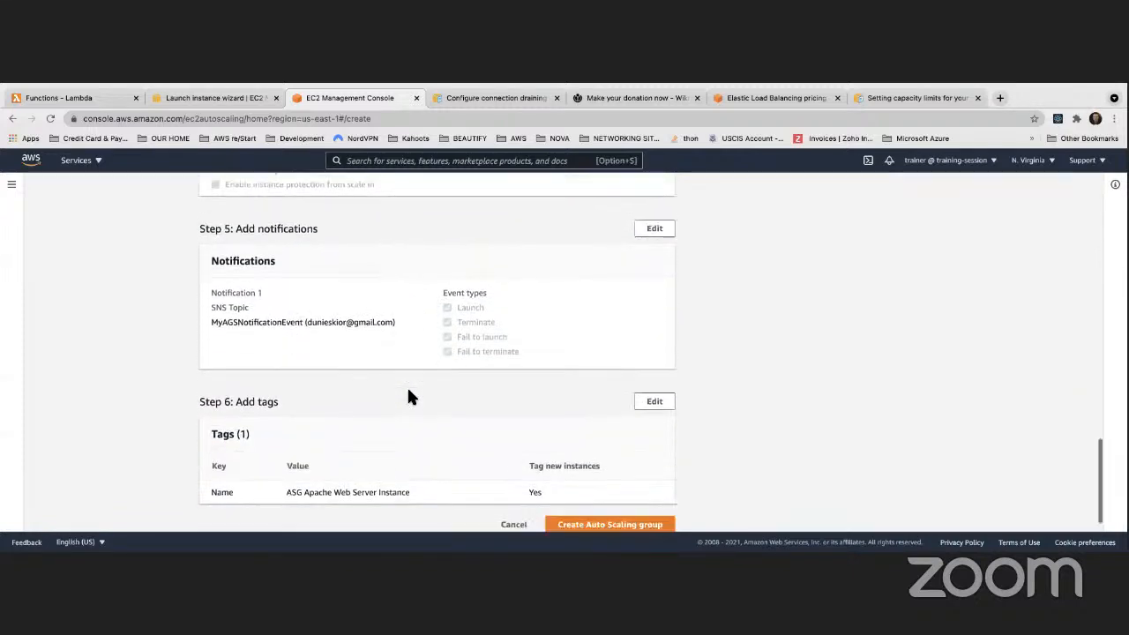
pyautogui.scroll(13, 407, 396)
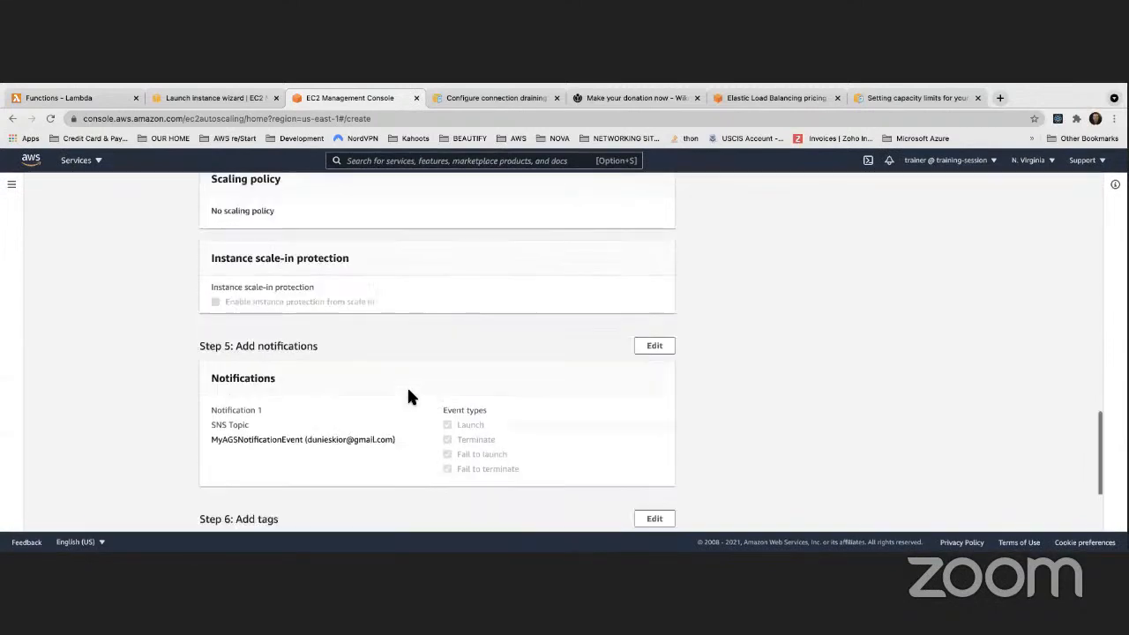
pyautogui.scroll(3, 408, 396)
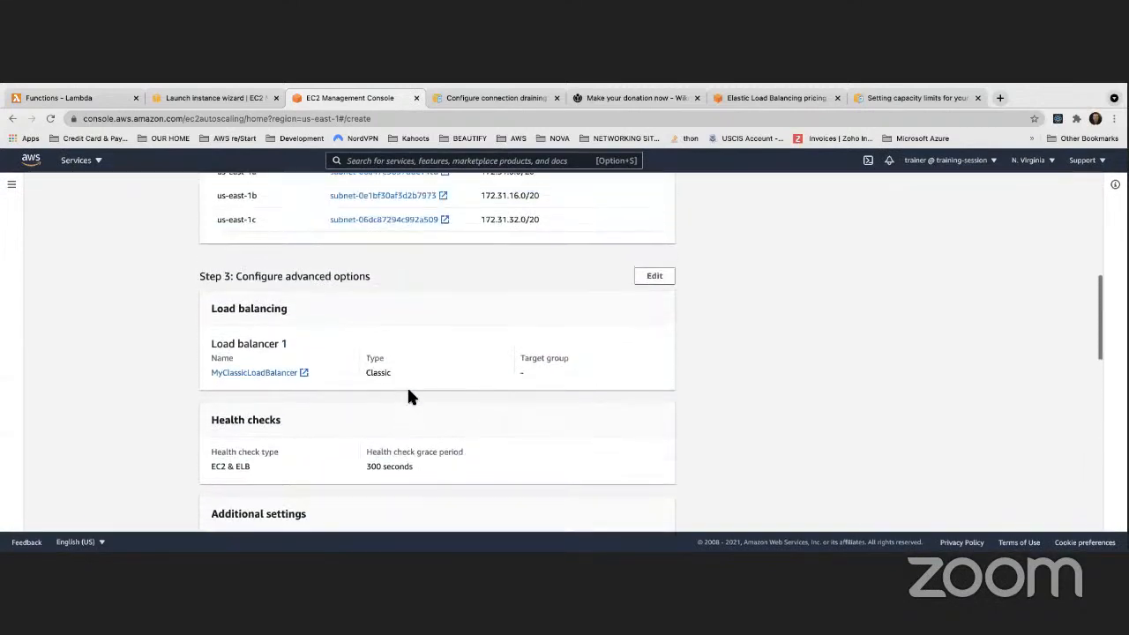
pyautogui.scroll(-10, 407, 396)
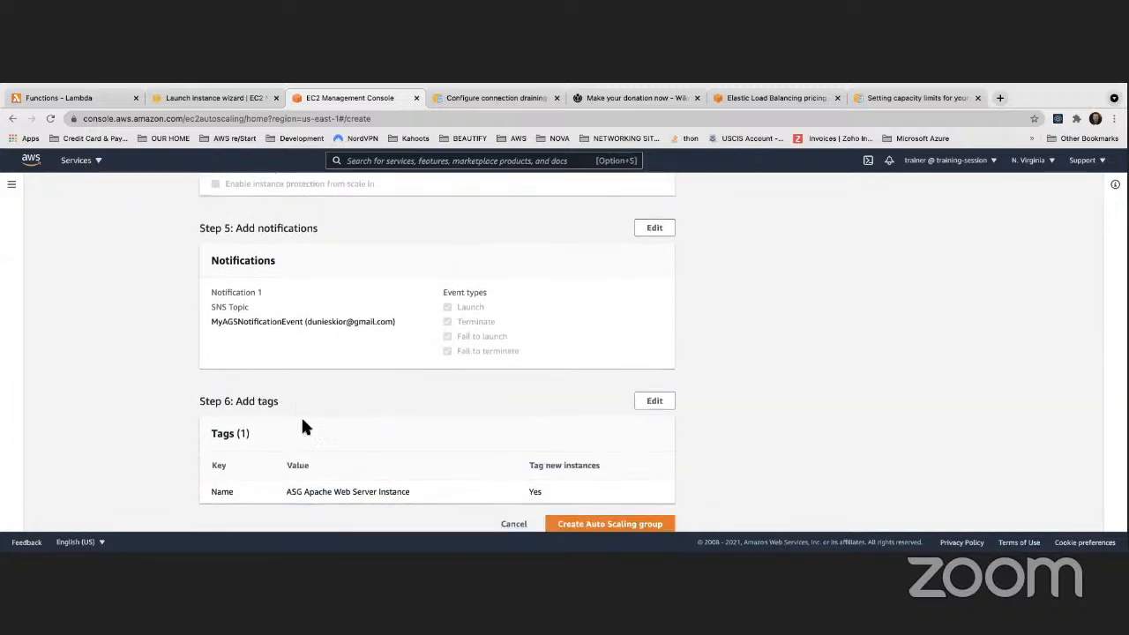
pyautogui.scroll(-1, 301, 416)
pyautogui.moveTo(287, 464); pyautogui.dragTo(398, 467)
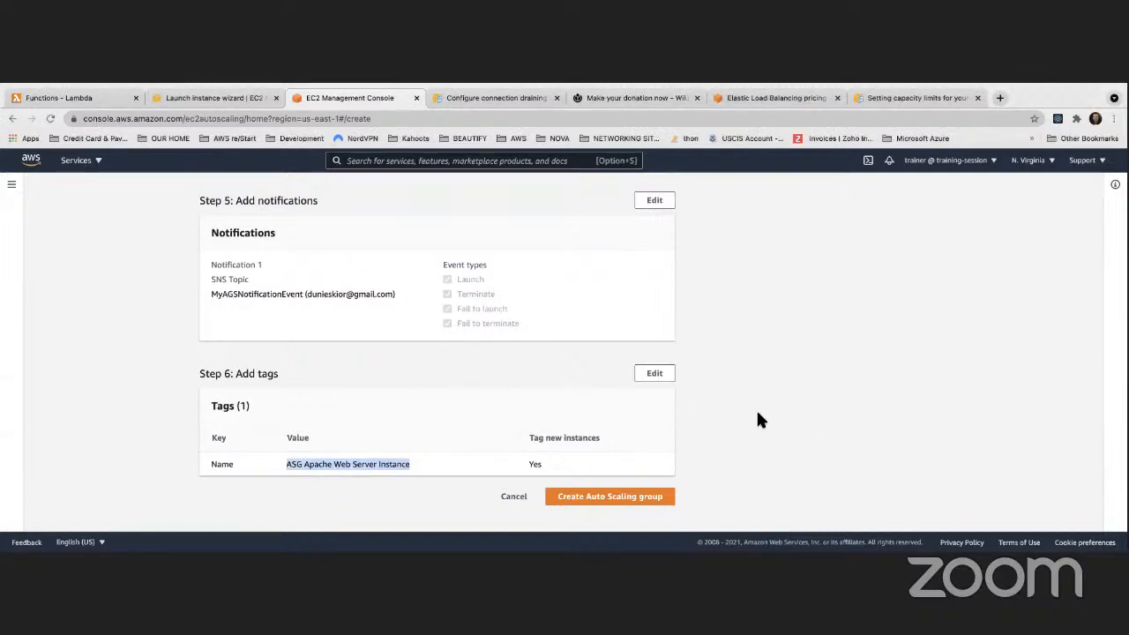
pyautogui.scroll(15, 757, 409)
pyautogui.scroll(3, 711, 409)
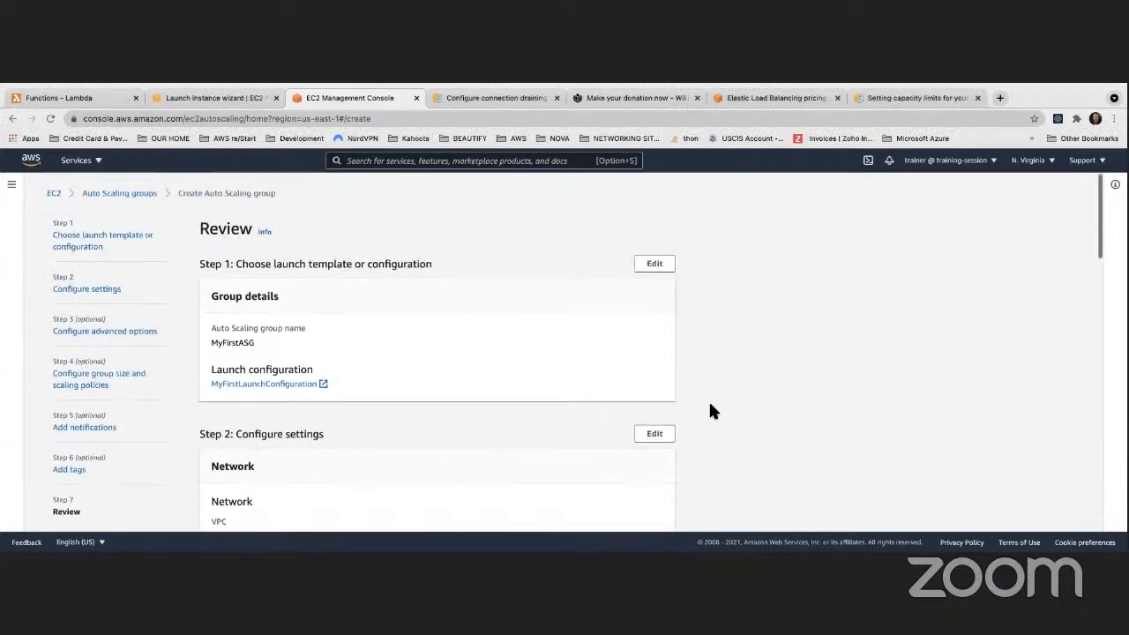
pyautogui.scroll(-20, 708, 408)
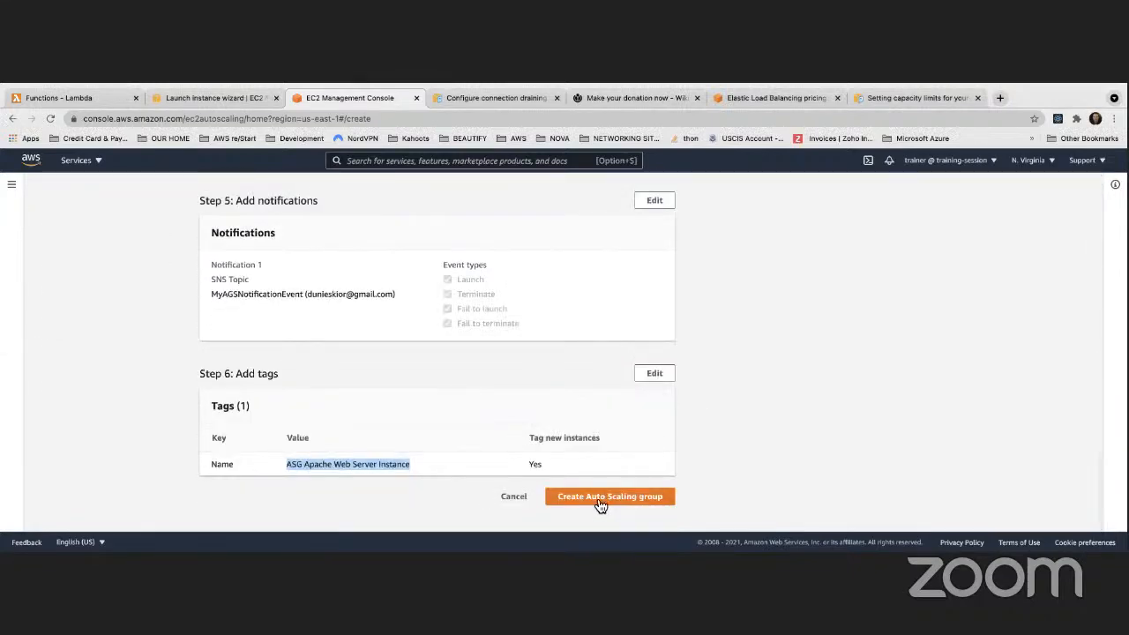
# Create the Auto Scaling group, then select and refresh MyFirstASG
pyautogui.click(604, 499)
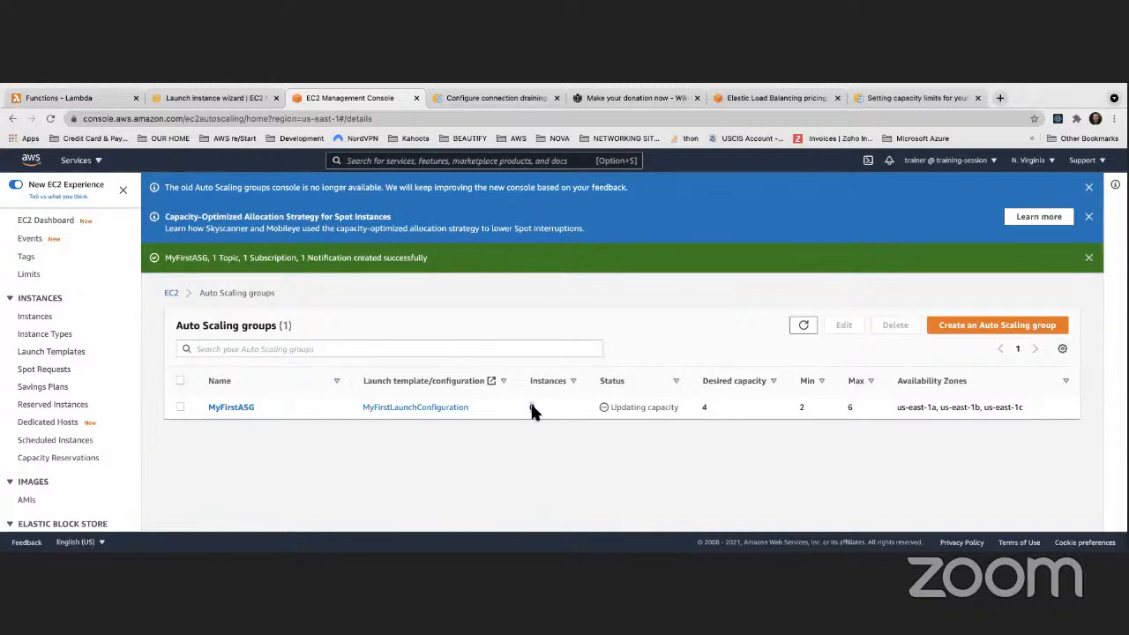
pyautogui.click(533, 408)
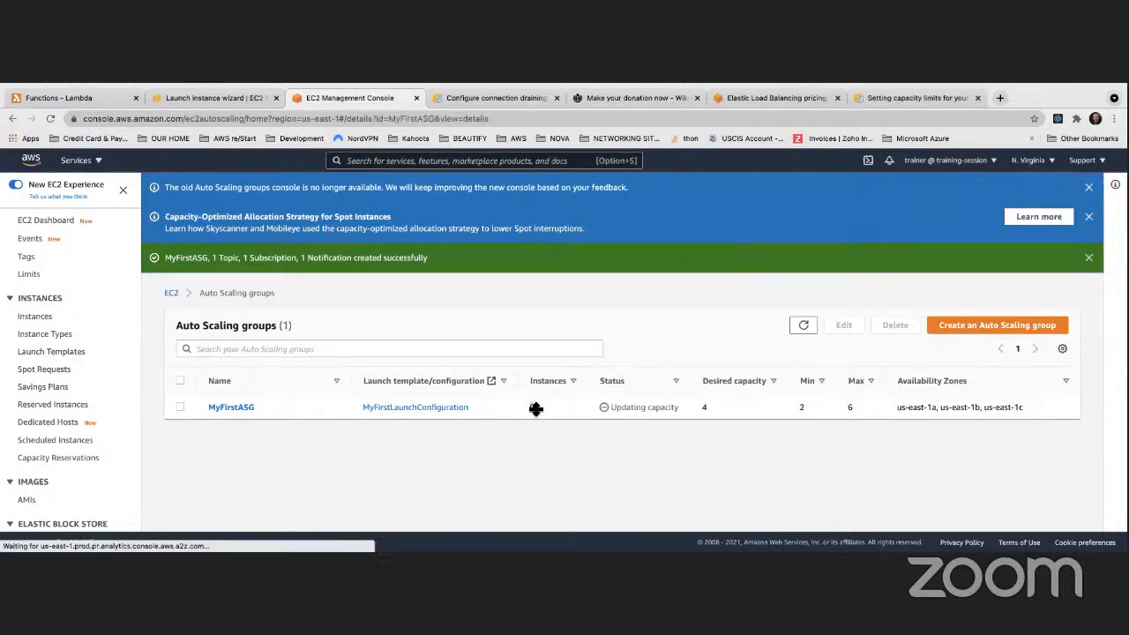
pyautogui.scroll(-1, 647, 369)
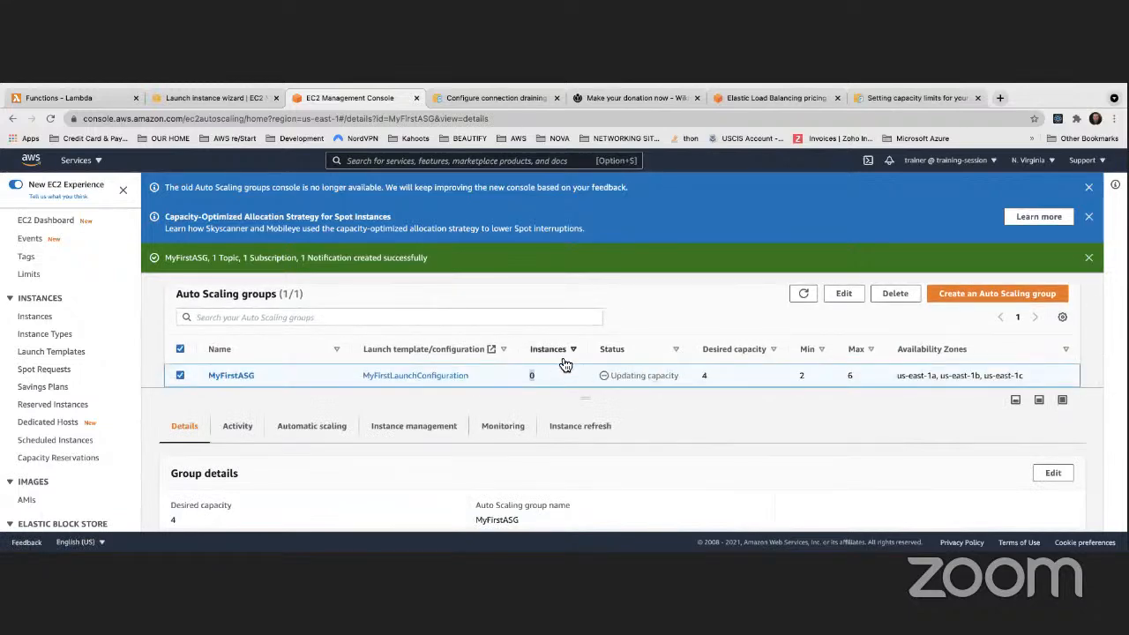
pyautogui.click(802, 294)
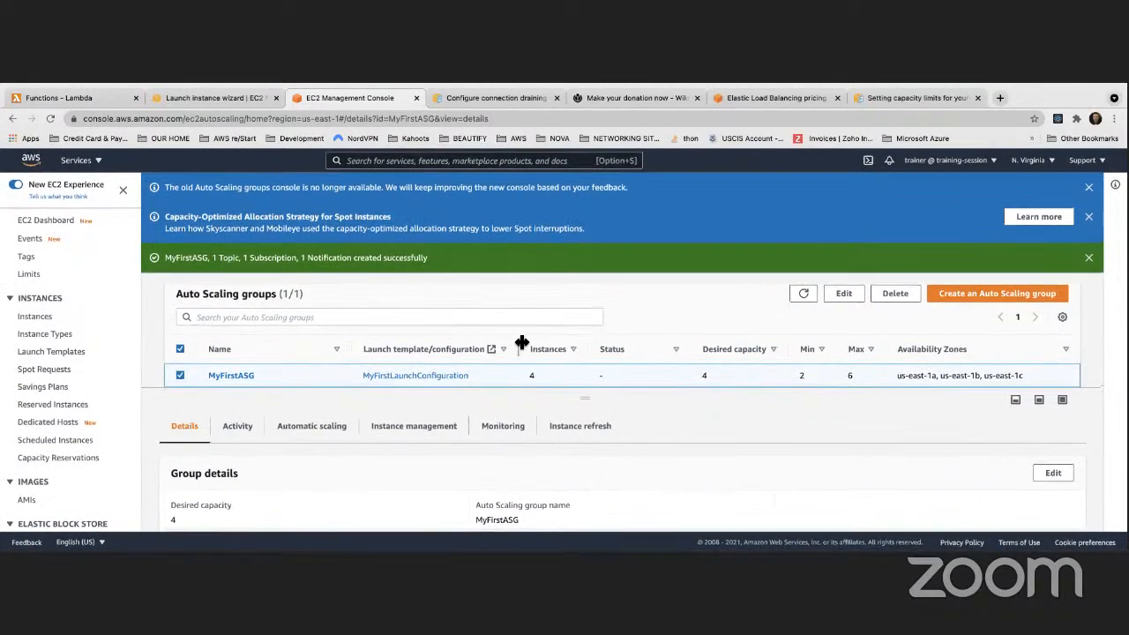
pyautogui.moveTo(507, 388); pyautogui.dragTo(498, 304)
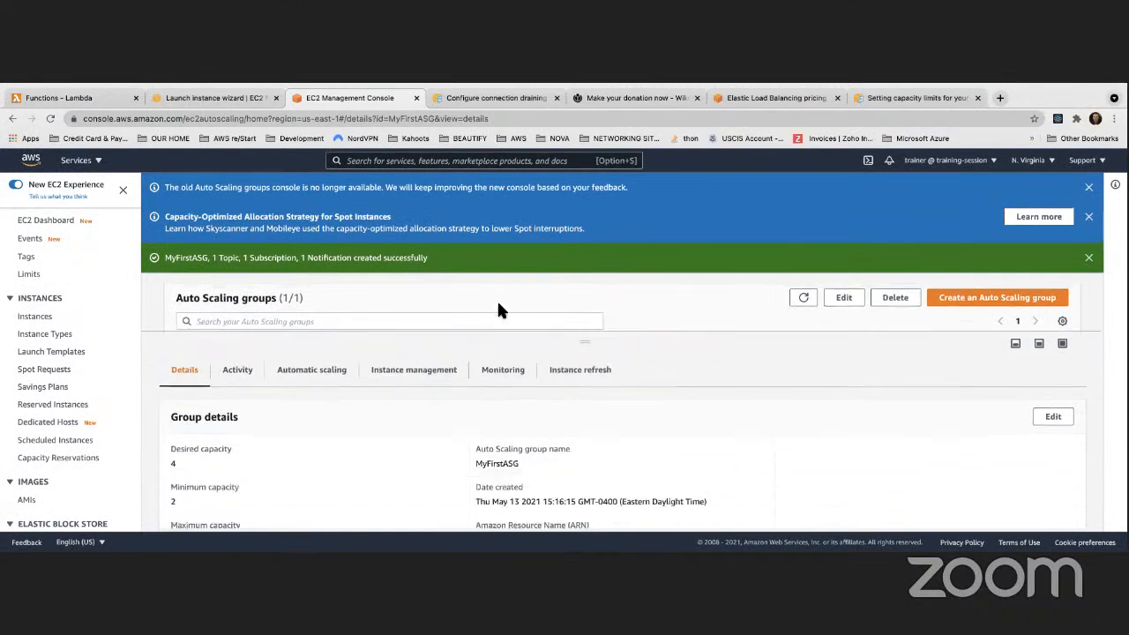
# View the four pending t2.micro instances across us-east-1a, 1b and 1c
pyautogui.click(392, 378)
pyautogui.scroll(-2, 498, 386)
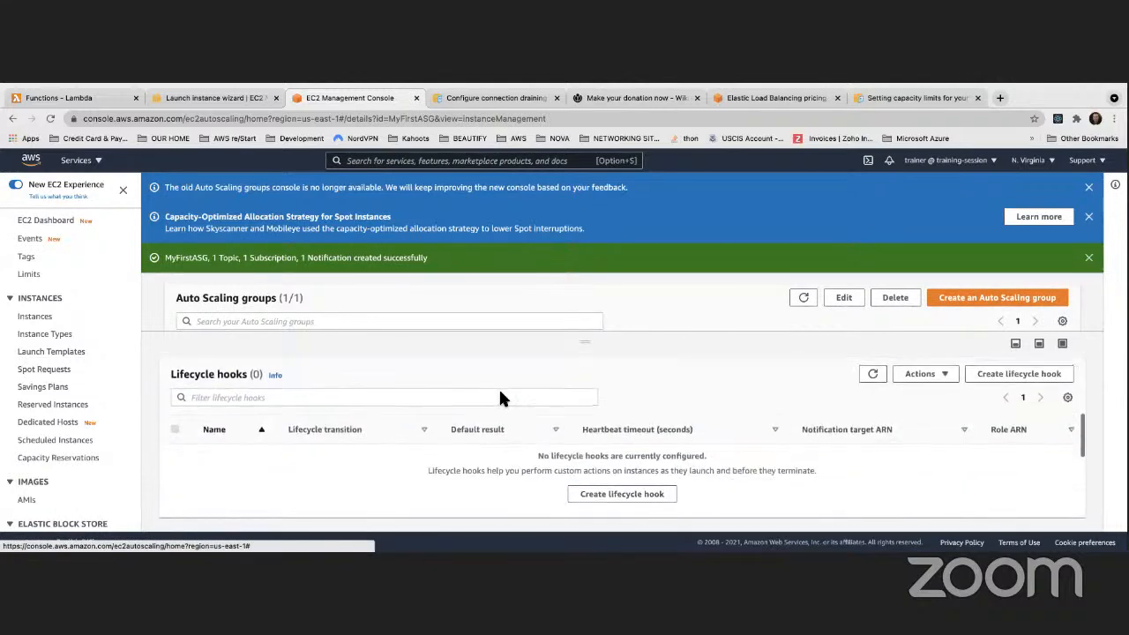
pyautogui.scroll(1, 499, 386)
pyautogui.scroll(1, 500, 398)
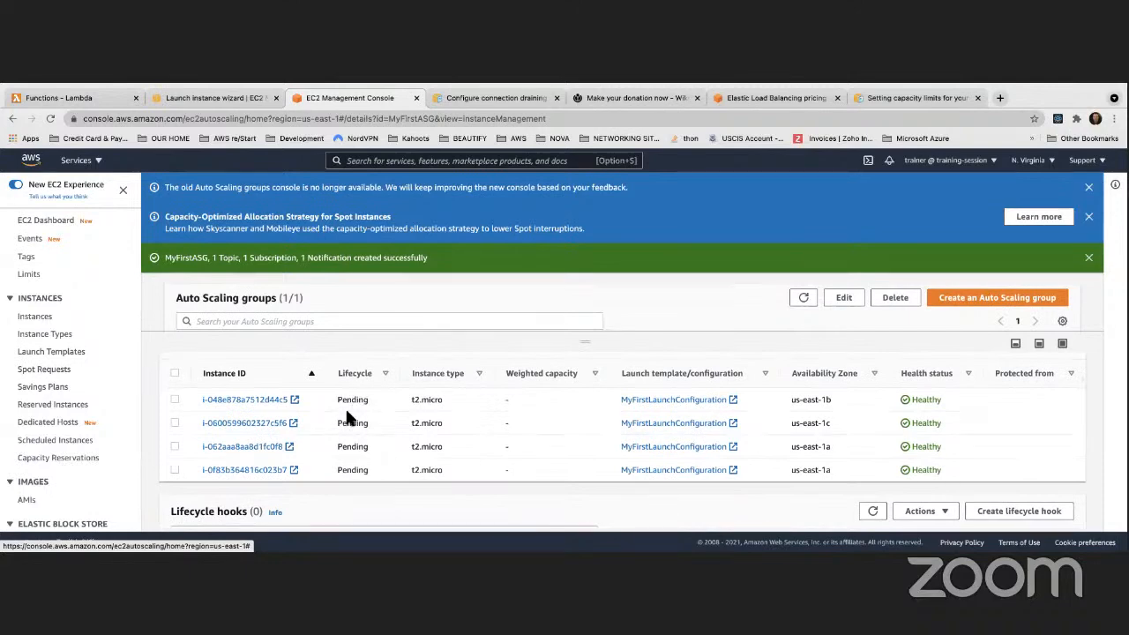
pyautogui.scroll(-3, 345, 421)
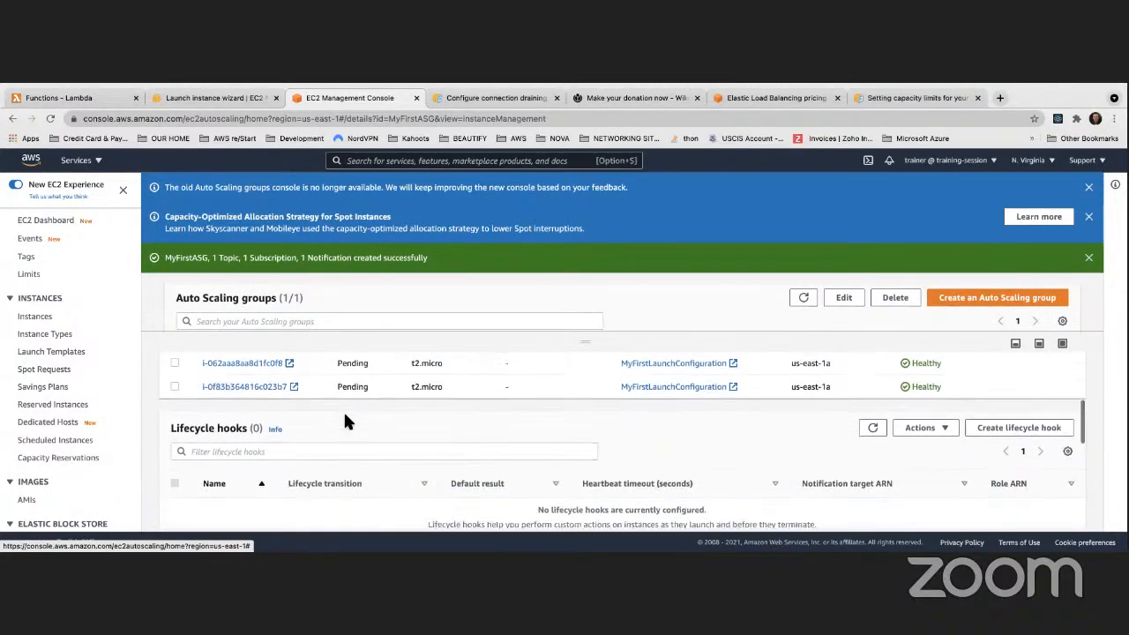
pyautogui.scroll(3, 345, 420)
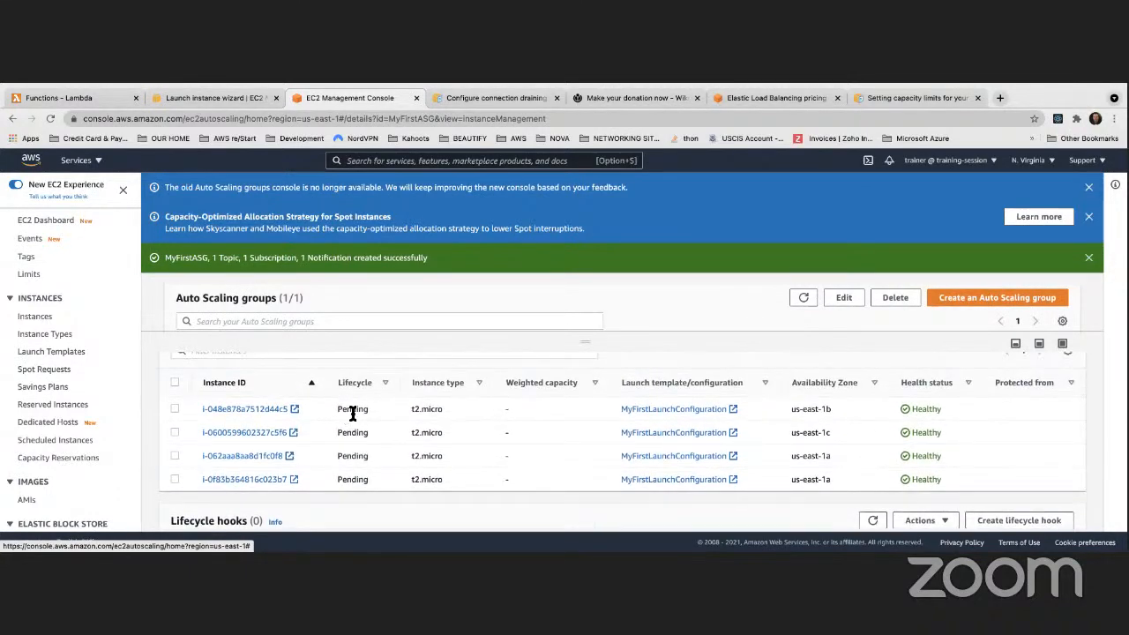
# Go from the EC2 dashboard to the Load Balancers list
pyautogui.click(223, 97)
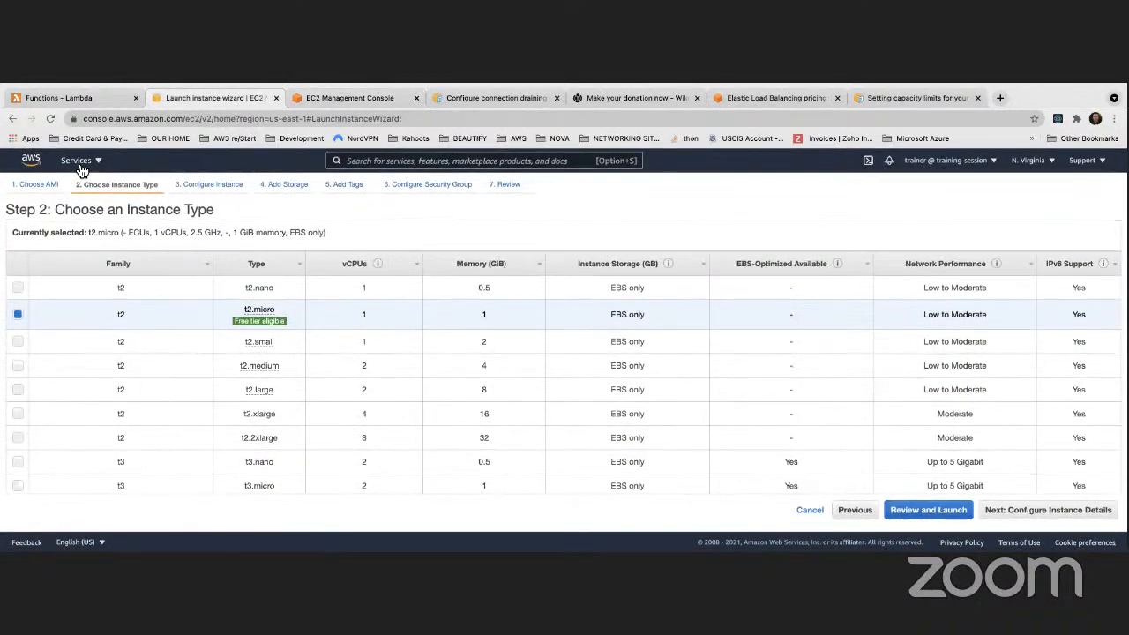
pyautogui.click(77, 161)
pyautogui.click(65, 270)
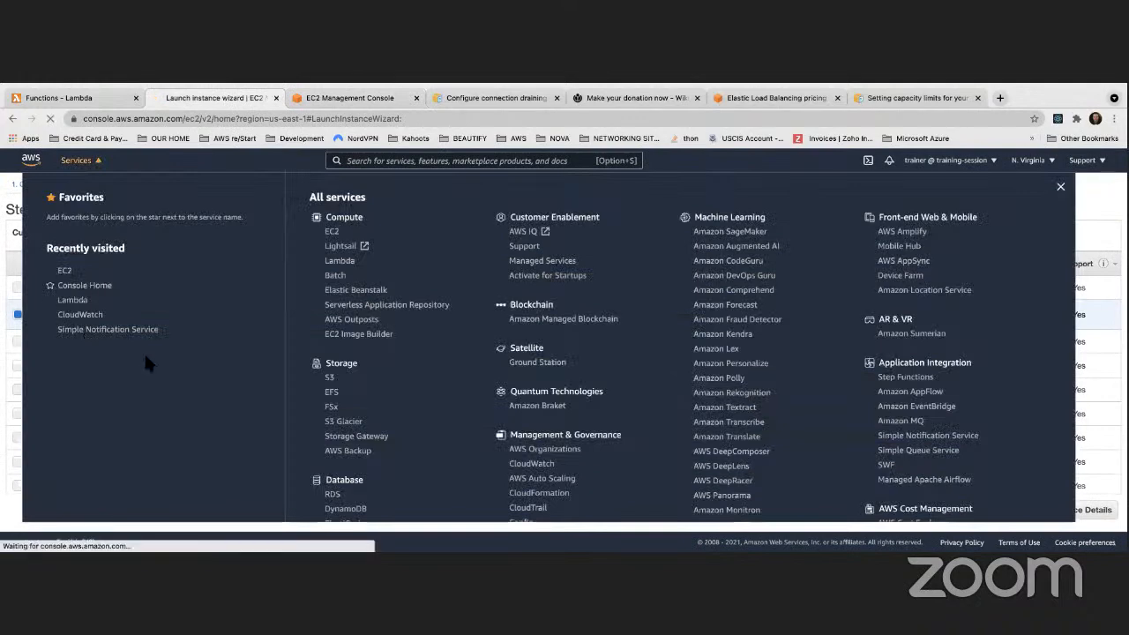
pyautogui.scroll(-5, 97, 352)
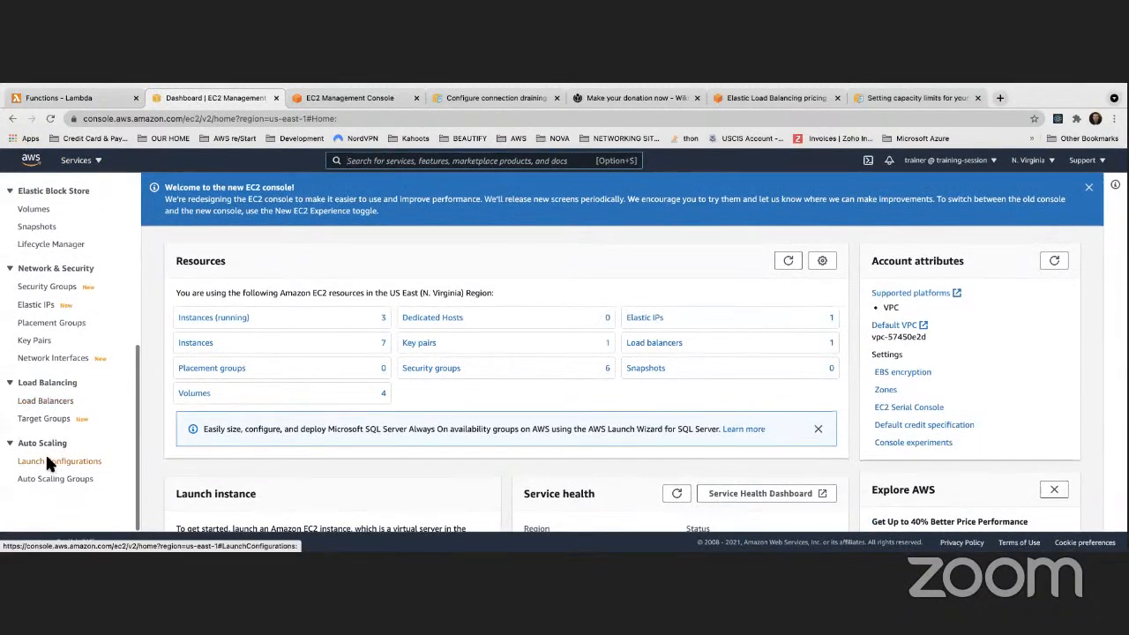
pyautogui.click(49, 406)
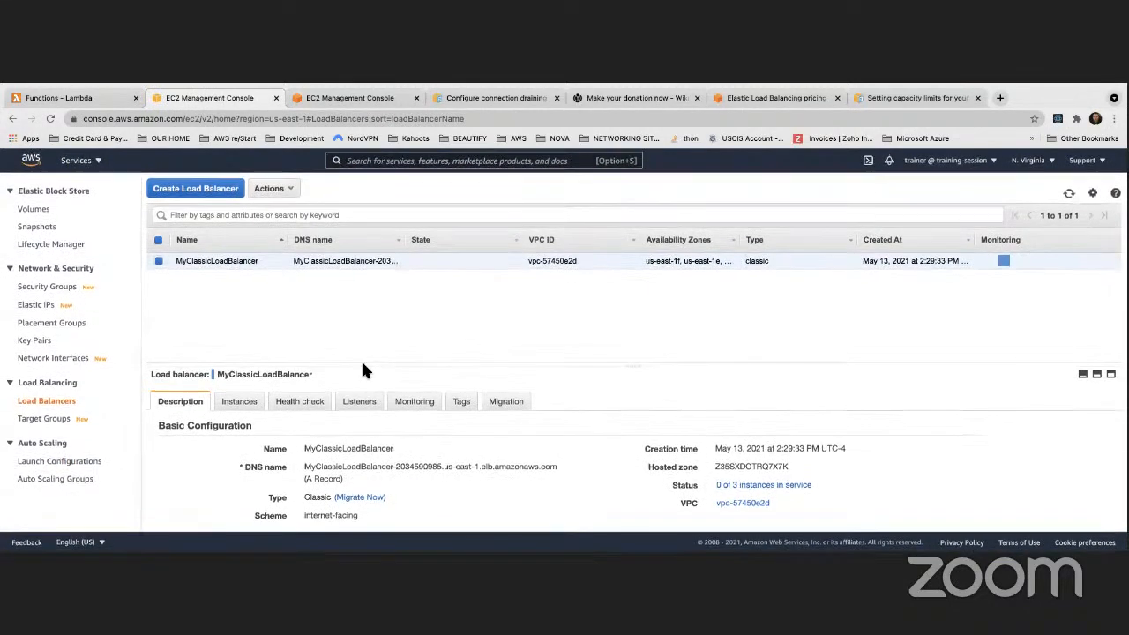
# Show MyClassicLoadBalancer's registered instances, refreshing until three appear OutOfService
pyautogui.click(249, 404)
pyautogui.scroll(-2, 345, 397)
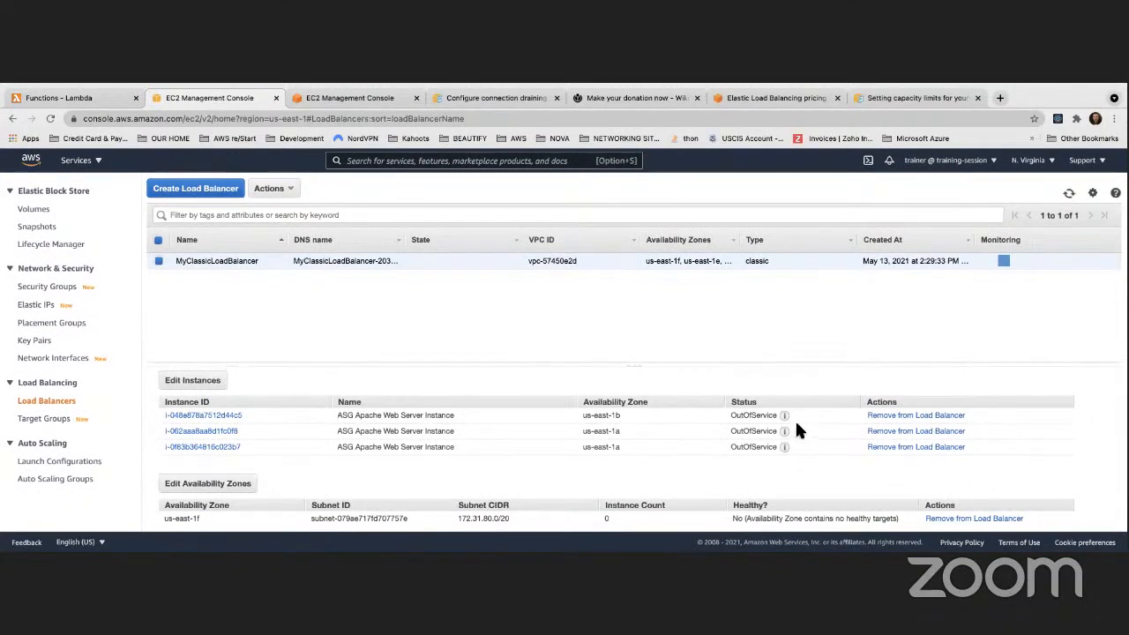
pyautogui.click(1069, 195)
pyautogui.click(1069, 196)
pyautogui.click(1070, 195)
pyautogui.click(1070, 196)
pyautogui.moveTo(786, 421)
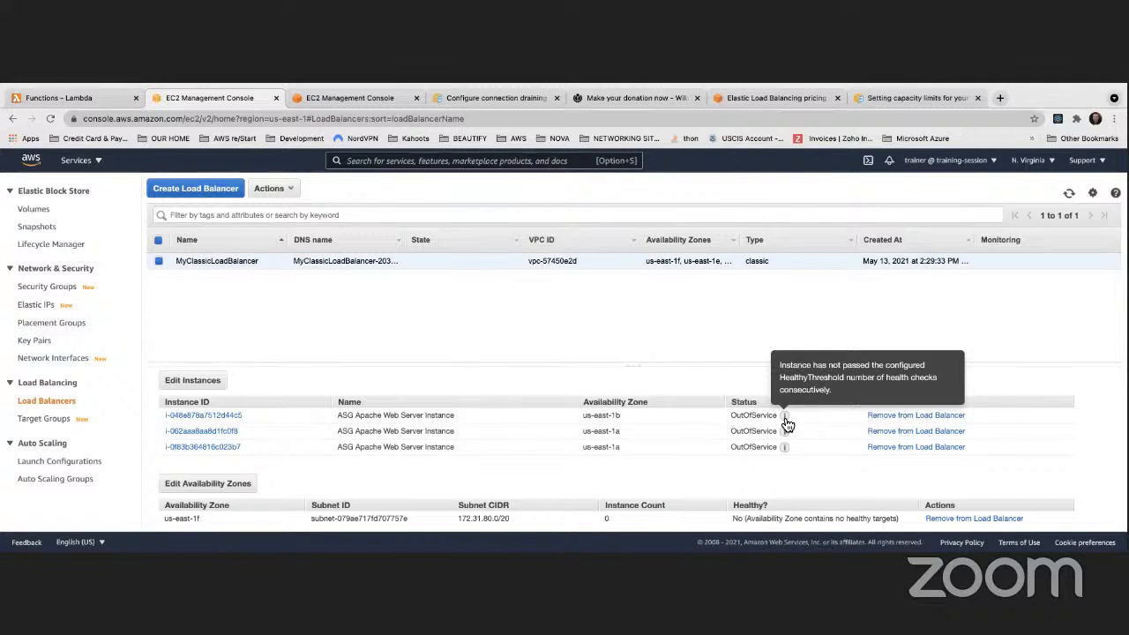
# Show MyFirstLaunchConfiguration's details on the Launch configurations page
pyautogui.click(339, 99)
pyautogui.scroll(2, 317, 388)
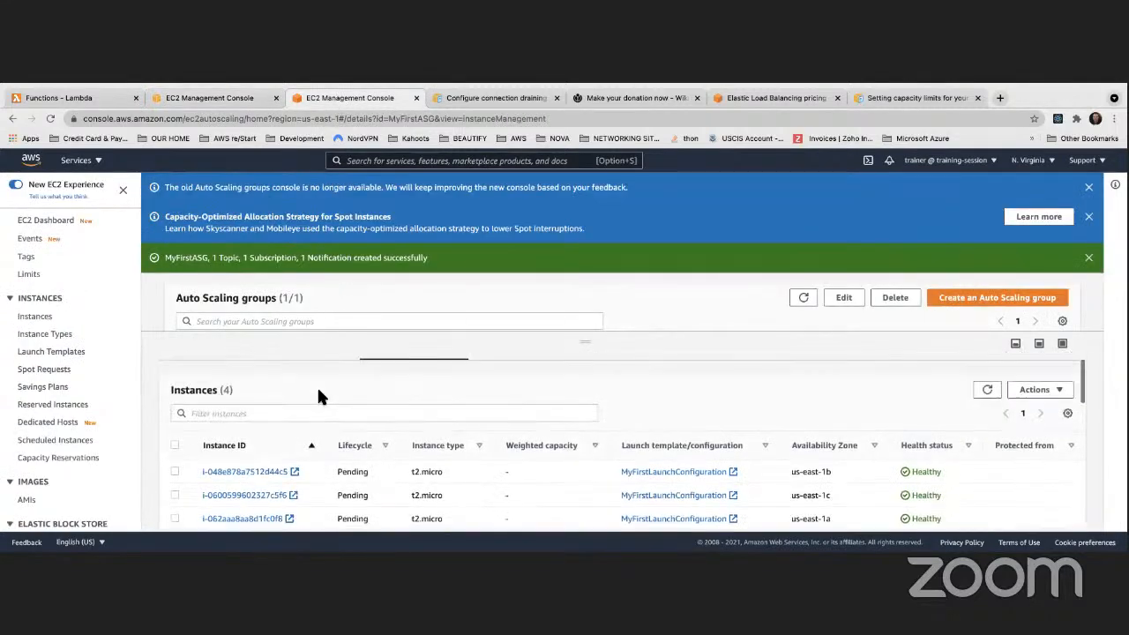
pyautogui.scroll(-5, 57, 362)
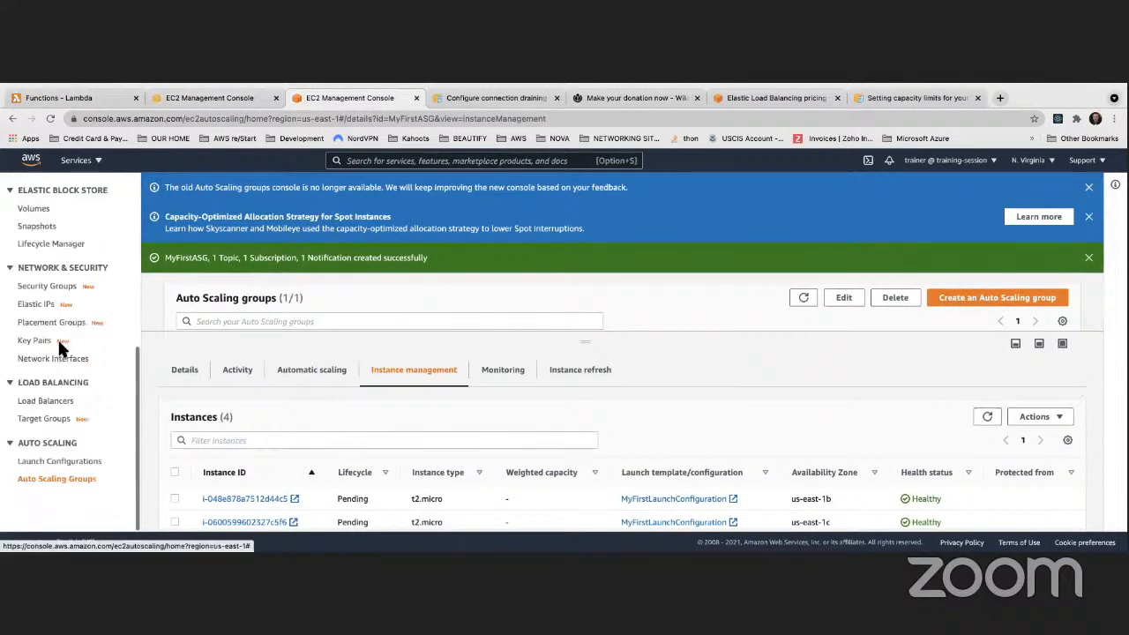
pyautogui.click(54, 462)
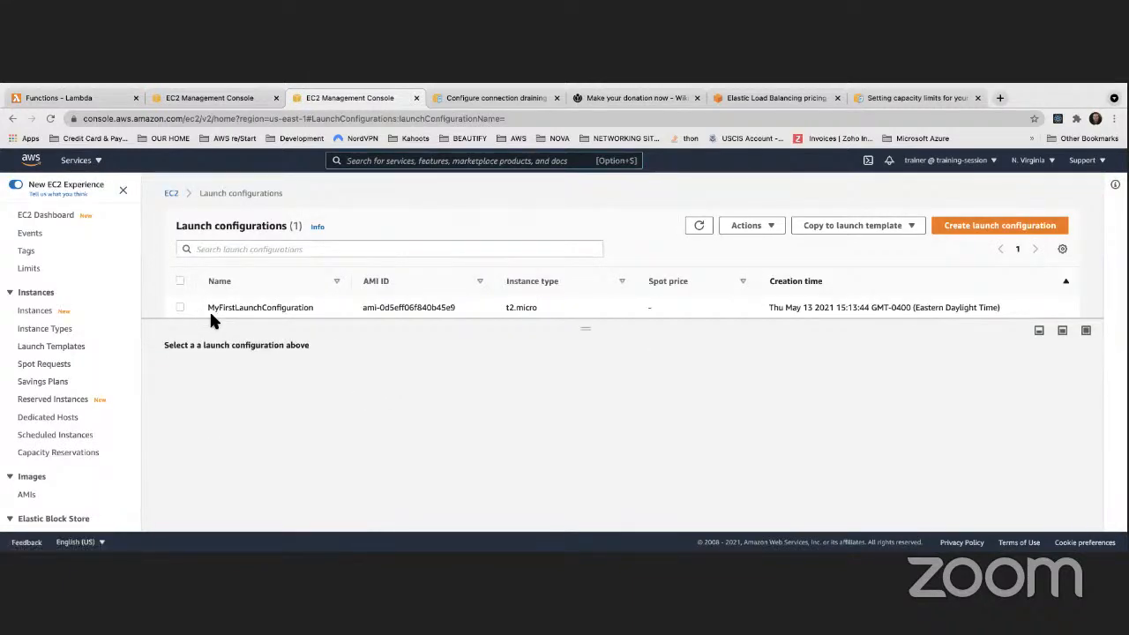
pyautogui.click(209, 309)
# Read the launch configuration's user data script, then close it
pyautogui.scroll(-2, 424, 397)
pyautogui.scroll(-3, 422, 397)
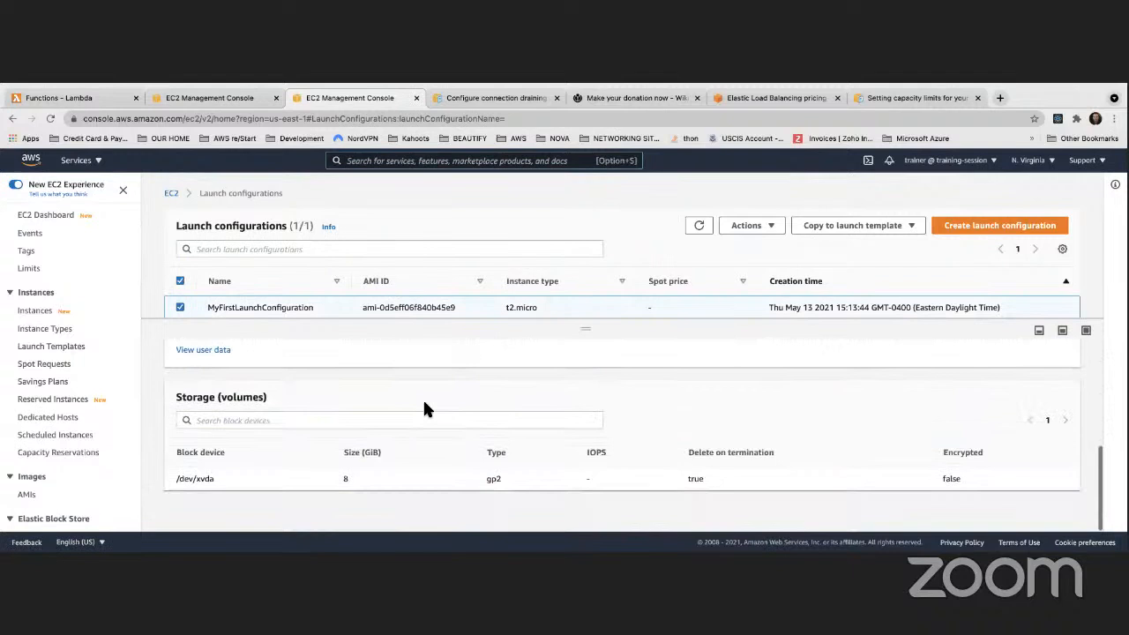
pyautogui.click(223, 347)
pyautogui.scroll(-5, 474, 391)
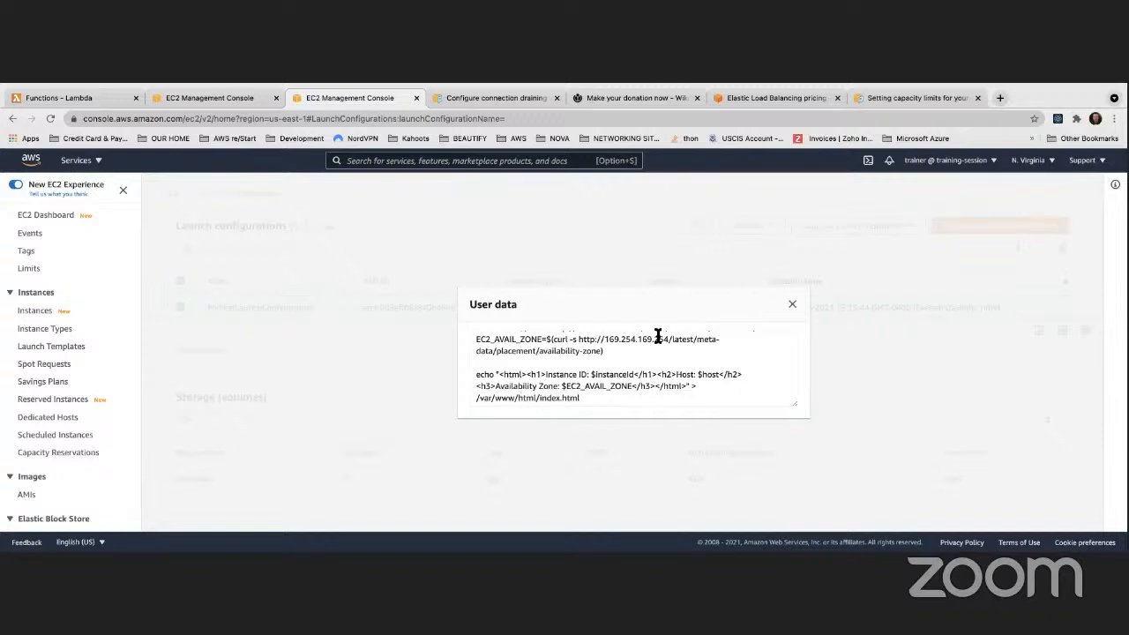
pyautogui.click(792, 304)
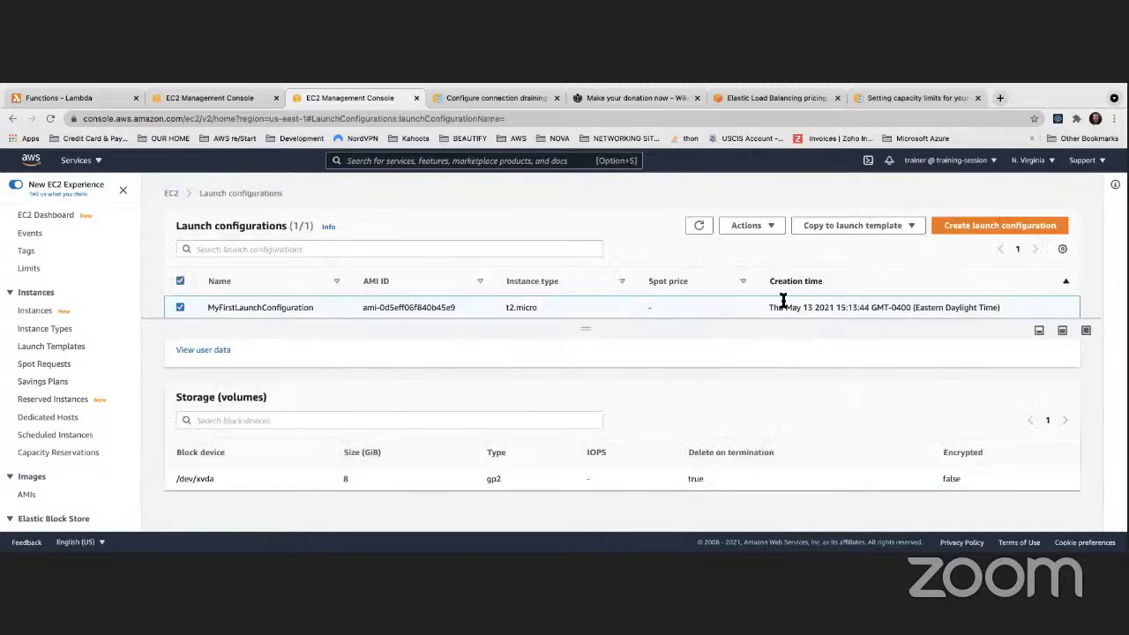
# Refresh MyClassicLoadBalancer's instances until four ASG Apache Web Server Instances show OutOfService
pyautogui.click(223, 99)
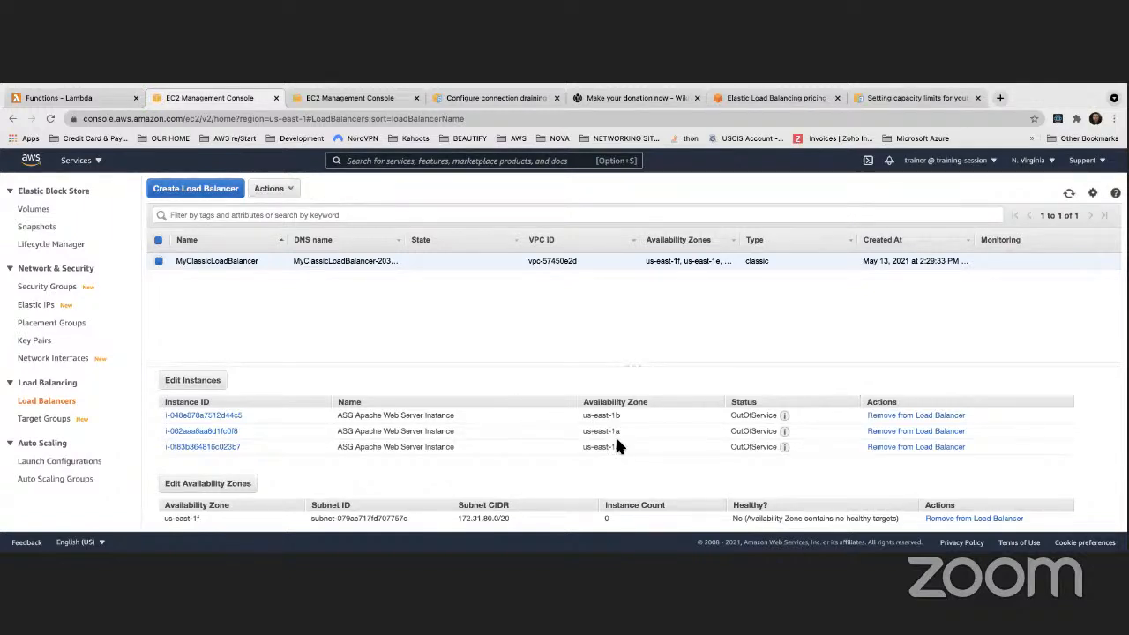
pyautogui.click(1068, 196)
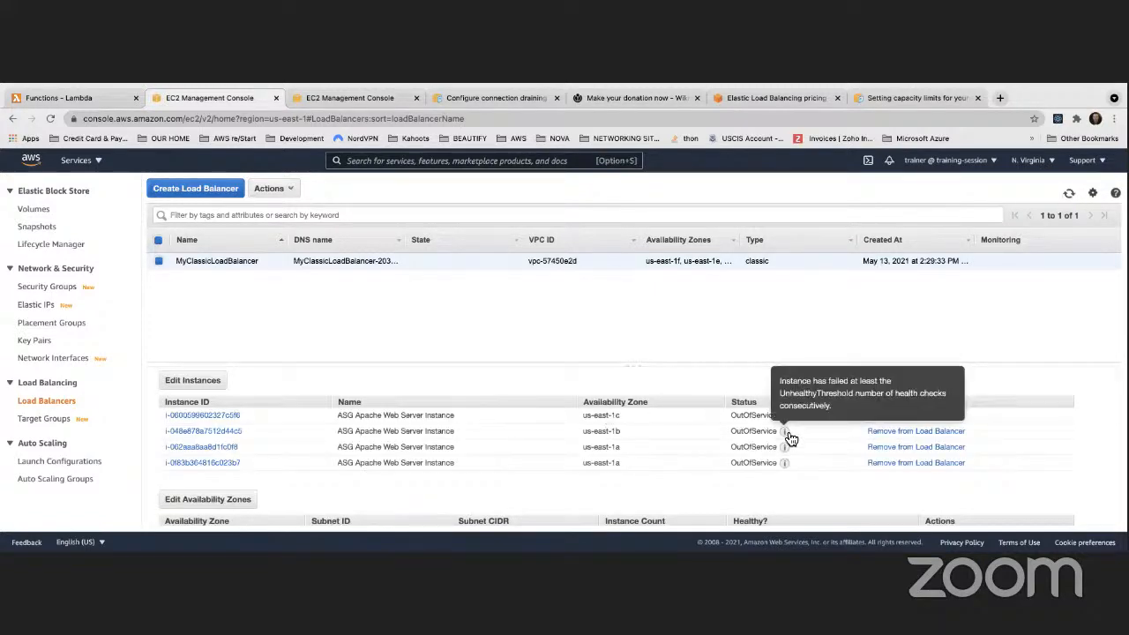
pyautogui.moveTo(786, 463)
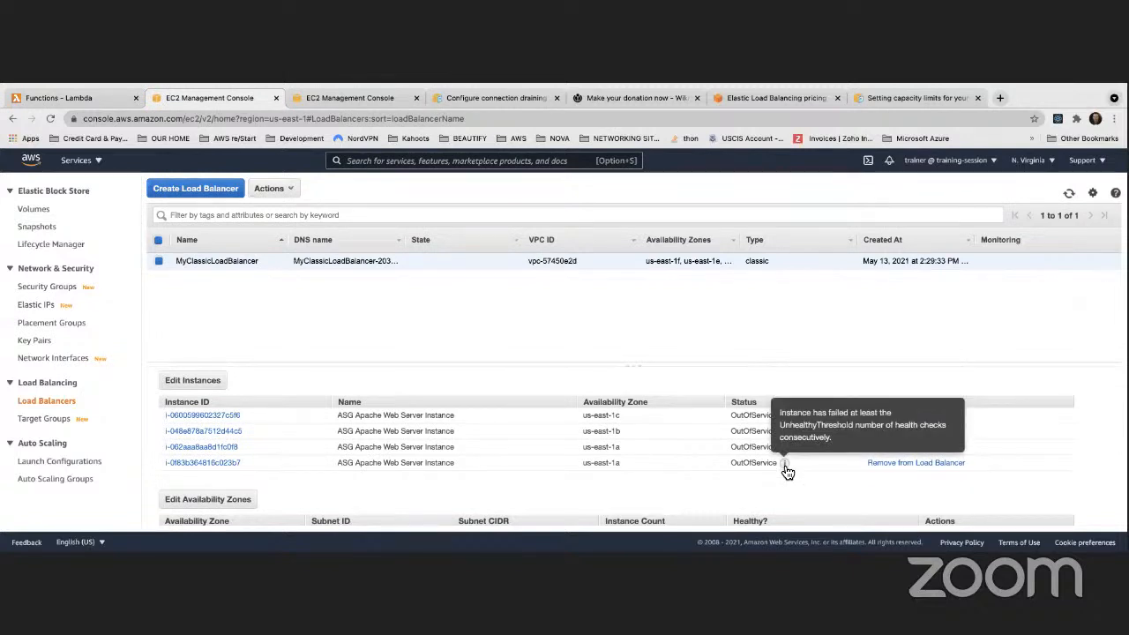
pyautogui.click(1070, 194)
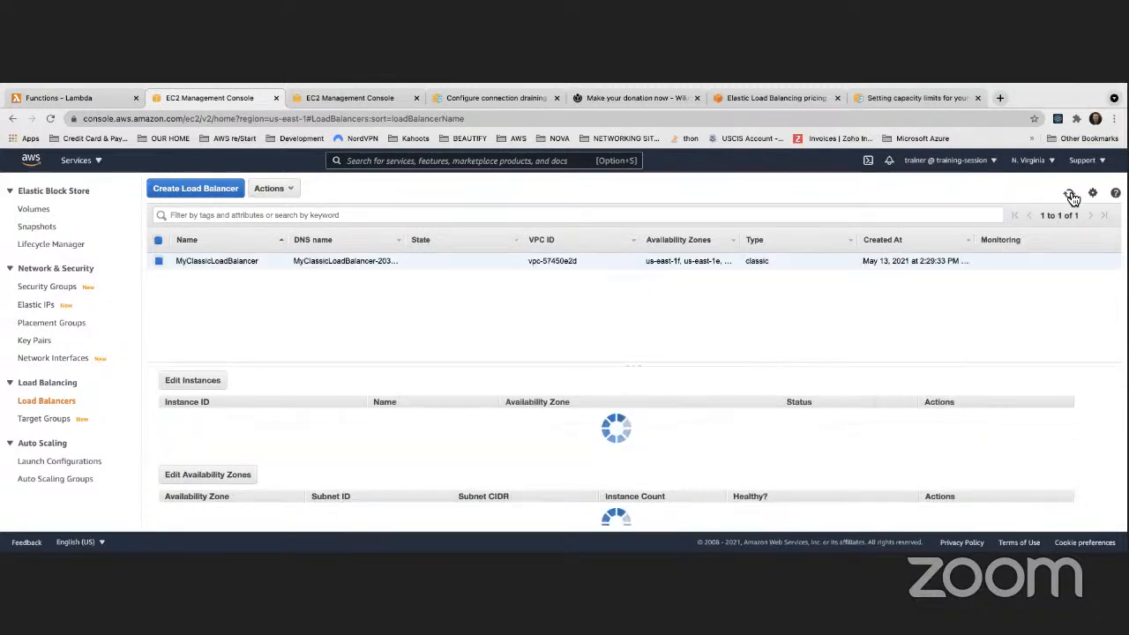
pyautogui.scroll(-1, 614, 451)
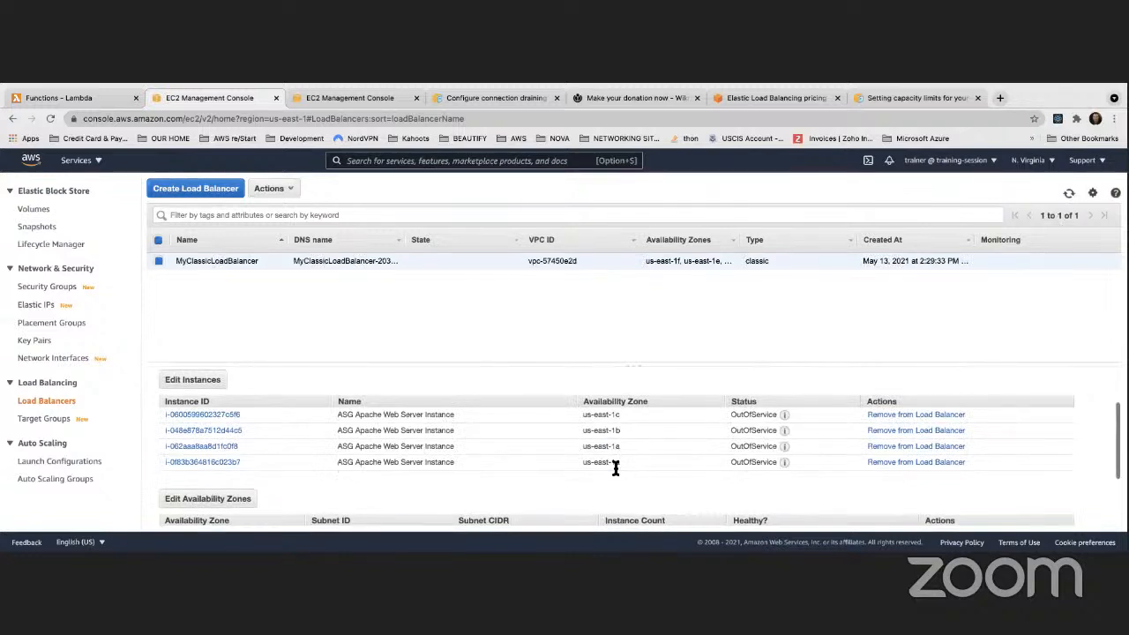
pyautogui.click(1069, 193)
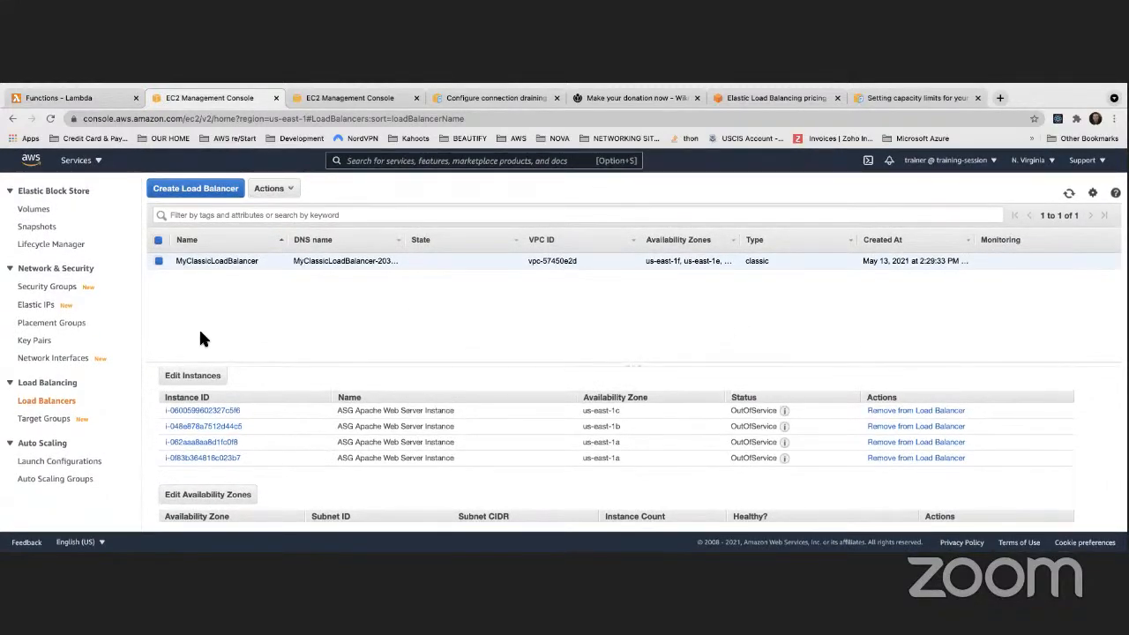
pyautogui.click(1069, 194)
pyautogui.scroll(3, 63, 319)
pyautogui.scroll(5, 63, 325)
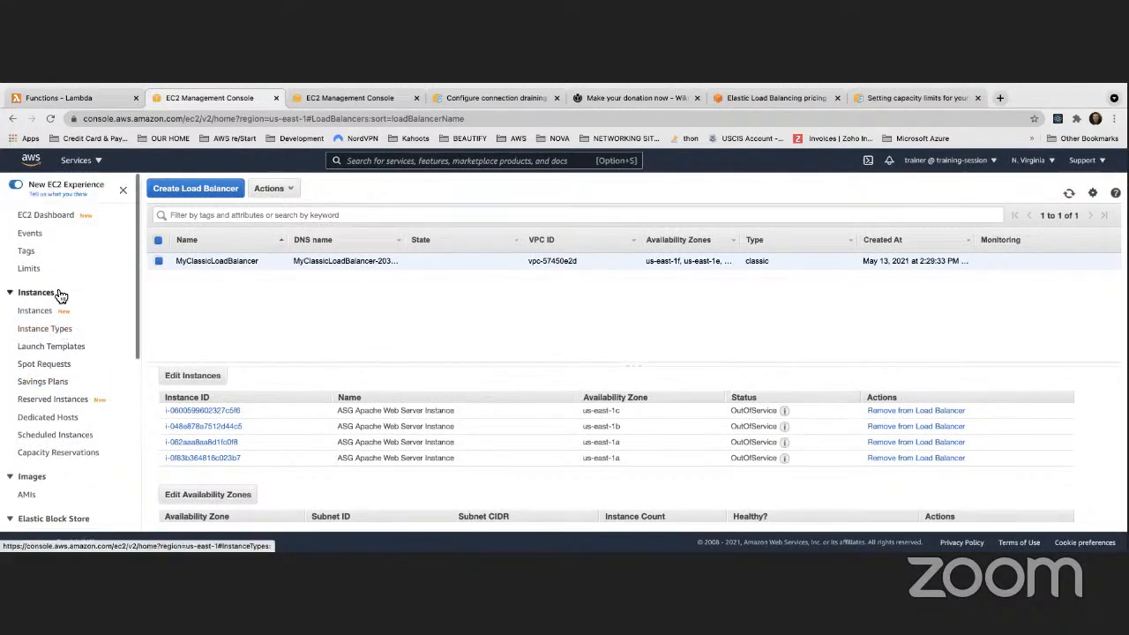
pyautogui.click(36, 311)
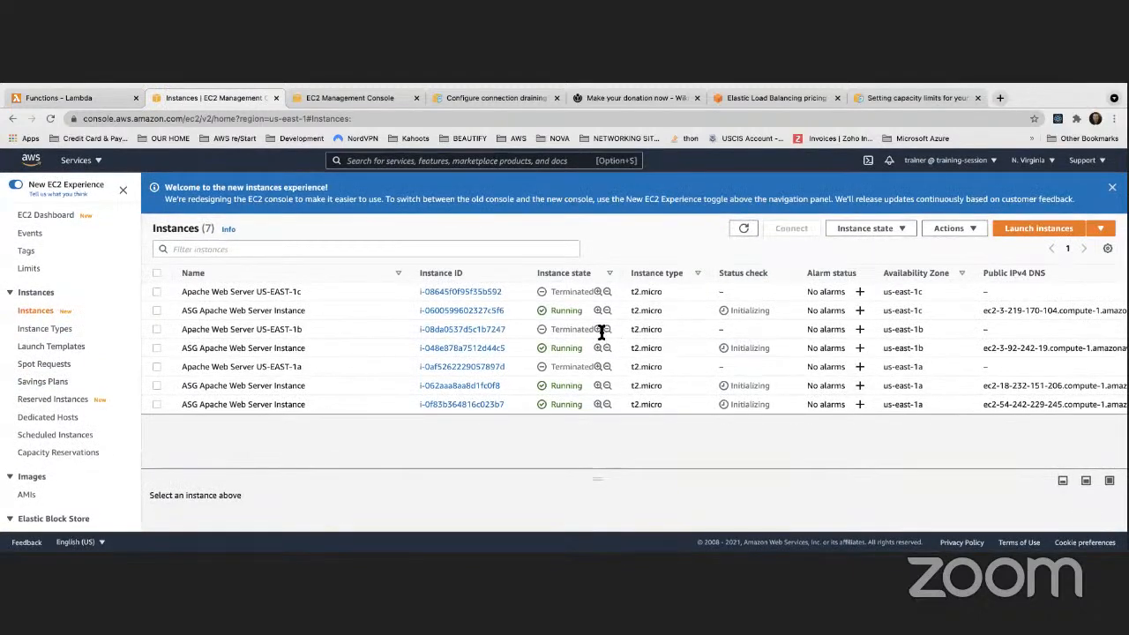
pyautogui.click(433, 311)
pyautogui.scroll(-2, 342, 433)
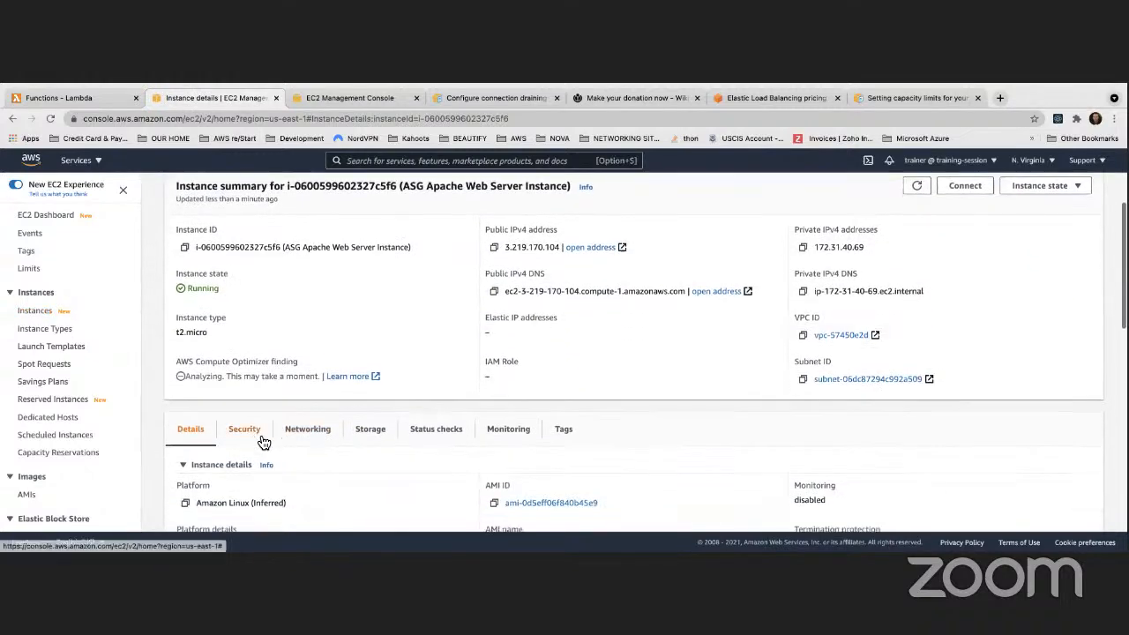
pyautogui.click(256, 435)
pyautogui.scroll(-5, 370, 424)
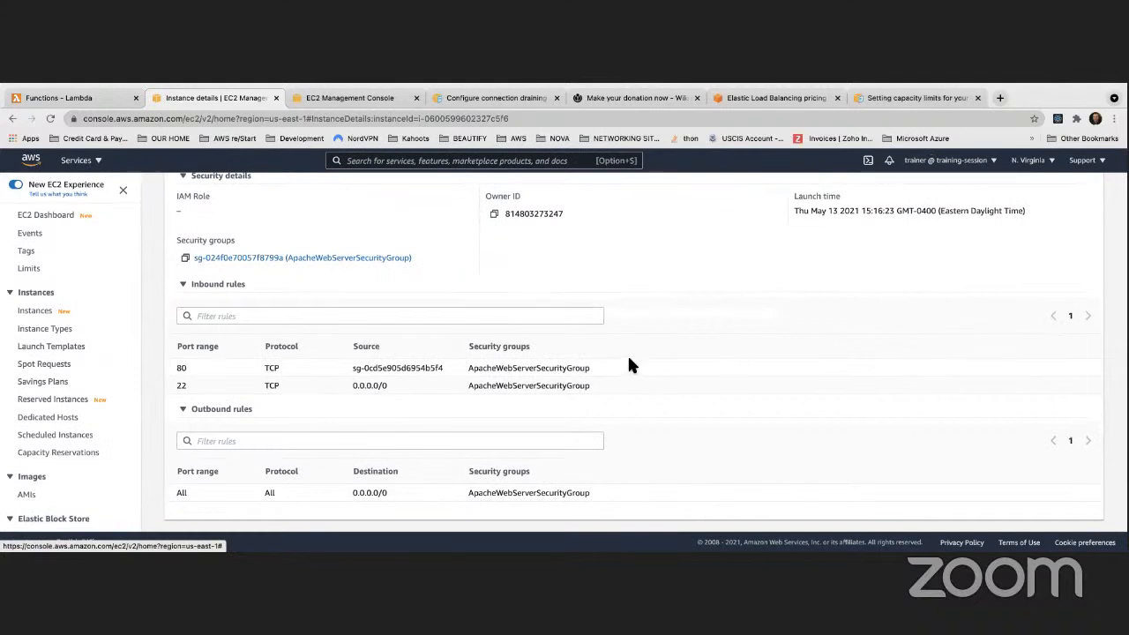
pyautogui.scroll(1, 600, 368)
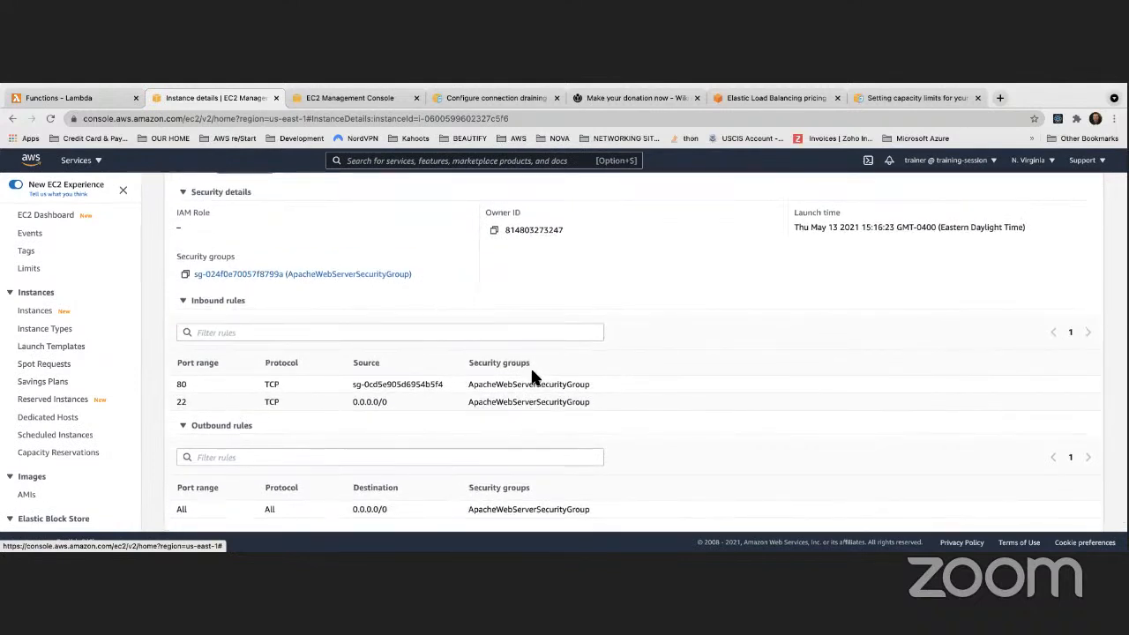
pyautogui.scroll(-1, 518, 370)
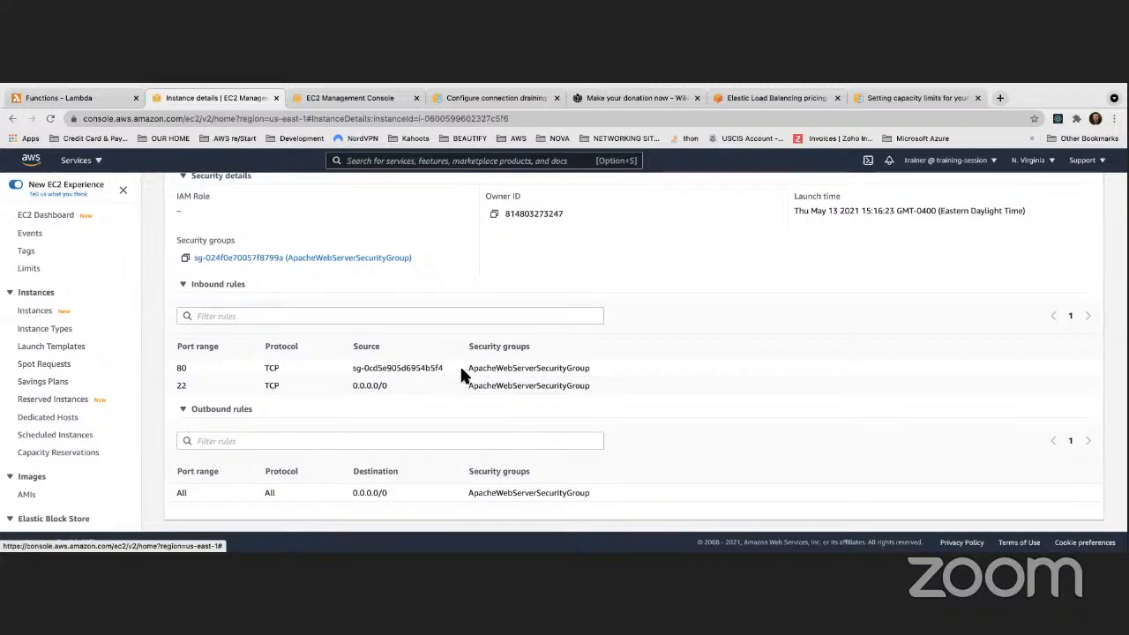
pyautogui.scroll(1, 396, 373)
pyautogui.scroll(-1, 366, 366)
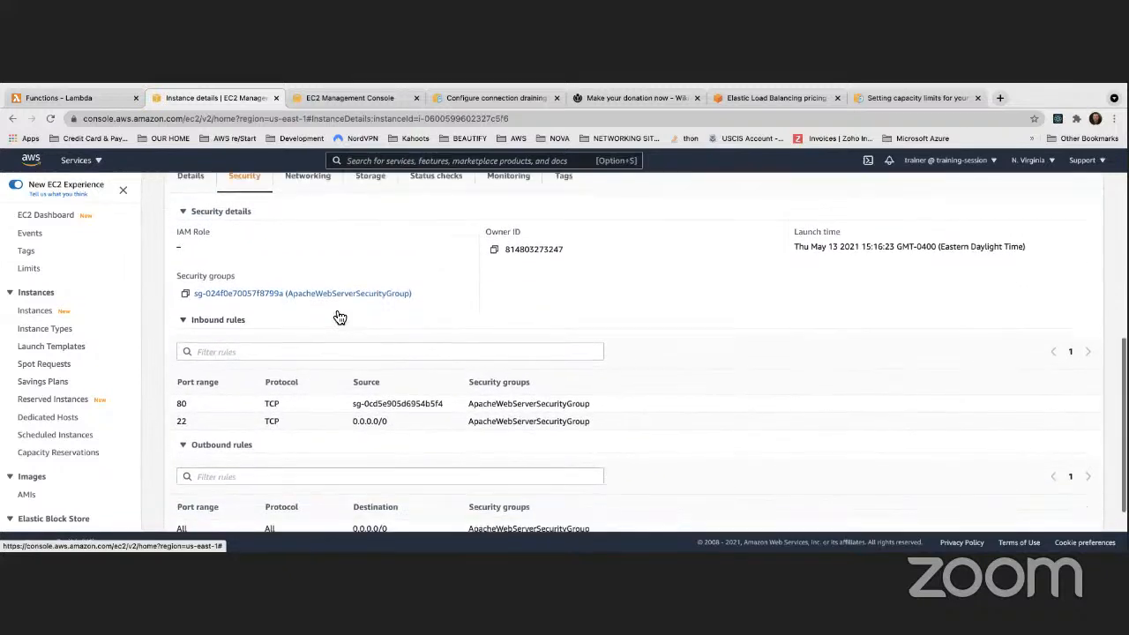
pyautogui.click(327, 291)
pyautogui.scroll(-1, 678, 424)
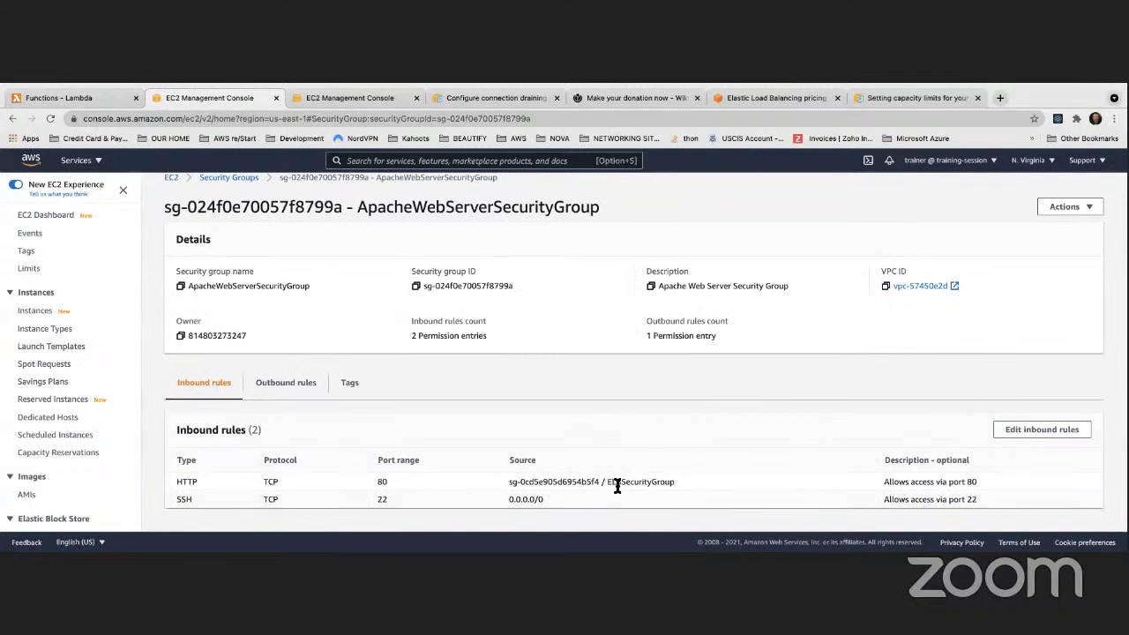
# Change the HTTP port 80 inbound rule's source to 0.0.0.0/0 and save
pyautogui.click(1042, 430)
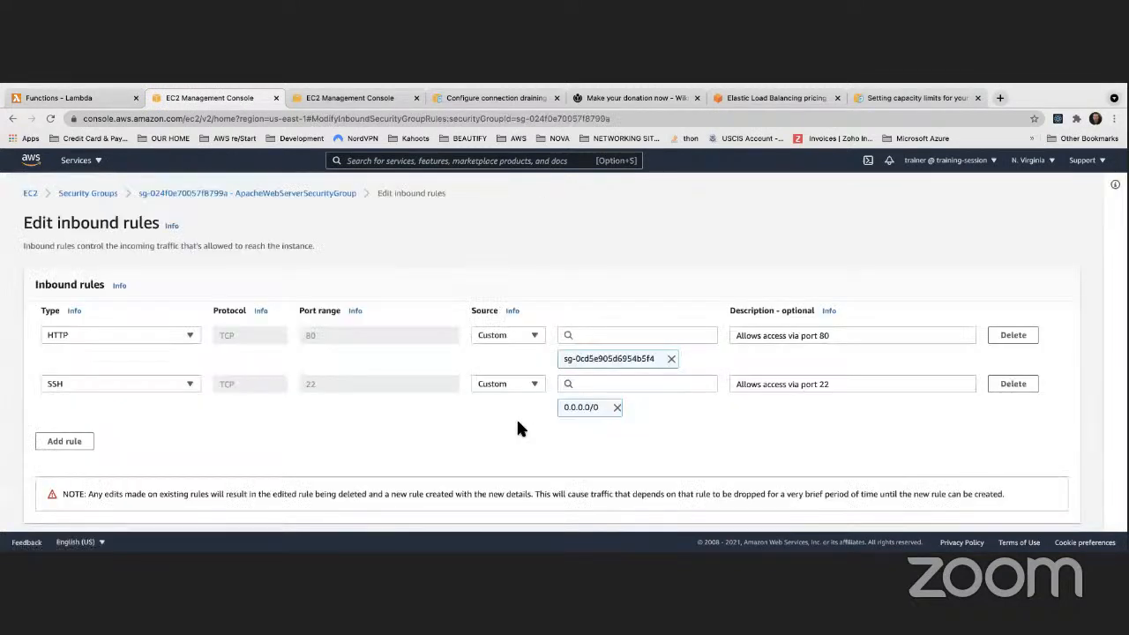
pyautogui.click(674, 334)
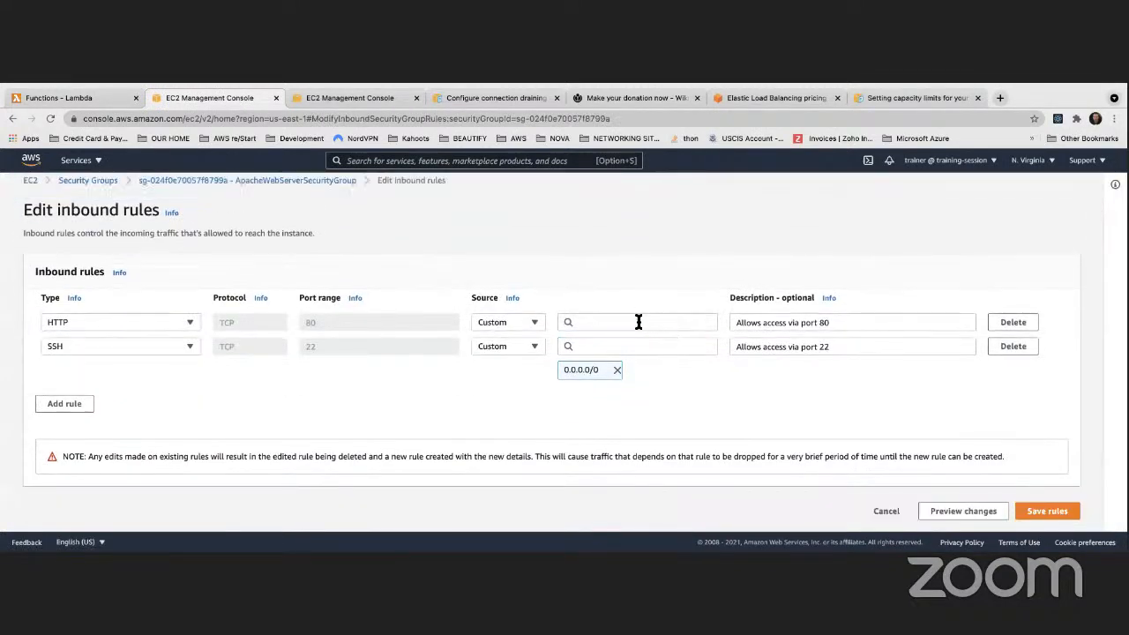
pyautogui.click(638, 322)
pyautogui.click(605, 367)
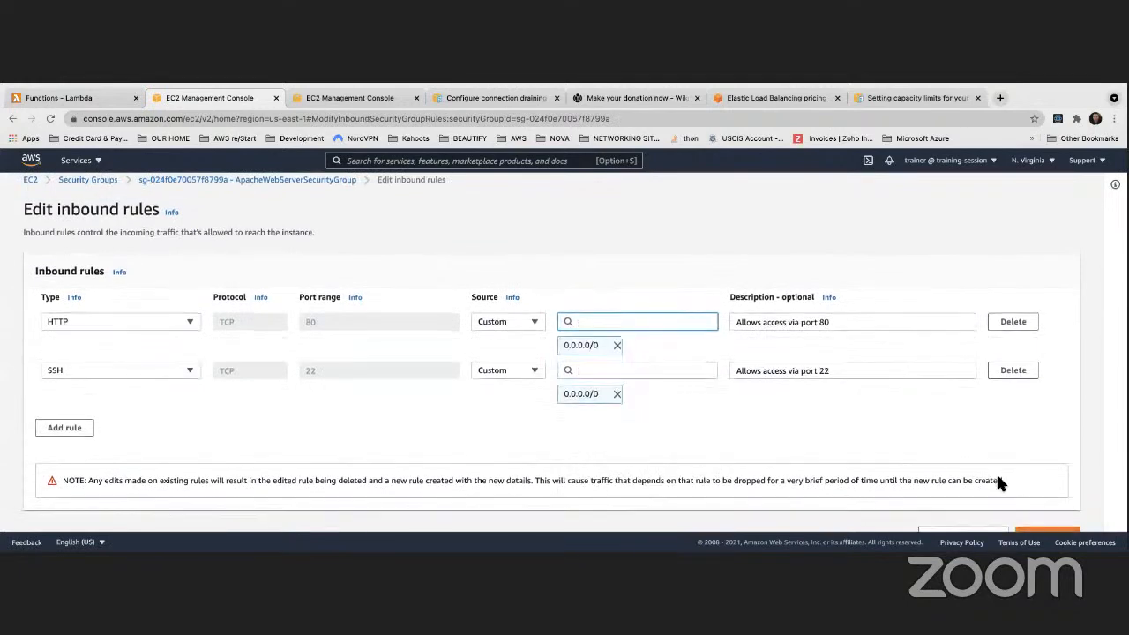
pyautogui.scroll(-1, 998, 481)
pyautogui.click(1046, 509)
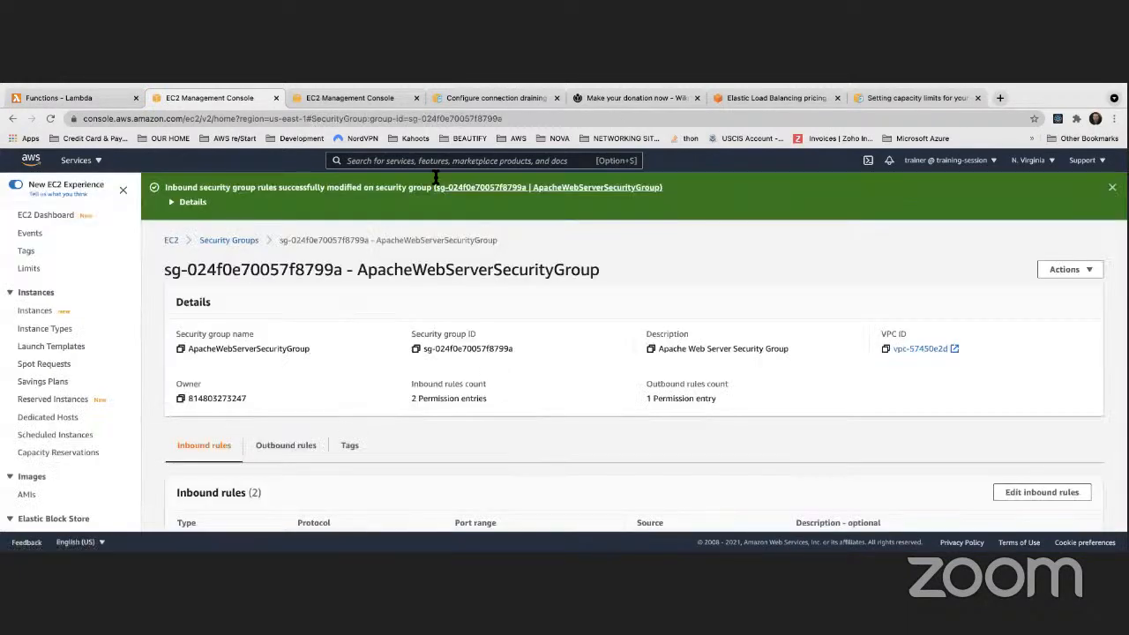
# Return to the Launch configurations browser tab
pyautogui.click(357, 97)
pyautogui.click(453, 102)
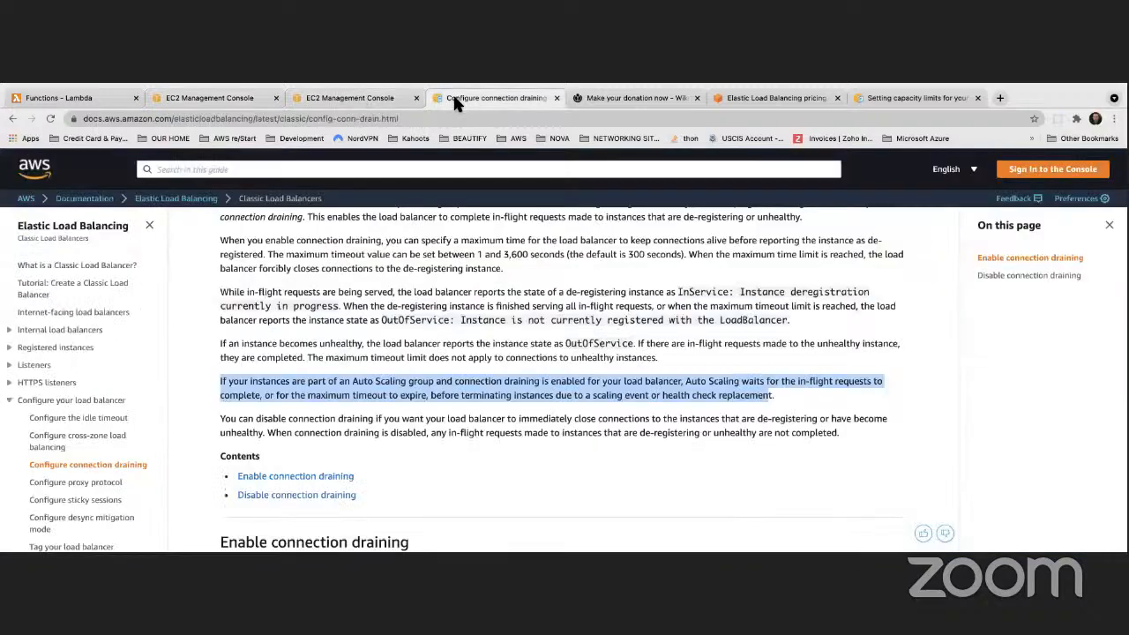
pyautogui.click(225, 100)
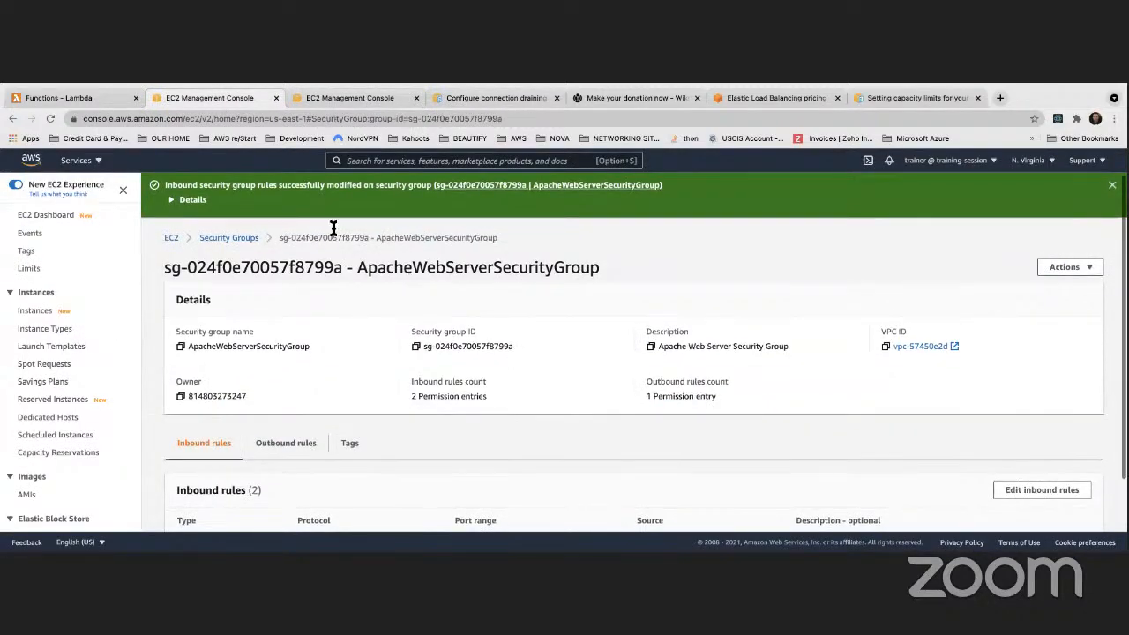
pyautogui.click(331, 99)
pyautogui.scroll(-8, 89, 271)
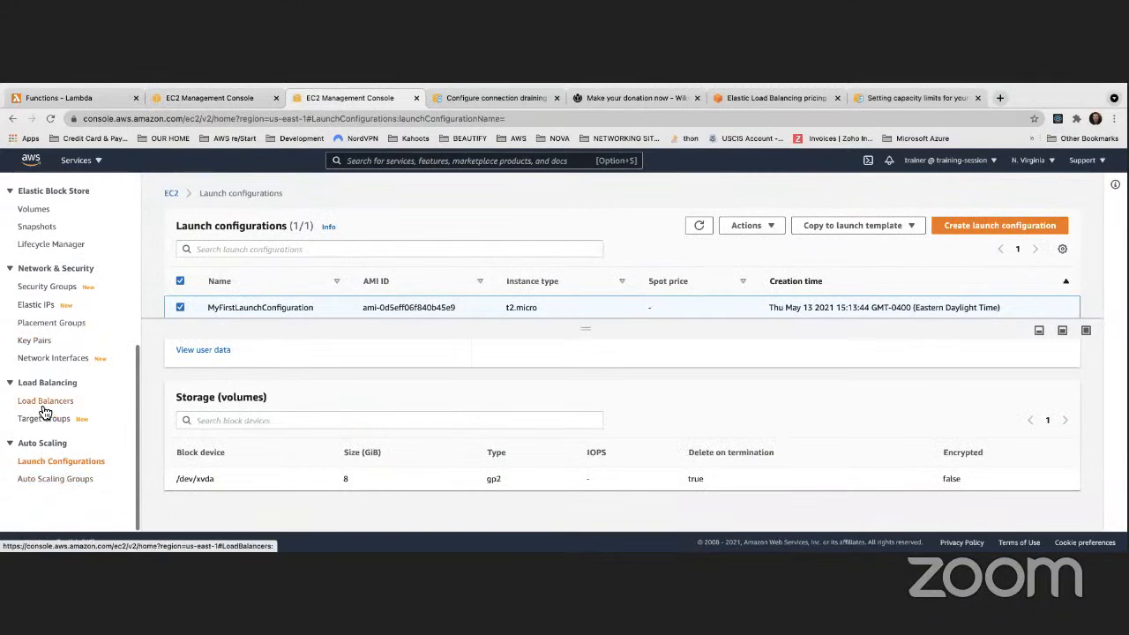
# Show the instances registered to MyClassicLoadBalancer in its Instances tab
pyautogui.click(95, 399)
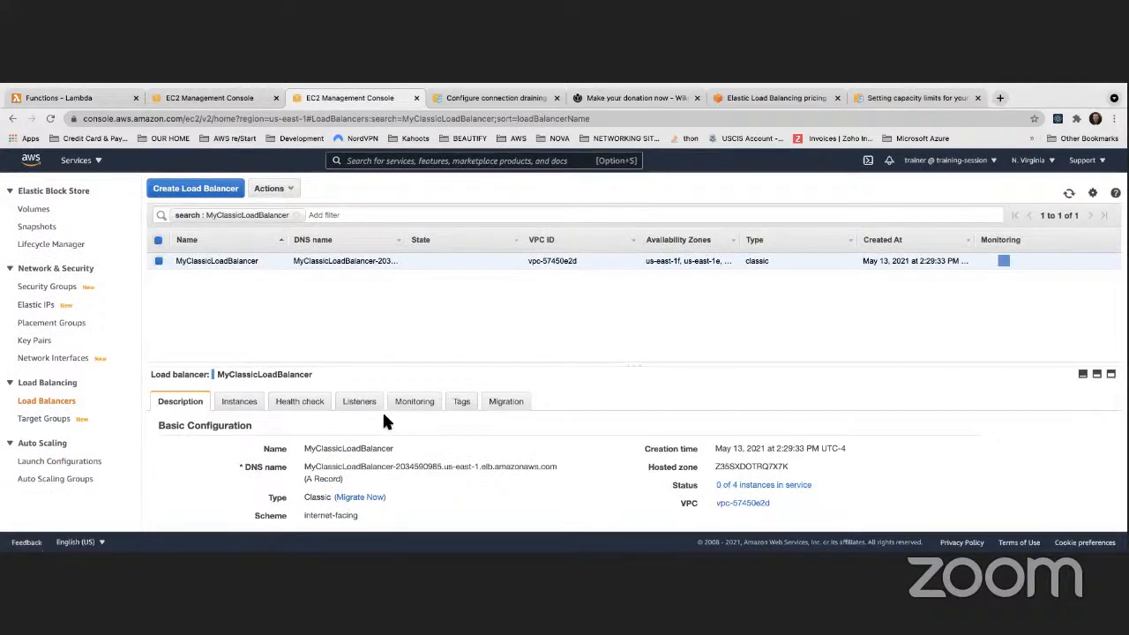
pyautogui.click(239, 402)
pyautogui.scroll(-3, 675, 445)
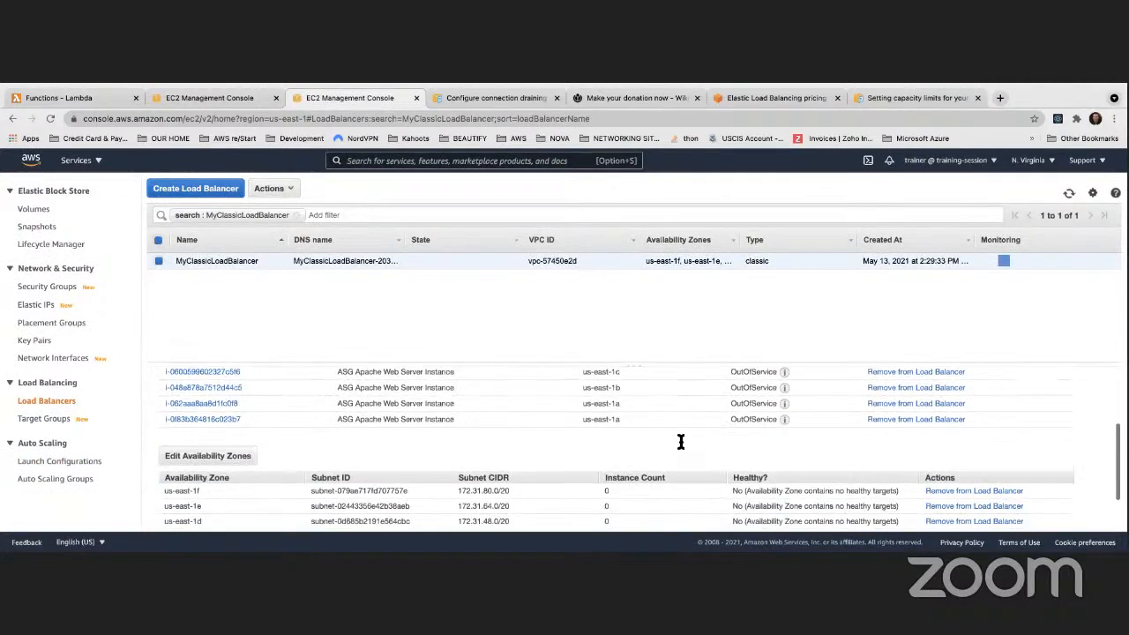
# Refresh the details, widen the Availability Zones column, and read the four instances' OutOfService tooltips
pyautogui.moveTo(790, 378)
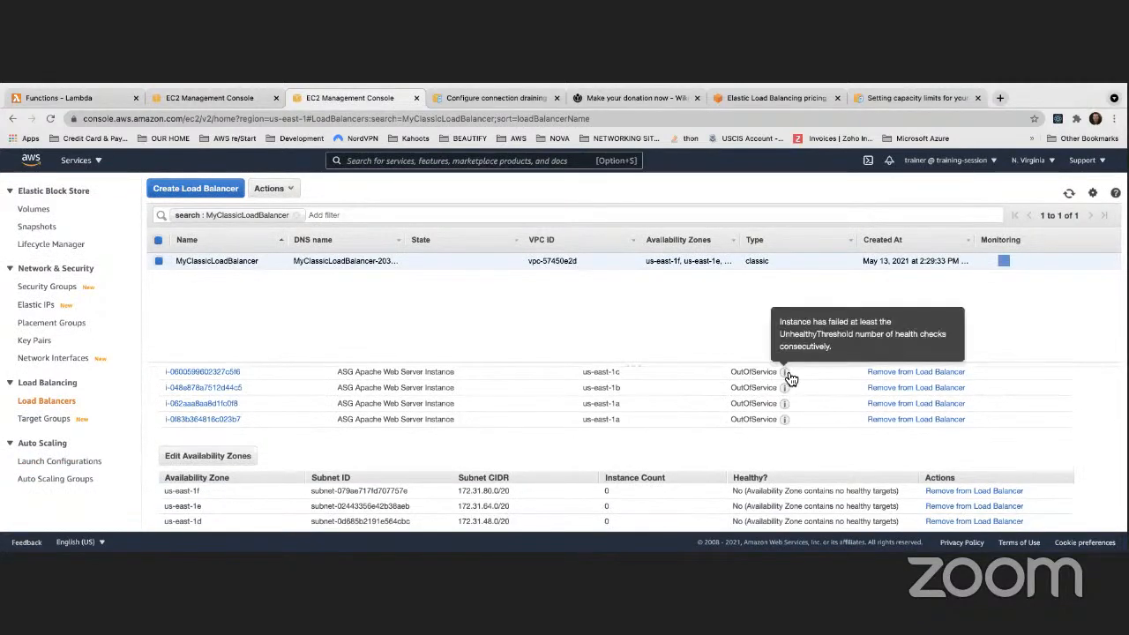
pyautogui.click(1070, 194)
pyautogui.moveTo(784, 381)
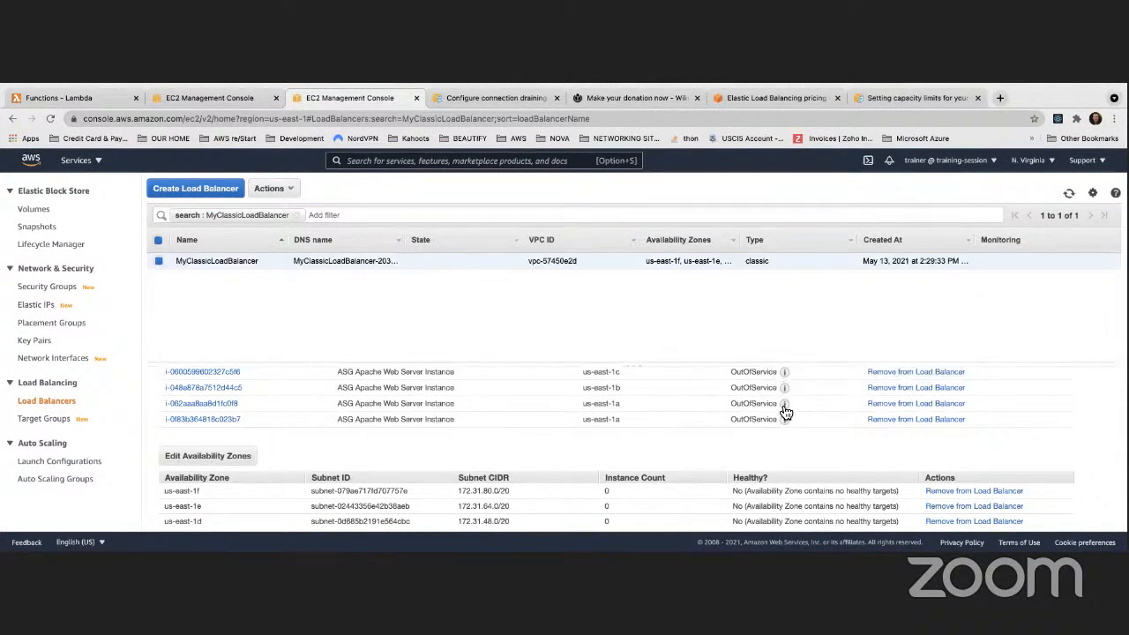
pyautogui.click(1070, 194)
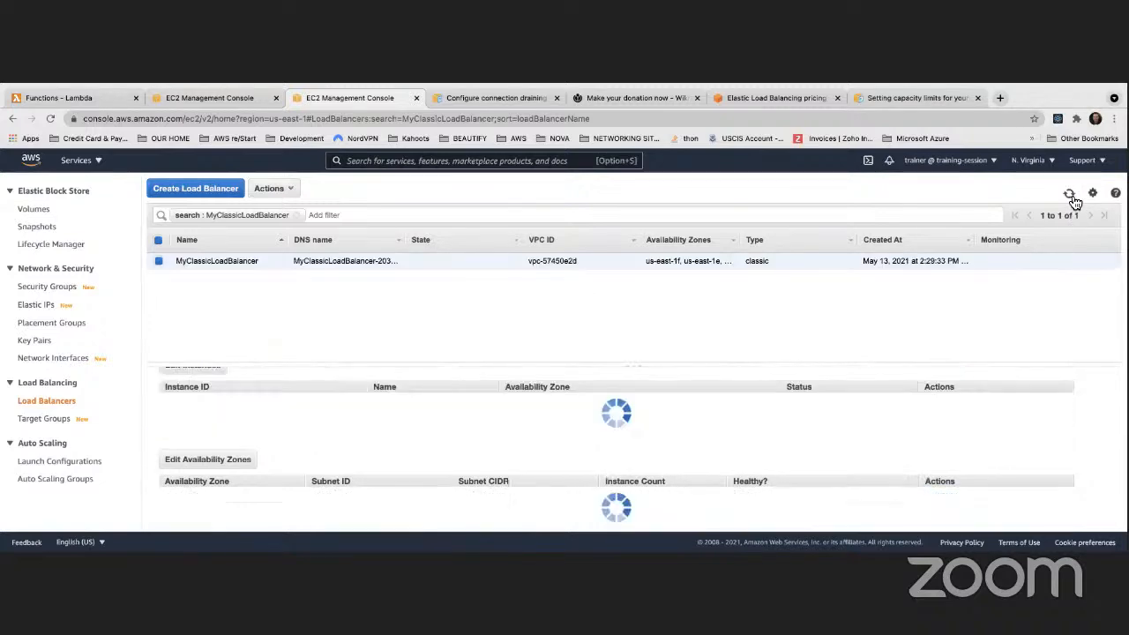
pyautogui.click(1070, 194)
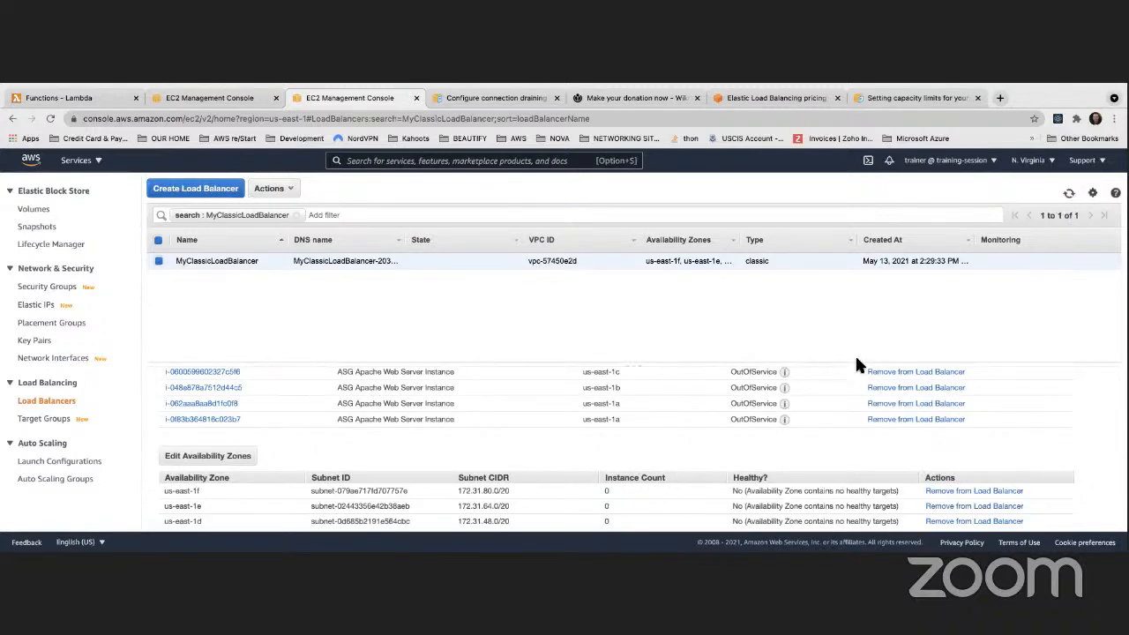
pyautogui.moveTo(777, 421)
pyautogui.moveTo(741, 239); pyautogui.dragTo(800, 239)
pyautogui.scroll(-3, 750, 406)
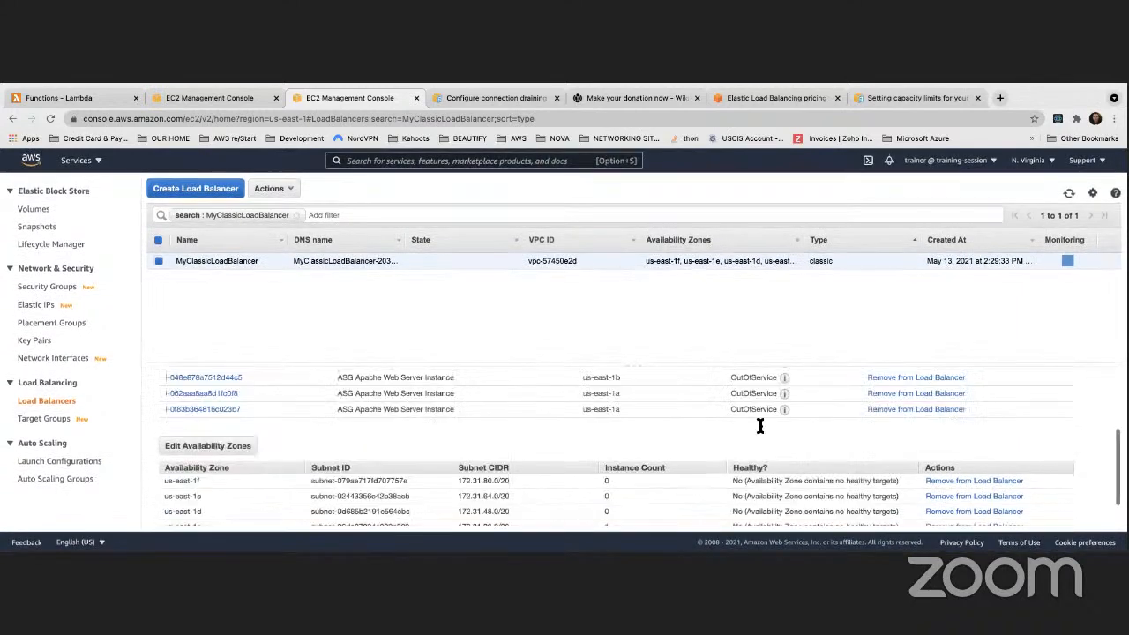
pyautogui.moveTo(786, 406)
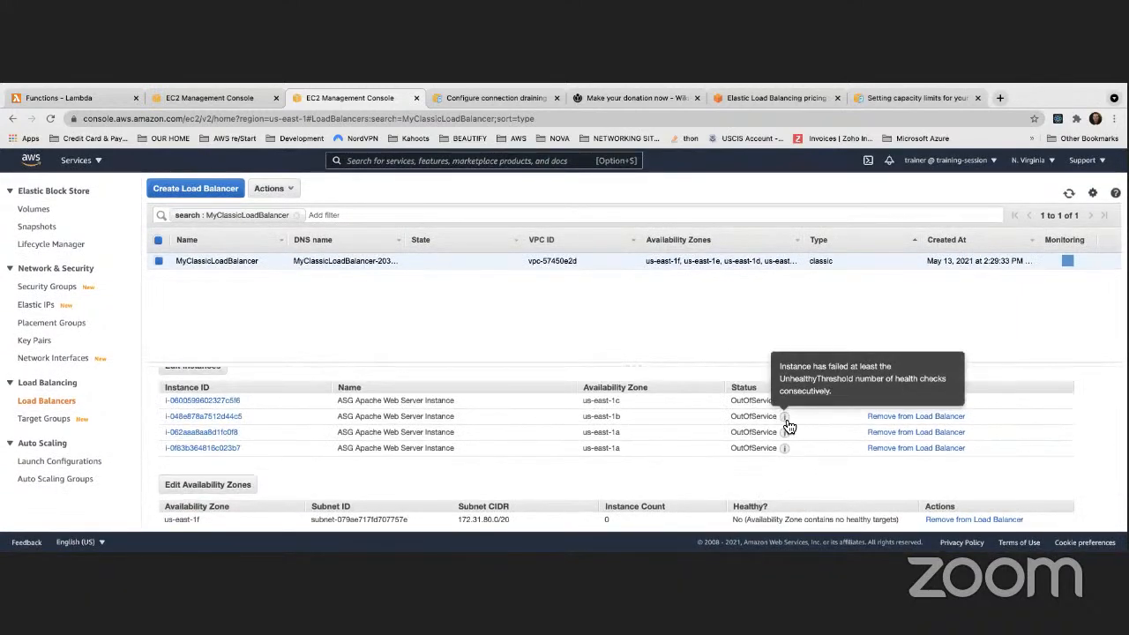
# Remove each of the four ASG instances from MyClassicLoadBalancer, confirming each removal, then refresh
pyautogui.click(1069, 195)
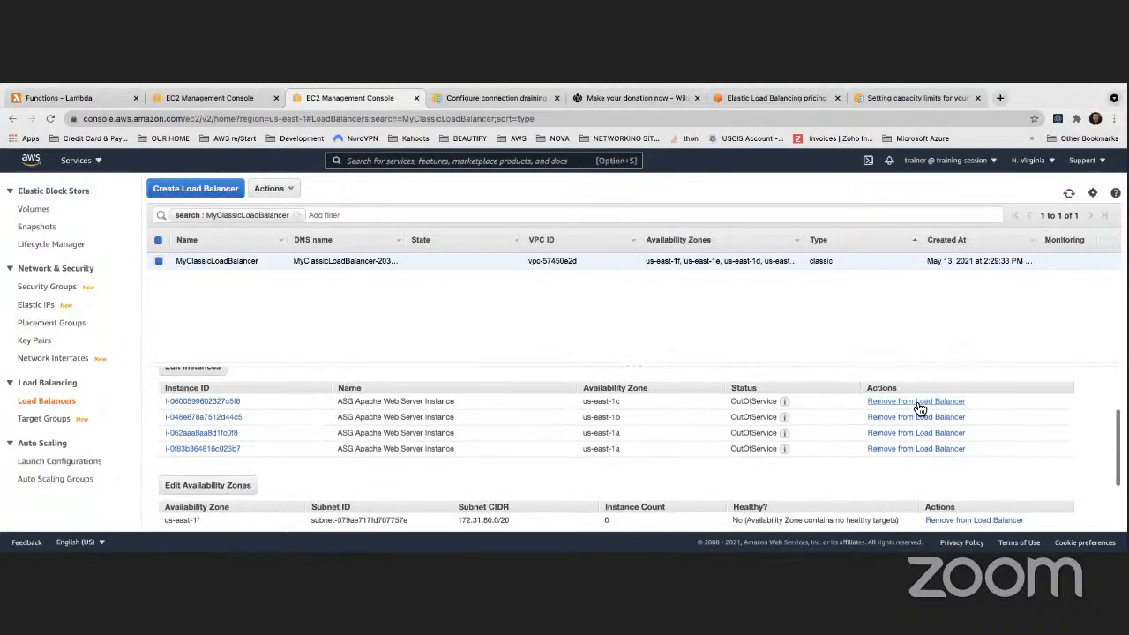
pyautogui.click(915, 400)
pyautogui.click(864, 394)
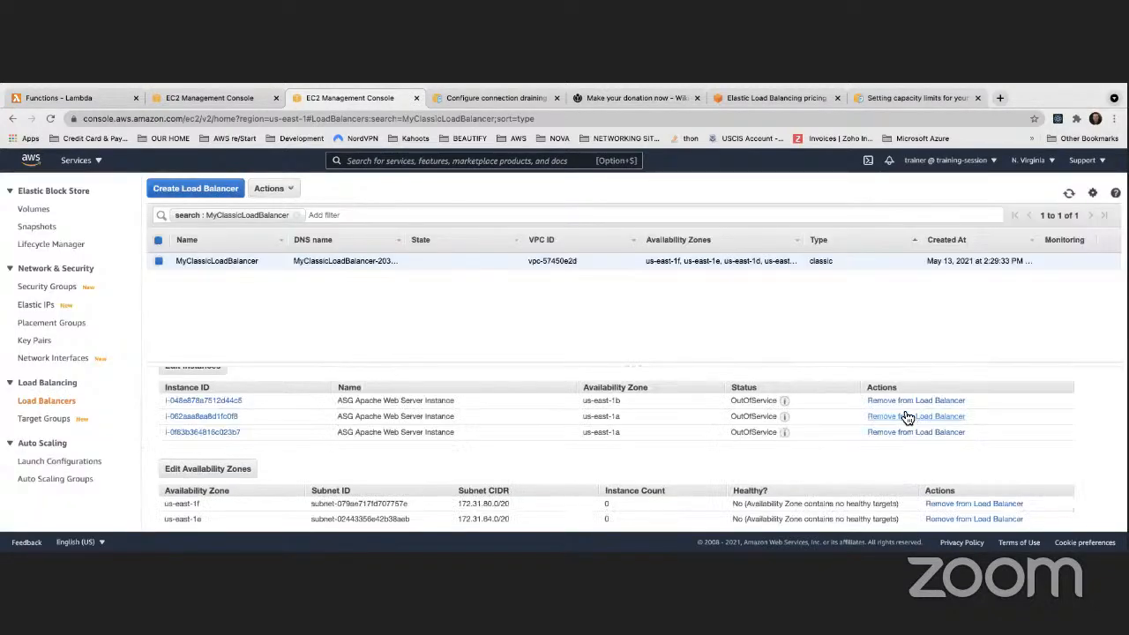
pyautogui.click(878, 401)
pyautogui.click(860, 382)
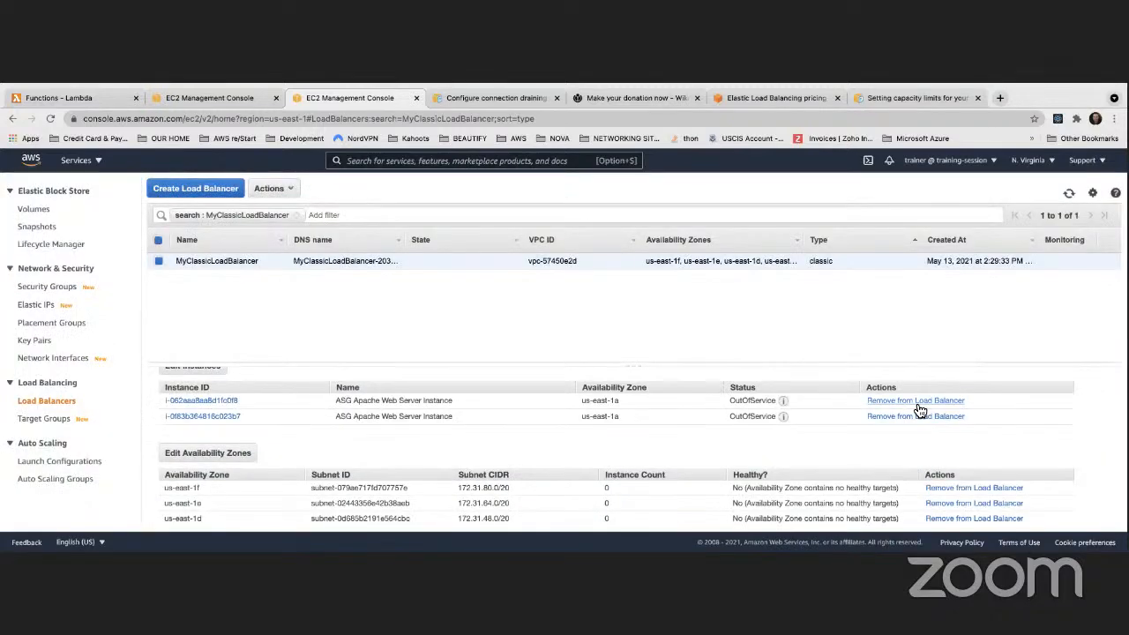
pyautogui.click(916, 401)
pyautogui.click(863, 383)
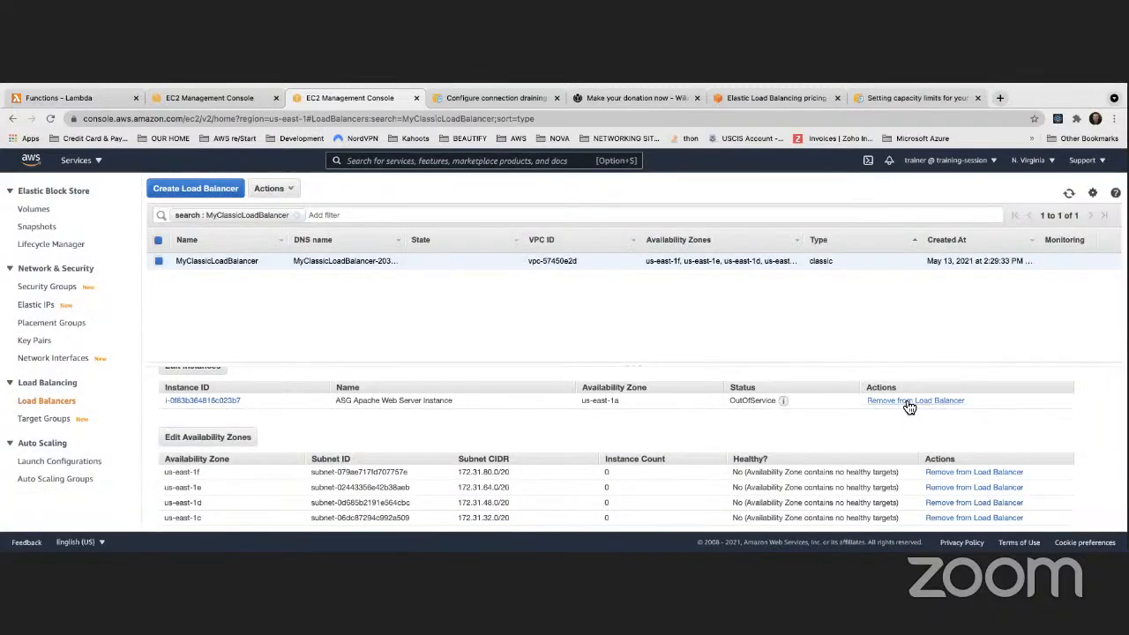
pyautogui.click(906, 400)
pyautogui.click(860, 381)
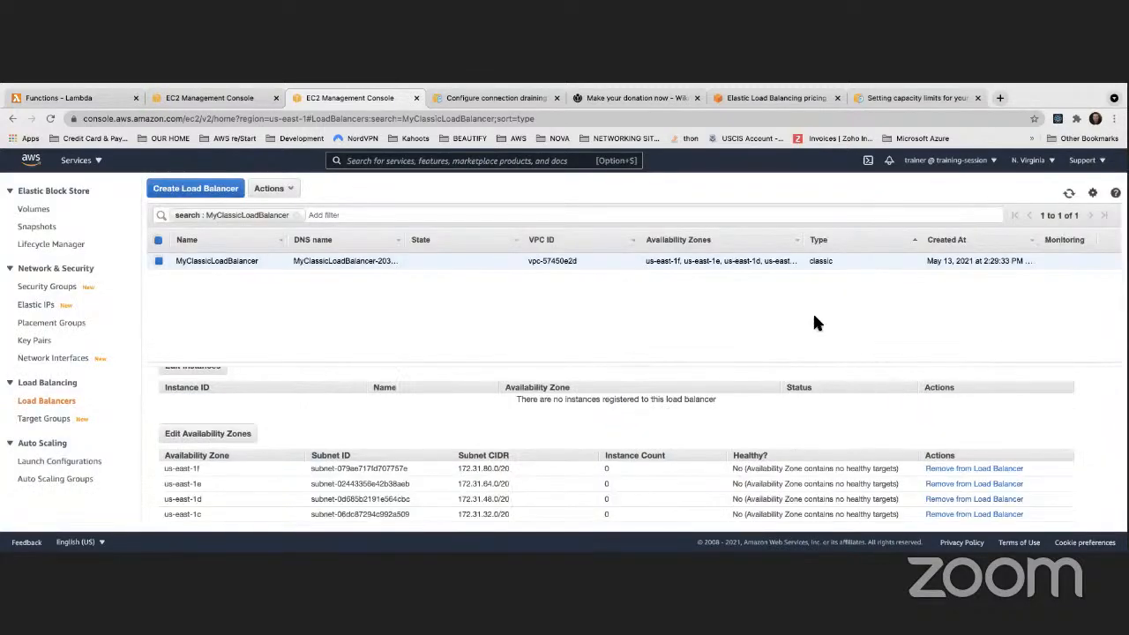
pyautogui.click(1069, 194)
pyautogui.click(1069, 194)
pyautogui.click(1069, 194)
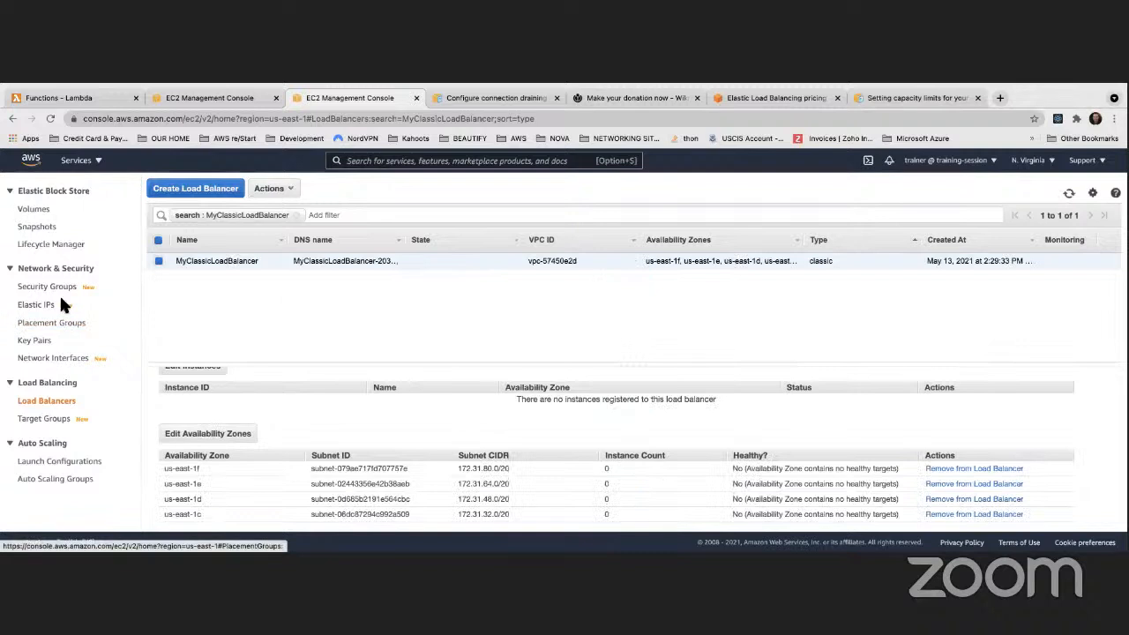
# Open MyFirstASG's details from the Auto Scaling Groups page
pyautogui.click(56, 478)
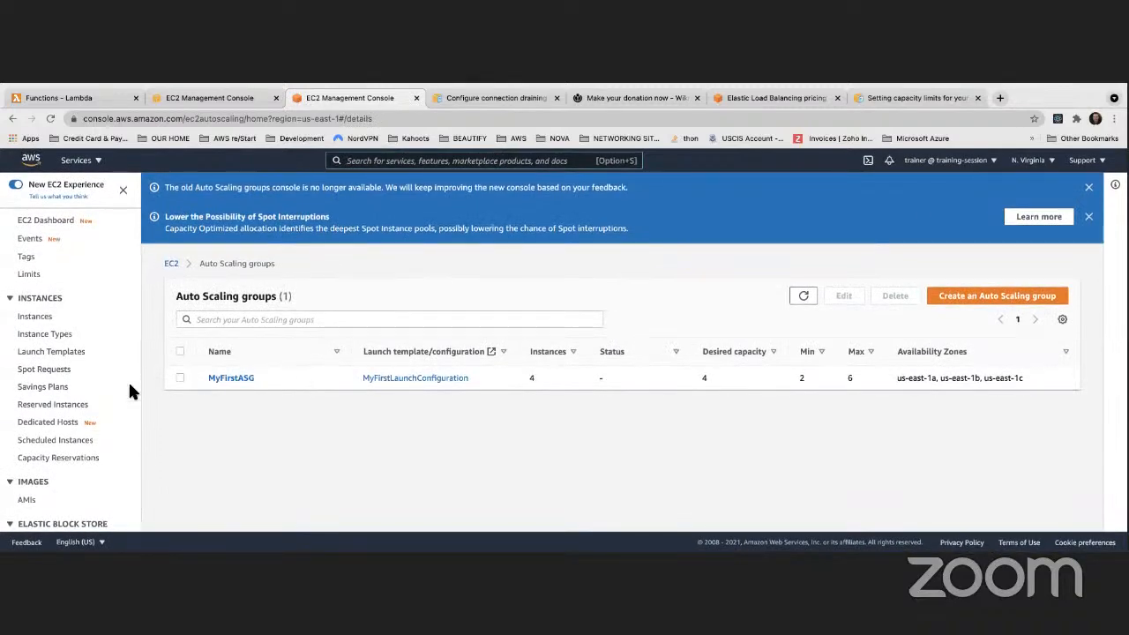
pyautogui.click(249, 380)
pyautogui.scroll(-10, 455, 397)
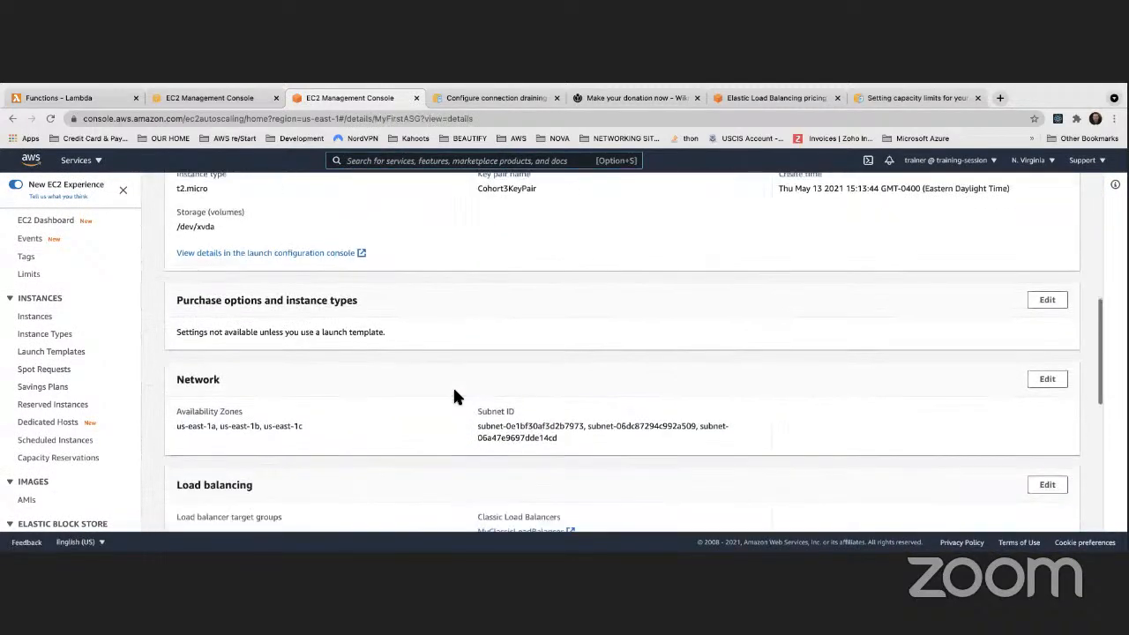
# In the other console tab, select the four running ASG Apache Web Server instances
pyautogui.click(206, 100)
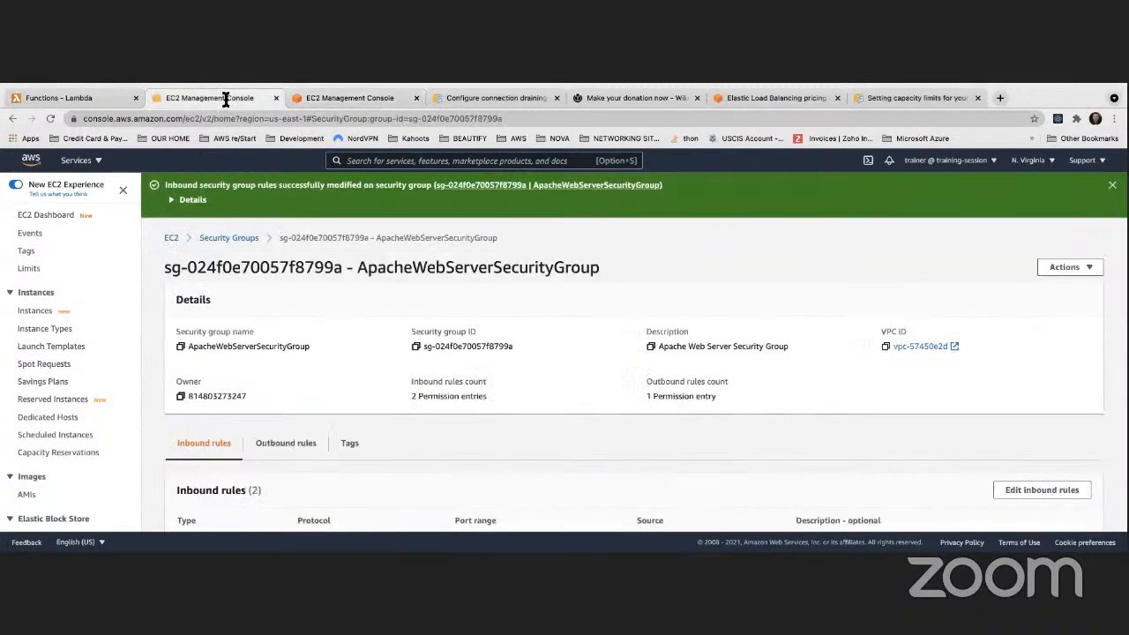
pyautogui.click(34, 310)
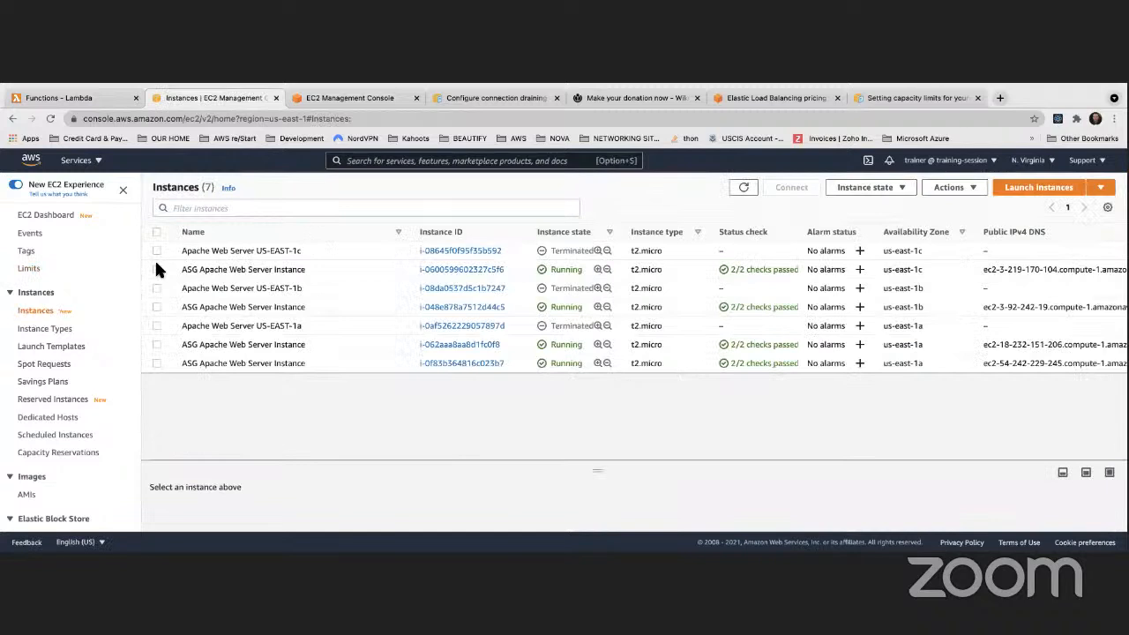
pyautogui.click(157, 269)
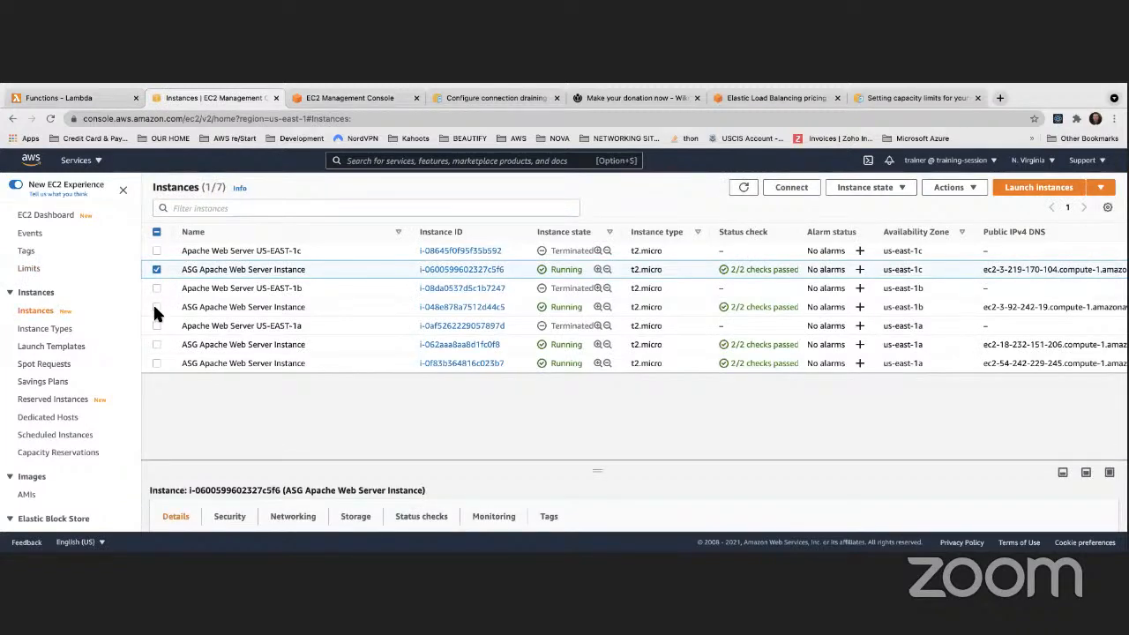
pyautogui.click(156, 306)
pyautogui.click(156, 344)
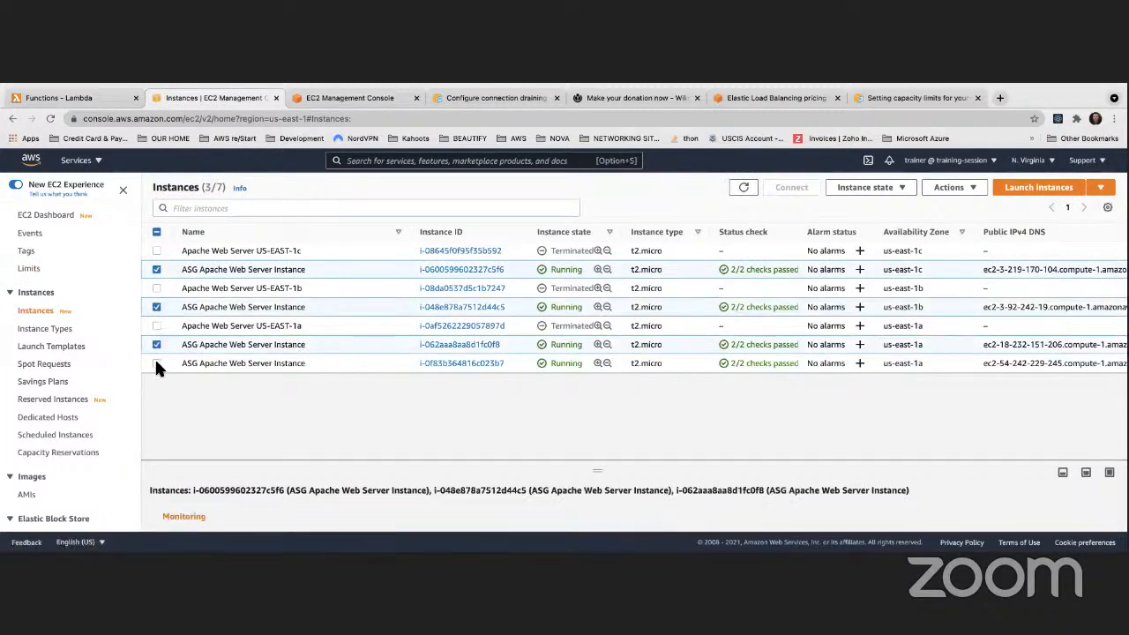
pyautogui.click(156, 363)
# Terminate the four selected ASG instances, refresh the list, and return to MyFirstASG's details
pyautogui.click(865, 187)
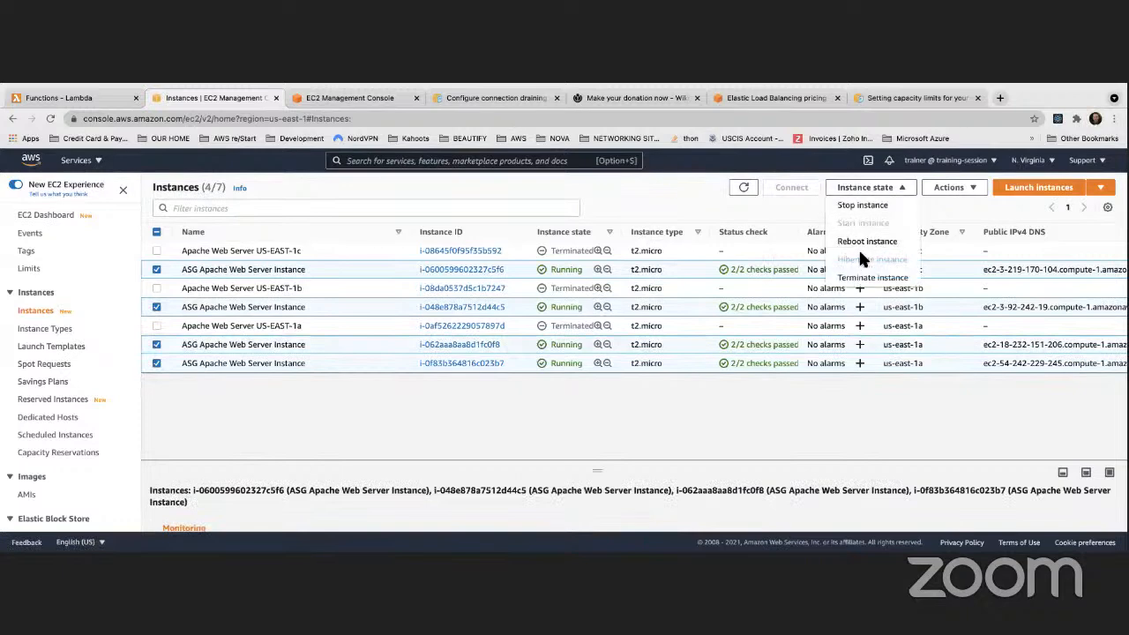
pyautogui.click(868, 280)
pyautogui.click(764, 499)
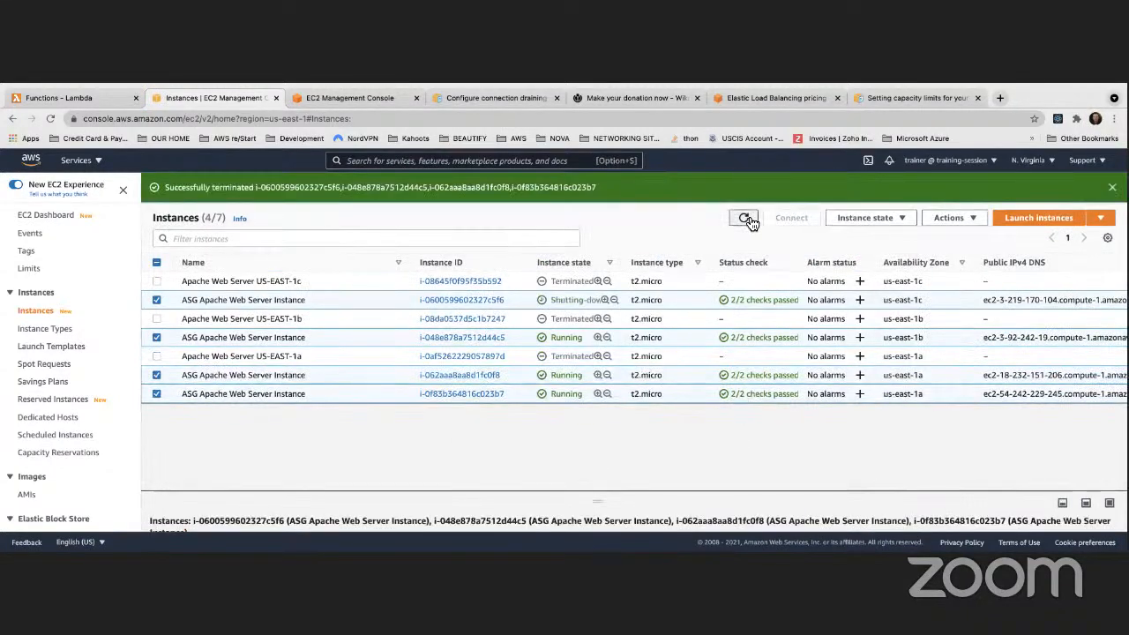
pyautogui.click(745, 219)
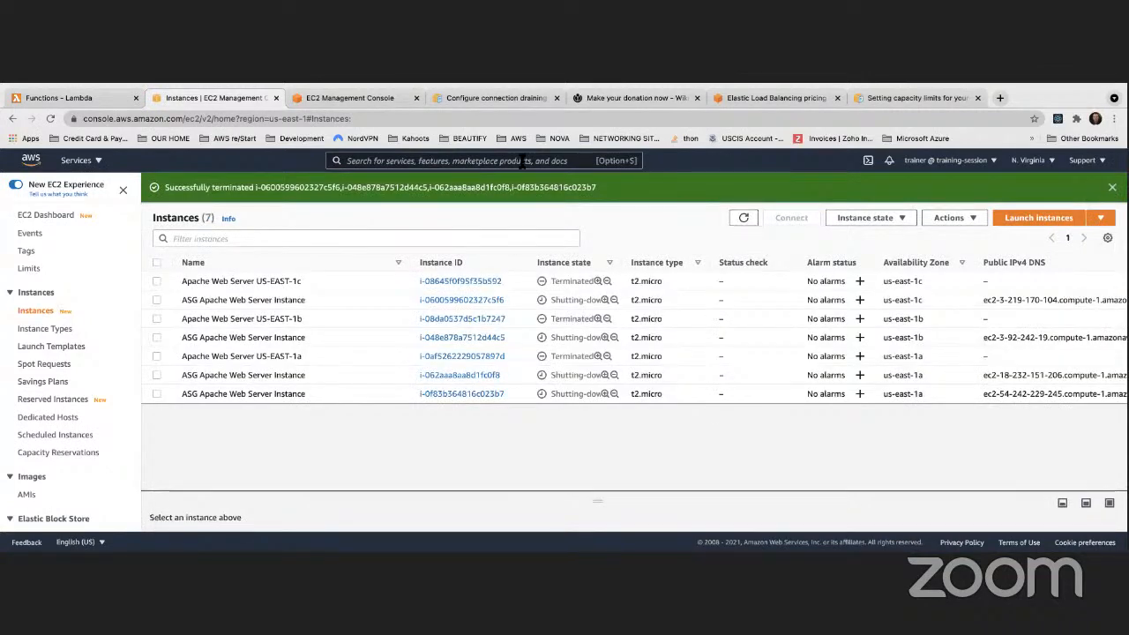
pyautogui.click(353, 97)
pyautogui.scroll(-5, 535, 293)
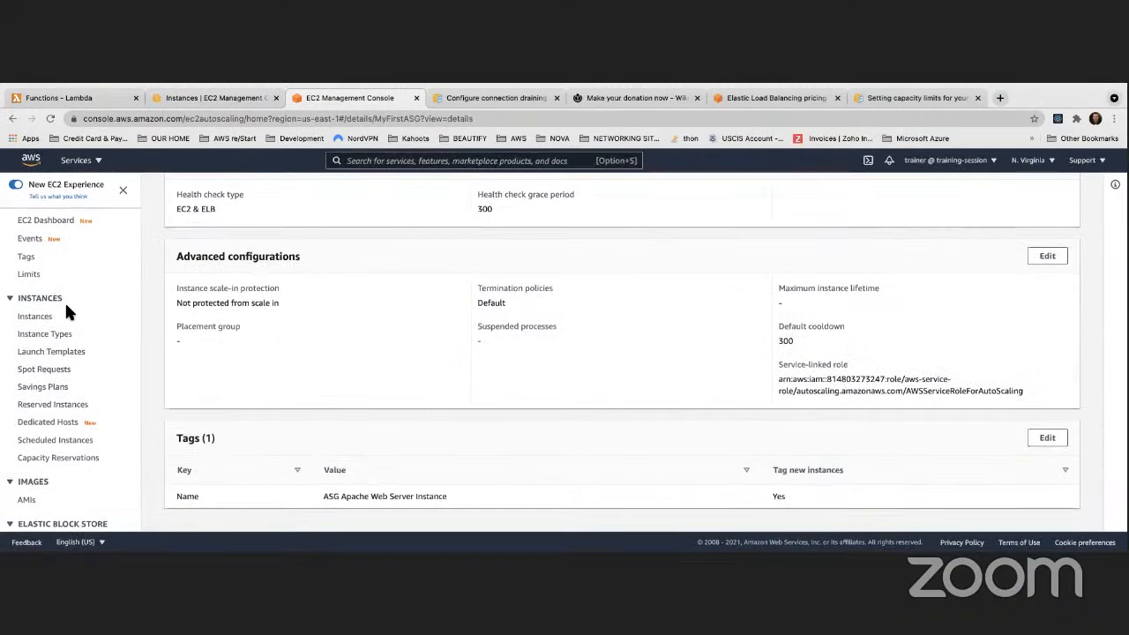
# Open MyFirstLaunchConfiguration in a new tab from the Auto Scaling Groups list
pyautogui.scroll(-5, 66, 310)
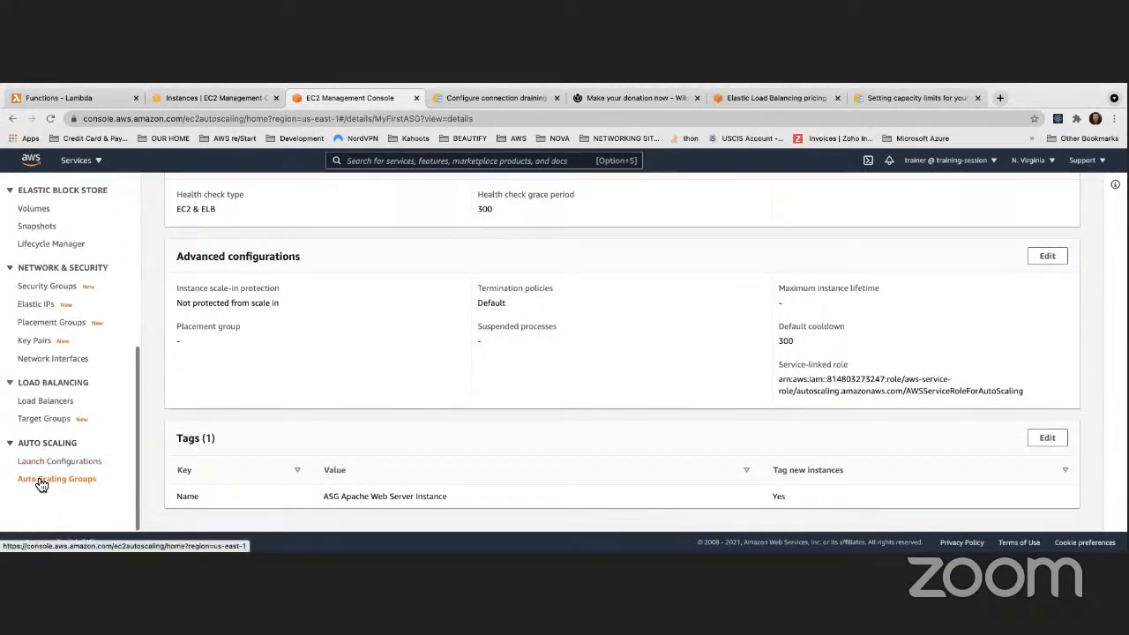
pyautogui.click(40, 481)
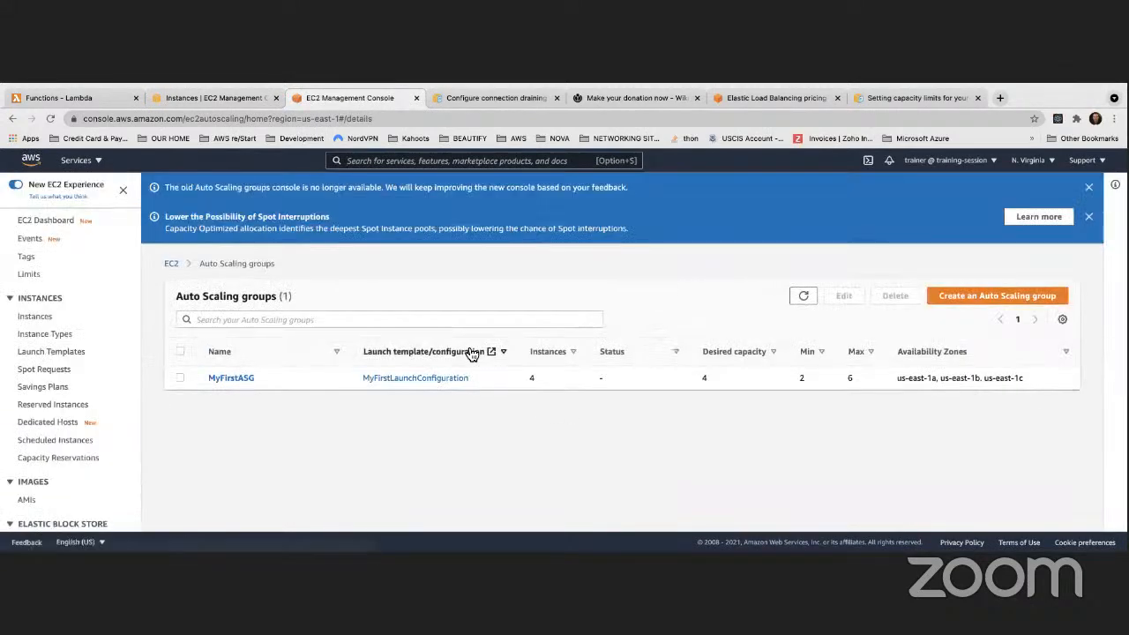
pyautogui.click(444, 377)
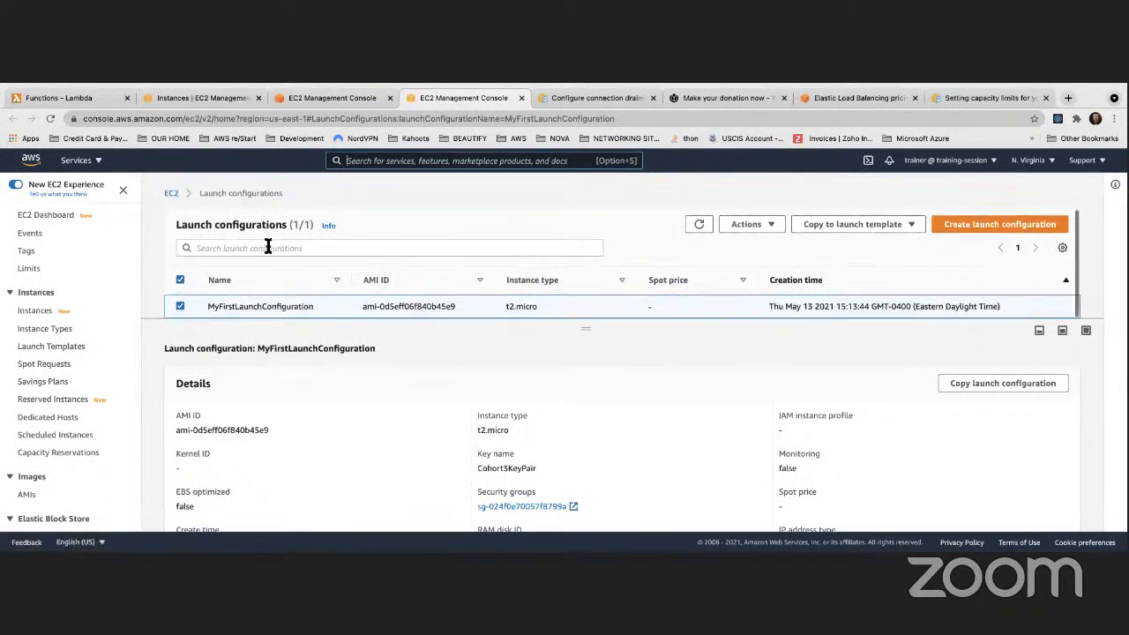
pyautogui.scroll(-5, 93, 371)
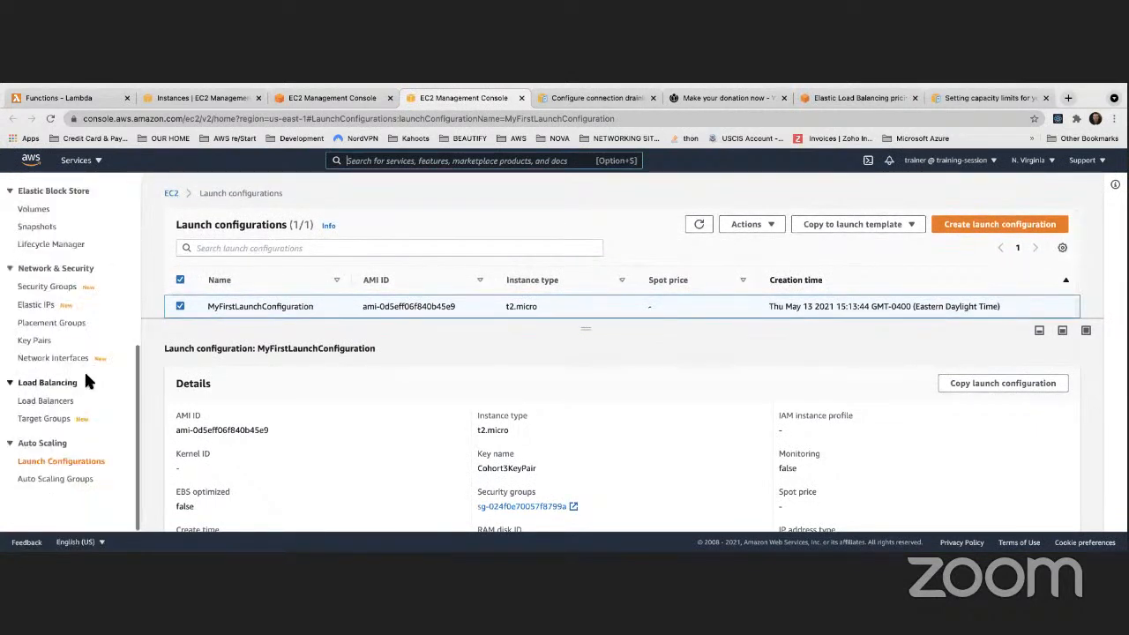
# Show MyFirstASG's Instance management view with its four InService, Healthy instances
pyautogui.click(66, 479)
pyautogui.click(246, 337)
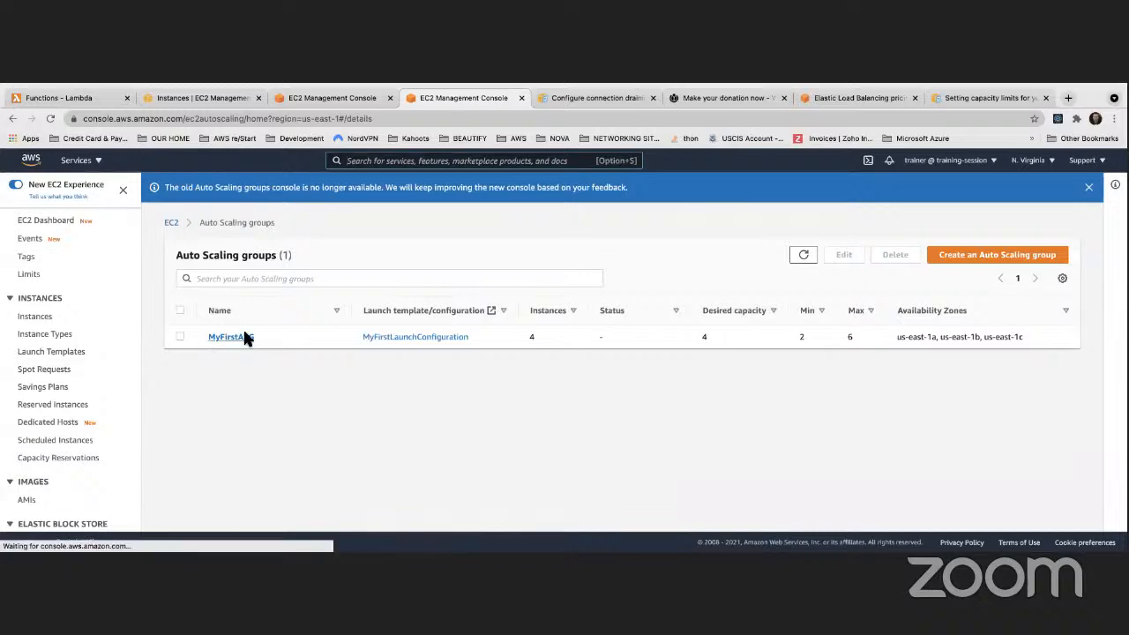
pyautogui.scroll(-5, 470, 396)
pyautogui.scroll(5, 468, 401)
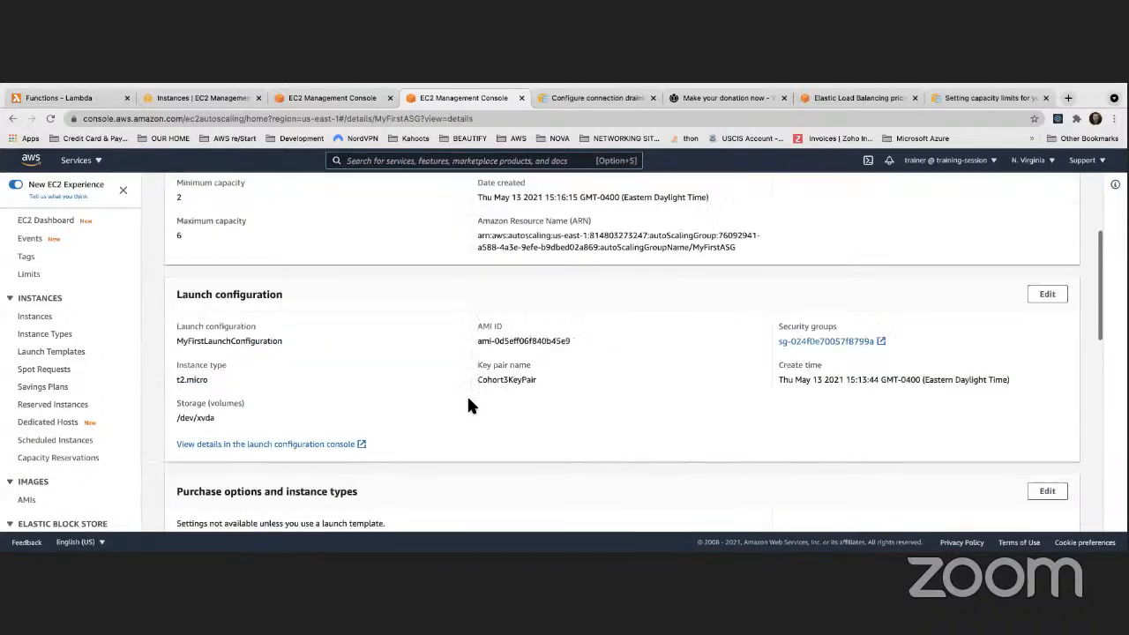
pyautogui.click(401, 250)
pyautogui.scroll(-3, 544, 435)
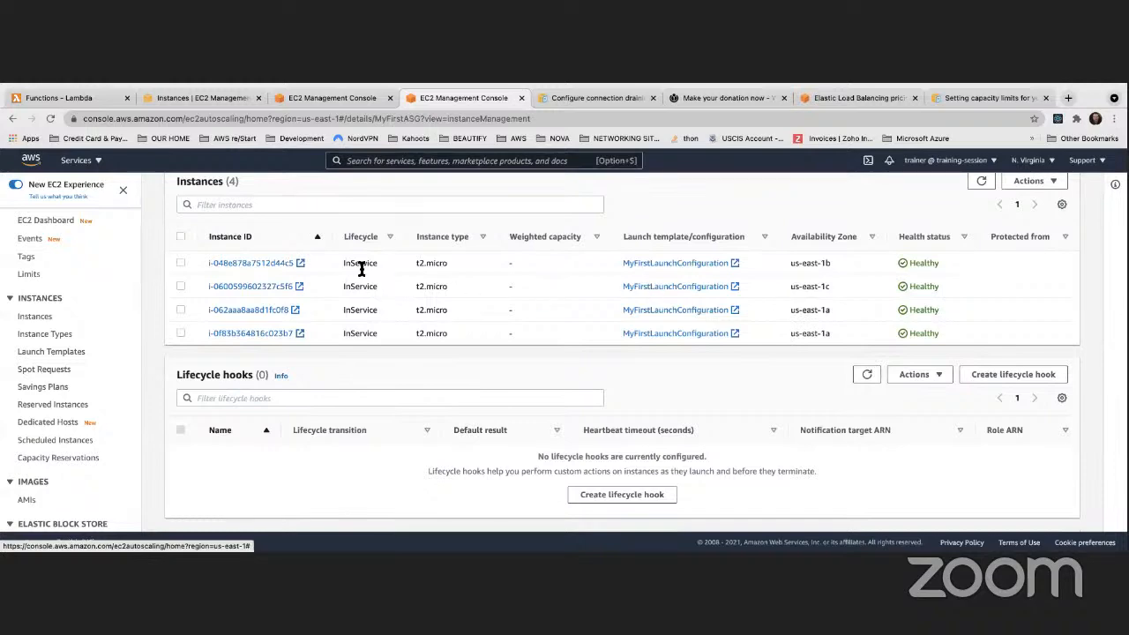
# Refresh MyFirstASG's instance management table repeatedly to watch for status changes
pyautogui.click(981, 182)
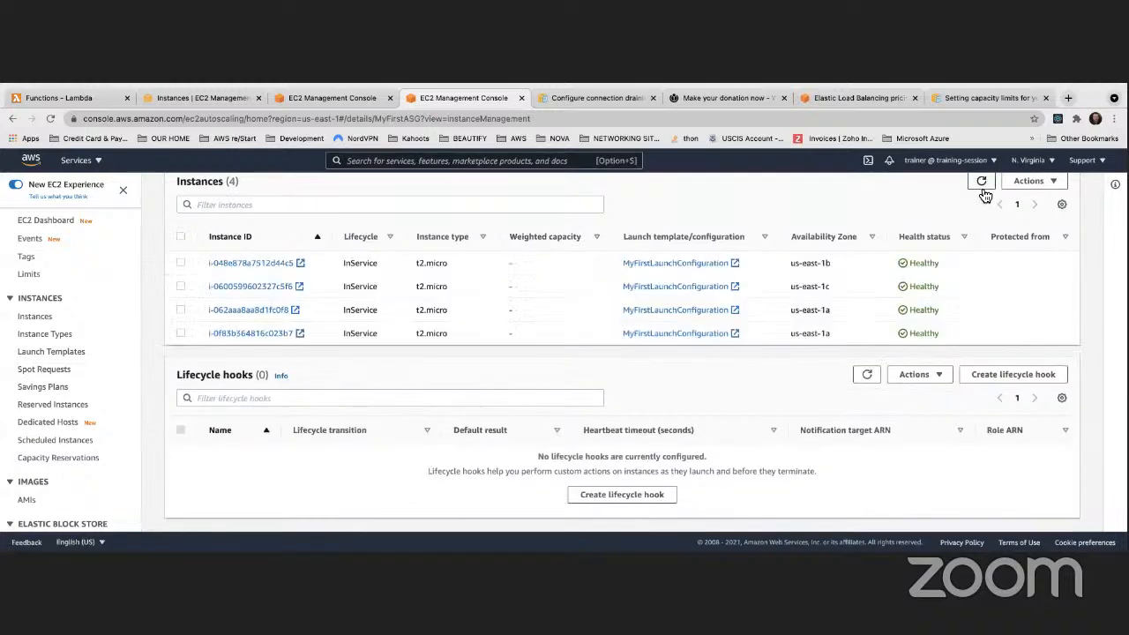
pyautogui.click(984, 193)
pyautogui.click(982, 183)
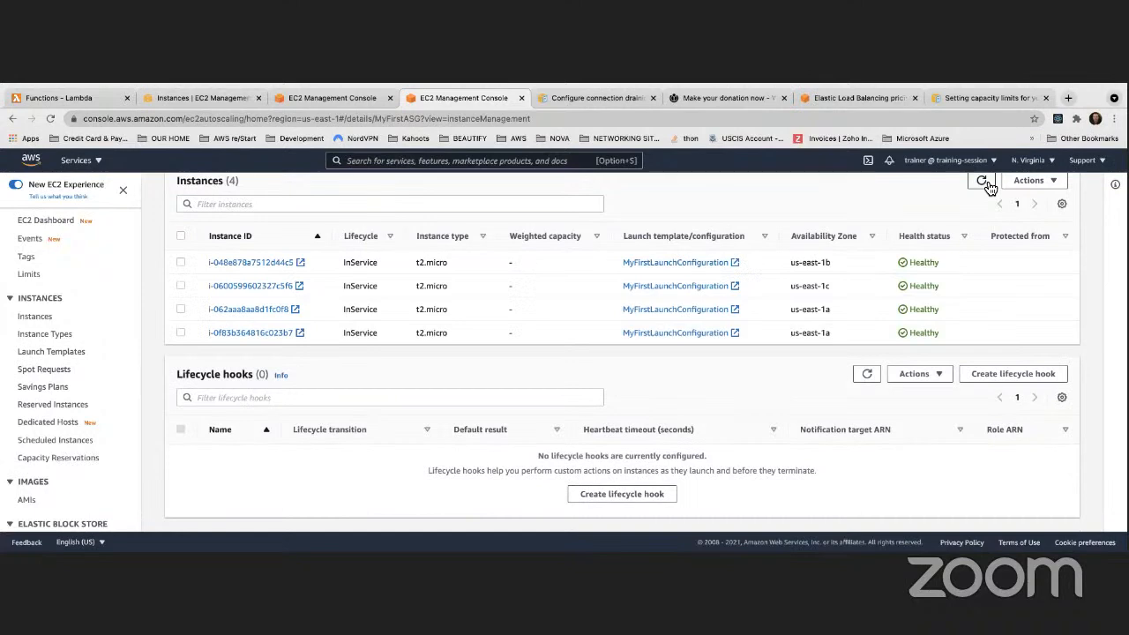
pyautogui.scroll(1, 989, 187)
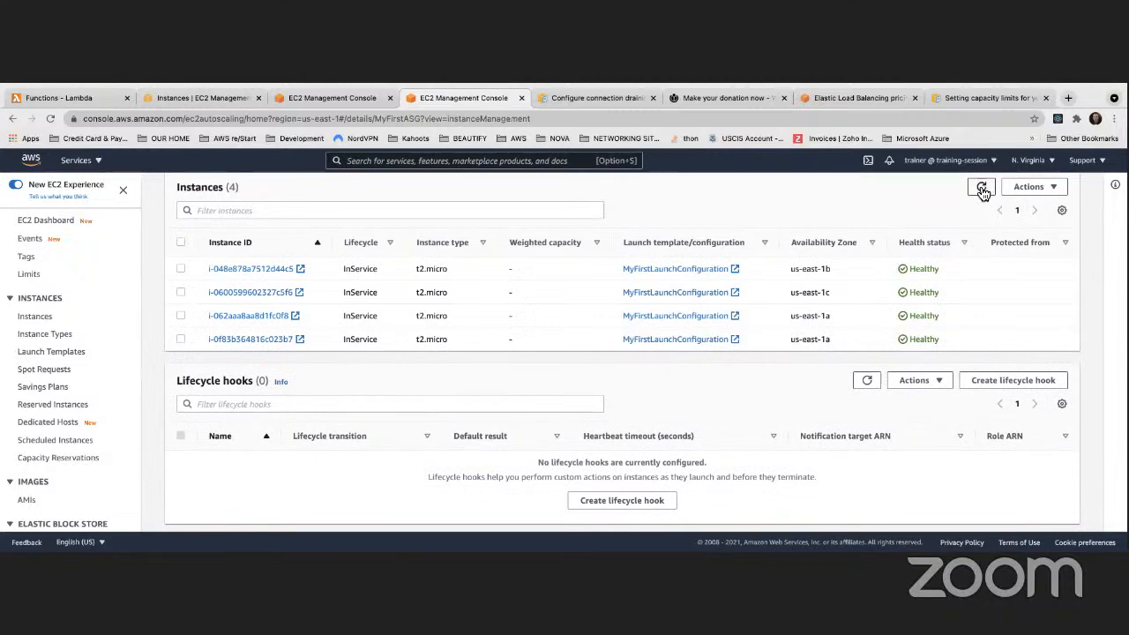
pyautogui.click(982, 189)
pyautogui.click(982, 188)
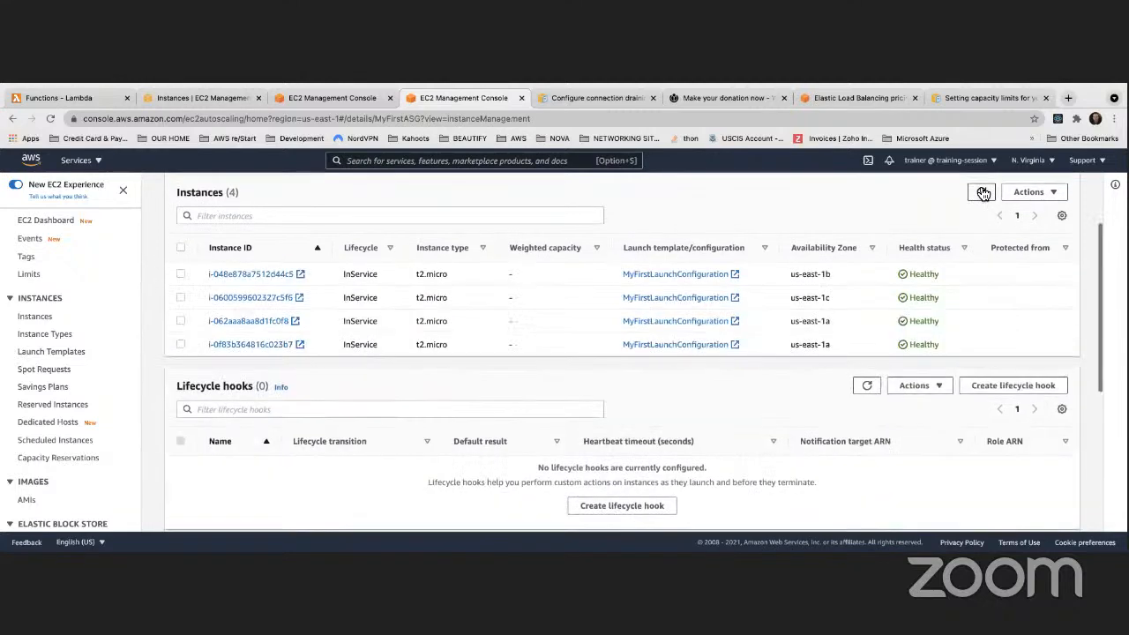
pyautogui.click(982, 193)
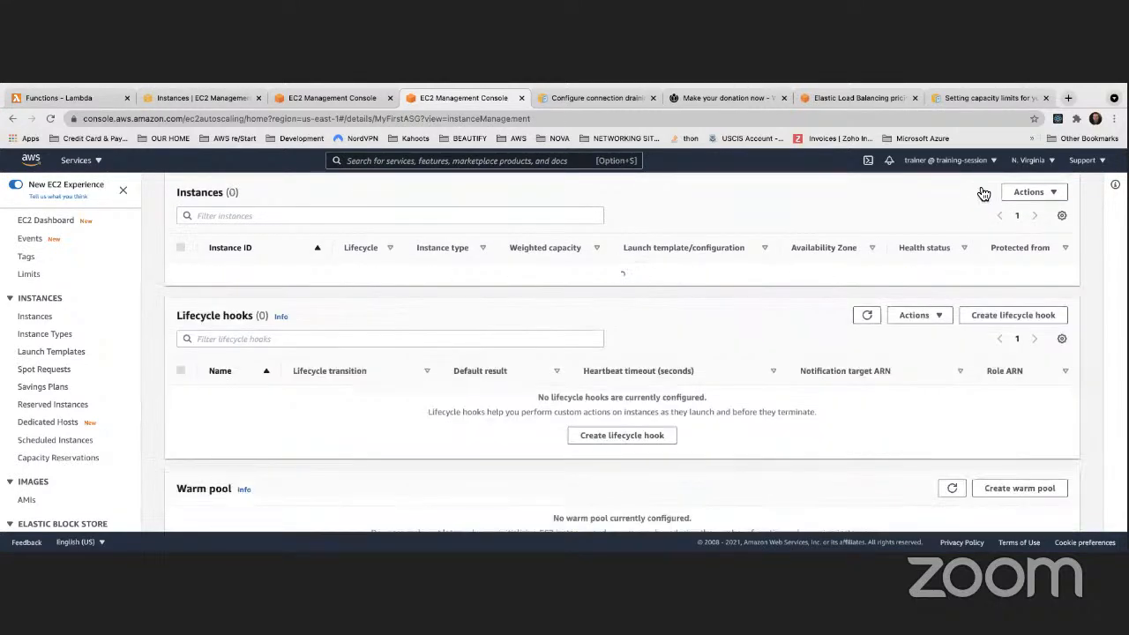
pyautogui.click(981, 194)
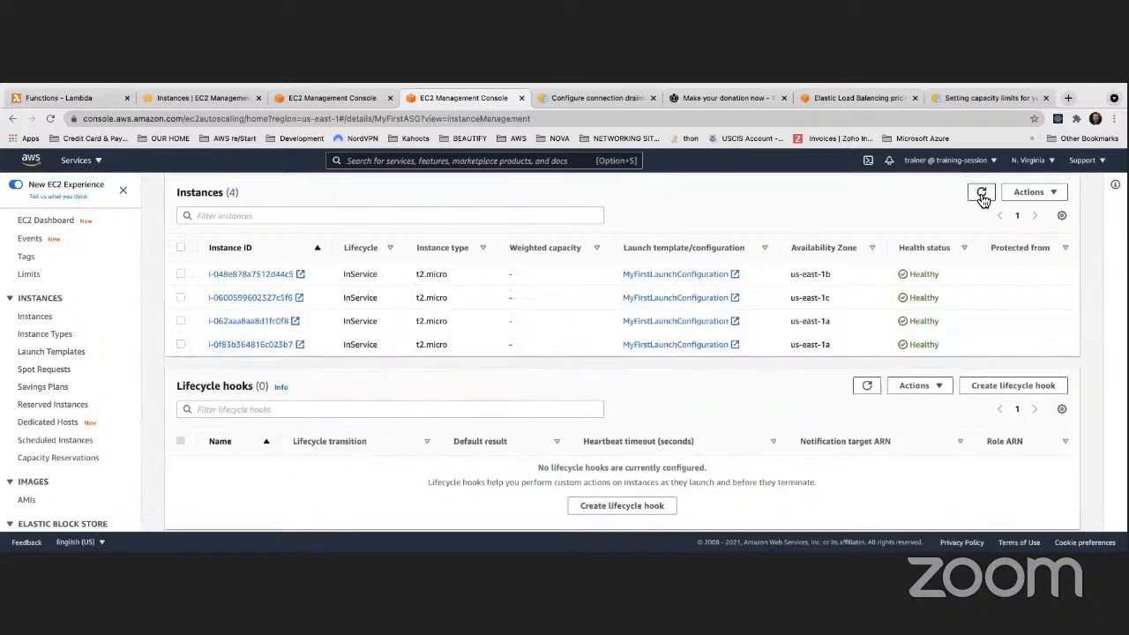
pyautogui.click(981, 193)
pyautogui.click(982, 193)
pyautogui.click(982, 193)
pyautogui.click(982, 193)
pyautogui.click(981, 193)
pyautogui.click(982, 193)
pyautogui.click(981, 195)
pyautogui.scroll(1, 369, 247)
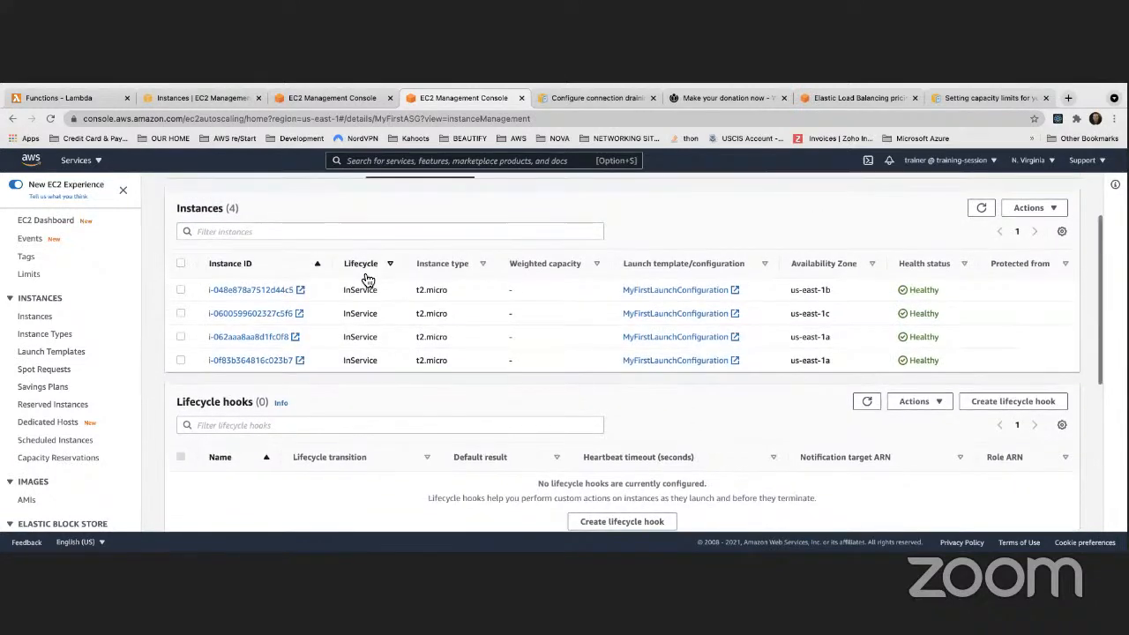
# Reload the full EC2 Instances list, then refresh MyFirstASG's instance management table again
pyautogui.click(212, 100)
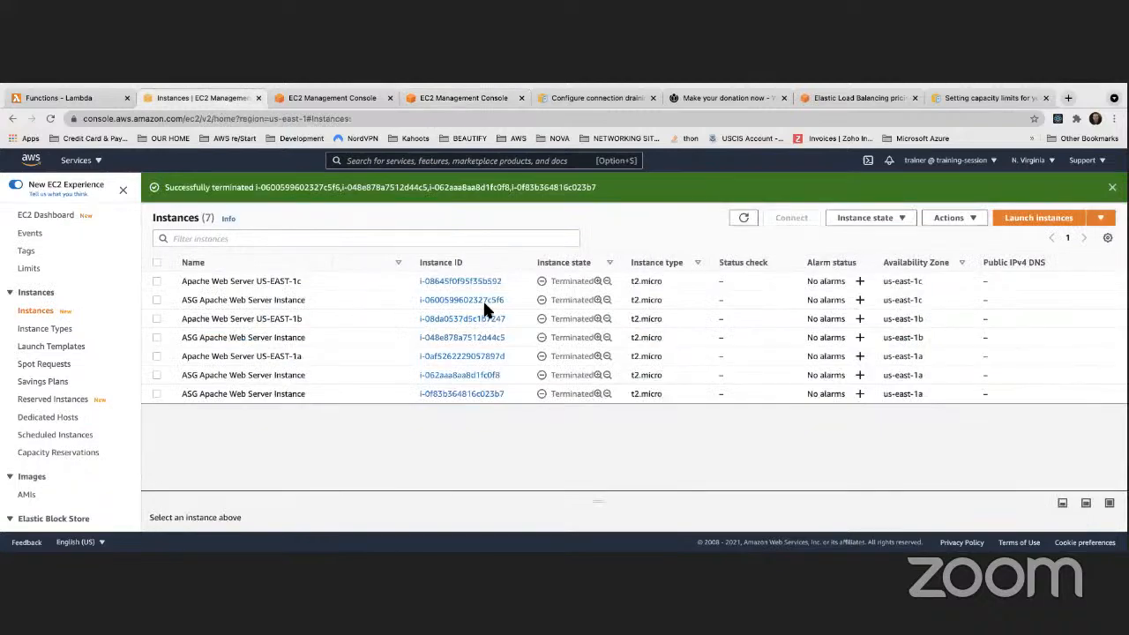
pyautogui.click(754, 220)
pyautogui.click(291, 98)
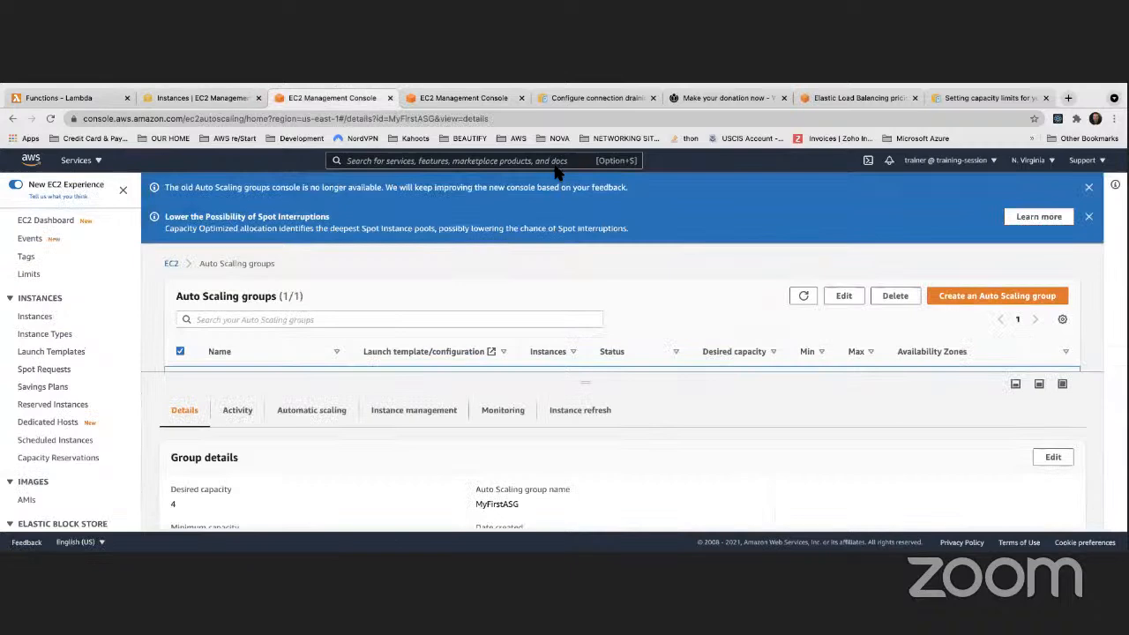
pyautogui.click(437, 97)
pyautogui.click(984, 211)
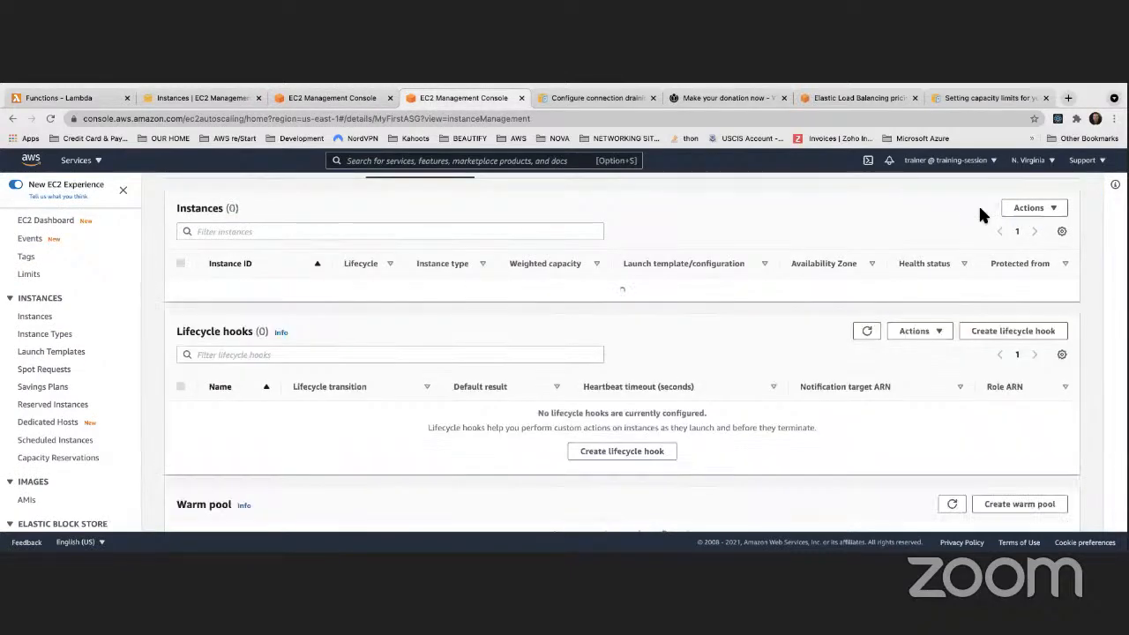
pyautogui.click(983, 211)
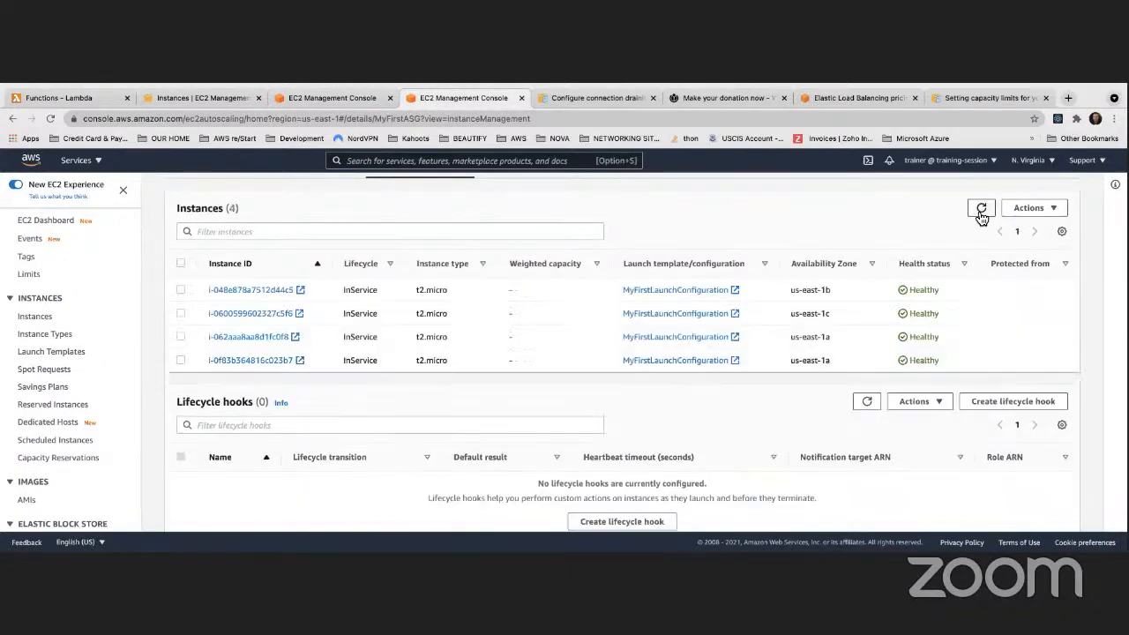
pyautogui.scroll(1, 300, 306)
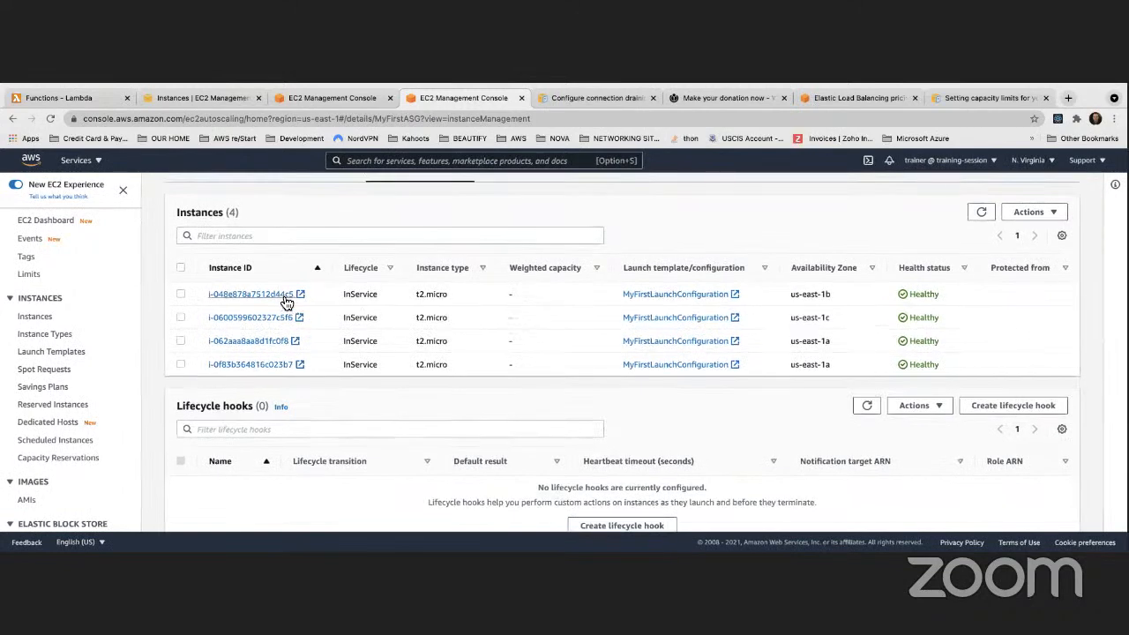
# Check the terminated EC2 instances, refresh MyFirstASG's instances, then view its group overview with desired capacity 4
pyautogui.click(210, 99)
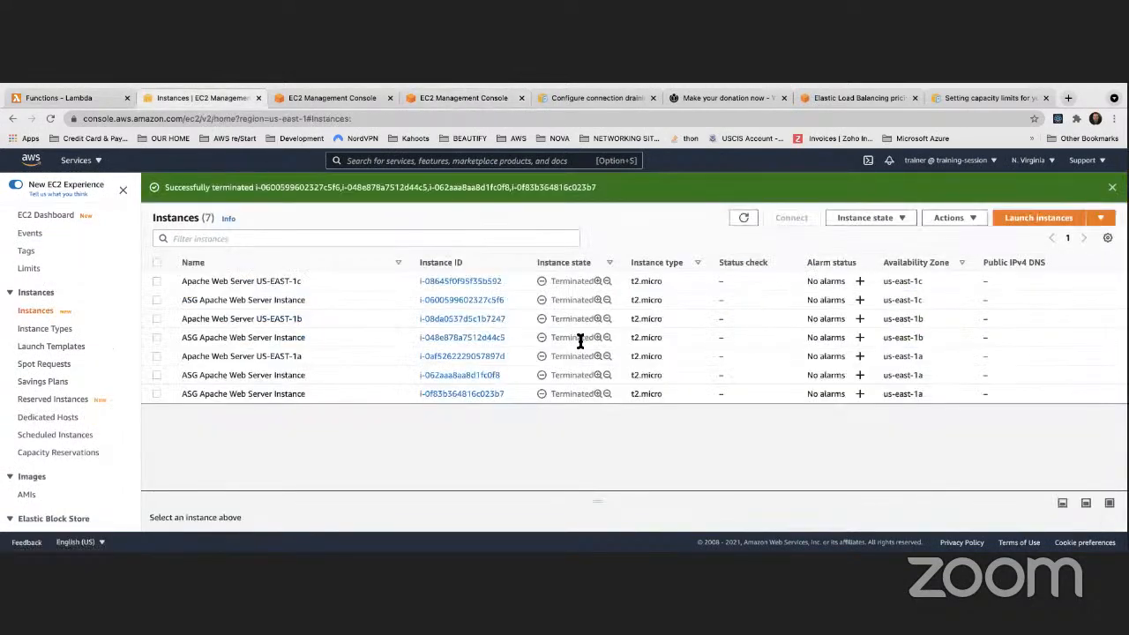
pyautogui.click(446, 94)
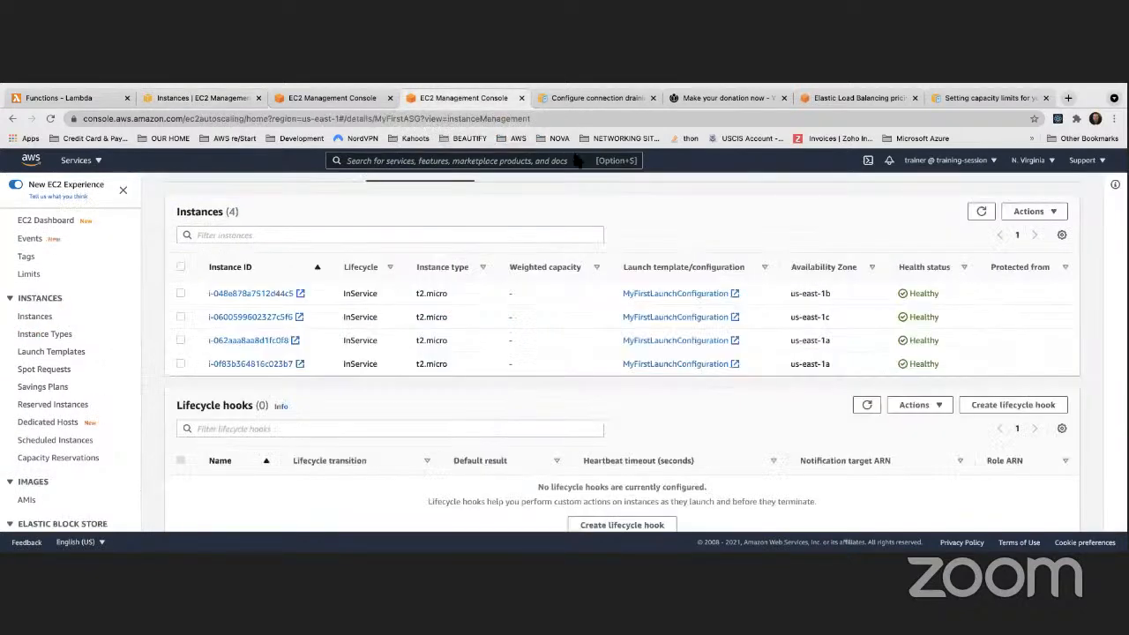
pyautogui.click(986, 211)
pyautogui.click(983, 212)
pyautogui.click(983, 212)
pyautogui.scroll(2, 519, 279)
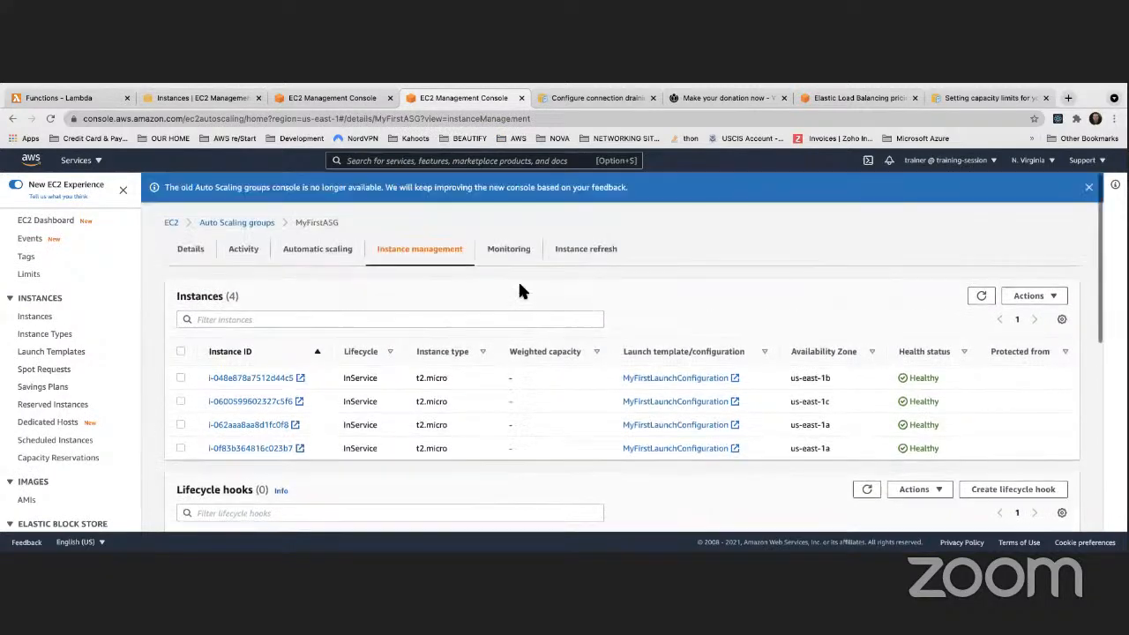
pyautogui.click(309, 99)
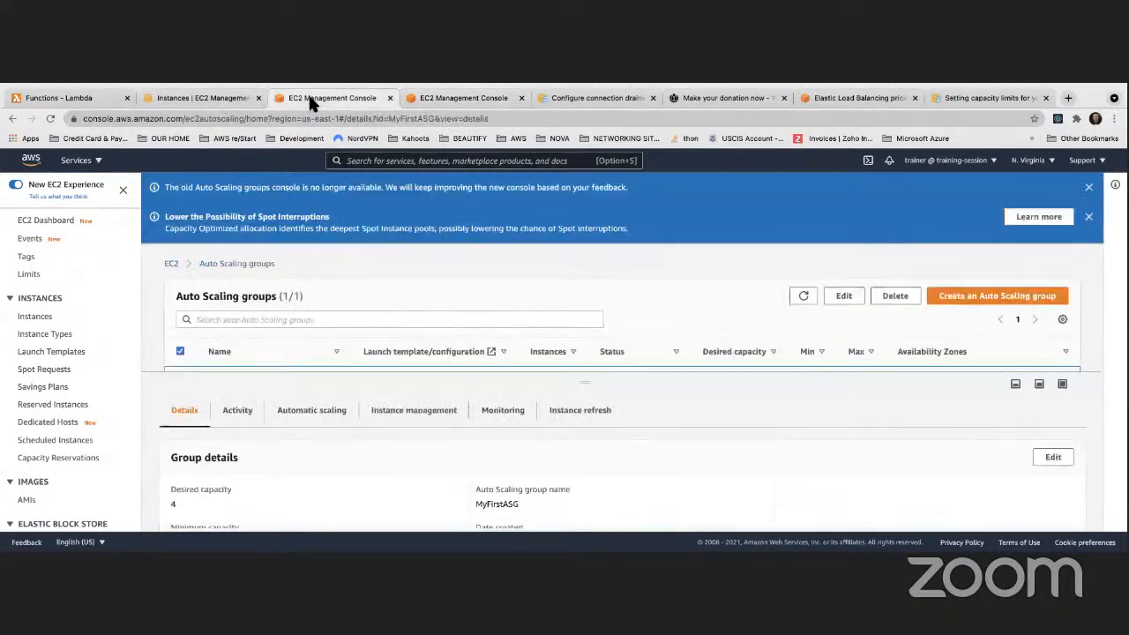
pyautogui.scroll(-4, 21, 303)
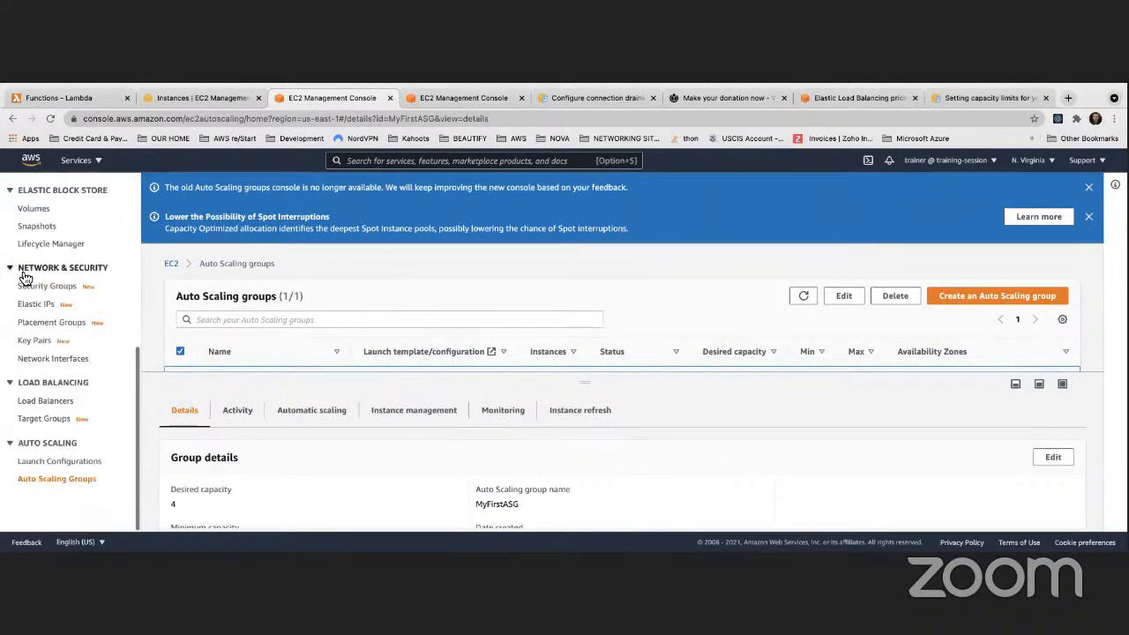
# Check MyClassicLoadBalancer's Instances tab in an enlarged pane, then return to MyFirstASG's instances
pyautogui.click(42, 401)
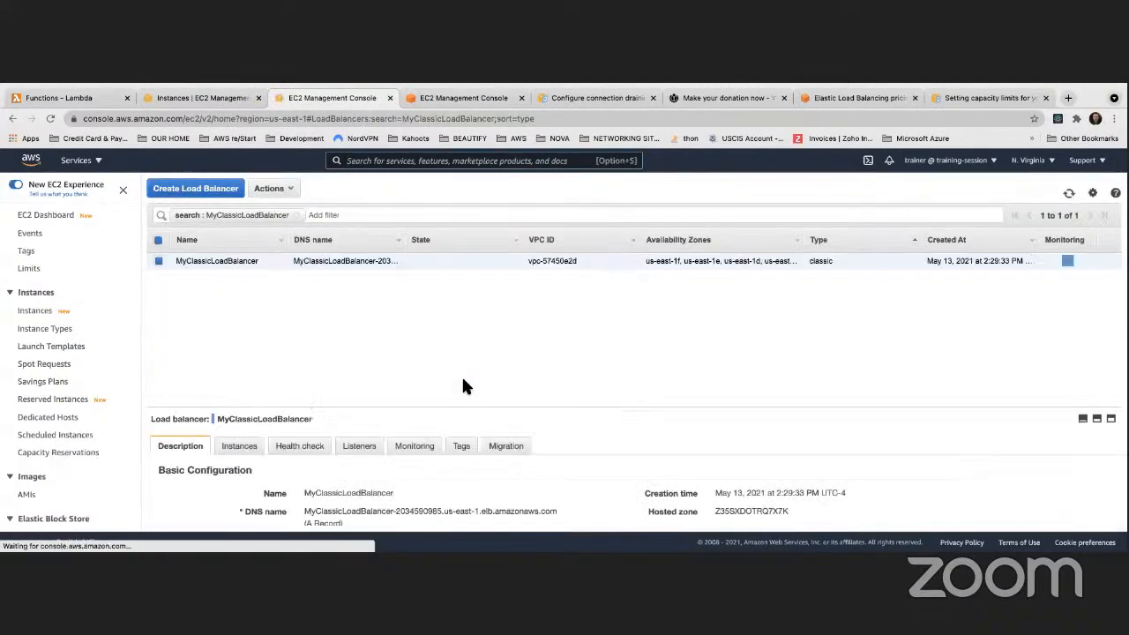
pyautogui.click(240, 445)
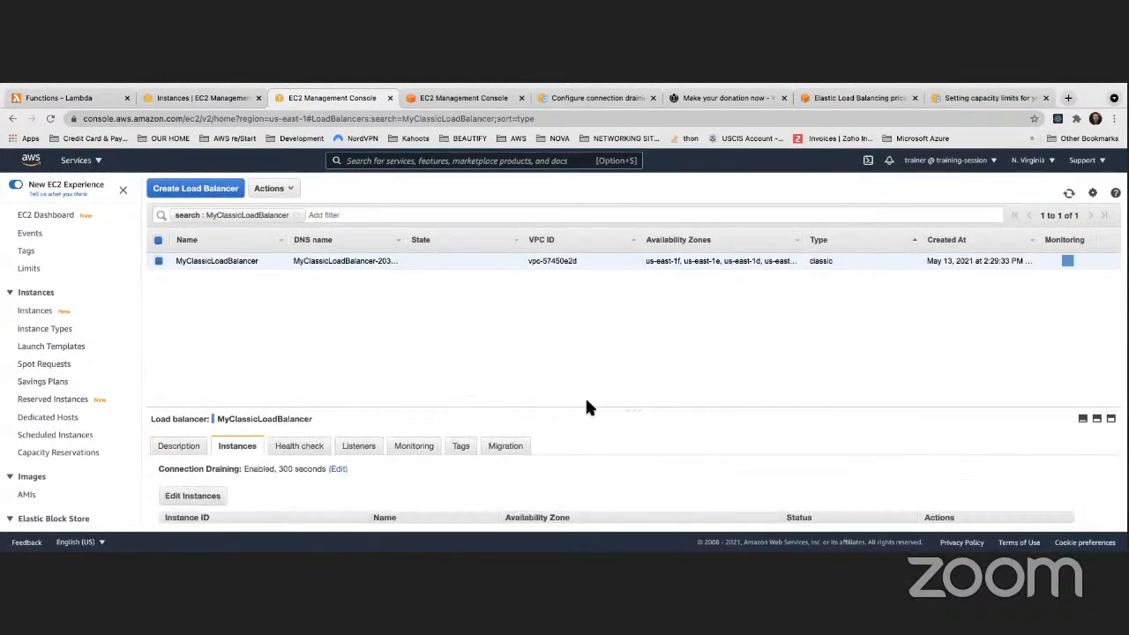
pyautogui.moveTo(582, 410); pyautogui.dragTo(581, 219)
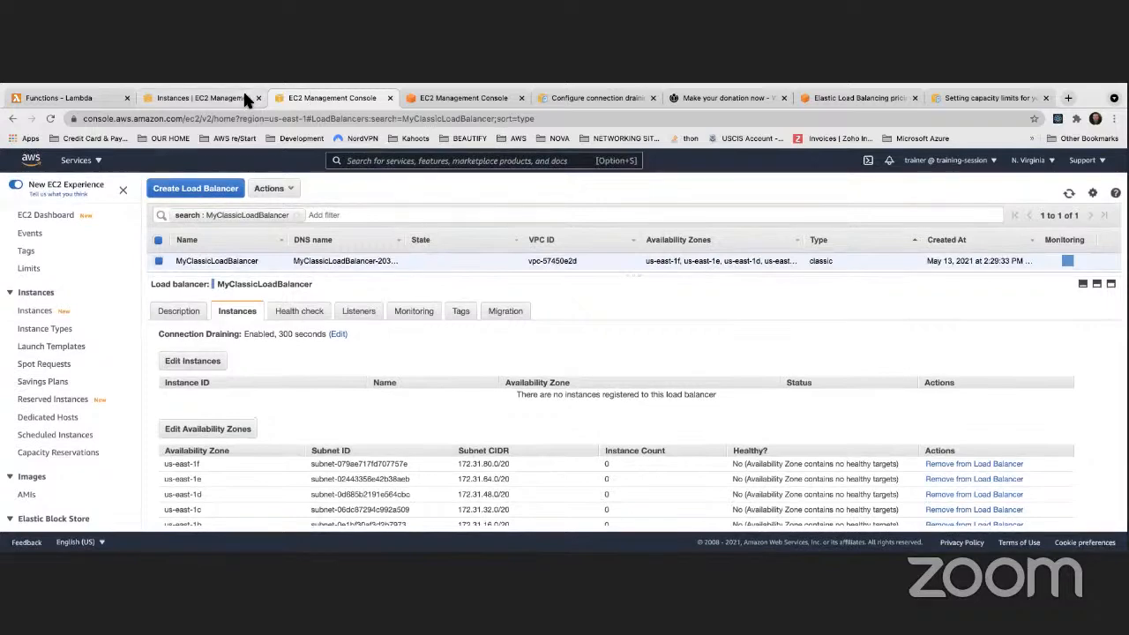
pyautogui.click(428, 98)
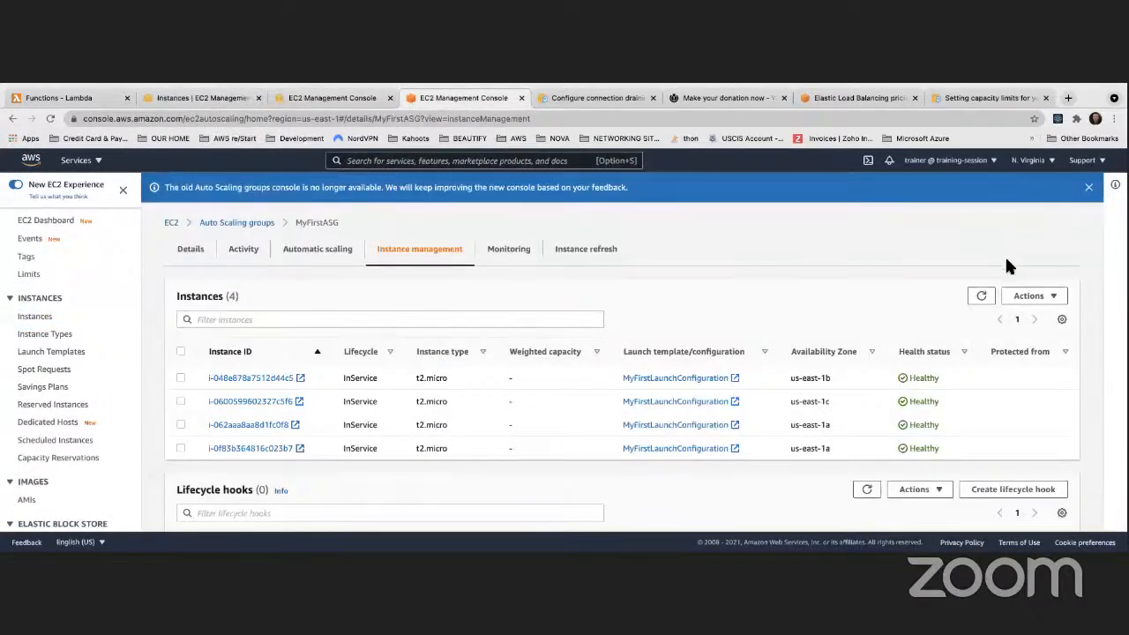
# Refresh MyFirstASG's instances until the unhealthy one is replaced by a Pending instance in us-east-1b
pyautogui.click(985, 296)
pyautogui.click(977, 296)
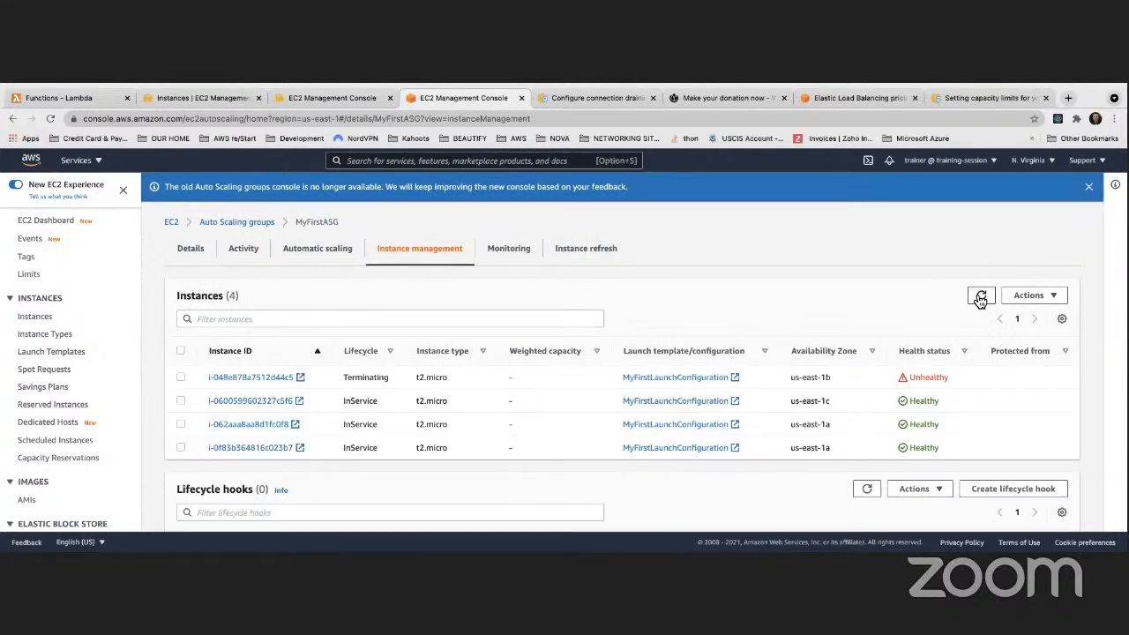
pyautogui.click(979, 298)
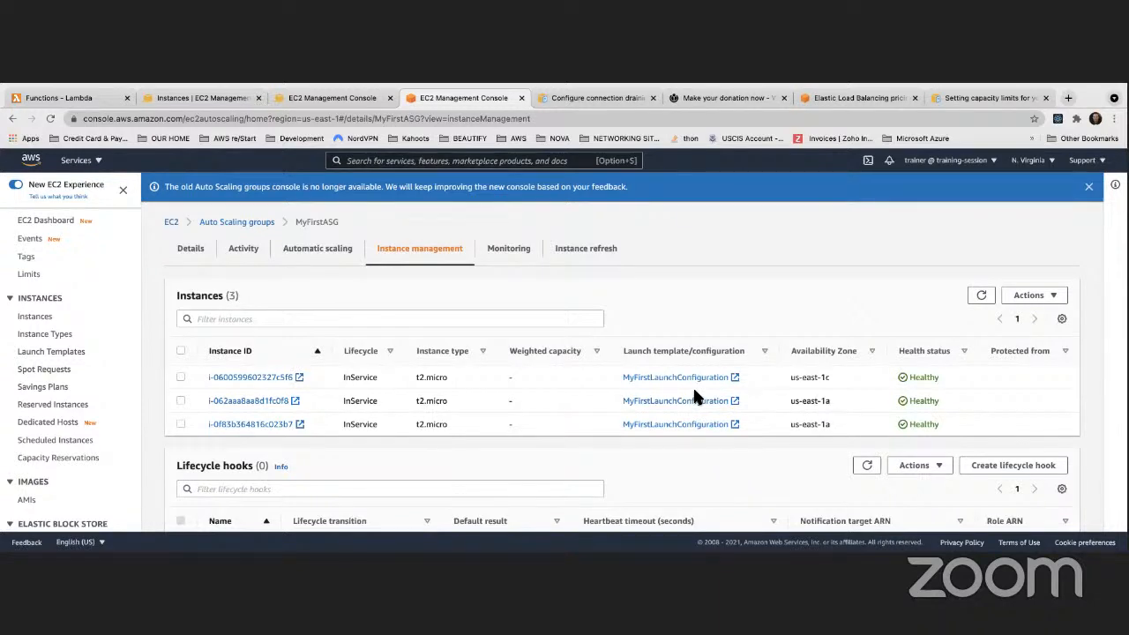
pyautogui.scroll(1, 991, 304)
pyautogui.click(983, 297)
pyautogui.click(983, 298)
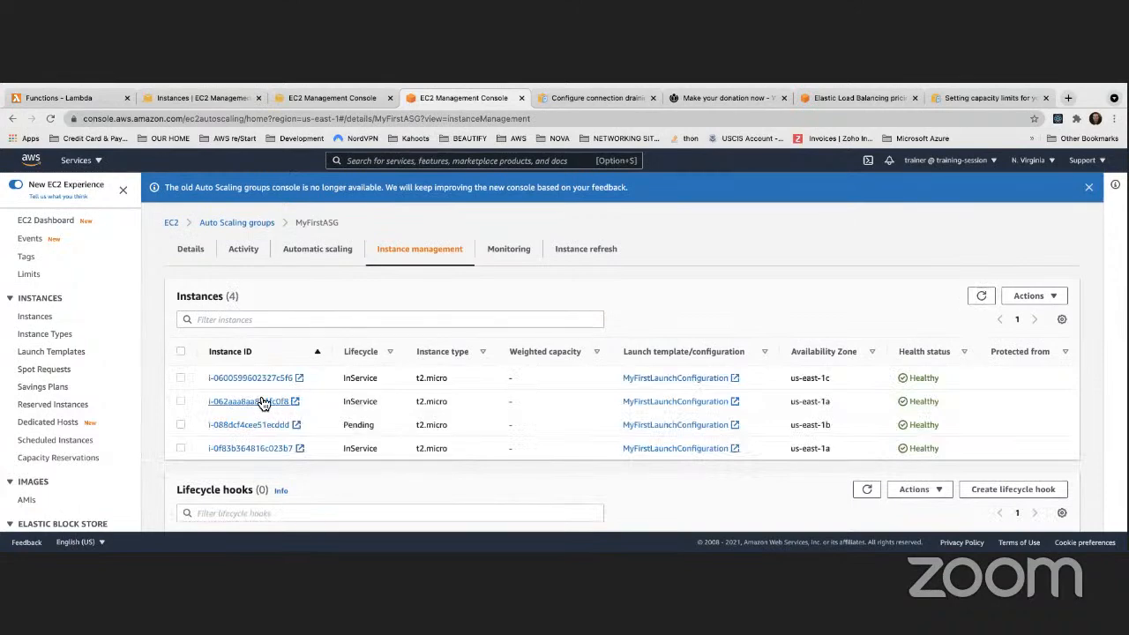
pyautogui.click(981, 295)
pyautogui.click(982, 296)
pyautogui.click(982, 296)
# Reload MyClassicLoadBalancer until the new us-east-1b instance appears, and read its OutOfService info
pyautogui.click(306, 93)
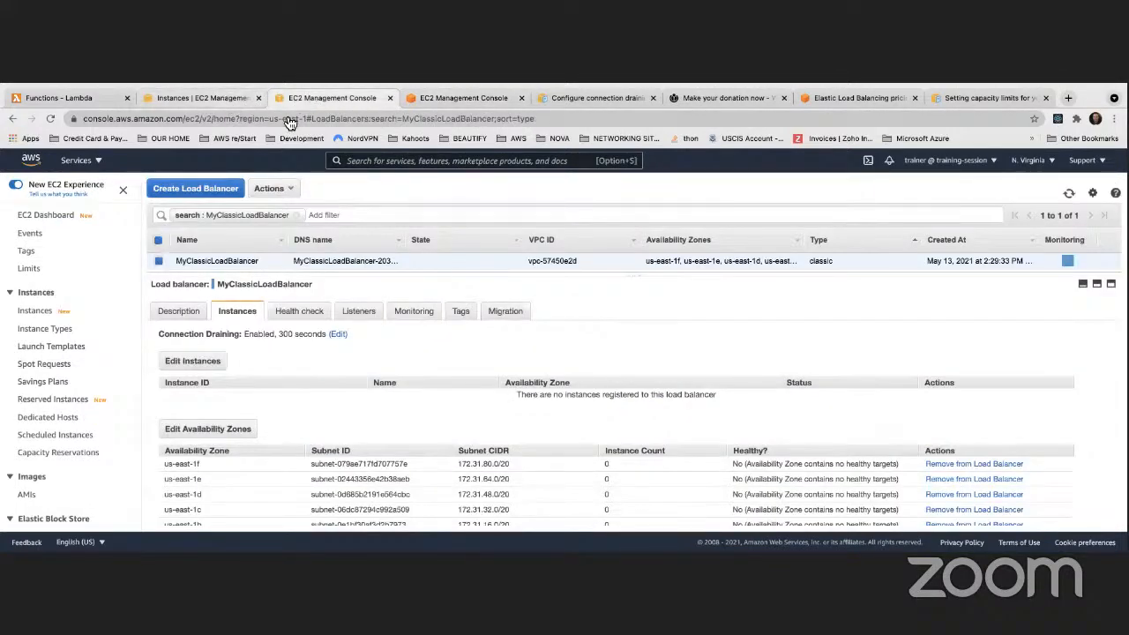
pyautogui.click(1069, 194)
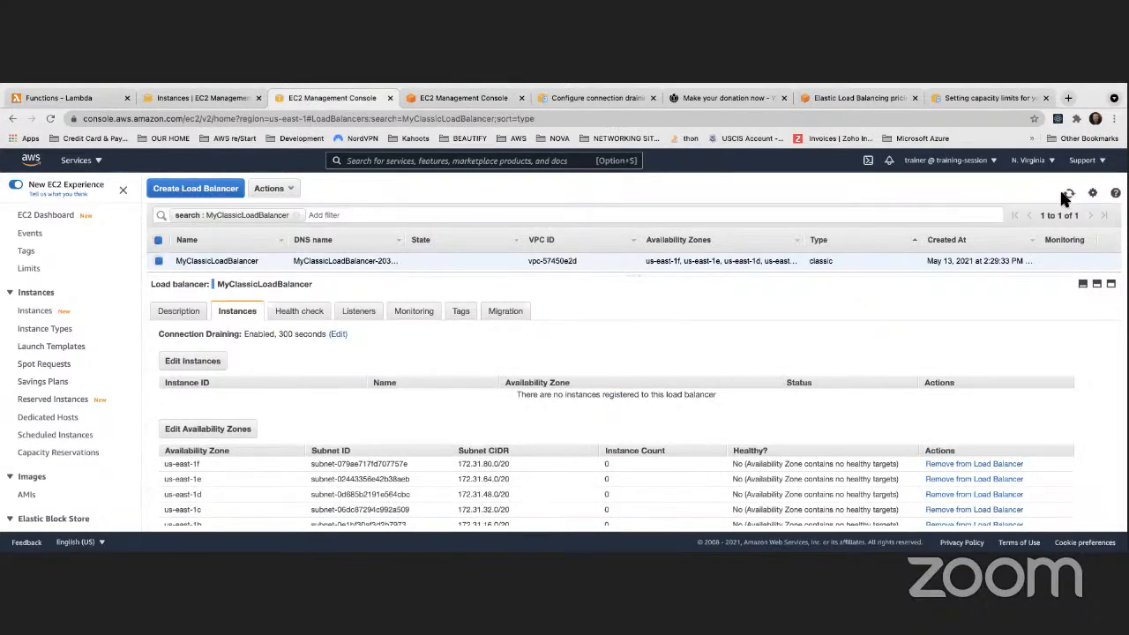
pyautogui.click(1067, 195)
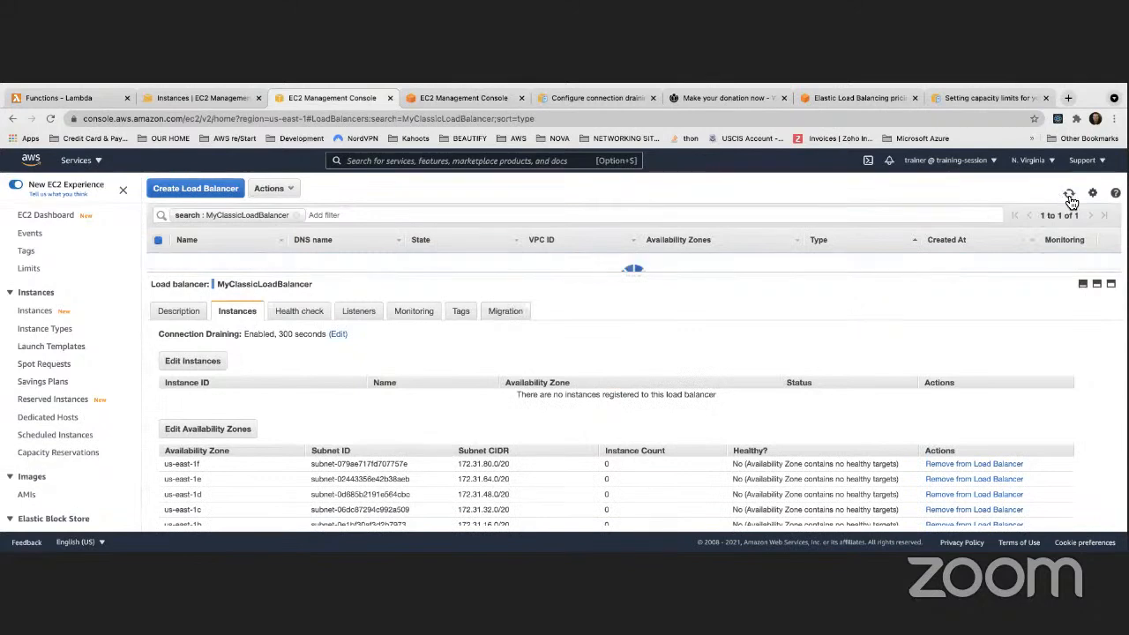
pyautogui.click(1069, 195)
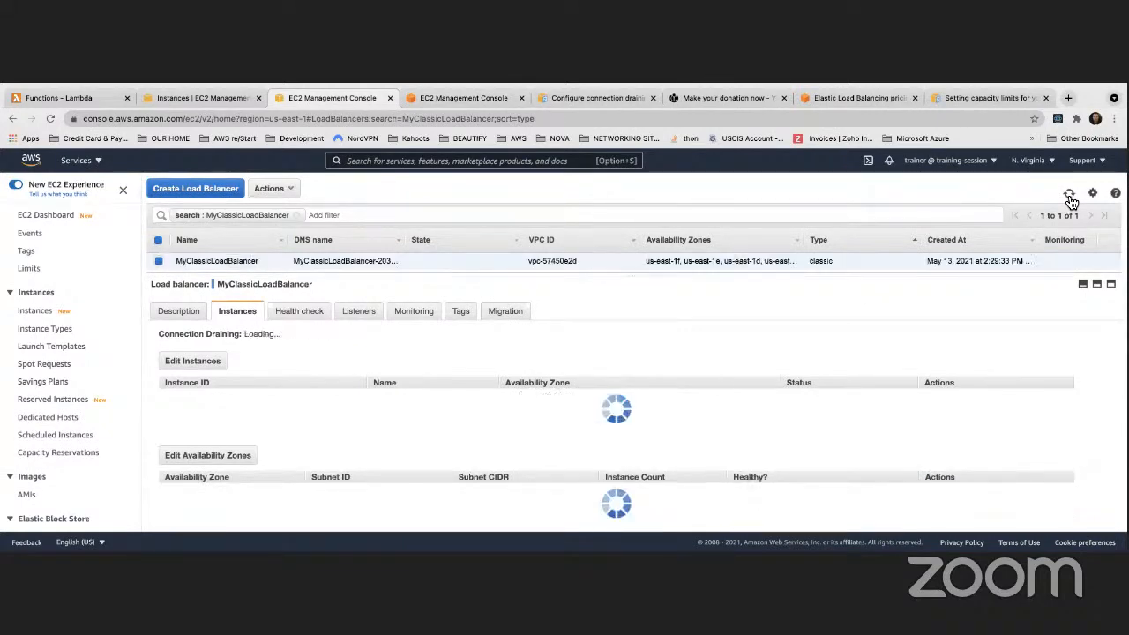
pyautogui.click(1069, 195)
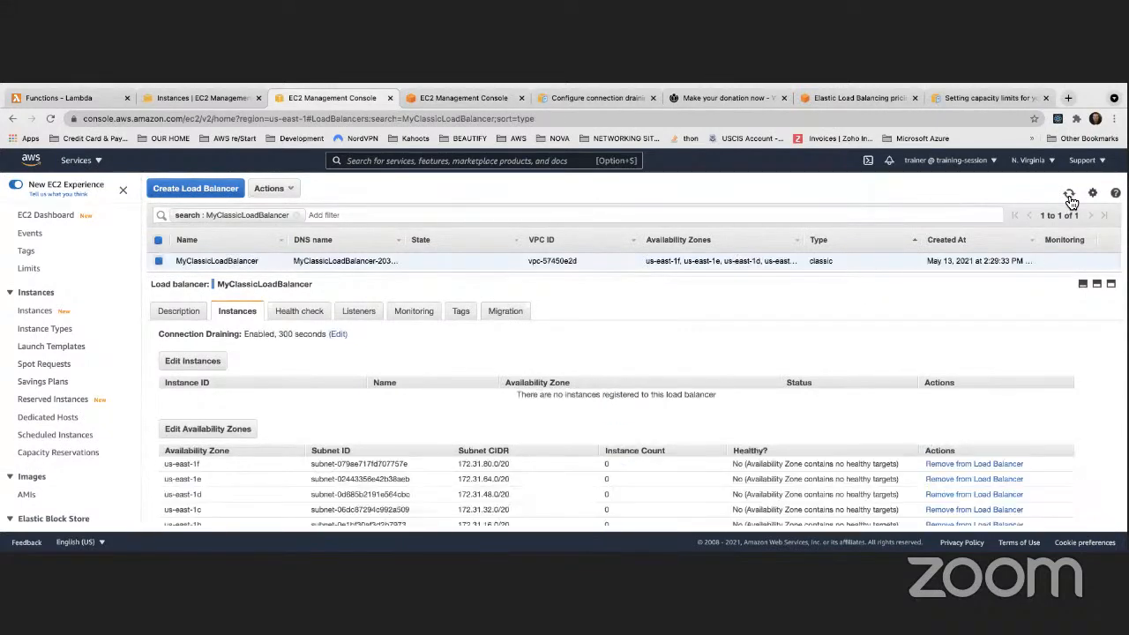
pyautogui.click(1069, 195)
pyautogui.click(1069, 194)
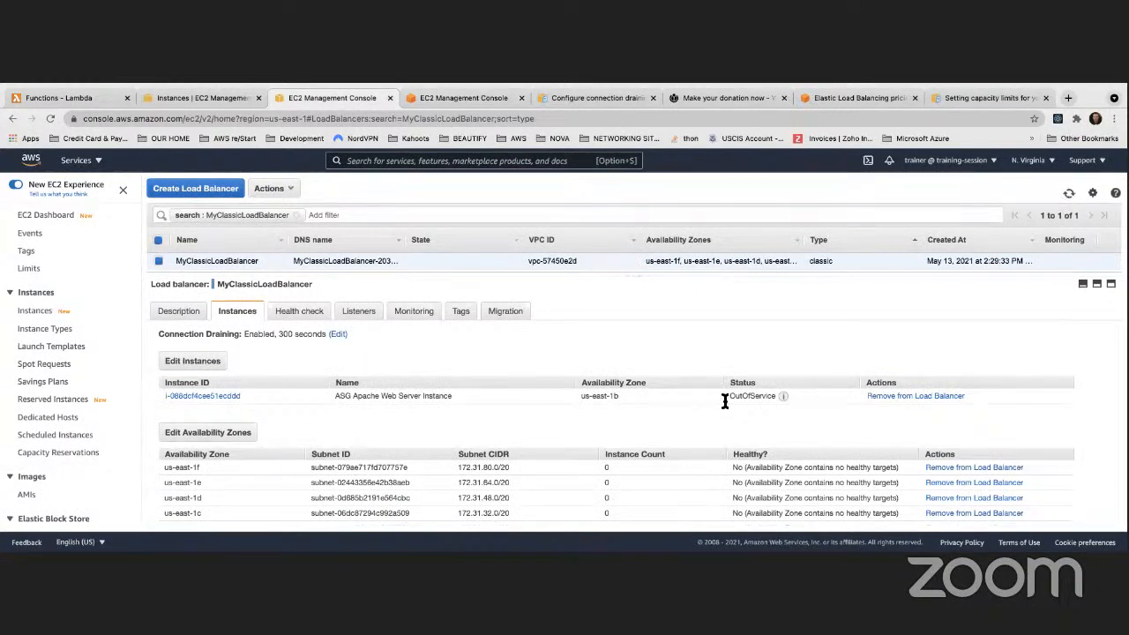
pyautogui.moveTo(782, 402)
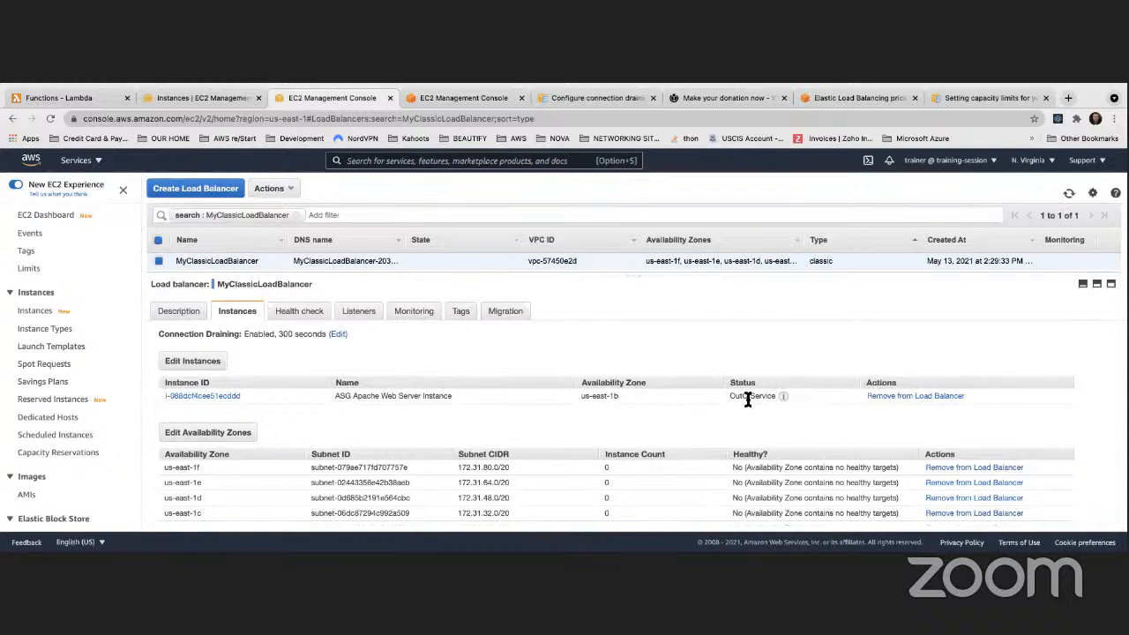
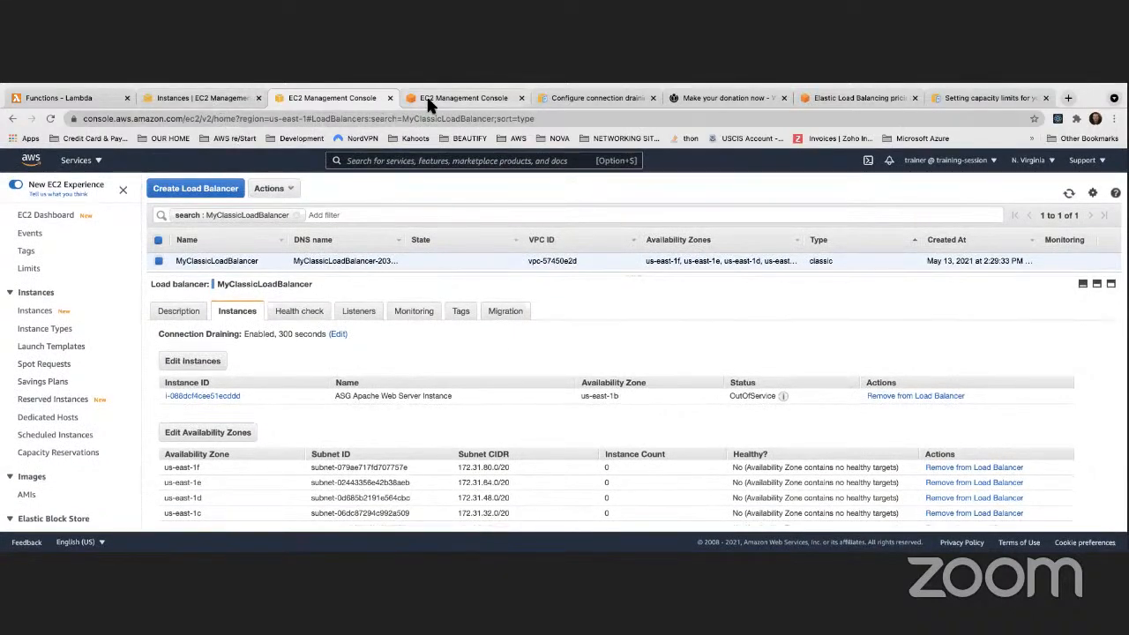
# Move through the ASG and instance pages to the load balancers and view MyClassicLoadBalancer's health check settings
pyautogui.click(426, 95)
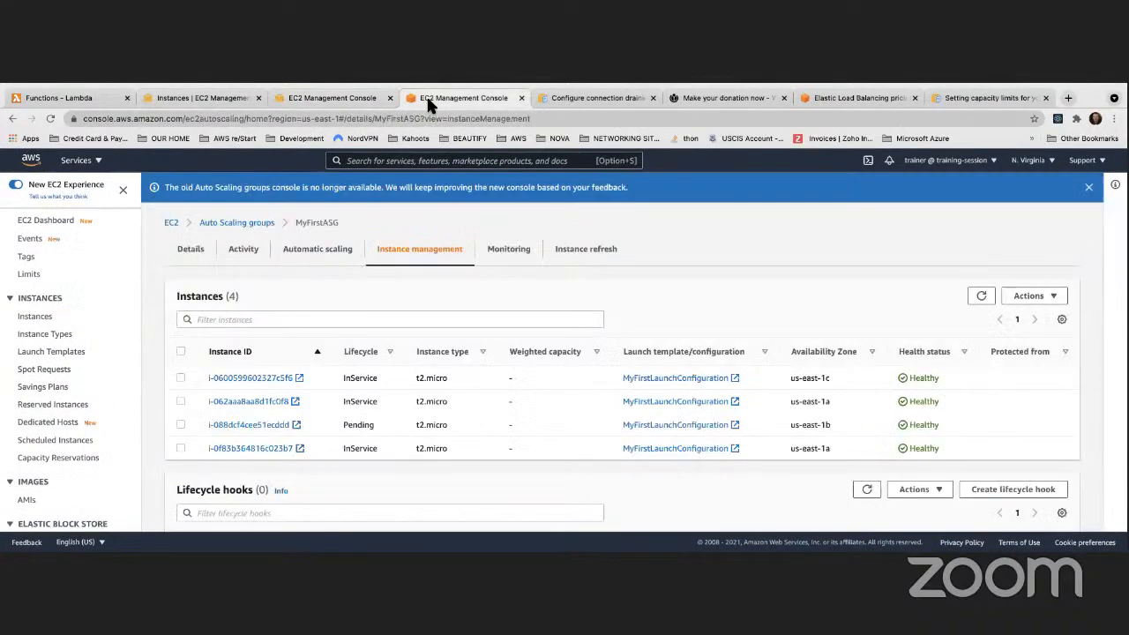
pyautogui.click(200, 98)
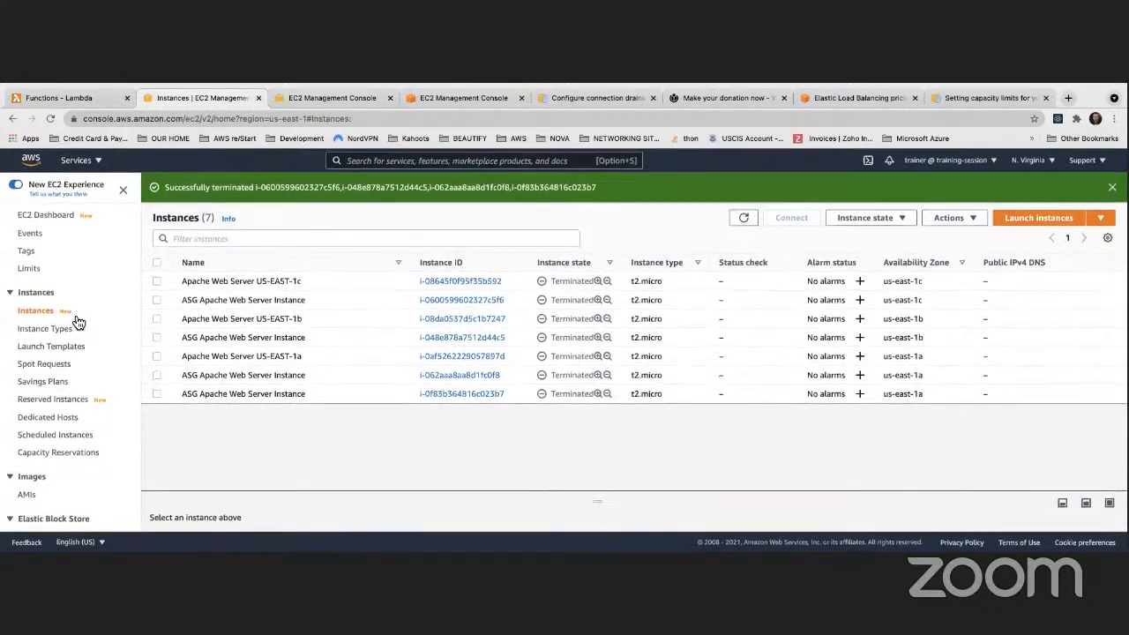
pyautogui.scroll(-3, 45, 330)
pyautogui.scroll(-1, 45, 335)
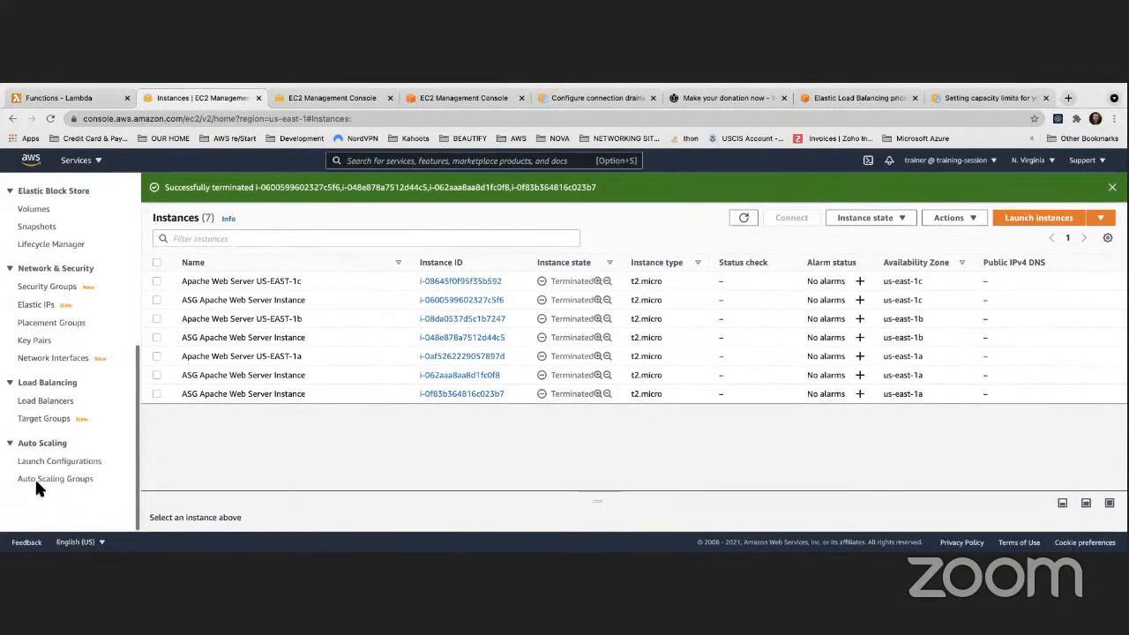
pyautogui.click(45, 401)
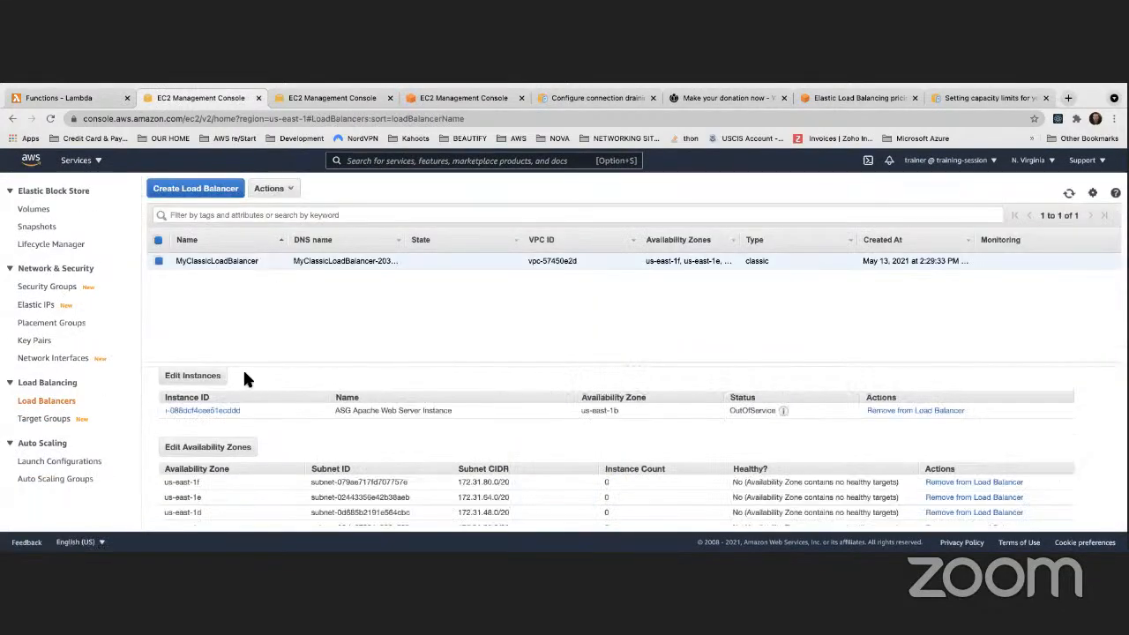
pyautogui.scroll(-1, 244, 374)
pyautogui.scroll(1, 244, 374)
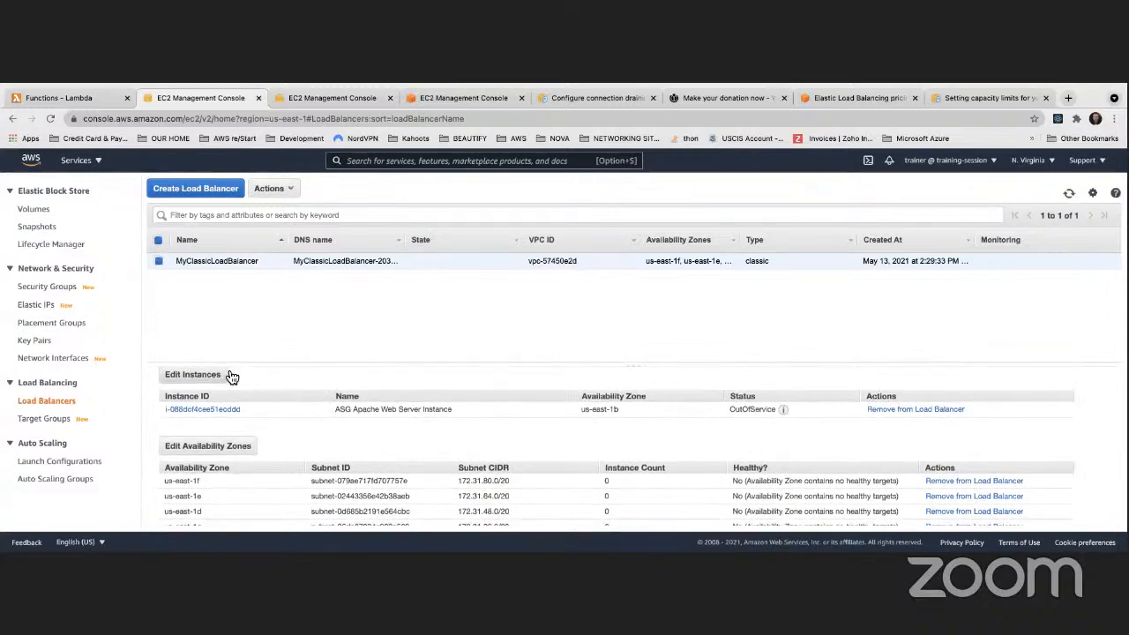
pyautogui.scroll(-1, 231, 375)
pyautogui.scroll(2, 227, 366)
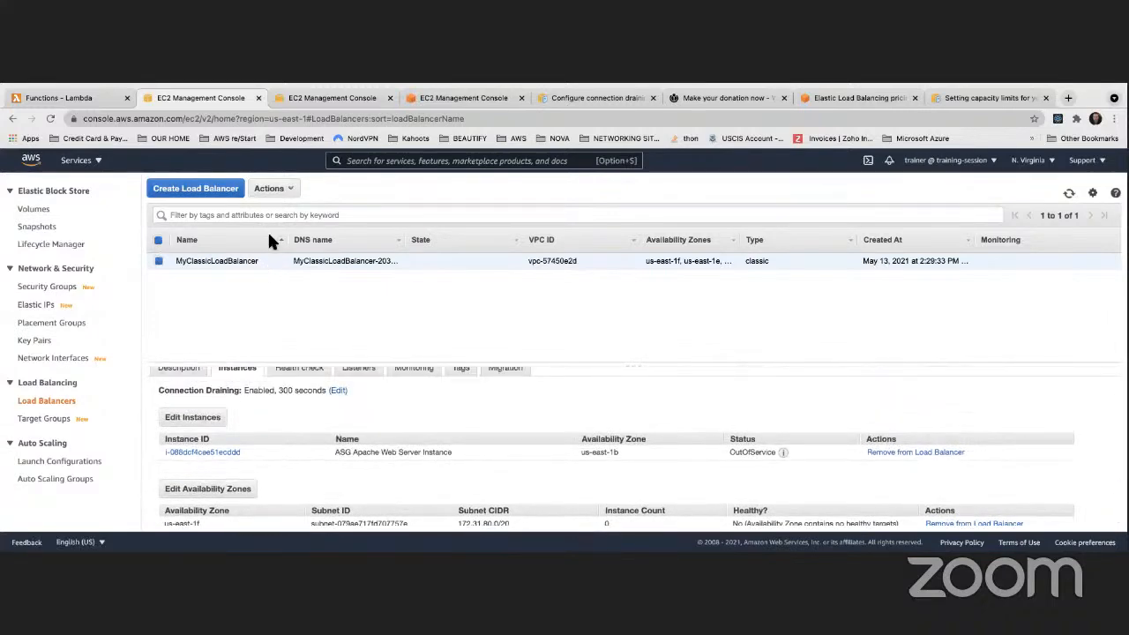
pyautogui.scroll(1, 296, 371)
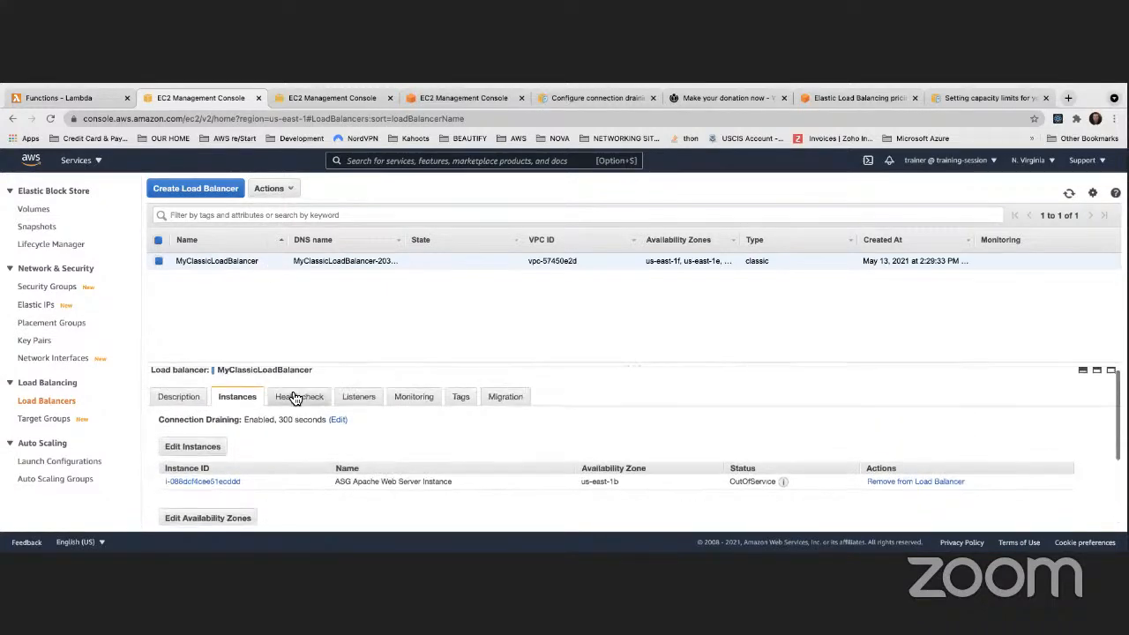
pyautogui.click(296, 397)
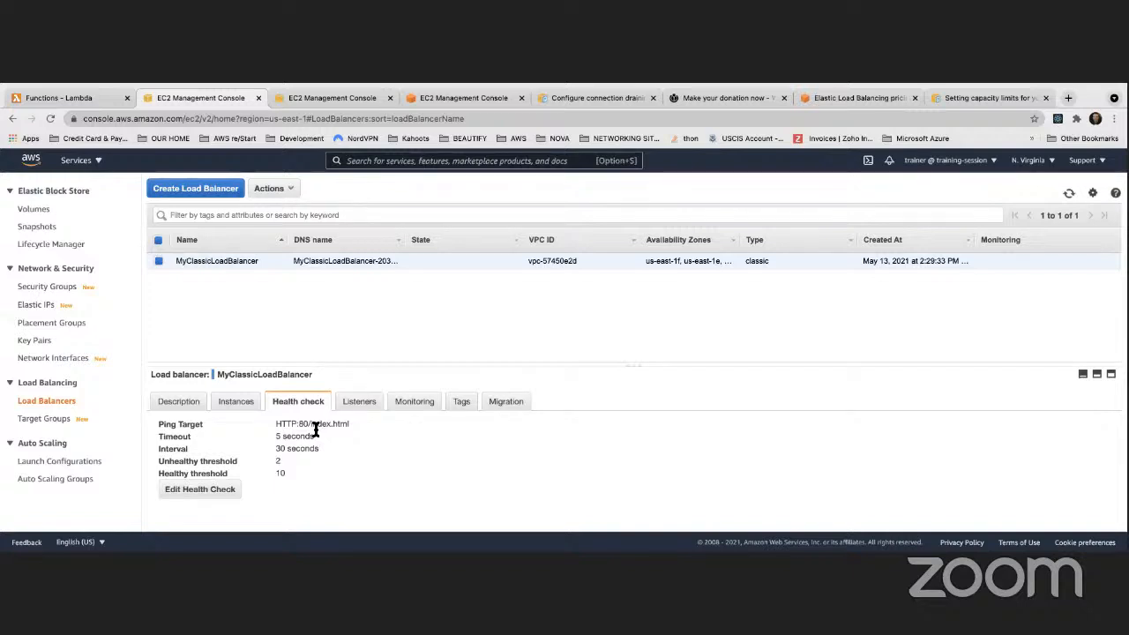
# Refresh the load balancer listing and the Auto Scaling group's instance health statuses
pyautogui.click(324, 97)
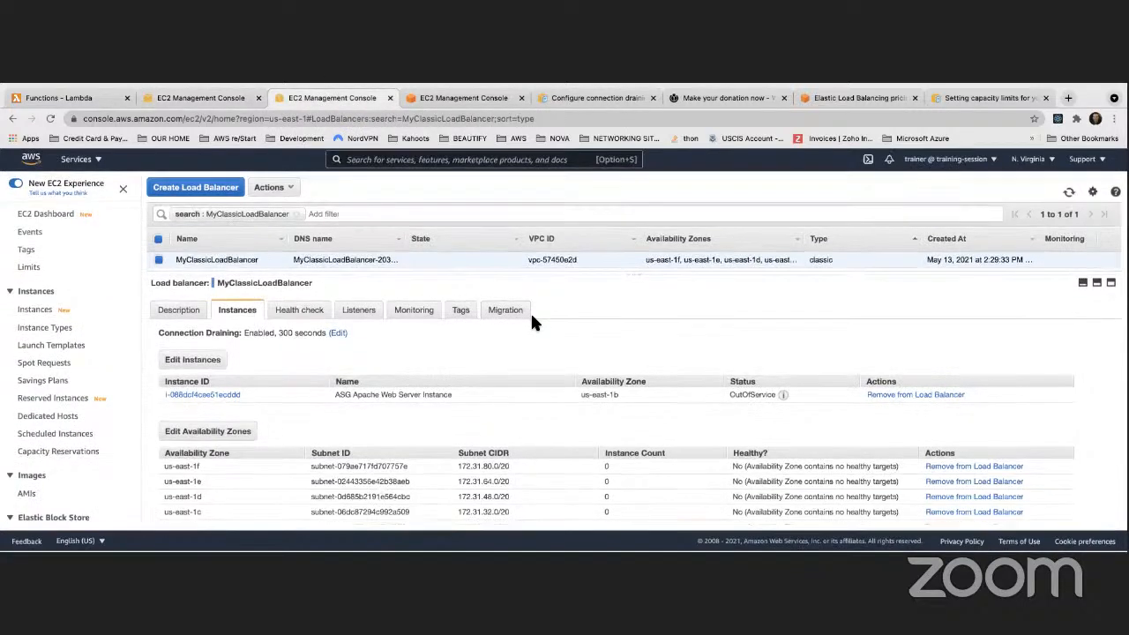
pyautogui.click(1068, 195)
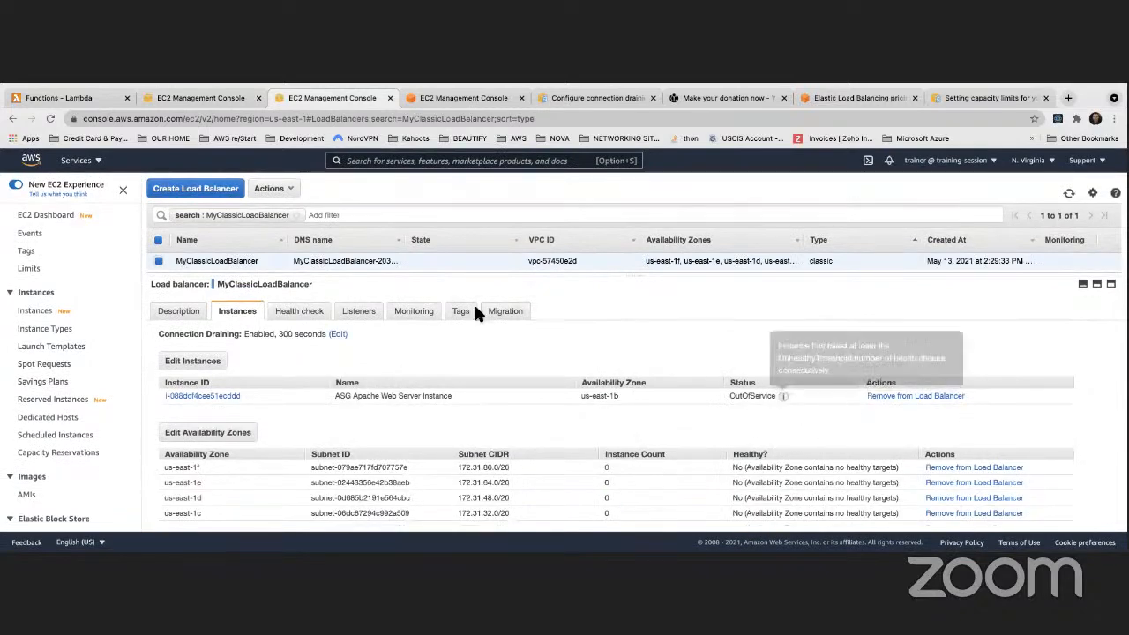
pyautogui.click(457, 97)
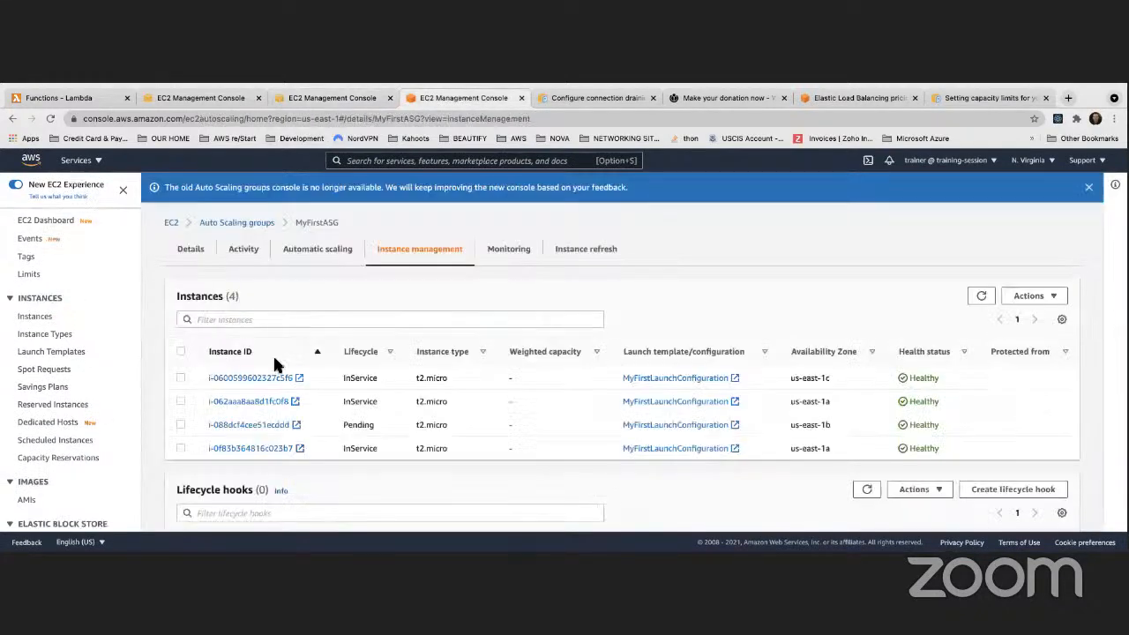
pyautogui.scroll(-2, 275, 357)
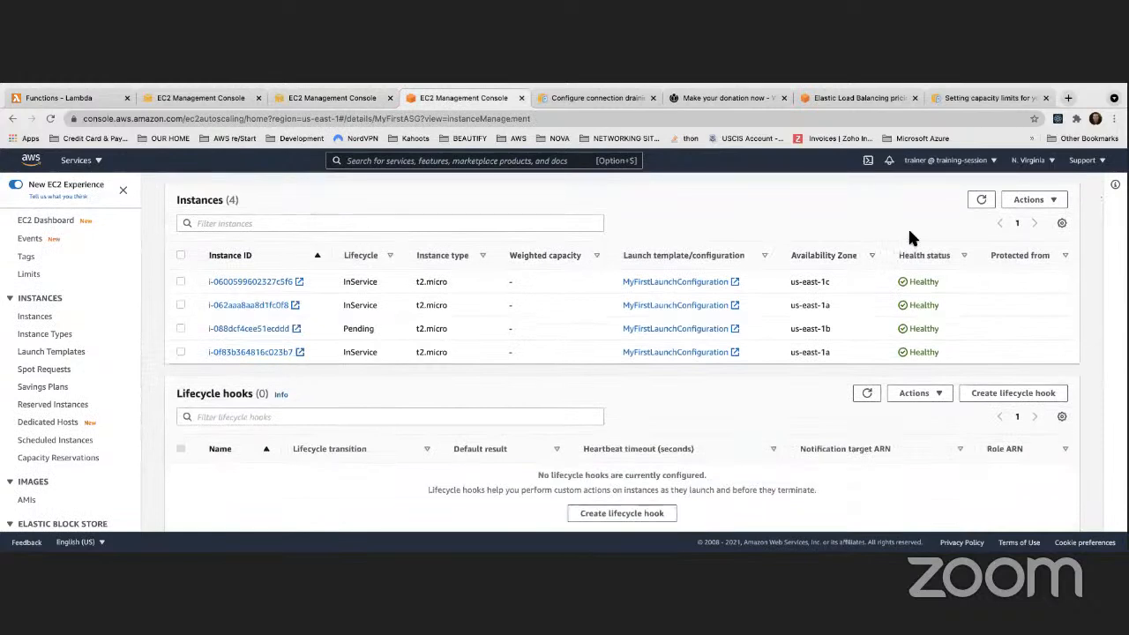
pyautogui.click(981, 199)
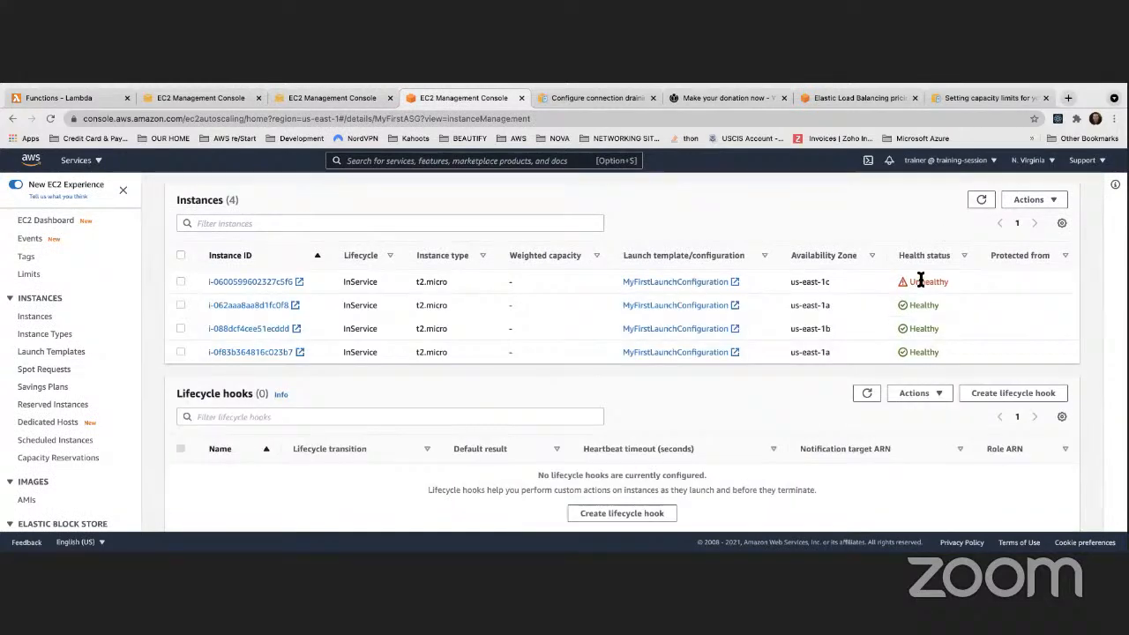
# Open the EC2 Instances list, where all seven instances show as terminated
pyautogui.click(222, 100)
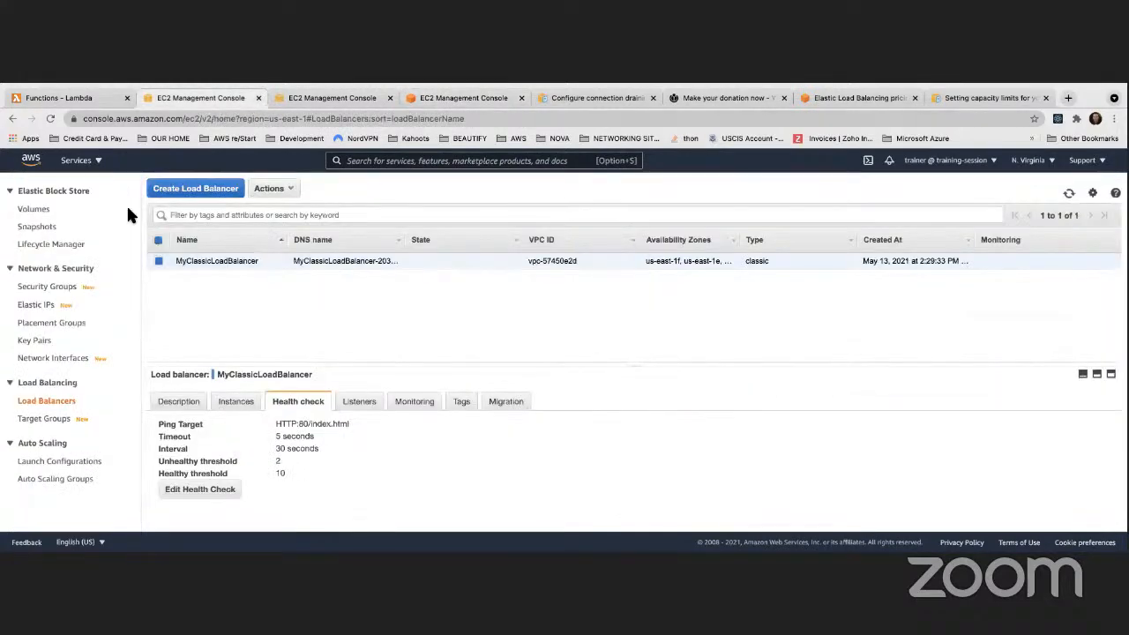
pyautogui.scroll(5, 39, 324)
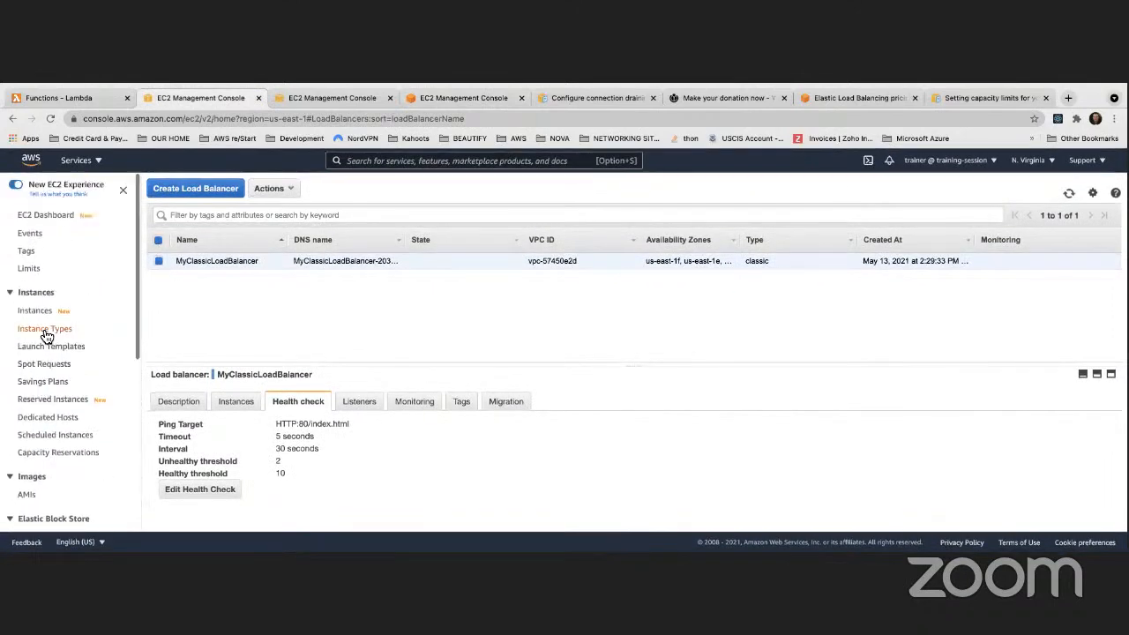
pyautogui.click(45, 316)
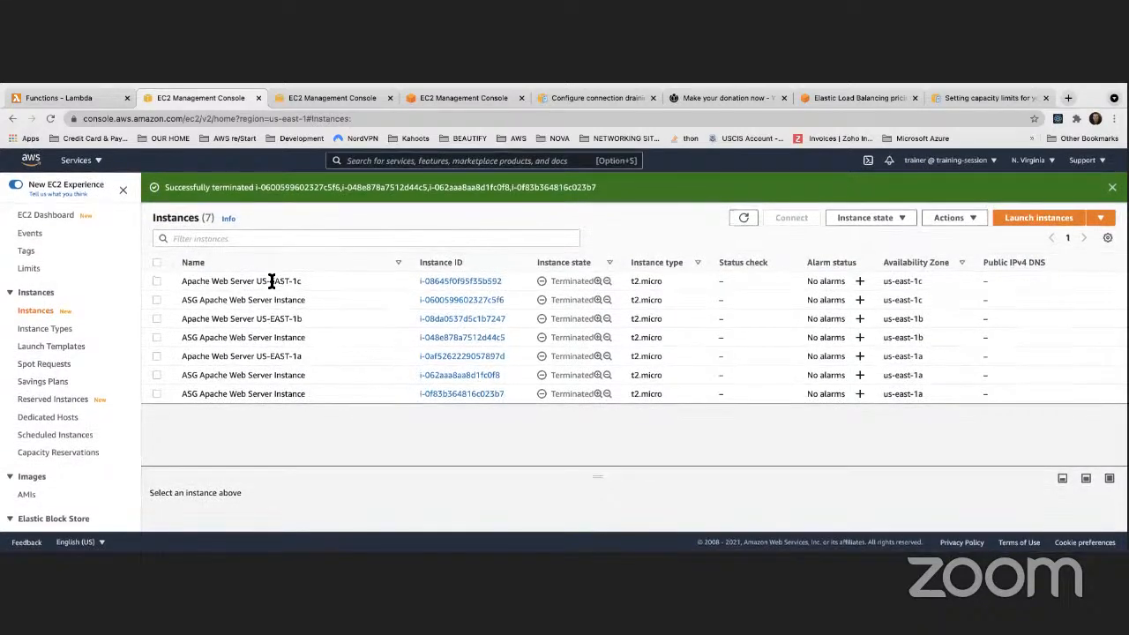
# Refresh the Instances list and review the running instance's details and security groups
pyautogui.click(745, 218)
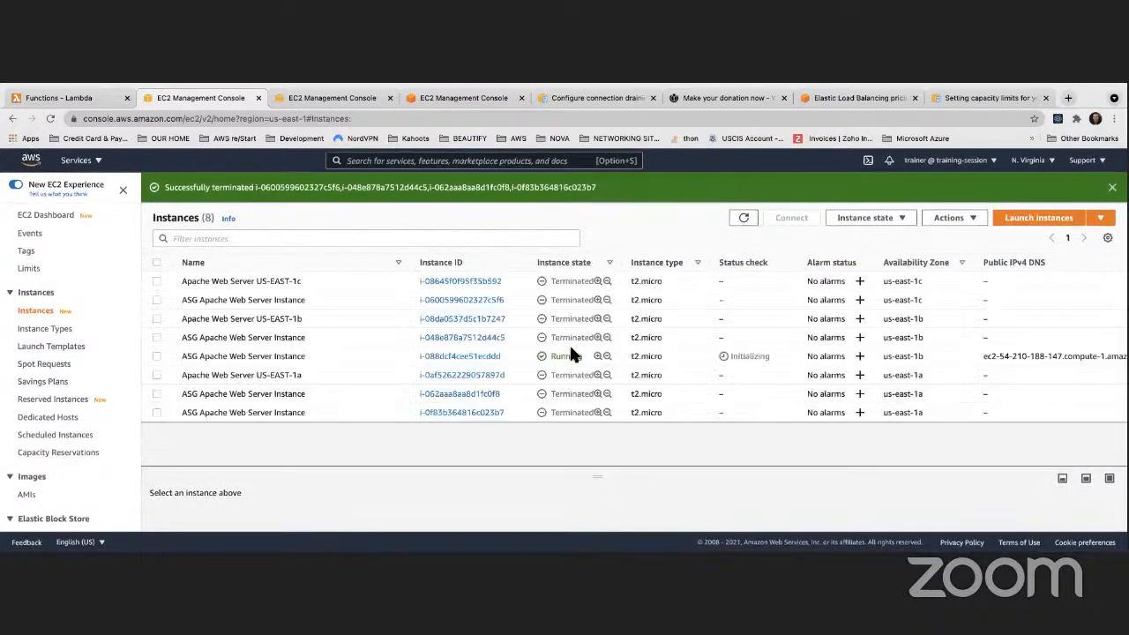
pyautogui.click(471, 357)
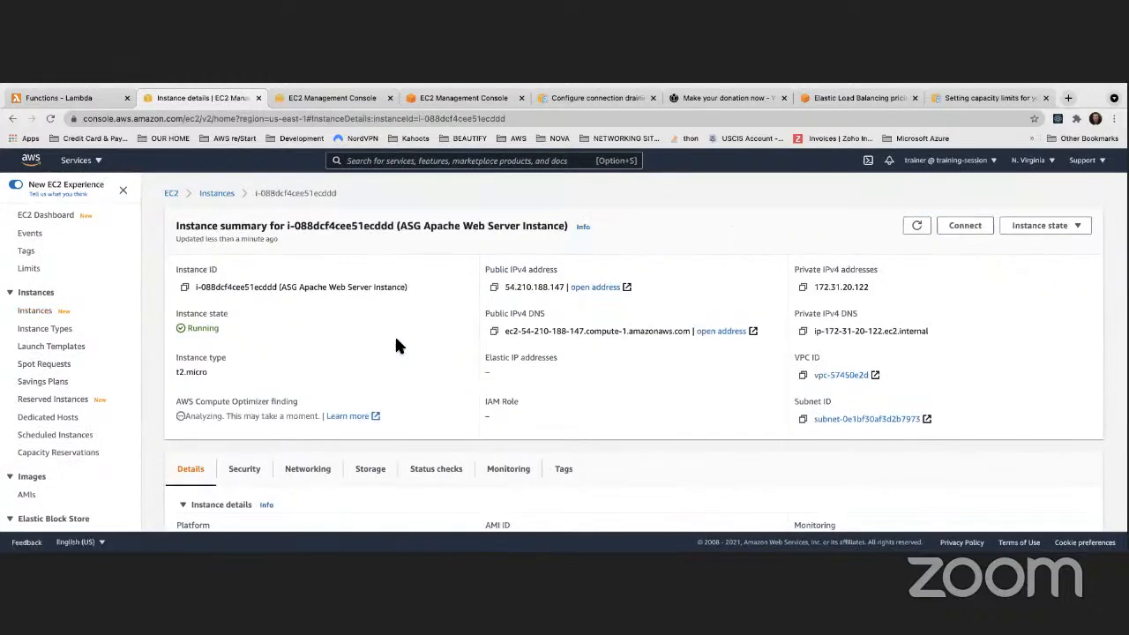
pyautogui.scroll(-10, 394, 336)
pyautogui.scroll(-5, 394, 347)
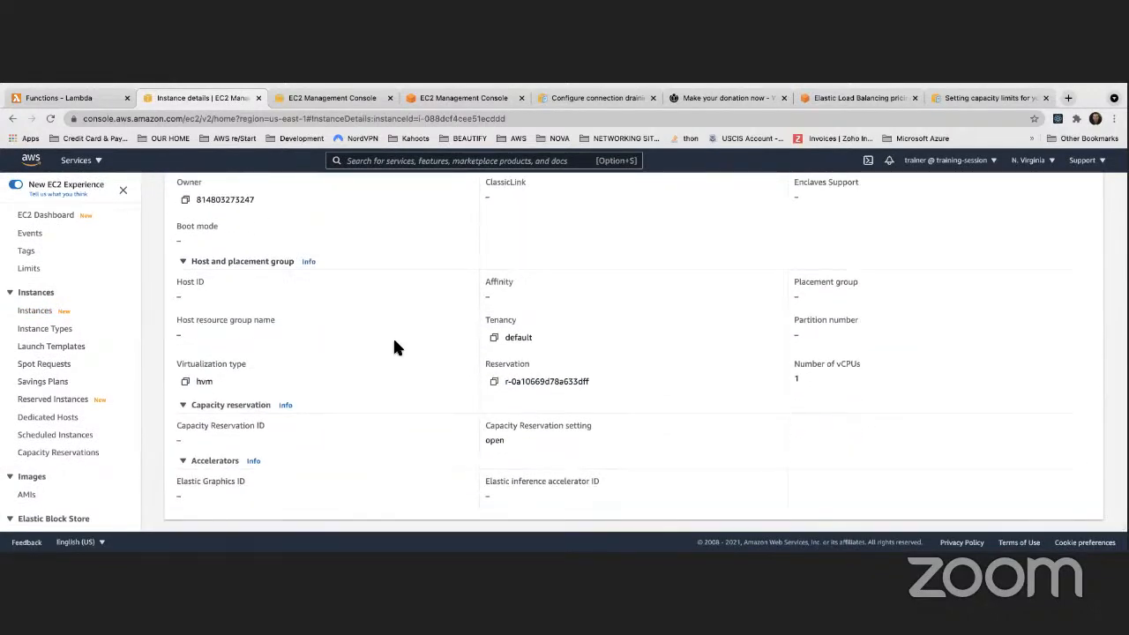
pyautogui.scroll(8, 395, 344)
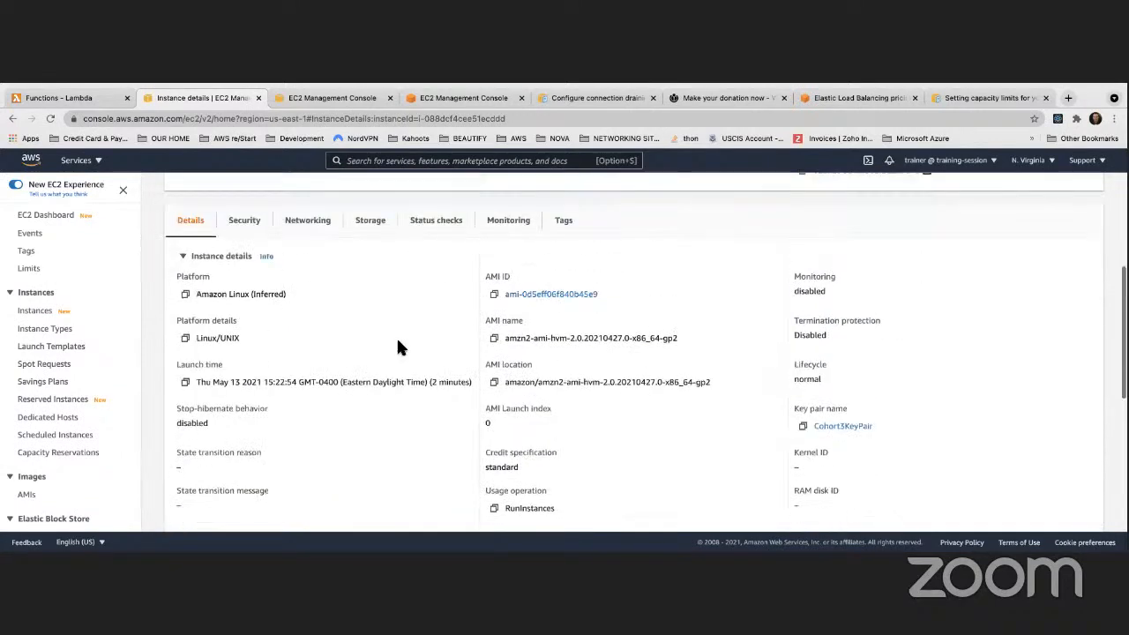
pyautogui.click(246, 220)
pyautogui.scroll(-1, 436, 353)
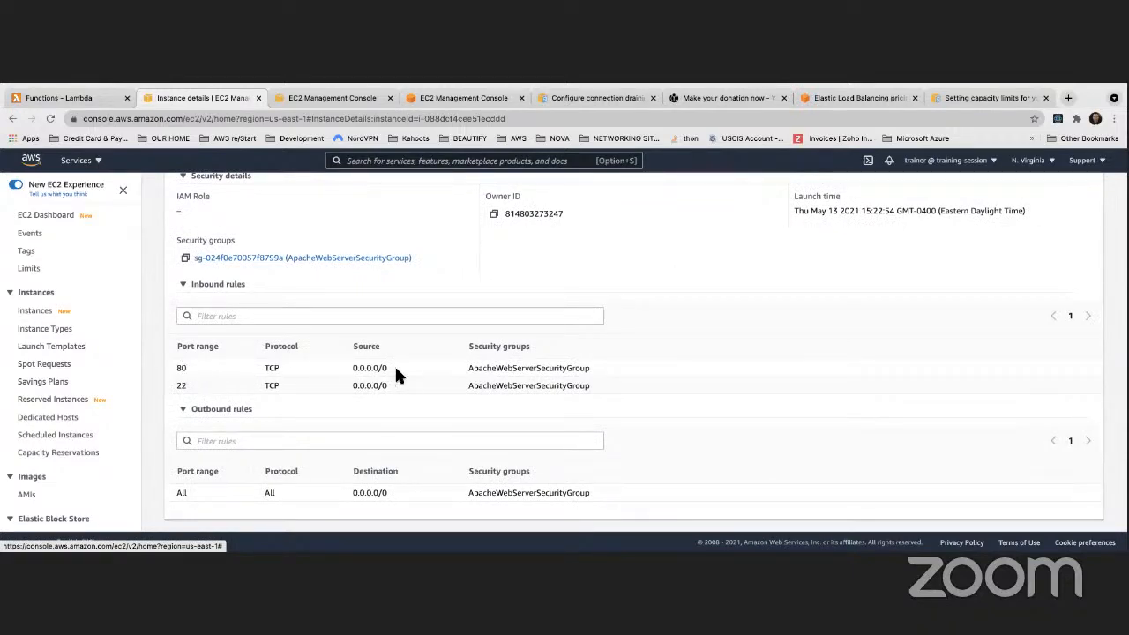
pyautogui.scroll(5, 293, 354)
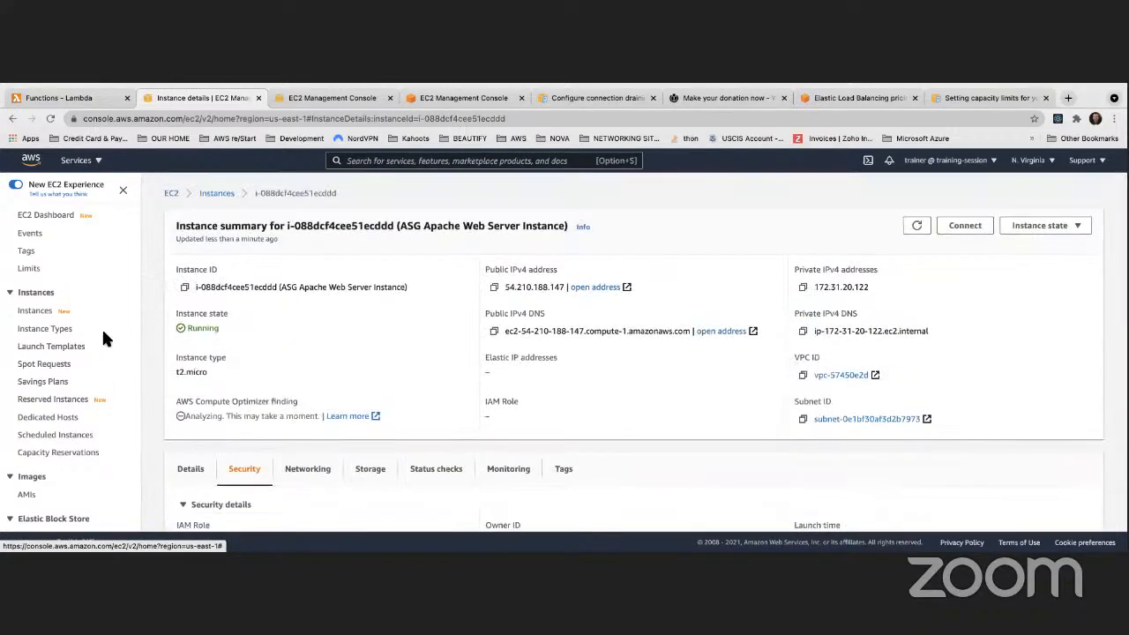
pyautogui.click(218, 193)
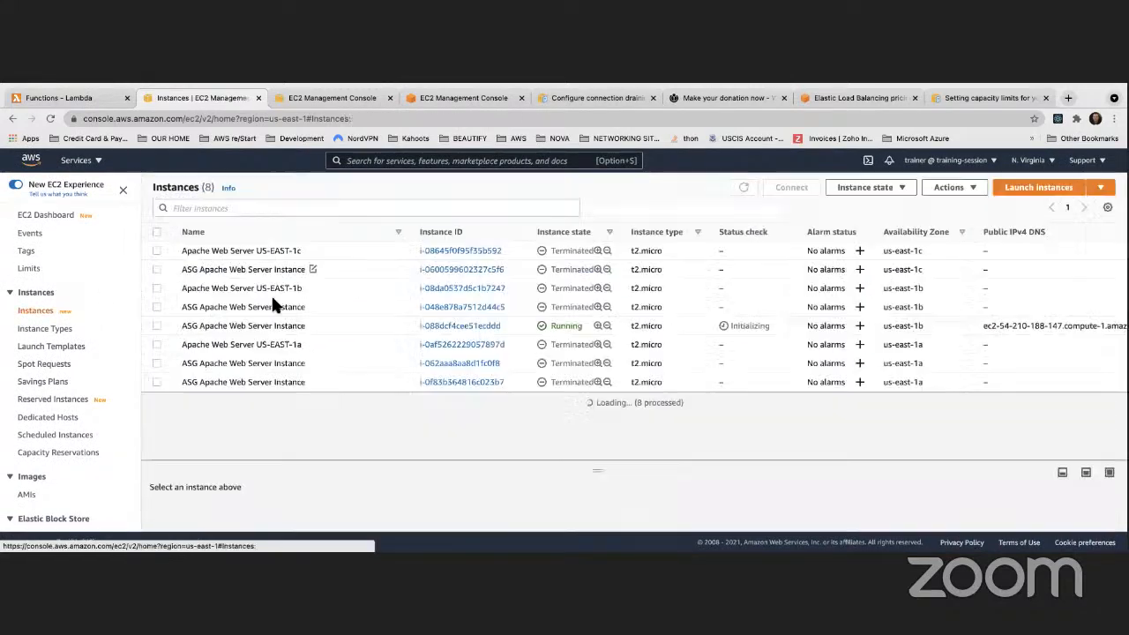
# Open Edit user data for the running ASG Apache instance through Instance settings
pyautogui.rightClick(364, 326)
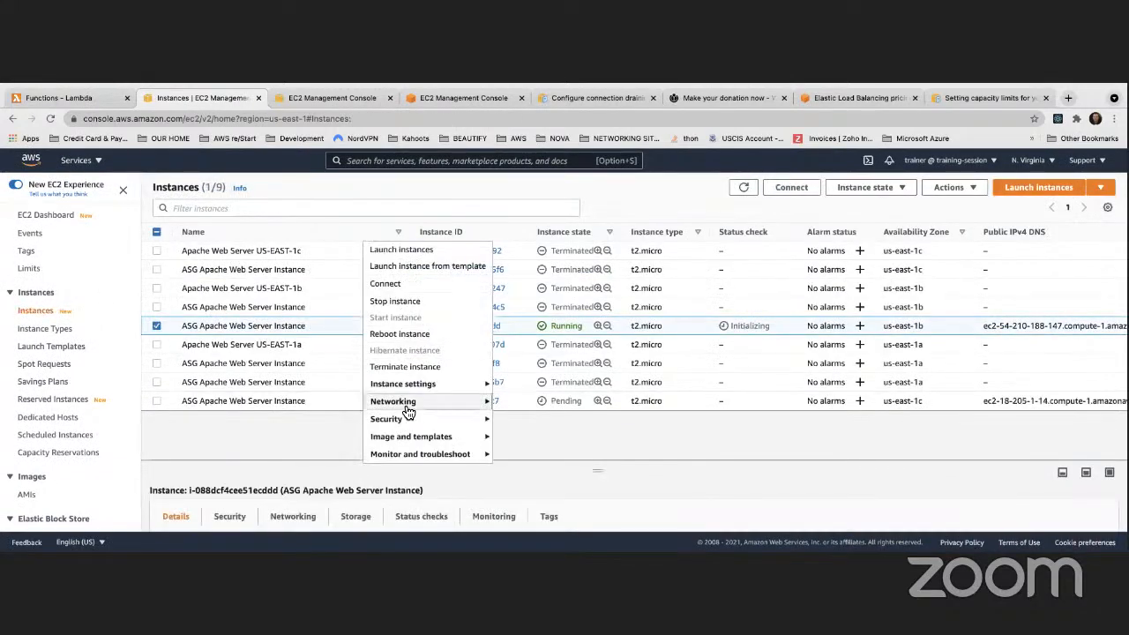
pyautogui.moveTo(415, 385)
pyautogui.click(509, 368)
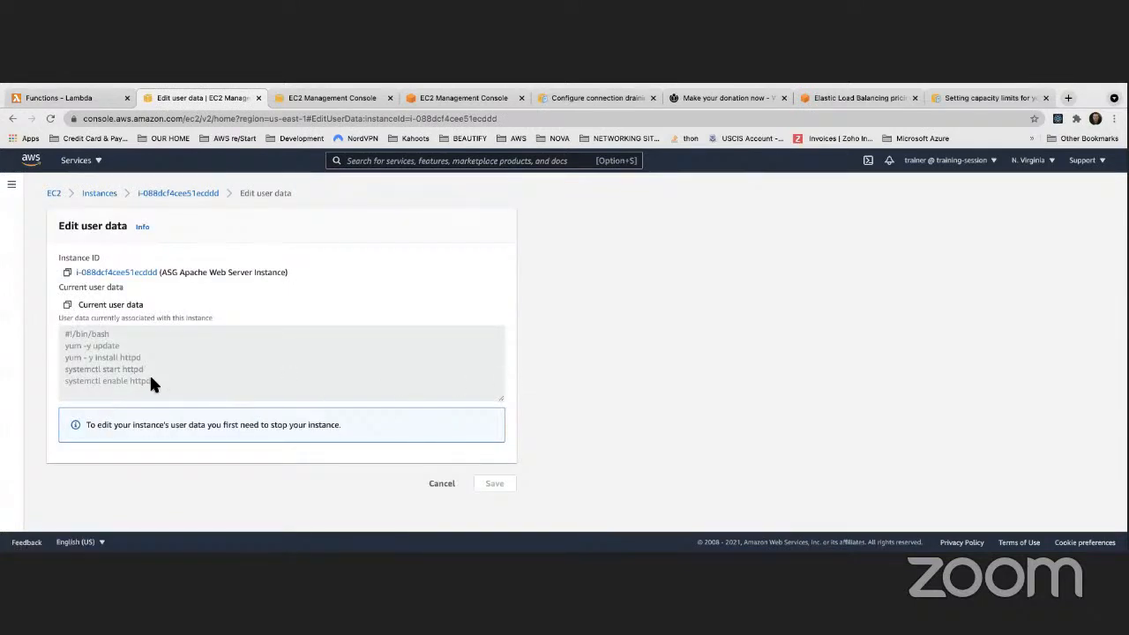
# Read through the httpd install script in the user data box, then return to the instance summary
pyautogui.moveTo(152, 384); pyautogui.dragTo(52, 340)
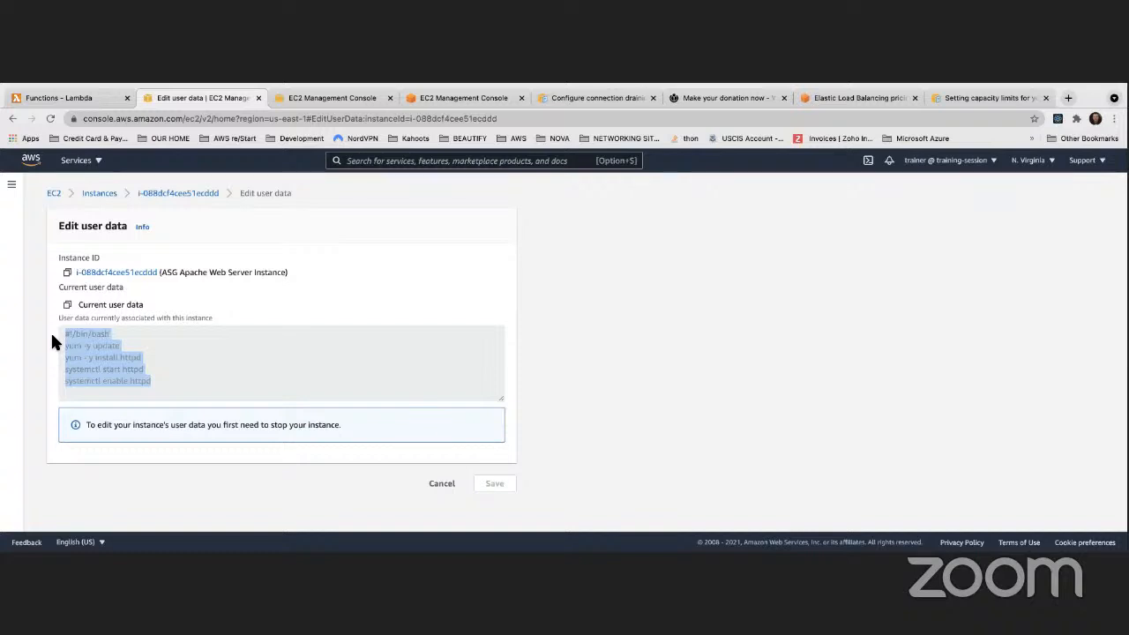
pyautogui.click(516, 348)
pyautogui.scroll(-1, 315, 339)
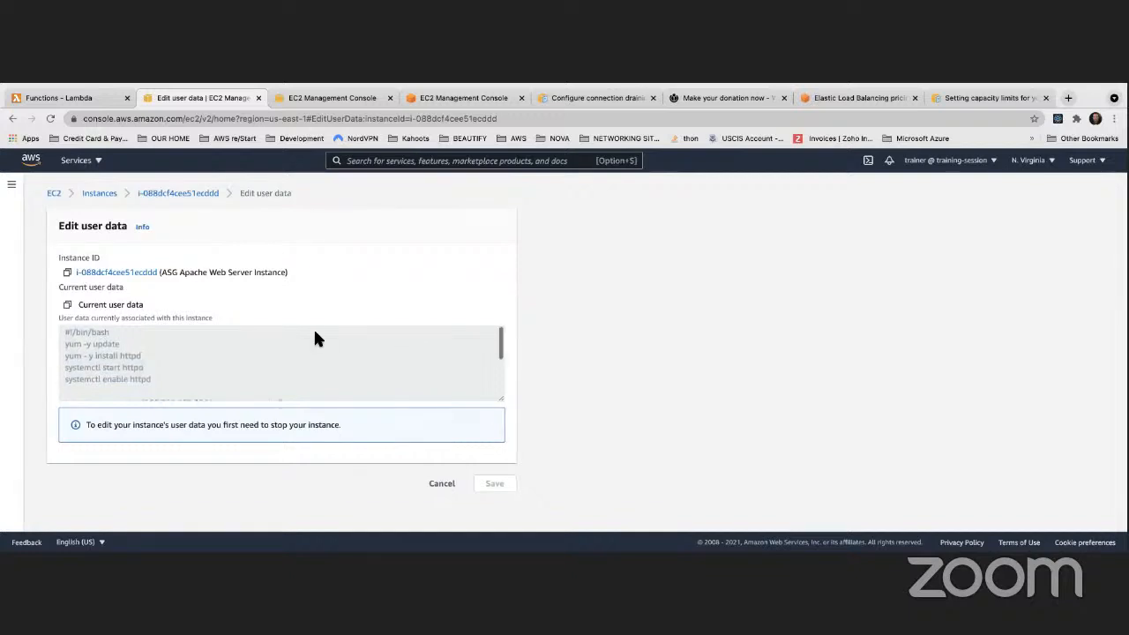
pyautogui.scroll(-5, 315, 336)
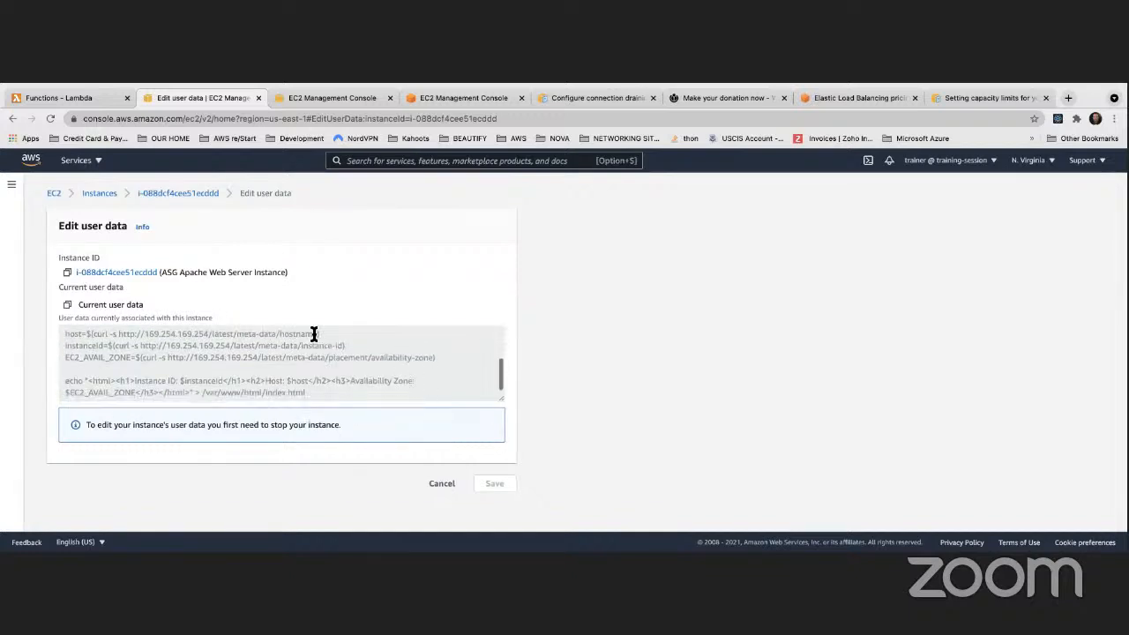
pyautogui.scroll(1, 314, 335)
pyautogui.scroll(-1, 314, 335)
pyautogui.scroll(3, 226, 361)
pyautogui.scroll(-3, 224, 361)
pyautogui.click(162, 198)
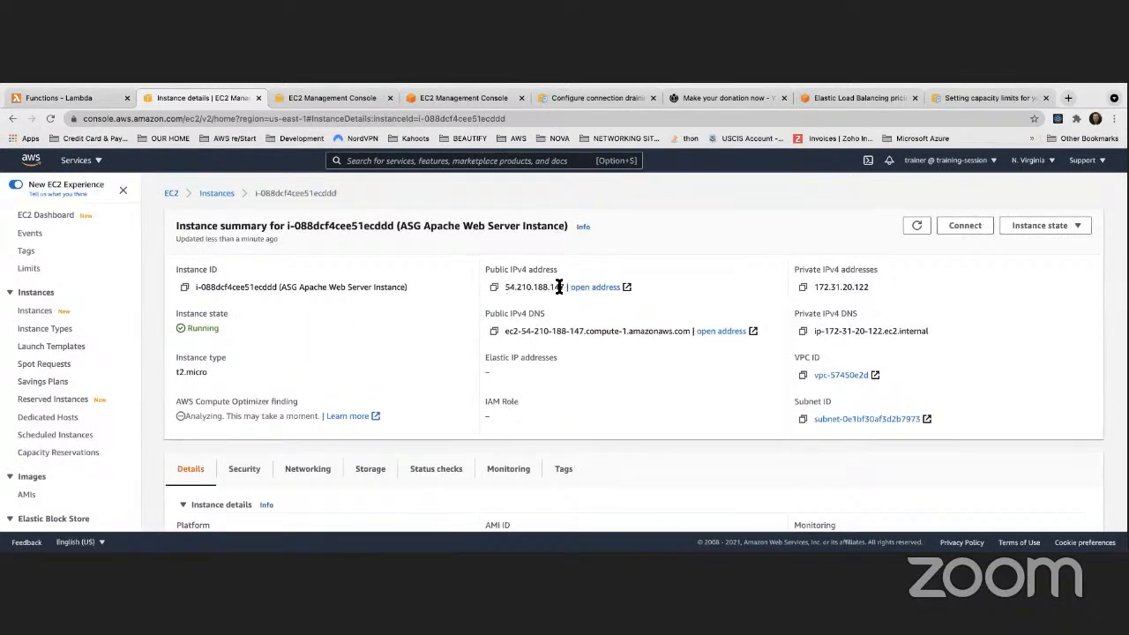
# Load 54.210.188.147 in another browser tab and reload repeatedly; the connection is refused
pyautogui.click(495, 288)
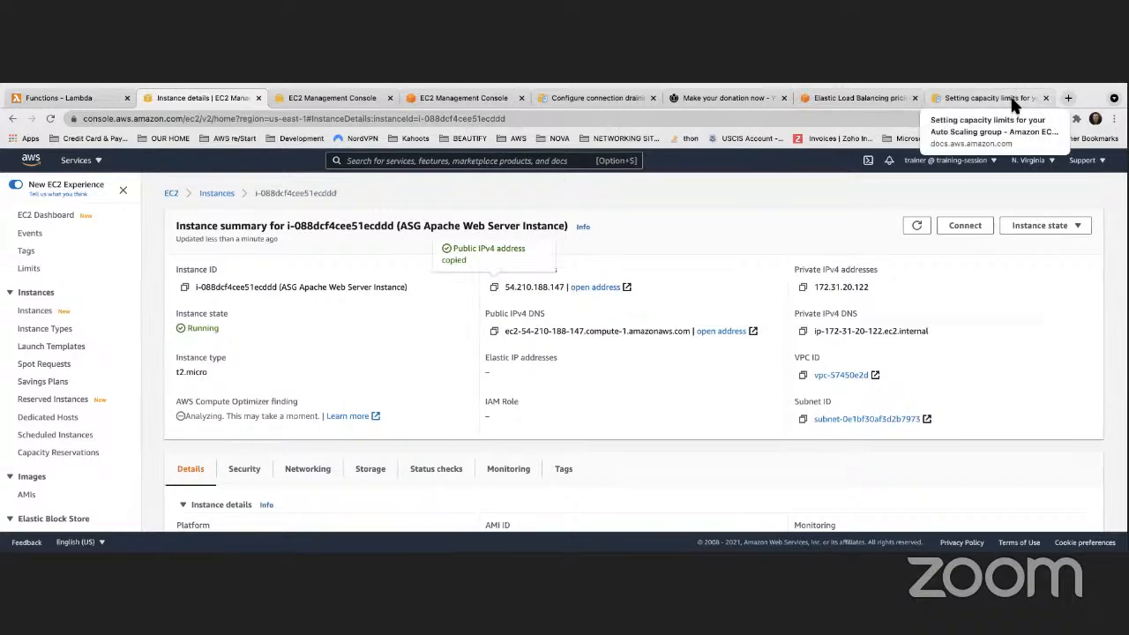
pyautogui.click(970, 99)
pyautogui.click(819, 118)
pyautogui.hotkey('ctrl', 'v')
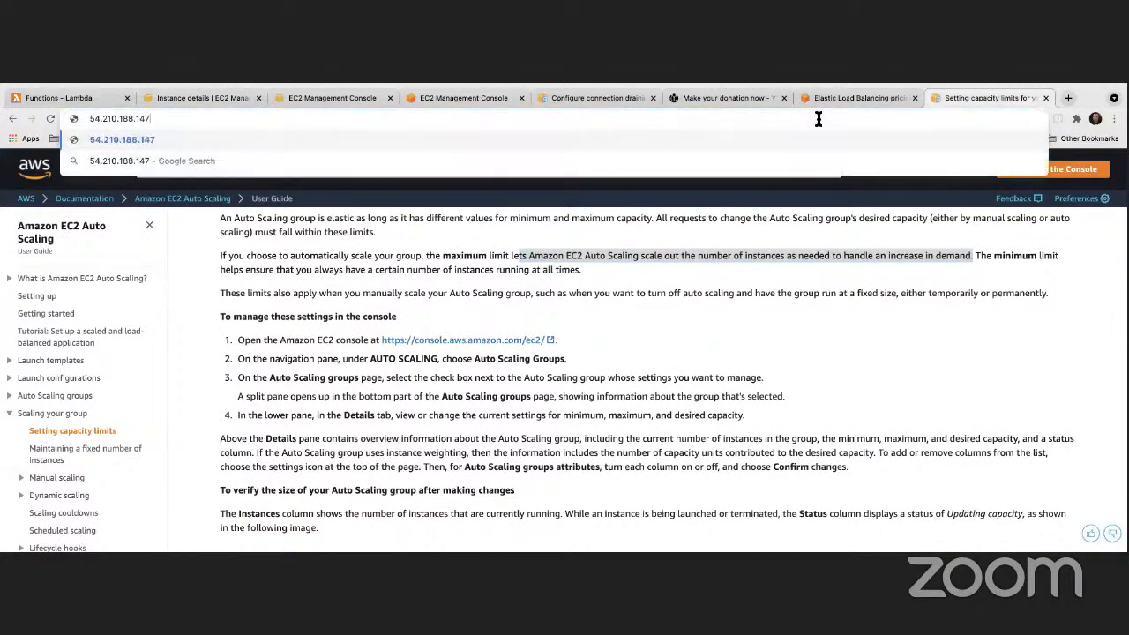
pyautogui.press('Return')
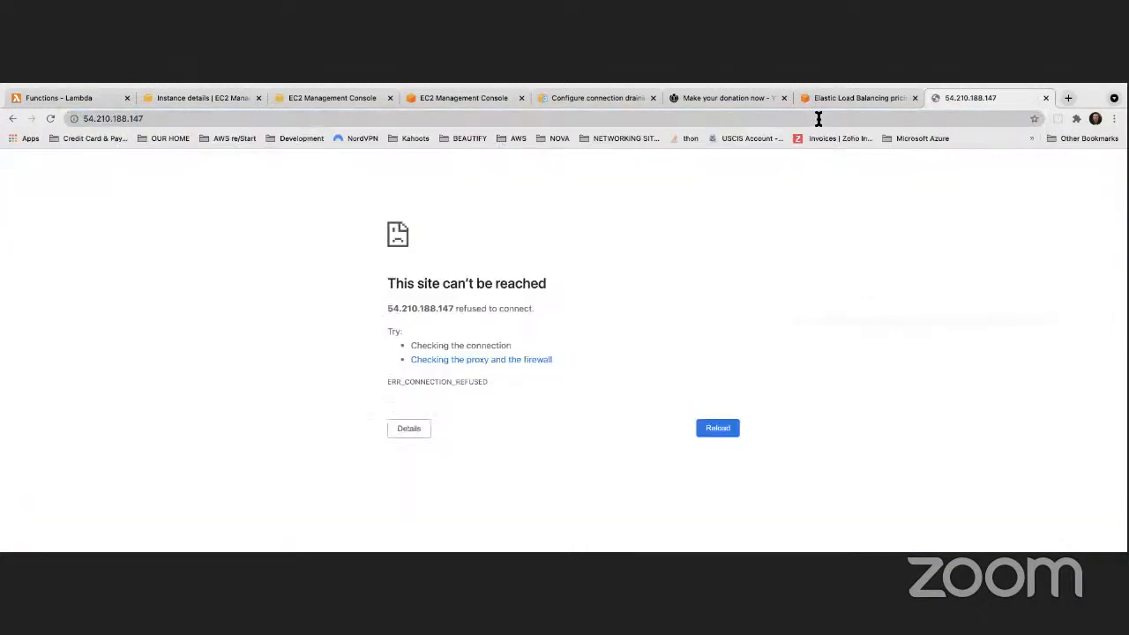
pyautogui.click(51, 118)
pyautogui.click(50, 118)
pyautogui.click(50, 118)
pyautogui.click(50, 119)
pyautogui.click(50, 118)
pyautogui.click(50, 118)
pyautogui.click(50, 118)
pyautogui.click(50, 118)
pyautogui.click(50, 118)
pyautogui.click(51, 119)
pyautogui.click(50, 118)
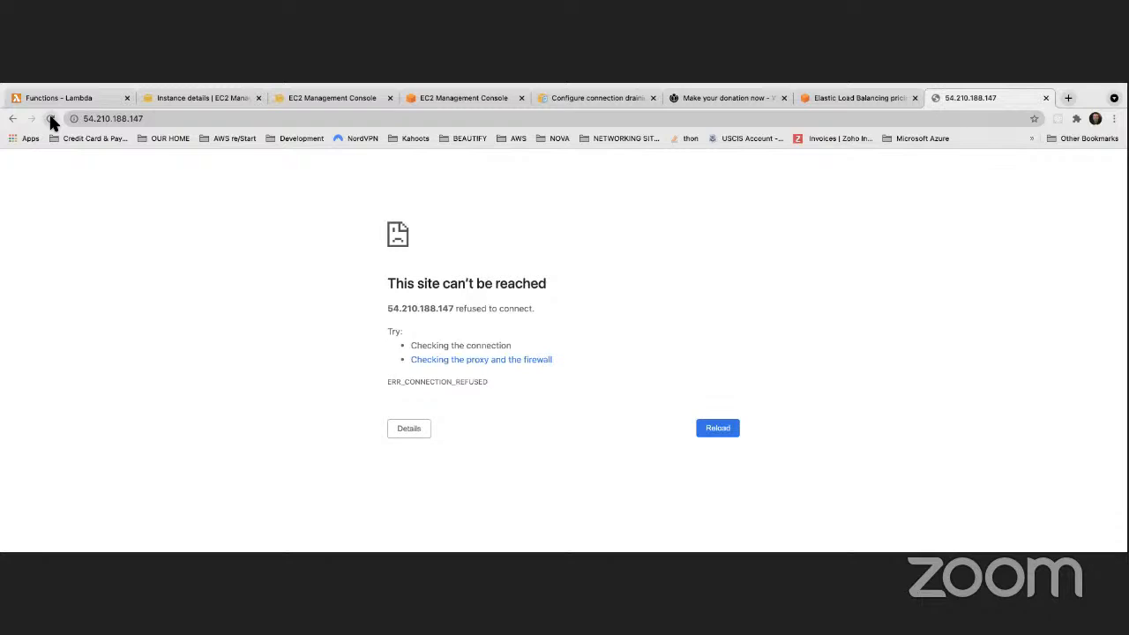
# Recheck the instance's details, then look at its web page tab again
pyautogui.click(219, 97)
pyautogui.scroll(-3, 327, 262)
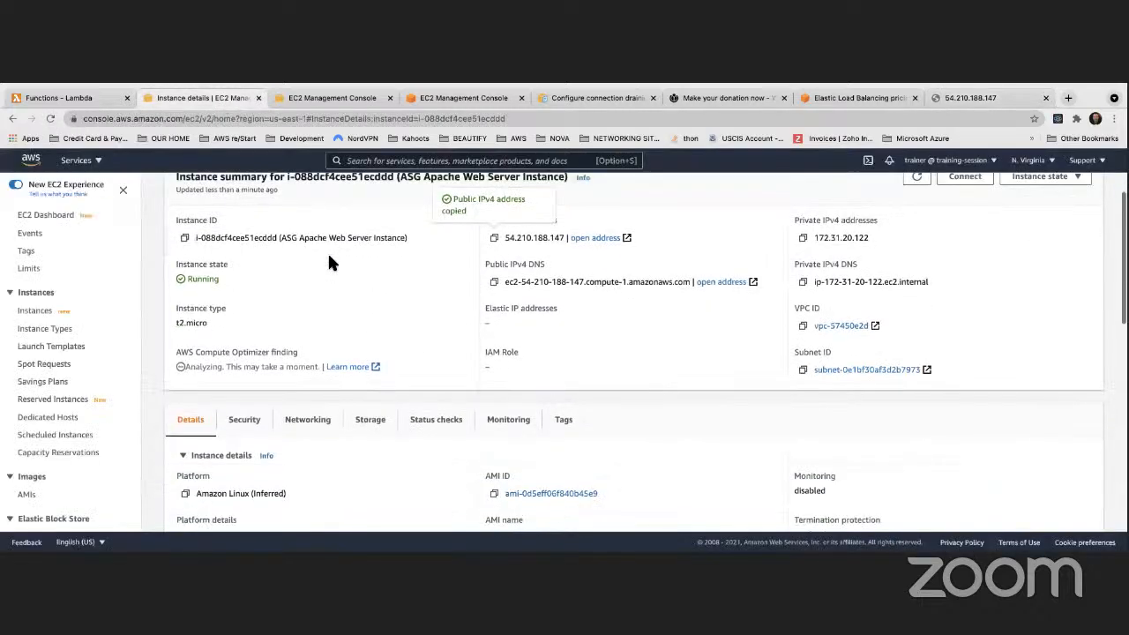
pyautogui.scroll(-10, 321, 264)
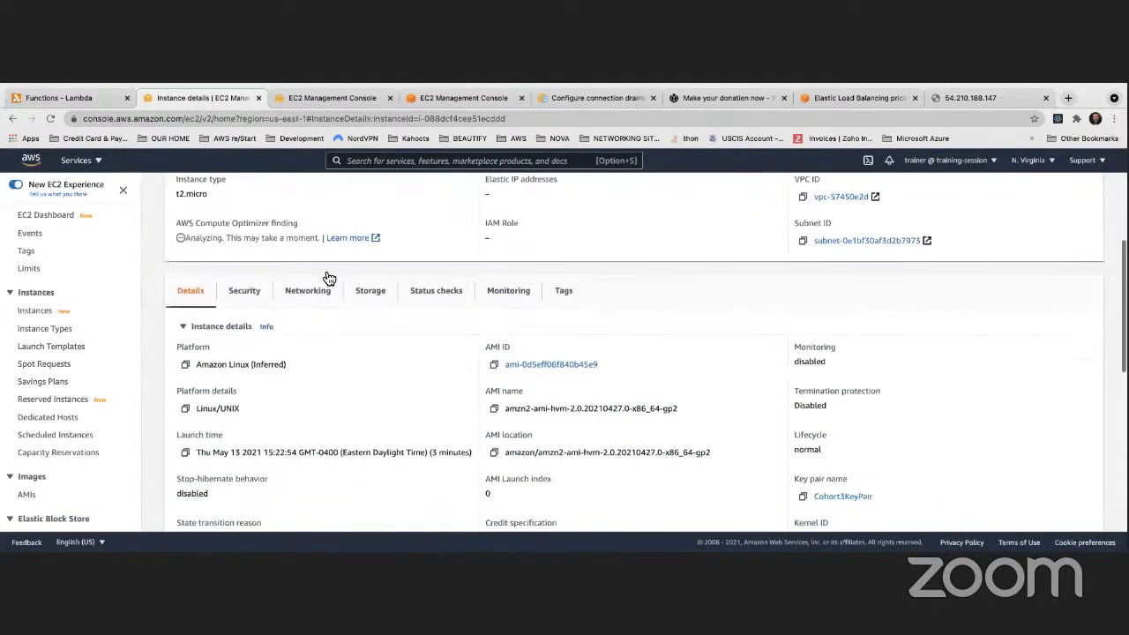
pyautogui.scroll(-2, 322, 276)
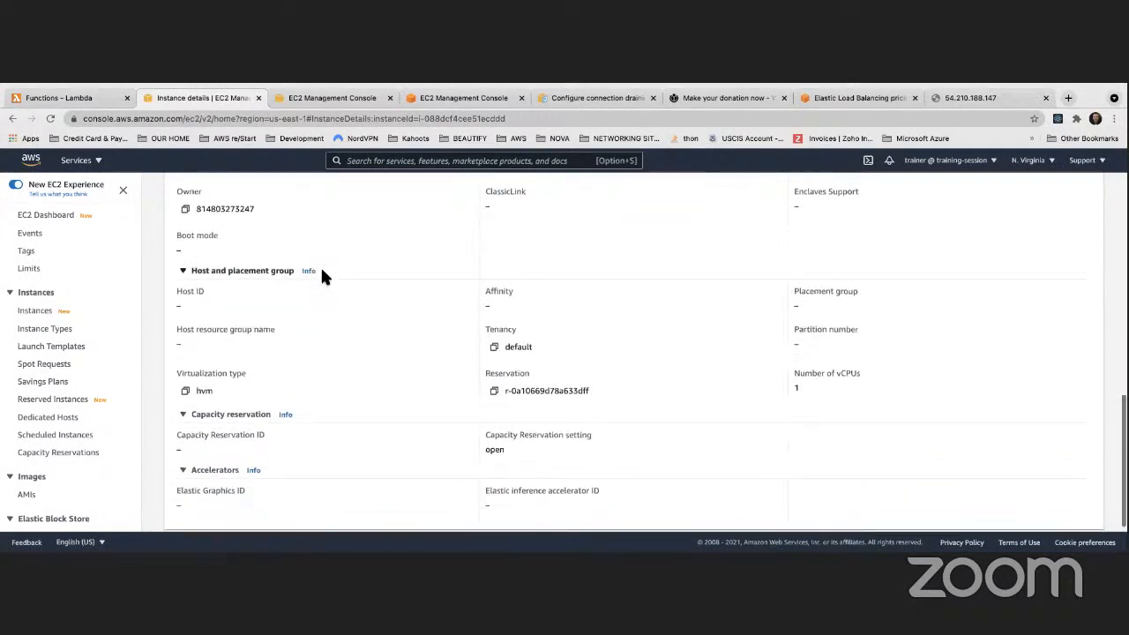
pyautogui.scroll(15, 322, 276)
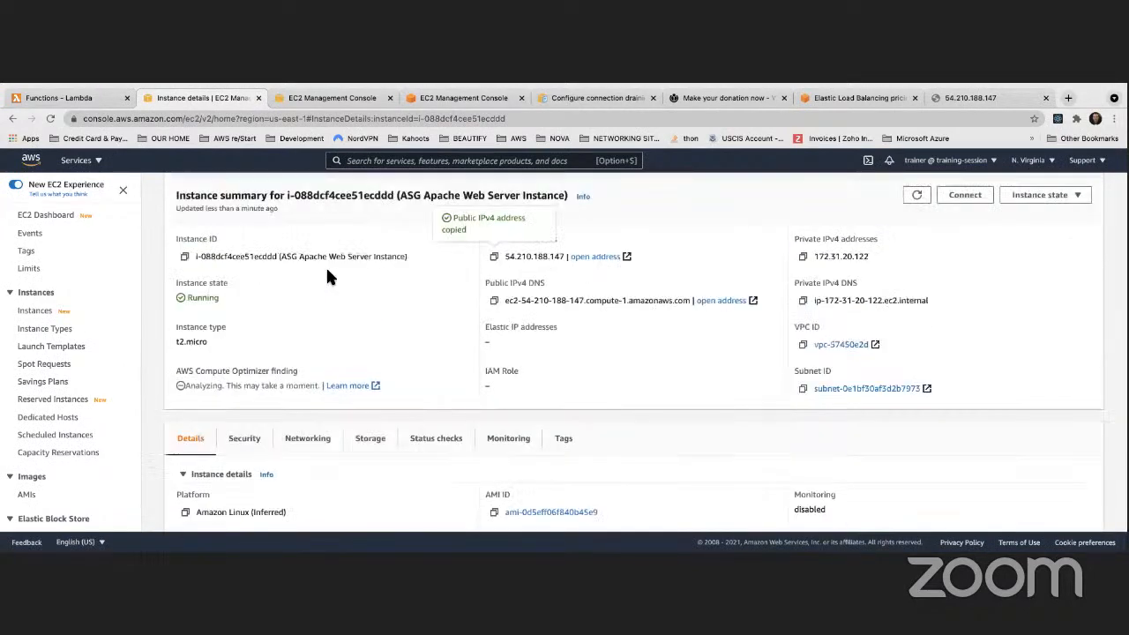
pyautogui.click(948, 98)
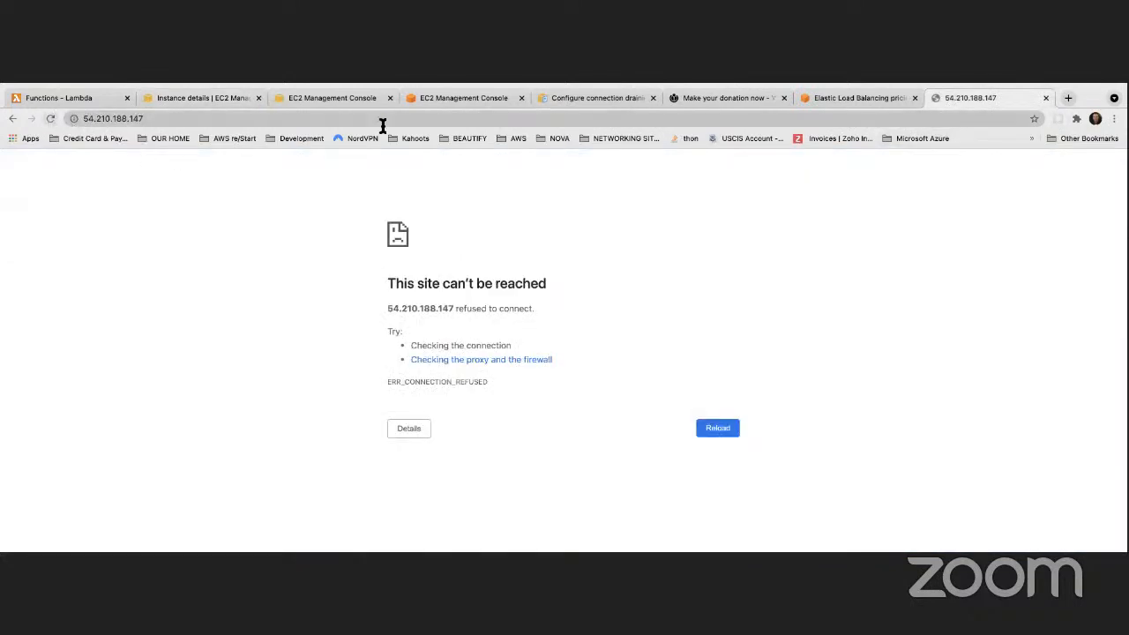
# Refresh MyClassicLoadBalancer's Instances tab between page retries until both Apache instances show OutOfService
pyautogui.click(334, 96)
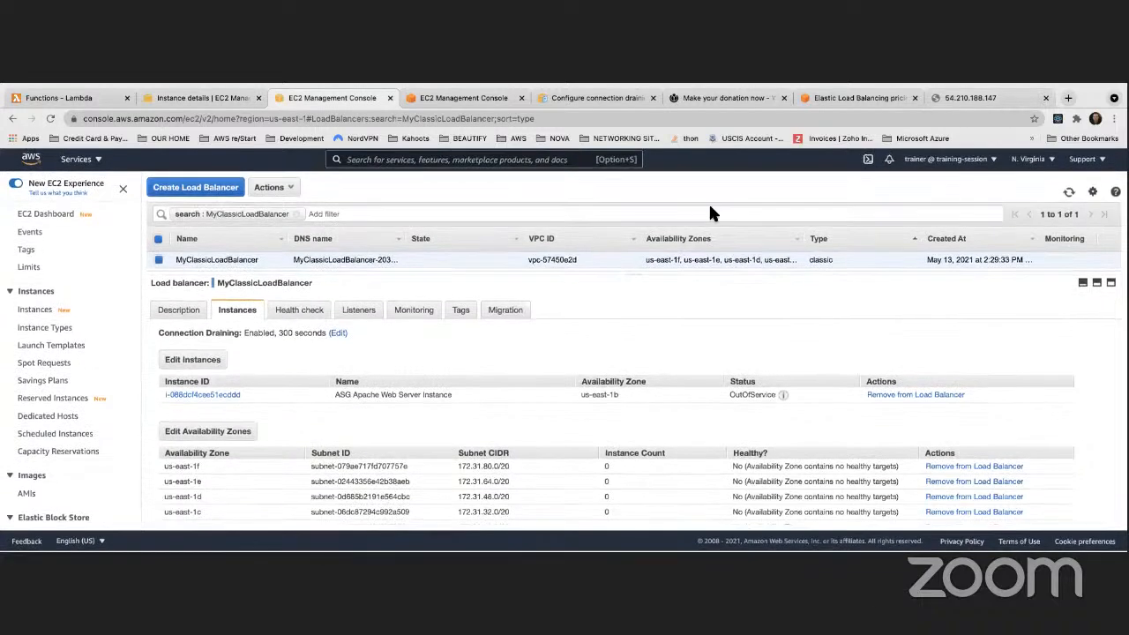
pyautogui.click(1070, 194)
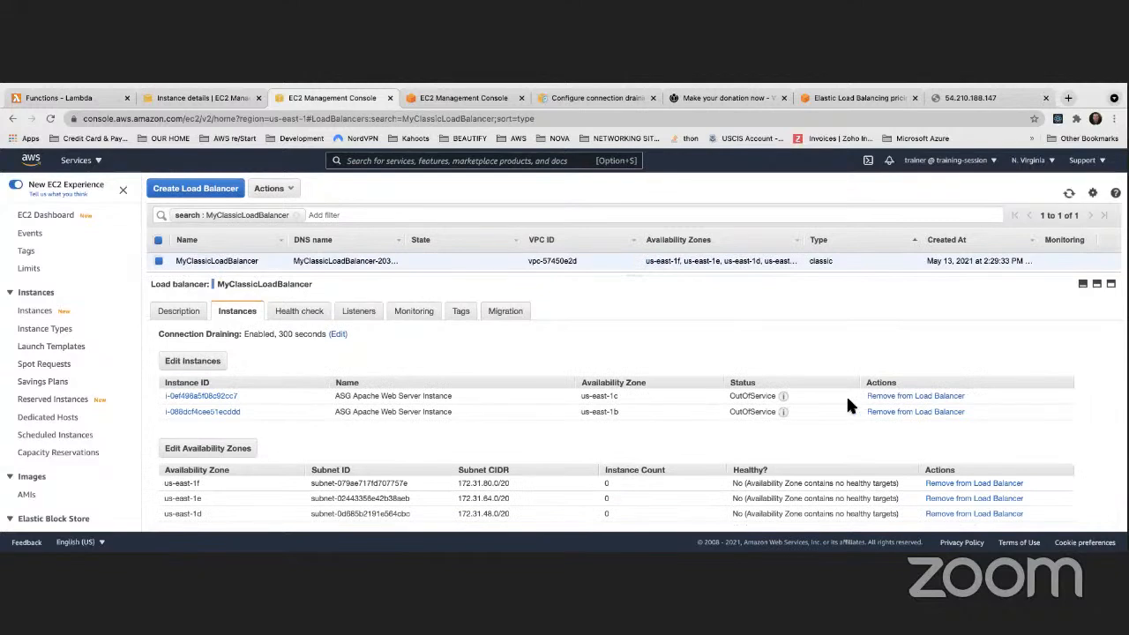
pyautogui.moveTo(783, 412)
pyautogui.click(950, 101)
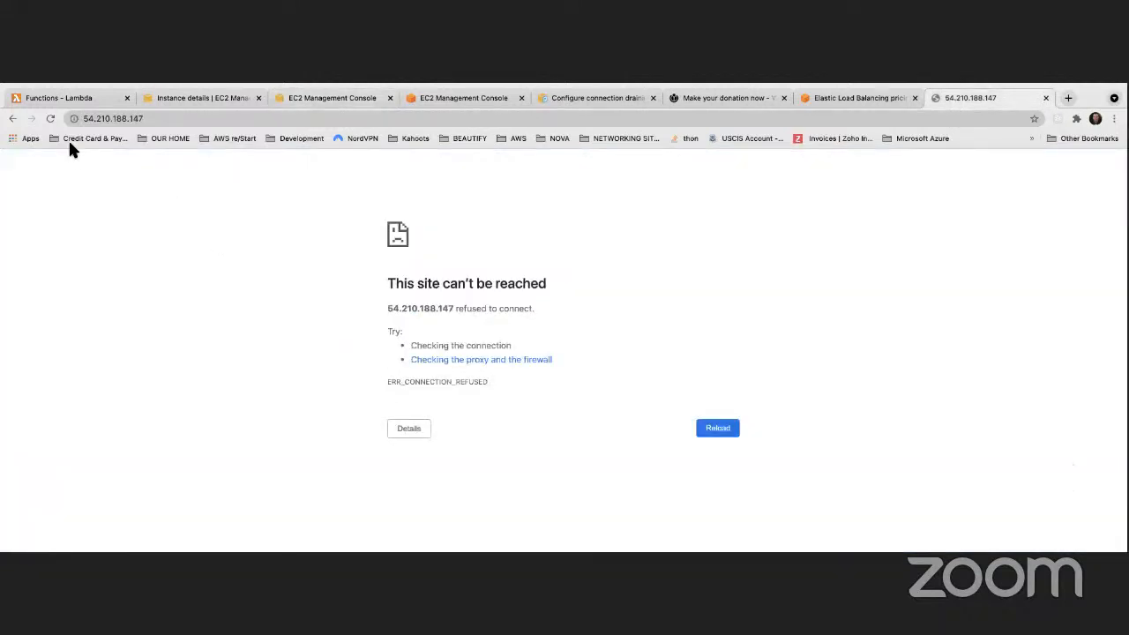
pyautogui.click(48, 119)
pyautogui.click(307, 97)
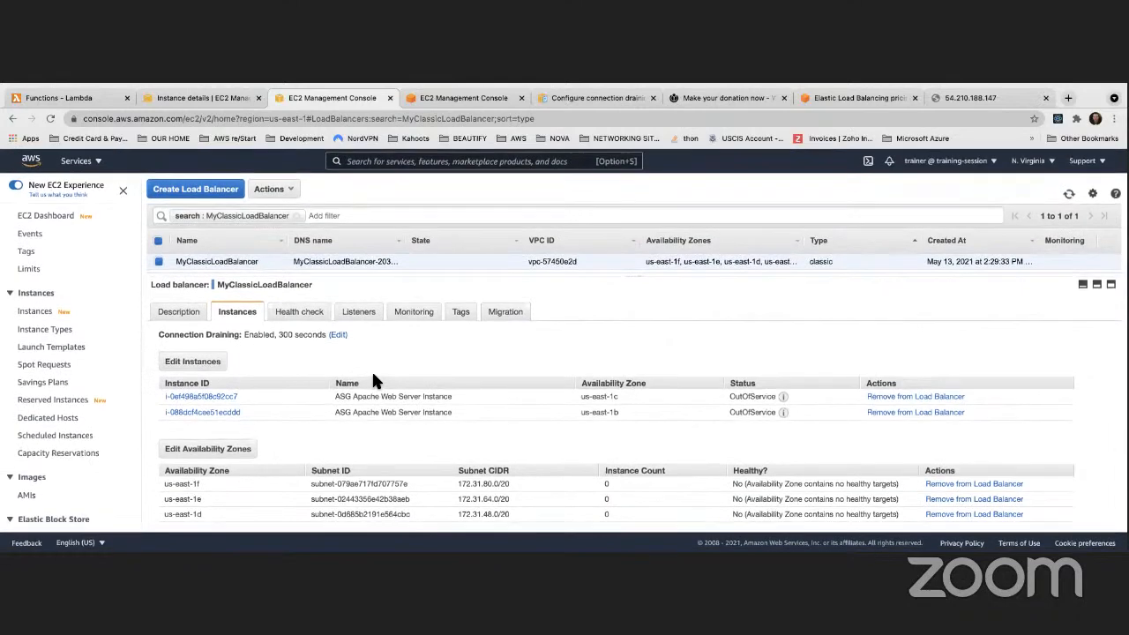
pyautogui.click(957, 99)
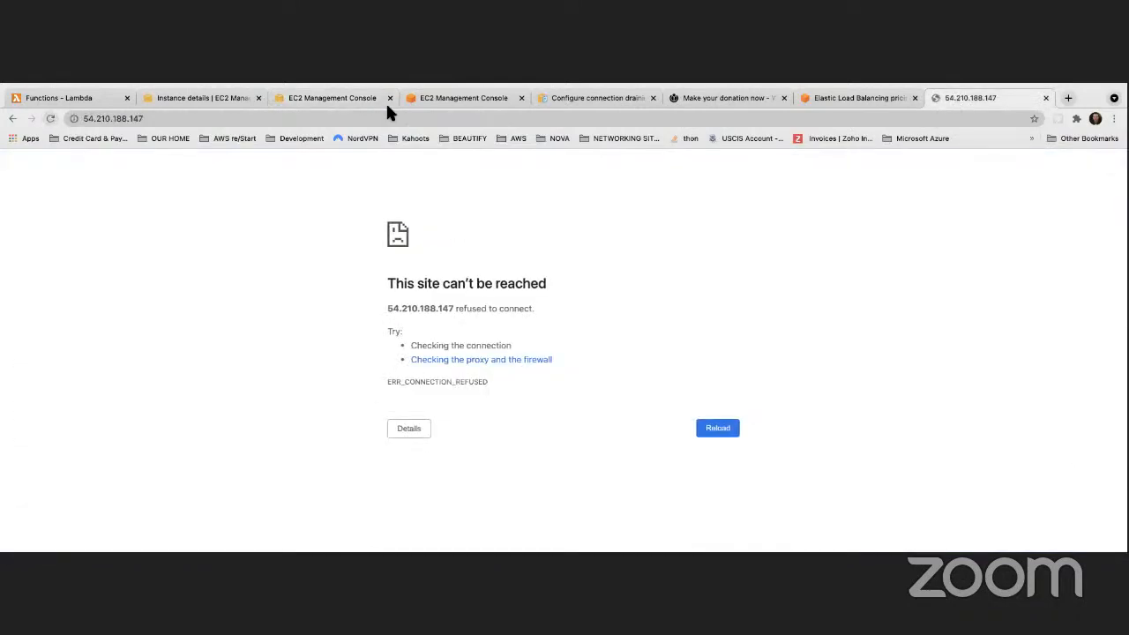
pyautogui.click(300, 100)
pyautogui.scroll(-5, 113, 309)
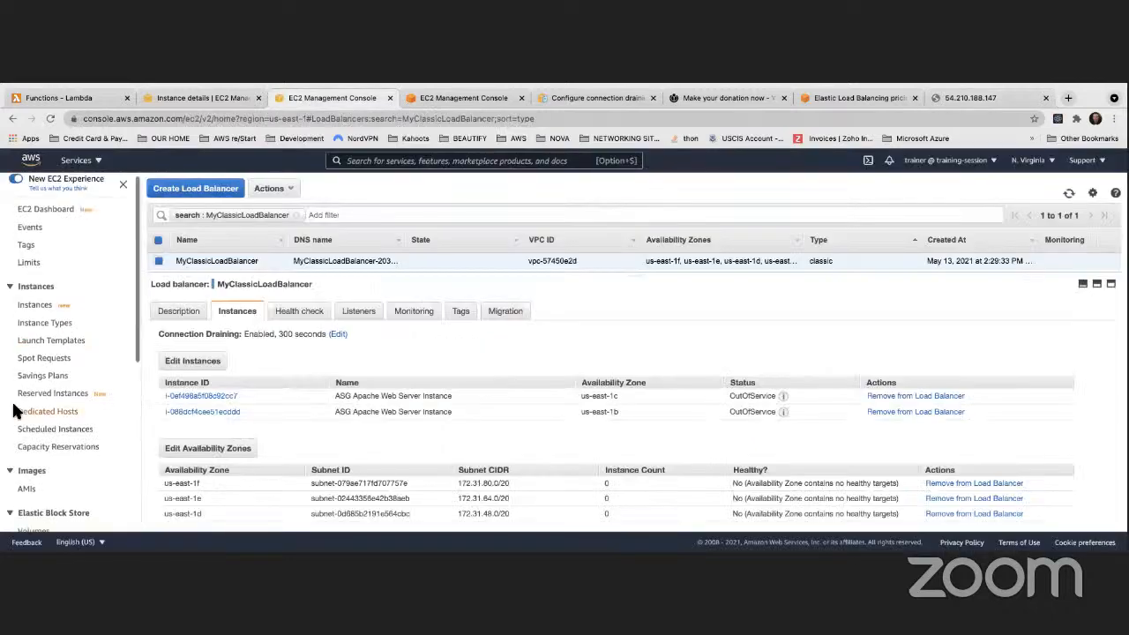
# Select MyFirstLaunchConfiguration in Launch configurations and review its details
pyautogui.click(88, 459)
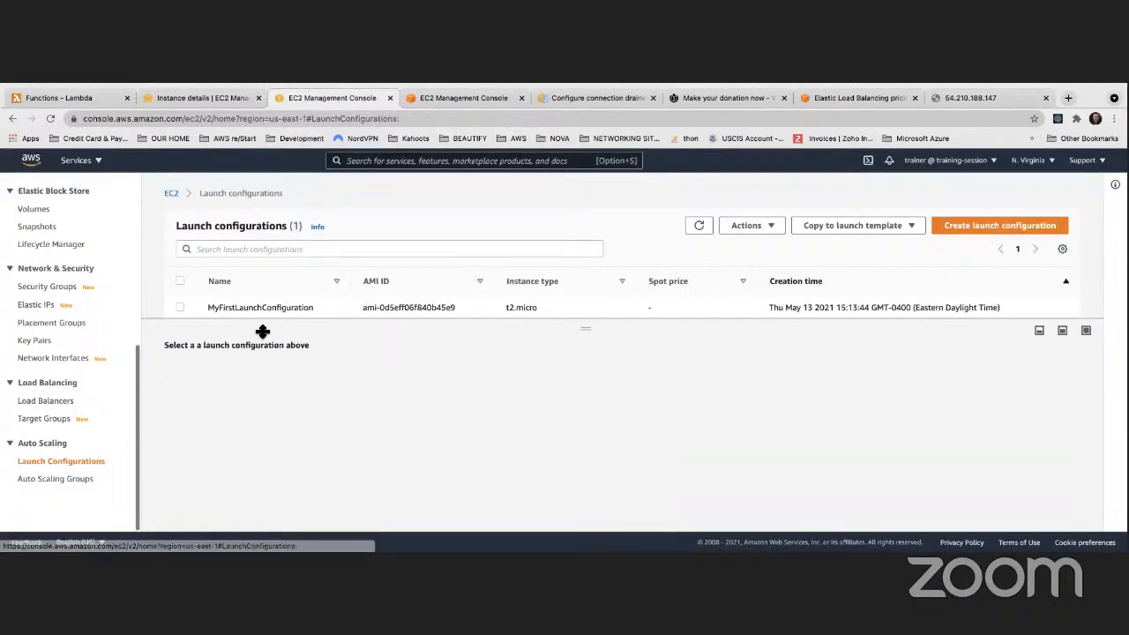
pyautogui.click(180, 307)
pyautogui.click(773, 228)
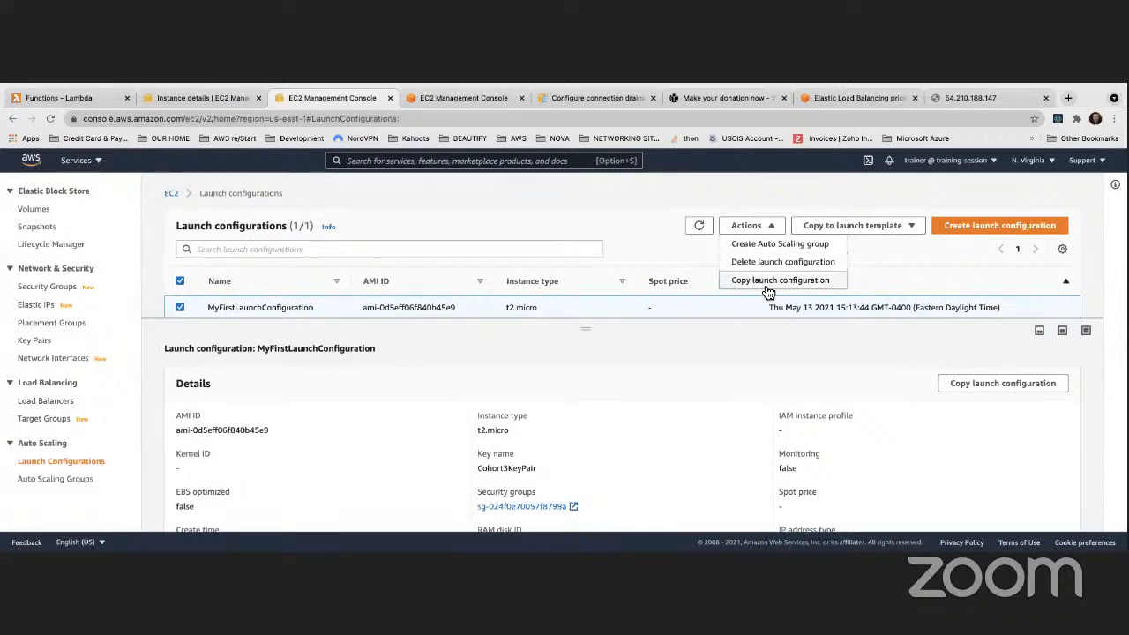
pyautogui.click(619, 275)
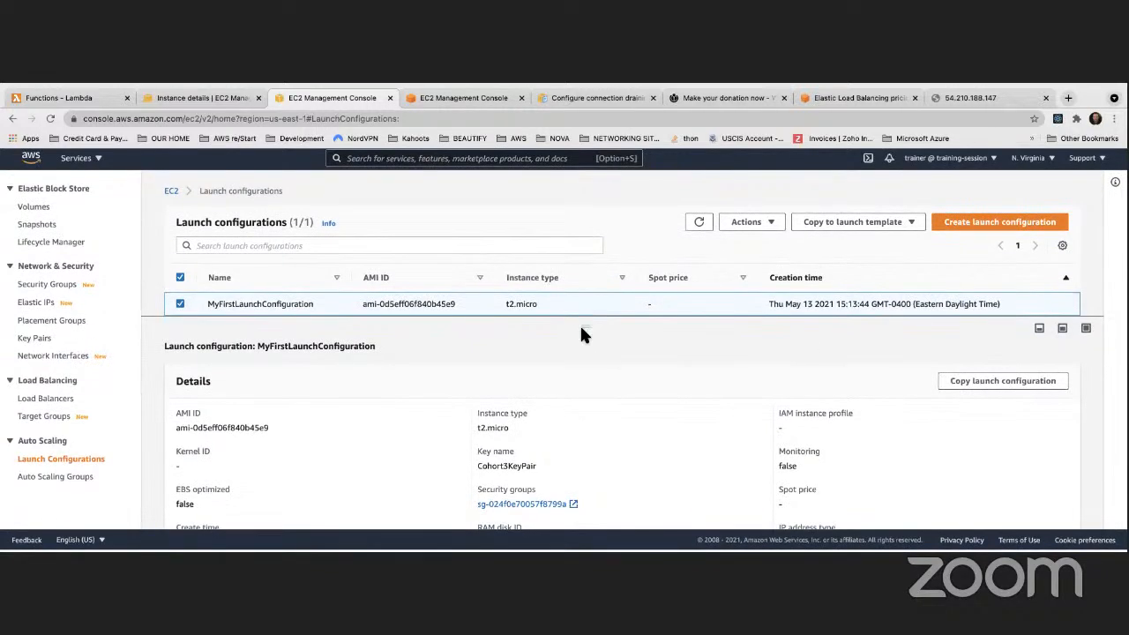
pyautogui.scroll(-5, 617, 353)
pyautogui.scroll(3, 614, 354)
pyautogui.scroll(3, 616, 353)
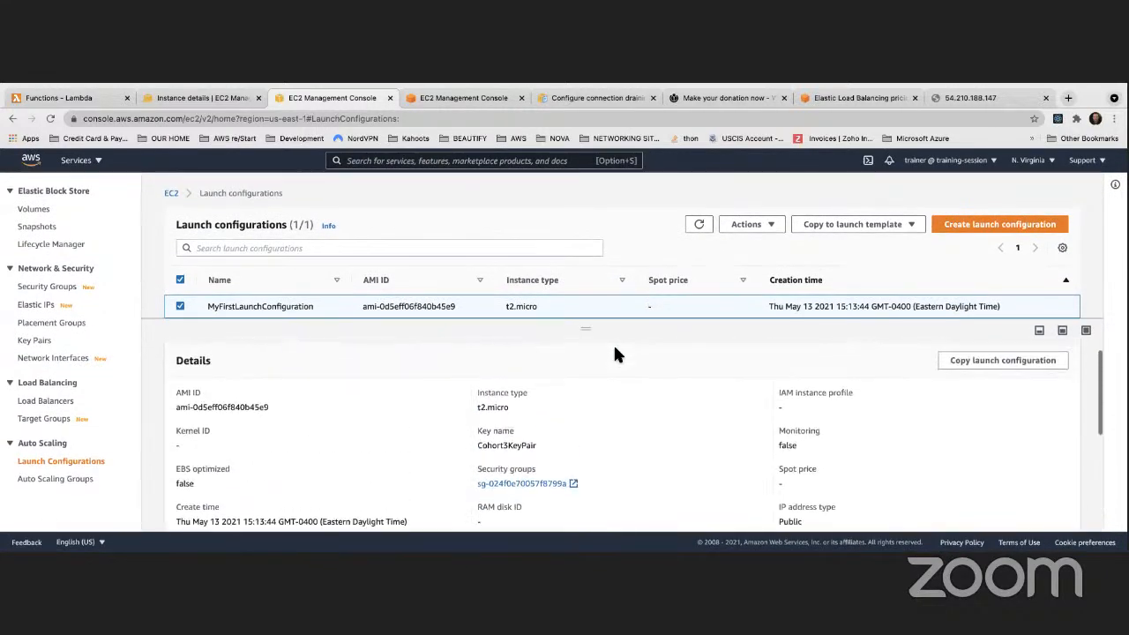
pyautogui.scroll(-6, 616, 353)
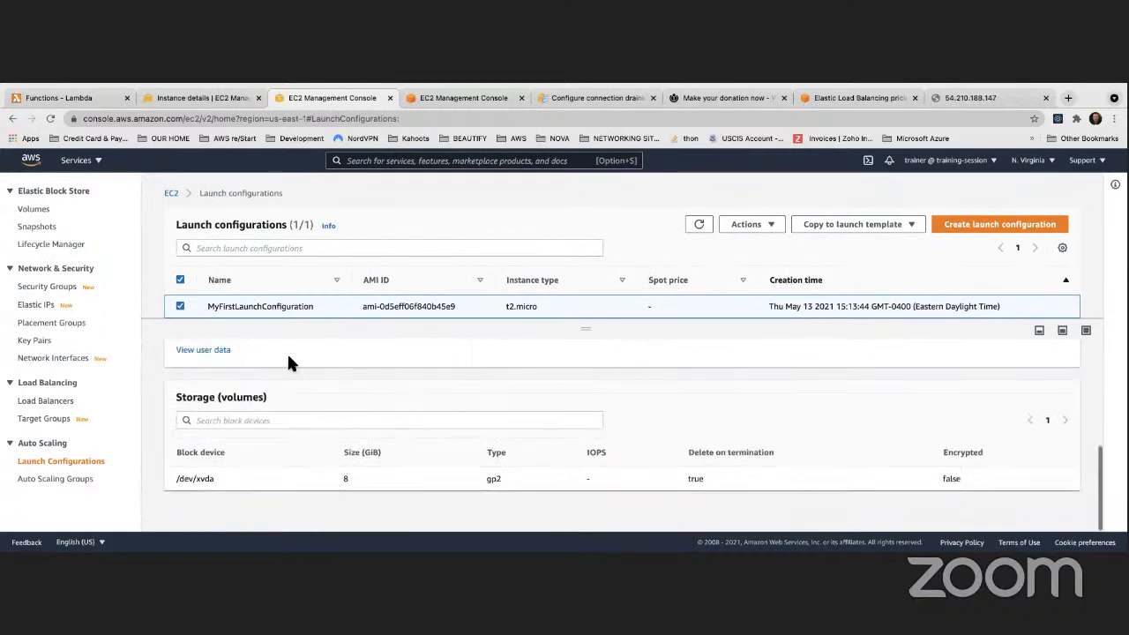
# Read the launch configuration's Apache user-data script in its viewer, then close it
pyautogui.click(215, 353)
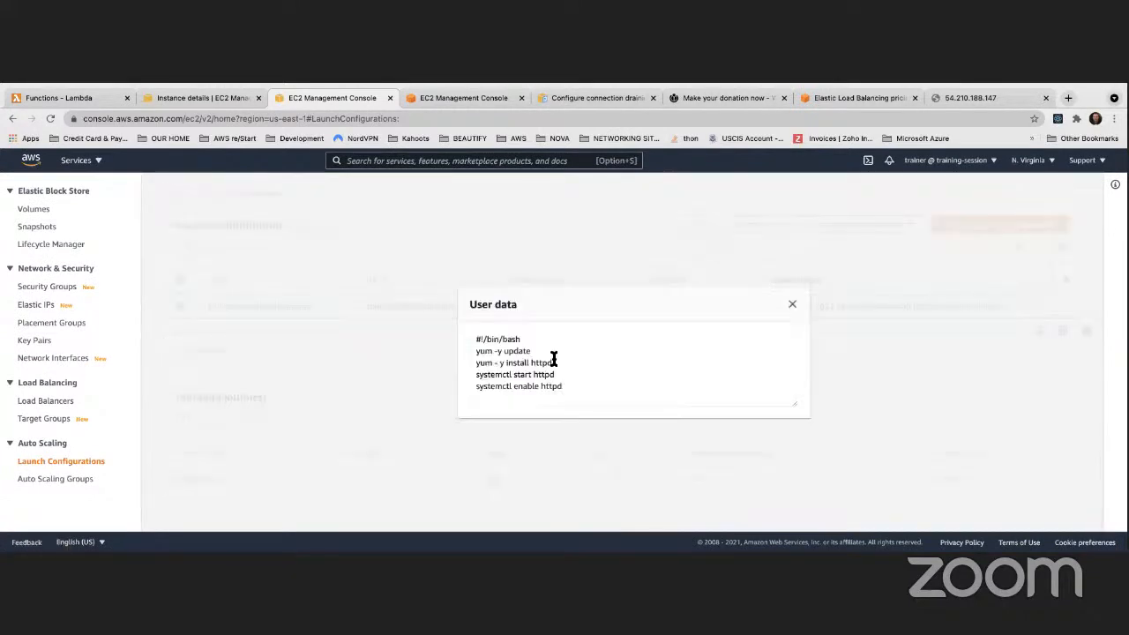
pyautogui.scroll(-1, 551, 361)
pyautogui.scroll(-2, 549, 366)
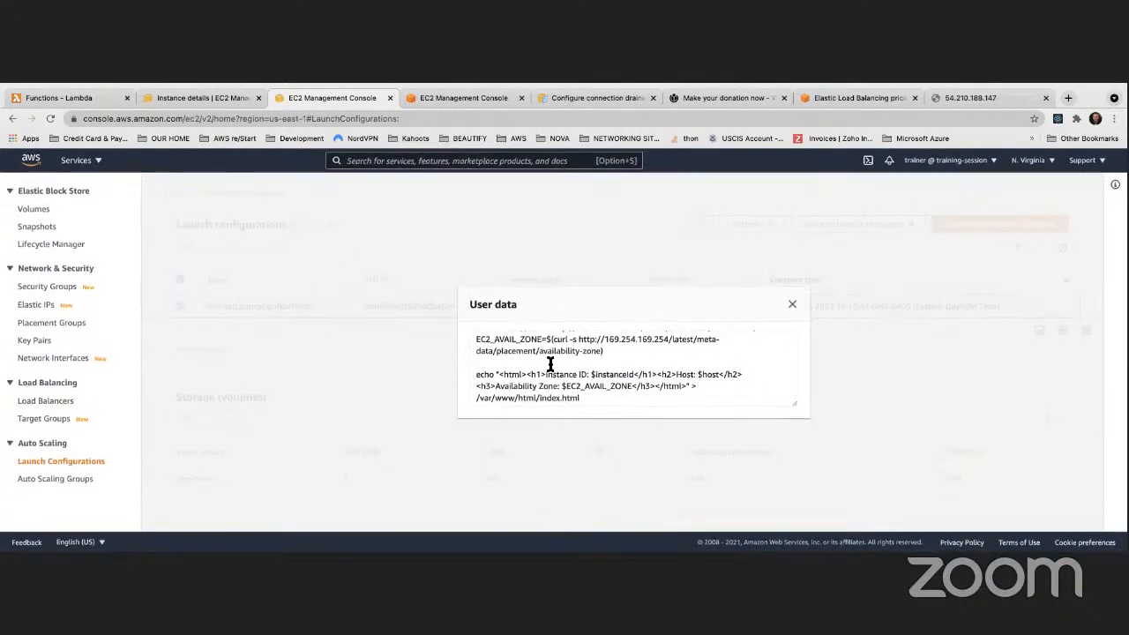
pyautogui.scroll(1, 548, 364)
pyautogui.scroll(3, 548, 364)
pyautogui.scroll(-4, 547, 365)
pyautogui.scroll(3, 544, 369)
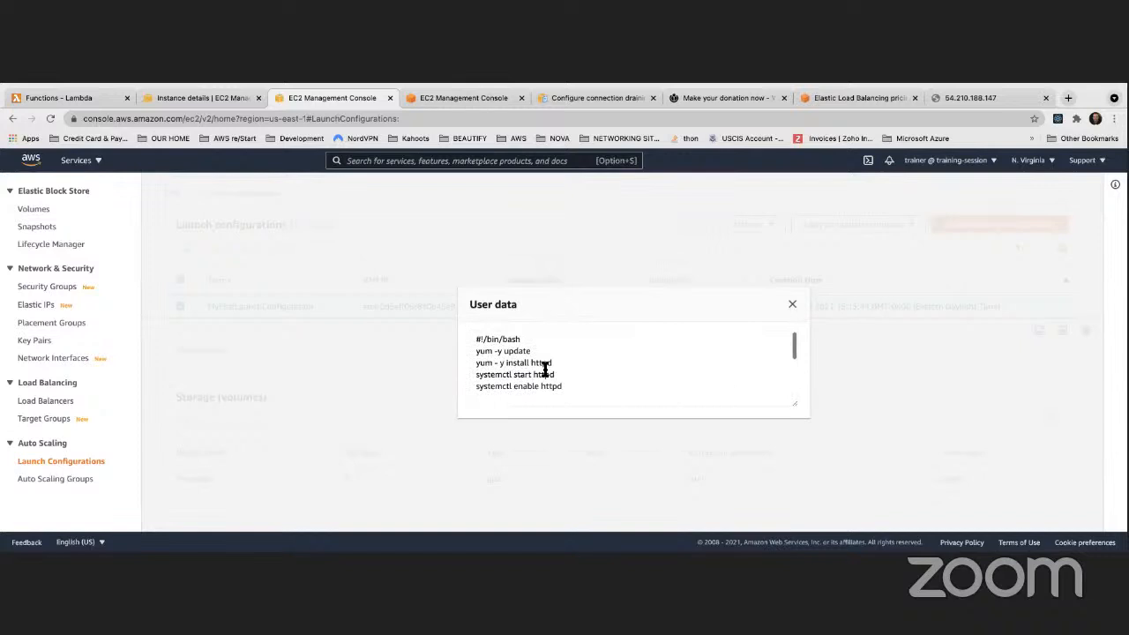
pyautogui.scroll(-4, 545, 368)
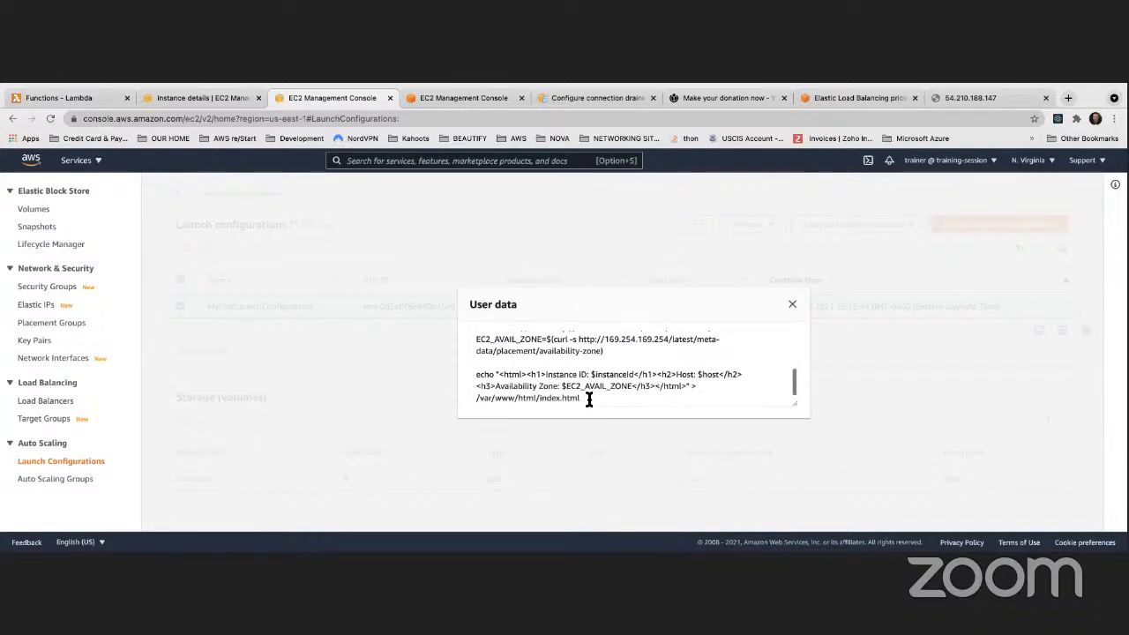
pyautogui.moveTo(590, 396); pyautogui.dragTo(443, 319)
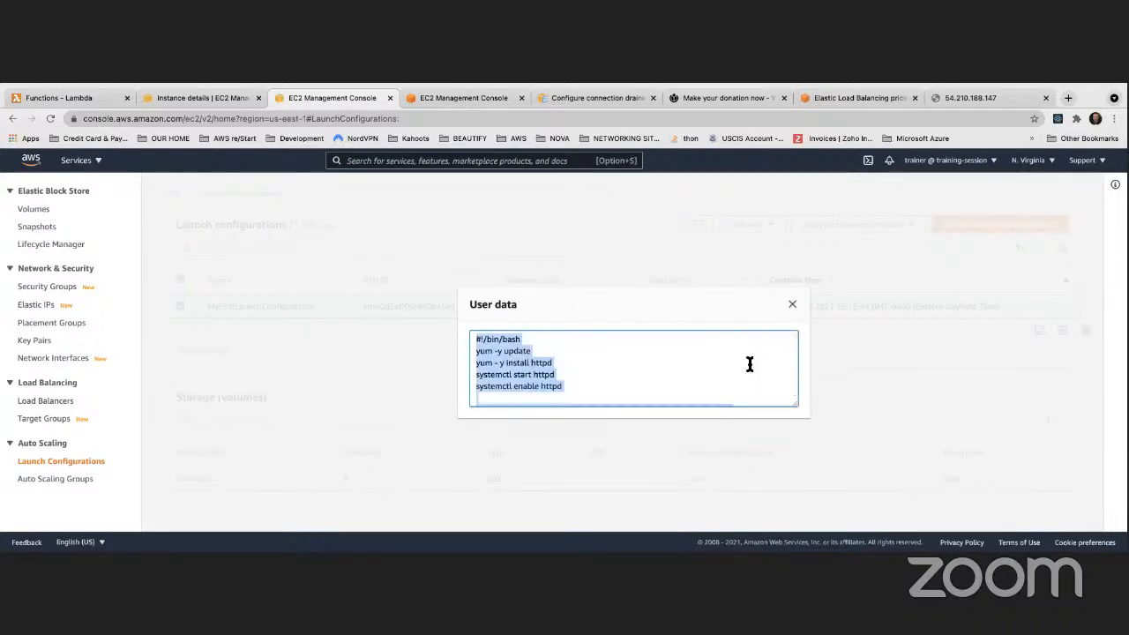
pyautogui.click(791, 304)
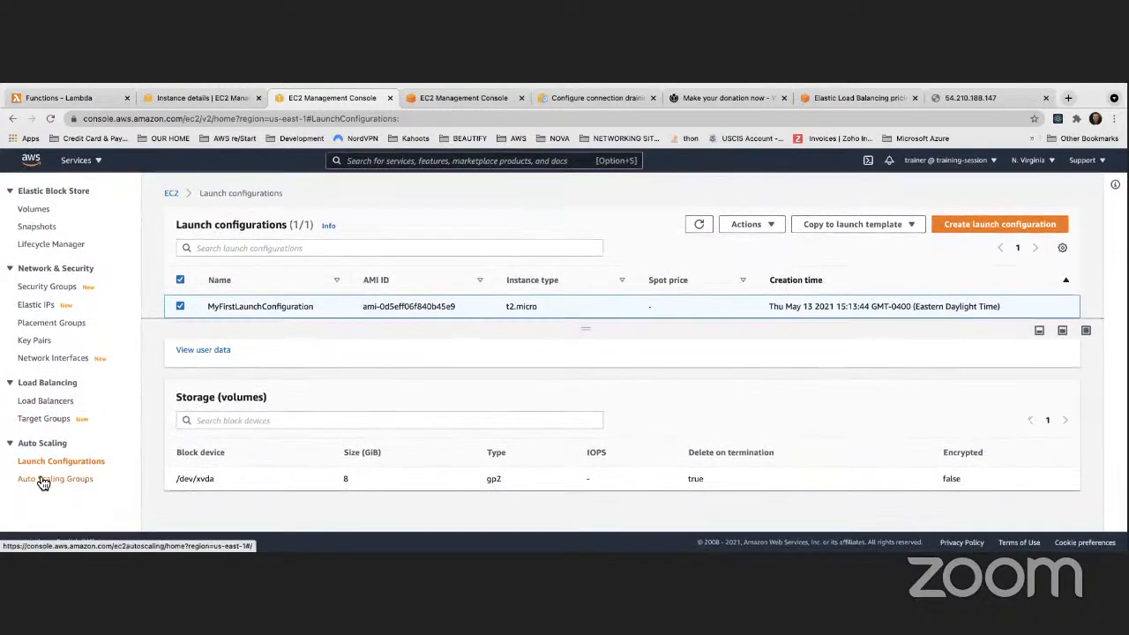
# Open the Instances list from Auto Scaling groups and select the running instance's IP 54.210.188.147
pyautogui.click(42, 481)
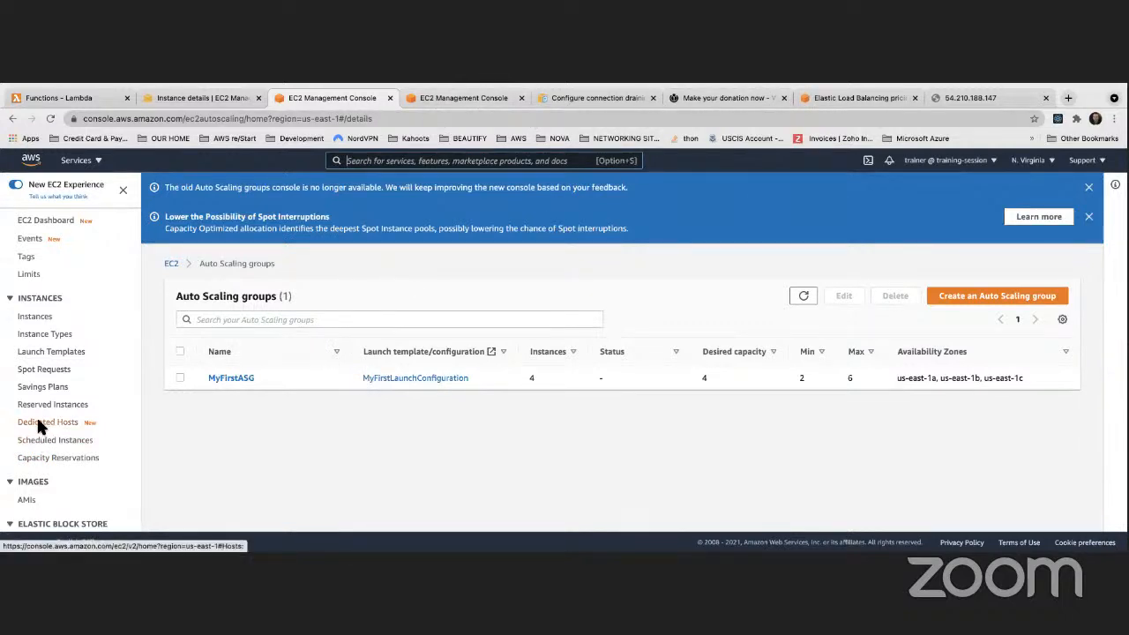
pyautogui.scroll(-5, 46, 393)
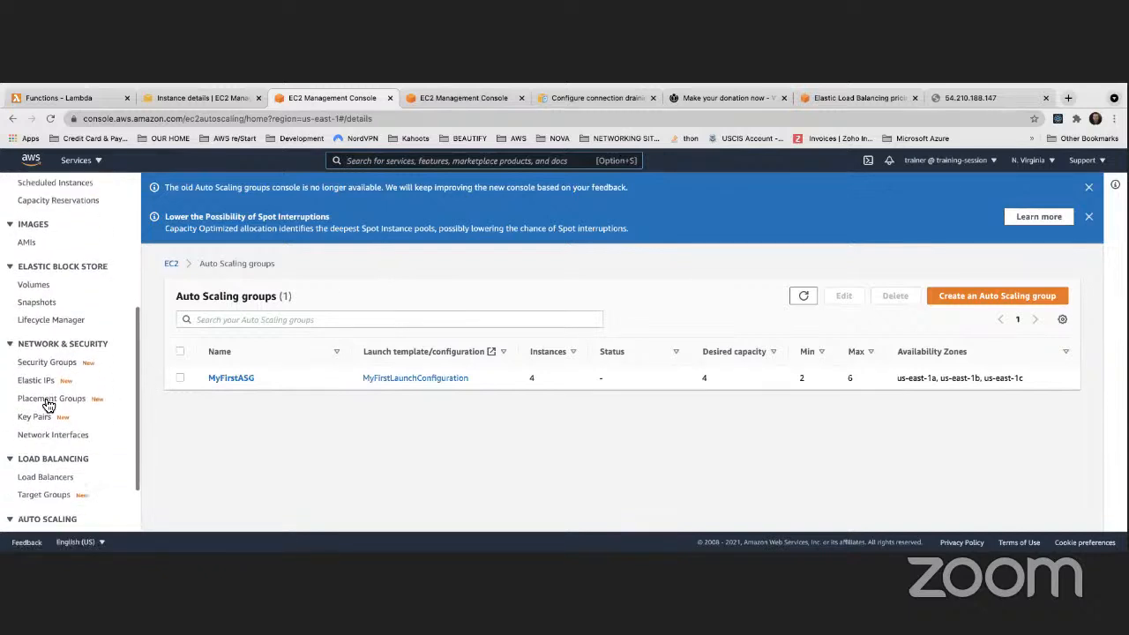
pyautogui.scroll(6, 49, 405)
pyautogui.click(35, 316)
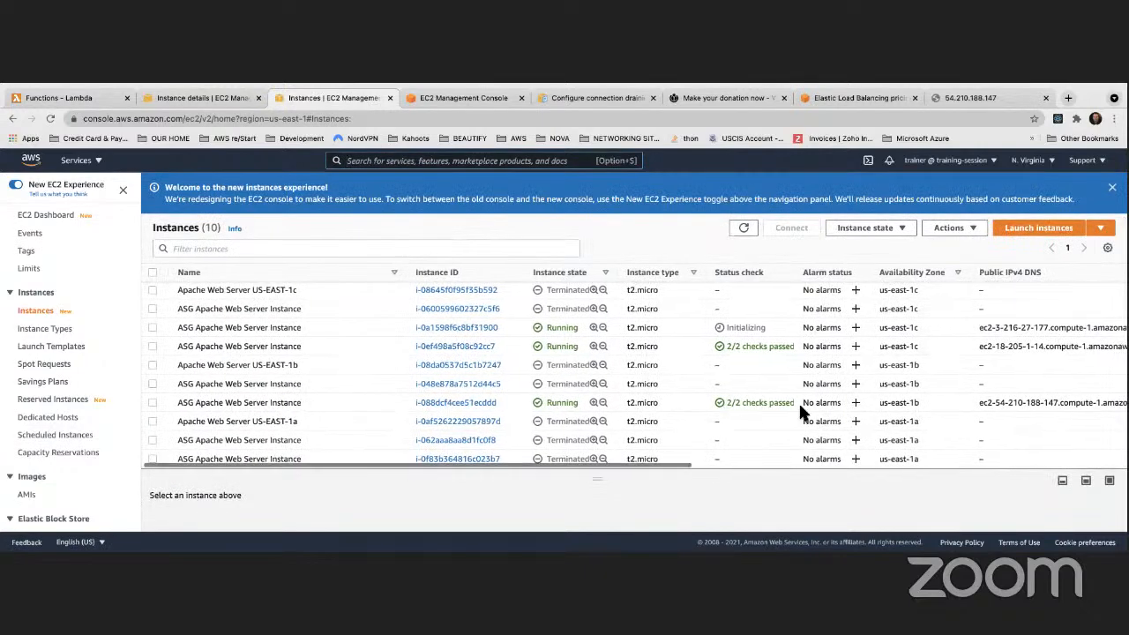
pyautogui.hscroll(5, 858, 394)
pyautogui.moveTo(1008, 398); pyautogui.dragTo(940, 400)
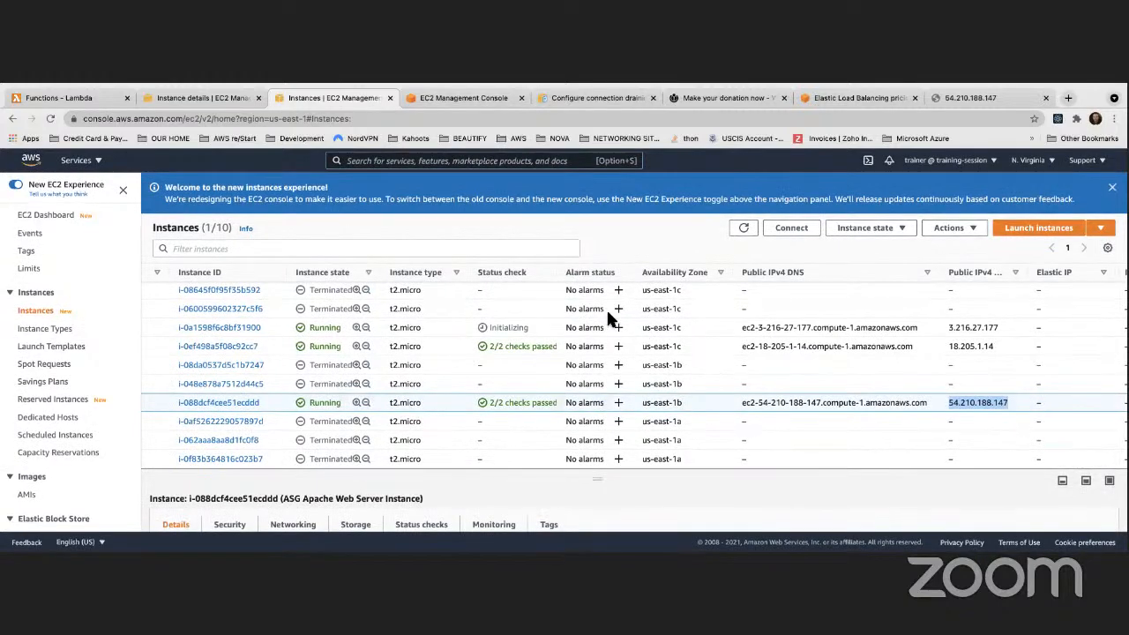
pyautogui.hotkey('ctrl', 'Left')
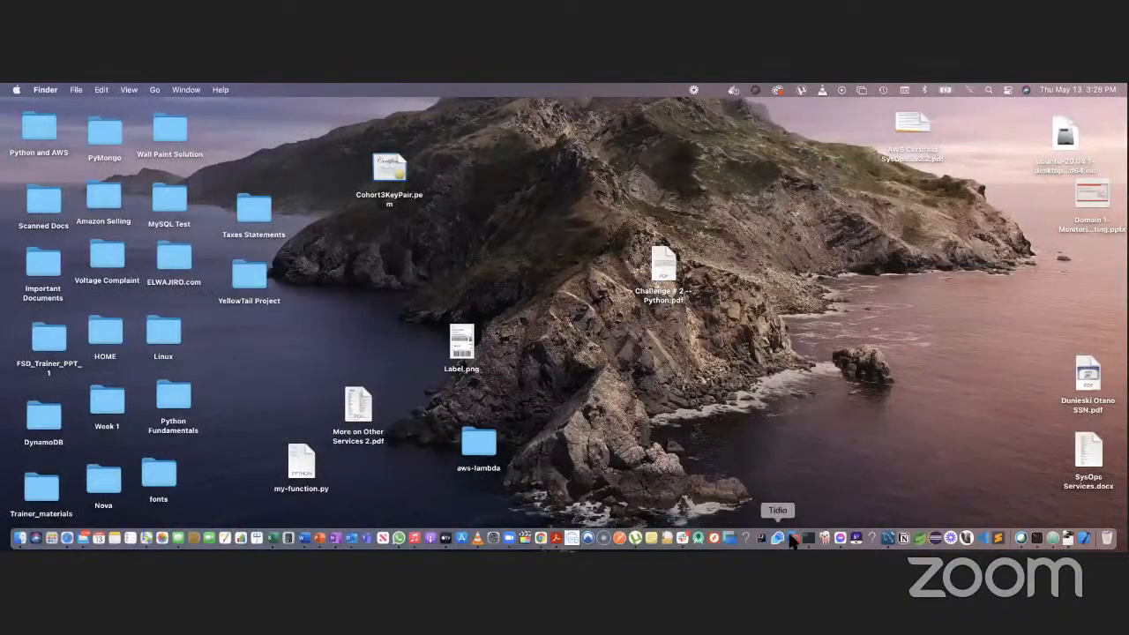
# Quit the pager in Terminal and move up one folder to the Desktop
pyautogui.click(809, 539)
pyautogui.scroll(-10, 165, 472)
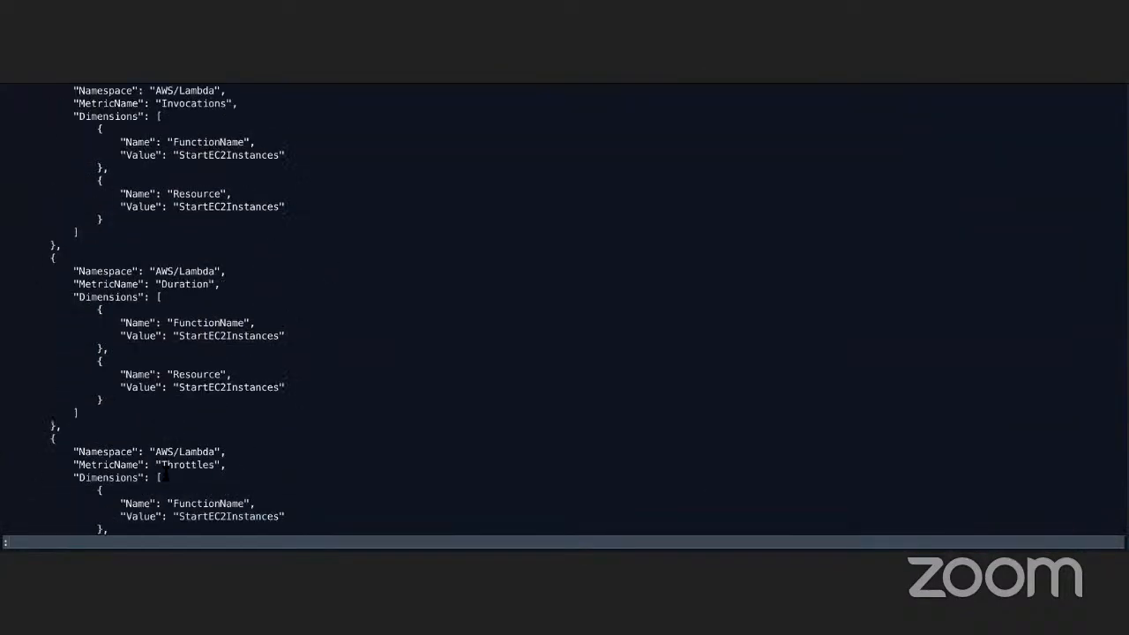
pyautogui.scroll(-5, 165, 473)
pyautogui.write('q')
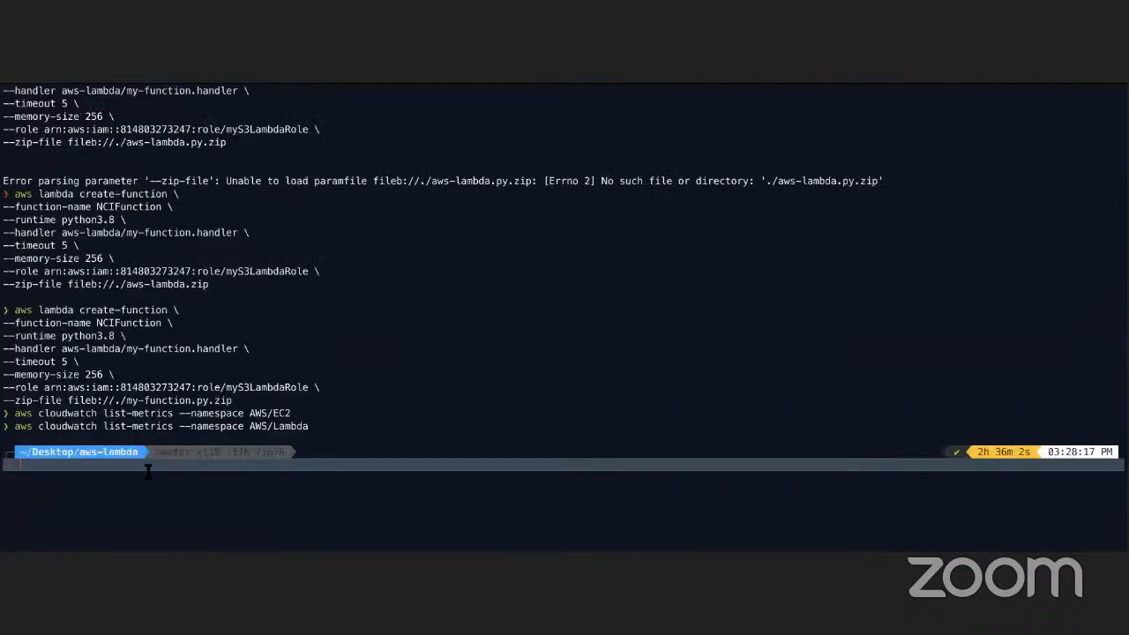
pyautogui.write('sa')
pyautogui.press('BackSpace')
pyautogui.press('BackSpace')
pyautogui.write('cd ..')
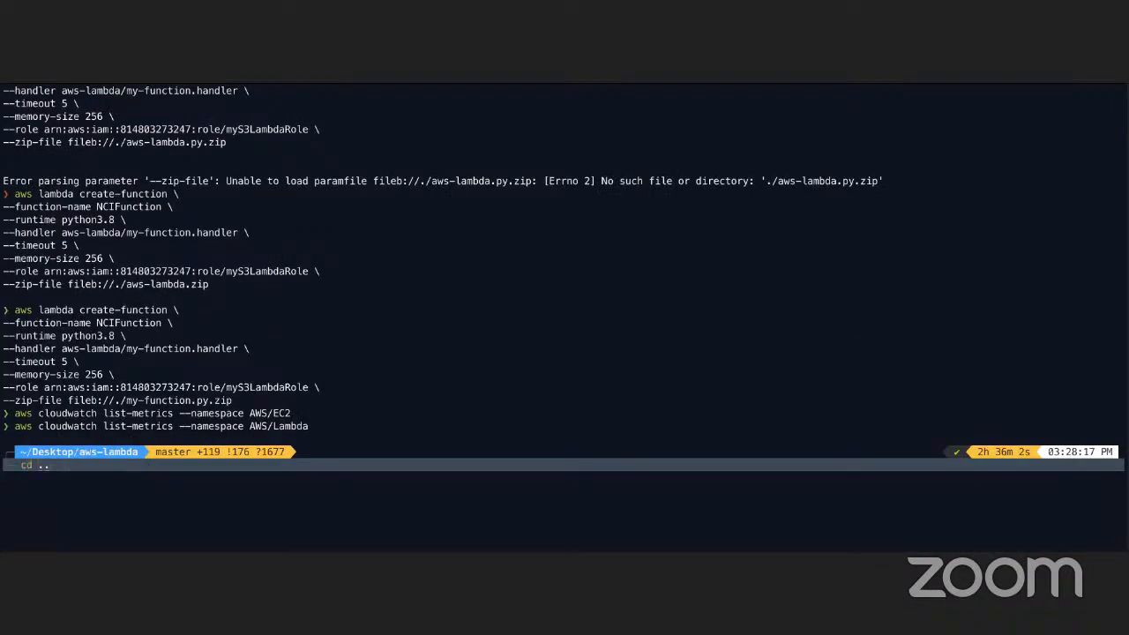
pyautogui.press('Right')
pyautogui.press('Return')
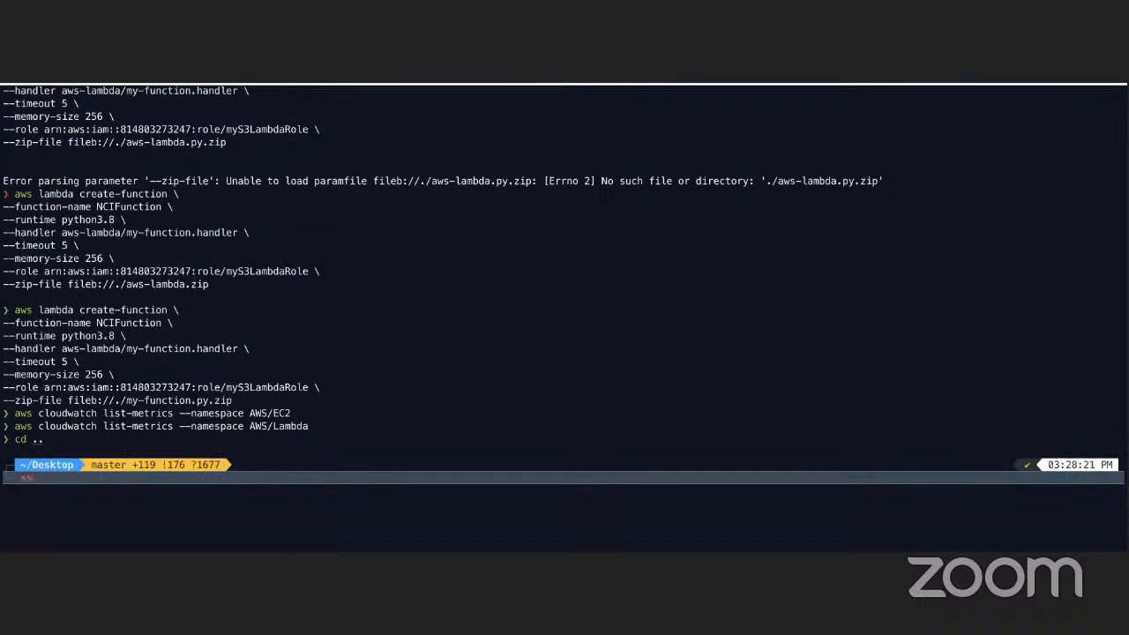
pyautogui.press('BackSpace')
pyautogui.press('BackSpace')
pyautogui.press('BackSpace')
pyautogui.press('BackSpace')
pyautogui.press('BackSpace')
pyautogui.press('BackSpace')
pyautogui.press('BackSpace')
pyautogui.press('BackSpace')
pyautogui.press('BackSpace')
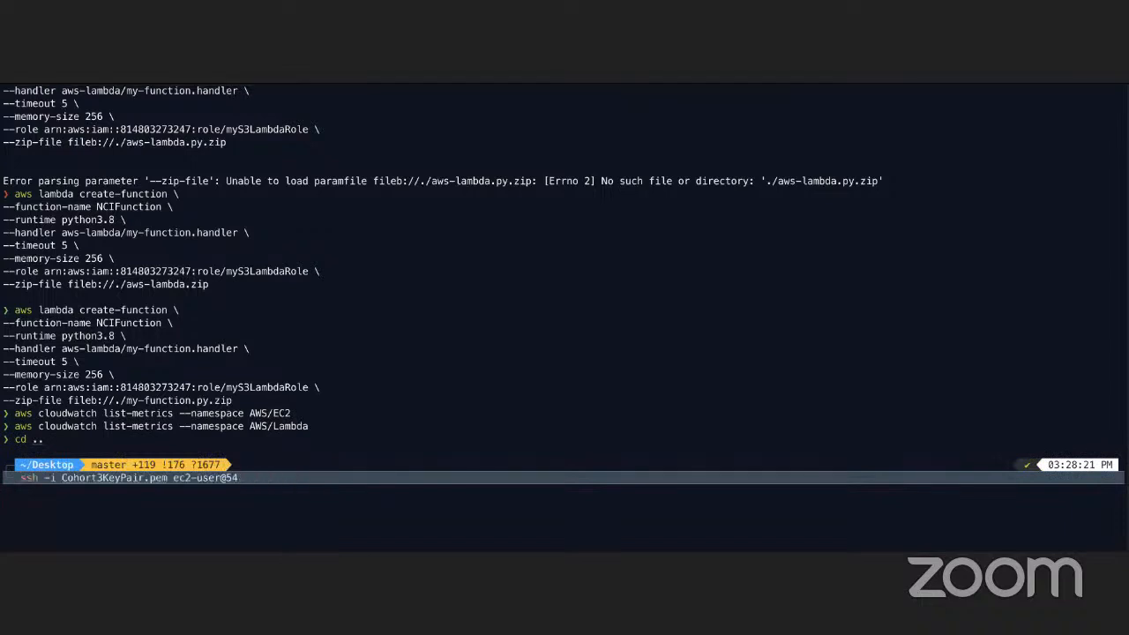
pyautogui.write('54.210.188.147')
pyautogui.press('Return')
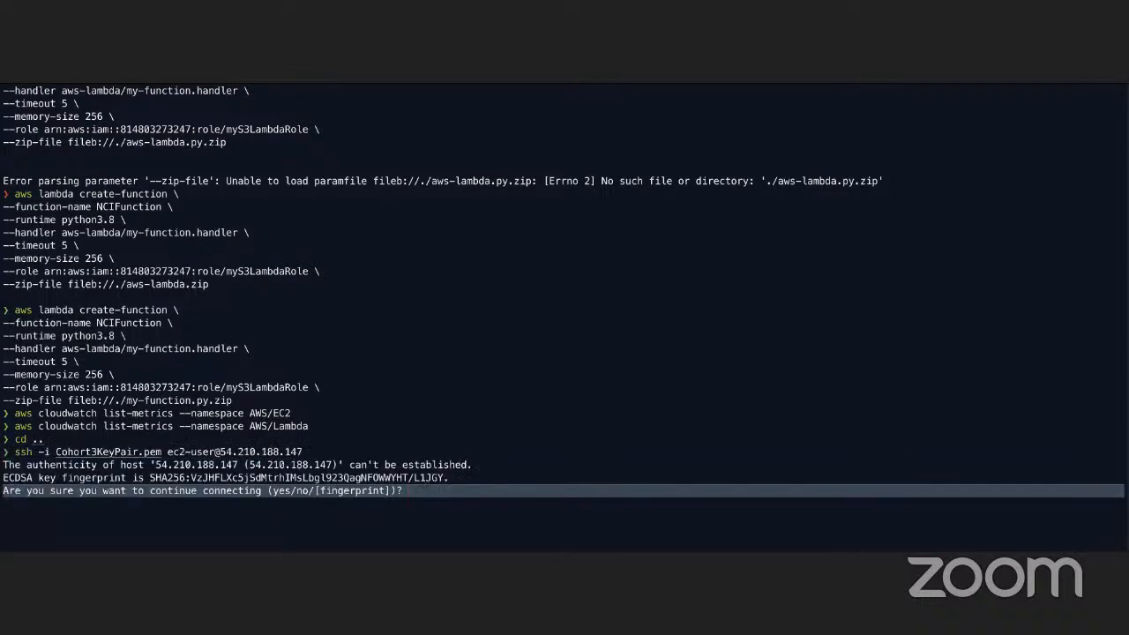
pyautogui.write('yes')
pyautogui.press('Return')
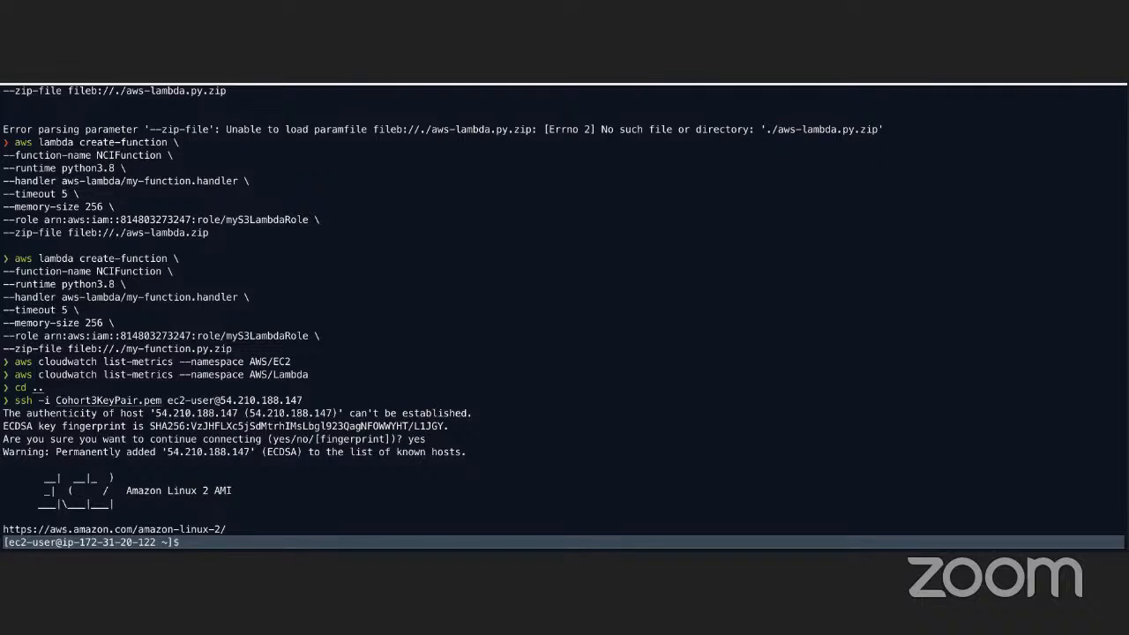
pyautogui.write('sudo -i')
pyautogui.press('Return')
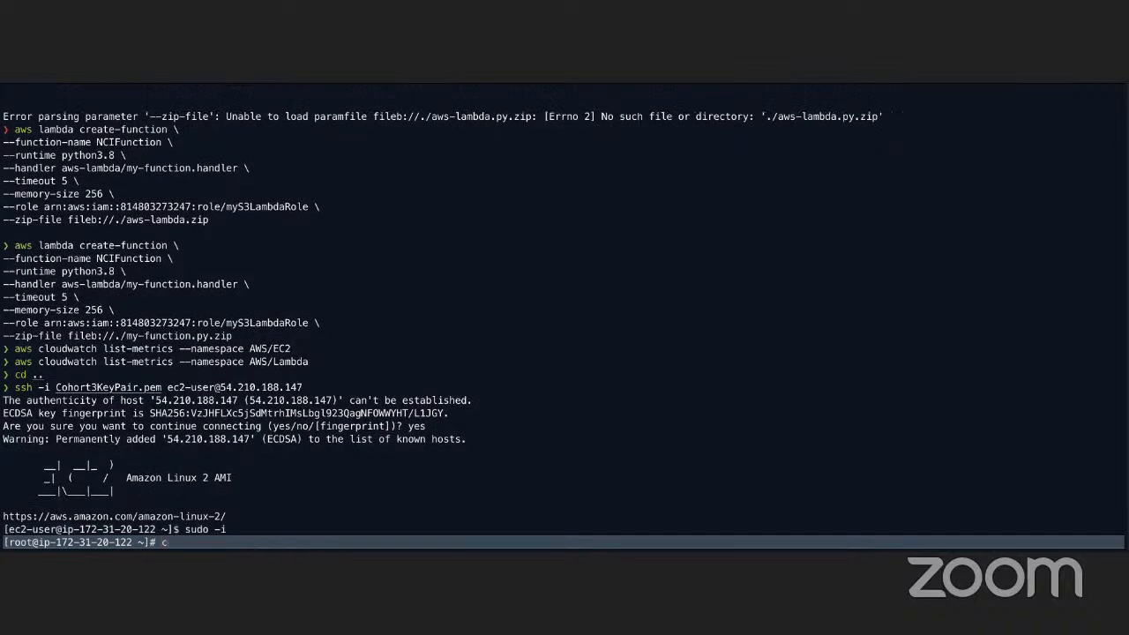
# Run nano on /var/www/html/ as root, then exit the editor
pyautogui.write('nano /')
pyautogui.press('BackSpace')
pyautogui.write('/var')
pyautogui.write('www/html/')
pyautogui.press('Return')
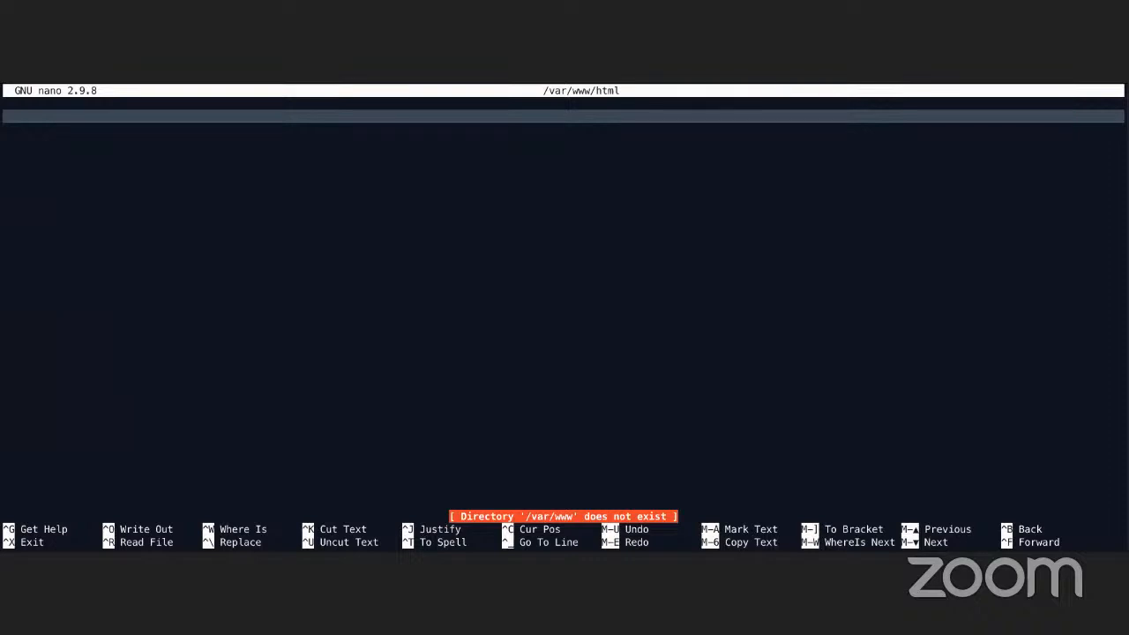
pyautogui.hotkey('ctrl', 'x')
# Retry nano /var/www/html/index.html, find the directory missing, and return to Chrome
pyautogui.press('Up')
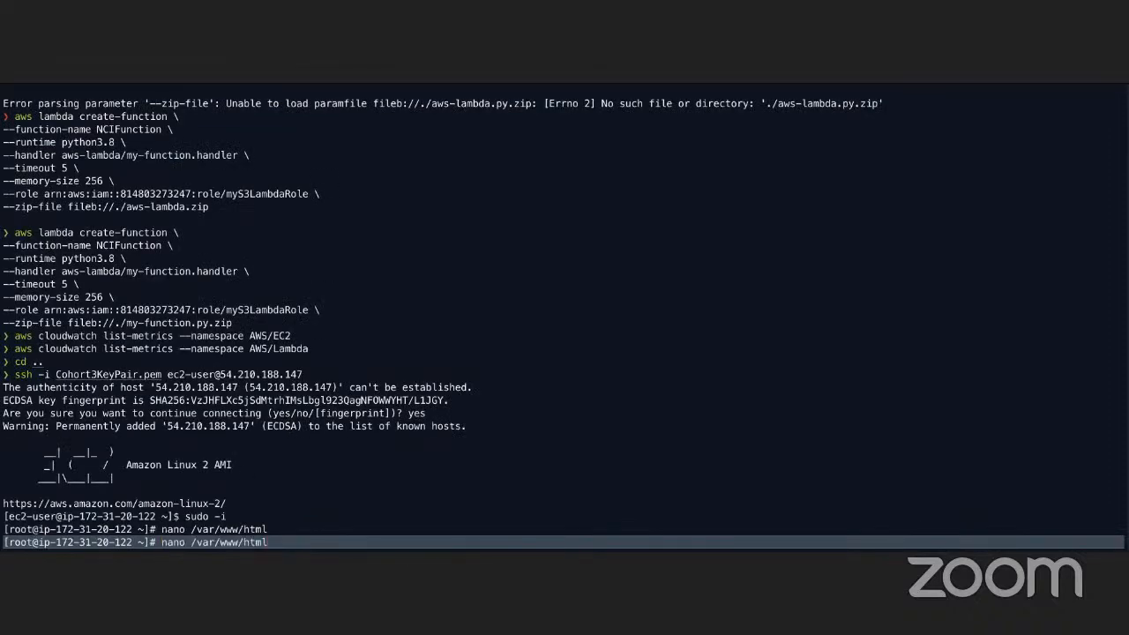
pyautogui.write('/ine')
pyautogui.press('BackSpace')
pyautogui.press('BackSpace')
pyautogui.write('ddex.htm')
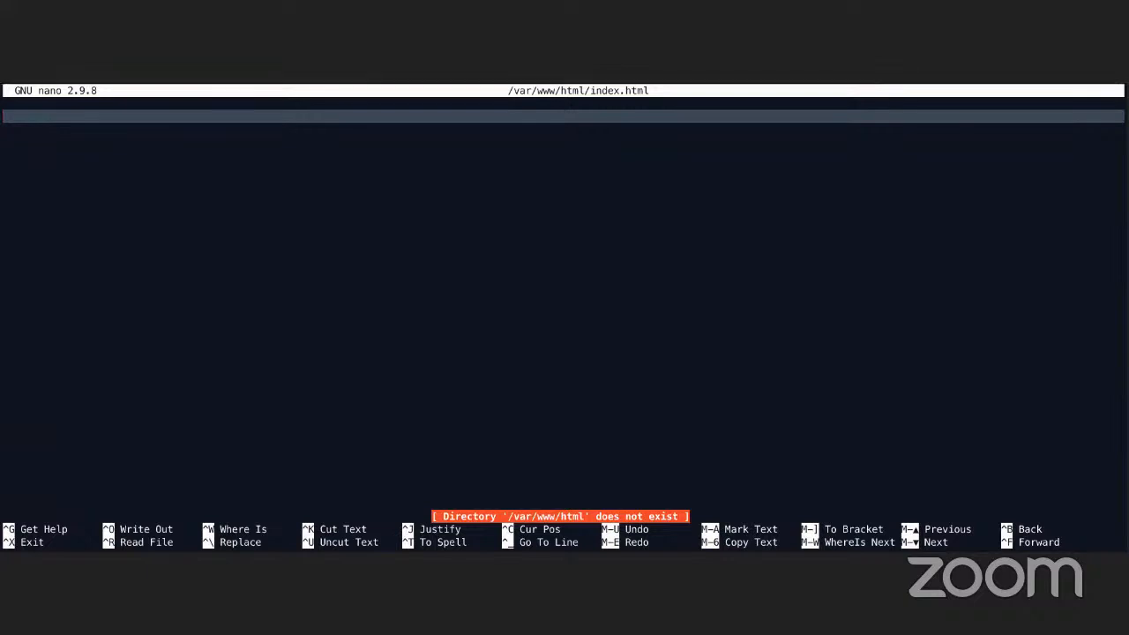
pyautogui.hotkey('ctrl', 'x')
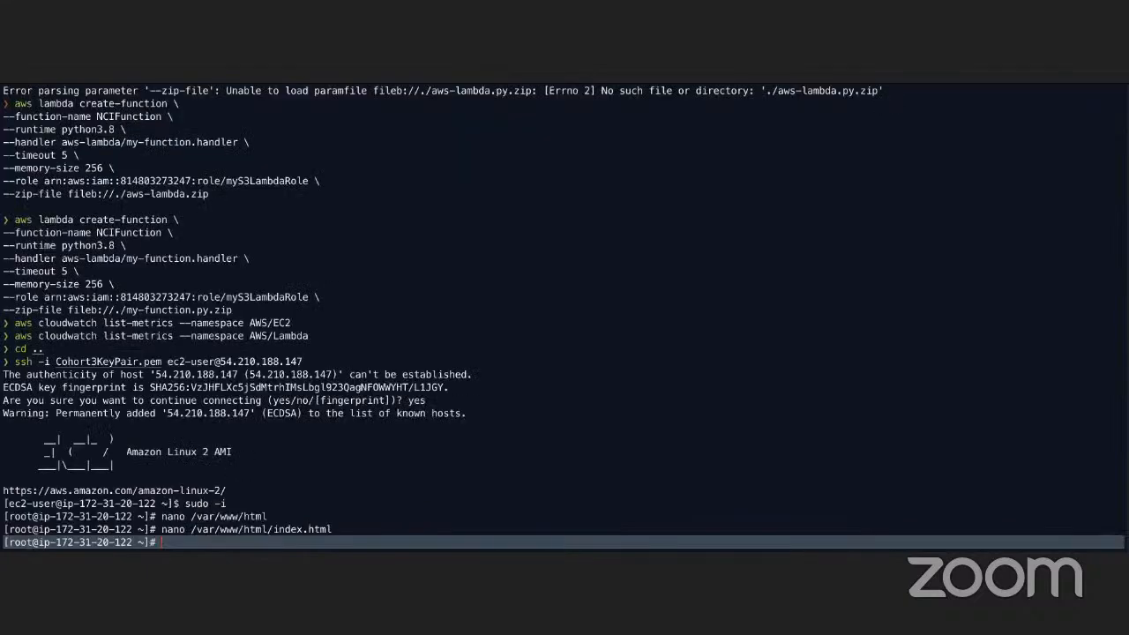
pyautogui.press('Up')
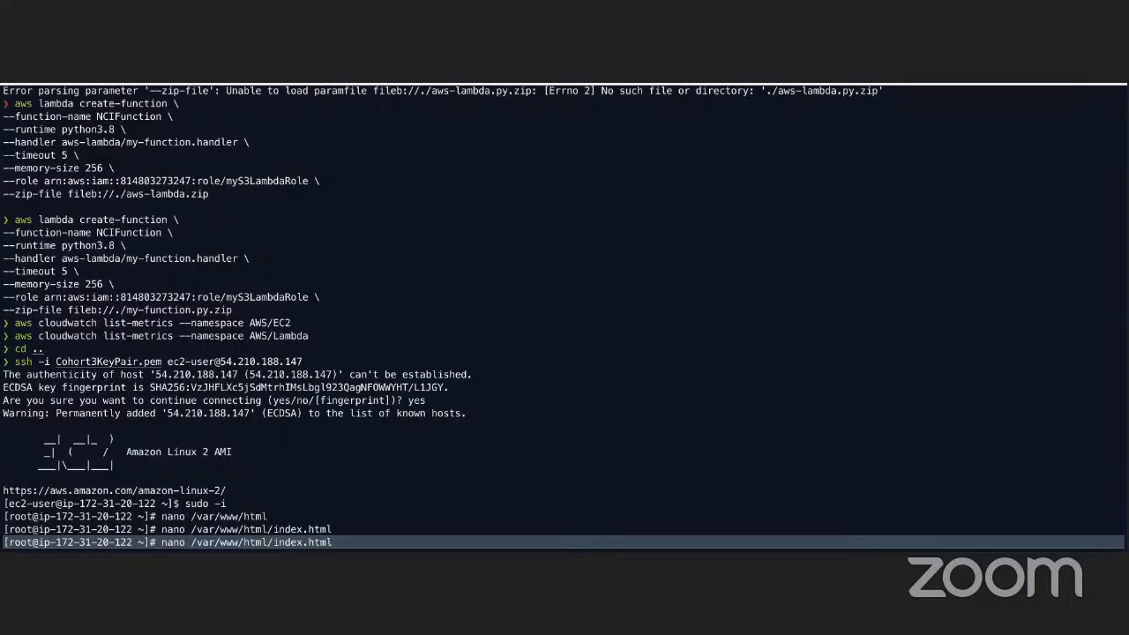
pyautogui.press('Return')
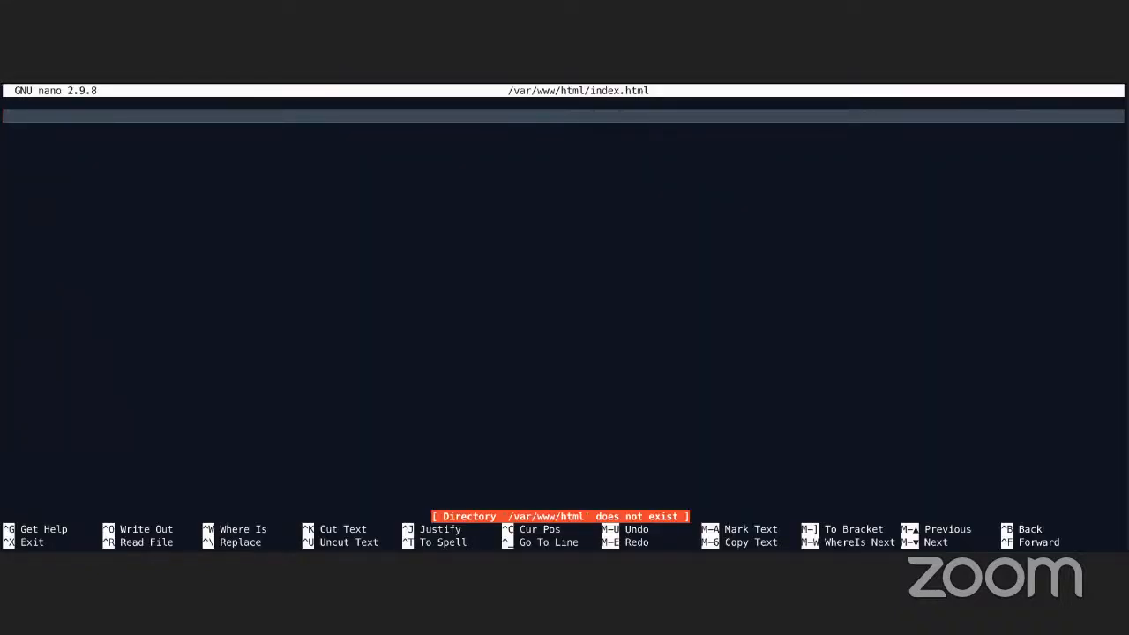
pyautogui.hotkey('ctrl', 'x')
pyautogui.press('Up')
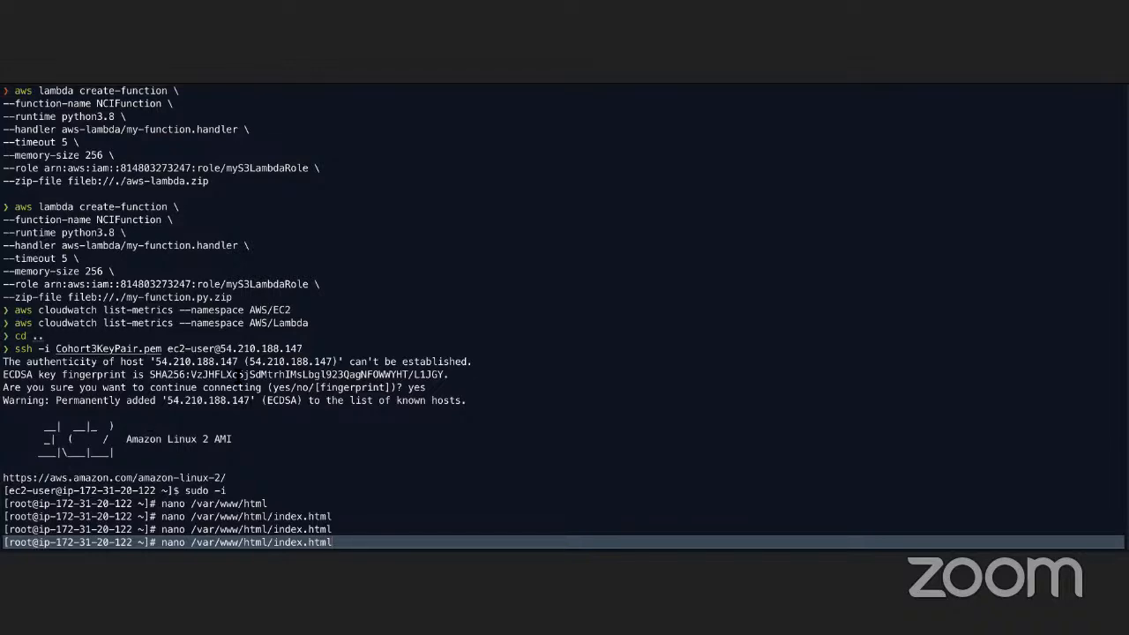
pyautogui.hotkey('ctrl', 'Left')
pyautogui.hotkey('ctrl', 'Right')
pyautogui.hotkey('ctrl', 'Right')
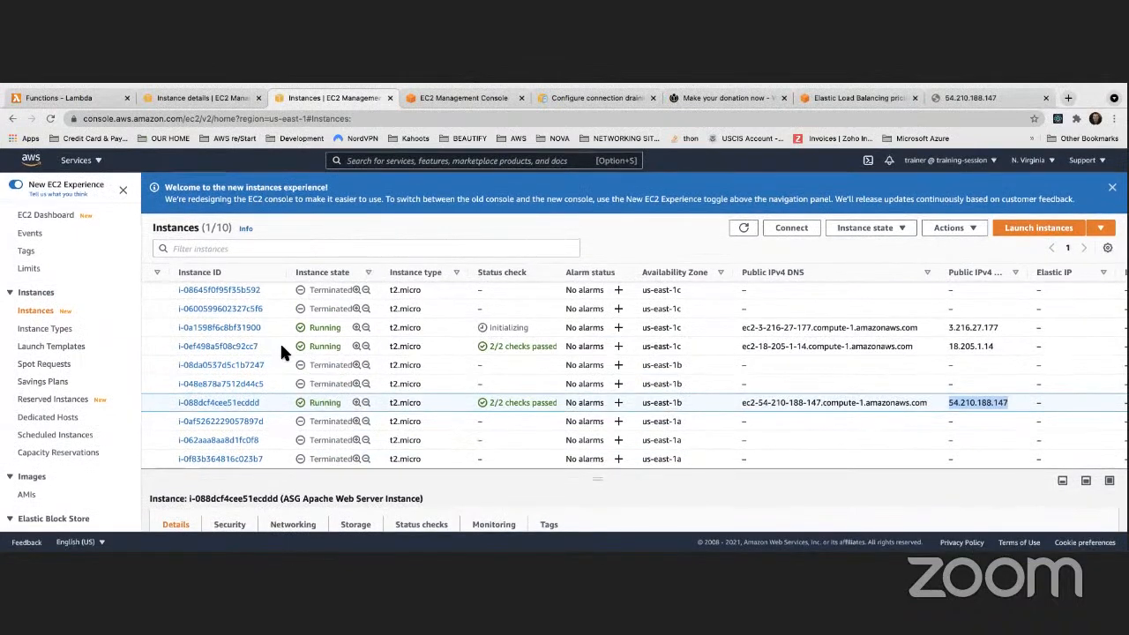
# Open the running instance's user data script and scroll through it
pyautogui.rightClick(279, 341)
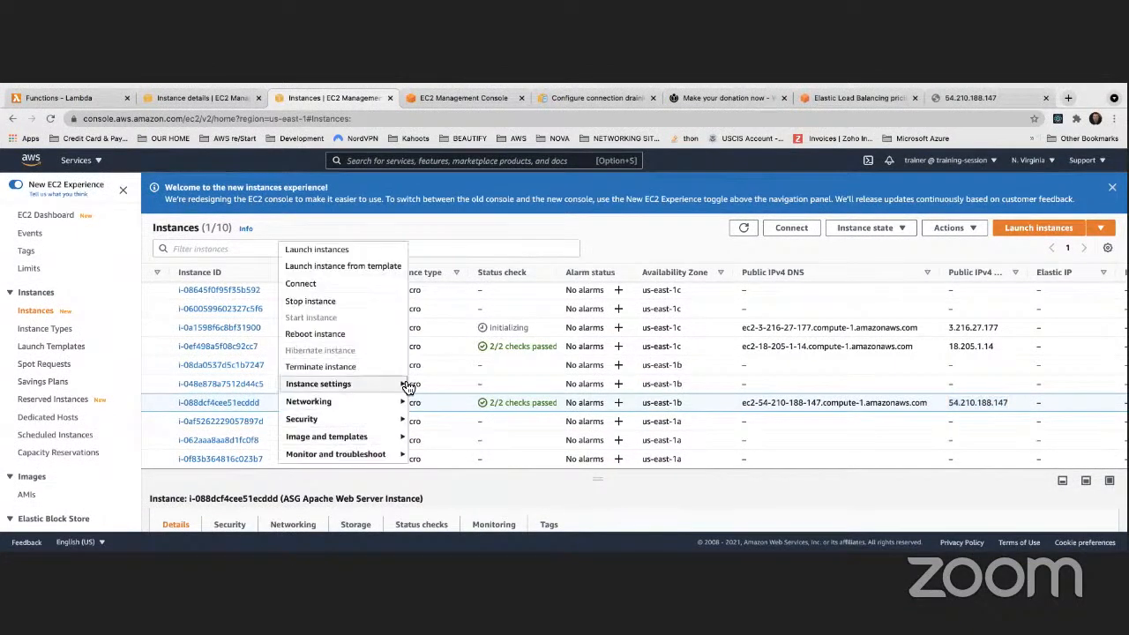
pyautogui.moveTo(407, 388)
pyautogui.click(431, 361)
pyautogui.scroll(-2, 230, 399)
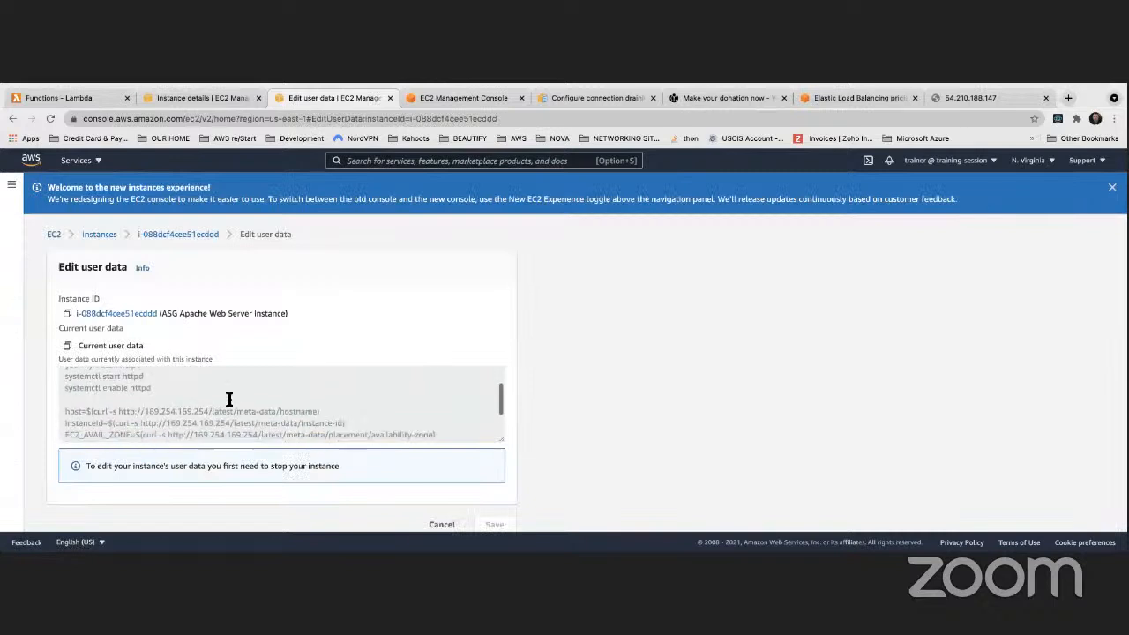
pyautogui.scroll(-2, 229, 400)
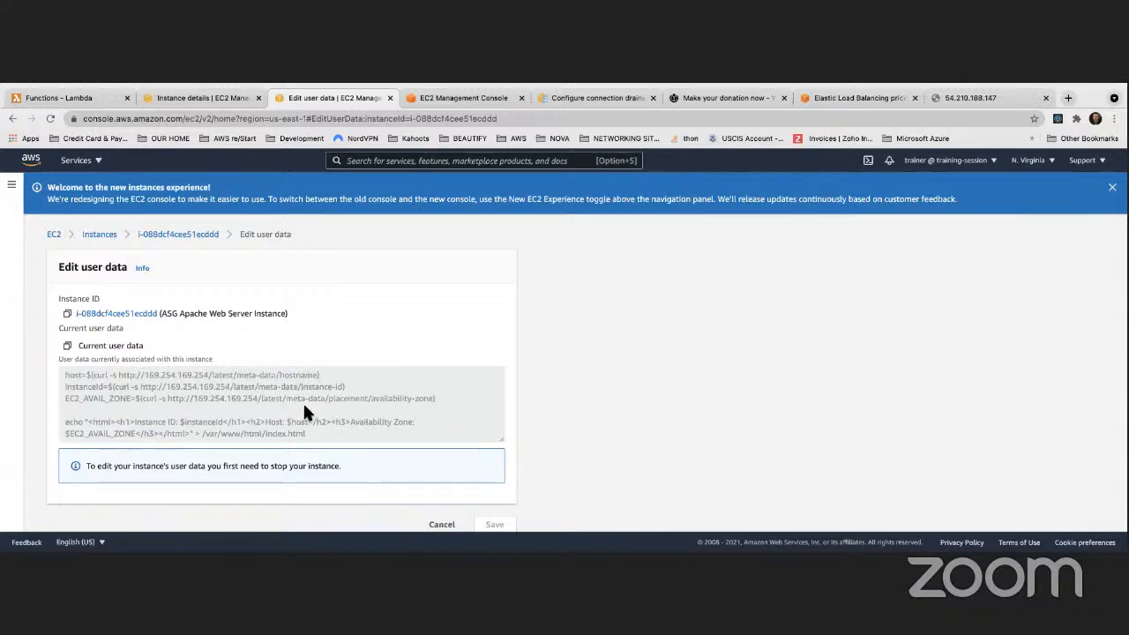
pyautogui.scroll(3, 305, 408)
pyautogui.scroll(-5, 255, 410)
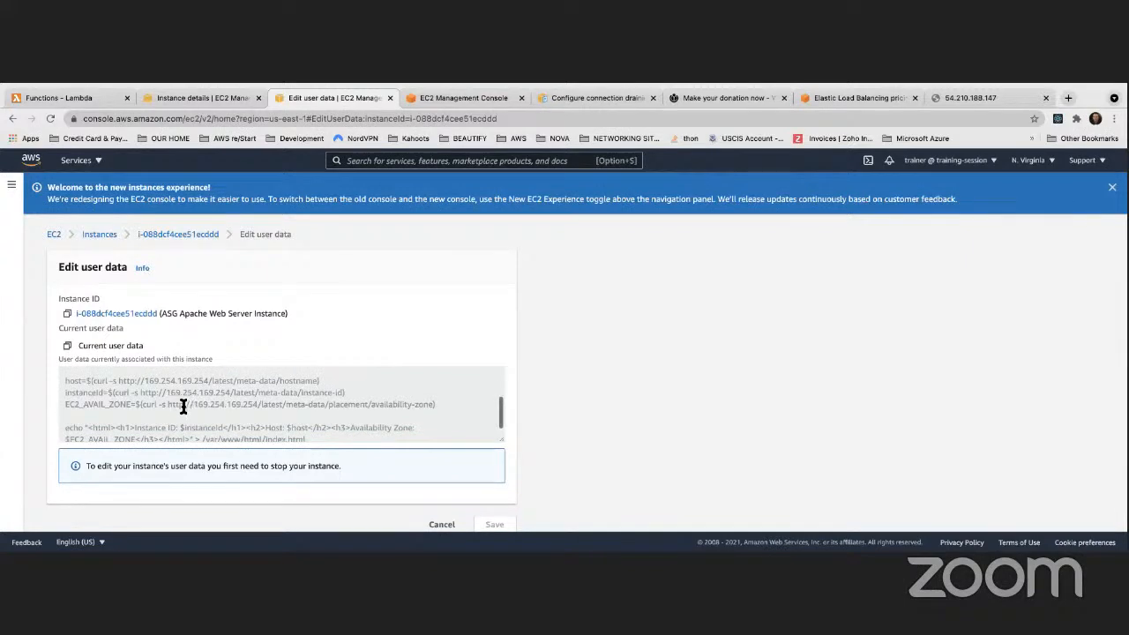
pyautogui.scroll(-1, 181, 408)
pyautogui.scroll(-2, 183, 409)
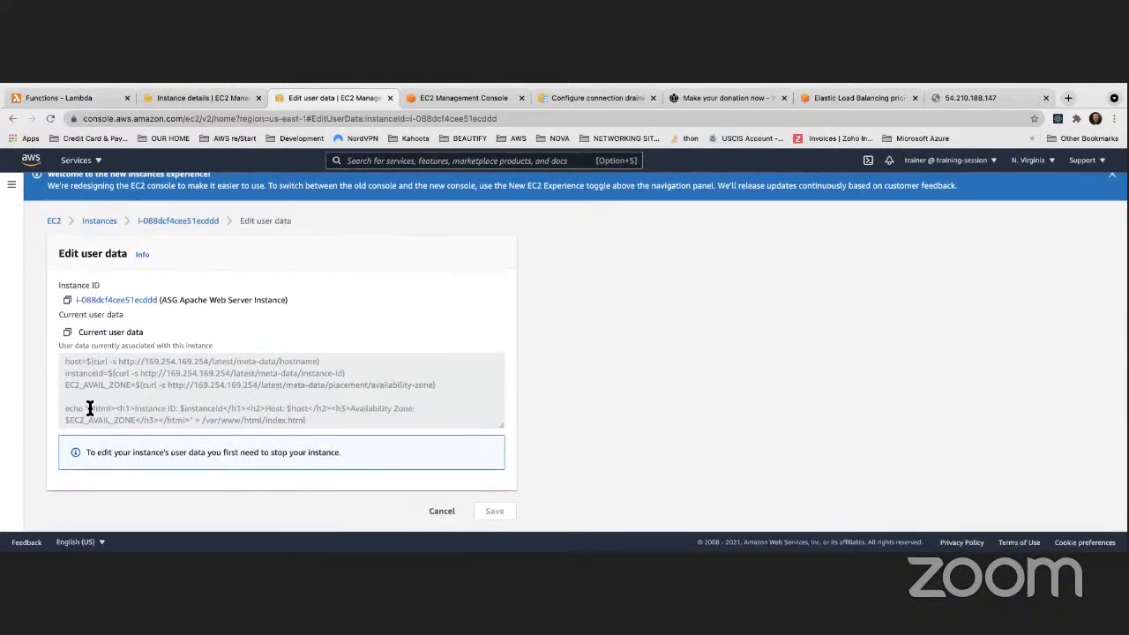
# Highlight the echo html line, then the -s flag on the zone curl line
pyautogui.moveTo(88, 408); pyautogui.dragTo(212, 424)
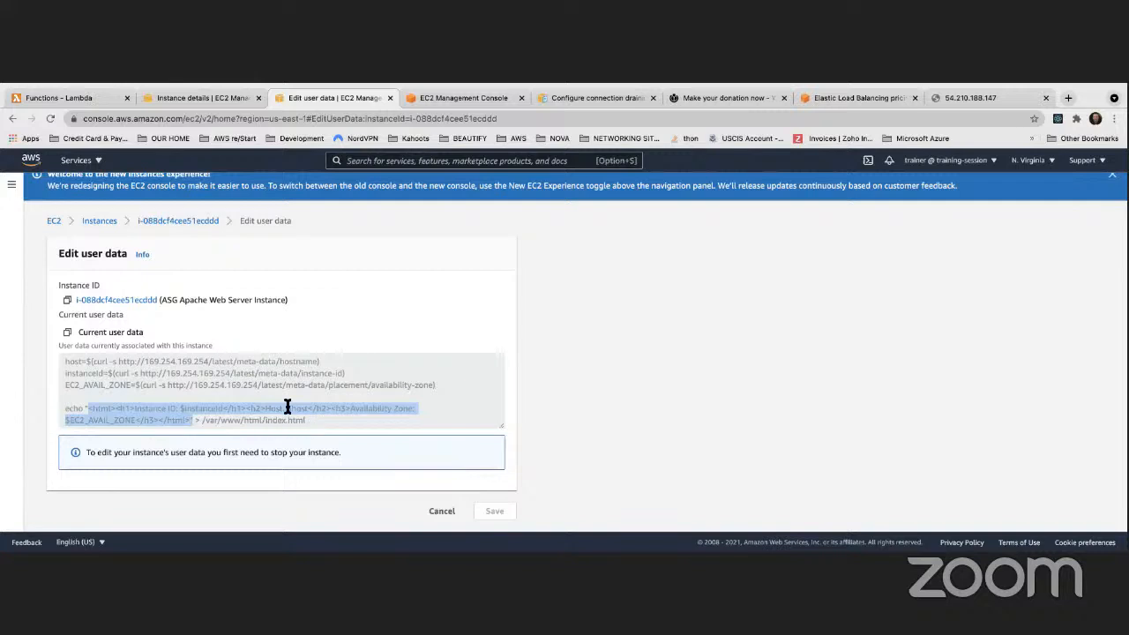
pyautogui.scroll(3, 287, 407)
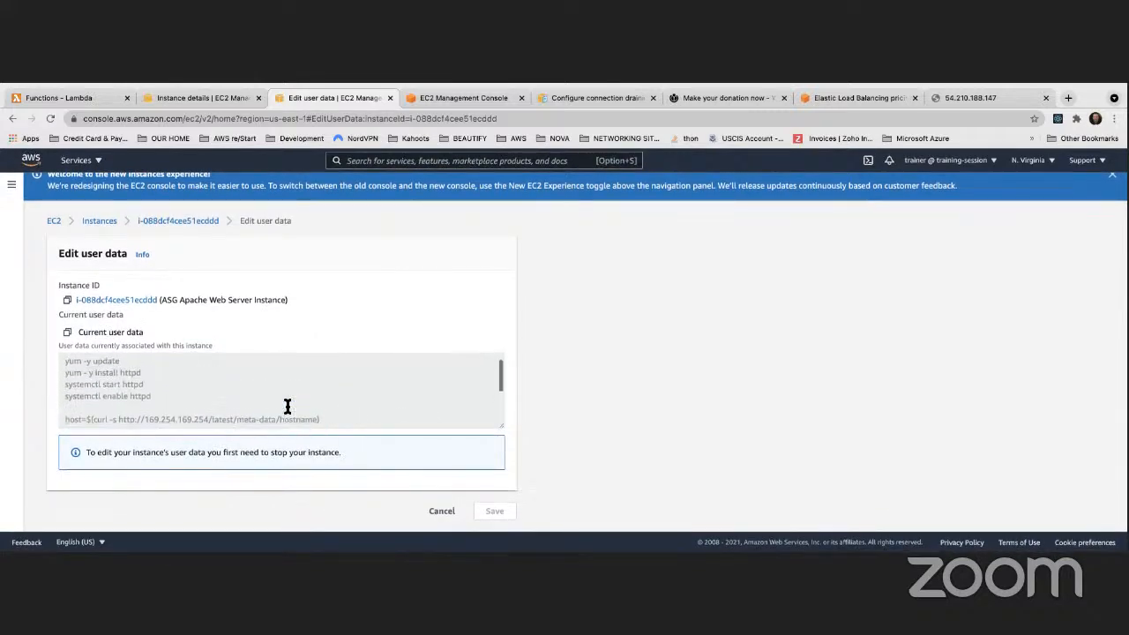
pyautogui.scroll(1, 286, 406)
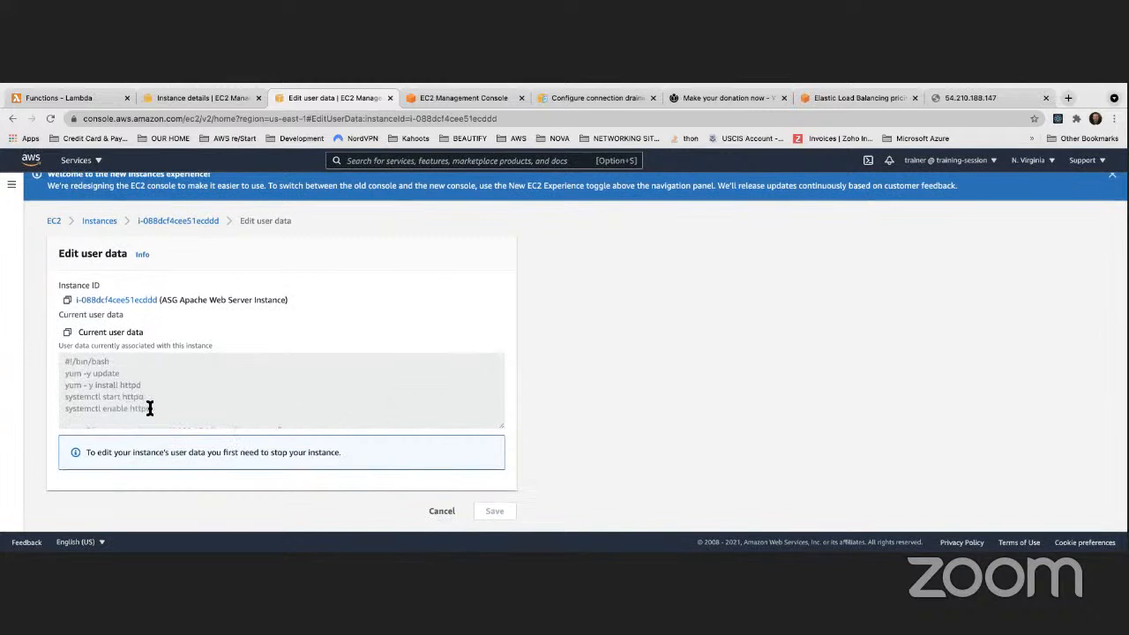
pyautogui.scroll(-3, 106, 388)
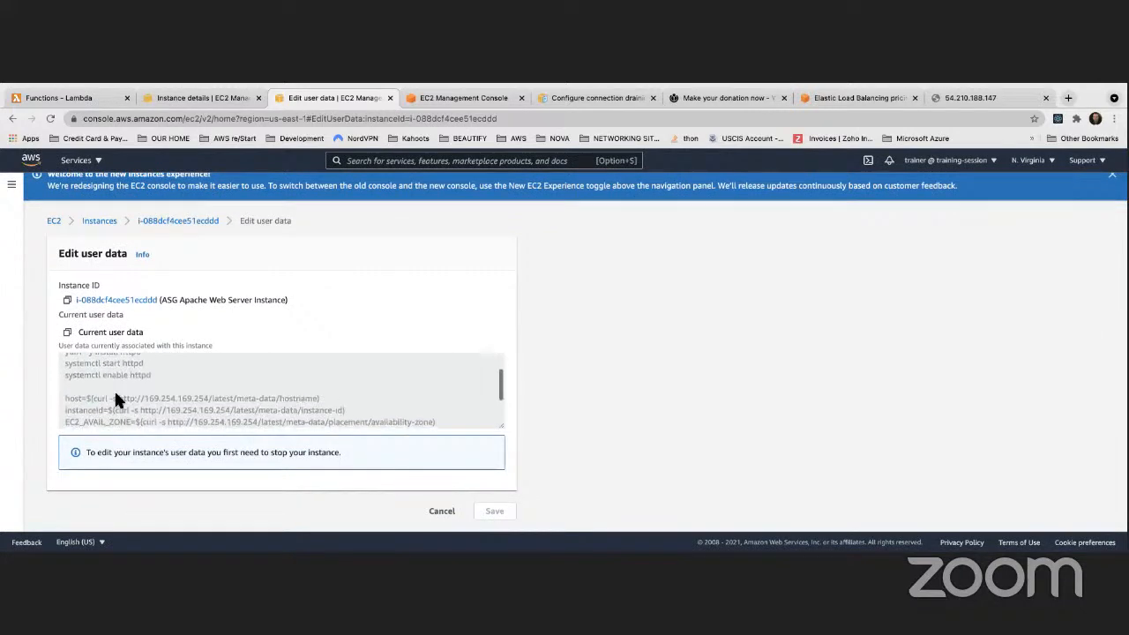
pyautogui.scroll(-1, 110, 395)
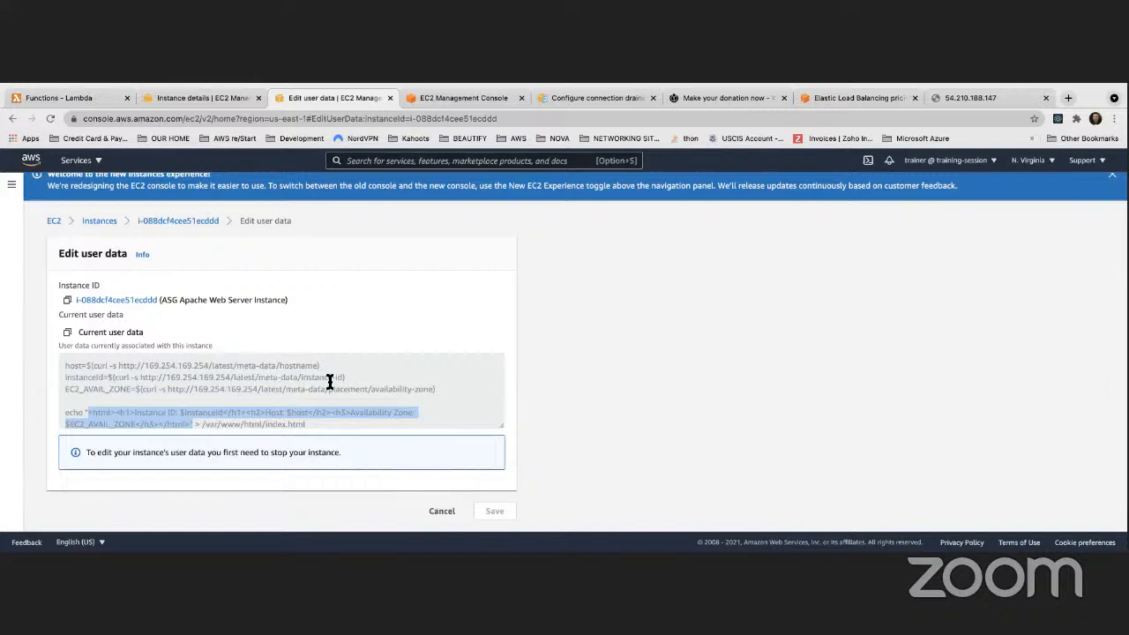
pyautogui.moveTo(159, 390); pyautogui.dragTo(166, 391)
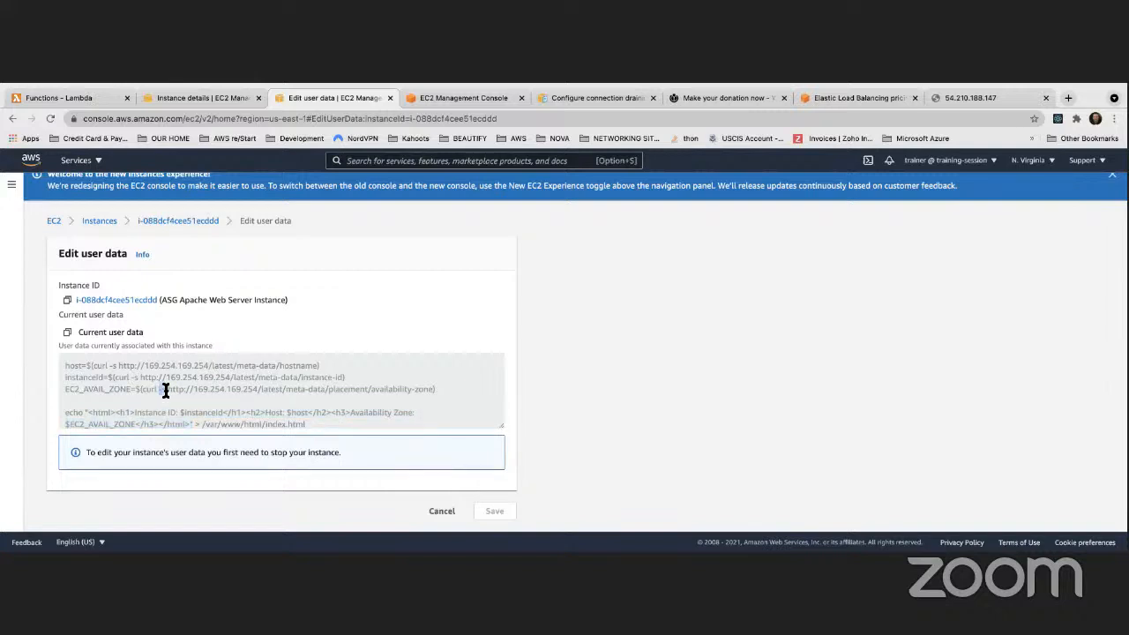
# Cancel the user data page without saving to return to Instances
pyautogui.scroll(-1, 191, 392)
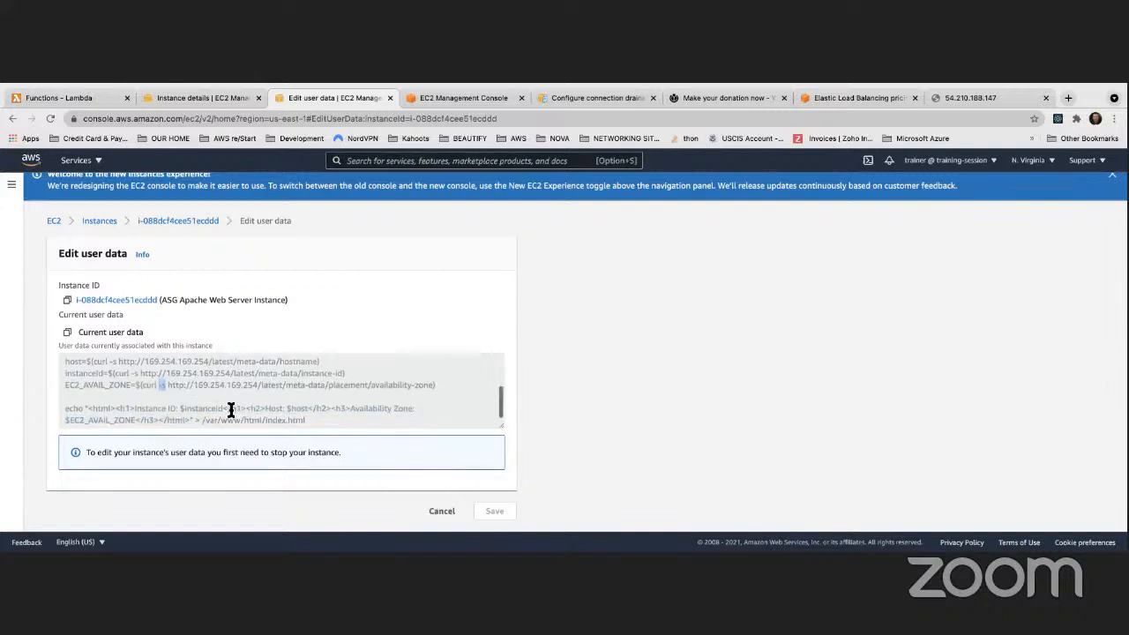
pyautogui.scroll(-1, 210, 410)
pyautogui.click(444, 512)
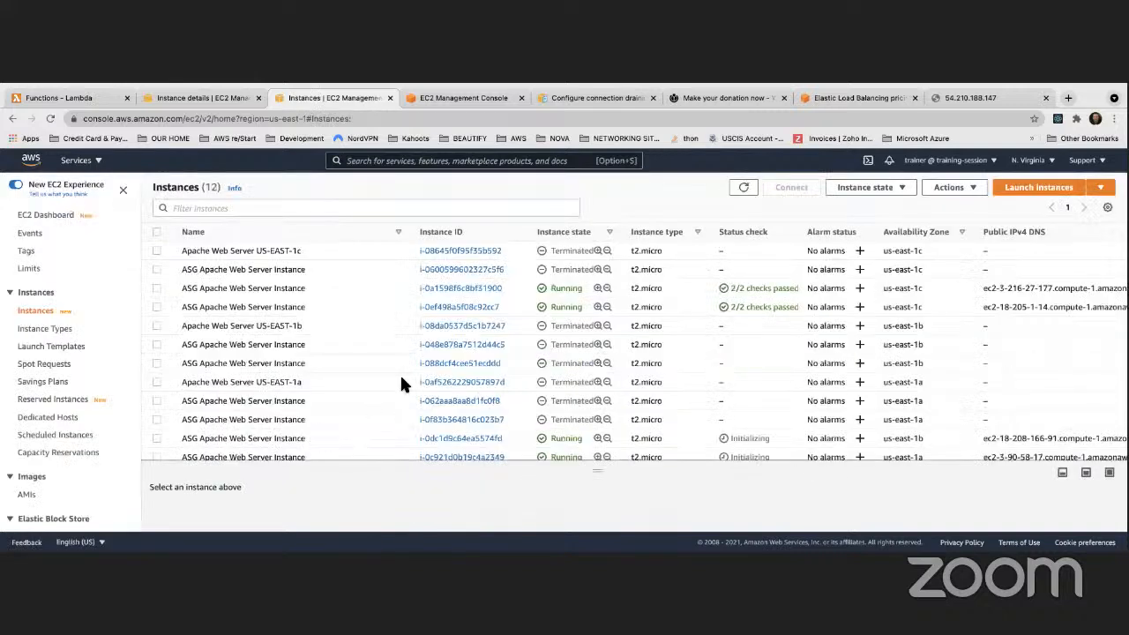
pyautogui.scroll(-1, 339, 348)
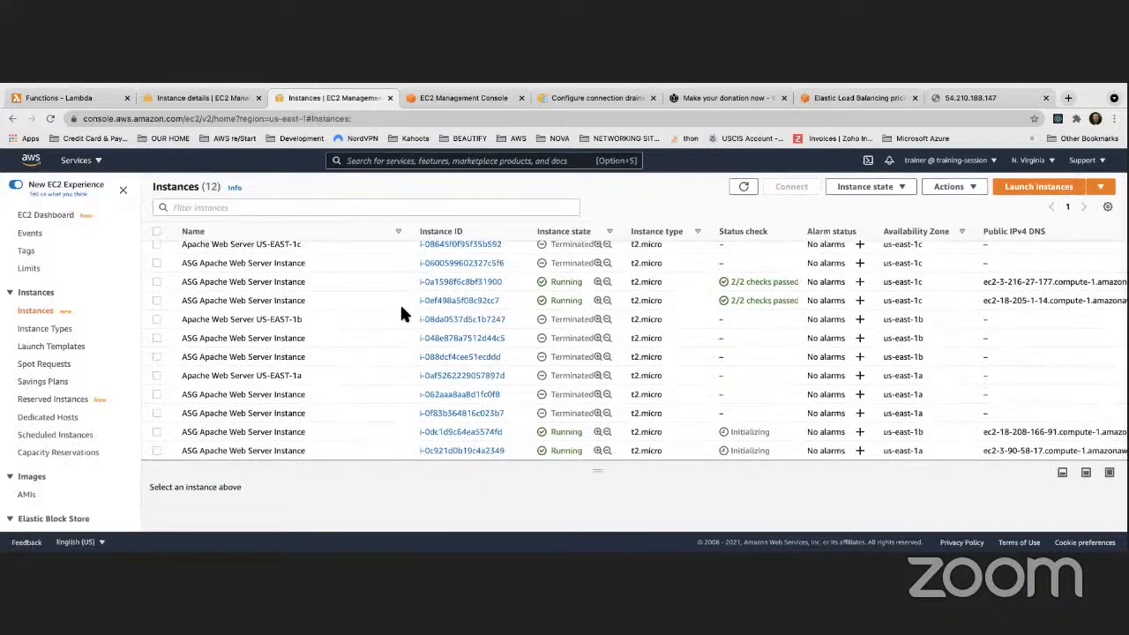
pyautogui.rightClick(335, 302)
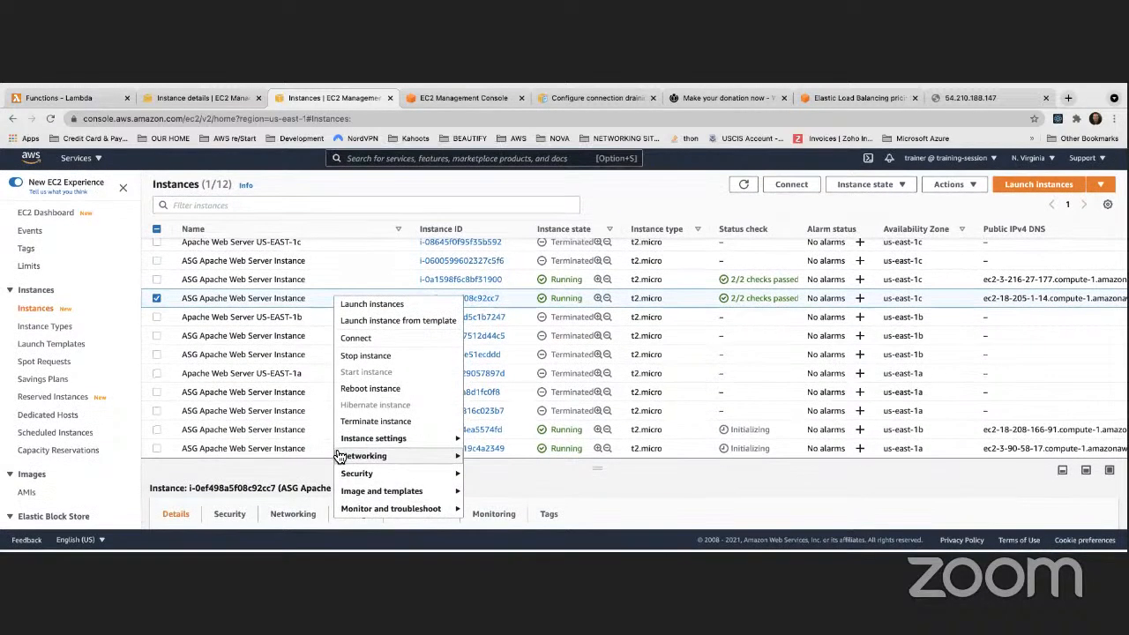
pyautogui.moveTo(417, 441)
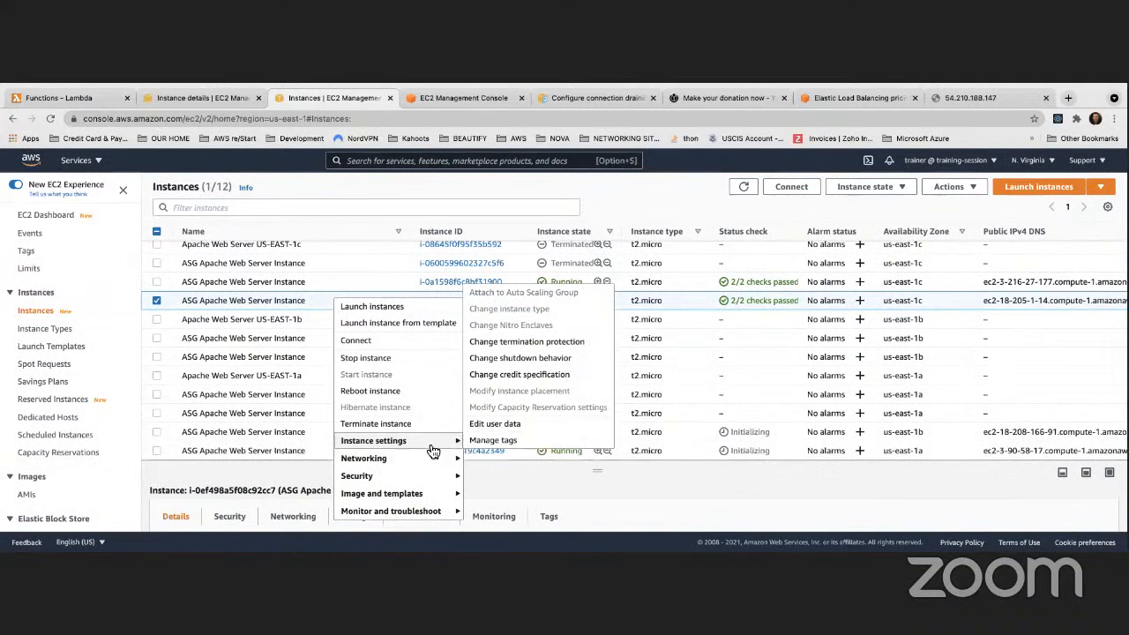
pyautogui.click(484, 425)
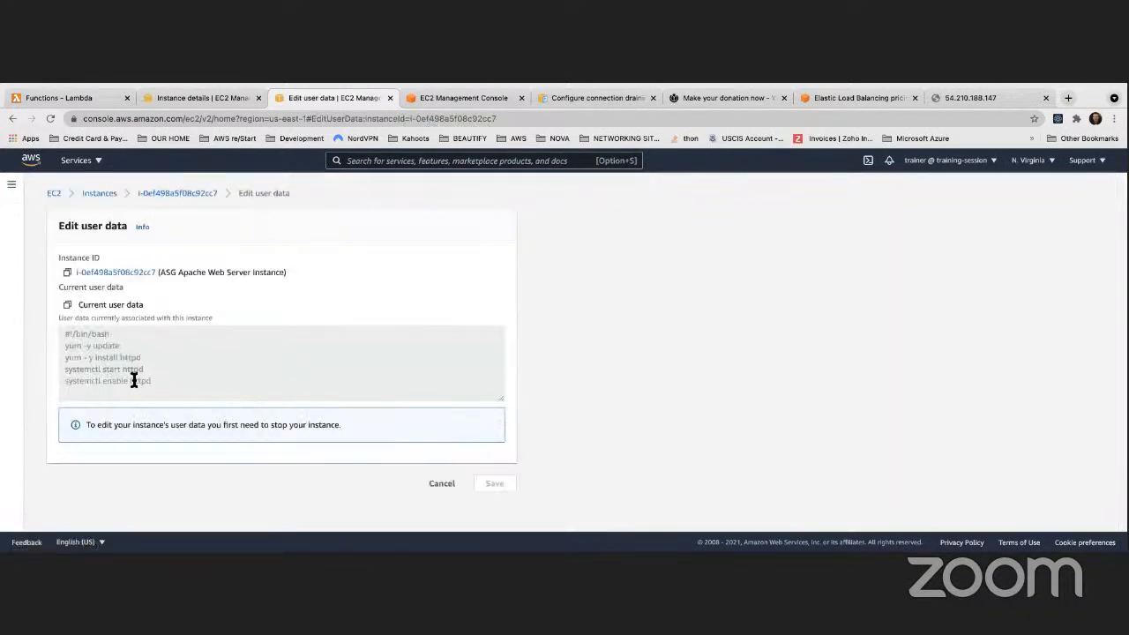
pyautogui.moveTo(62, 330); pyautogui.dragTo(214, 424)
pyautogui.click(442, 483)
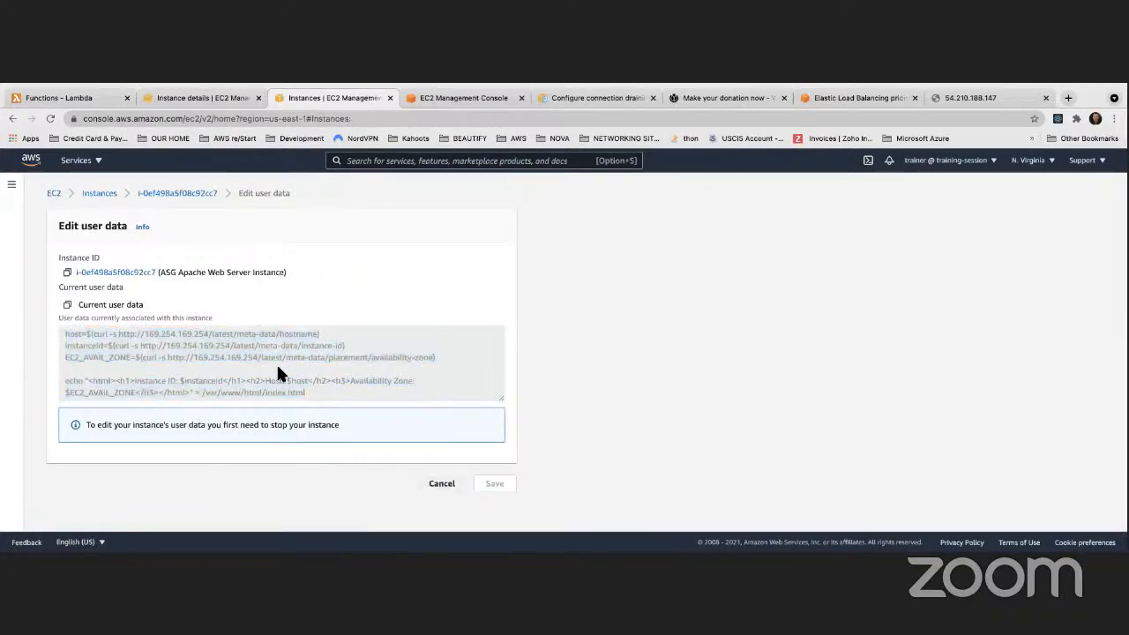
# Launch an Amazon Linux 2 t2.micro instance in the us-east-1f default subnet
pyautogui.click(1038, 187)
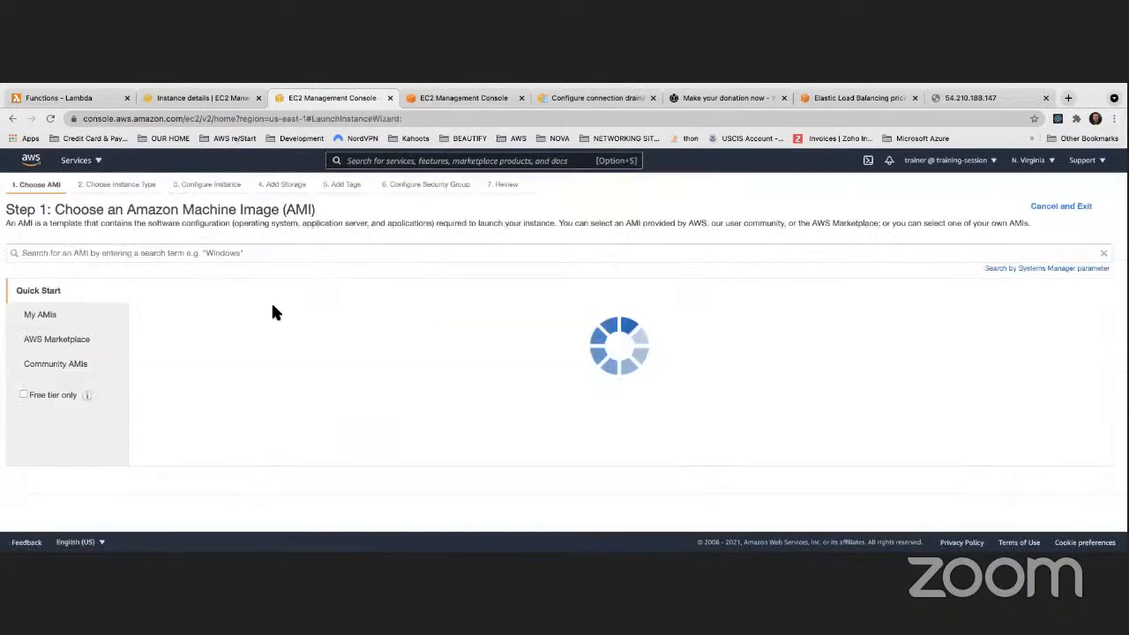
pyautogui.click(1063, 318)
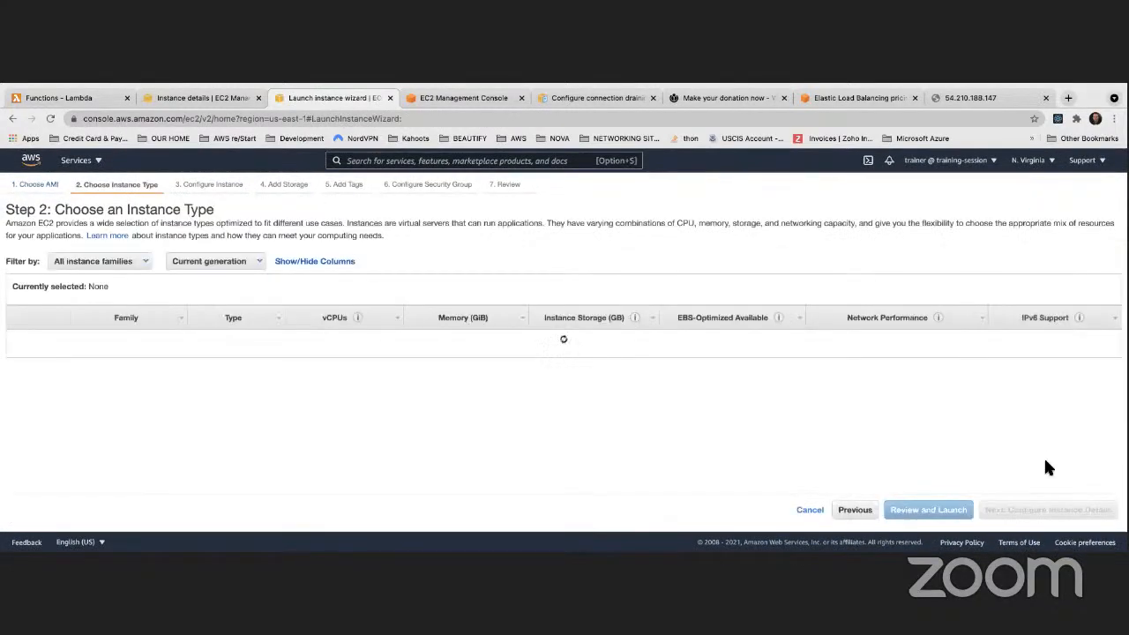
pyautogui.click(1041, 509)
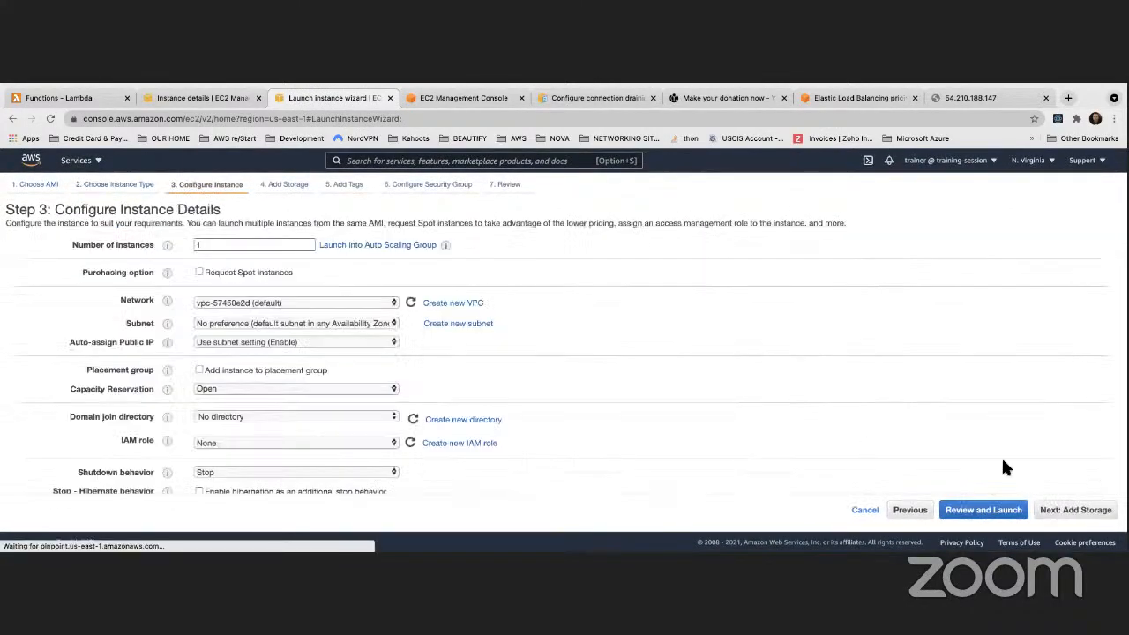
pyautogui.click(251, 323)
pyautogui.click(255, 349)
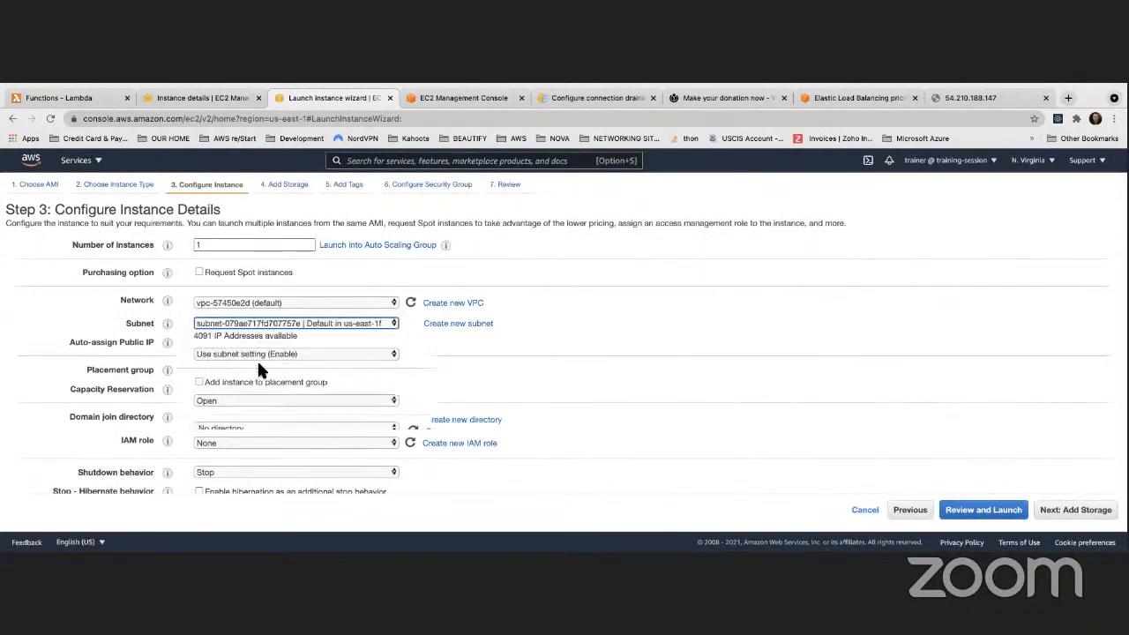
pyautogui.click(253, 352)
pyautogui.click(289, 387)
# Paste the Apache web server script into User data
pyautogui.scroll(-10, 284, 396)
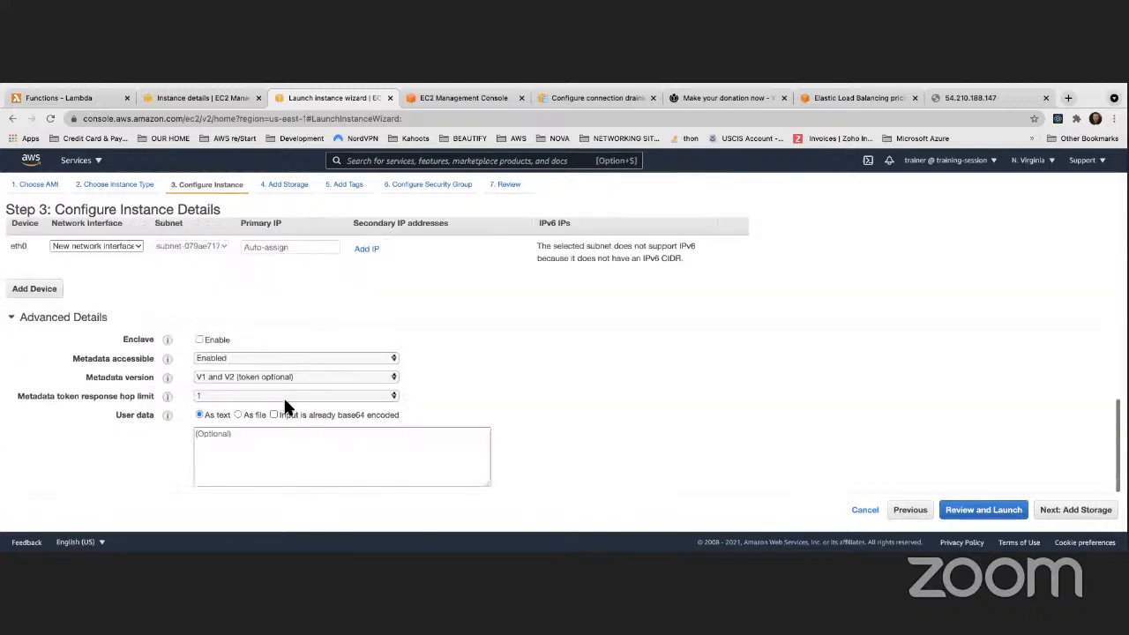
pyautogui.click(246, 442)
pyautogui.press('super+v')
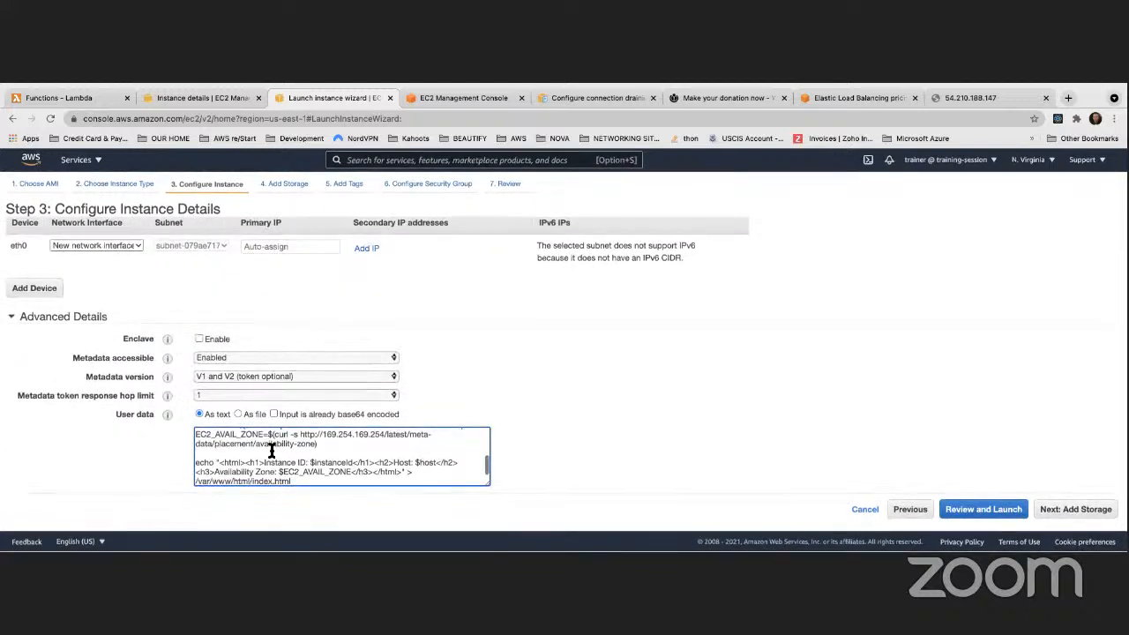
pyautogui.scroll(3, 266, 450)
pyautogui.scroll(1, 266, 449)
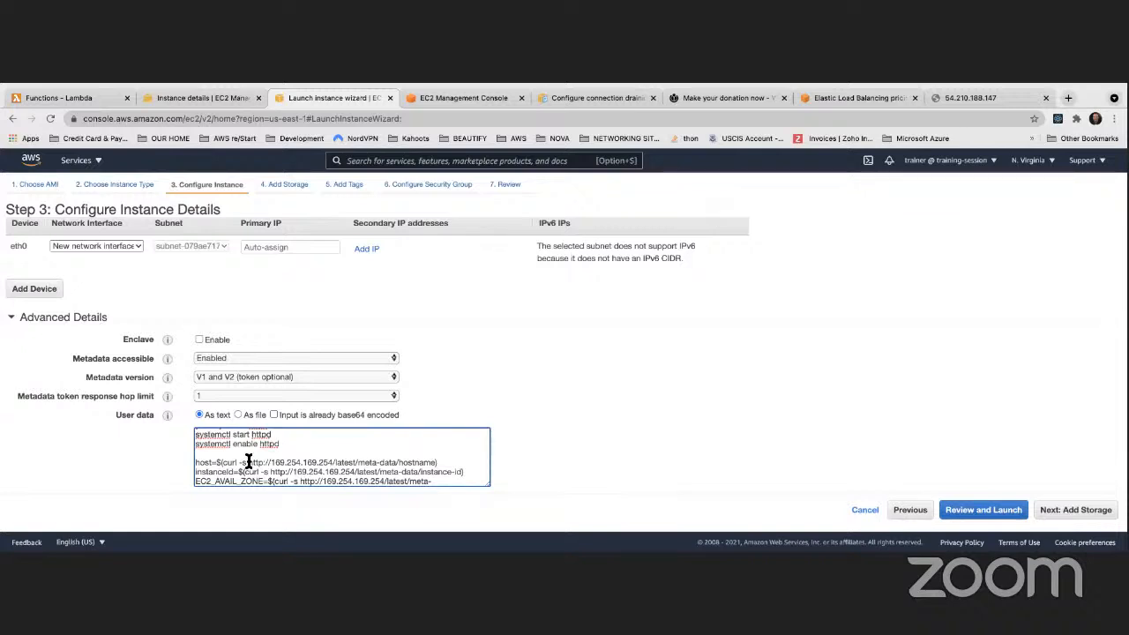
# Delete -s from the hostname, instanceId and availability-zone curl lines, then proceed to storage
pyautogui.click(249, 462)
pyautogui.press('BackSpace')
pyautogui.press('BackSpace')
pyautogui.press('BackSpace')
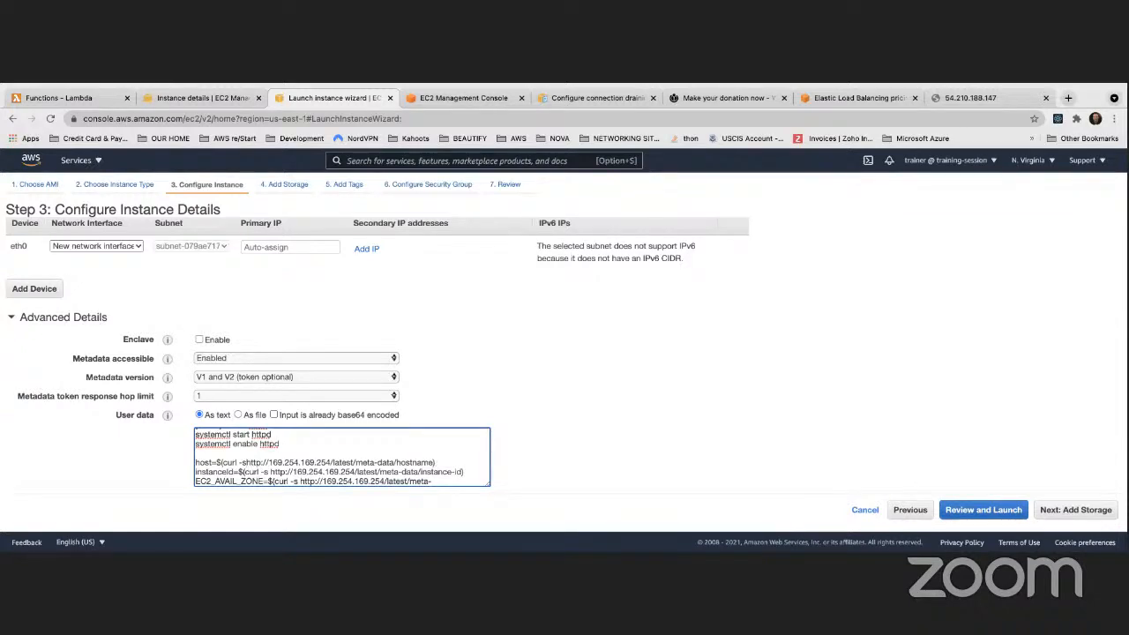
pyautogui.click(269, 472)
pyautogui.press('BackSpace')
pyautogui.press('BackSpace')
pyautogui.press('BackSpace')
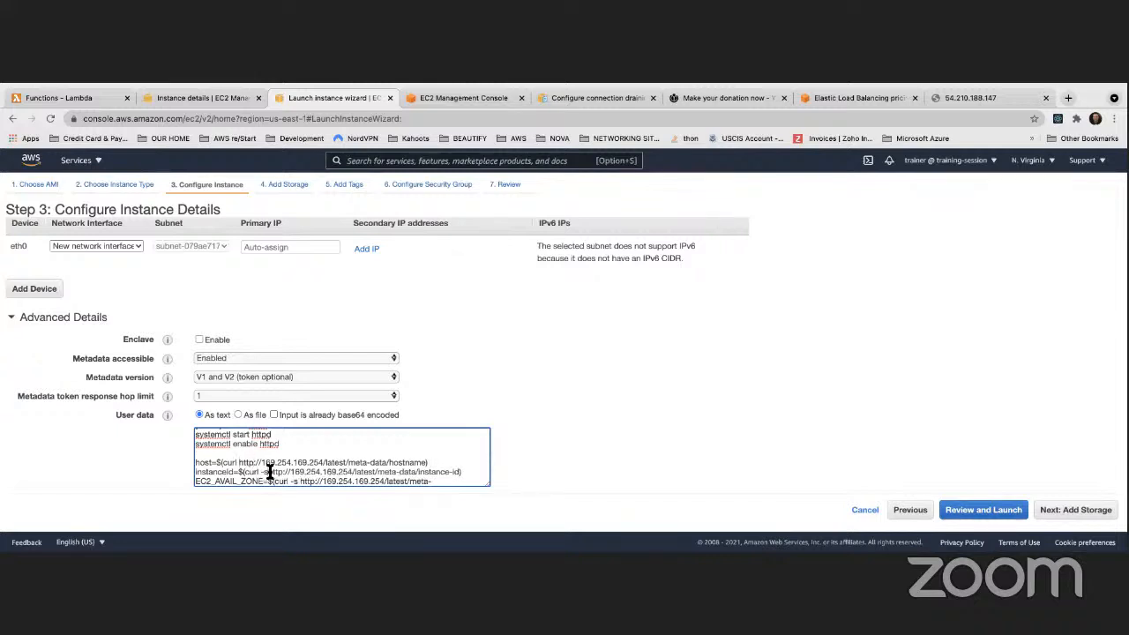
pyautogui.click(297, 482)
pyautogui.press('BackSpace')
pyautogui.press('BackSpace')
pyautogui.press('BackSpace')
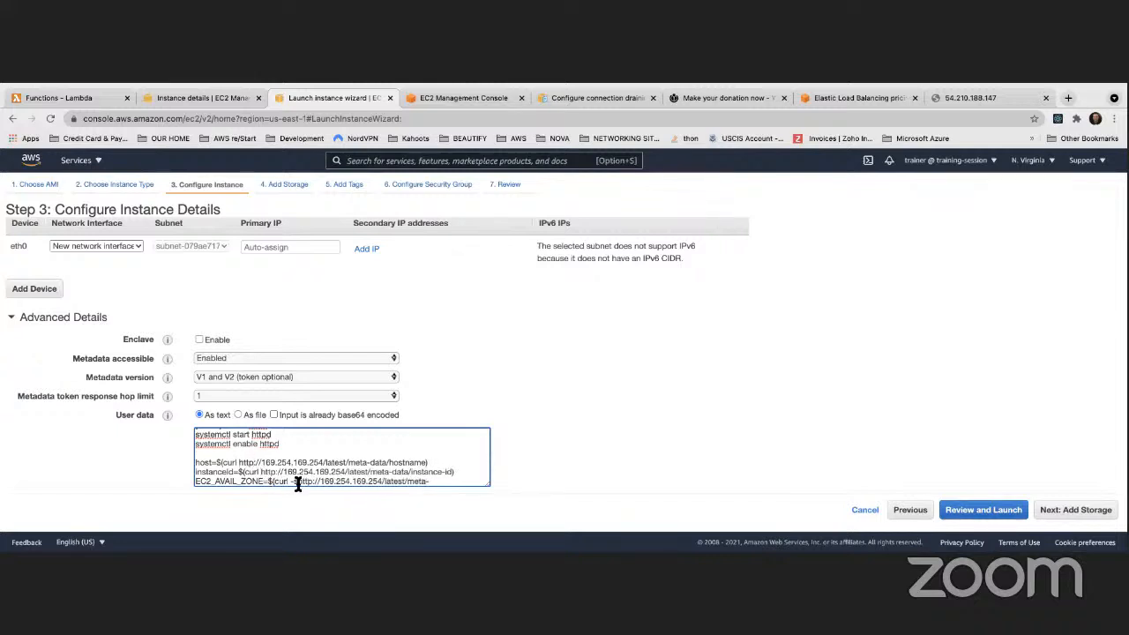
pyautogui.scroll(-3, 292, 453)
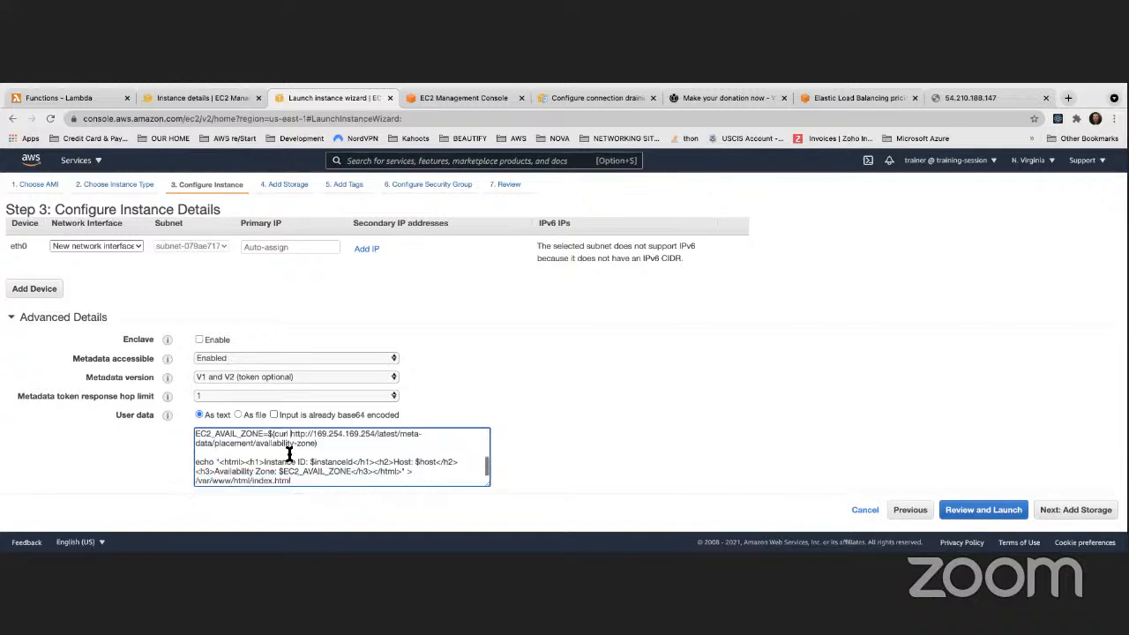
pyautogui.scroll(-1, 289, 453)
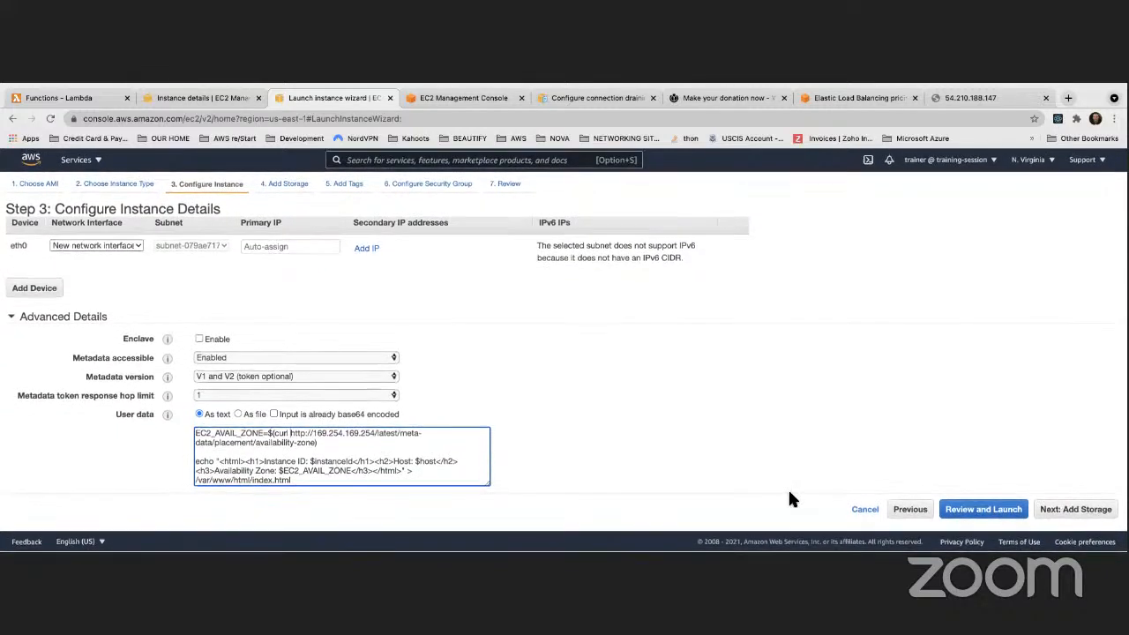
pyautogui.click(1094, 510)
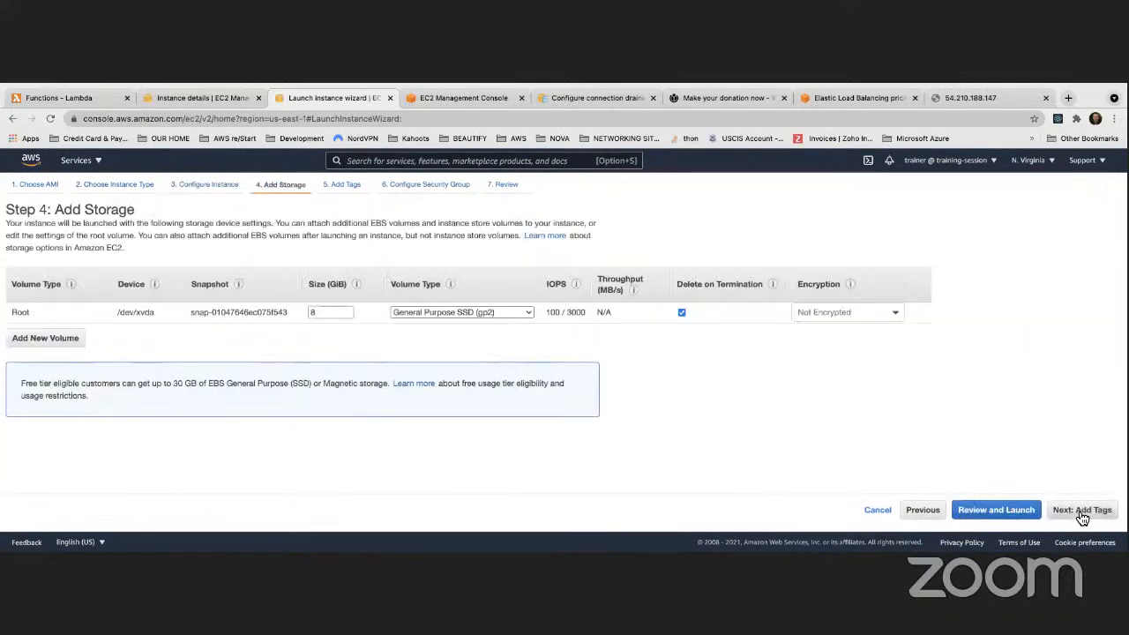
# Assign the existing ApacheWebServerSecurityGroup to the instance and go to review
pyautogui.click(1082, 518)
pyautogui.click(1083, 519)
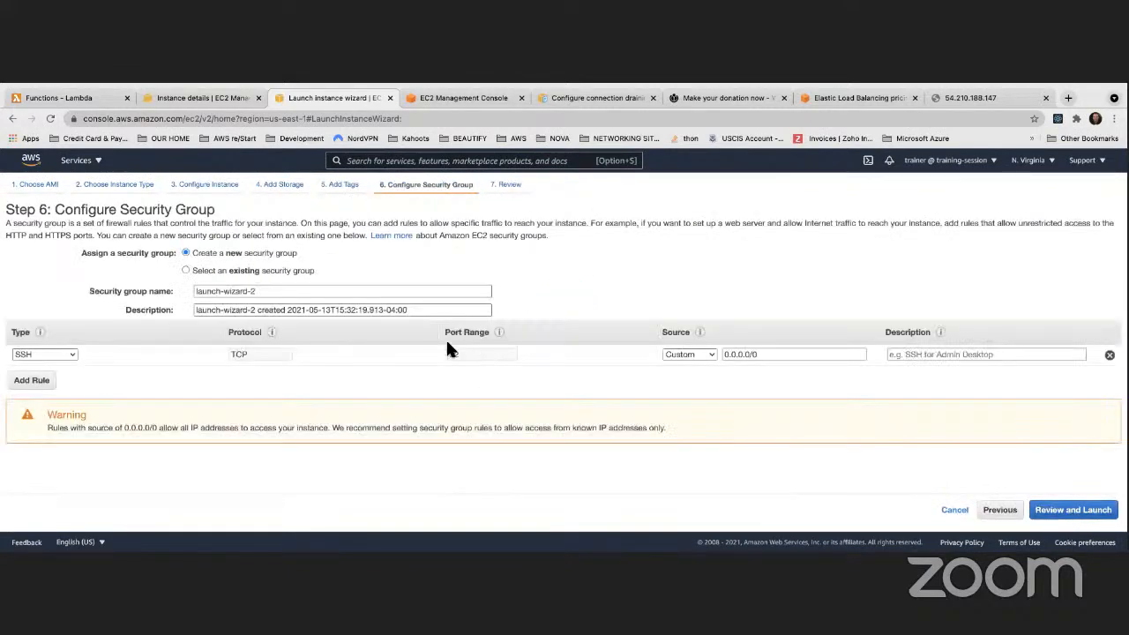
pyautogui.click(185, 272)
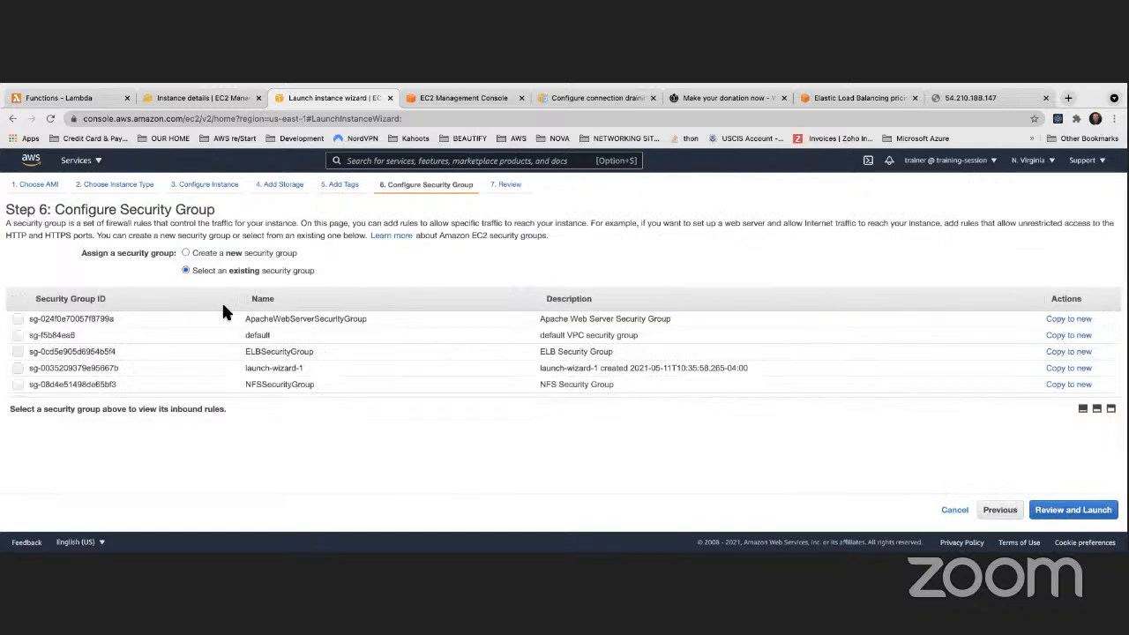
pyautogui.click(18, 320)
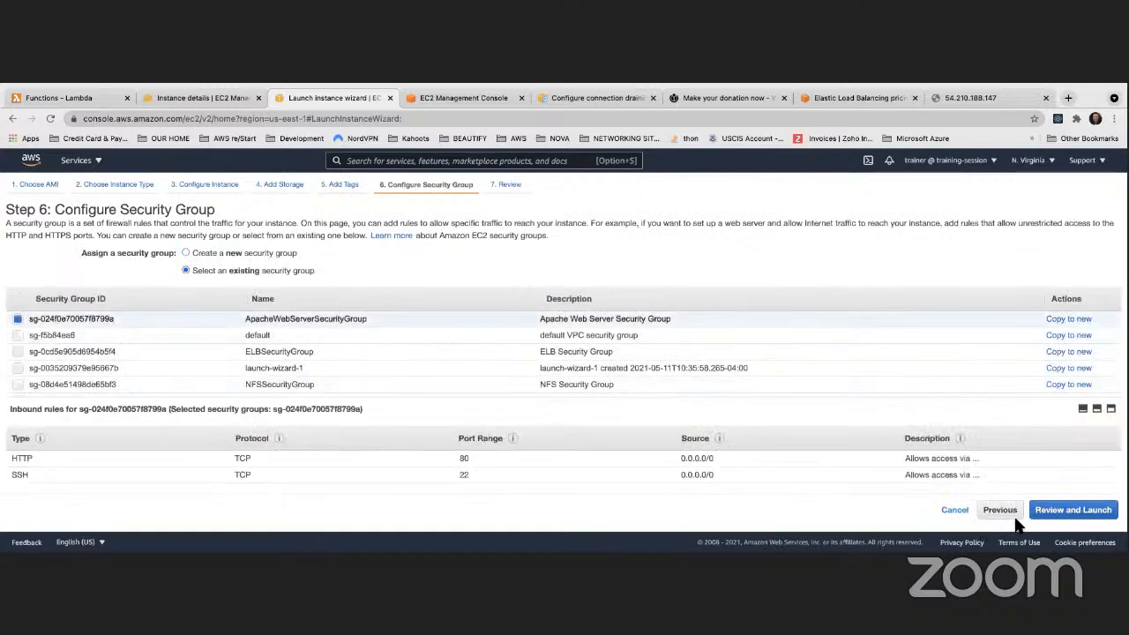
pyautogui.click(1058, 511)
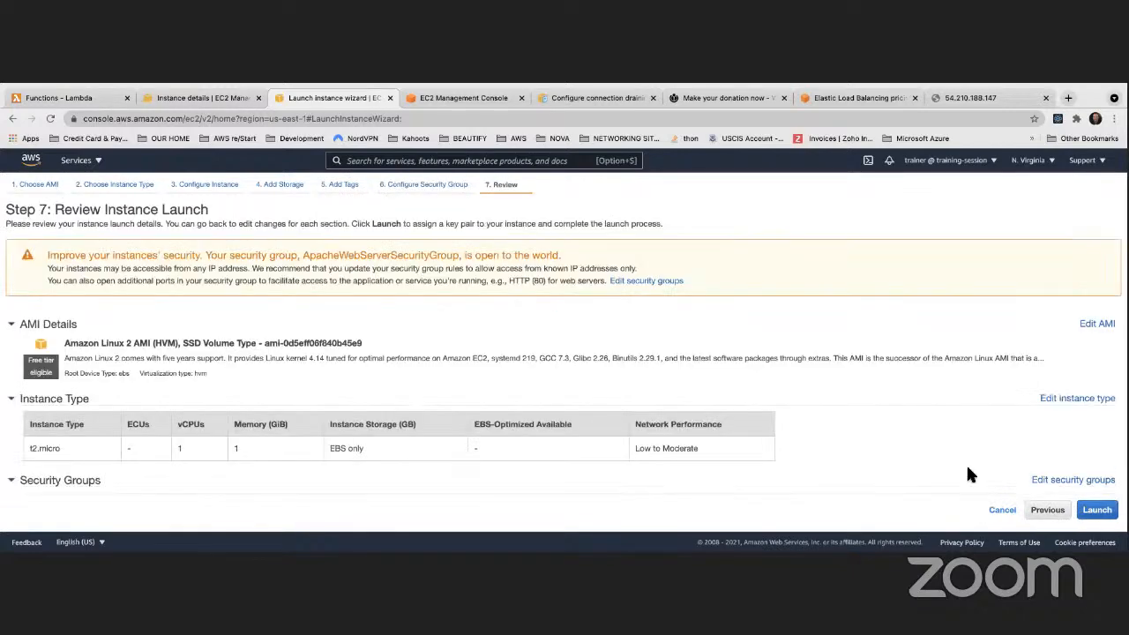
# Acknowledge the key pair, launch the instance, and go to the instances list
pyautogui.click(1096, 510)
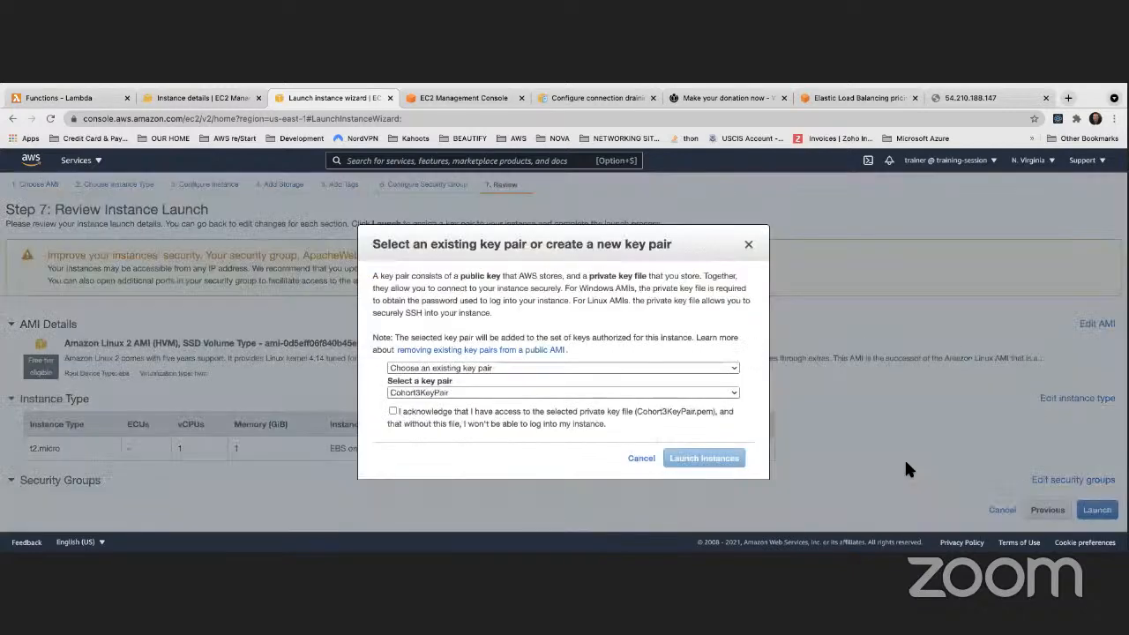
pyautogui.click(391, 412)
pyautogui.click(703, 459)
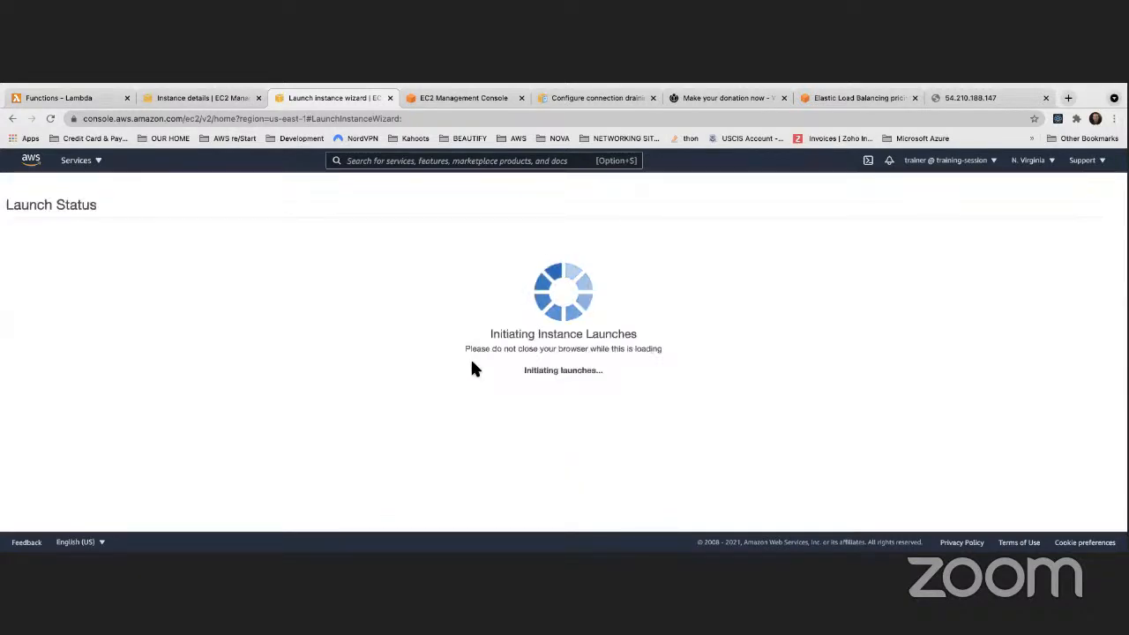
pyautogui.scroll(-1, 956, 454)
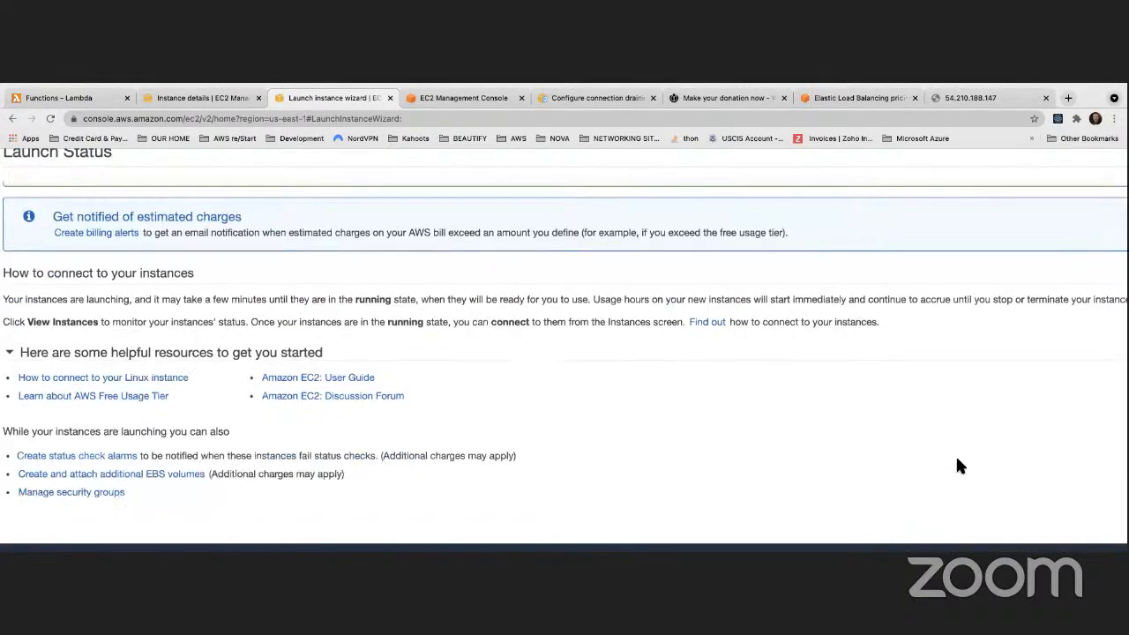
pyautogui.scroll(-1, 917, 454)
pyautogui.hscroll(5, 895, 448)
pyautogui.click(1071, 506)
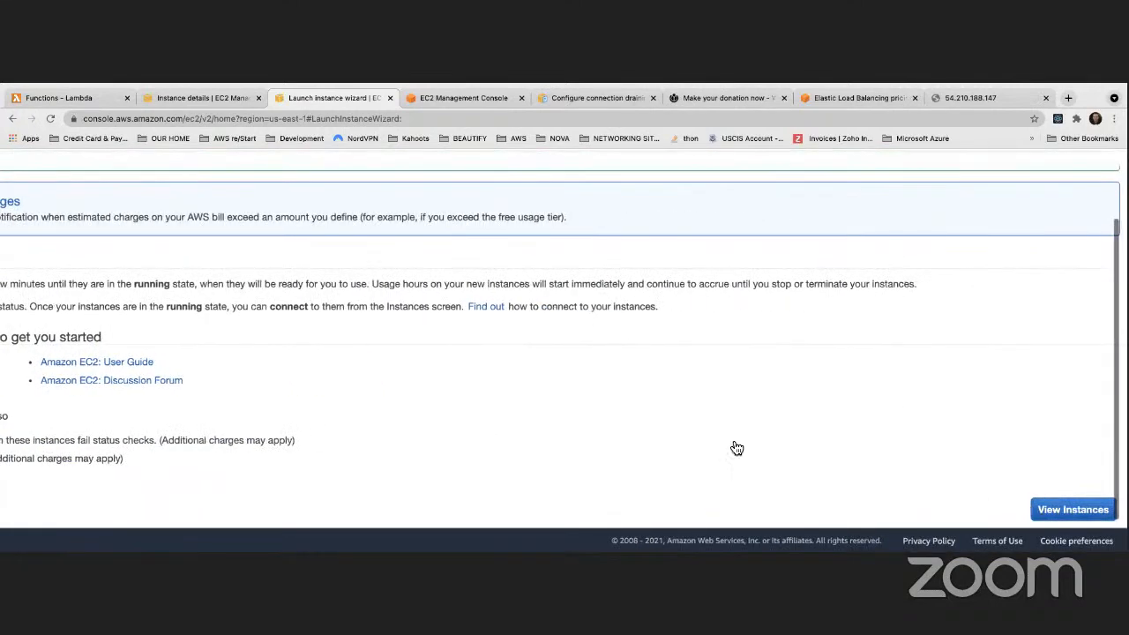
# Reset Chrome's page zoom to Actual Size and reload the Instances table
pyautogui.moveTo(86, 91)
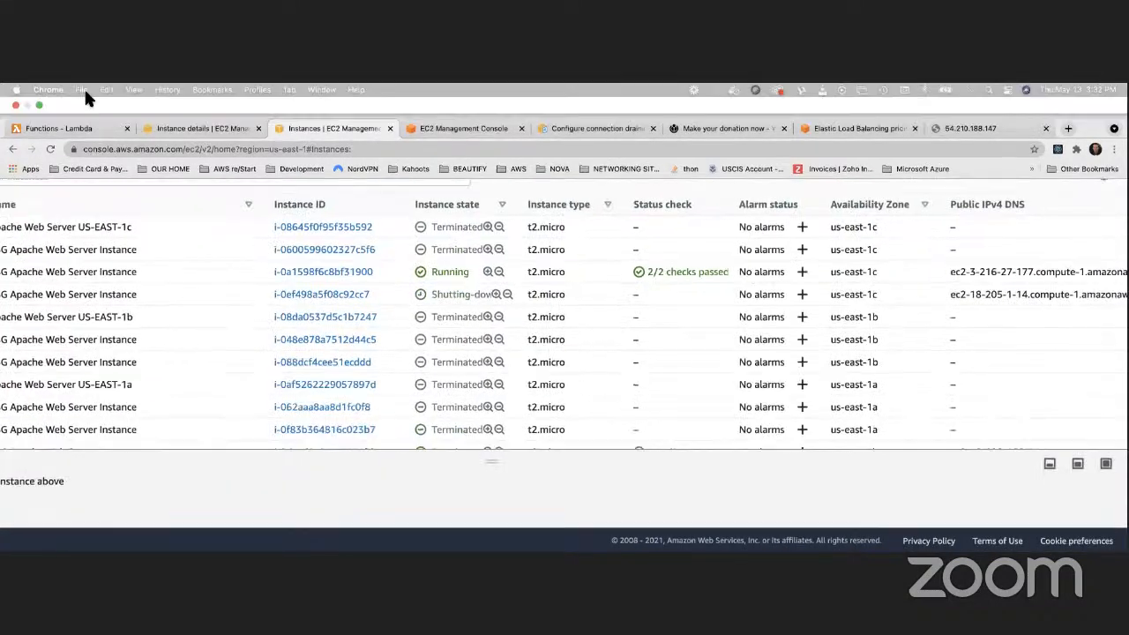
pyautogui.click(130, 89)
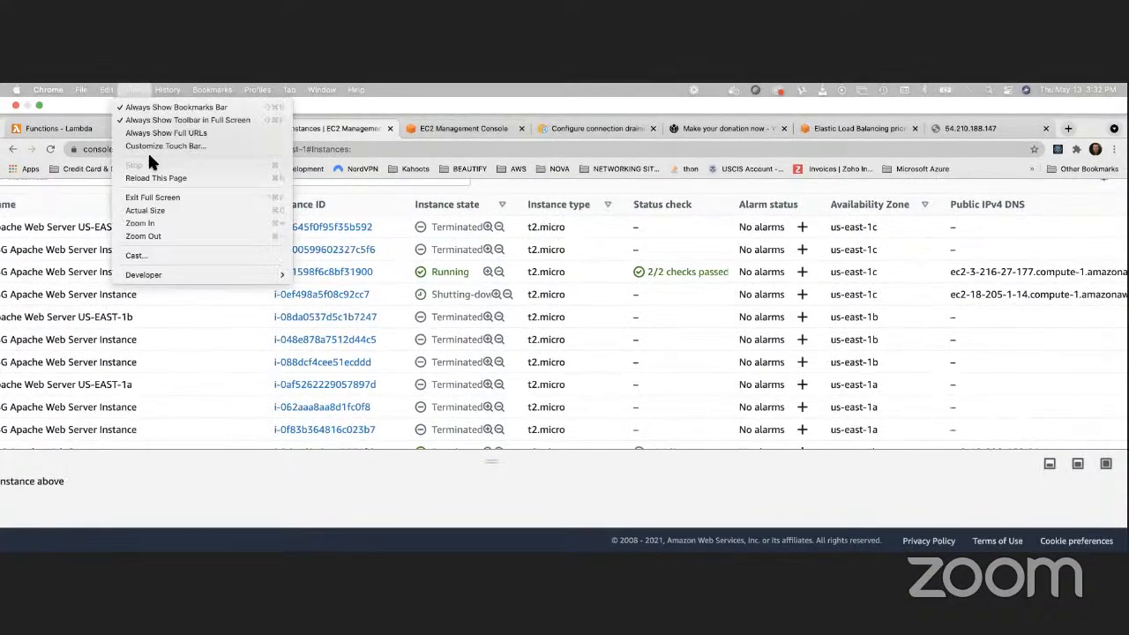
pyautogui.click(146, 210)
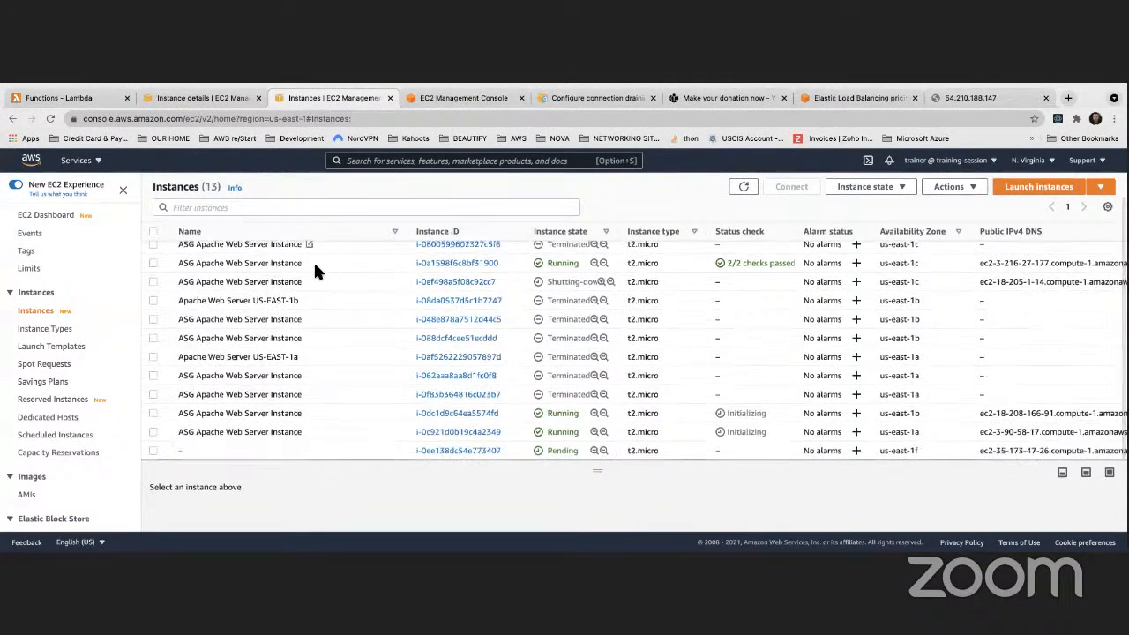
pyautogui.scroll(1, 357, 293)
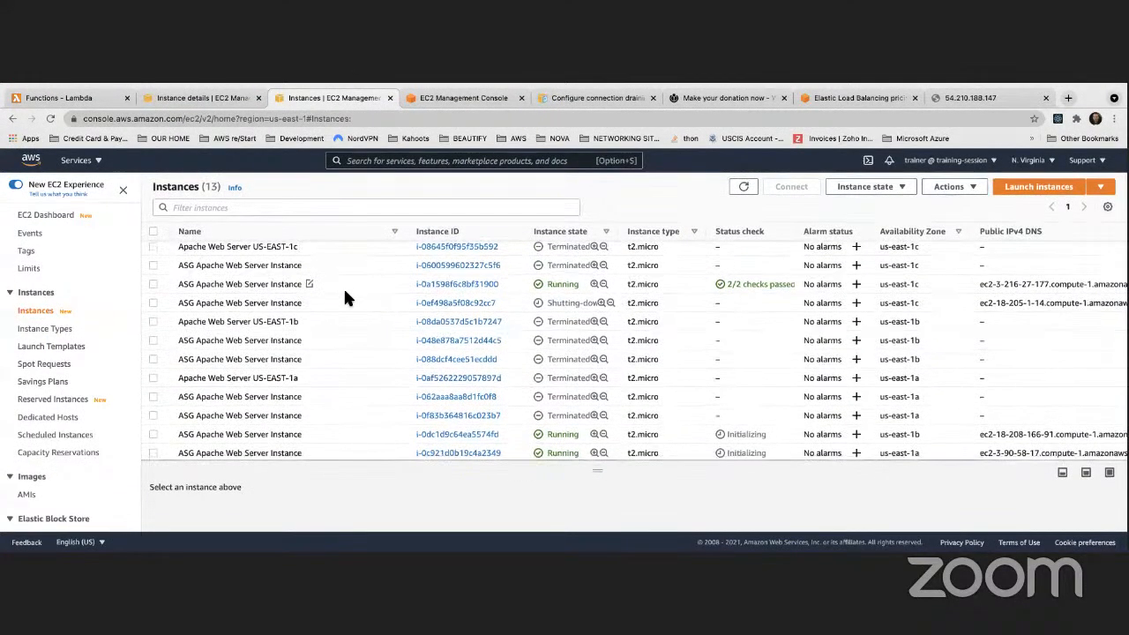
pyautogui.scroll(-1, 352, 296)
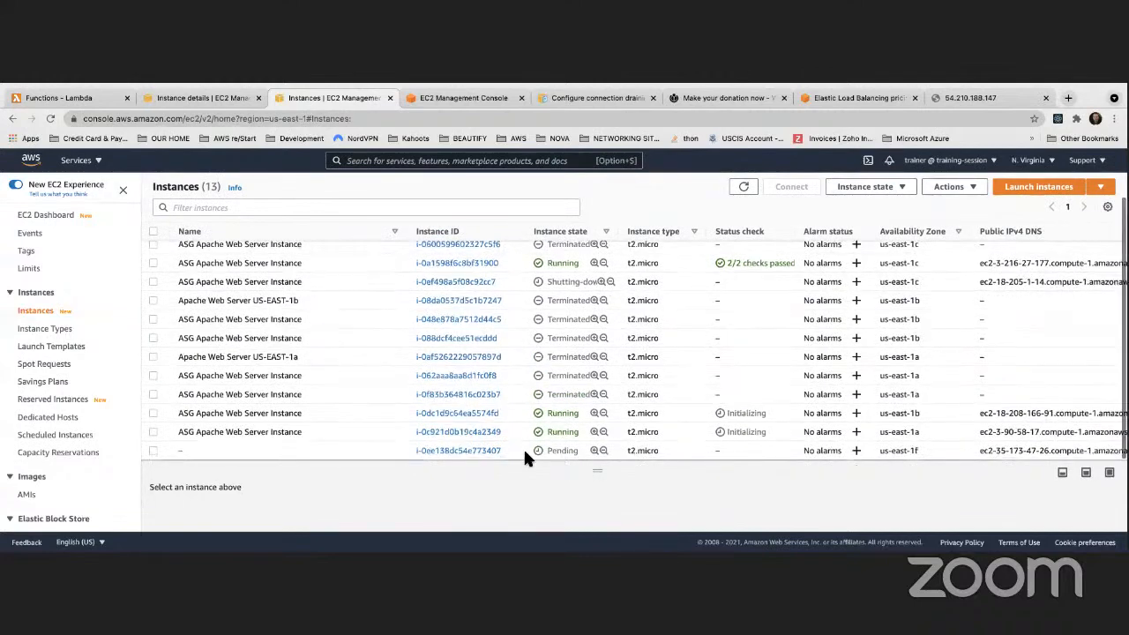
pyautogui.click(752, 191)
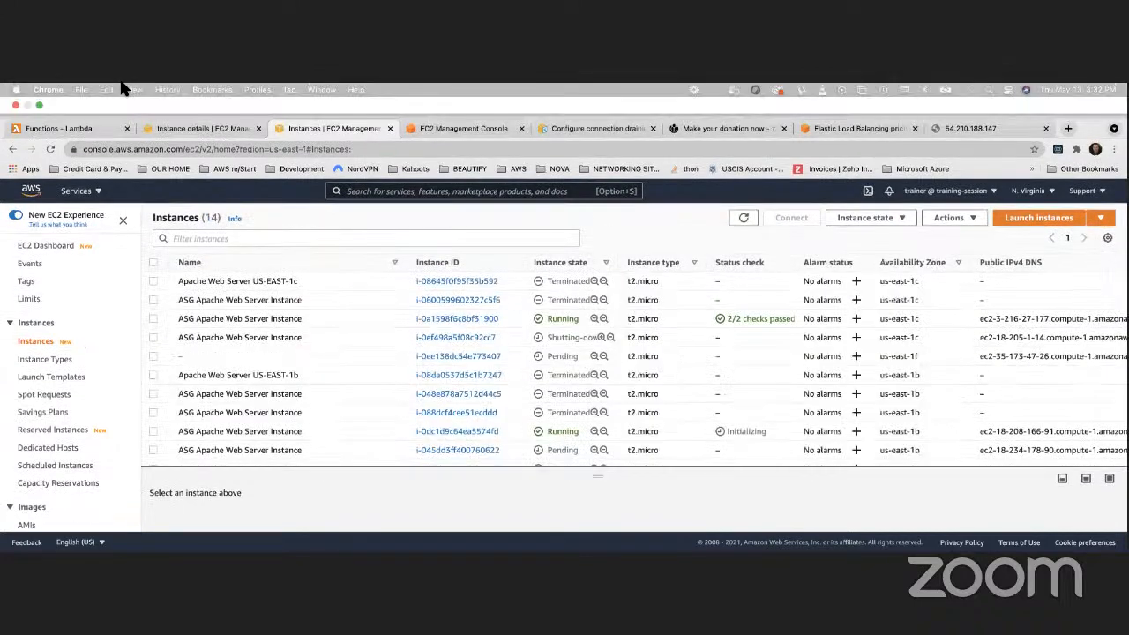
pyautogui.click(133, 89)
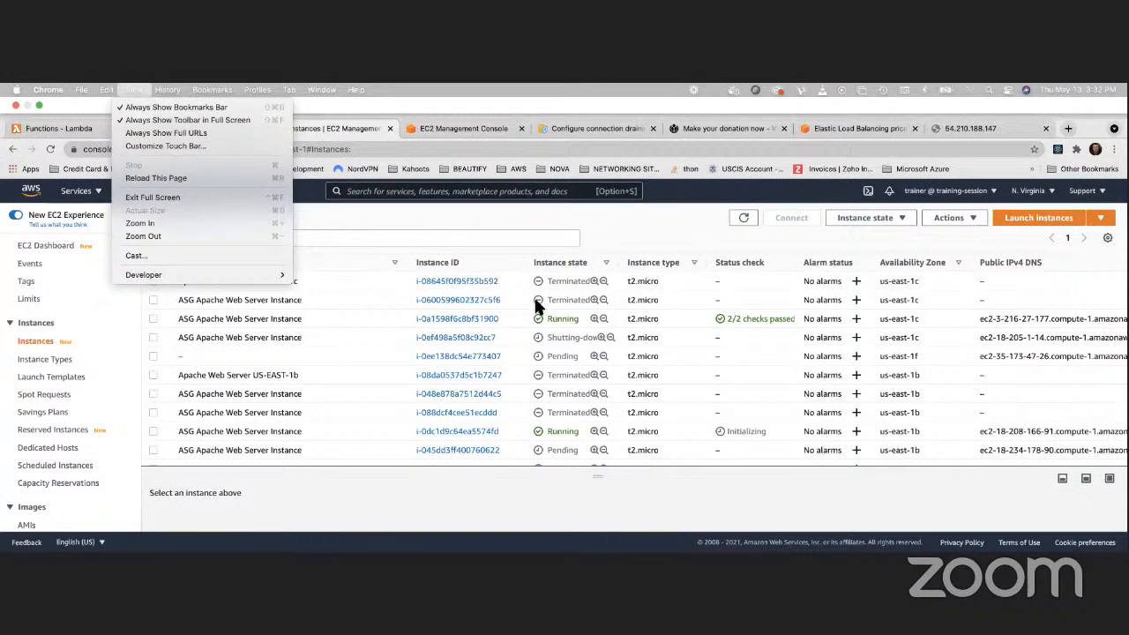
pyautogui.click(407, 223)
# Refresh until the new instance shows, then select its public IPv4 35.173.47.26
pyautogui.scroll(-2, 467, 343)
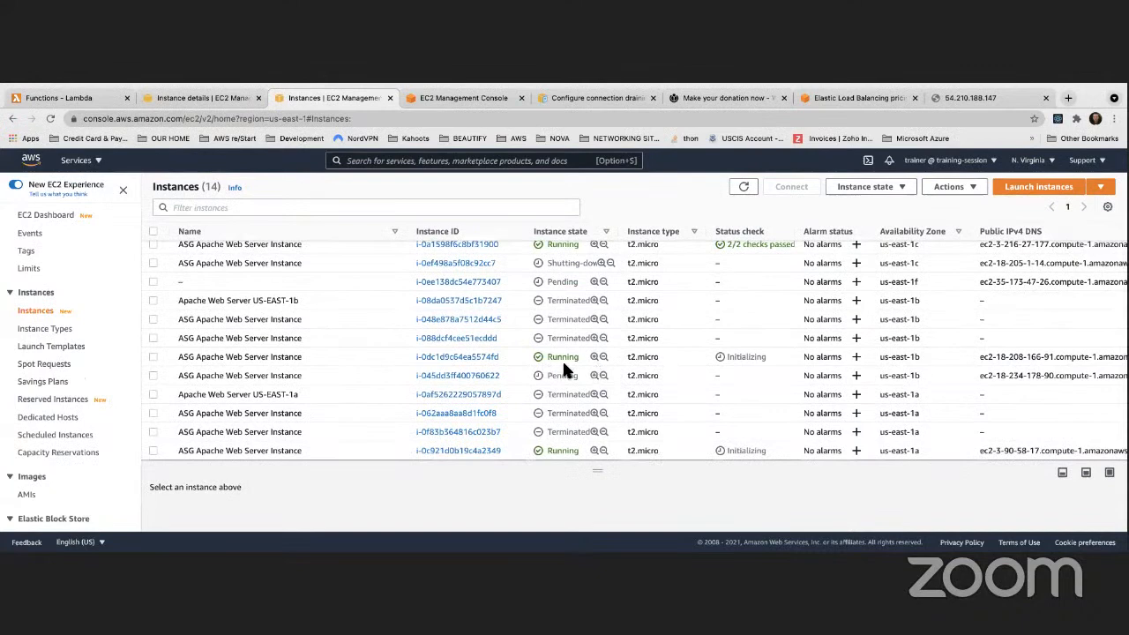
pyautogui.click(746, 187)
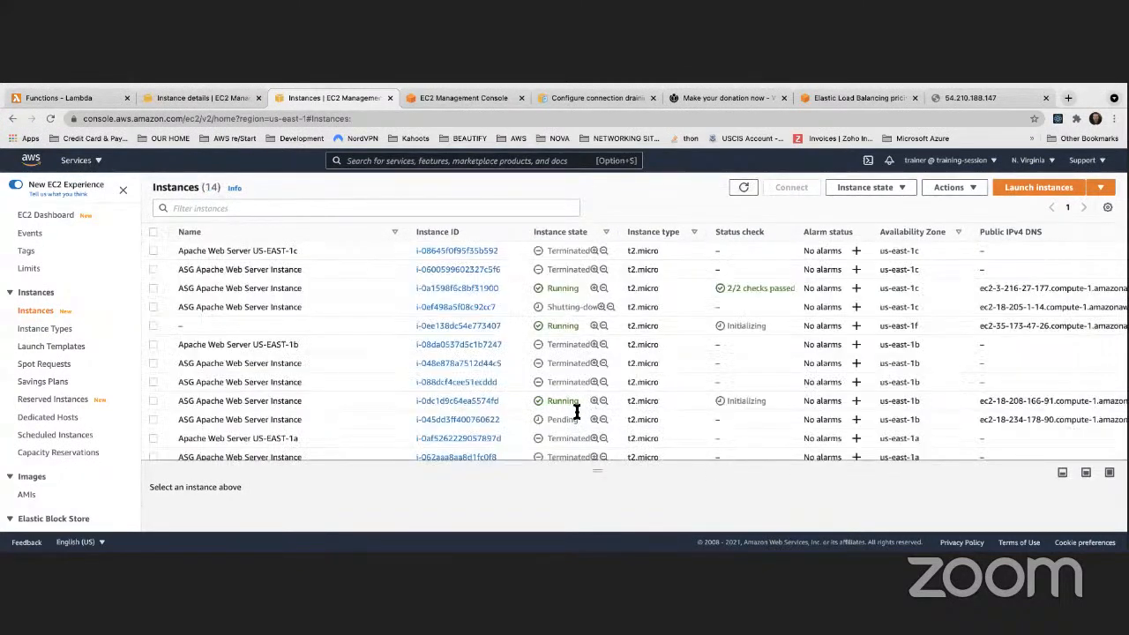
pyautogui.click(741, 187)
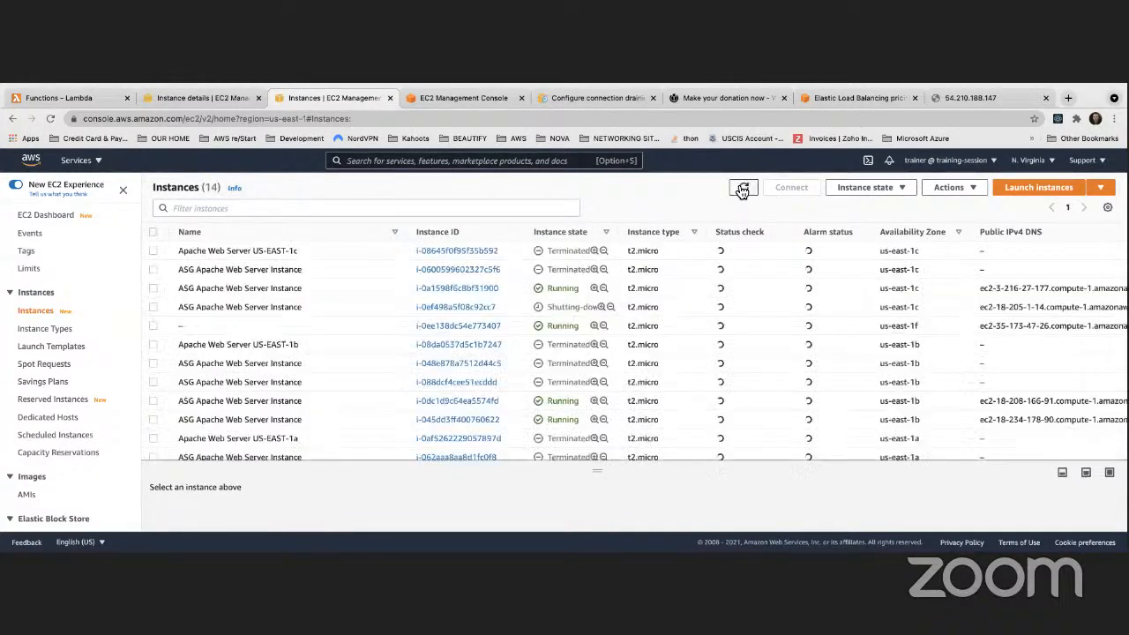
pyautogui.scroll(-1, 347, 376)
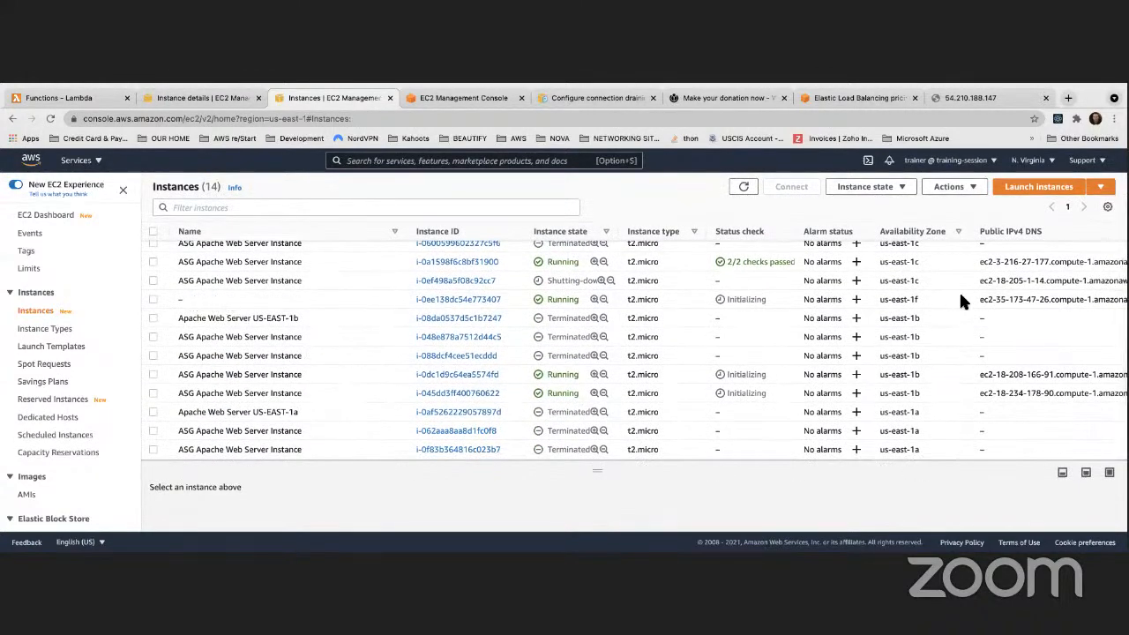
pyautogui.hscroll(3, 962, 301)
pyautogui.moveTo(1080, 299); pyautogui.dragTo(1027, 299)
pyautogui.press('super+c')
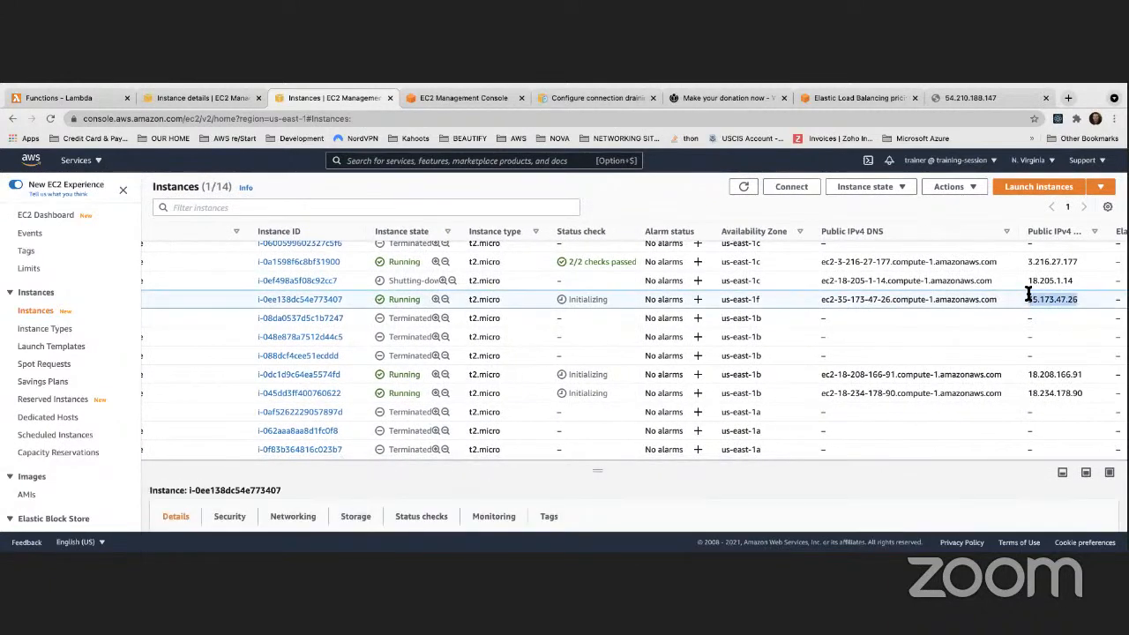
# Load 35.173.47.26 in the browser tab, which refuses to connect
pyautogui.click(1001, 95)
pyautogui.click(511, 119)
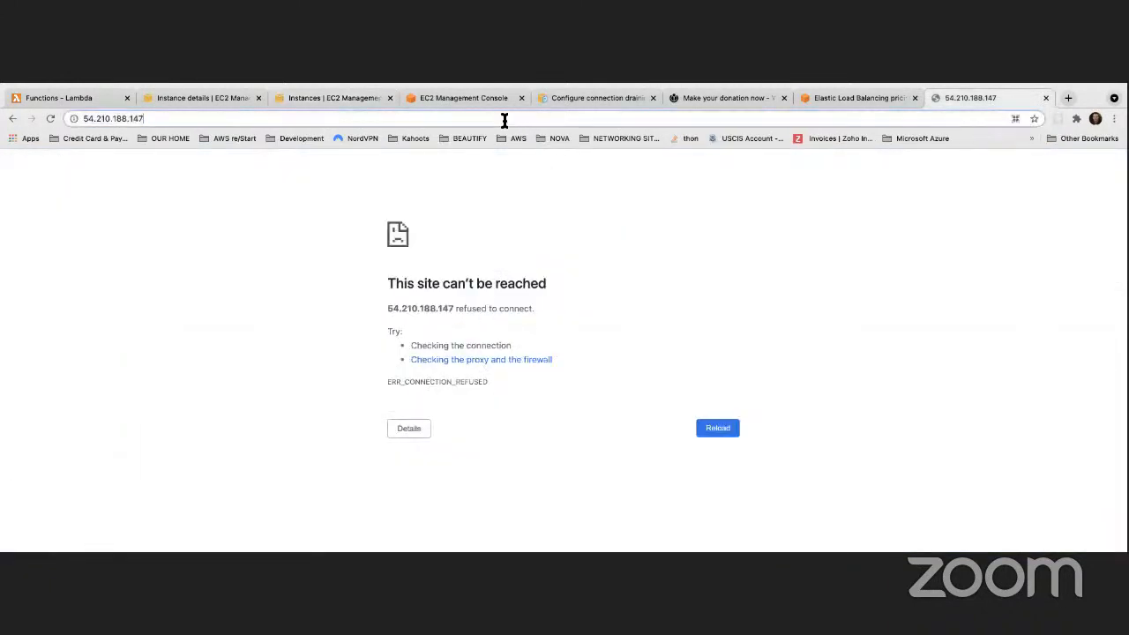
pyautogui.click(51, 118)
pyautogui.click(184, 119)
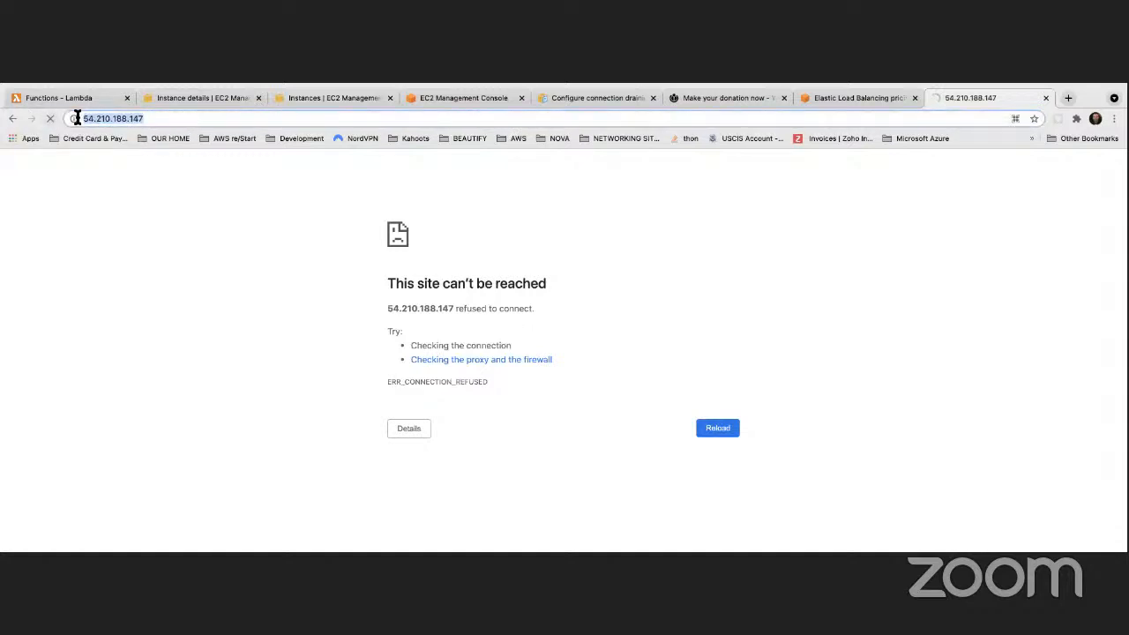
pyautogui.press('super+v')
pyautogui.press('Return')
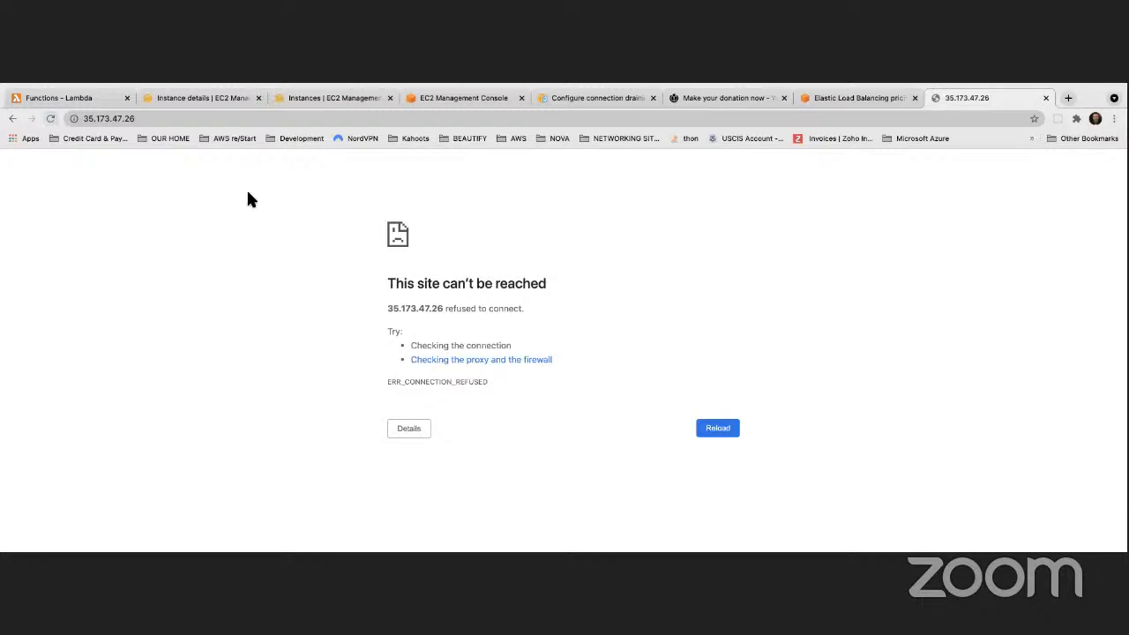
# Return to the EC2 Instances list and select the new instance's public IP
pyautogui.hotkey('ctrl', 'Left')
pyautogui.hotkey('ctrl', 'Right')
pyautogui.hotkey('ctrl', 'Left')
pyautogui.hotkey('ctrl', 'Left')
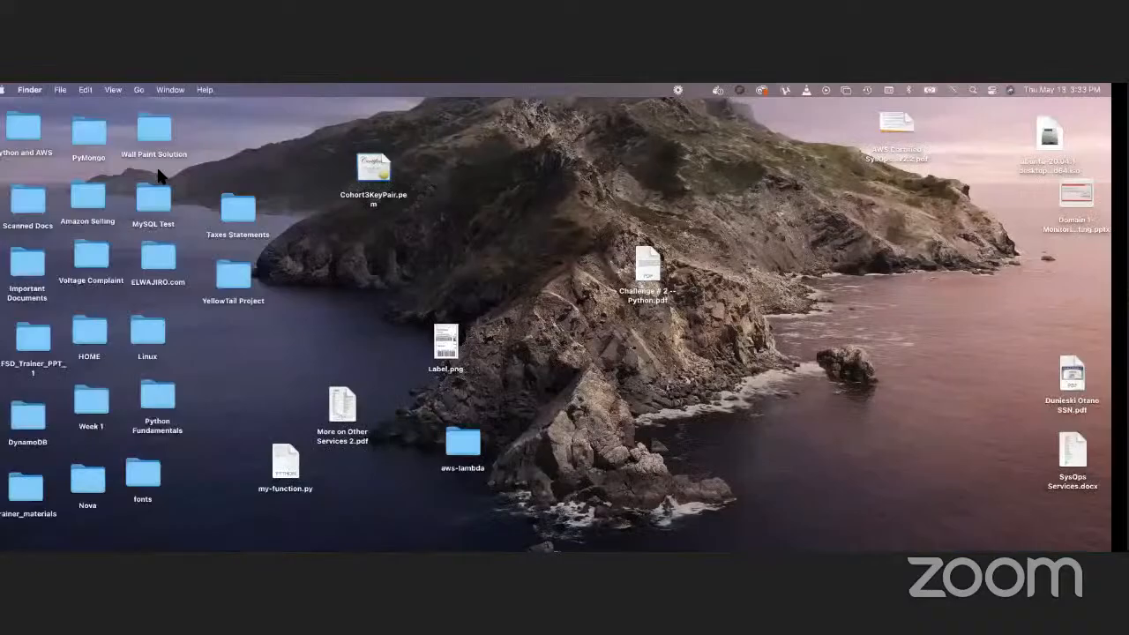
pyautogui.hotkey('ctrl', 'Right')
pyautogui.hotkey('ctrl', 'Right')
pyautogui.hotkey('ctrl', 'Right')
pyautogui.hotkey('ctrl', 'Right')
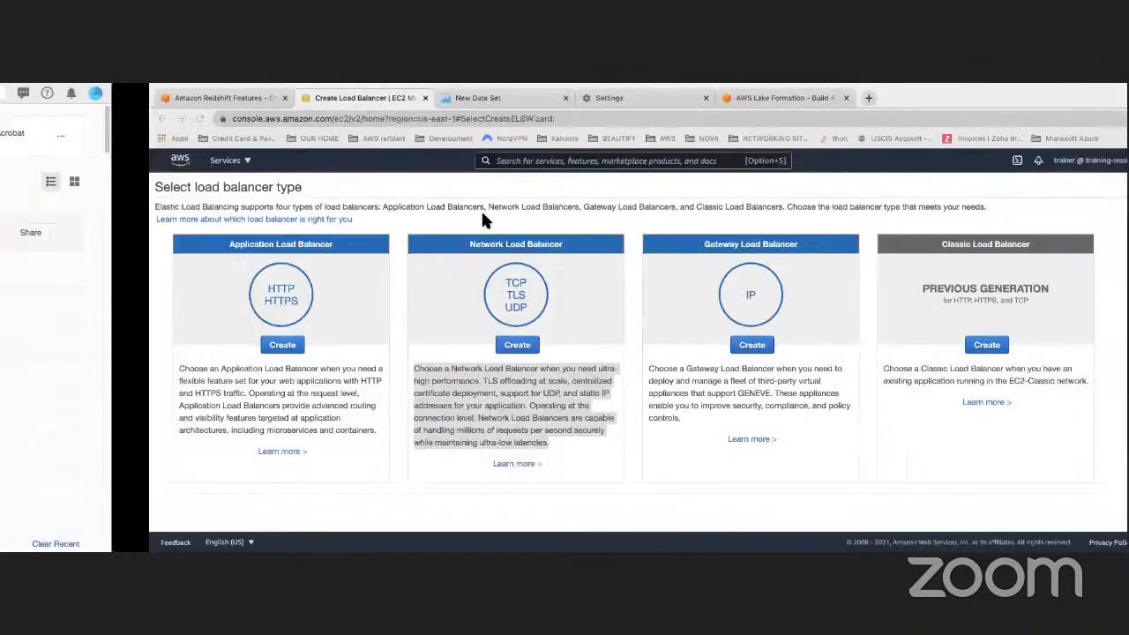
pyautogui.hotkey('ctrl', 'Left')
pyautogui.hotkey('ctrl', 'Left')
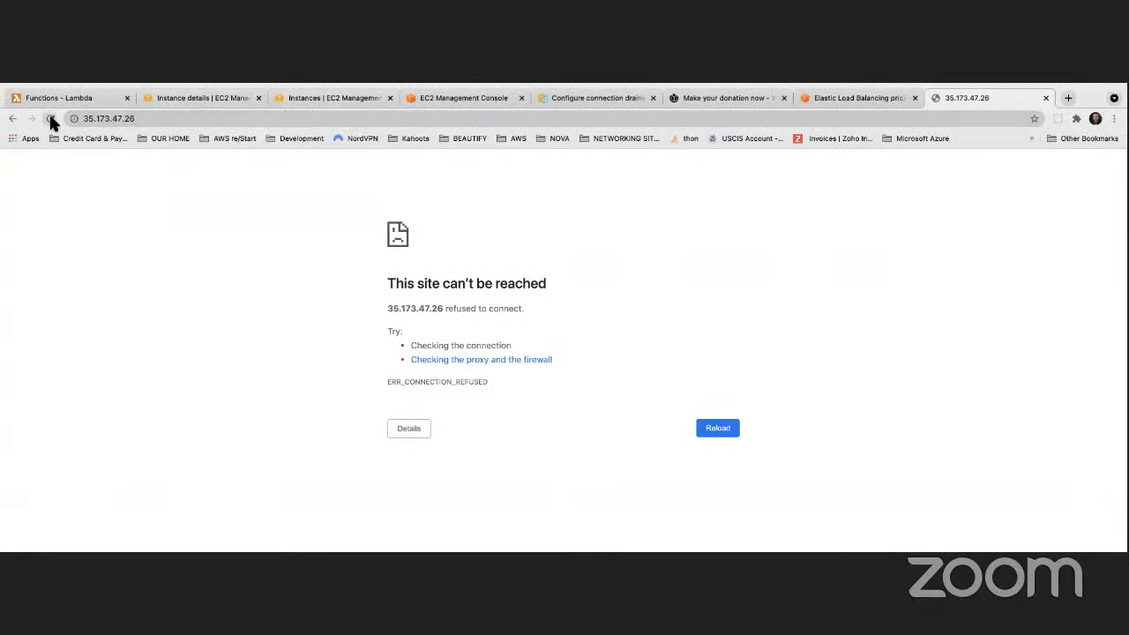
pyautogui.click(313, 98)
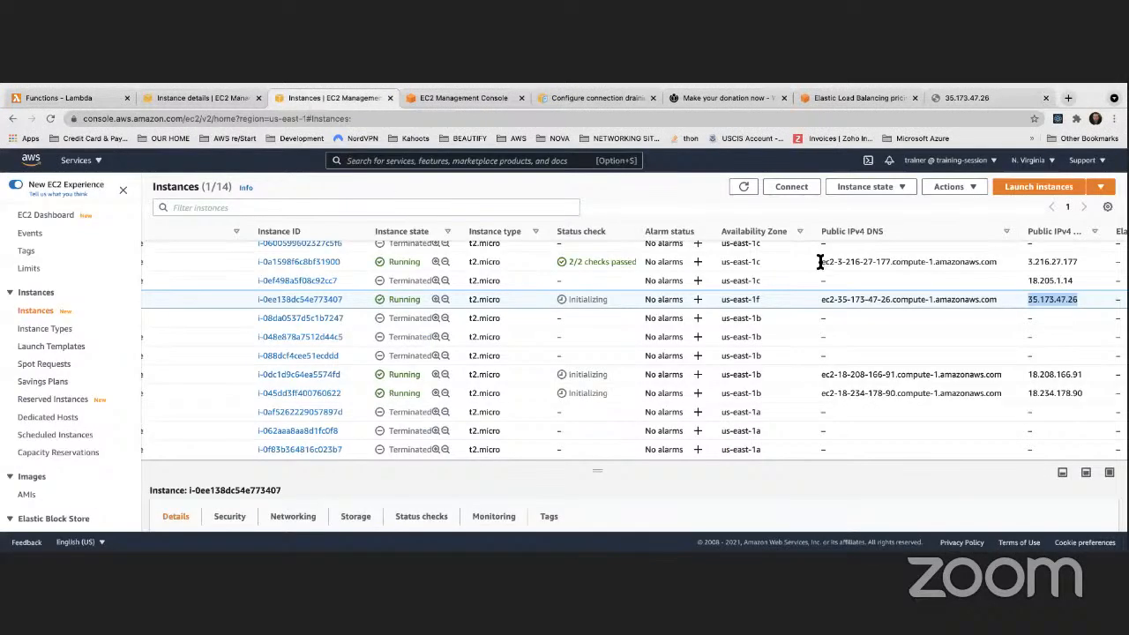
pyautogui.rightClick(1035, 299)
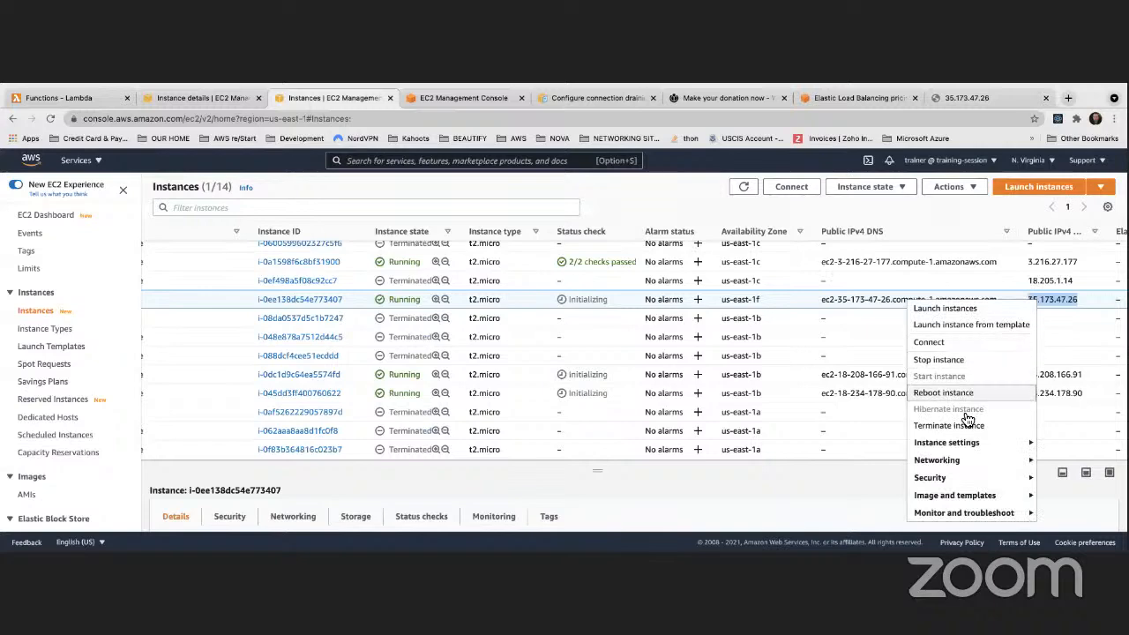
pyautogui.moveTo(1081, 300); pyautogui.dragTo(1029, 302)
pyautogui.press('super+c')
# SSH into the new instance at 35.173.47.26, accept the host, and become root with sudo -i
pyautogui.press('super+Tab')
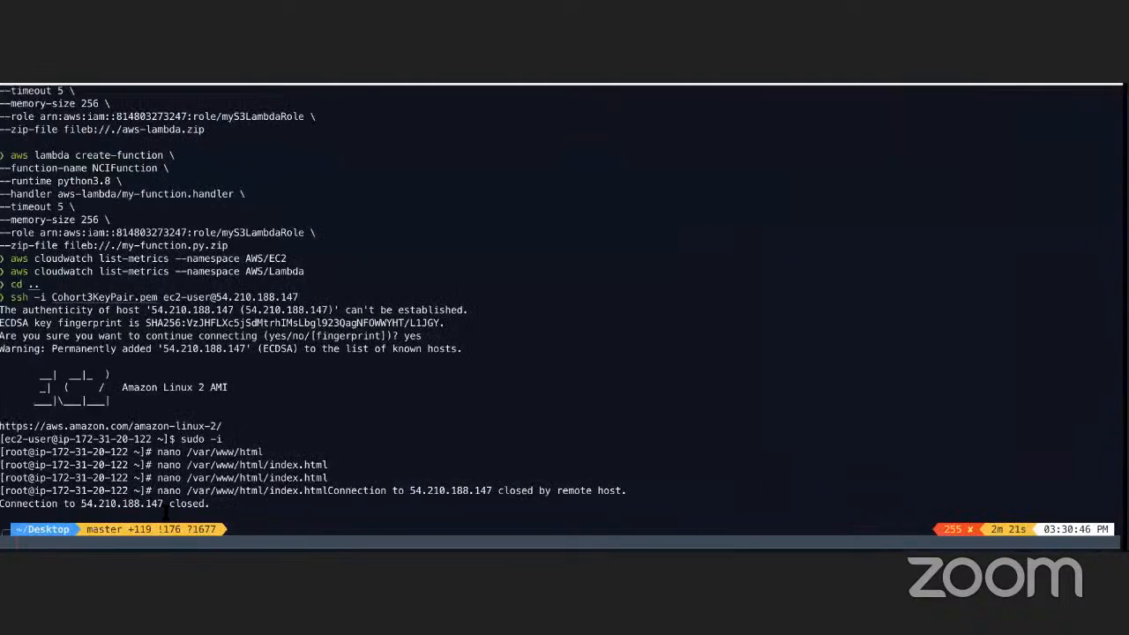
pyautogui.press('Up')
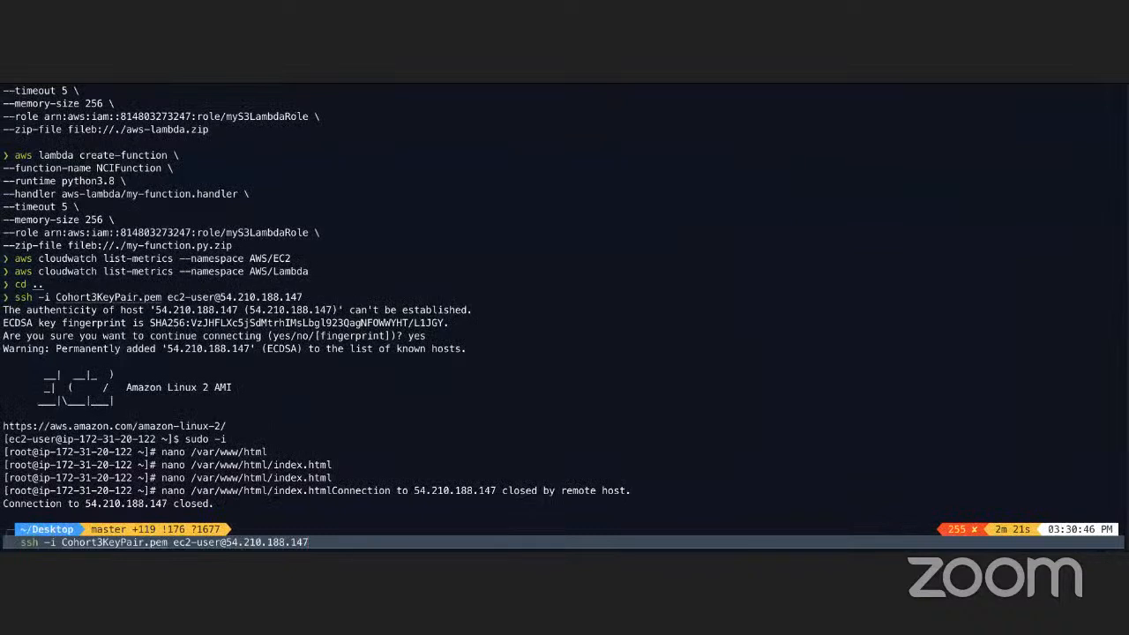
pyautogui.press('BackSpace')
pyautogui.press('BackSpace')
pyautogui.press('BackSpace')
pyautogui.press('BackSpace')
pyautogui.press('BackSpace')
pyautogui.press('BackSpace')
pyautogui.press('BackSpace')
pyautogui.press('BackSpace')
pyautogui.press('BackSpace')
pyautogui.press('BackSpace')
pyautogui.press('BackSpace')
pyautogui.press('super+v')
pyautogui.press('Return')
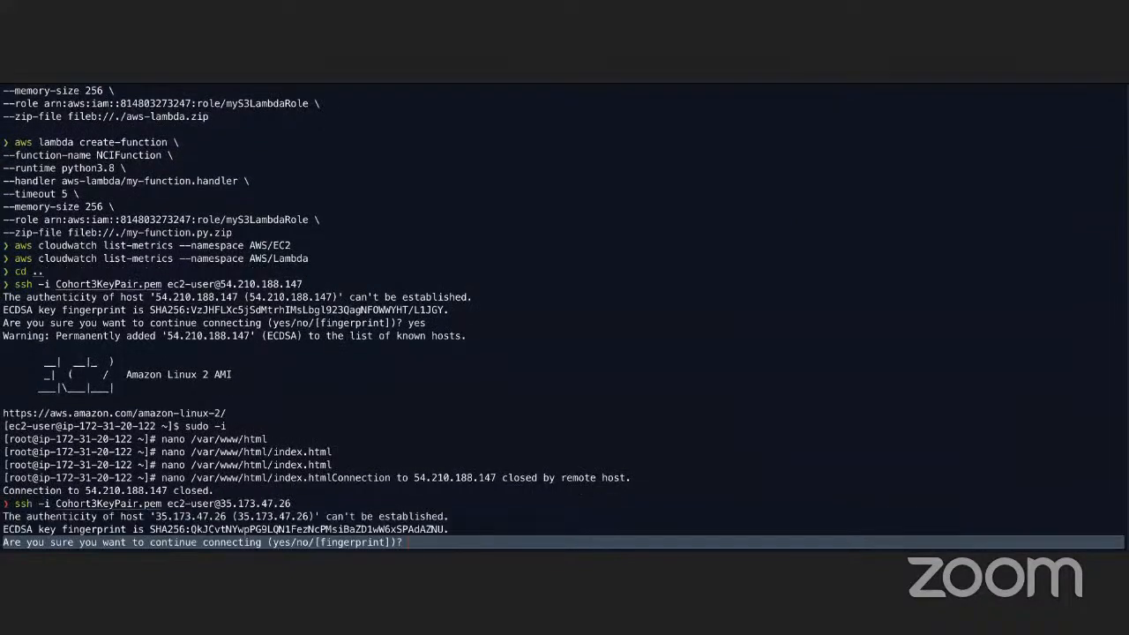
pyautogui.write('yes')
pyautogui.press('Return')
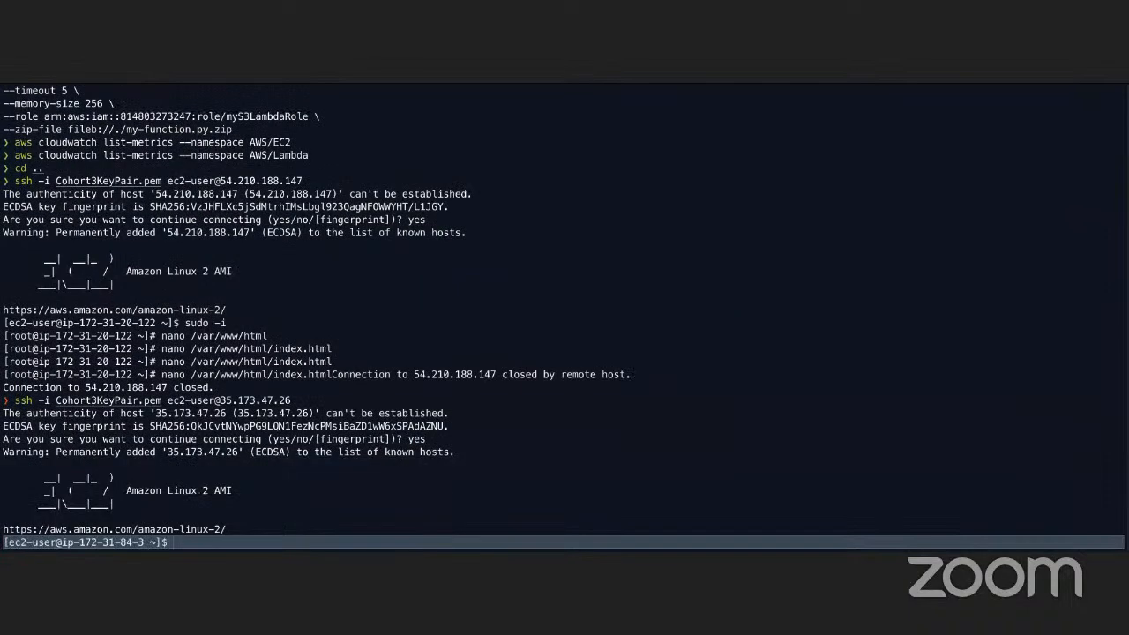
pyautogui.write('sudo -i')
pyautogui.press('Return')
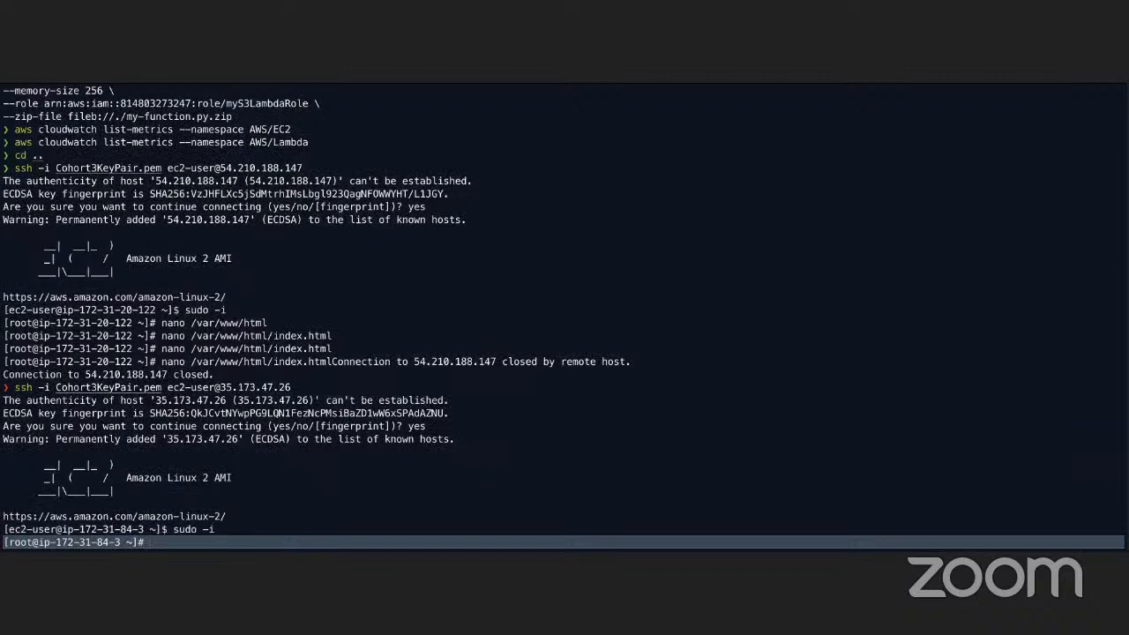
# Go to /var, try cd /www and cd www, then list /var's contents
pyautogui.write('cd /var')
pyautogui.press('Return')
pyautogui.write('cd')
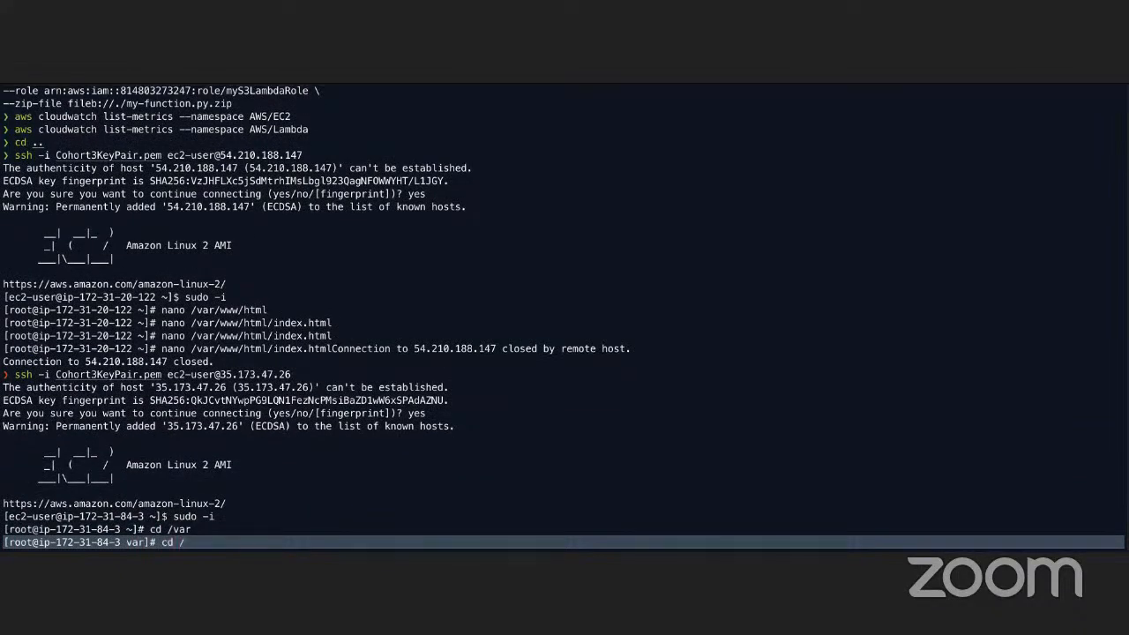
pyautogui.write(' /wwww')
pyautogui.press('Return')
pyautogui.press('Up')
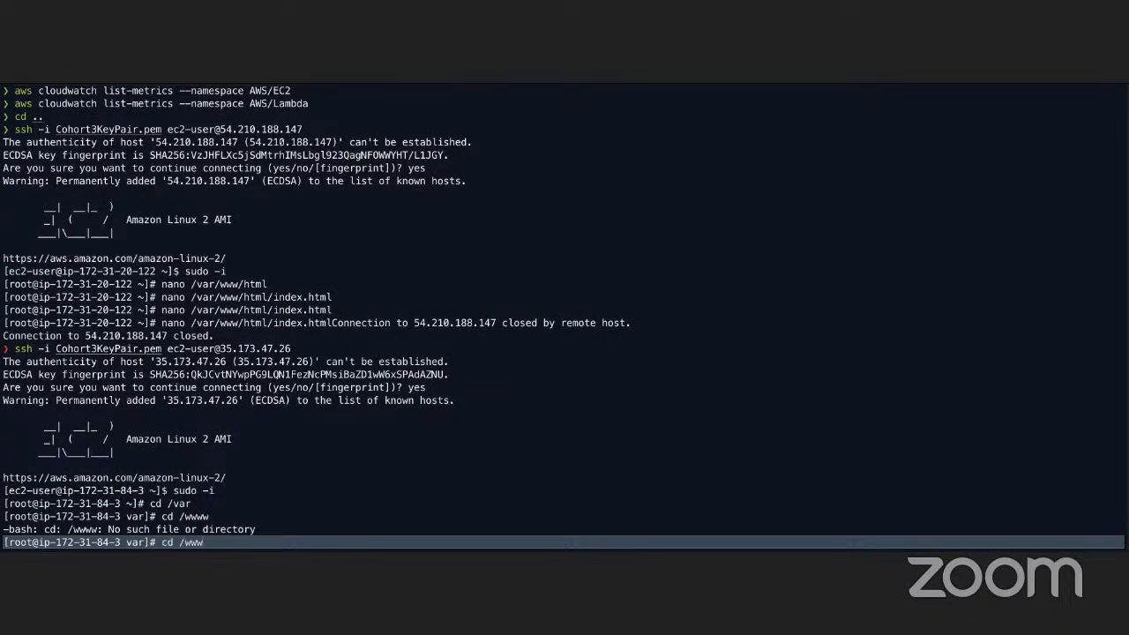
pyautogui.press('Return')
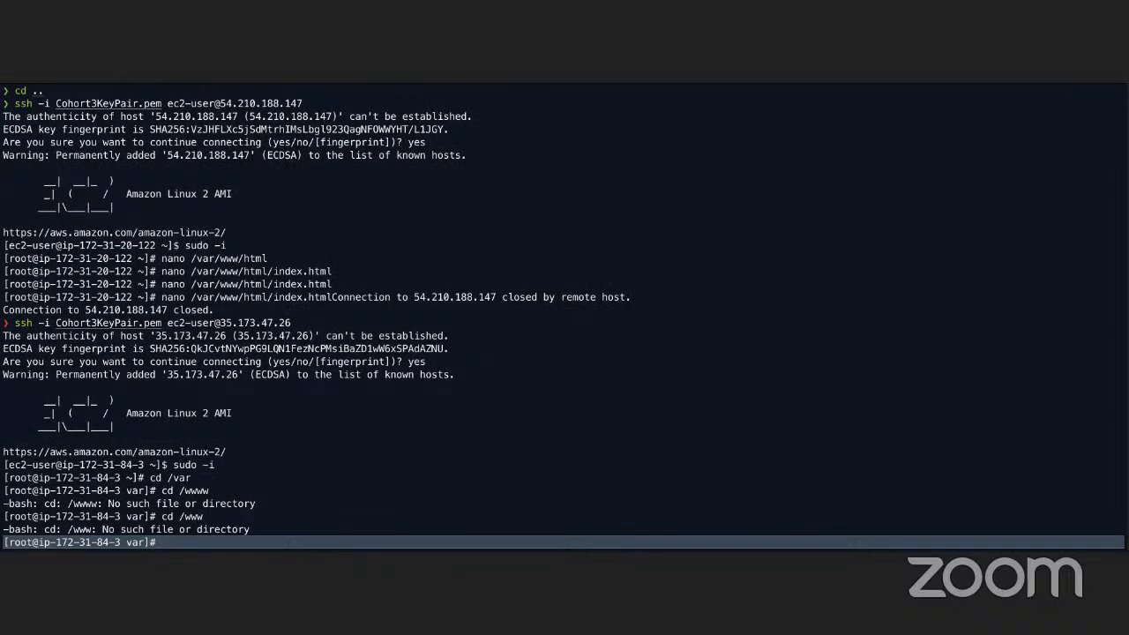
pyautogui.write('cd www')
pyautogui.press('Return')
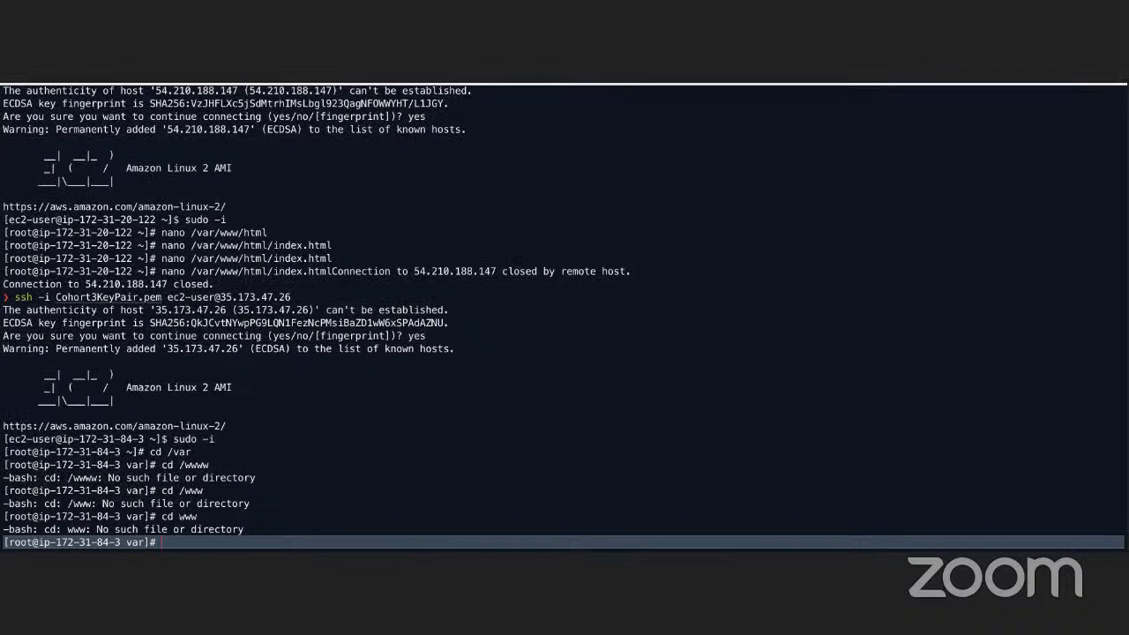
pyautogui.write('ls')
pyautogui.press('Return')
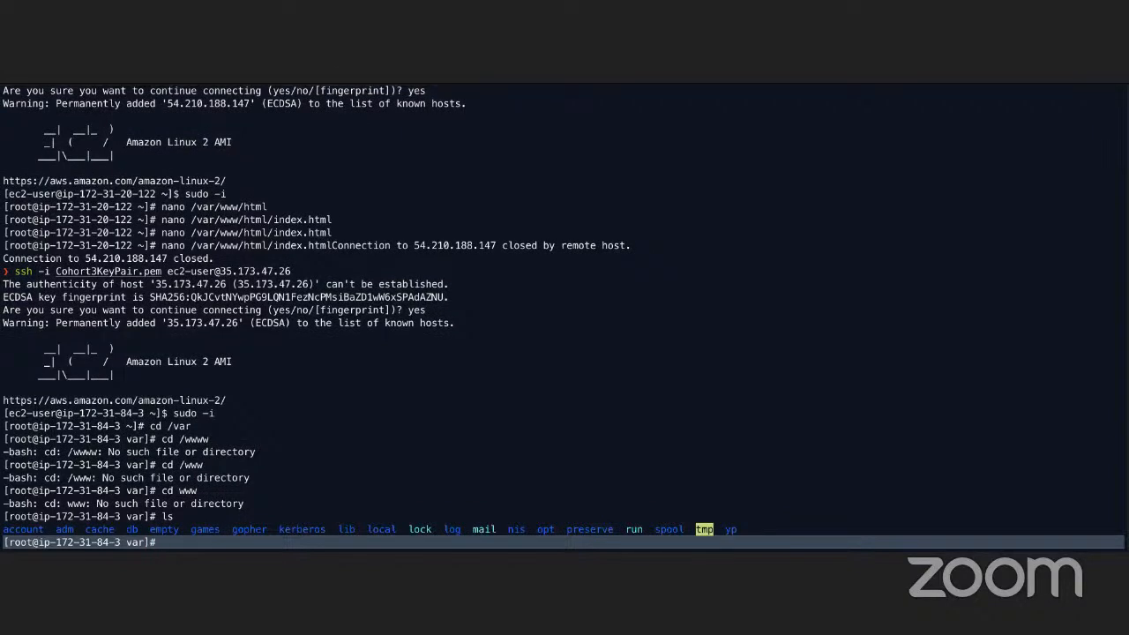
# Switch spaces back to Chrome's EC2 Instances page
pyautogui.hotkey('ctrl', 'Left')
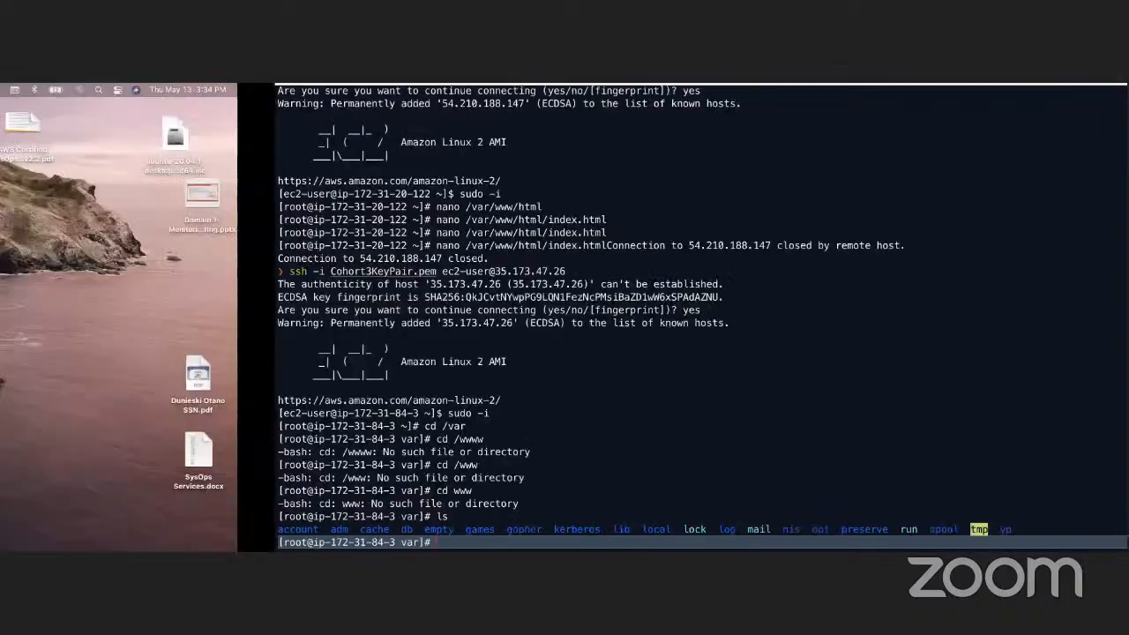
pyautogui.hotkey('ctrl', 'Right')
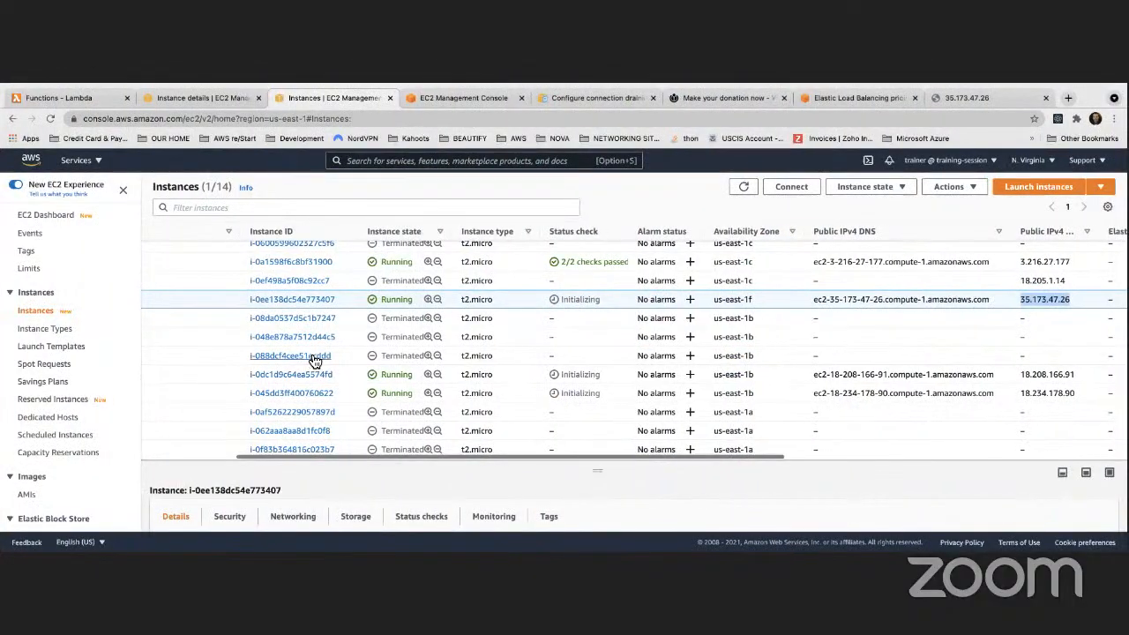
pyautogui.hotkey('ctrl', 'Left')
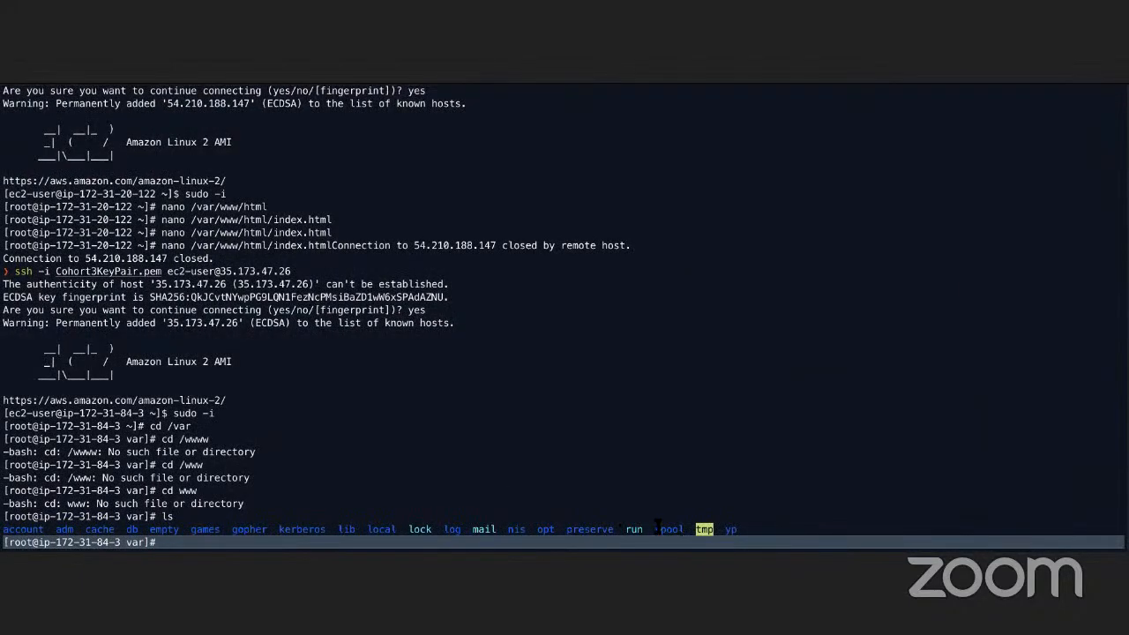
pyautogui.hotkey('ctrl', 'Right')
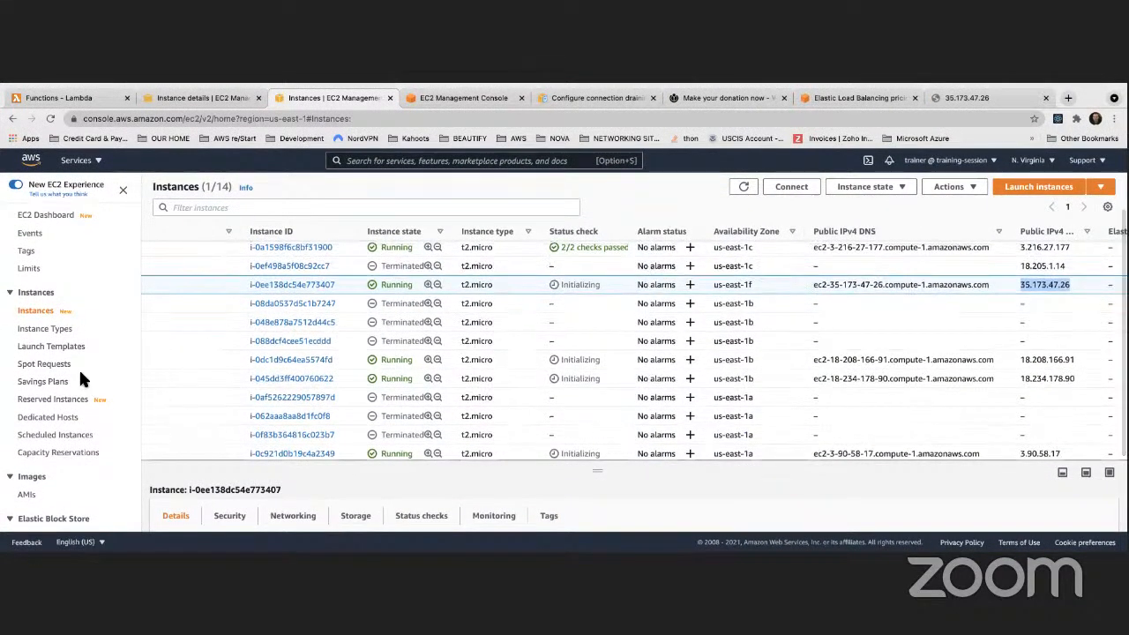
# Terminate instance i-0ee138dc54e773407 and start a new instance launch
pyautogui.scroll(-2, 84, 370)
pyautogui.scroll(-2, 92, 370)
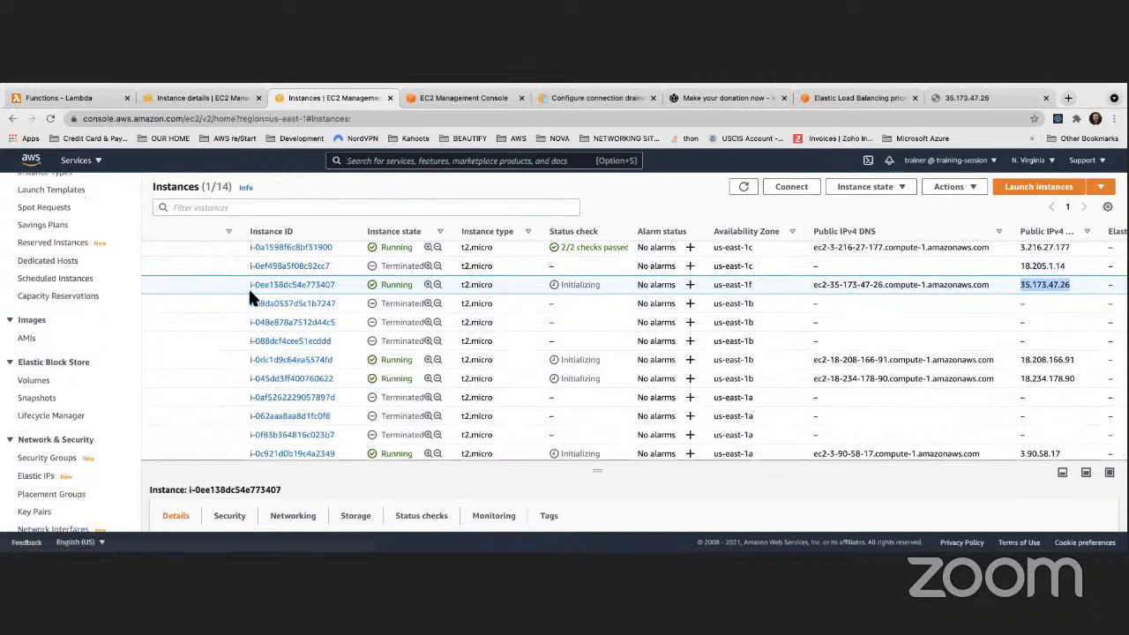
pyautogui.hscroll(-4, 251, 290)
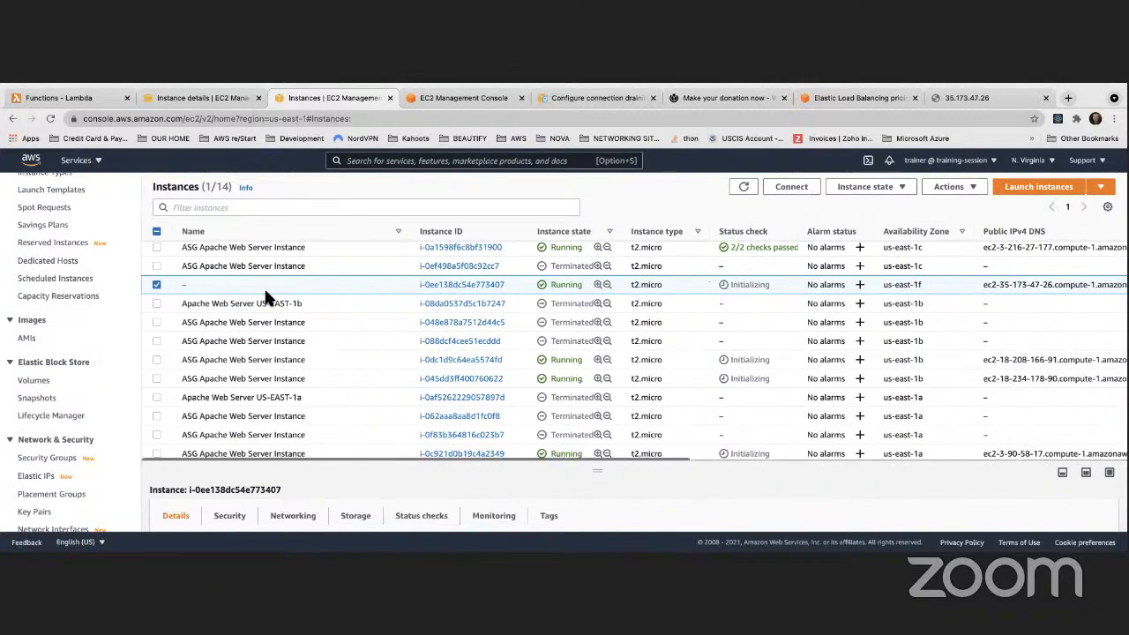
pyautogui.click(960, 190)
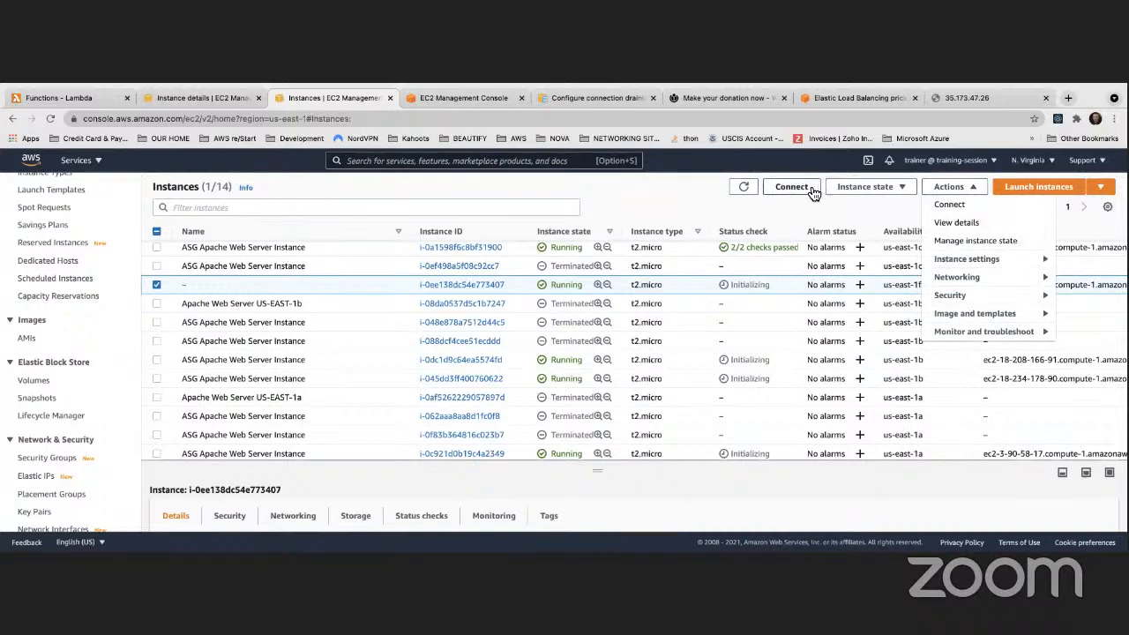
pyautogui.click(900, 190)
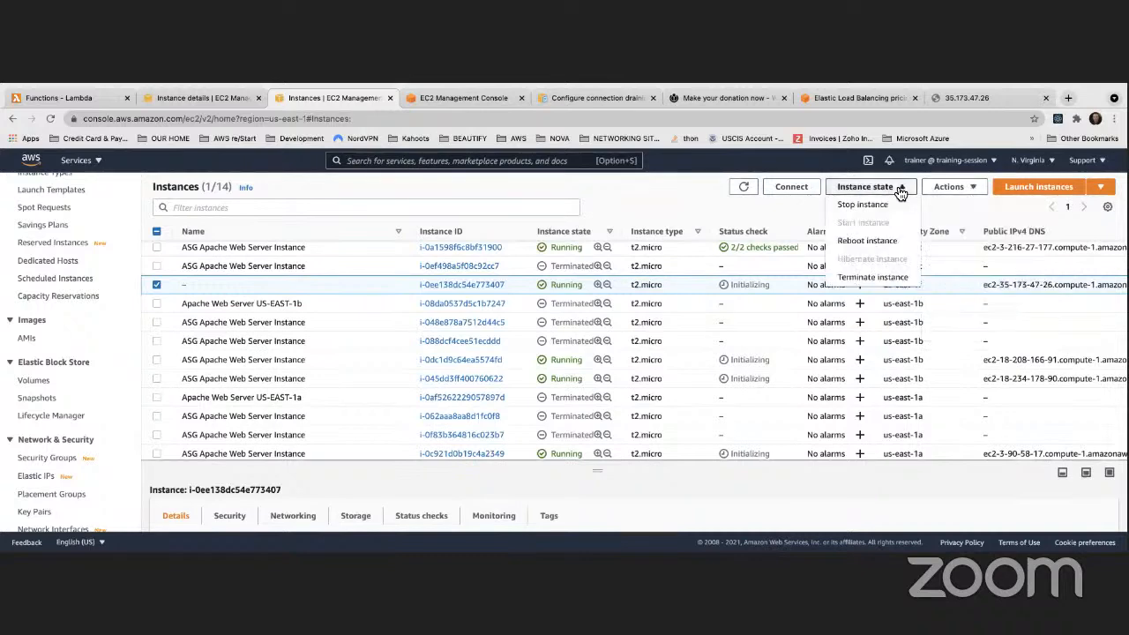
pyautogui.click(878, 279)
pyautogui.click(781, 423)
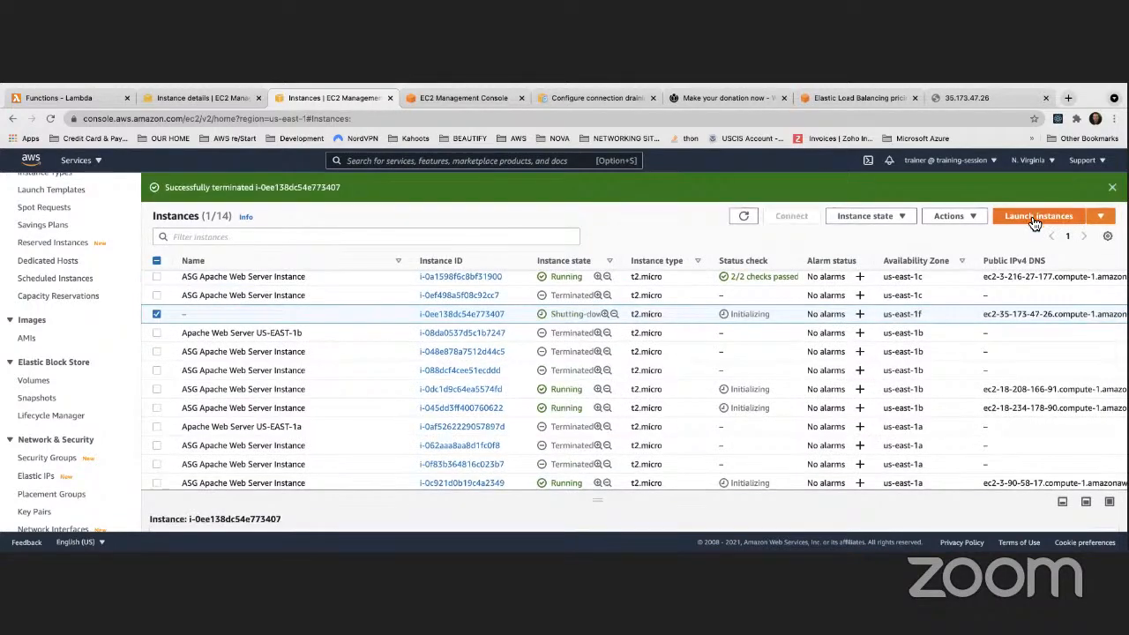
pyautogui.click(1032, 217)
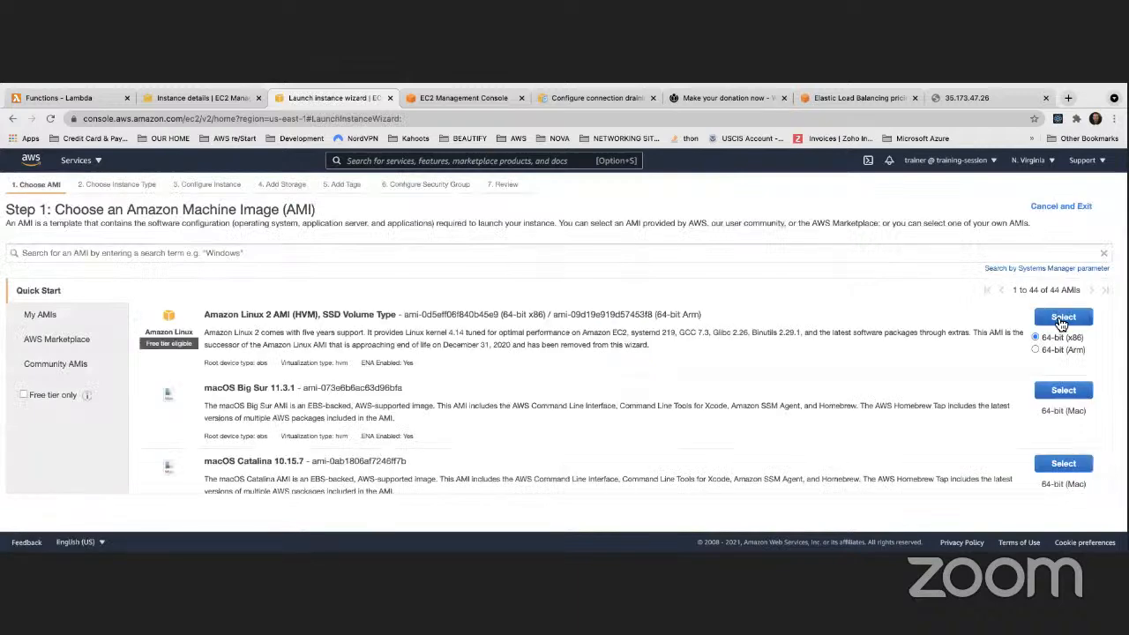
# Pick Amazon Linux 2 on t2.micro in the us-east-1f default subnet, public IP auto-assign kept
pyautogui.click(1054, 319)
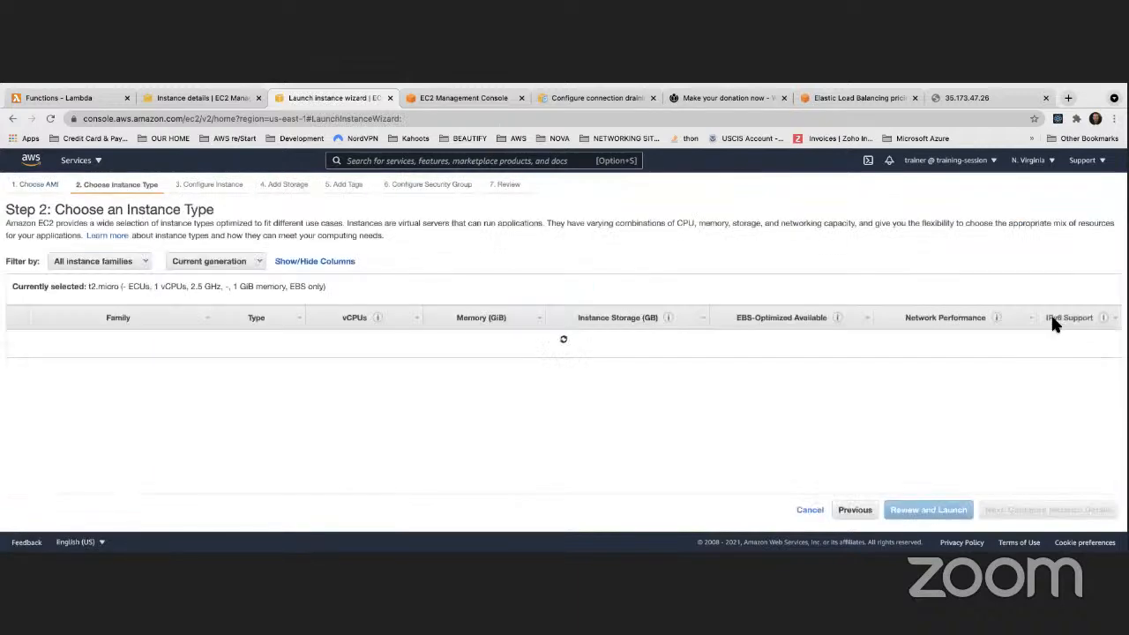
pyautogui.click(1024, 515)
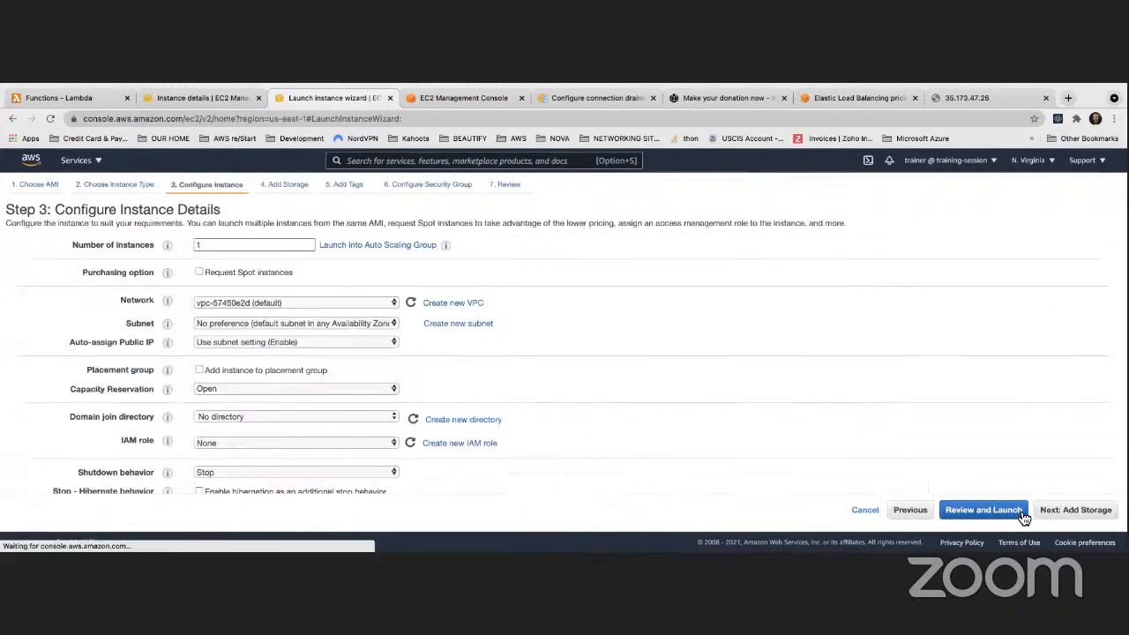
pyautogui.click(249, 323)
pyautogui.click(247, 336)
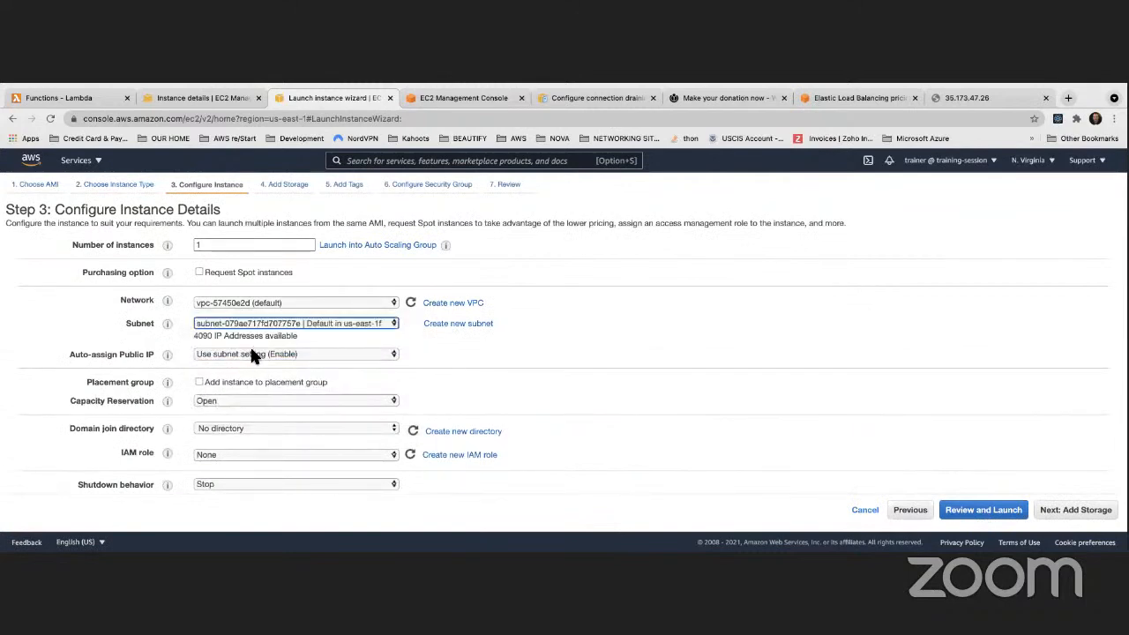
pyautogui.click(249, 353)
pyautogui.click(252, 367)
pyautogui.scroll(-10, 318, 369)
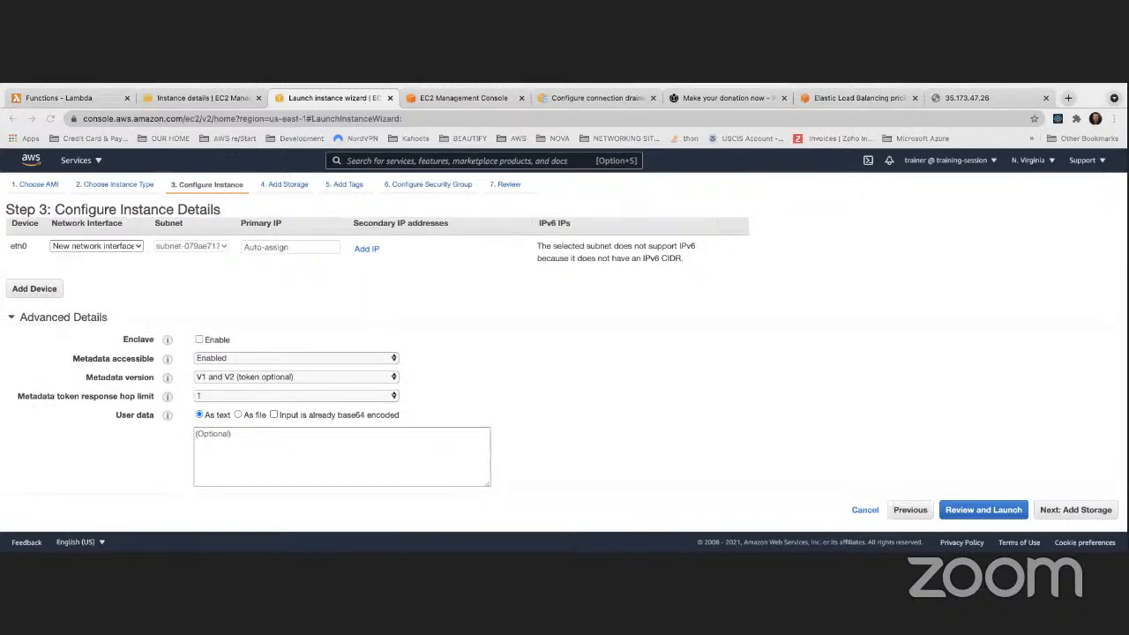
pyautogui.click(275, 445)
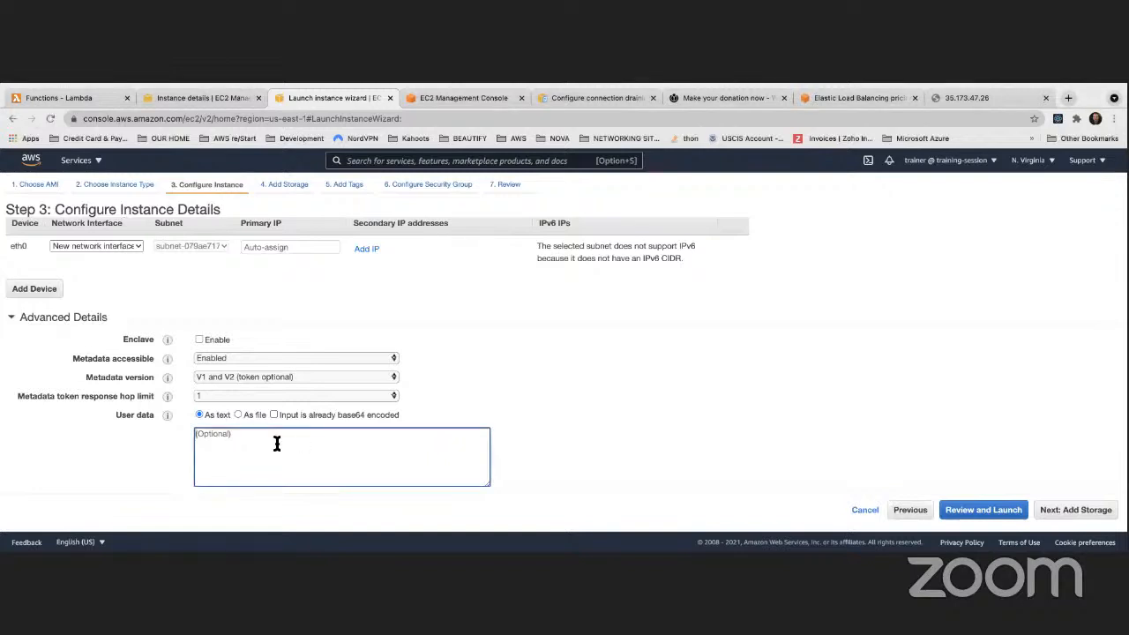
pyautogui.write('yum -y update yum -y install httpd systemctl start httpd systemctl enable httpd echo "<html><h1>Instance launch in US-EAST-1a AZ</h1></html>" > /var/www/html/index.html')
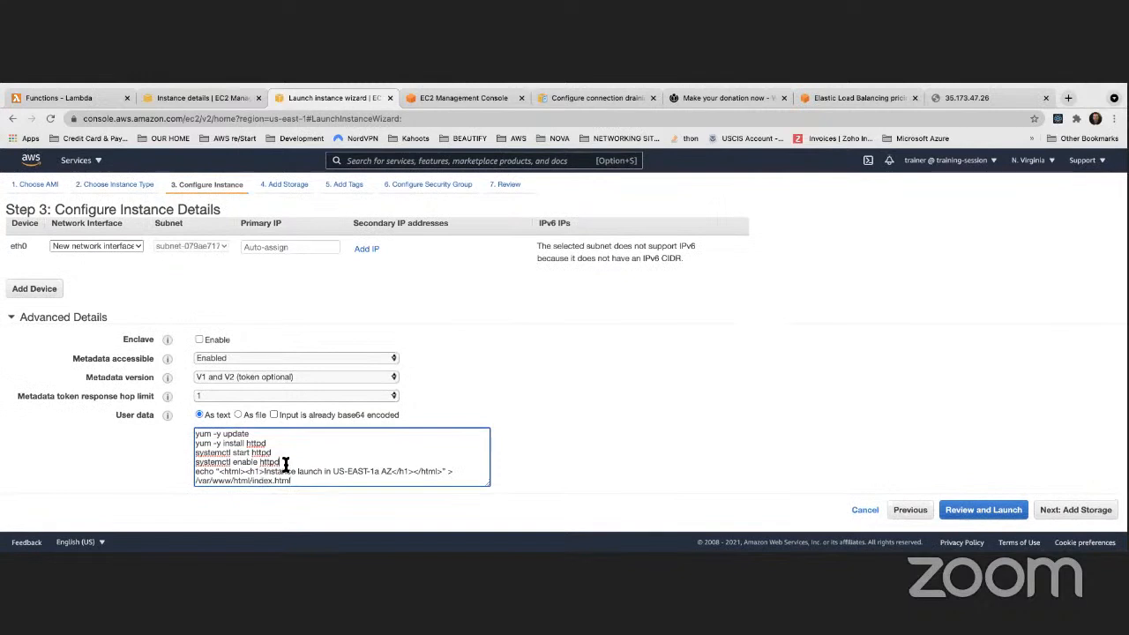
pyautogui.press('Return')
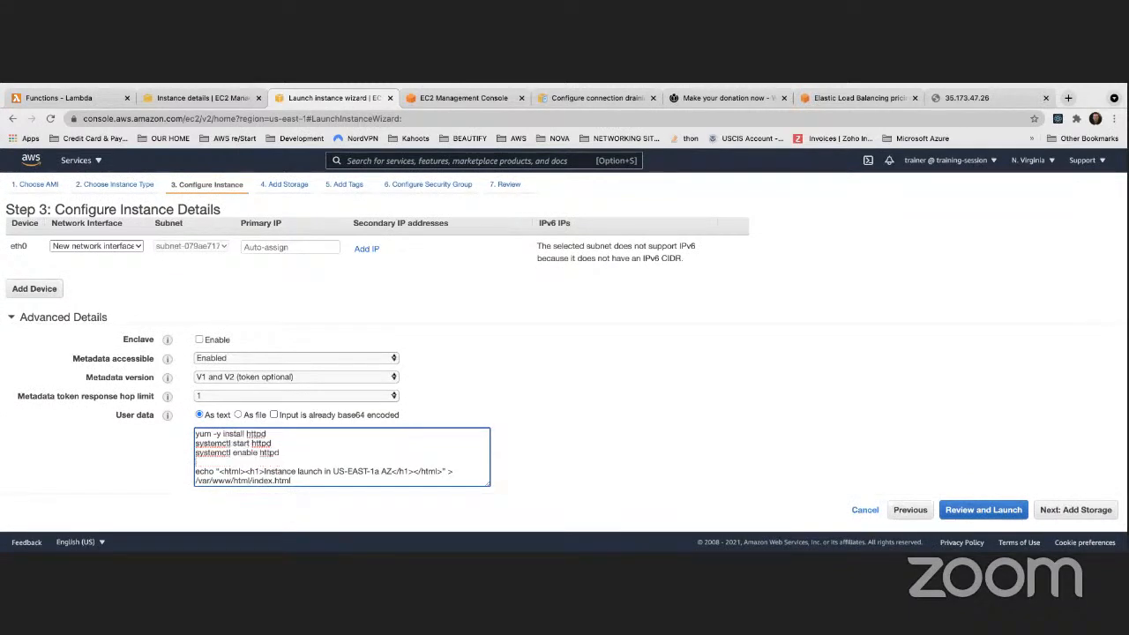
pyautogui.write('host=$(curl')
pyautogui.press('super+Tab')
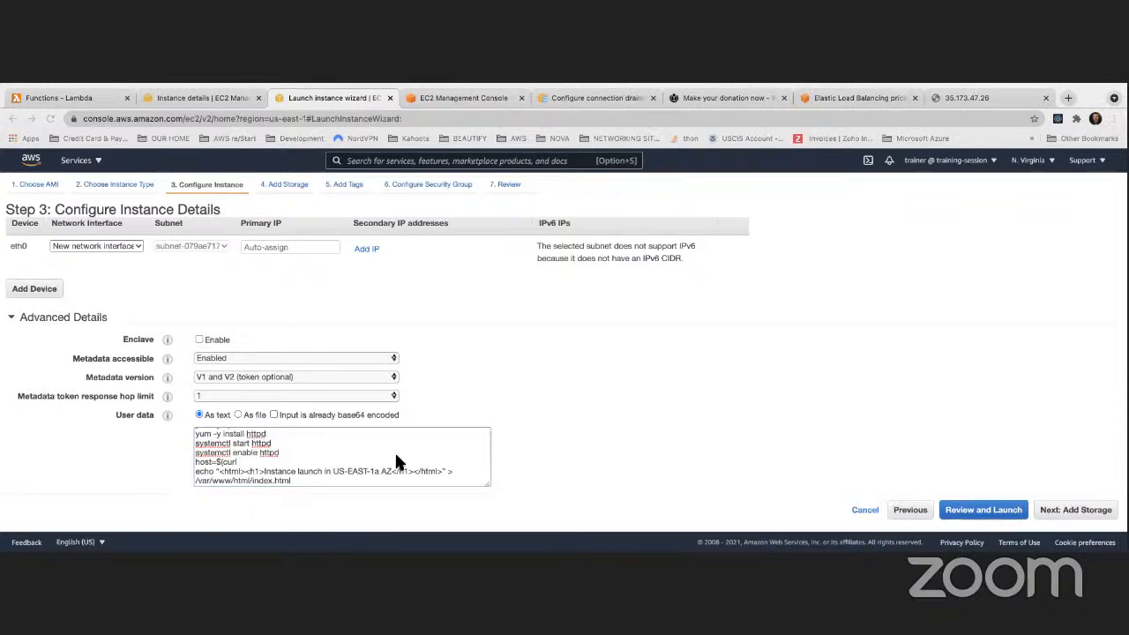
pyautogui.click(256, 463)
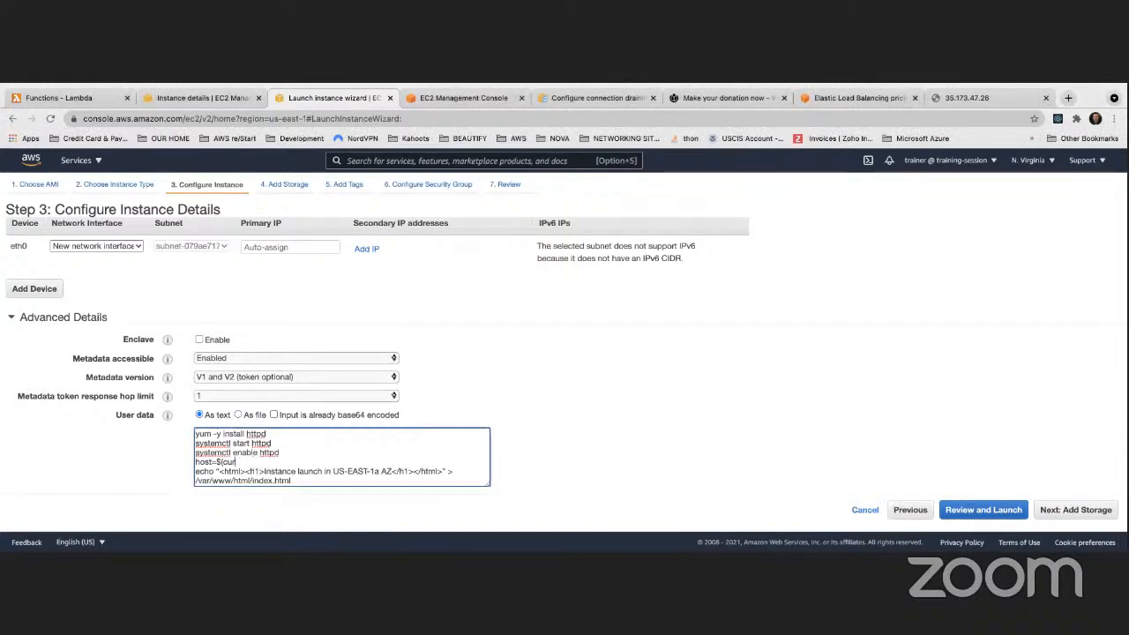
pyautogui.write('$(curl http://169.254.169.254/latest/meta-data/hostname)')
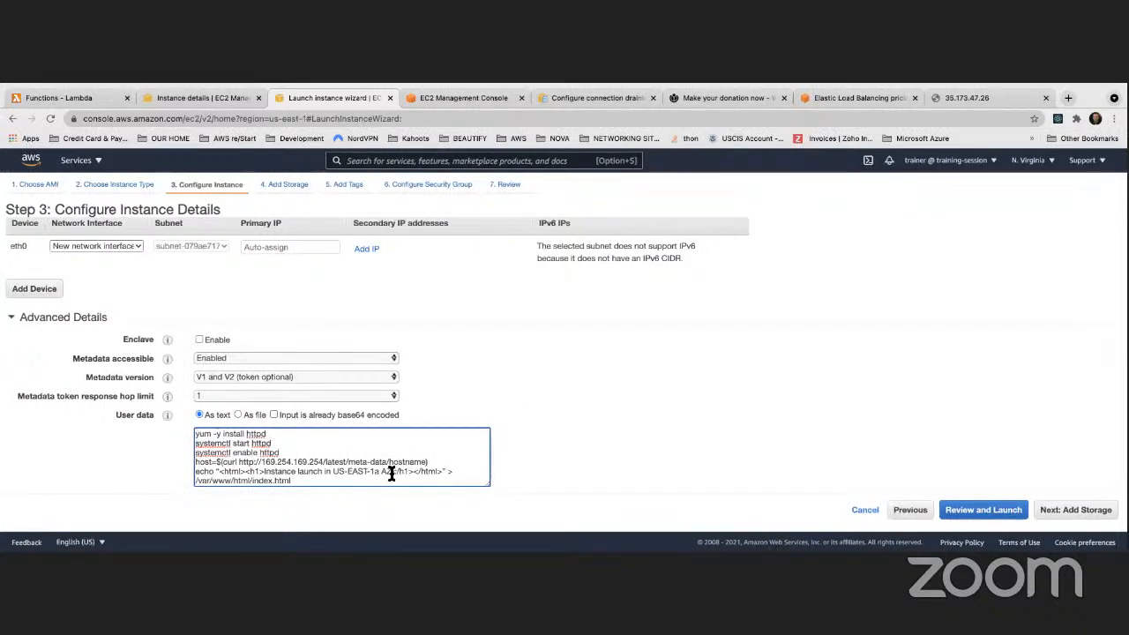
# Change the echo text to 'Instance launched with host $host' and fix its closing quote
pyautogui.moveTo(390, 473); pyautogui.dragTo(321, 474)
pyautogui.write('with host $host')
pyautogui.click(578, 455)
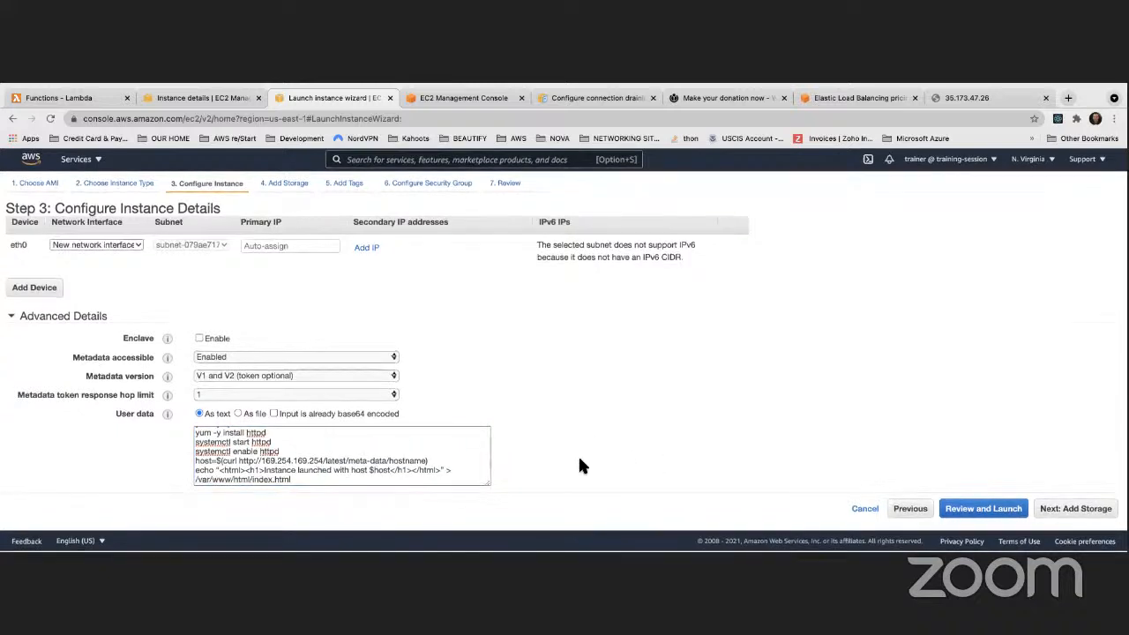
pyautogui.click(221, 473)
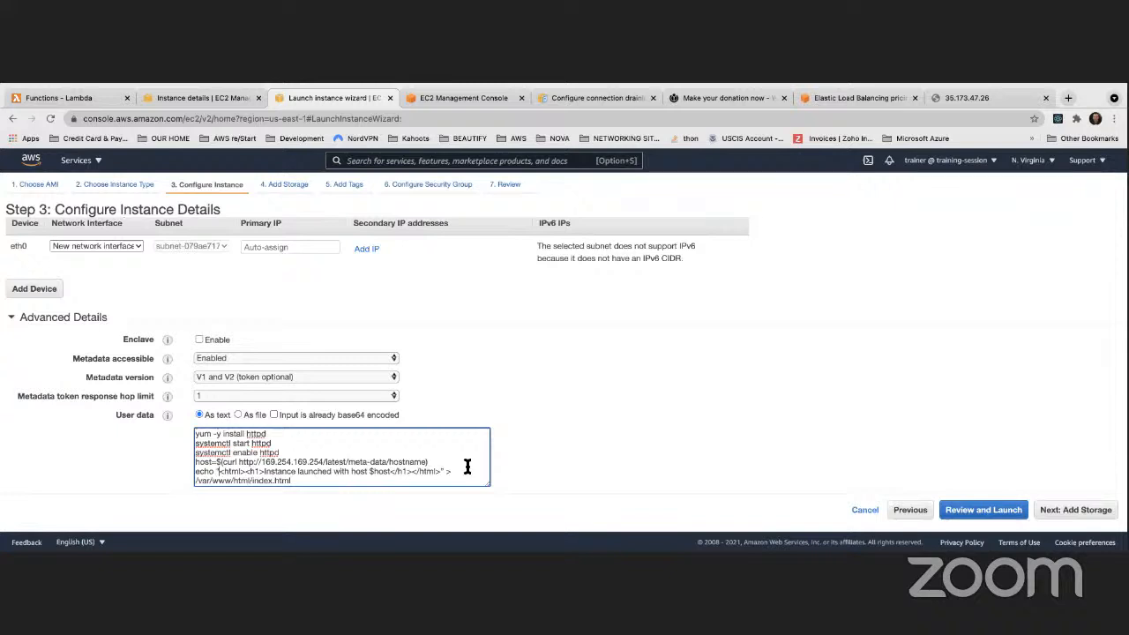
pyautogui.click(443, 472)
pyautogui.press('BackSpace')
pyautogui.write('"')
pyautogui.scroll(2, 345, 456)
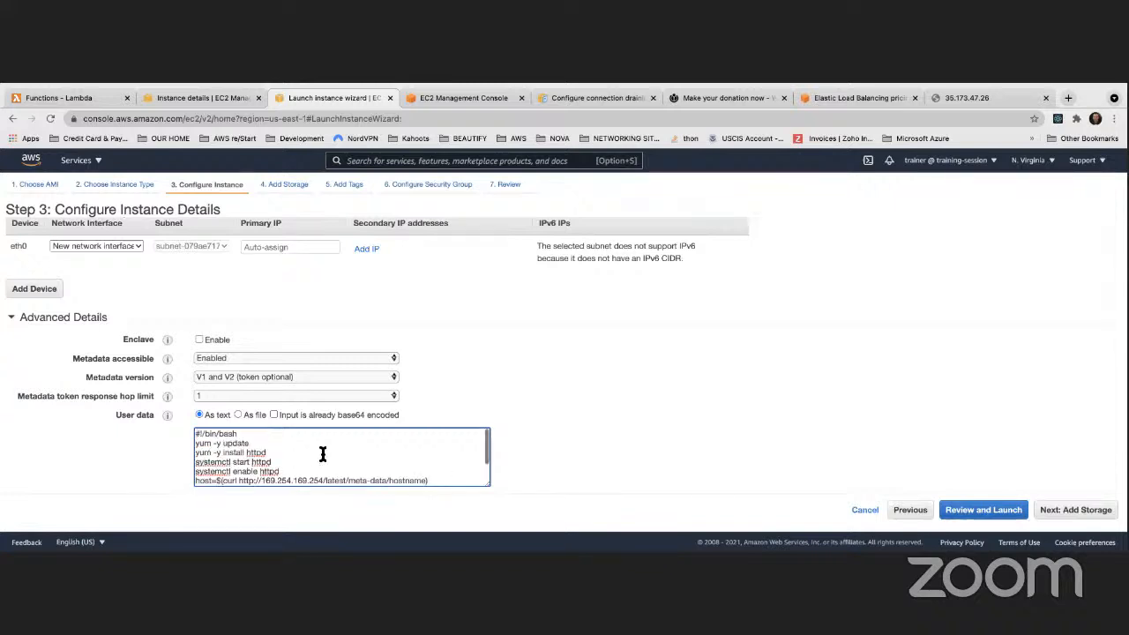
pyautogui.scroll(-2, 345, 456)
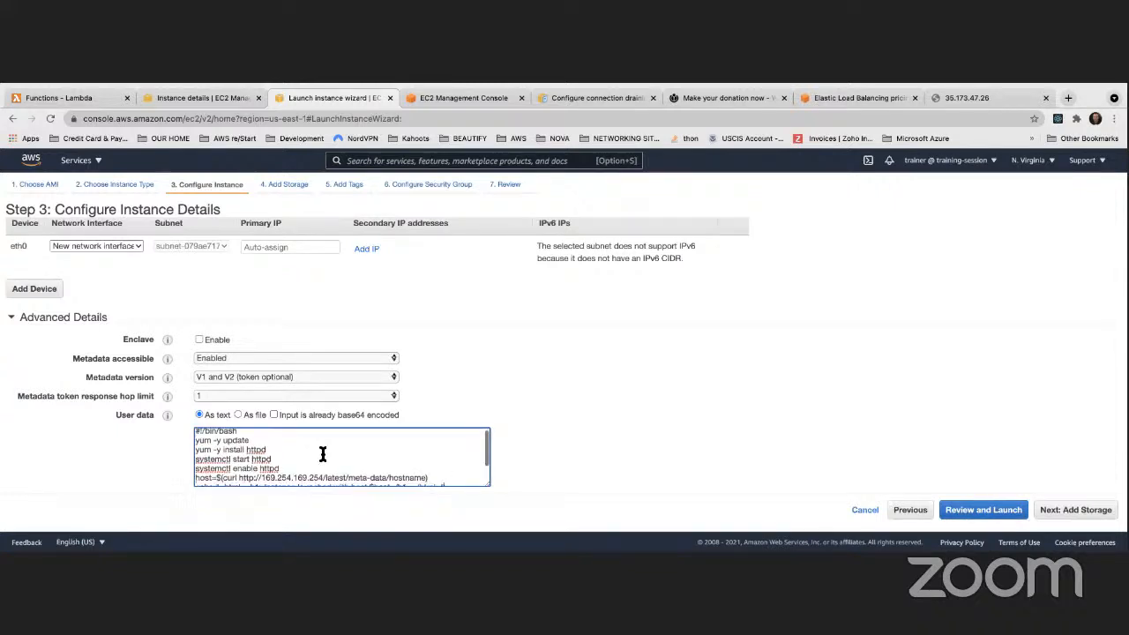
# Skip past storage and tags, then select the existing ApacheWebServerSecurityGroup for the instance
pyautogui.click(1061, 520)
pyautogui.click(1074, 519)
pyautogui.click(1077, 519)
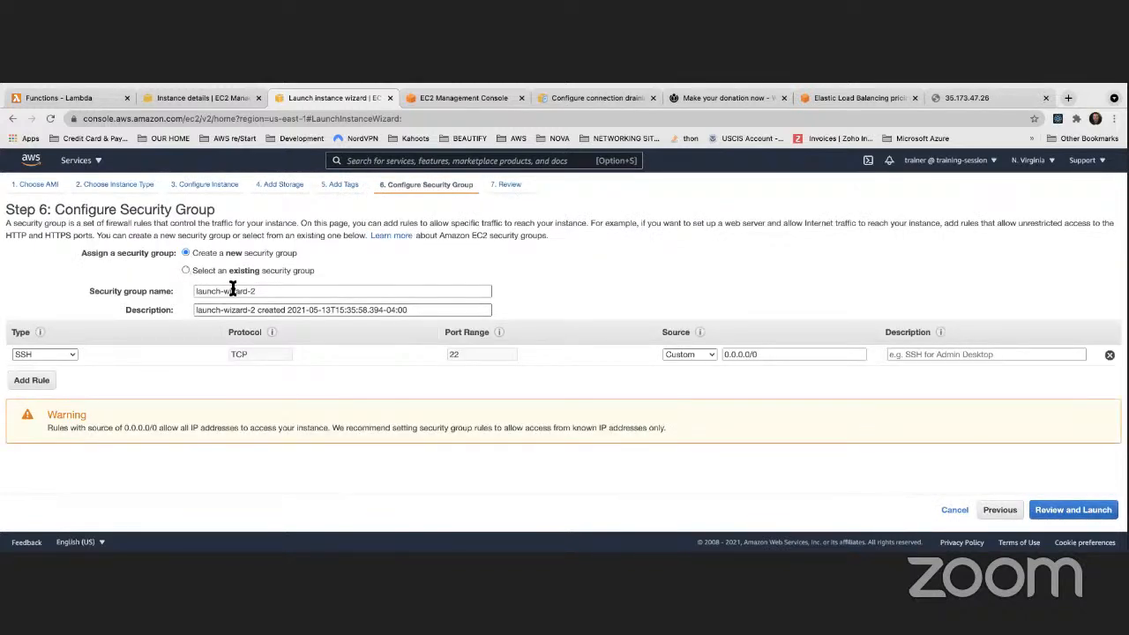
pyautogui.click(185, 270)
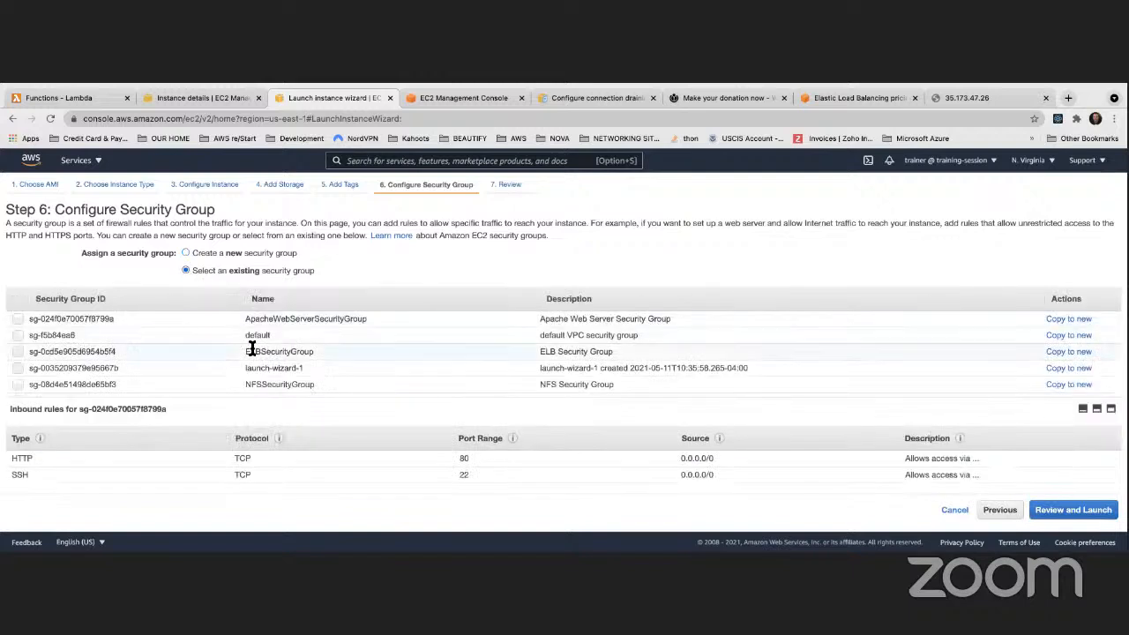
pyautogui.click(17, 318)
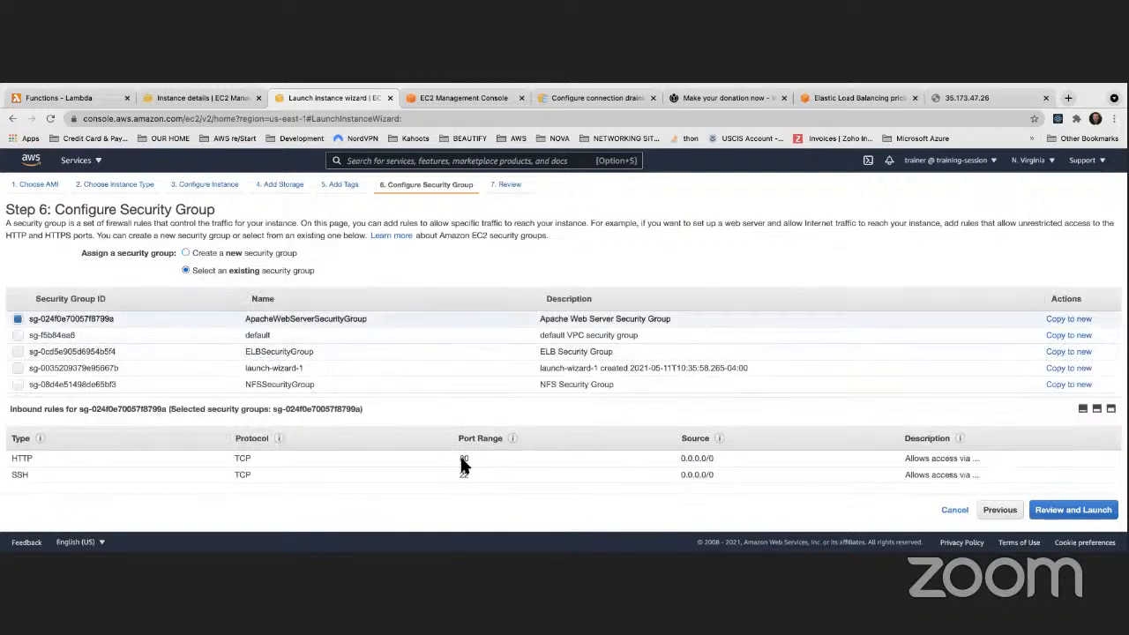
# Review the settings and launch the instance, acknowledging access to the private key file
pyautogui.click(1067, 510)
pyautogui.click(1094, 509)
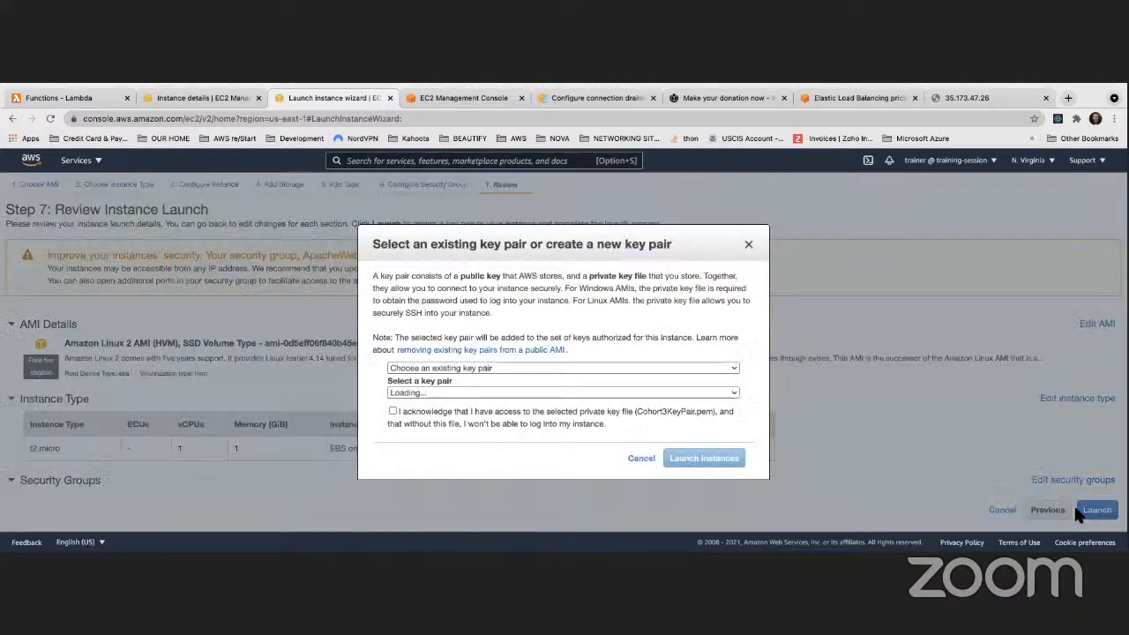
pyautogui.click(393, 412)
pyautogui.click(732, 461)
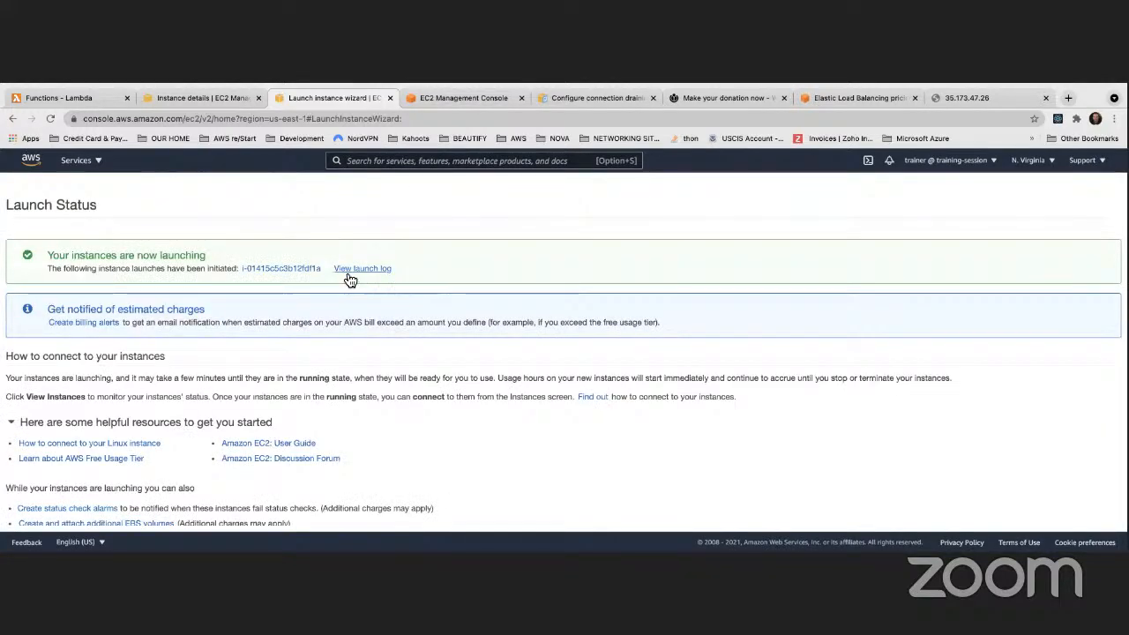
pyautogui.scroll(-2, 350, 280)
# View the instances list and refresh it until the new instance shows Running
pyautogui.click(1075, 516)
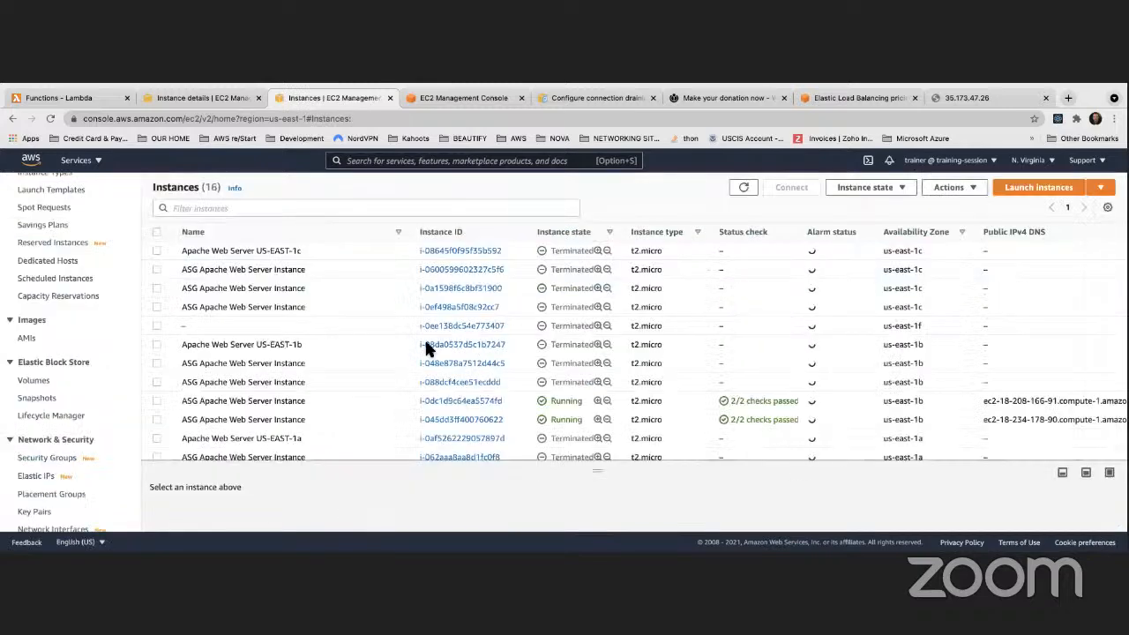
pyautogui.scroll(-3, 387, 333)
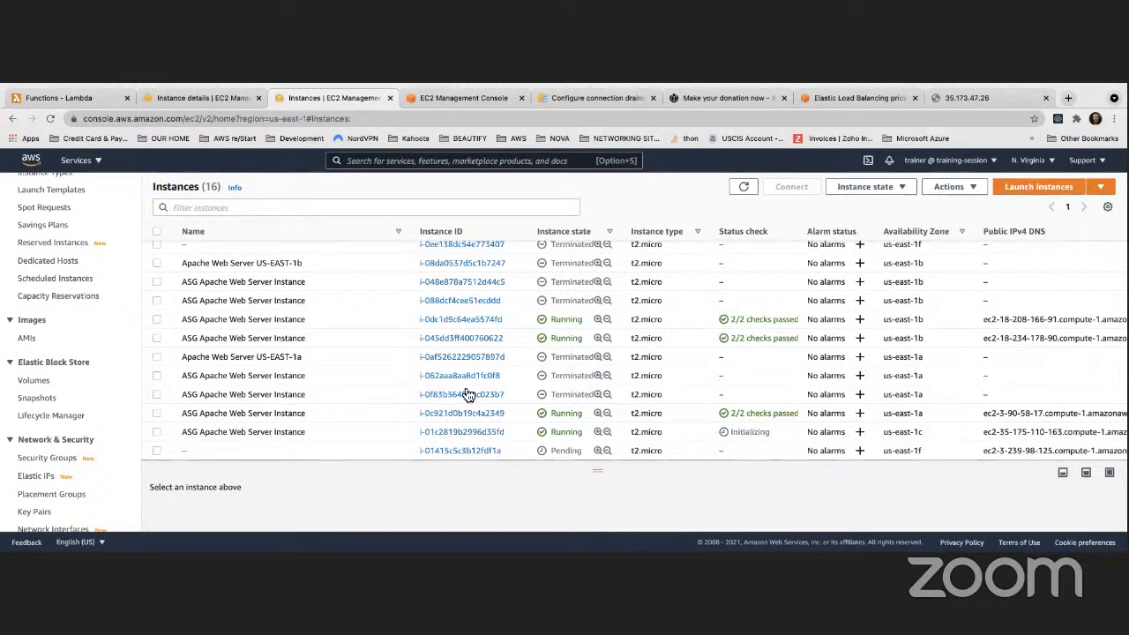
pyautogui.scroll(3, 397, 395)
pyautogui.scroll(-3, 463, 388)
pyautogui.click(744, 187)
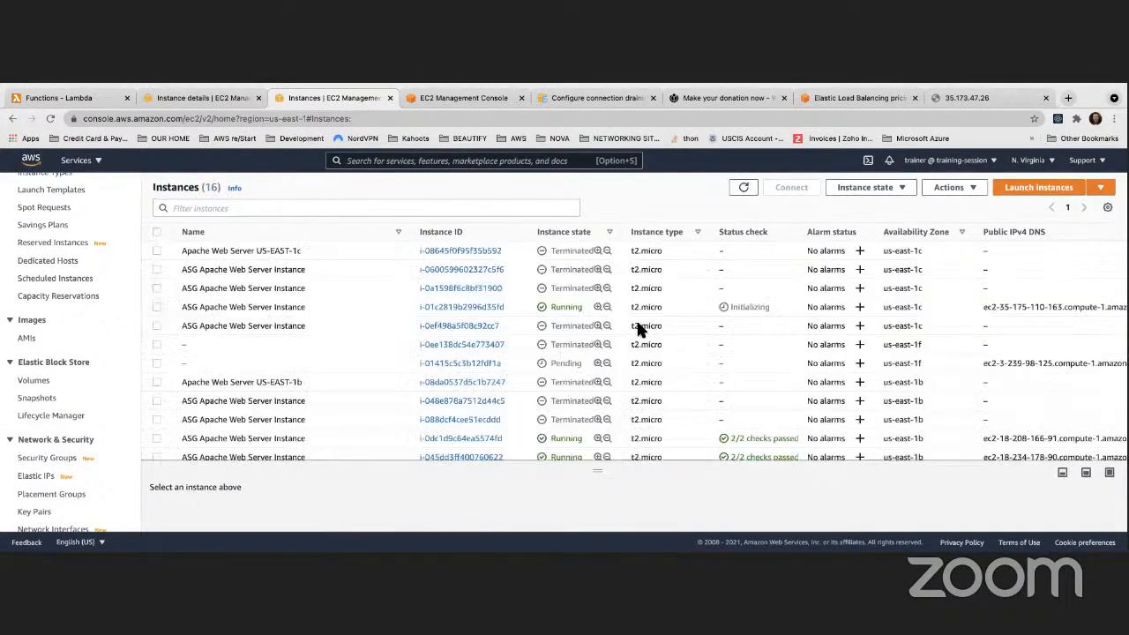
pyautogui.scroll(-3, 640, 328)
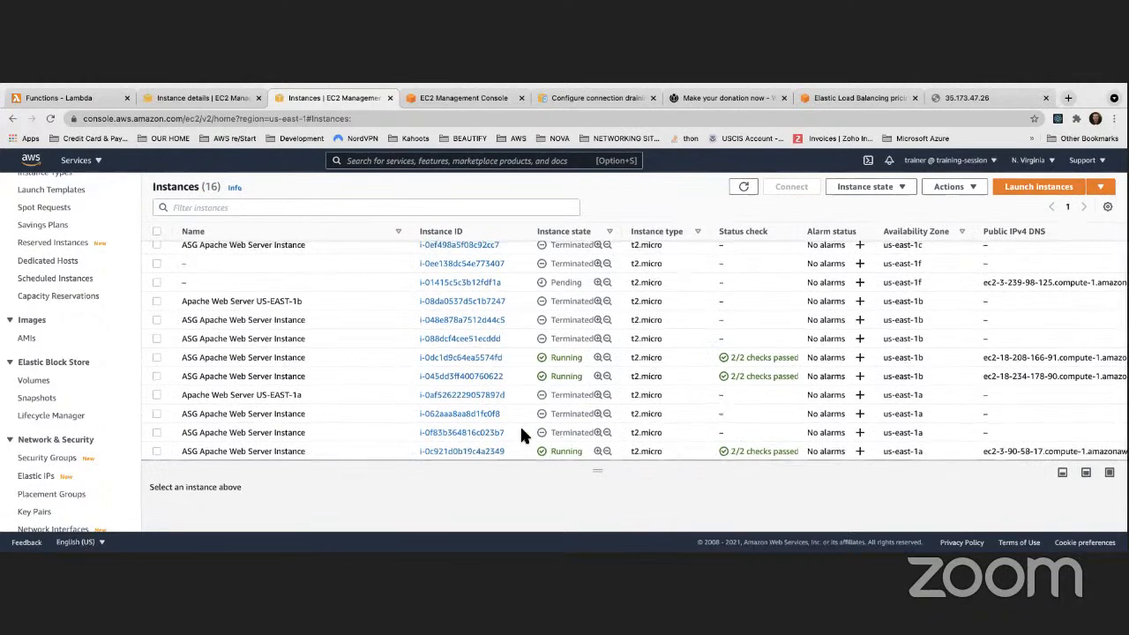
pyautogui.scroll(1, 520, 424)
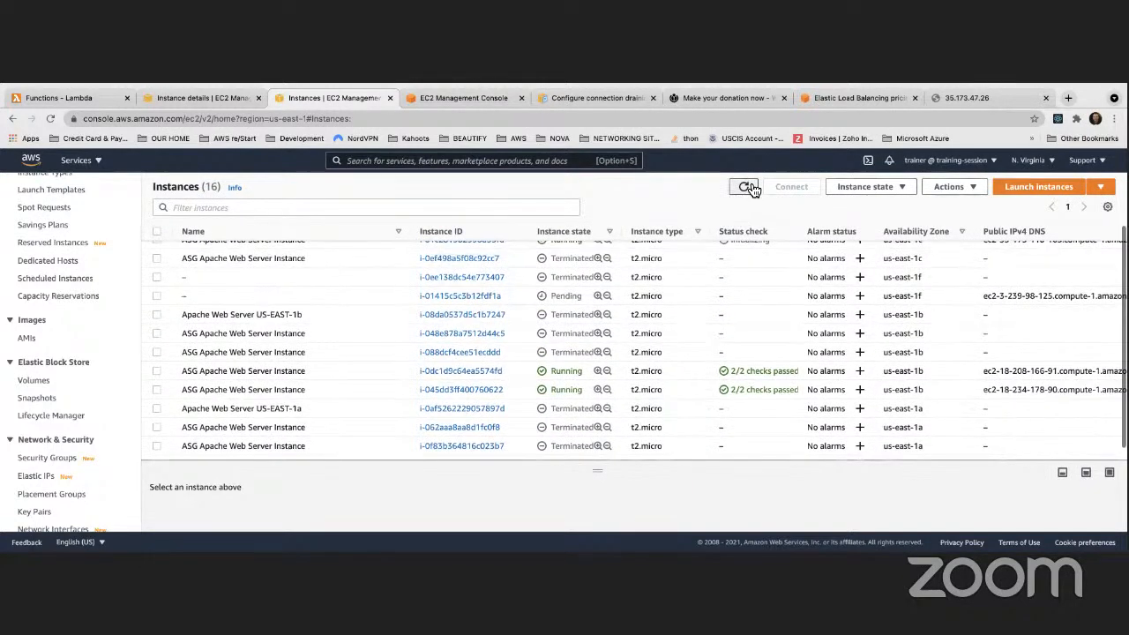
pyautogui.click(743, 187)
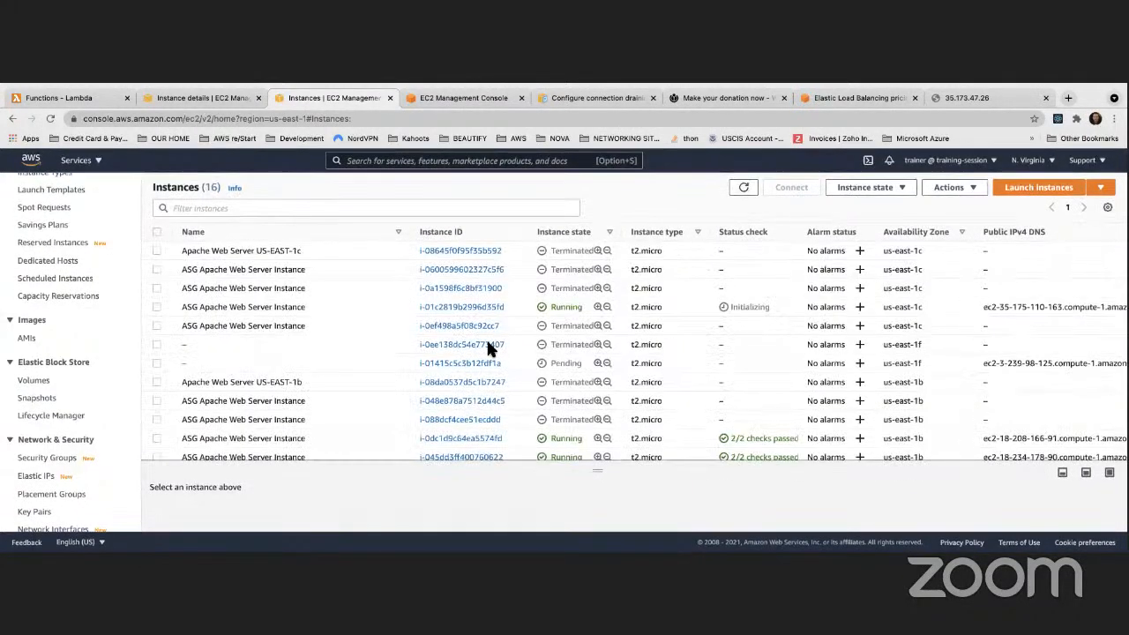
pyautogui.click(744, 187)
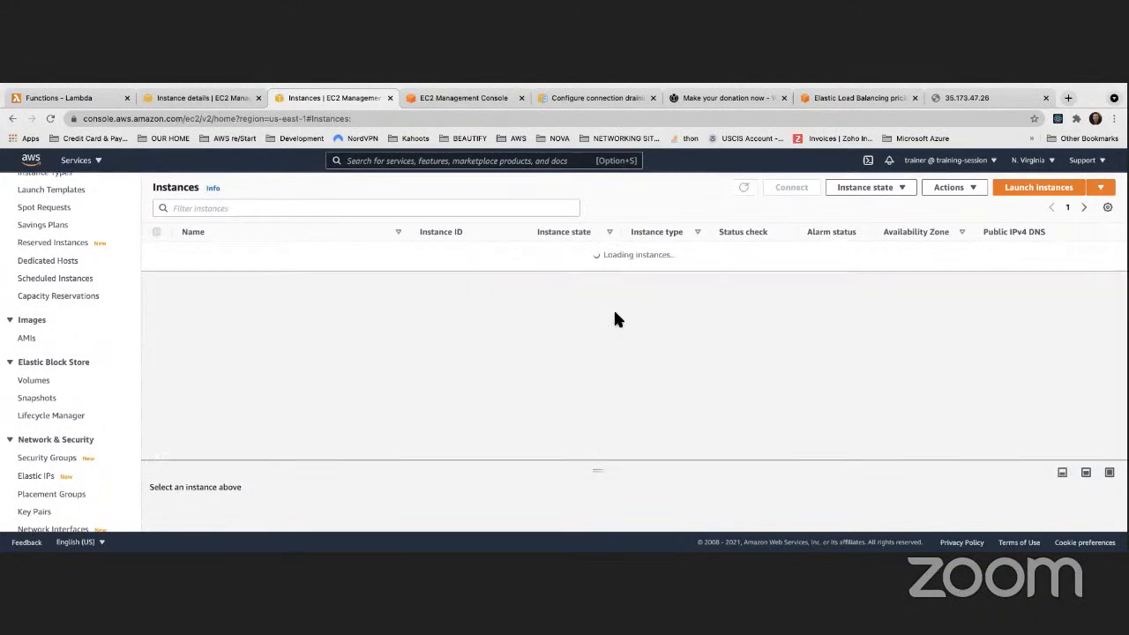
pyautogui.click(744, 187)
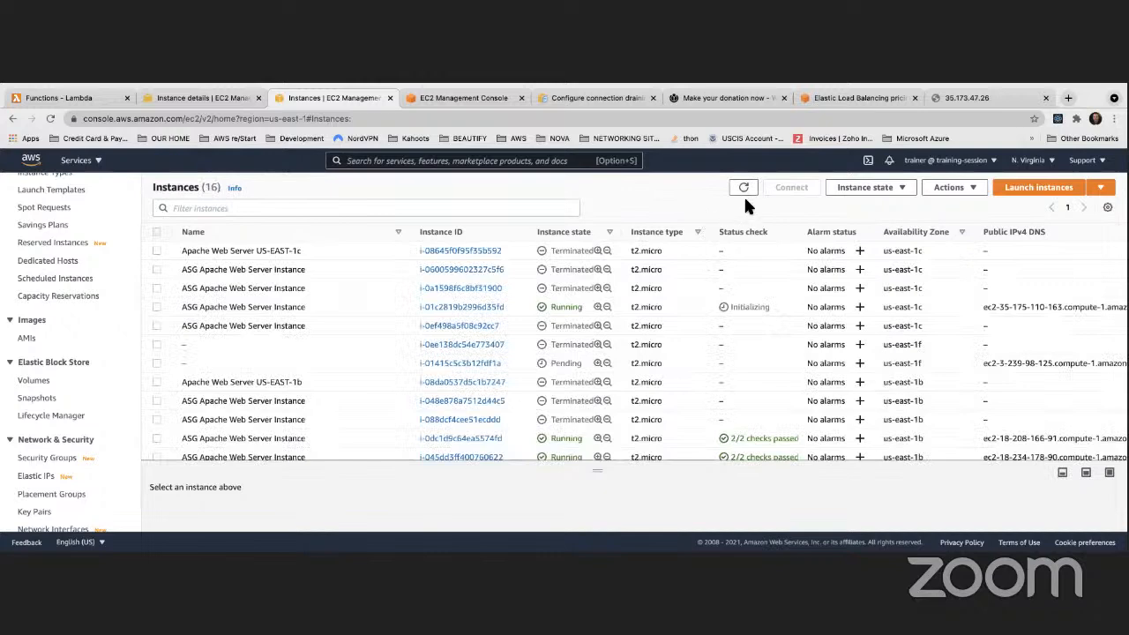
pyautogui.click(744, 187)
pyautogui.click(744, 188)
pyautogui.click(744, 185)
pyautogui.click(744, 188)
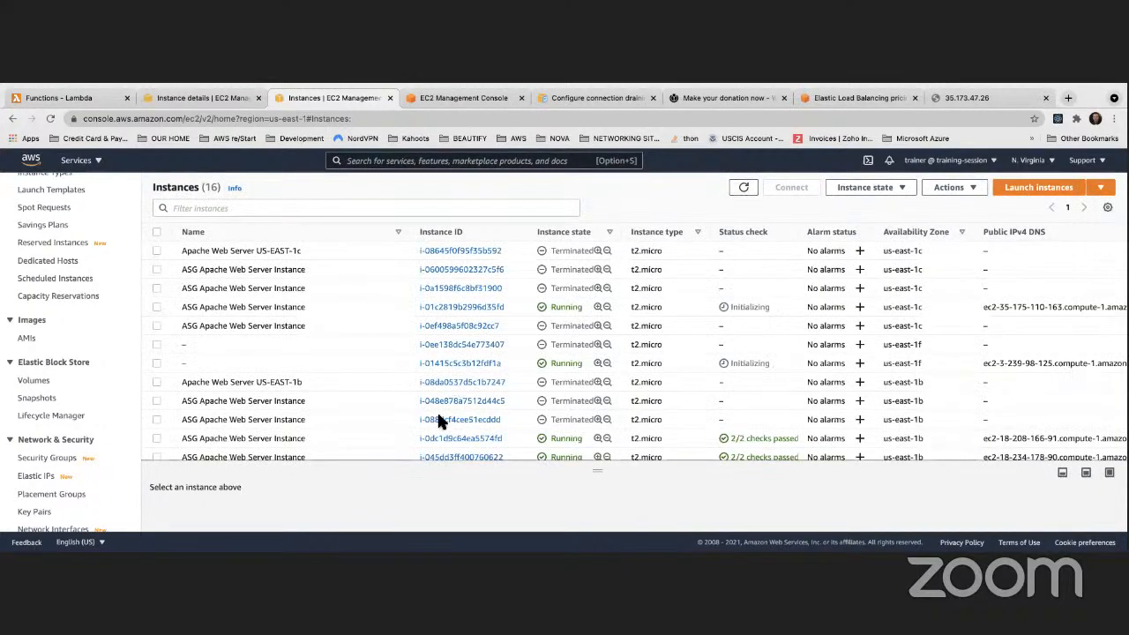
# Copy the new instance's public IPv4 address 3.239.98.125 for browser testing
pyautogui.hscroll(5, 804, 348)
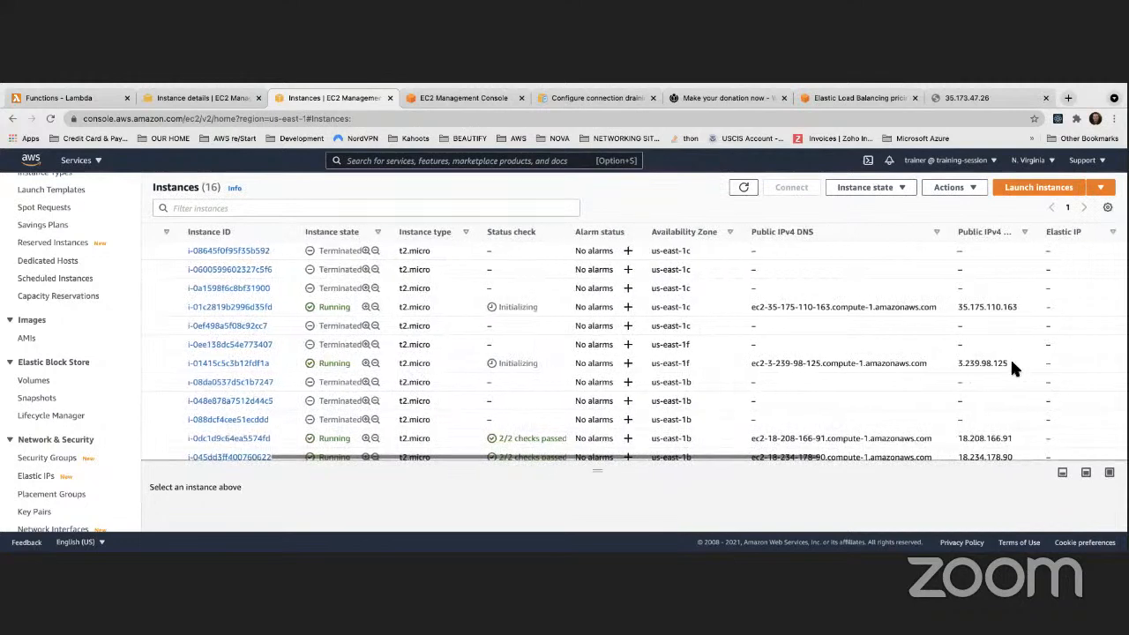
pyautogui.moveTo(1009, 363); pyautogui.dragTo(957, 363)
pyautogui.press('super+c')
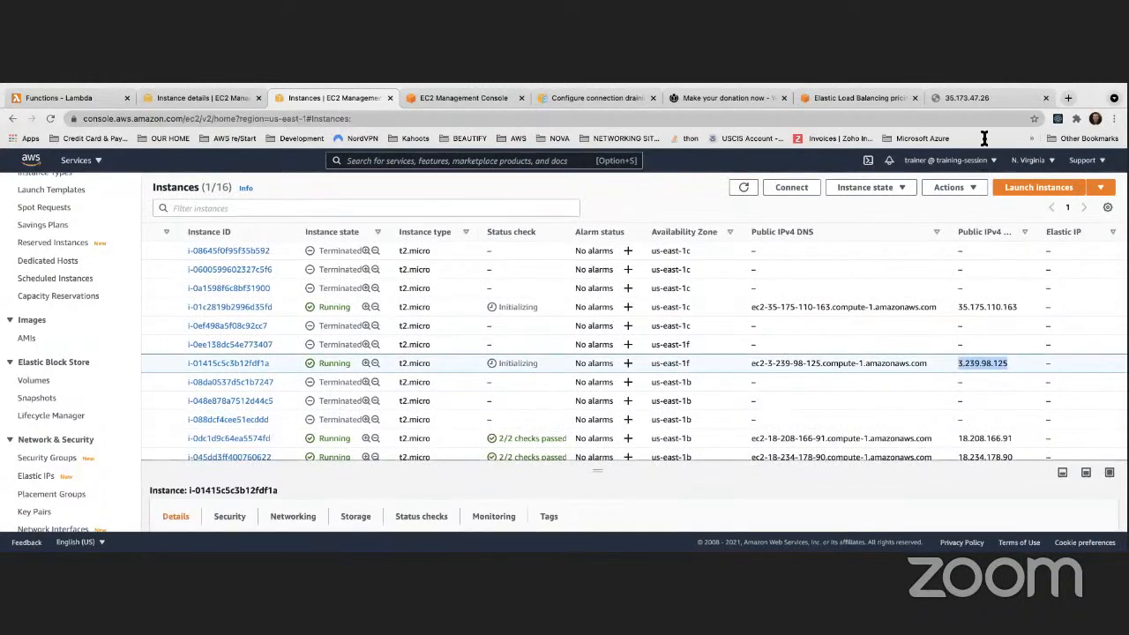
pyautogui.click(979, 98)
# Load 3.239.98.125 in Chrome, reloading until it shows host ip-172-31-83-5.ec2.internal
pyautogui.click(742, 118)
pyautogui.press('super+v')
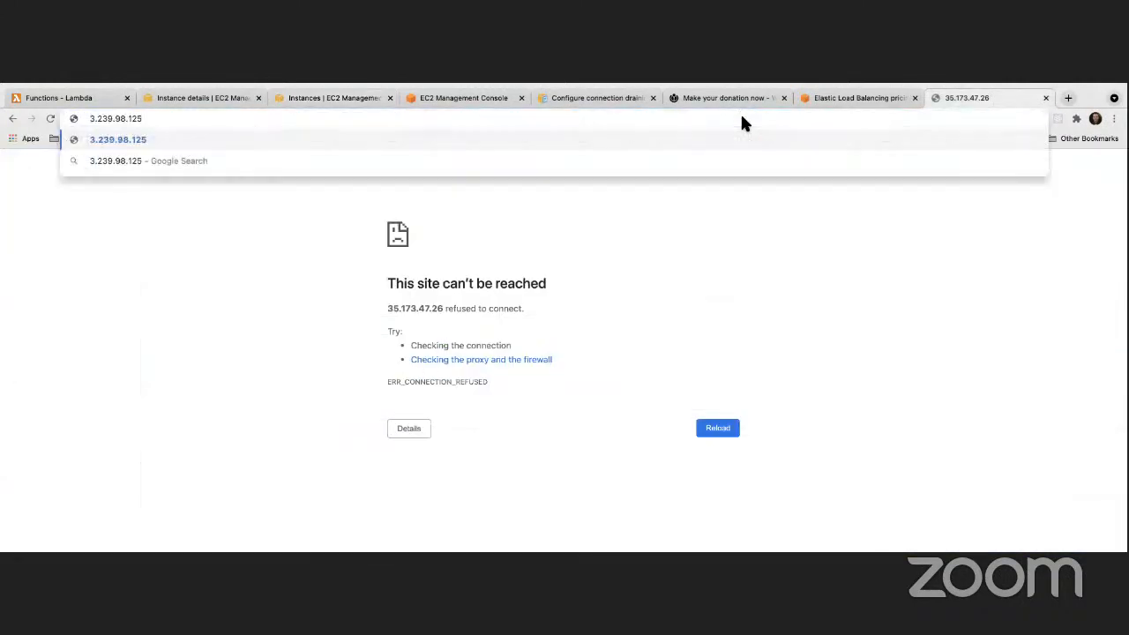
pyautogui.press('Return')
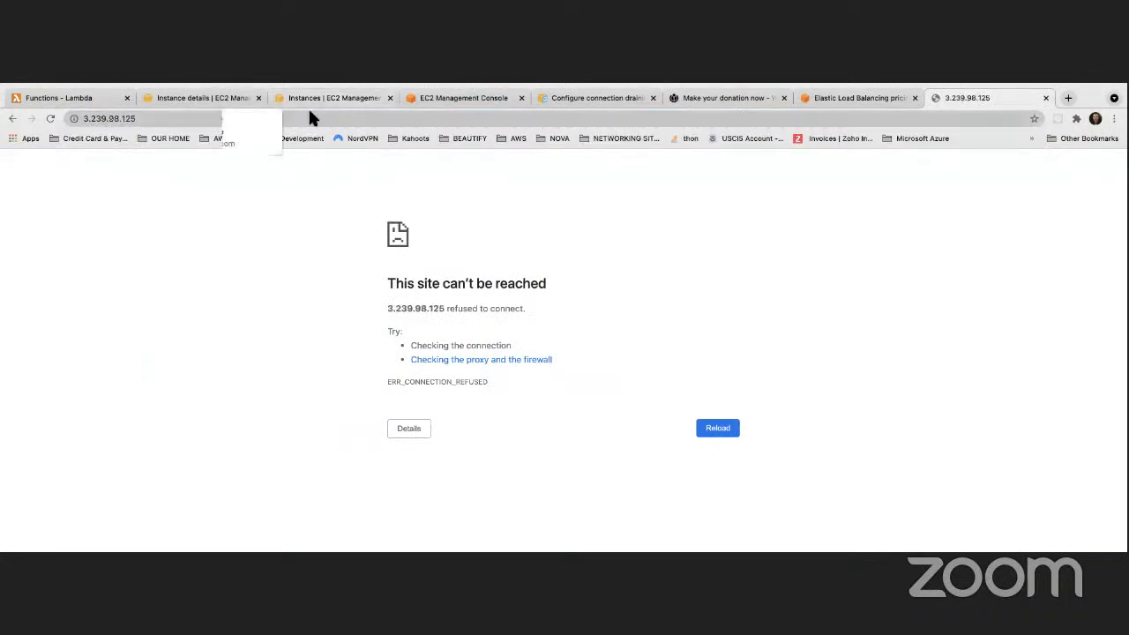
pyautogui.click(47, 116)
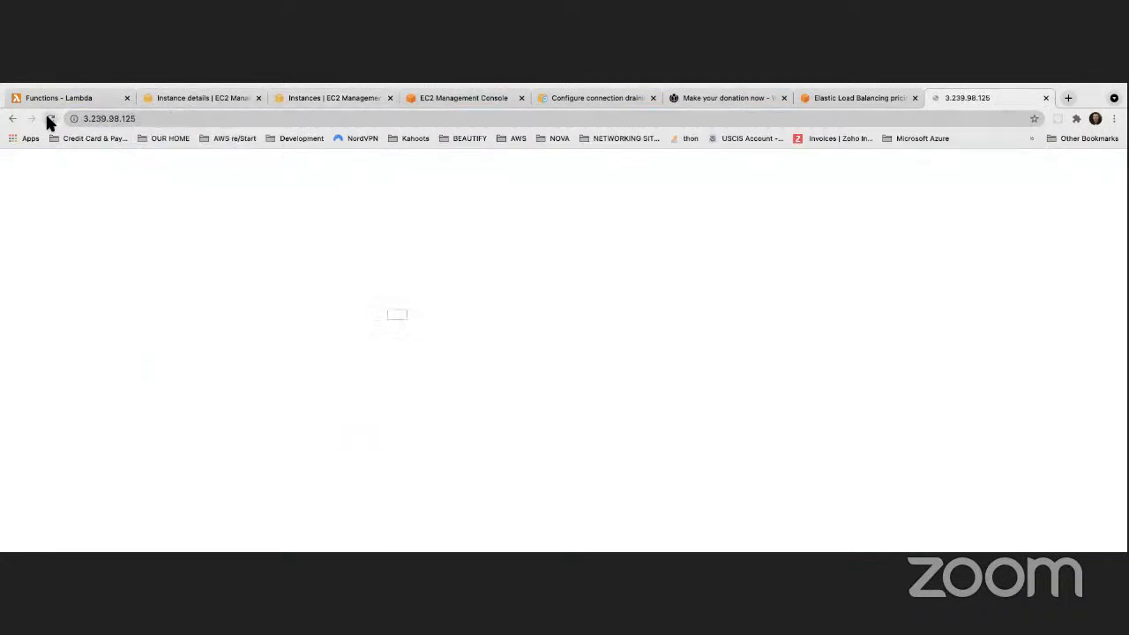
pyautogui.hotkey('ctrl', 'Left')
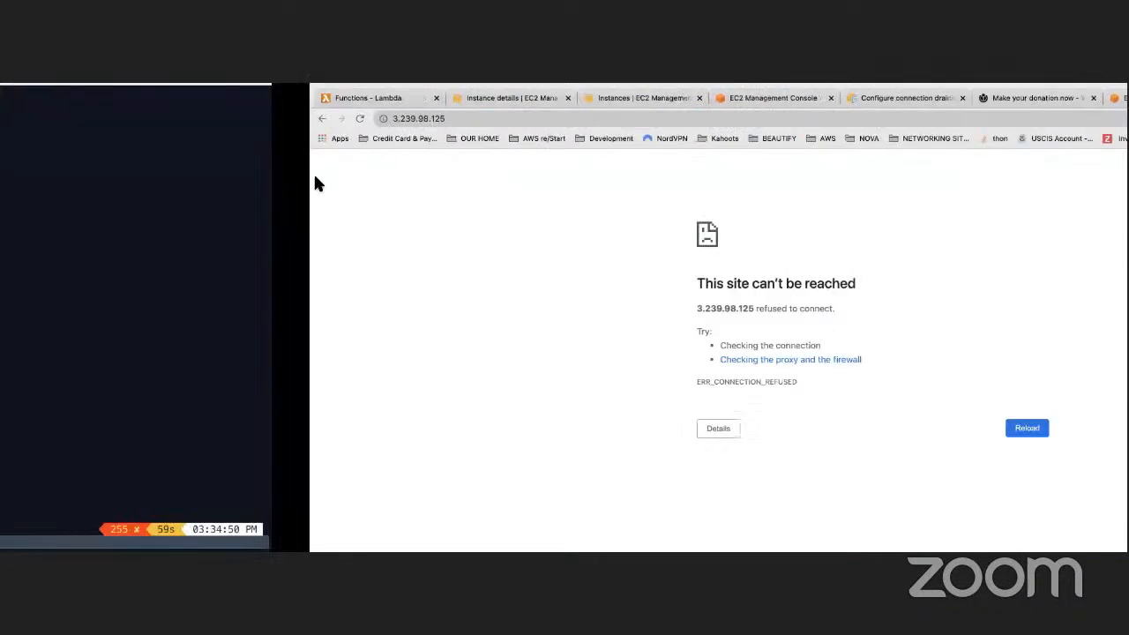
pyautogui.hotkey('ctrl', 'Right')
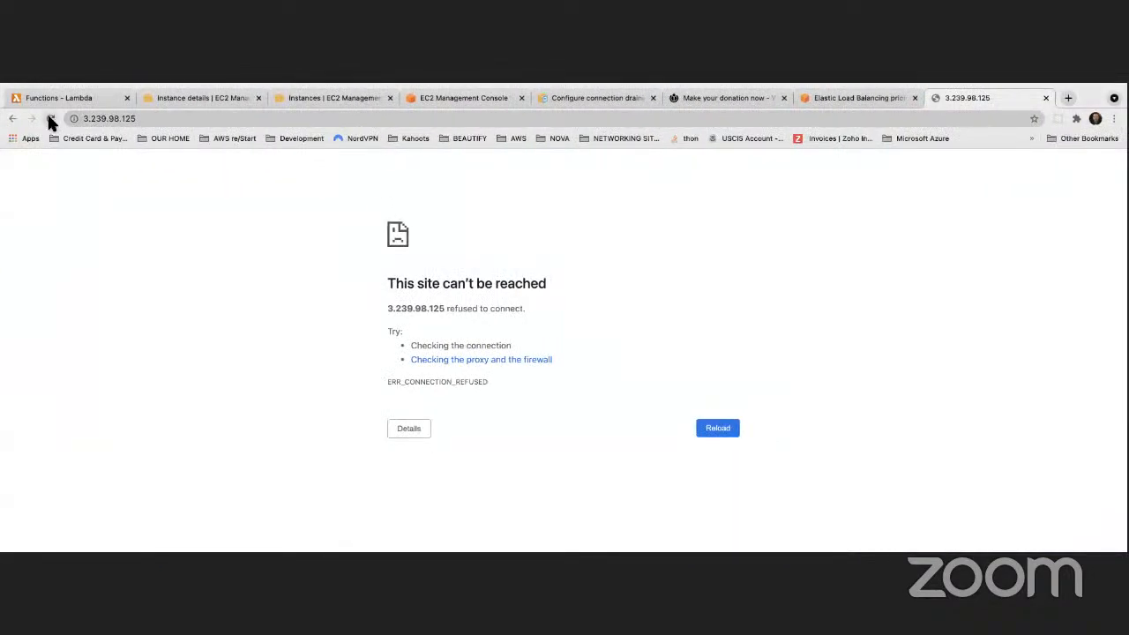
pyautogui.hotkey('ctrl', 'Left')
pyautogui.hotkey('ctrl', 'Left')
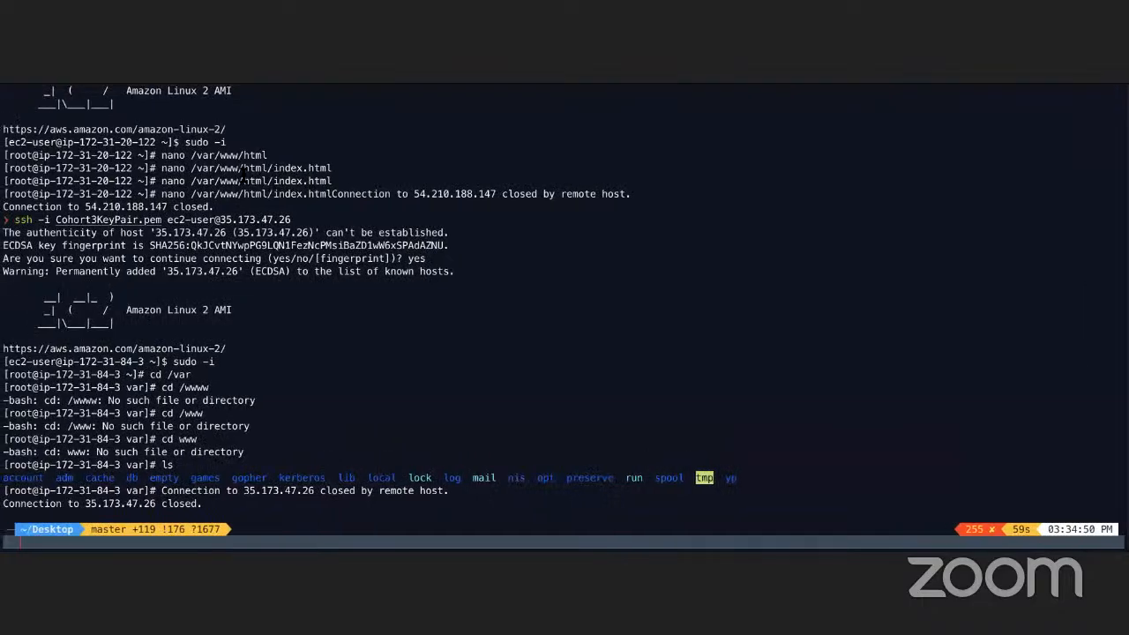
pyautogui.hotkey('ctrl', 'Right')
pyautogui.hotkey('ctrl', 'Right')
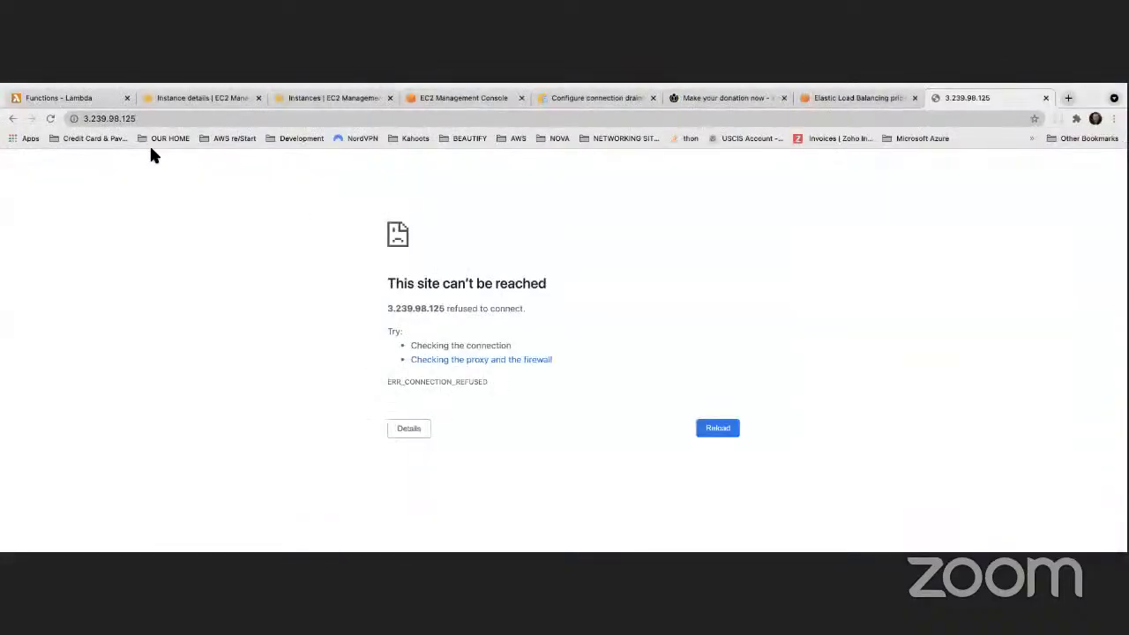
pyautogui.click(49, 119)
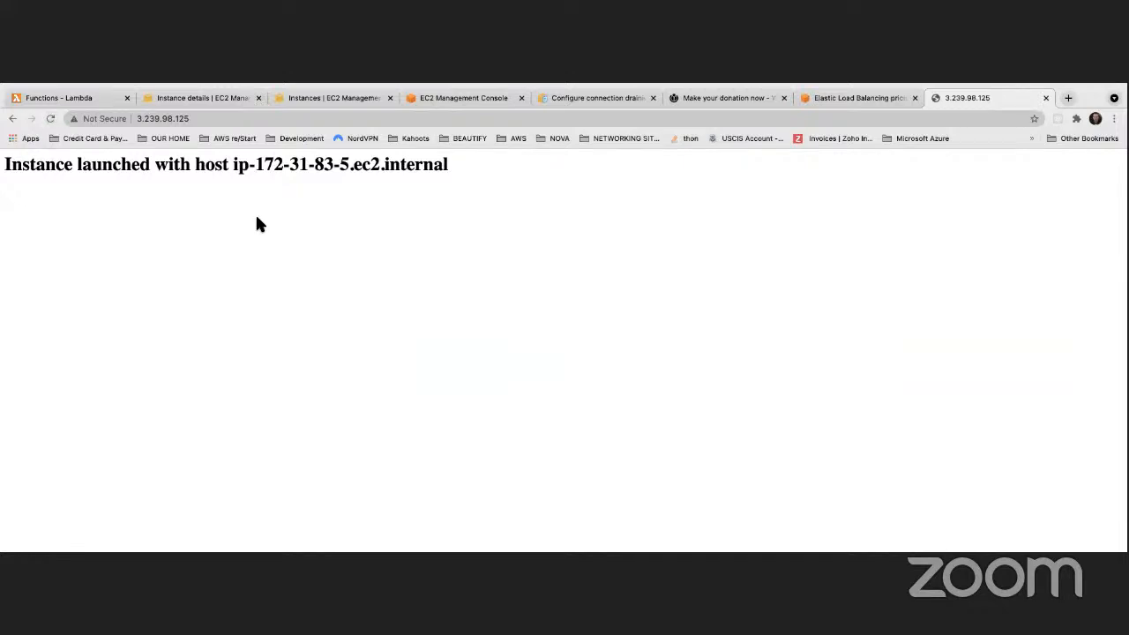
# Return to Chrome and view MyFirstASG's instances: four InService t2.micro, one Unhealthy
pyautogui.hotkey('ctrl', 'Left')
pyautogui.hotkey('ctrl', 'Left')
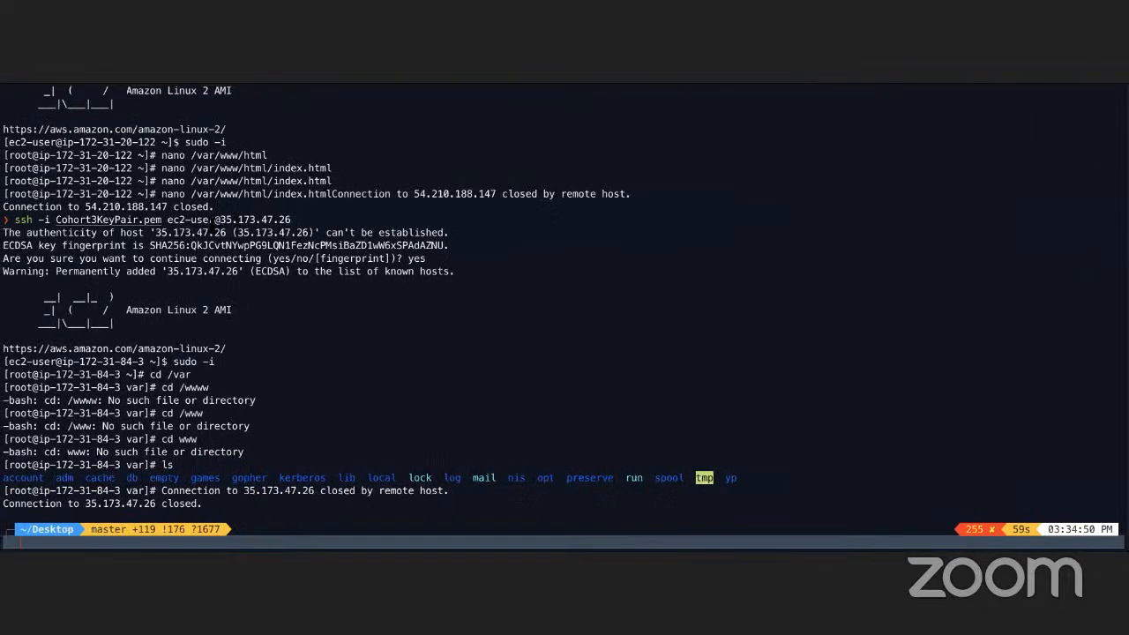
pyautogui.hotkey('ctrl', 'Right')
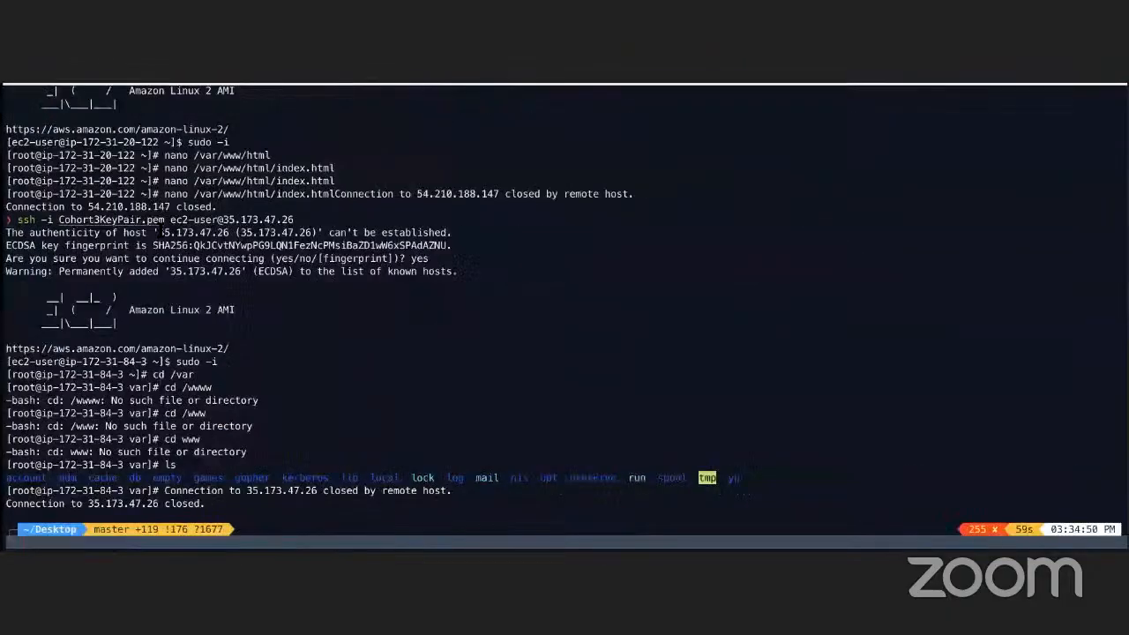
pyautogui.hotkey('ctrl', 'Left')
pyautogui.hotkey('ctrl', 'Right')
pyautogui.hotkey('ctrl', 'Right')
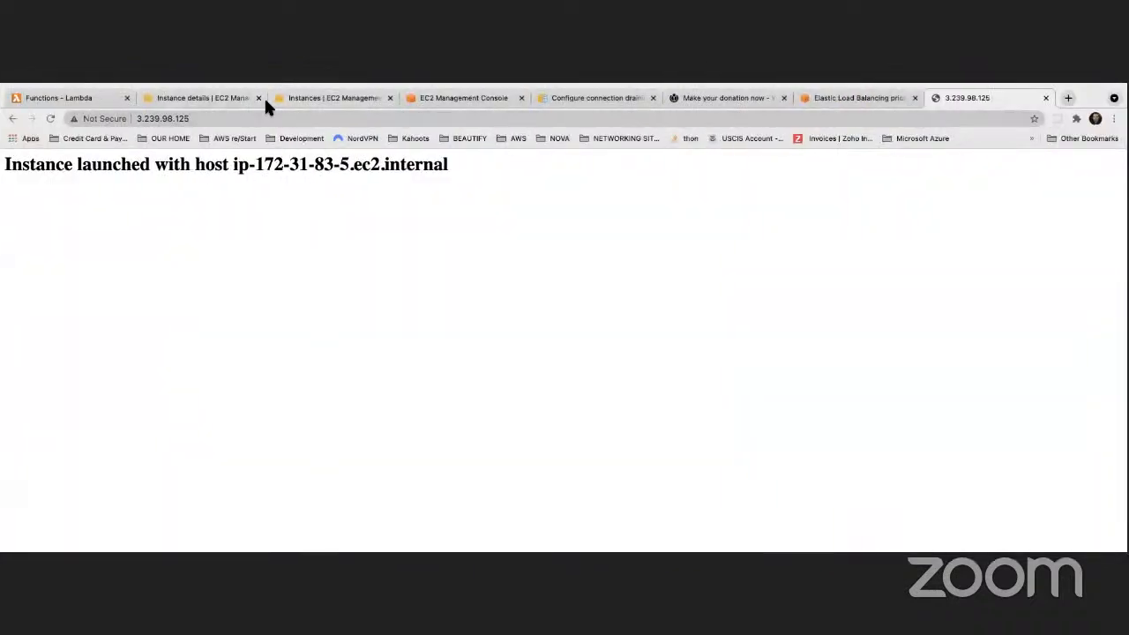
pyautogui.click(228, 98)
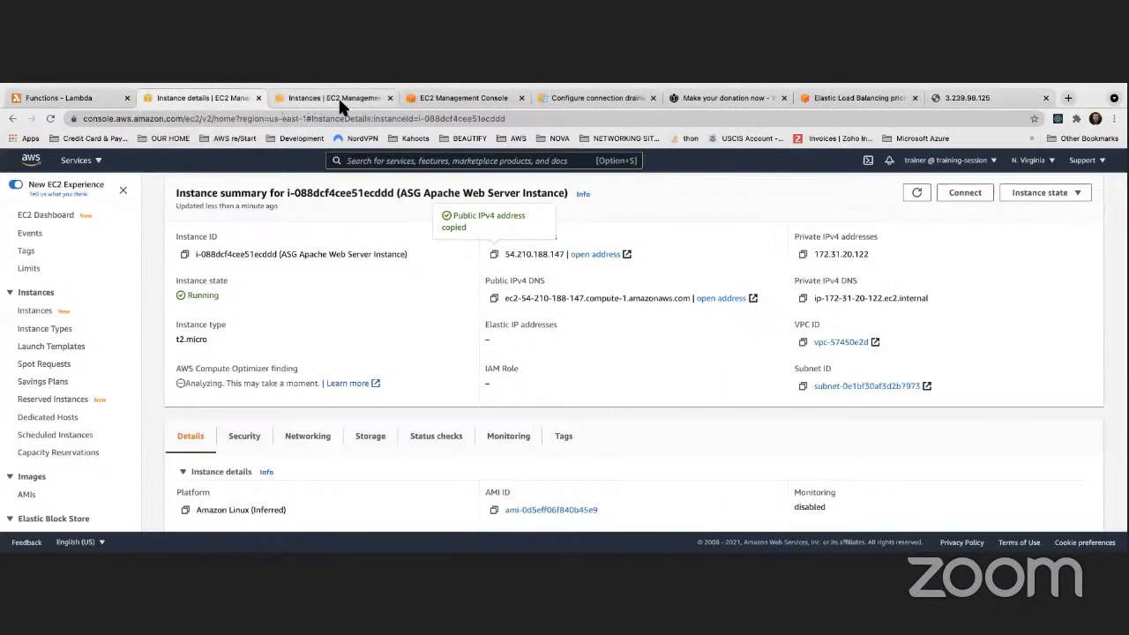
pyautogui.click(431, 98)
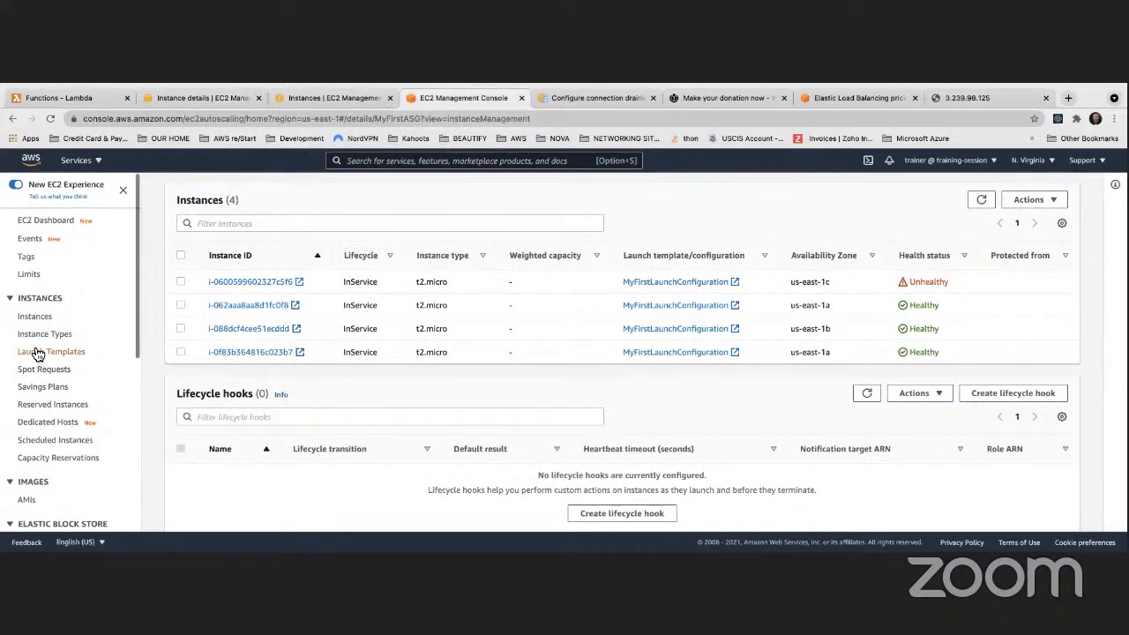
# Delete the MyFirstASG Auto Scaling group, confirming with 'delete'
pyautogui.scroll(-5, 31, 361)
pyautogui.click(49, 478)
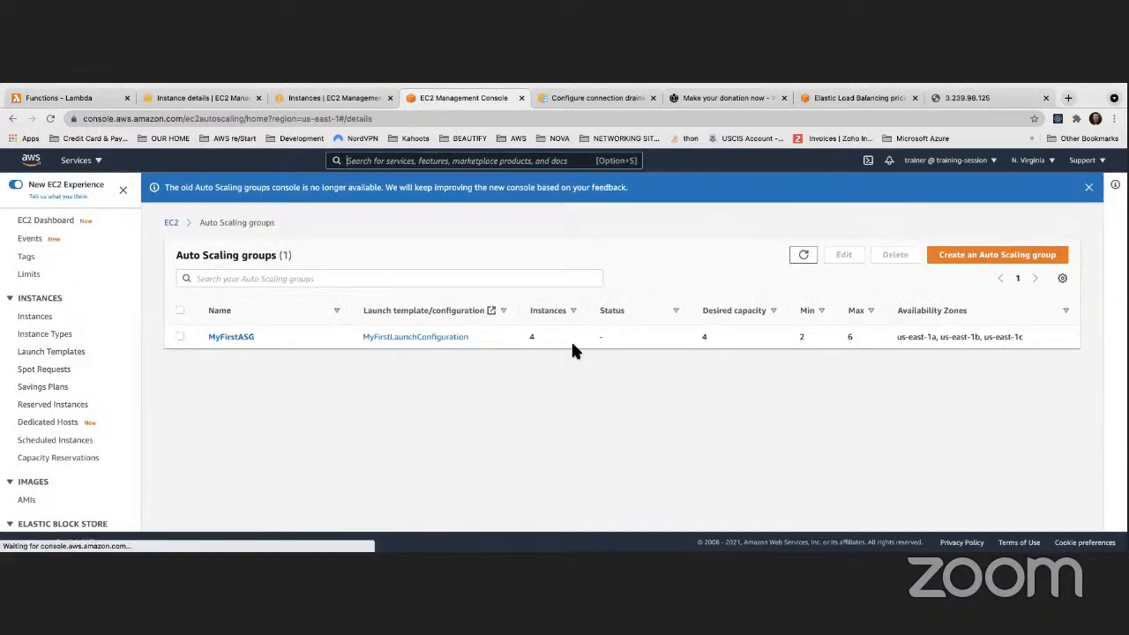
pyautogui.click(570, 338)
pyautogui.click(895, 256)
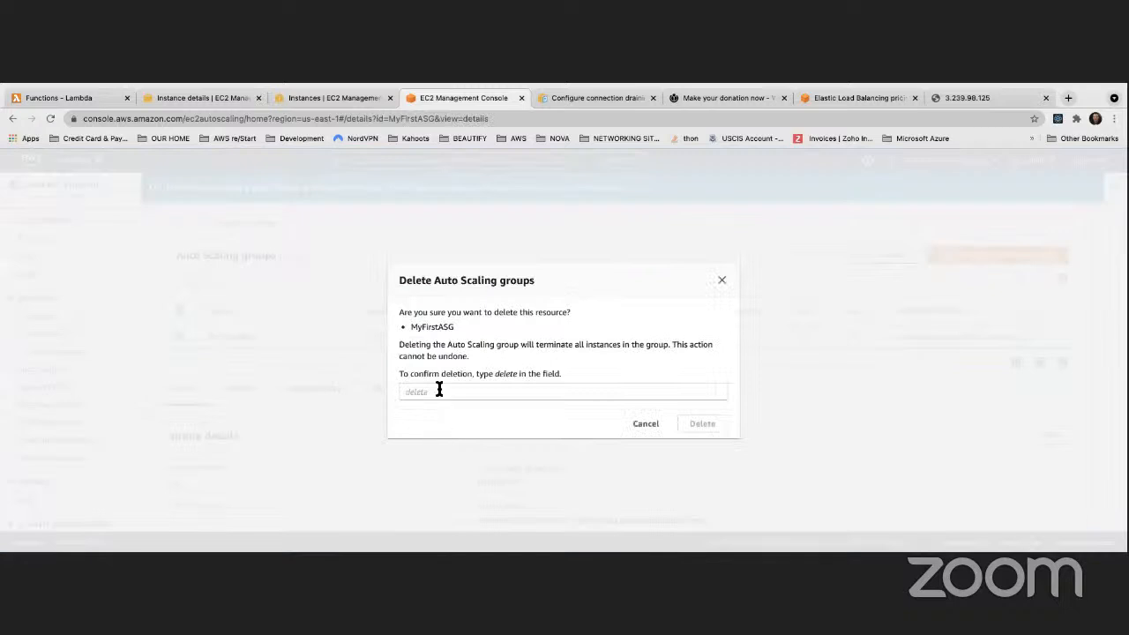
pyautogui.click(440, 390)
pyautogui.write('delete')
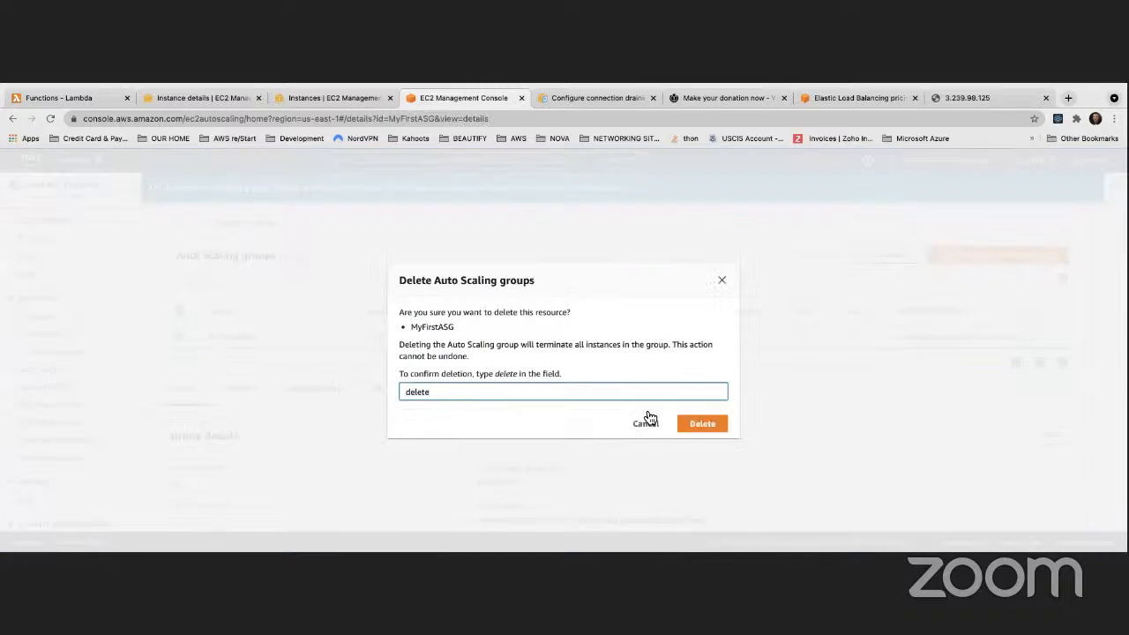
pyautogui.click(676, 428)
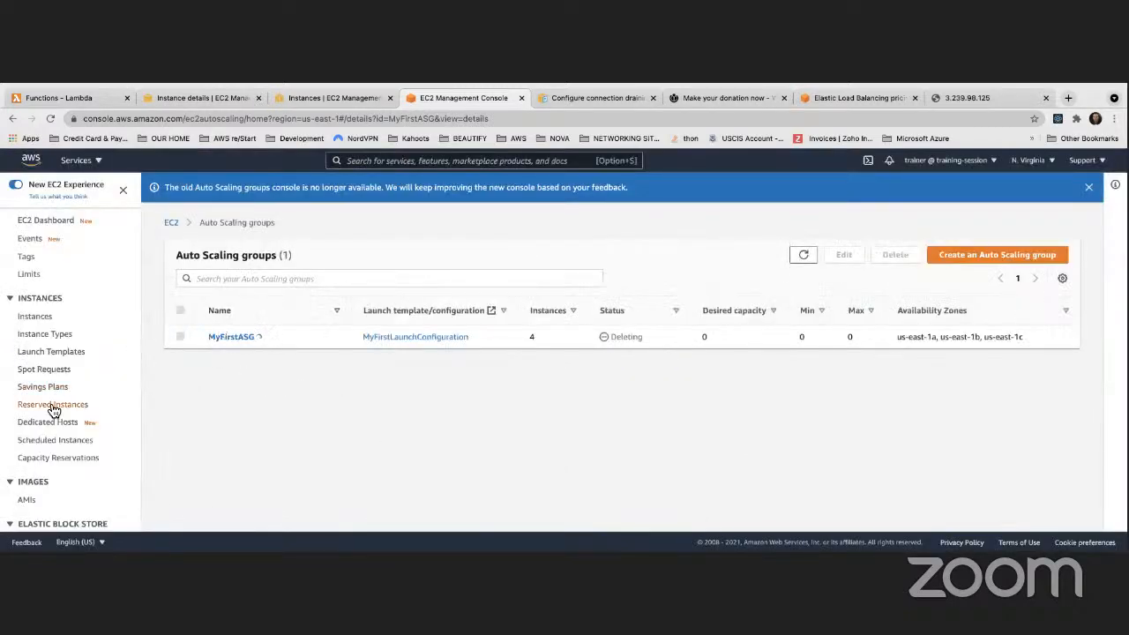
# Delete the launch configuration MyFirstLaunchConfiguration
pyautogui.scroll(-5, 53, 411)
pyautogui.click(57, 461)
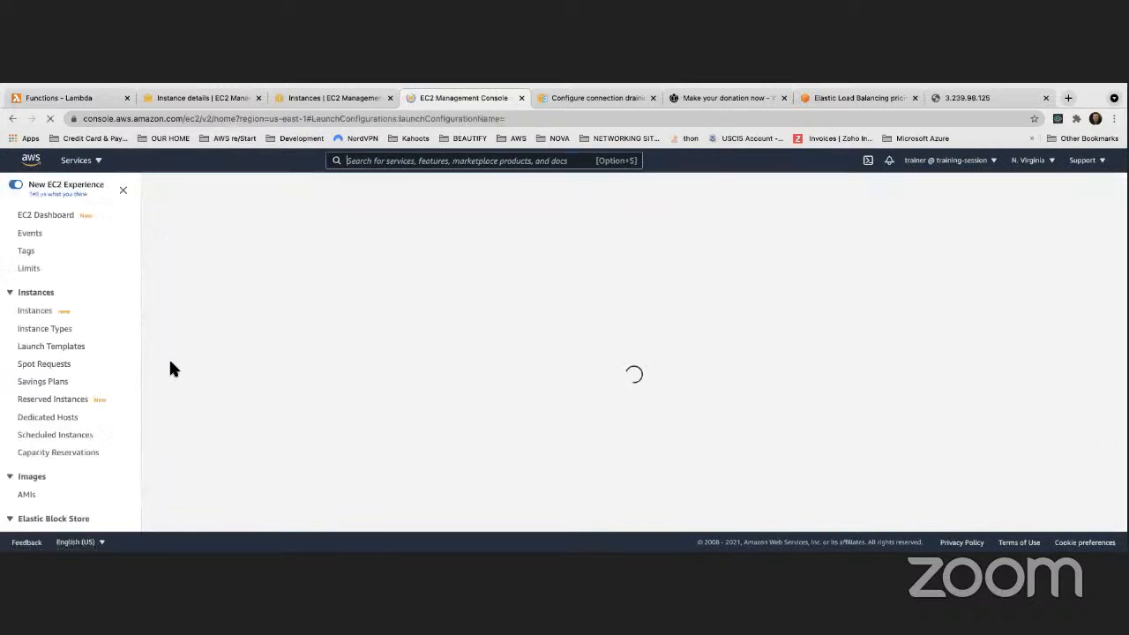
pyautogui.click(180, 308)
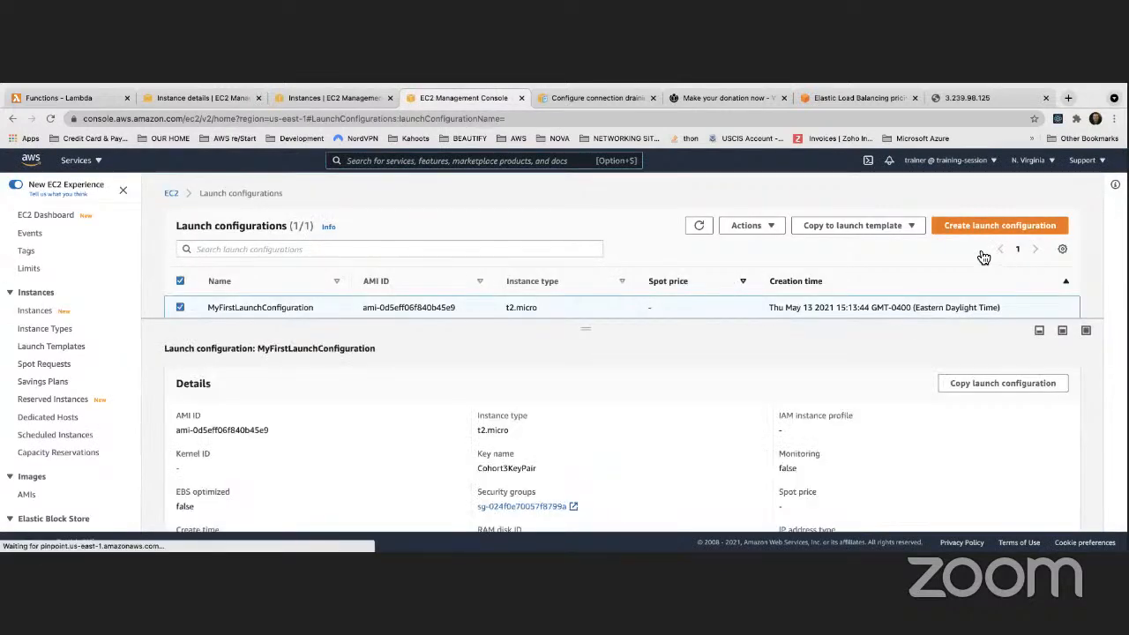
pyautogui.click(849, 226)
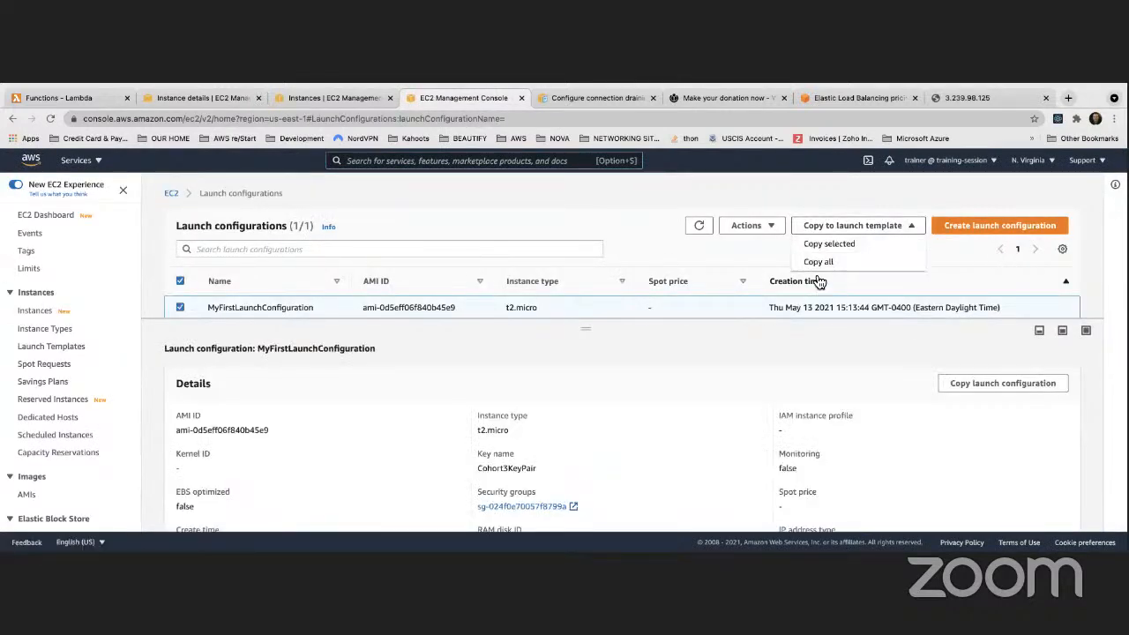
pyautogui.click(761, 231)
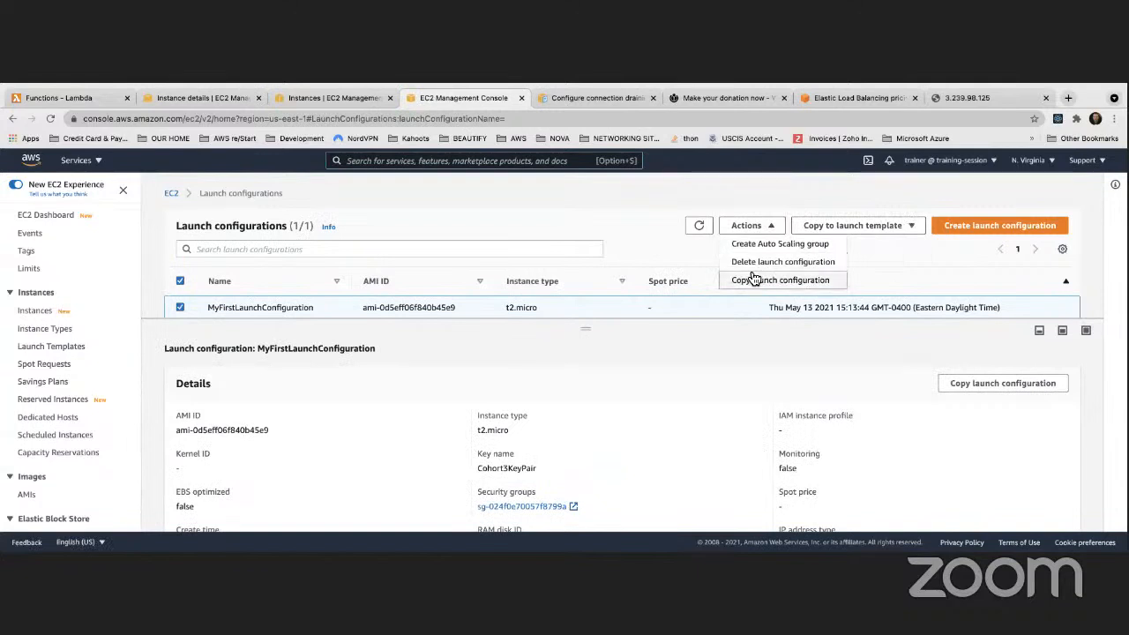
pyautogui.click(751, 262)
pyautogui.click(761, 398)
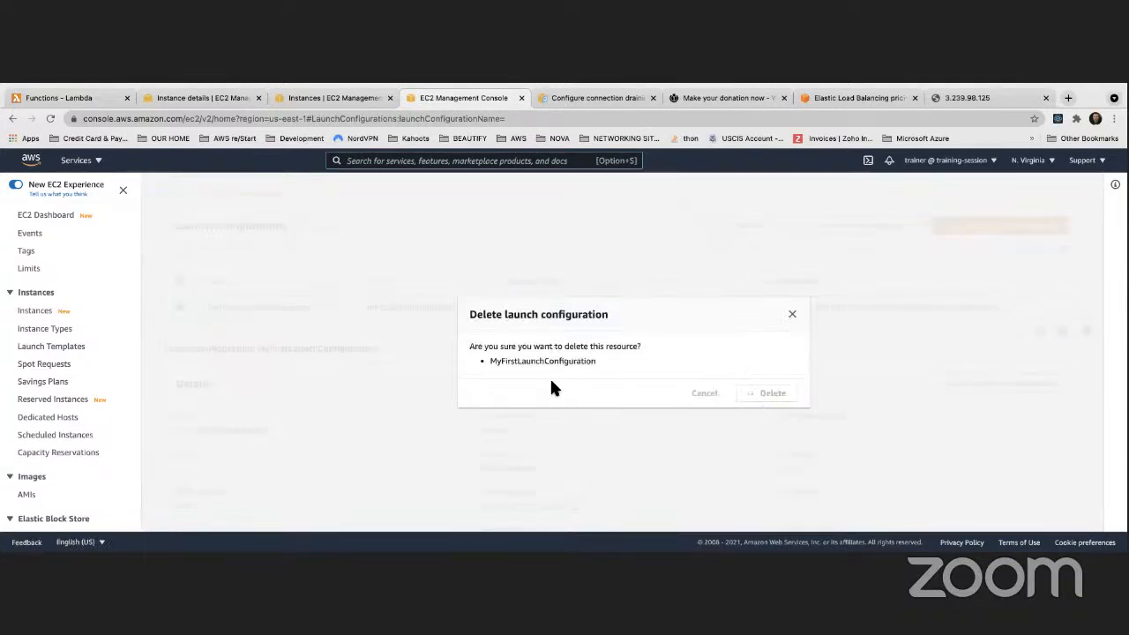
# Check the Auto Scaling groups list, where MyFirstASG shows Deleting with desired capacity 0
pyautogui.scroll(-4, 100, 361)
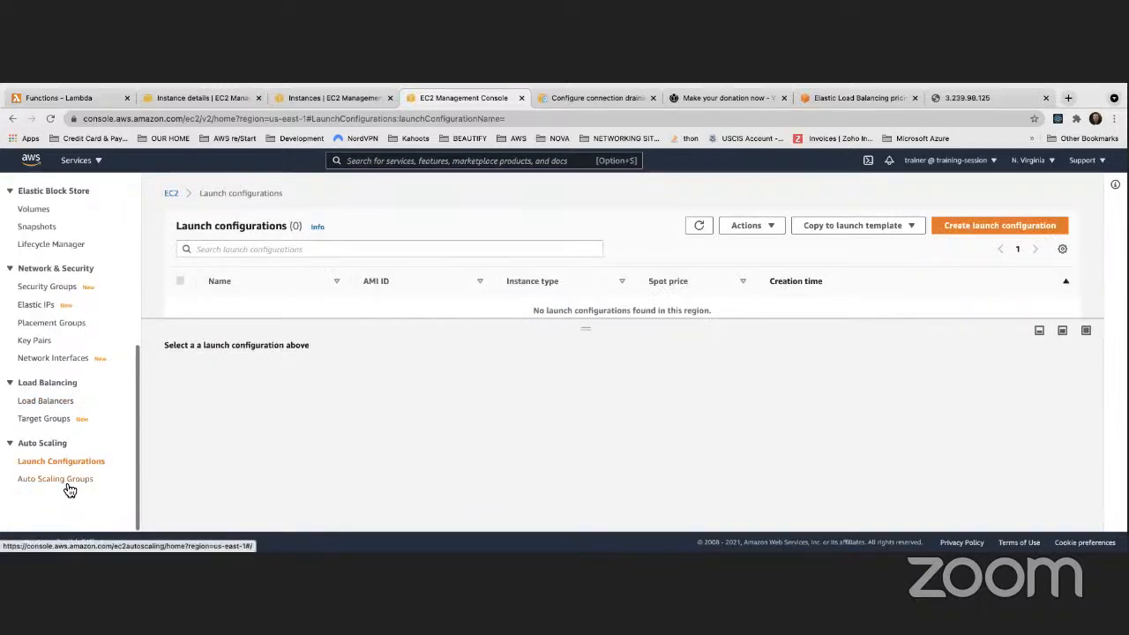
pyautogui.click(62, 480)
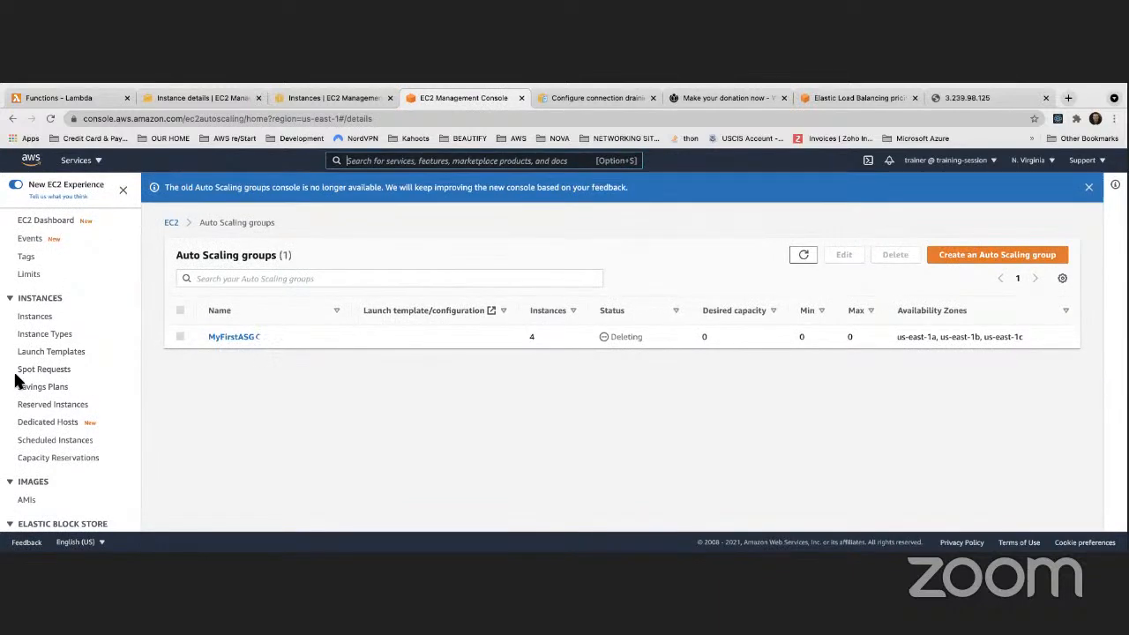
pyautogui.scroll(-5, 39, 406)
pyautogui.scroll(5, 53, 450)
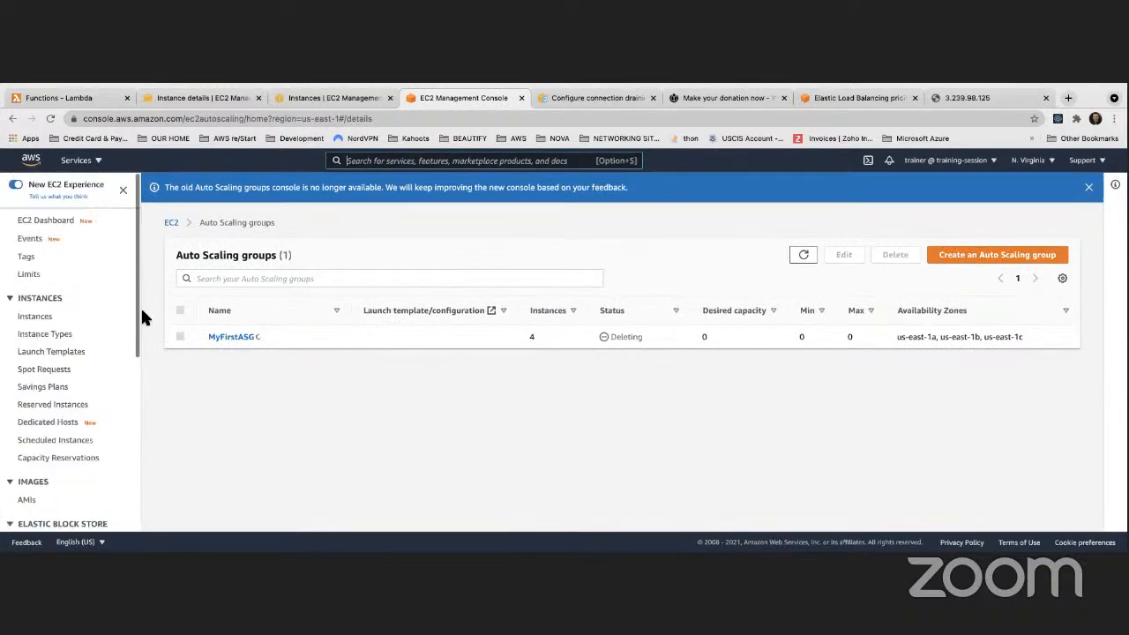
# Inspect the user data of instance i-01415c5c3b12fdf1a, leaving it unchanged
pyautogui.click(287, 96)
pyautogui.scroll(-1, 369, 342)
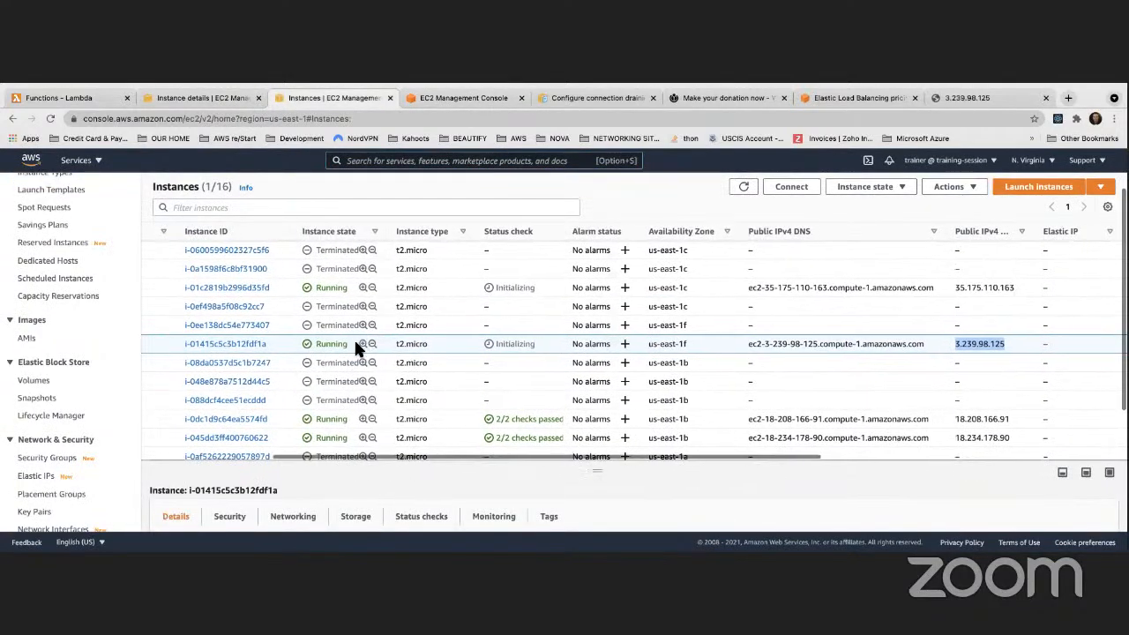
pyautogui.hscroll(-5, 375, 350)
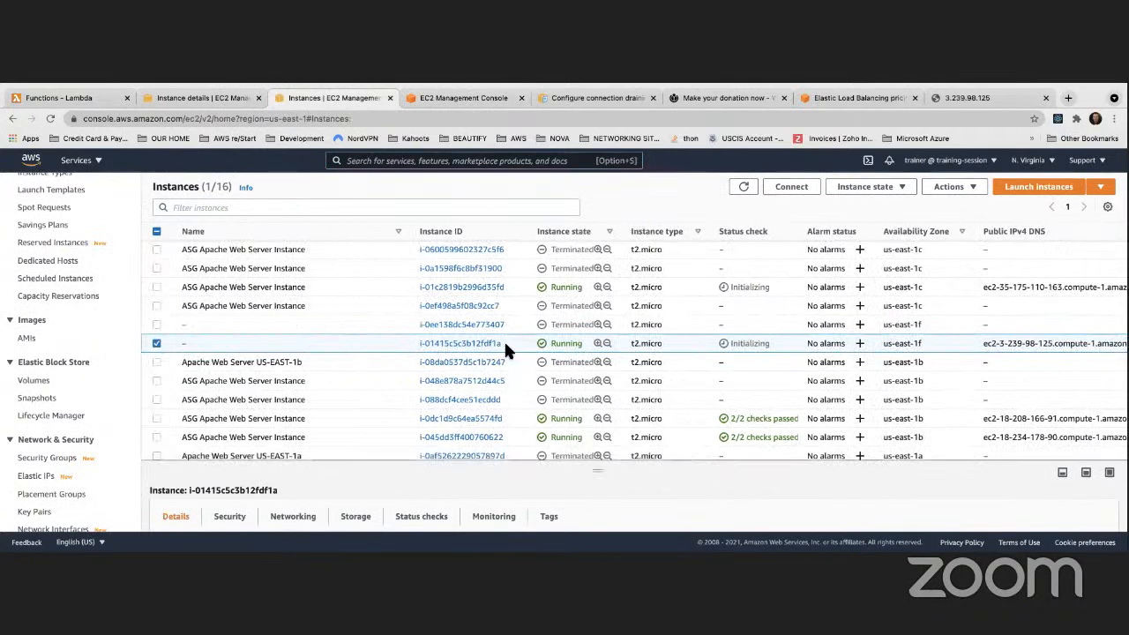
pyautogui.rightClick(328, 340)
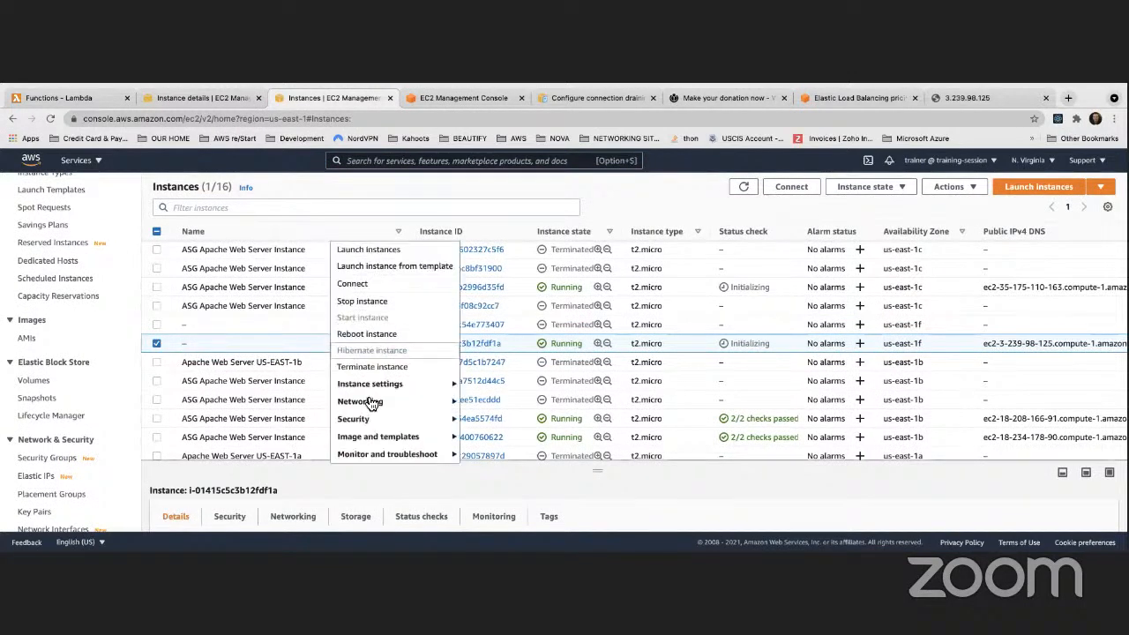
pyautogui.moveTo(440, 390)
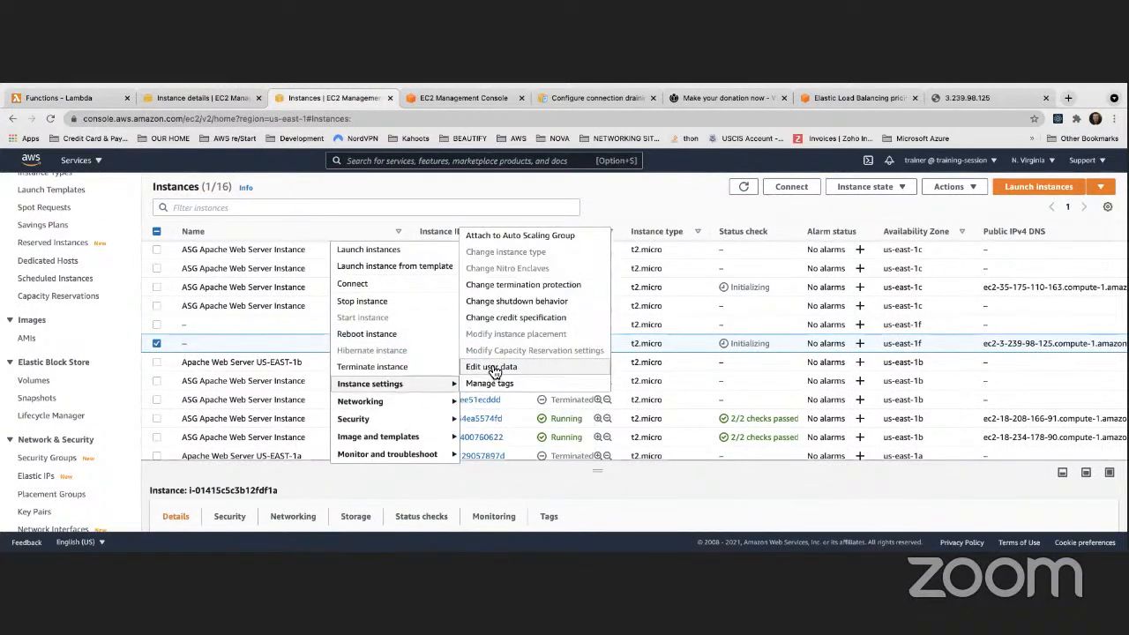
pyautogui.click(485, 367)
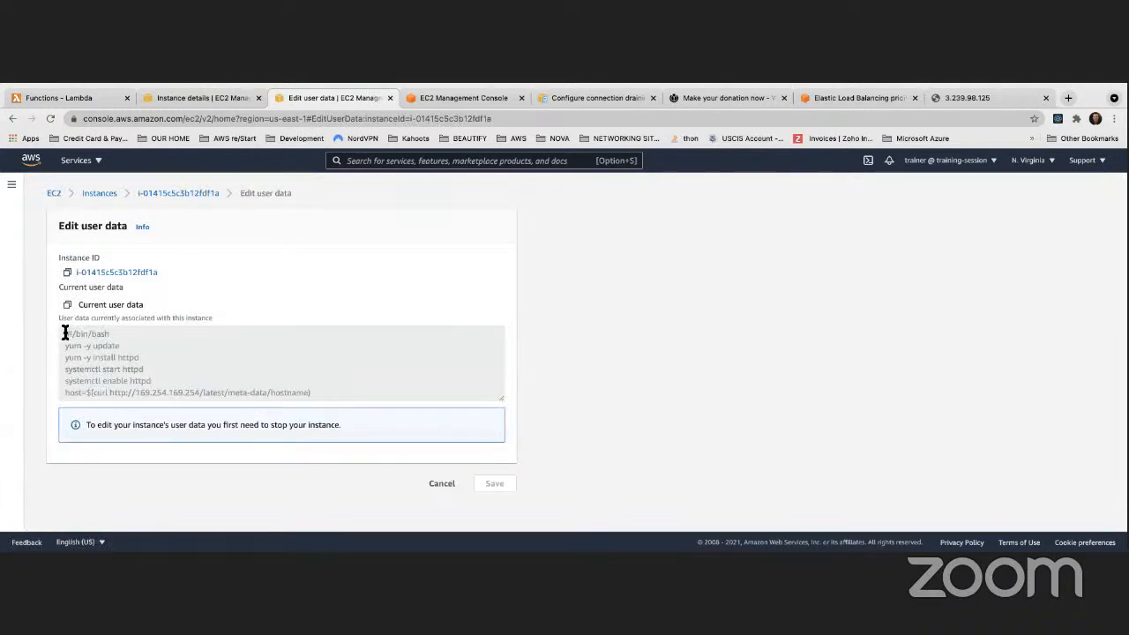
pyautogui.moveTo(258, 386); pyautogui.dragTo(351, 399)
pyautogui.hotkey('ctrl', 'c')
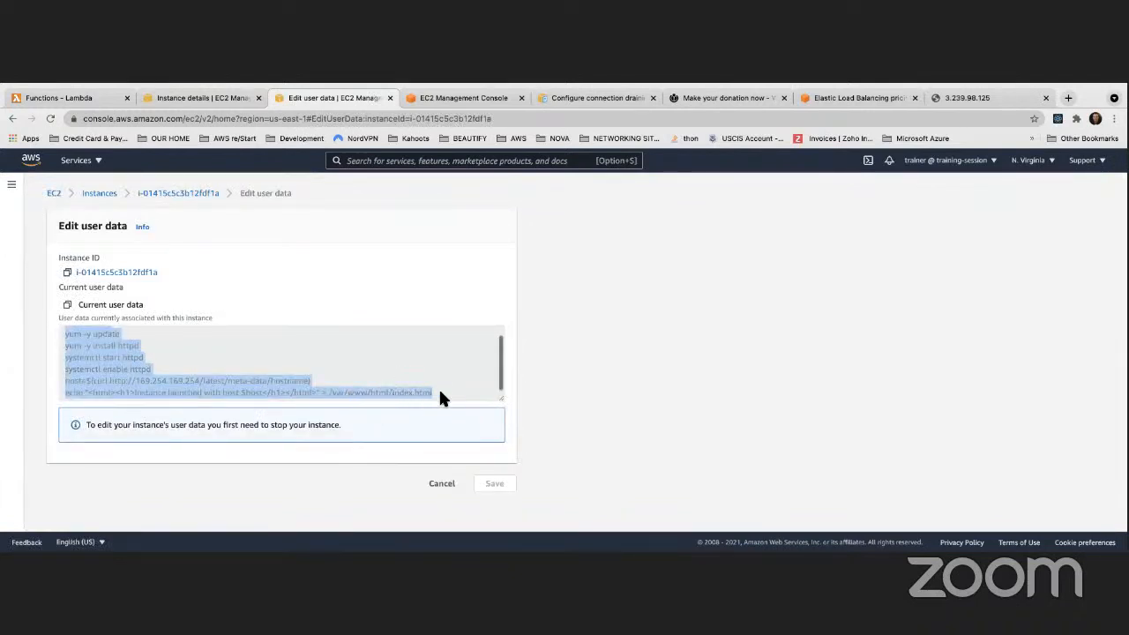
pyautogui.click(444, 485)
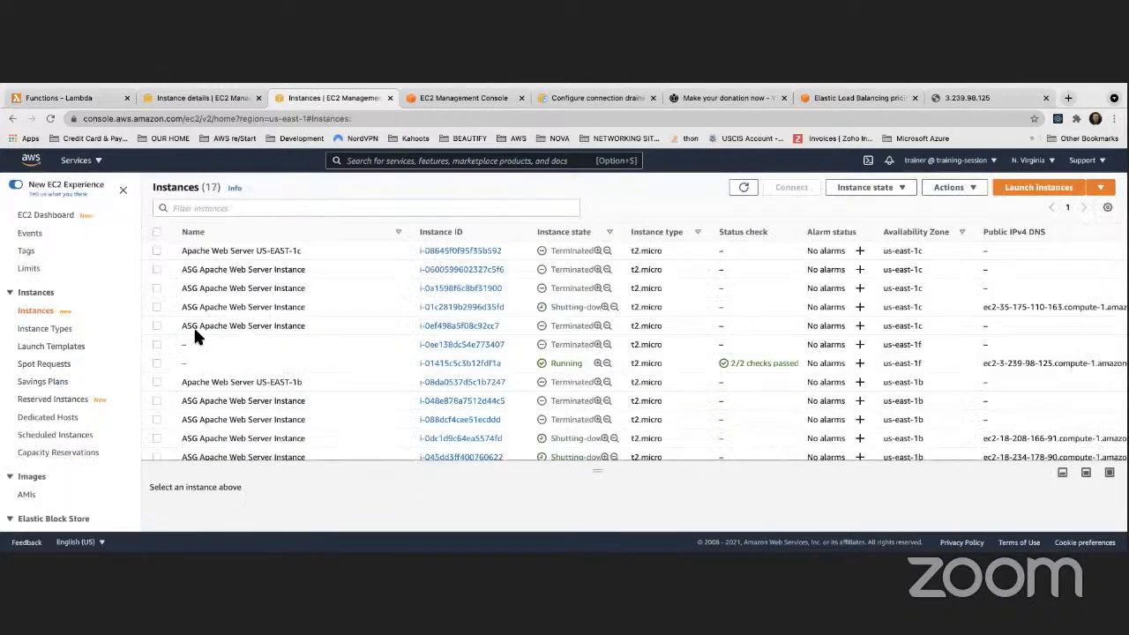
# Terminate instance i-01415c5c3b12fdf1a and go back to the earlier instance's details page
pyautogui.click(198, 360)
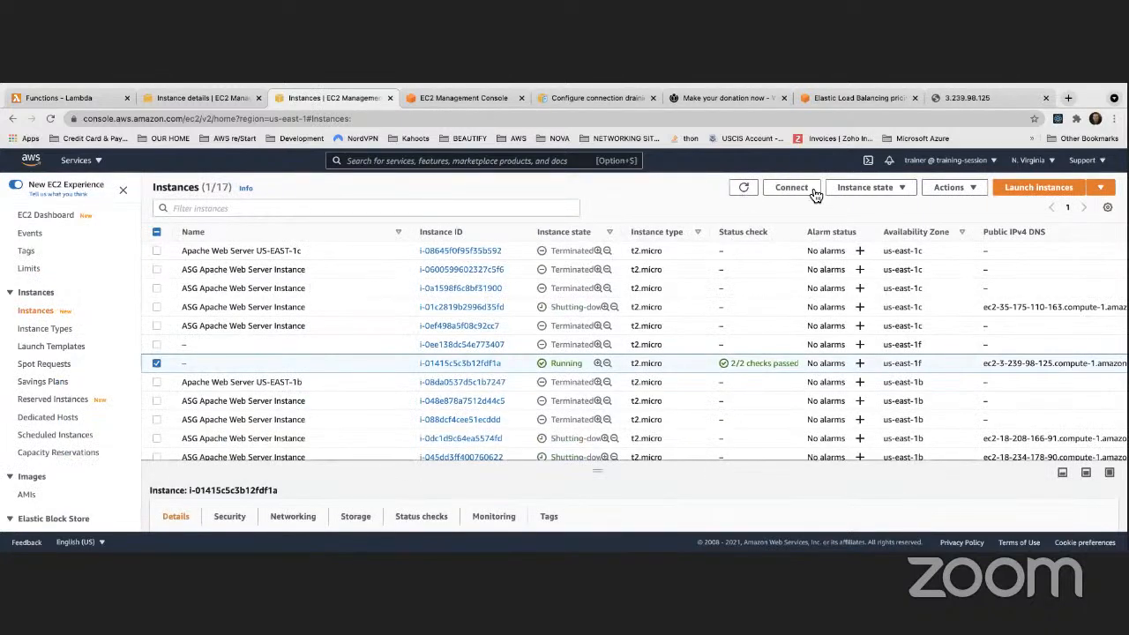
pyautogui.click(866, 187)
pyautogui.click(873, 278)
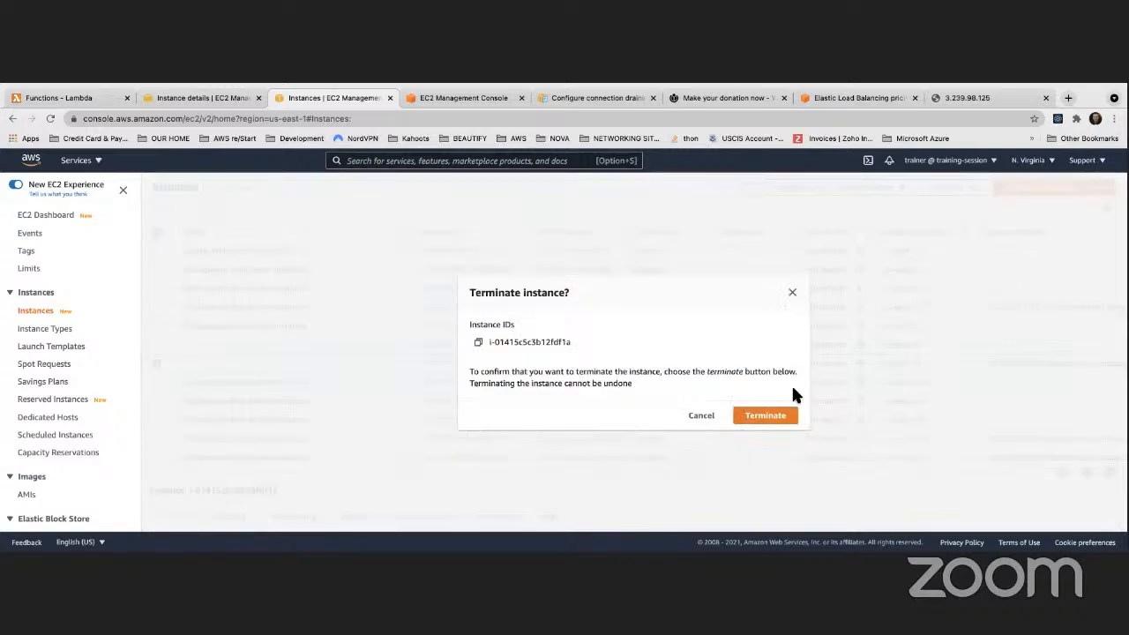
pyautogui.click(774, 417)
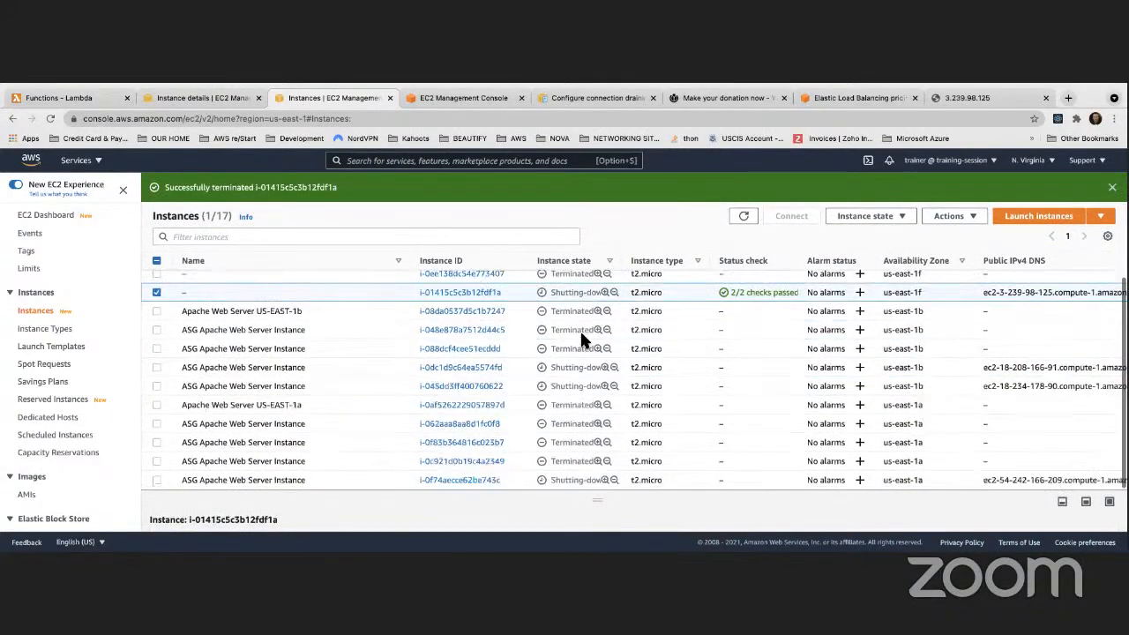
pyautogui.scroll(3, 576, 329)
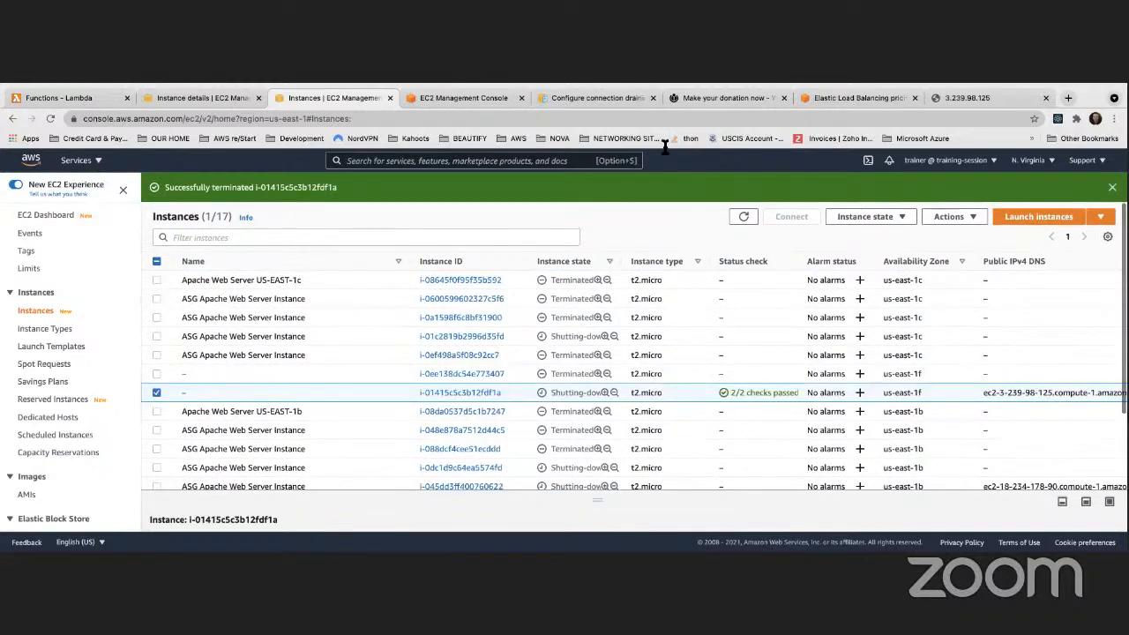
pyautogui.click(203, 99)
pyautogui.scroll(-10, 255, 335)
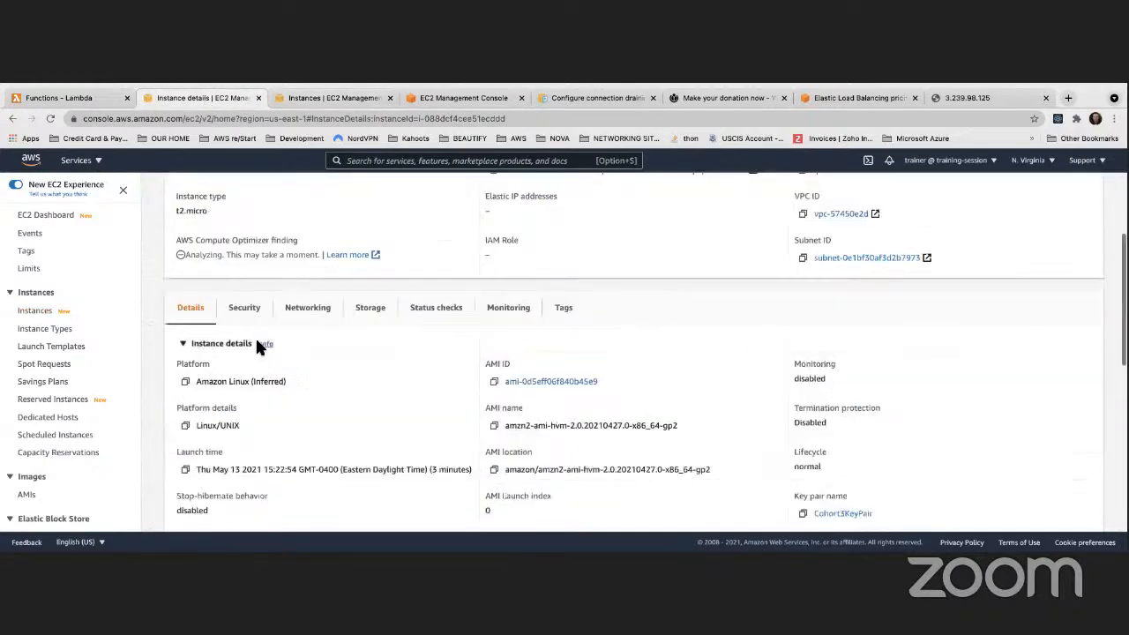
pyautogui.scroll(-5, 93, 382)
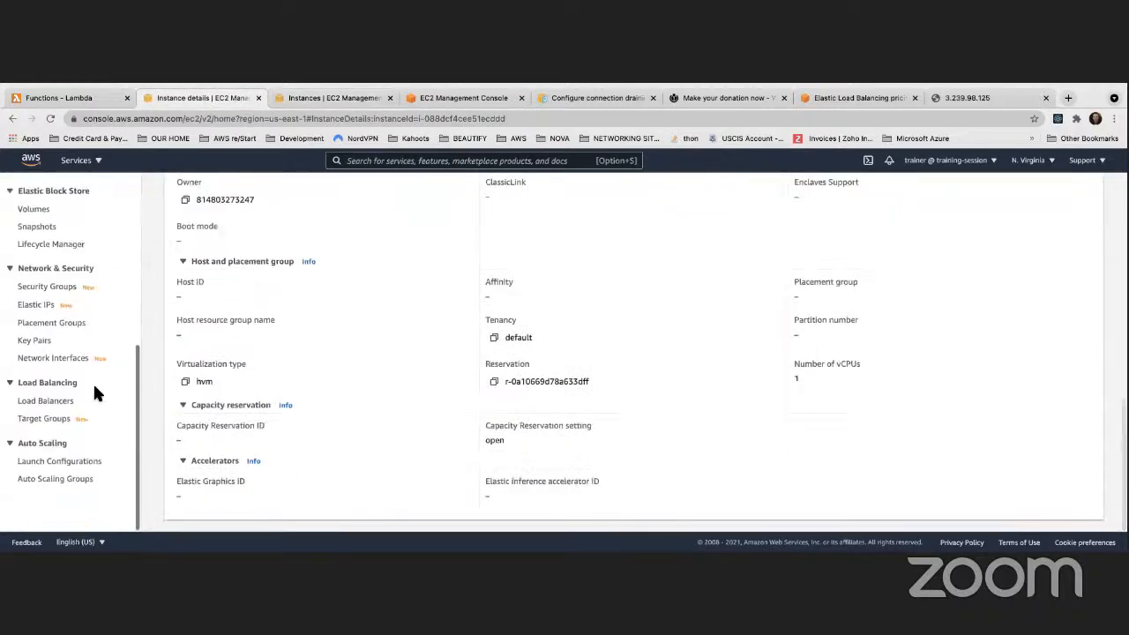
# Start a new launch configuration and expand its Advanced details section
pyautogui.click(70, 461)
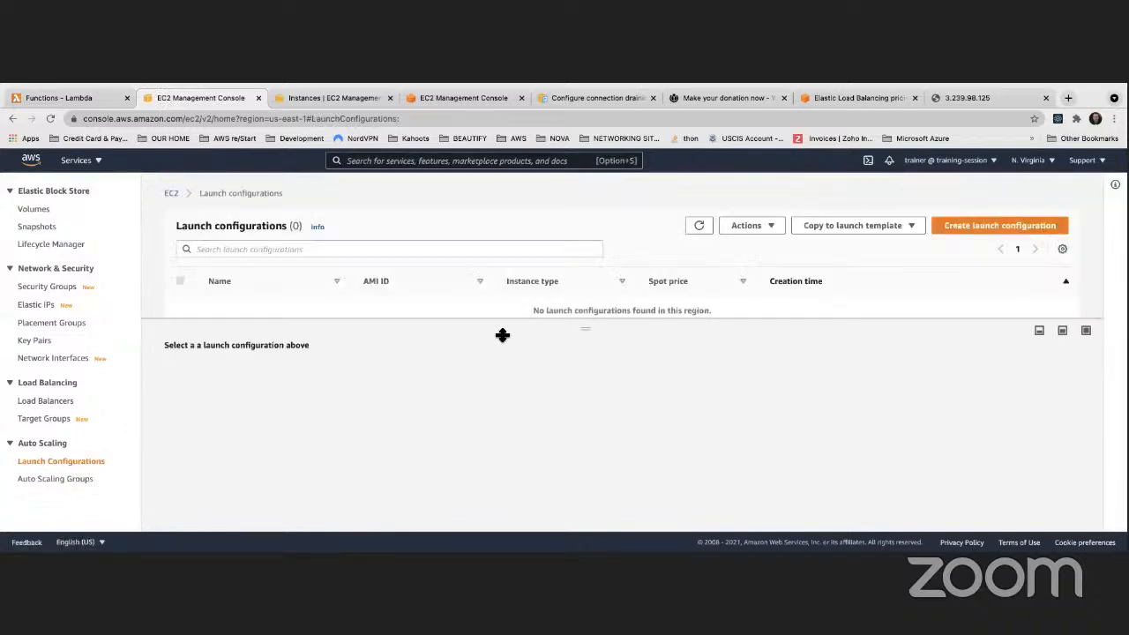
pyautogui.click(999, 224)
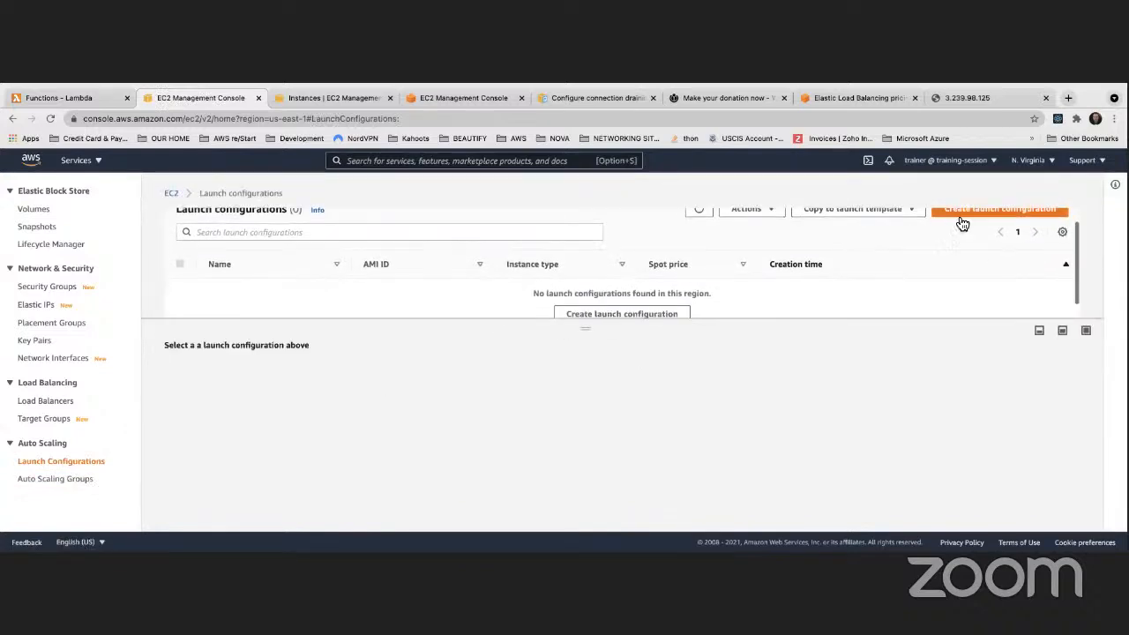
pyautogui.scroll(-15, 224, 406)
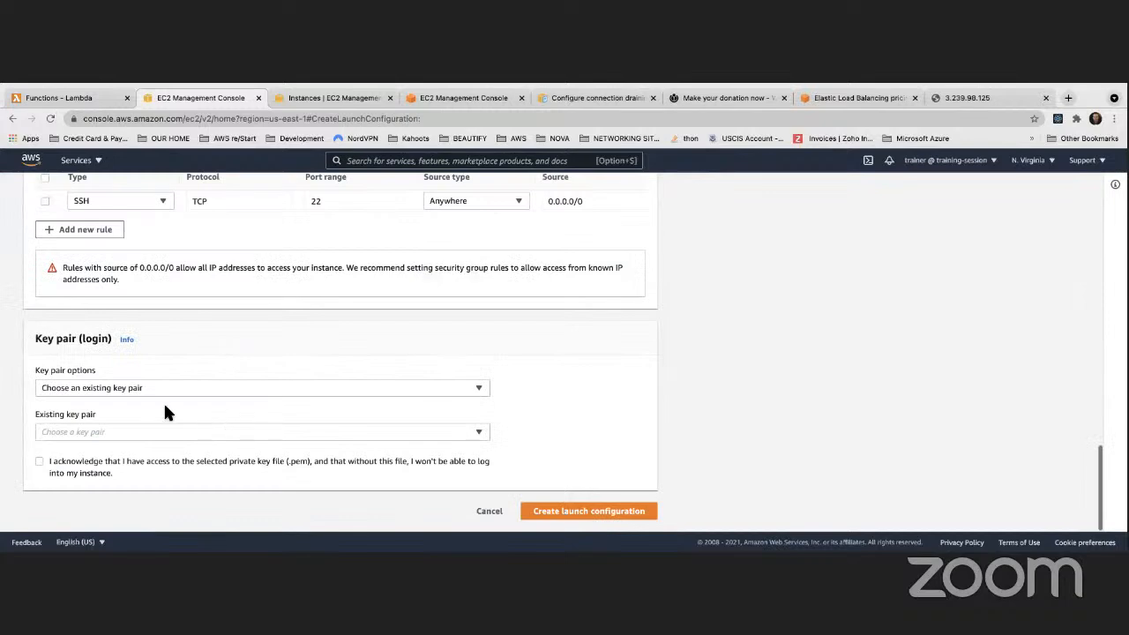
pyautogui.scroll(2, 159, 406)
pyautogui.scroll(8, 156, 407)
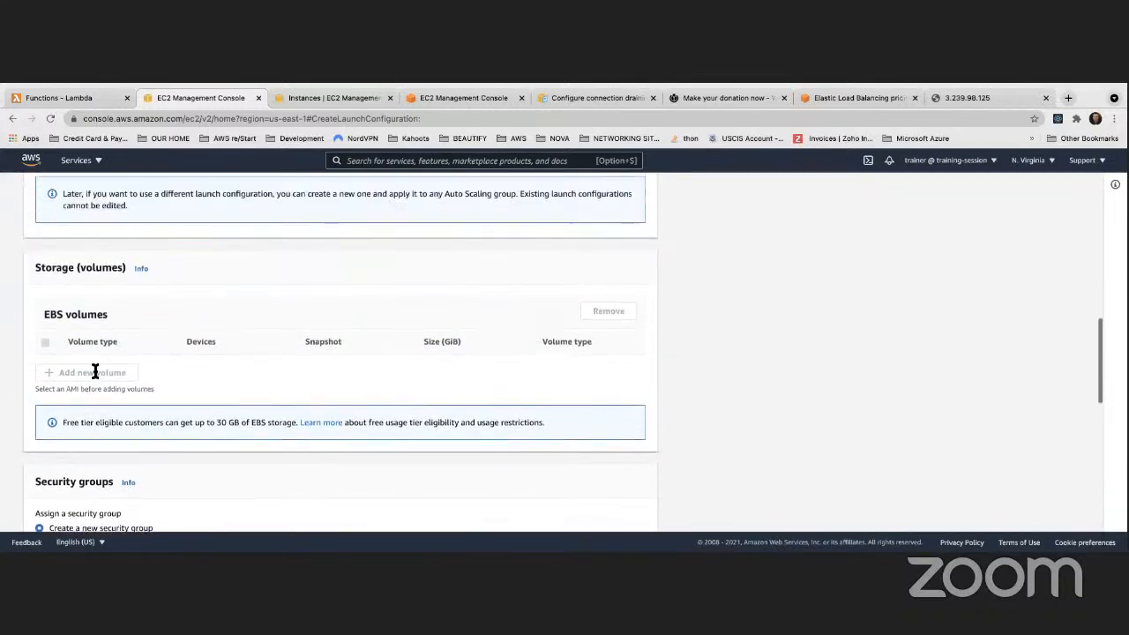
pyautogui.click(39, 271)
pyautogui.scroll(-10, 132, 410)
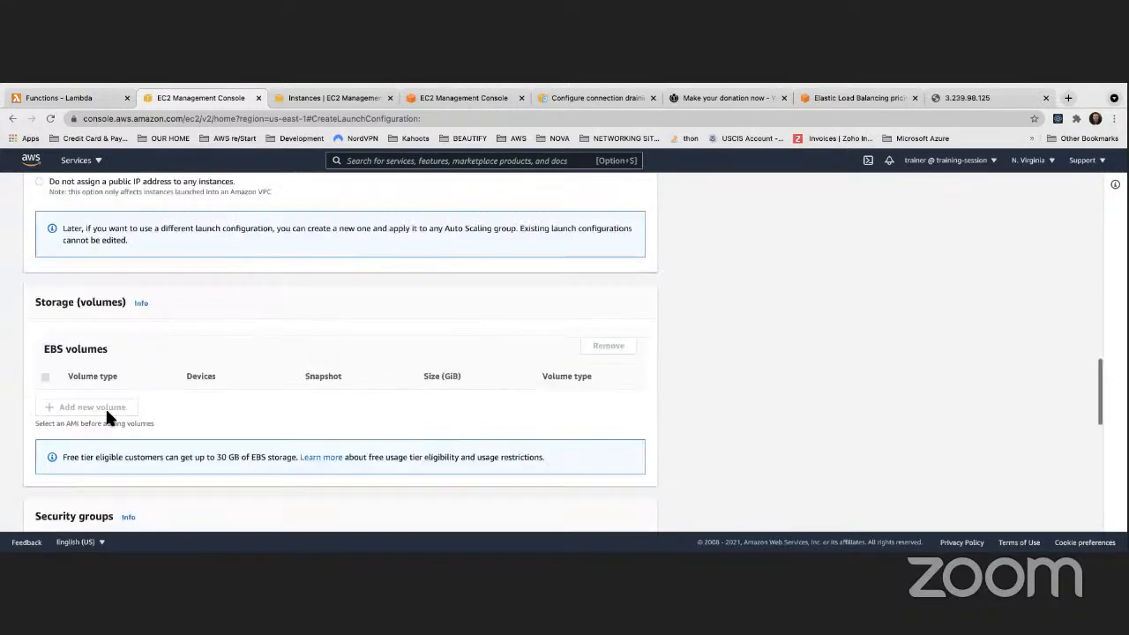
pyautogui.scroll(6, 72, 410)
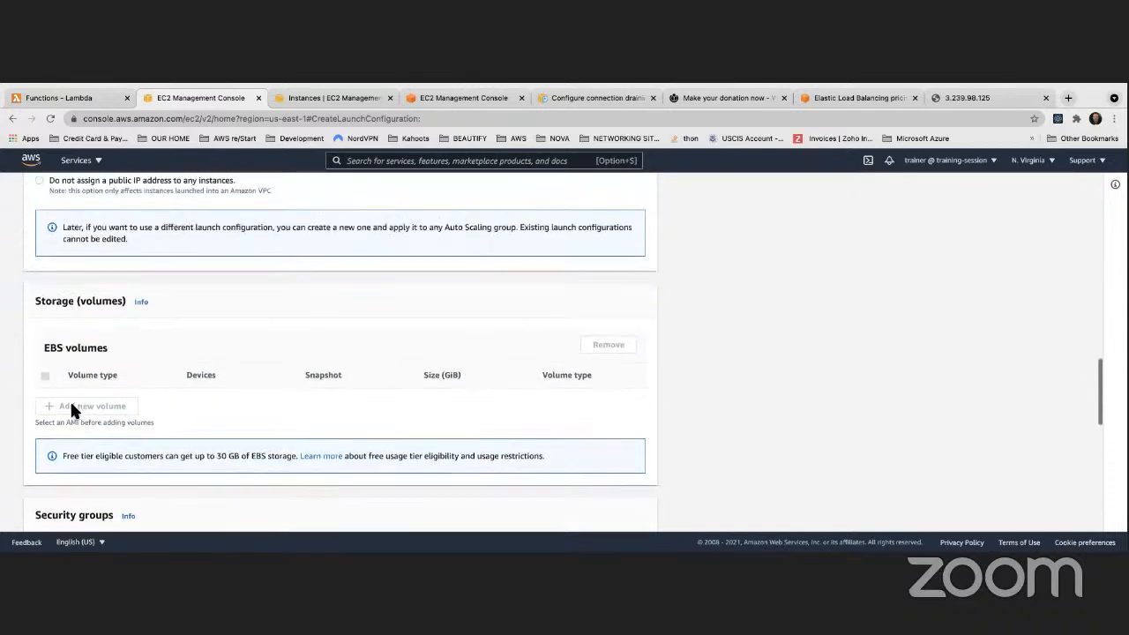
pyautogui.scroll(-6, 72, 410)
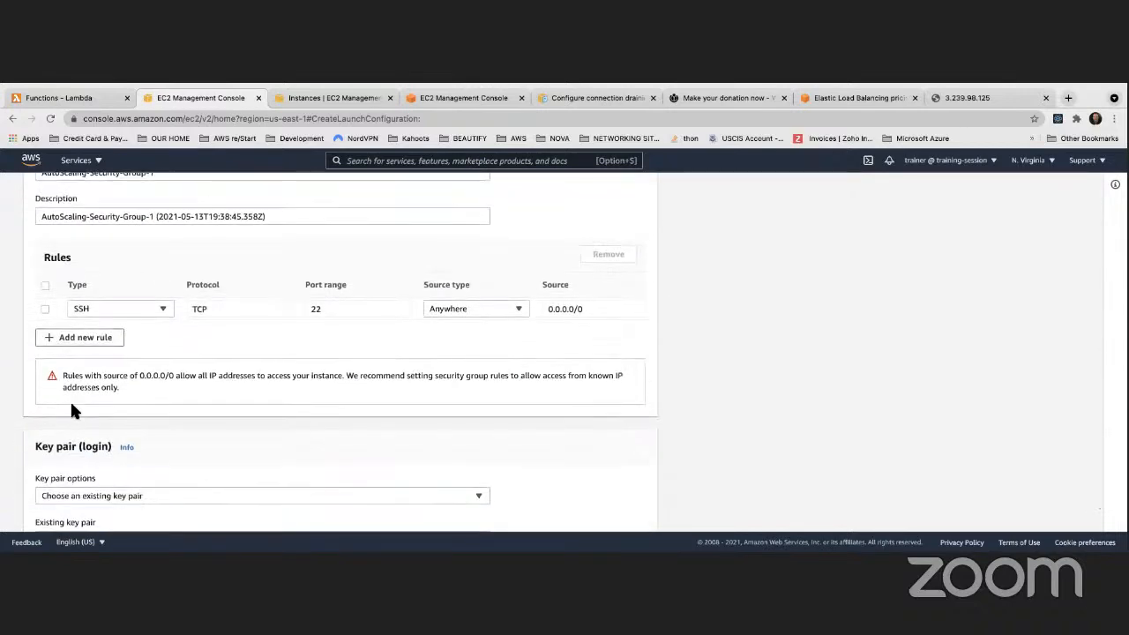
pyautogui.scroll(3, 72, 410)
pyautogui.scroll(-2, 71, 410)
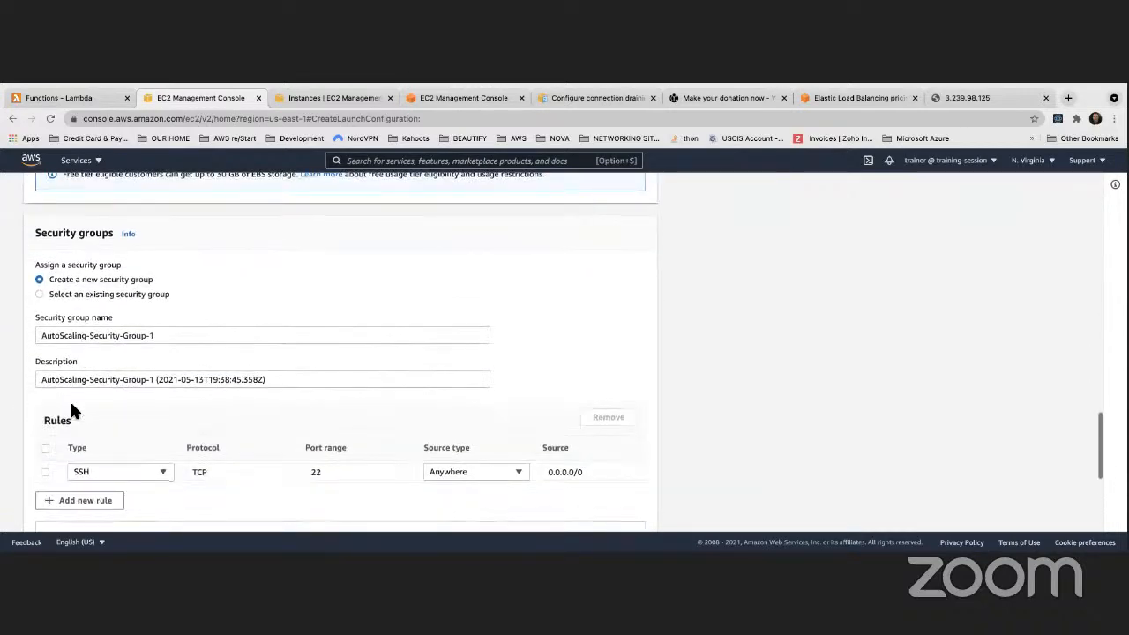
pyautogui.scroll(8, 74, 410)
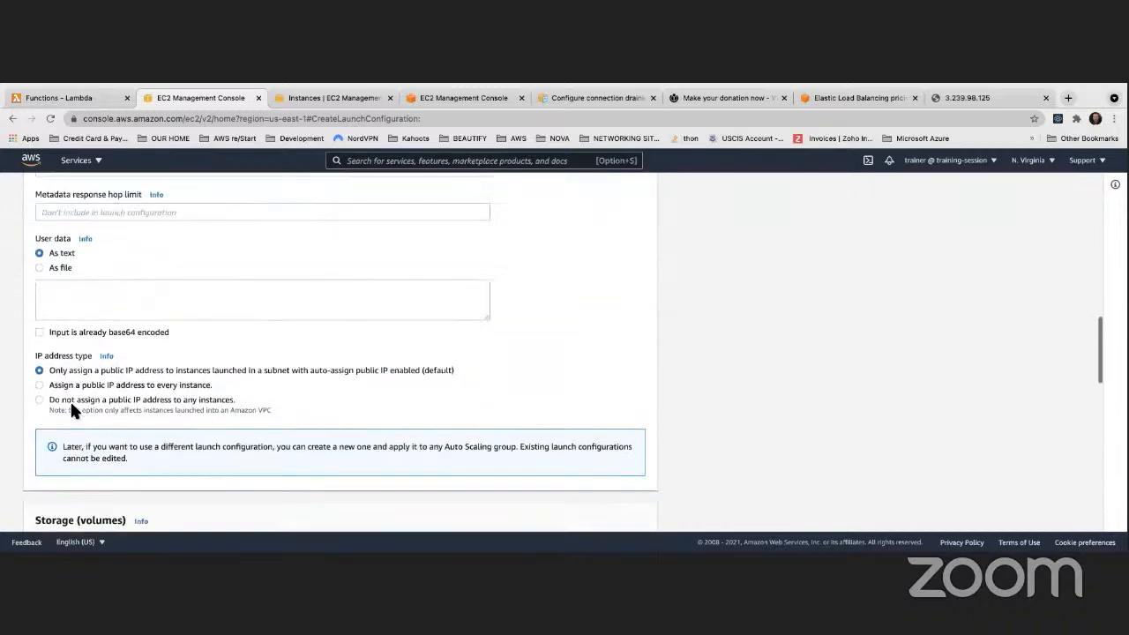
# Paste the bash httpd web-server startup script into the User data box
pyautogui.click(55, 311)
pyautogui.hotkey('ctrl', 'v')
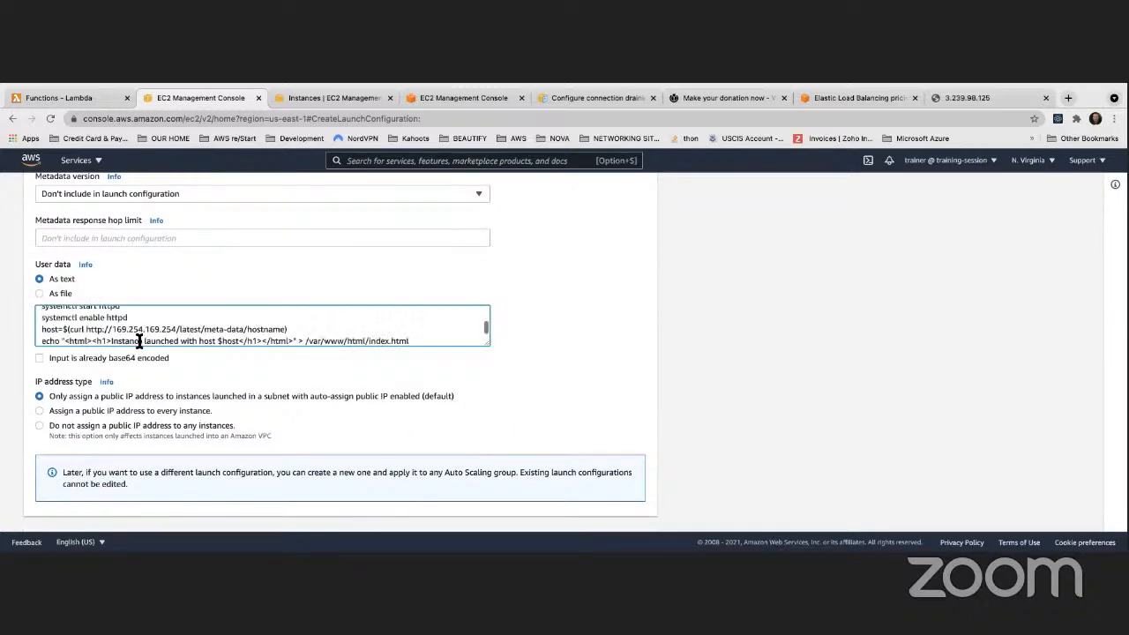
pyautogui.scroll(3, 139, 341)
pyautogui.scroll(-3, 137, 338)
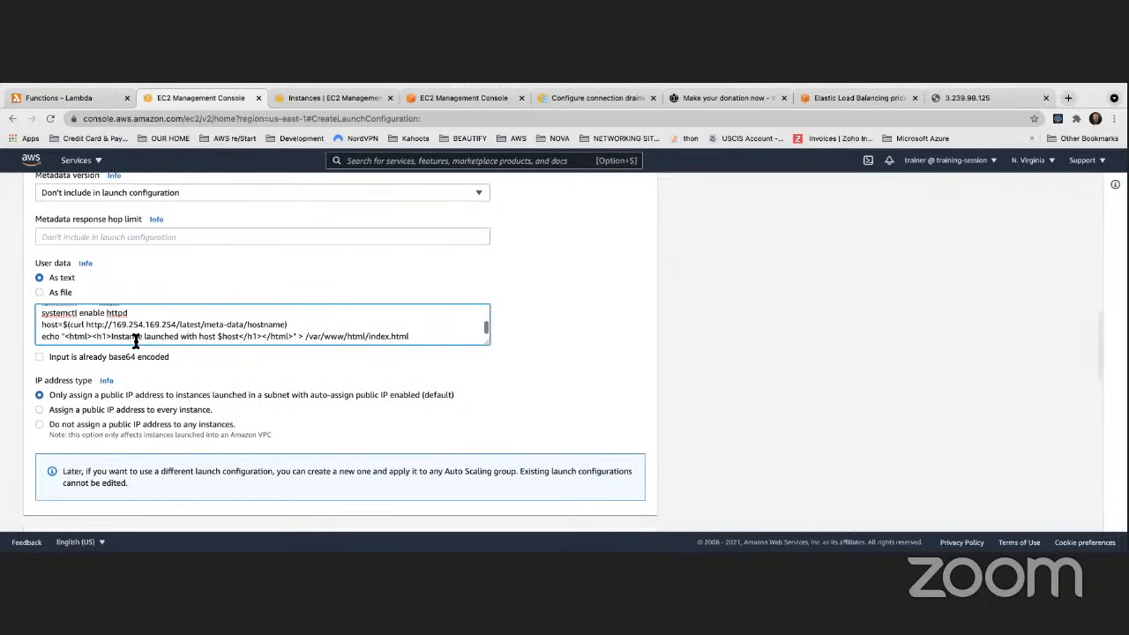
pyautogui.scroll(3, 135, 341)
pyautogui.scroll(3, 124, 341)
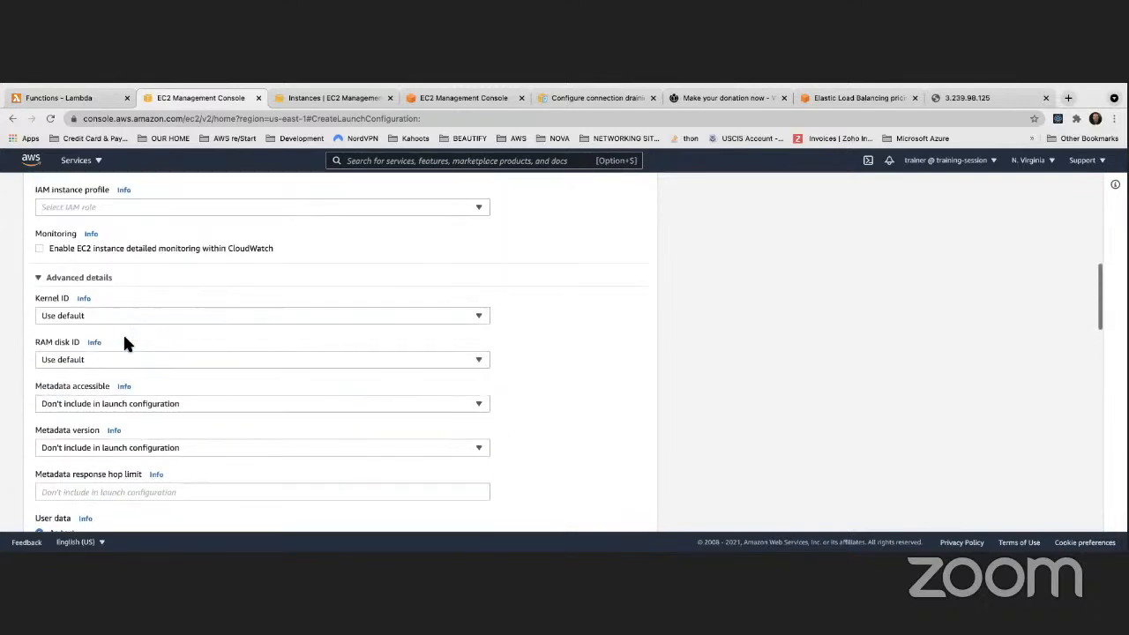
pyautogui.click(296, 101)
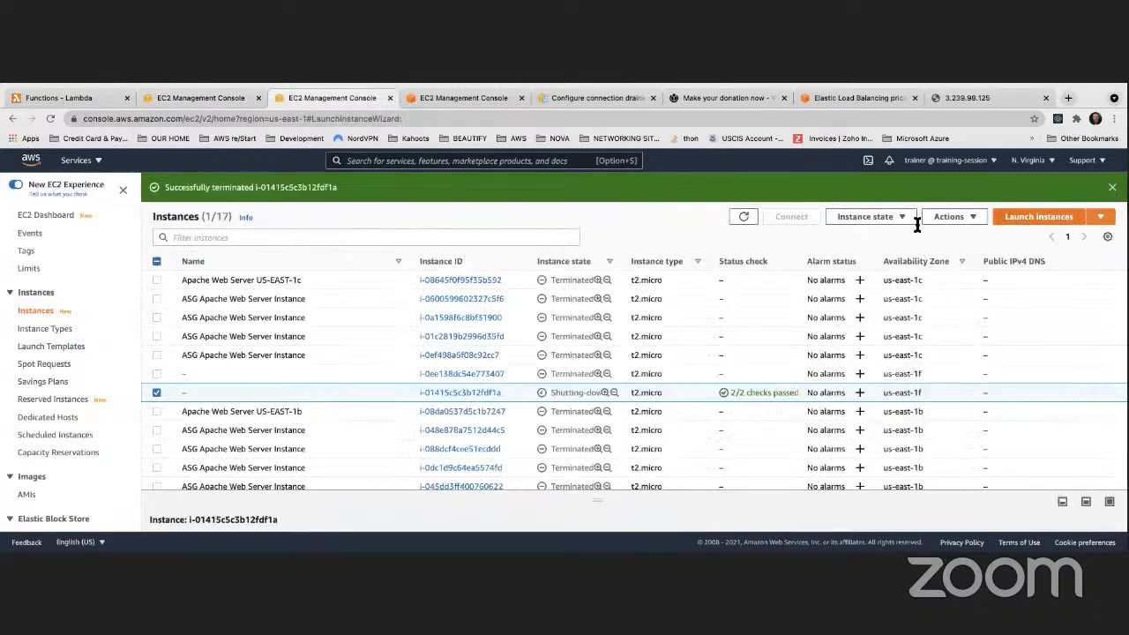
# Copy the Amazon Linux 2 AMI ID from the launch instance wizard
pyautogui.moveTo(401, 314); pyautogui.dragTo(498, 315)
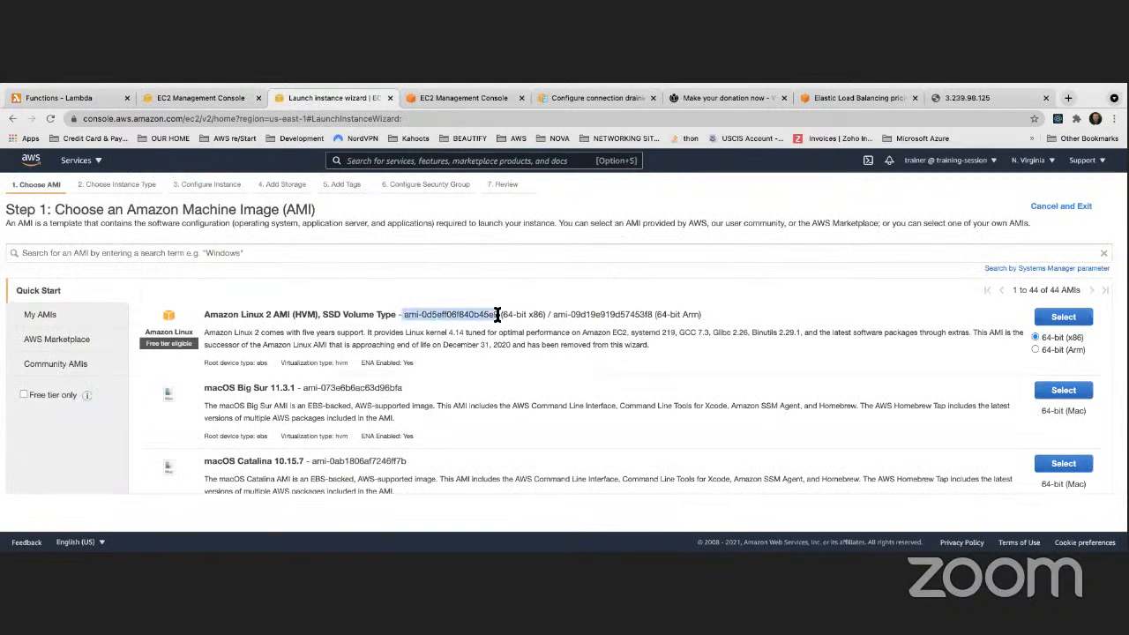
pyautogui.click(399, 317)
pyautogui.moveTo(404, 315); pyautogui.dragTo(497, 315)
pyautogui.press('super+c')
pyautogui.click(202, 97)
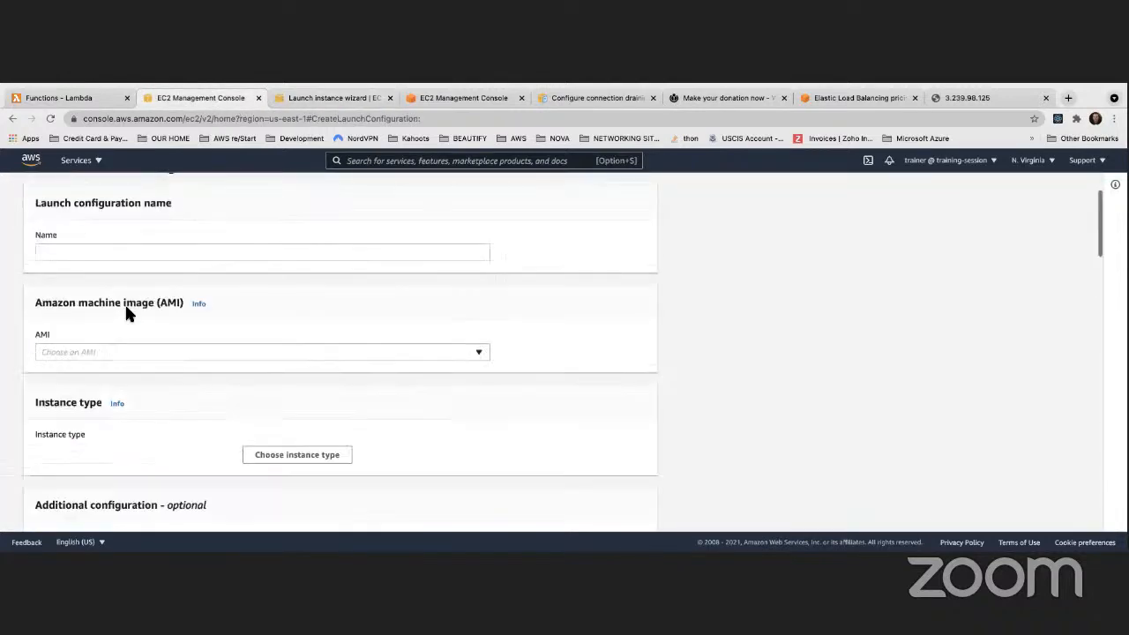
# Name the configuration MyFirstLaunchConfiguration and select the amzn2-ami-hvm-2.0.20210427.0-x86_64-gp2 AMI
pyautogui.click(126, 343)
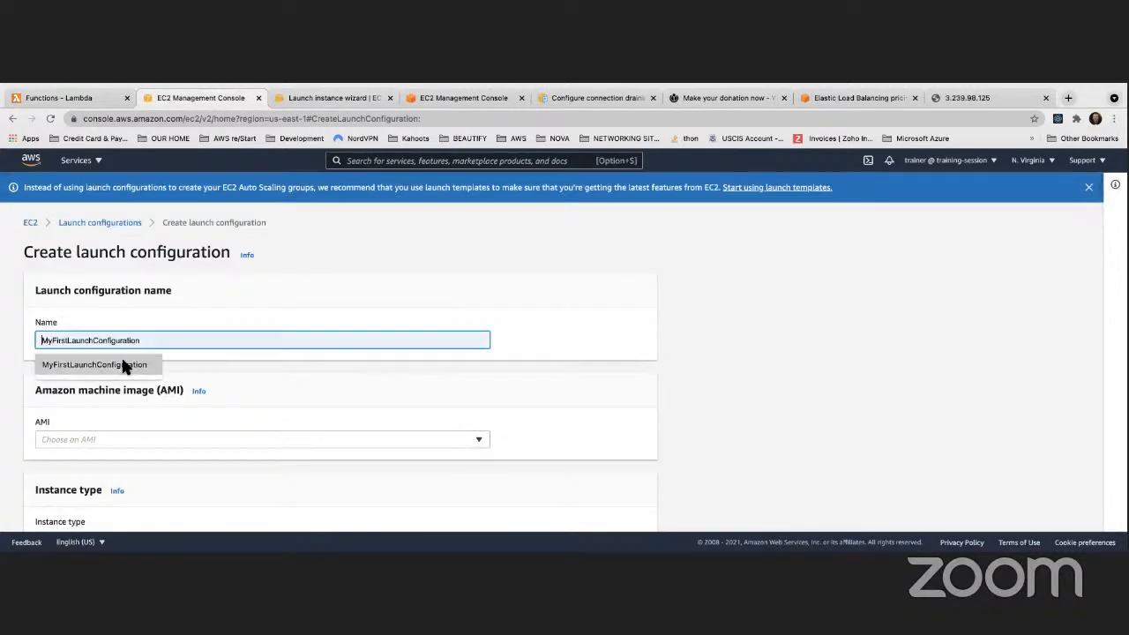
pyautogui.click(97, 364)
pyautogui.scroll(-2, 150, 339)
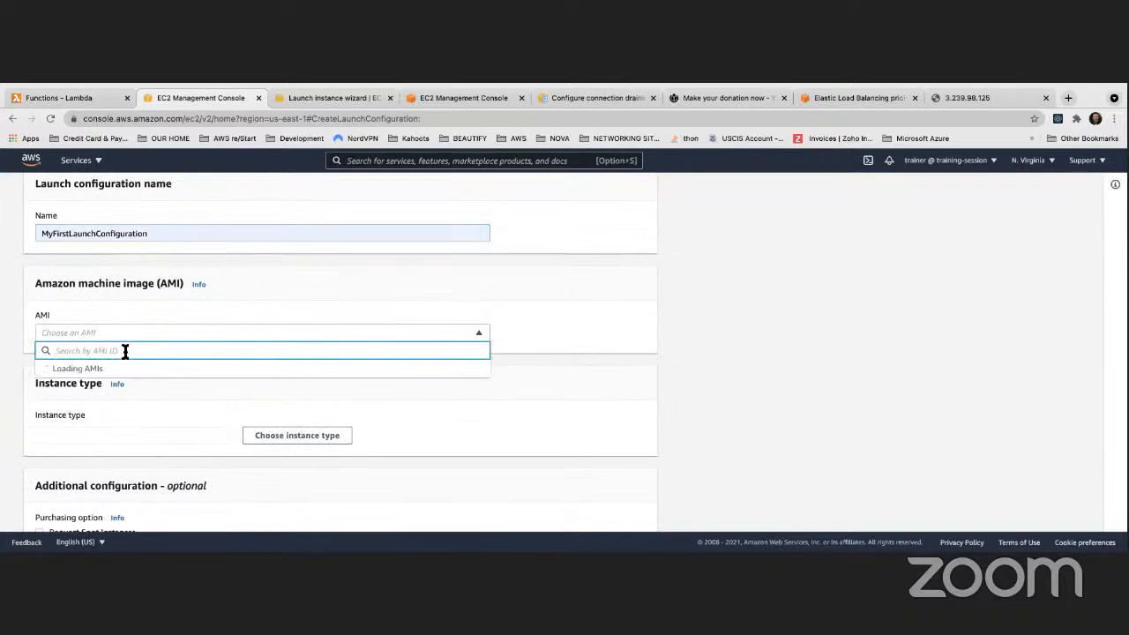
pyautogui.press('super+v')
pyautogui.click(203, 371)
# Choose t2.micro as the instance type
pyautogui.scroll(-3, 225, 369)
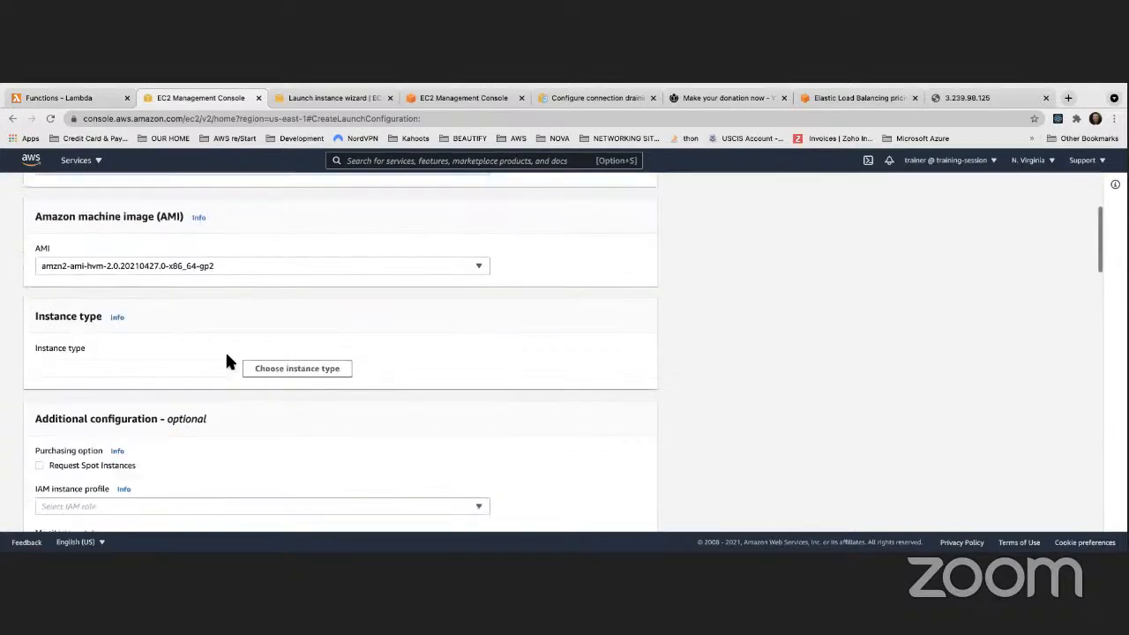
pyautogui.click(345, 317)
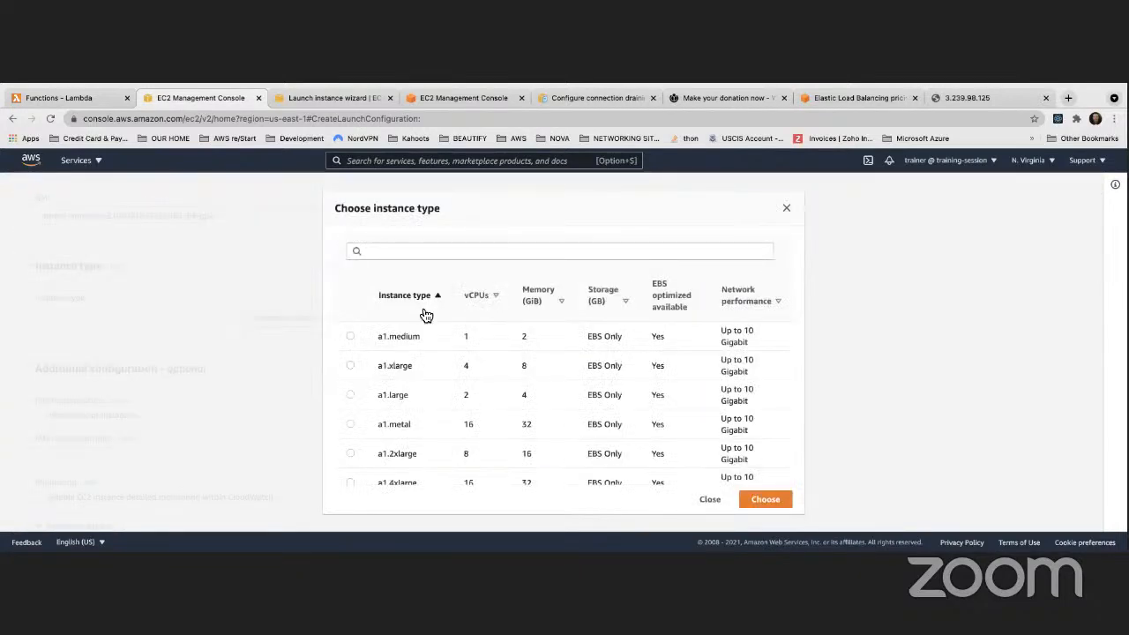
pyautogui.click(408, 256)
pyautogui.write('t2.mi')
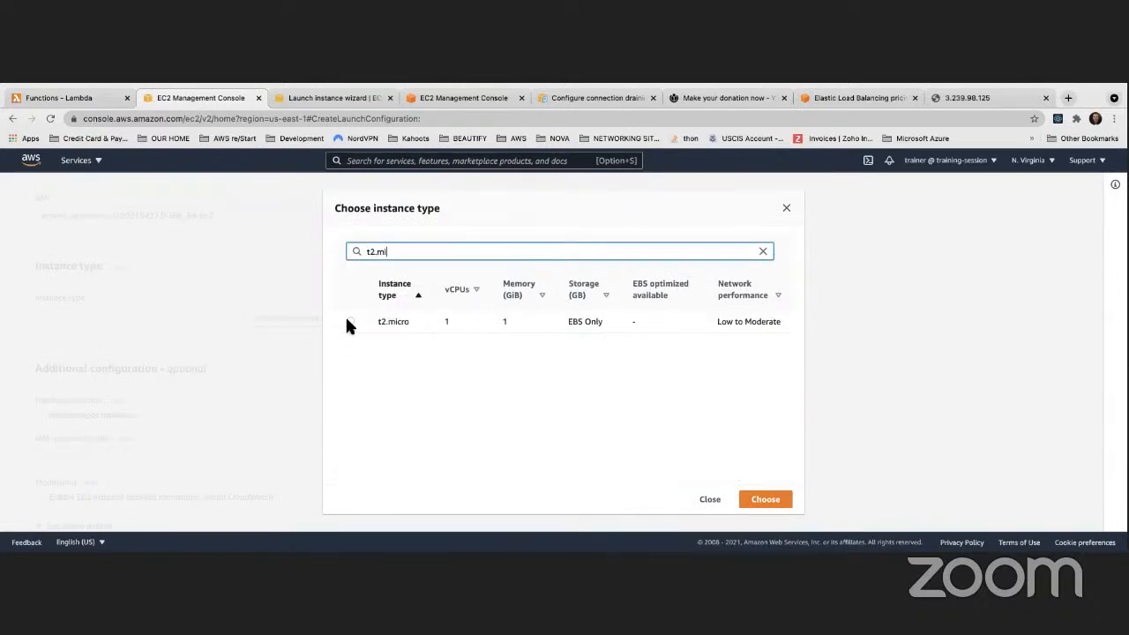
pyautogui.click(349, 321)
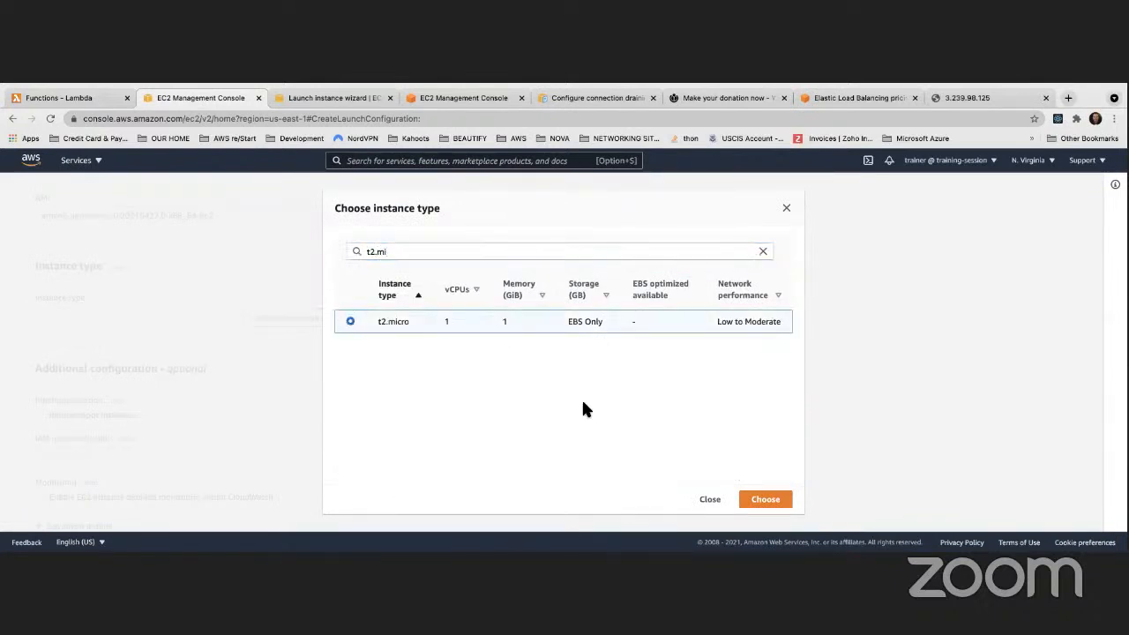
pyautogui.click(765, 499)
pyautogui.scroll(-5, 246, 378)
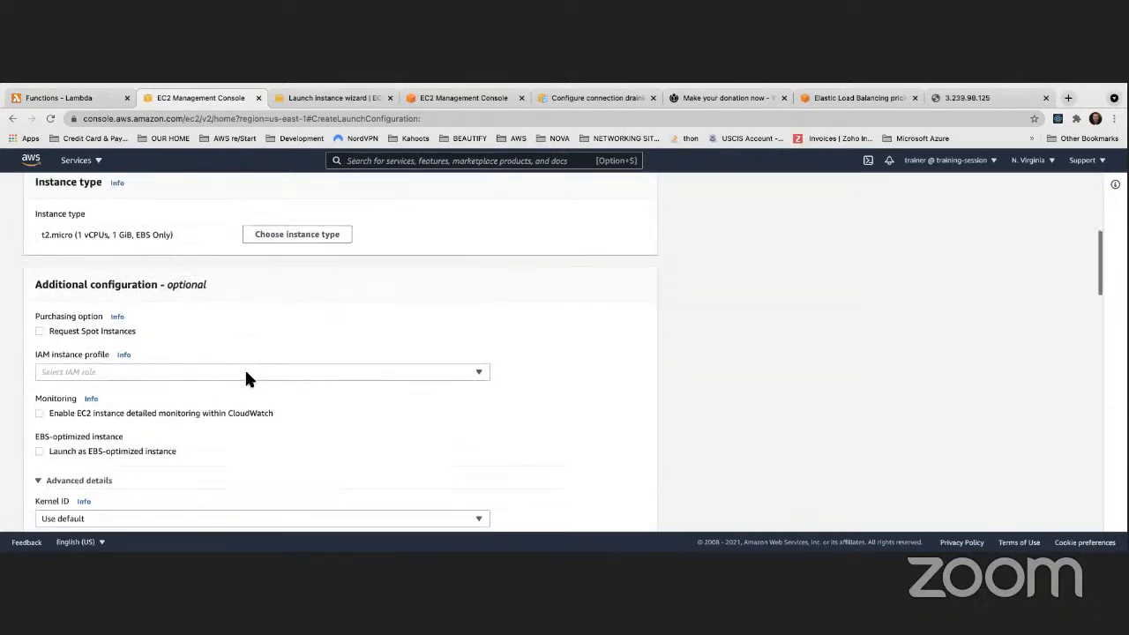
# Paste the web-server startup script into the User data field
pyautogui.scroll(-4, 161, 364)
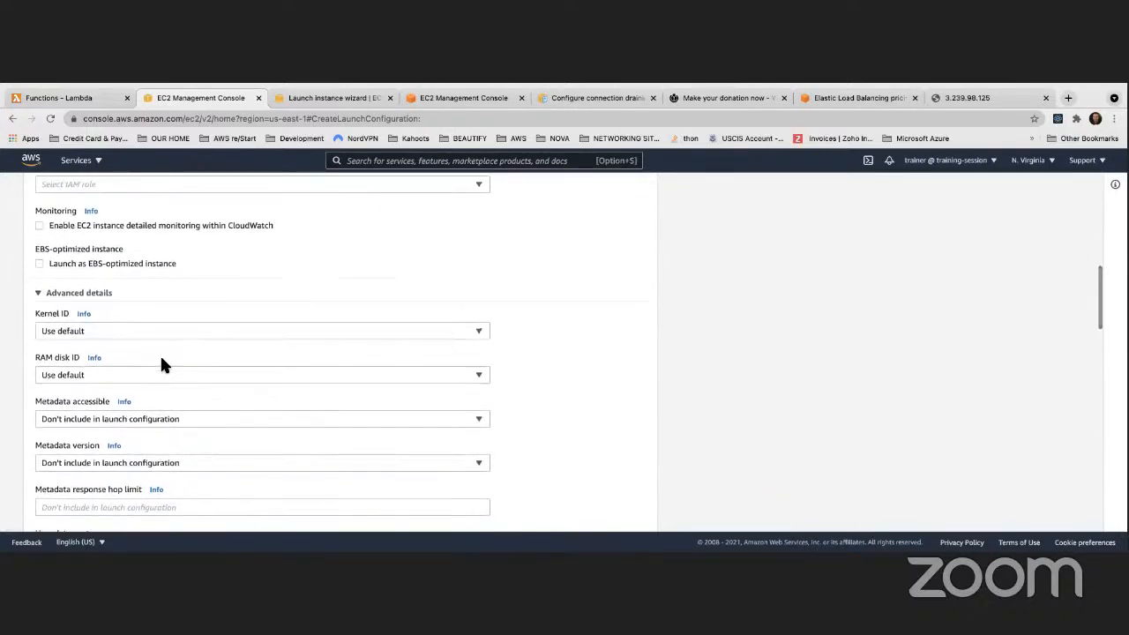
pyautogui.scroll(-1, 153, 360)
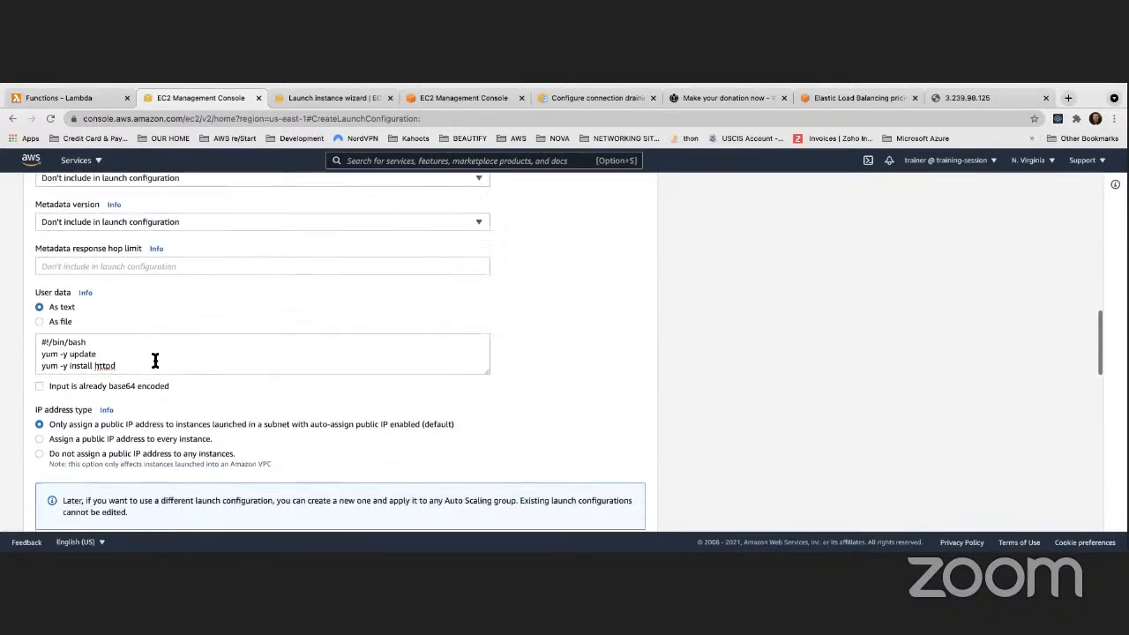
pyautogui.click(153, 361)
pyautogui.press('super+v')
# Use the existing security group ApacheWebServerSecurityGroup
pyautogui.scroll(-6, 351, 407)
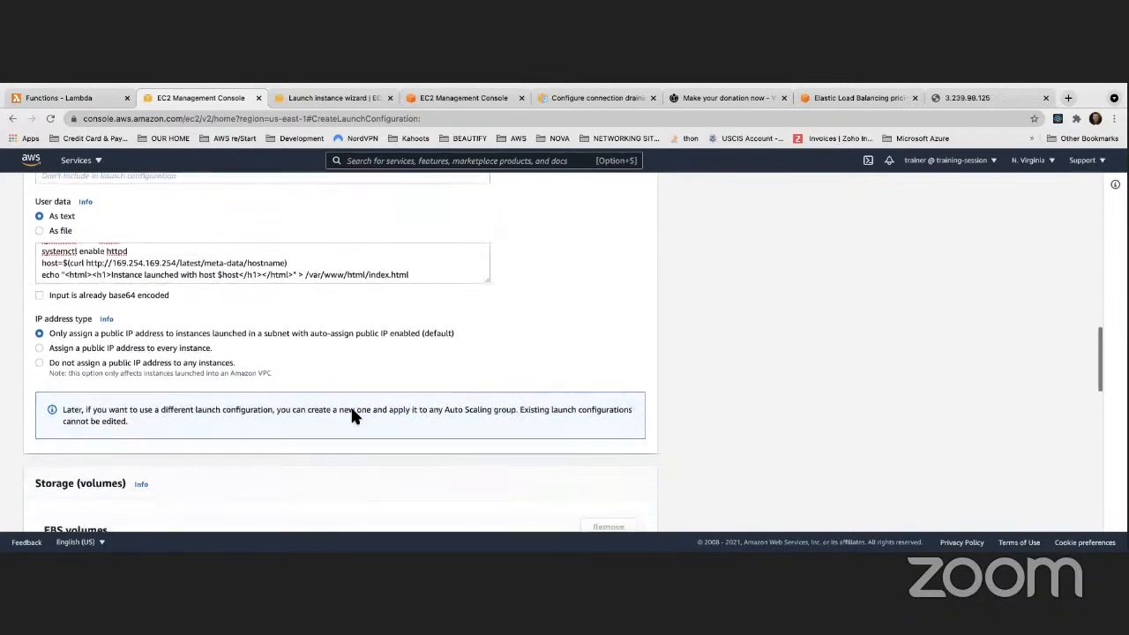
pyautogui.scroll(-3, 314, 402)
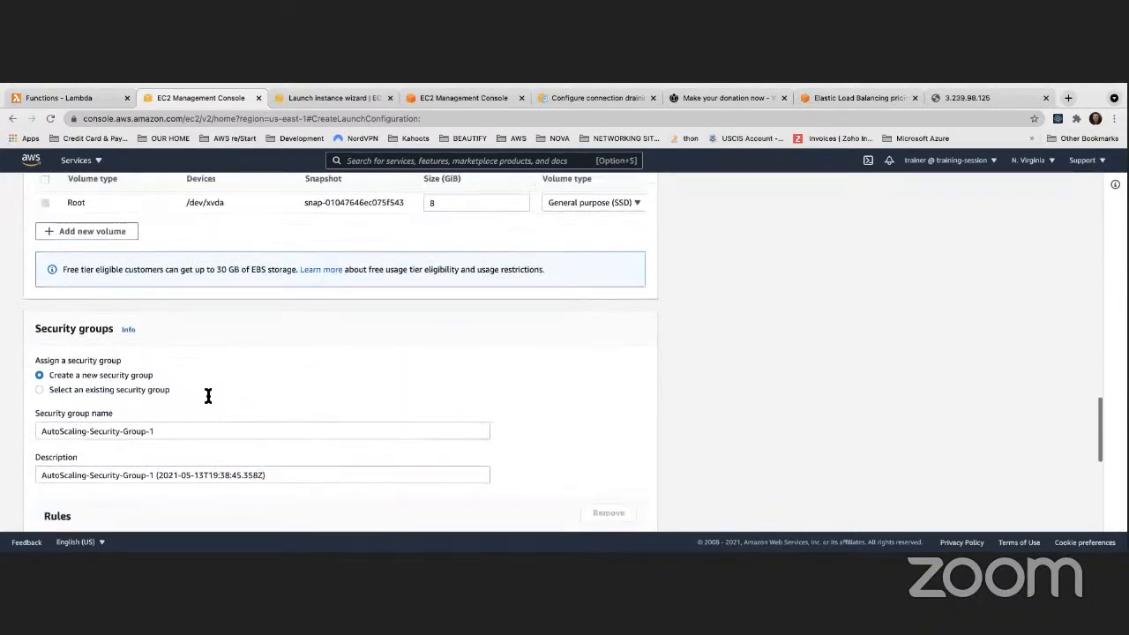
pyautogui.click(39, 359)
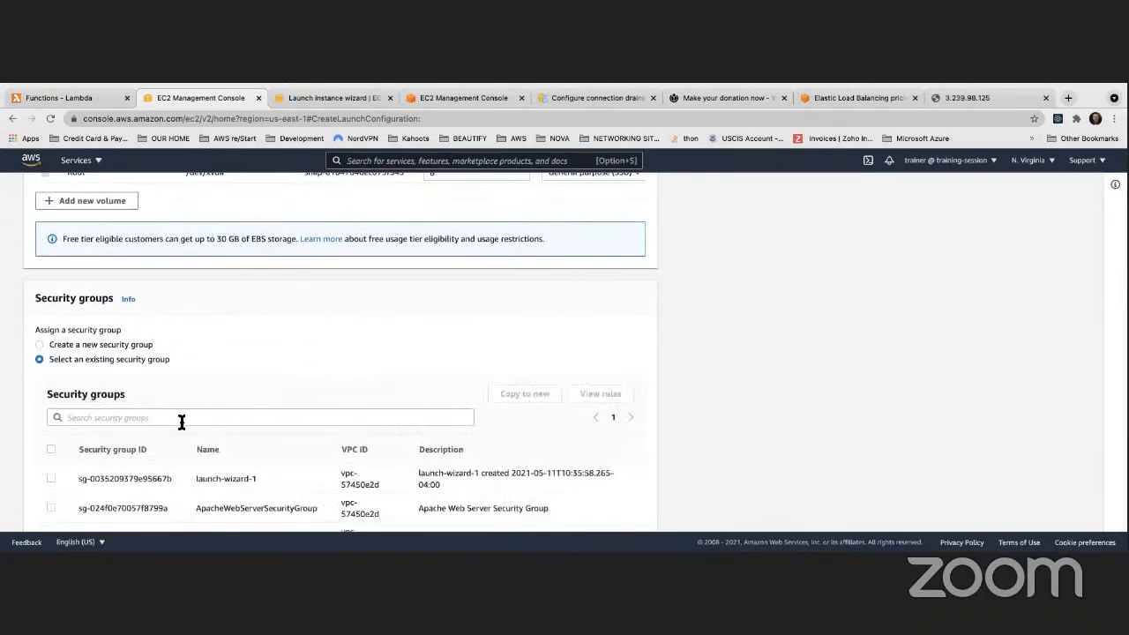
pyautogui.scroll(-2, 158, 432)
pyautogui.click(50, 418)
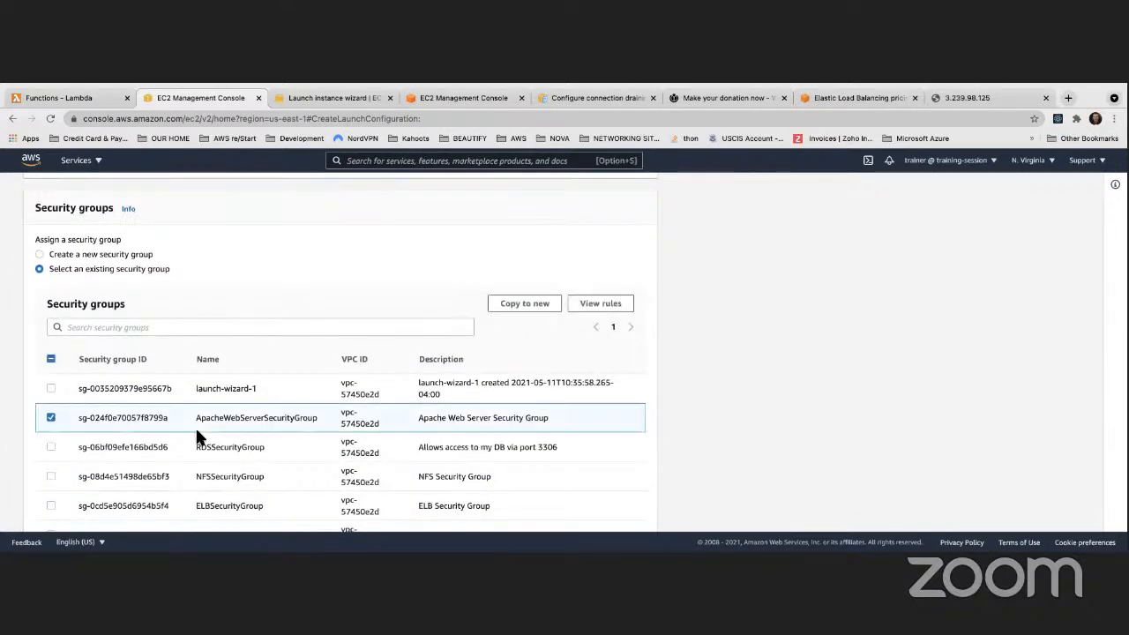
# Select the existing key pair Cohort3KeyPair
pyautogui.scroll(-1, 200, 432)
pyautogui.scroll(10, 196, 426)
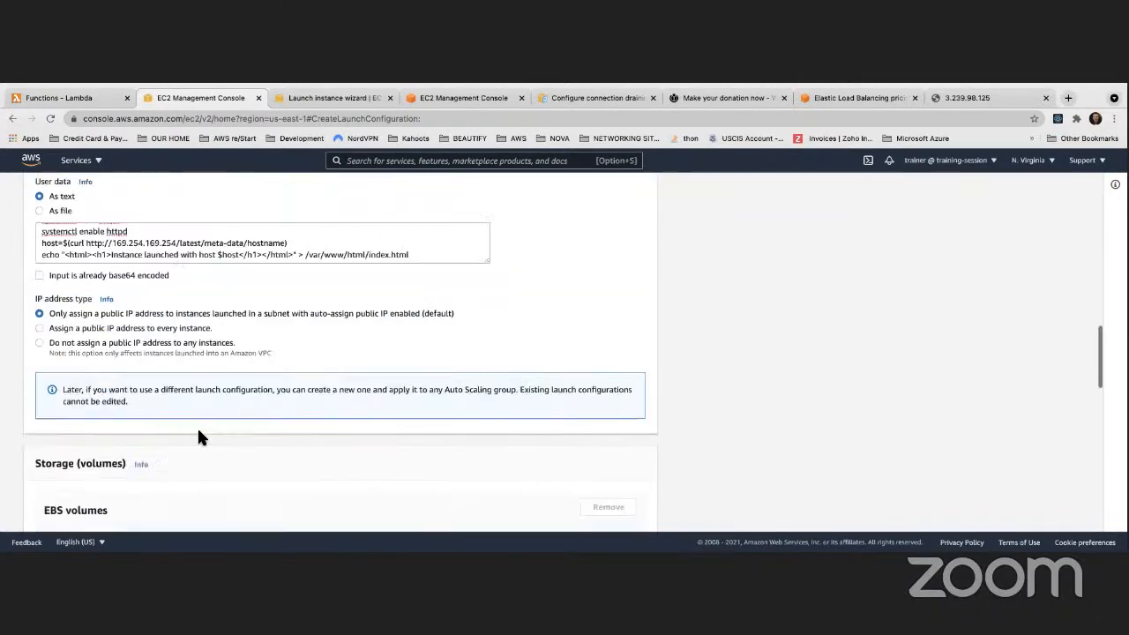
pyautogui.scroll(-5, 406, 423)
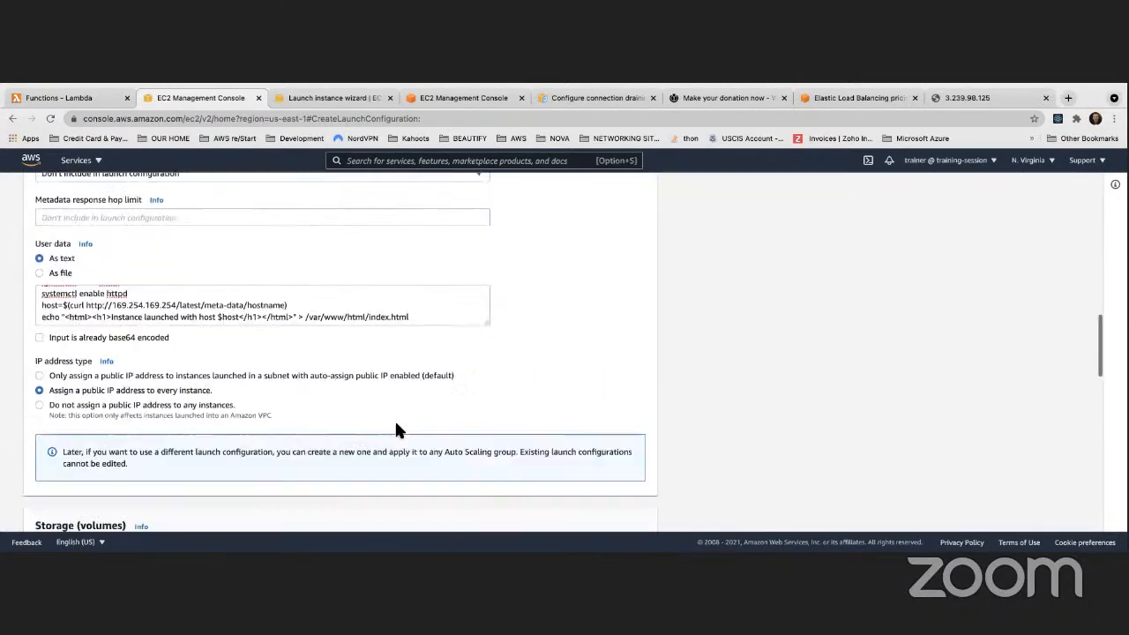
pyautogui.scroll(-8, 370, 412)
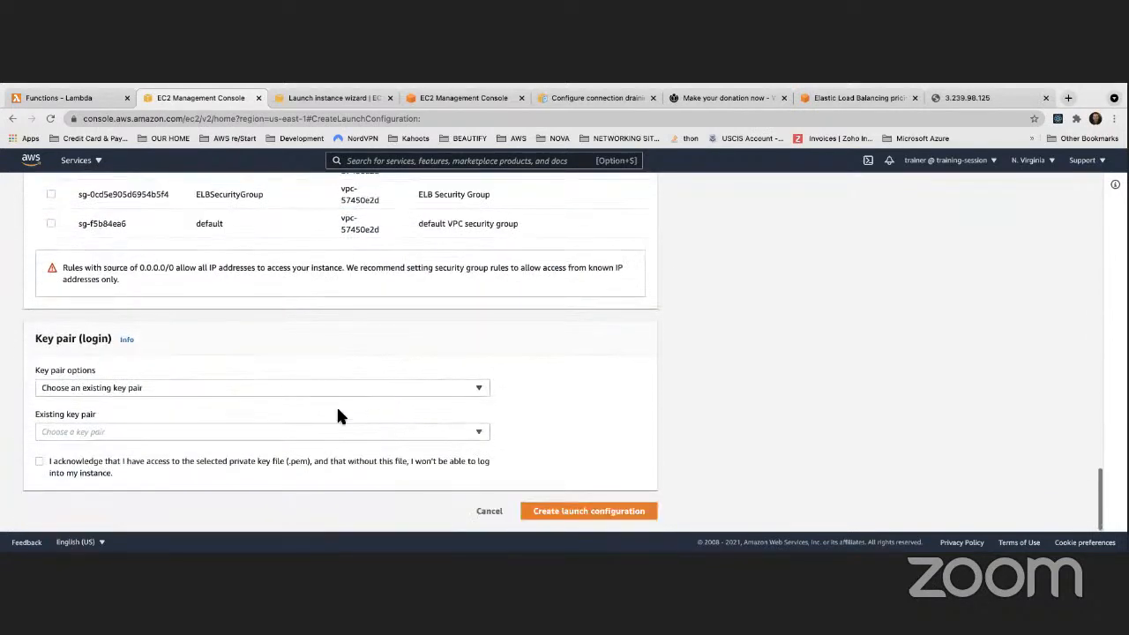
pyautogui.click(89, 432)
pyautogui.click(84, 453)
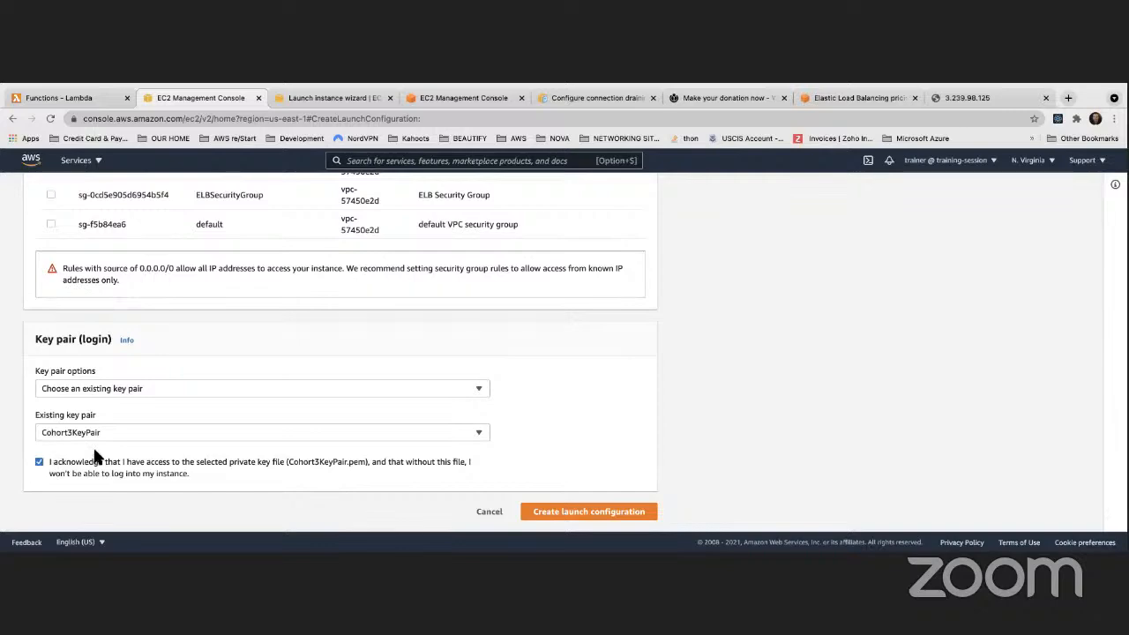
# Review the form and create MyFirstLaunchConfiguration, confirming it in the list
pyautogui.scroll(15, 214, 409)
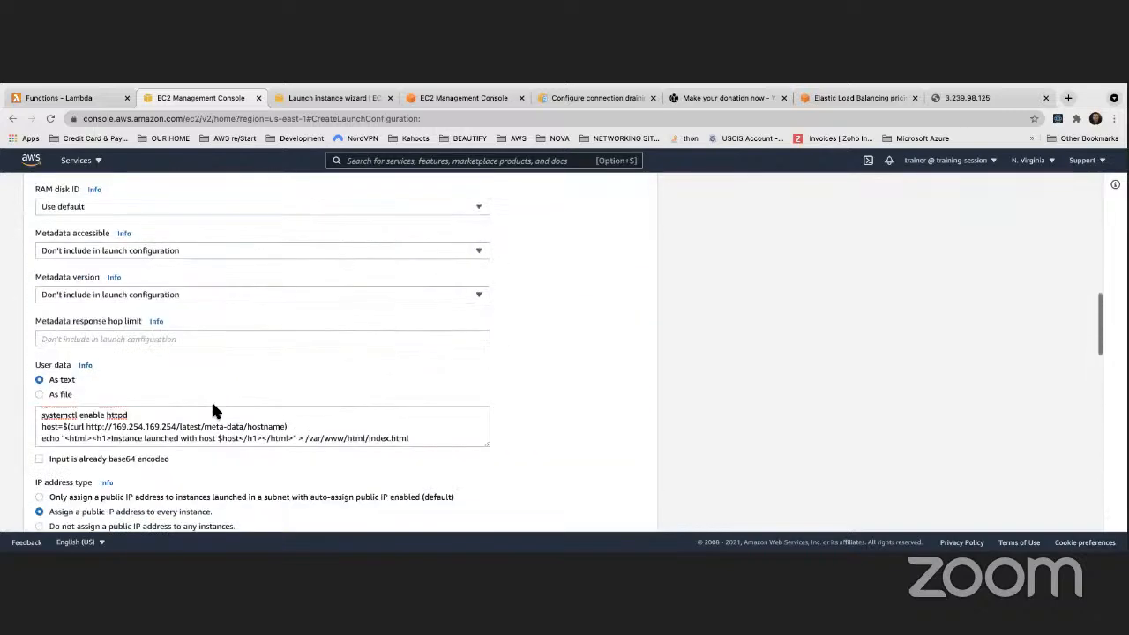
pyautogui.scroll(15, 212, 410)
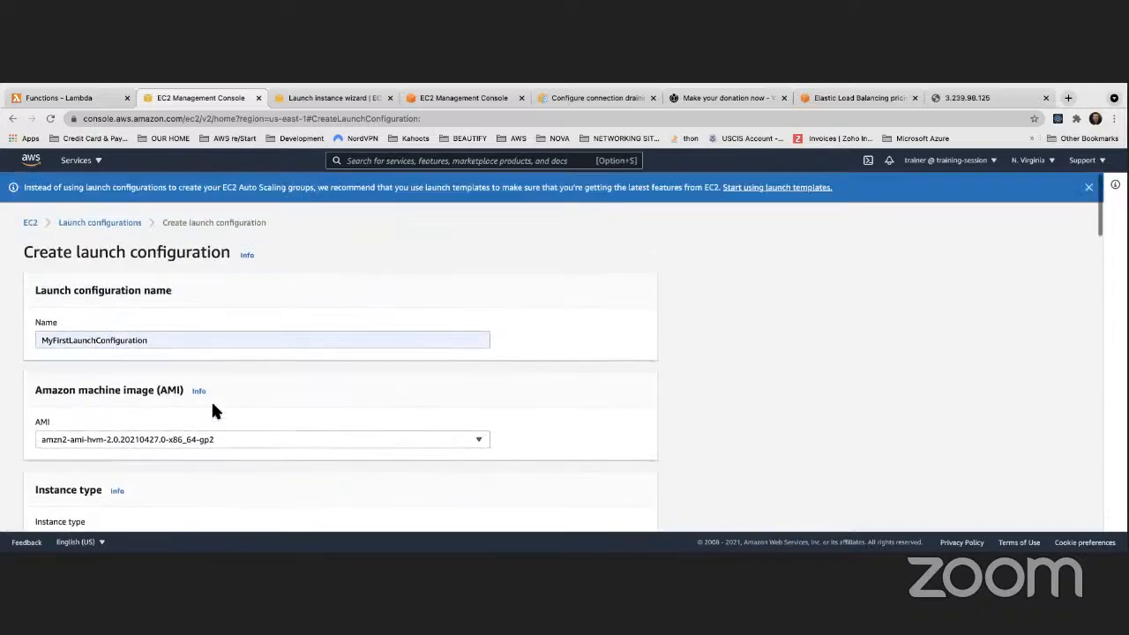
pyautogui.scroll(-10, 213, 410)
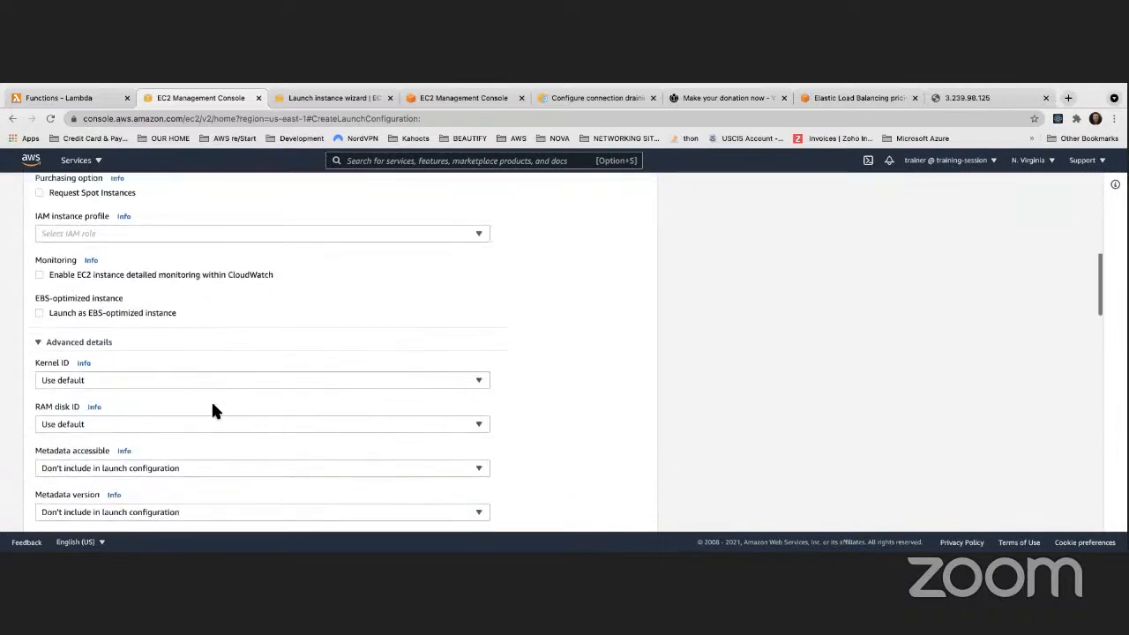
pyautogui.scroll(-5, 213, 408)
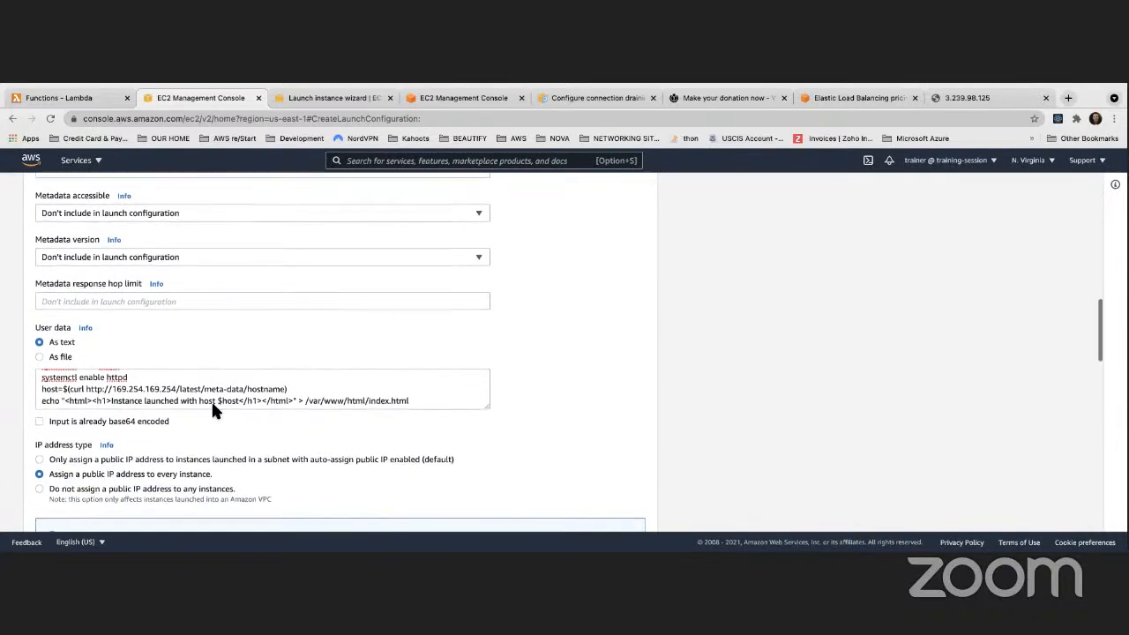
pyautogui.scroll(-5, 212, 408)
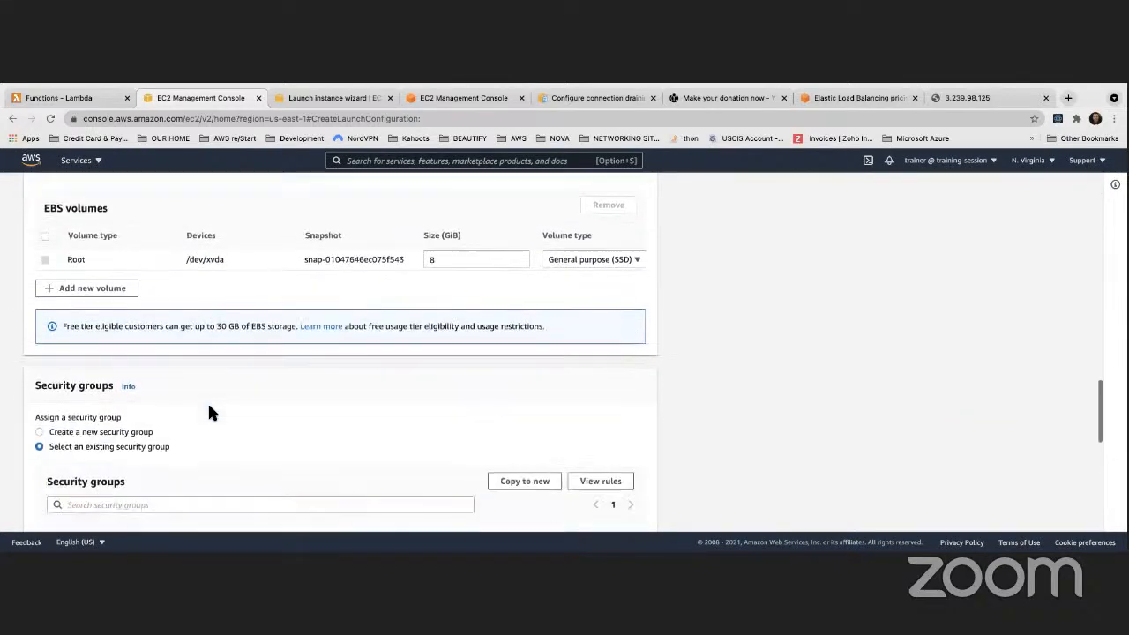
pyautogui.scroll(-7, 209, 412)
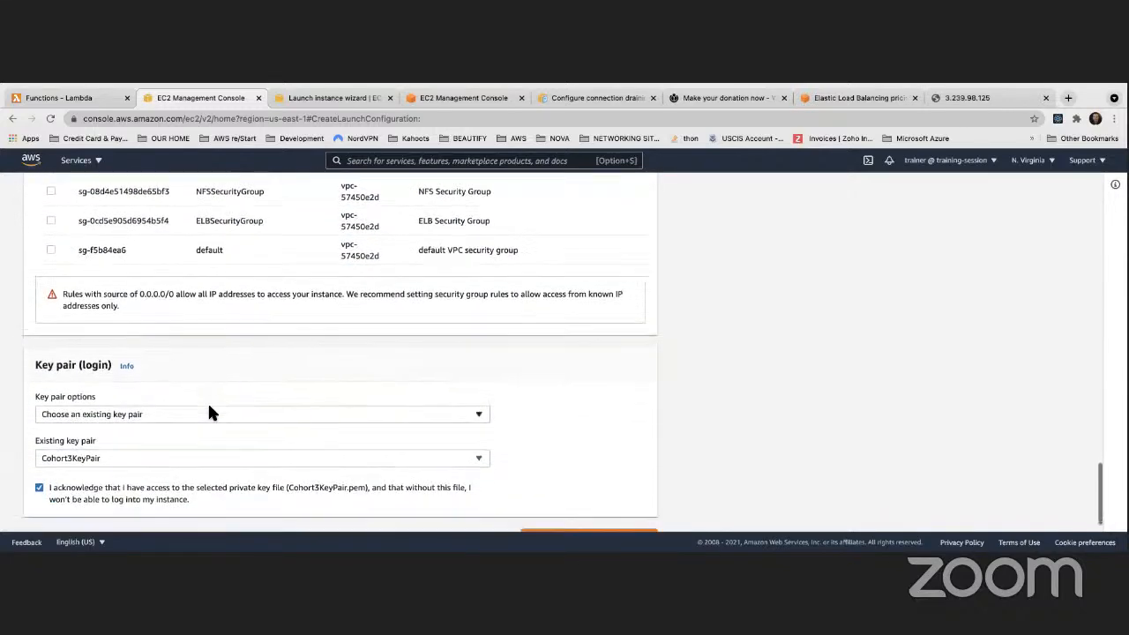
pyautogui.click(540, 511)
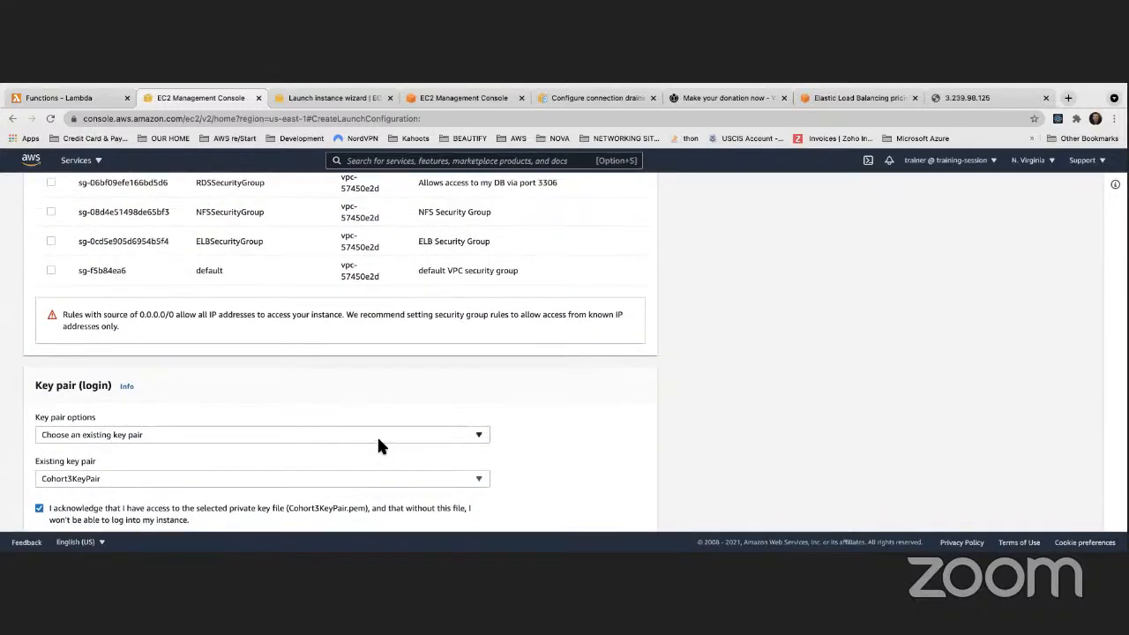
pyautogui.scroll(-1, 507, 312)
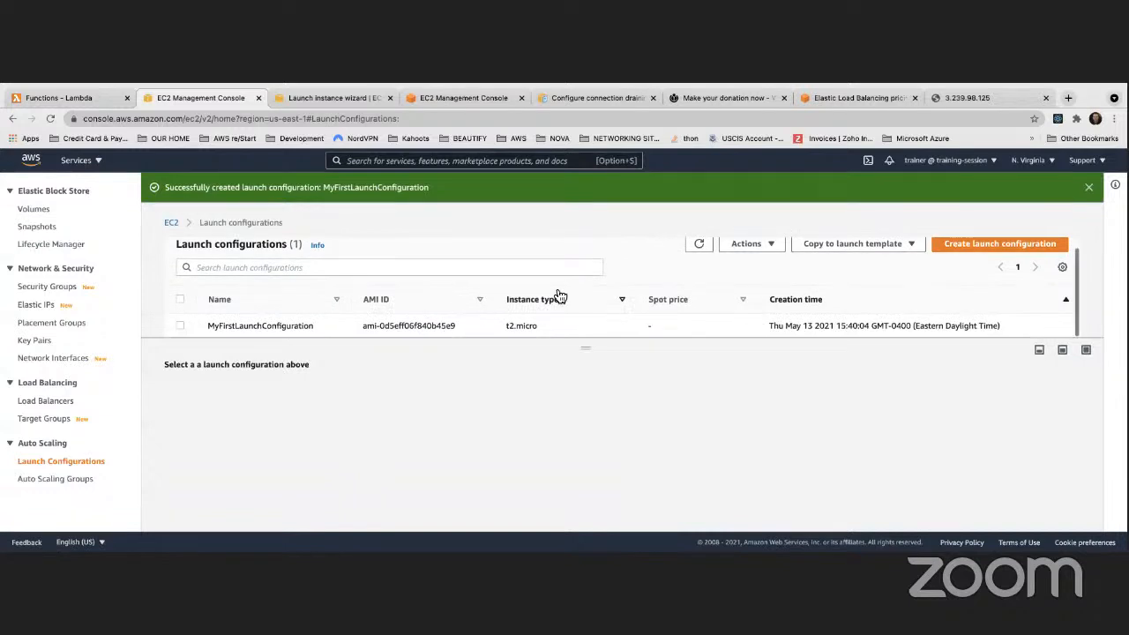
# Start Auto Scaling group MyFirstASG using launch configuration MyFirstLaunchConfiguration
pyautogui.click(78, 479)
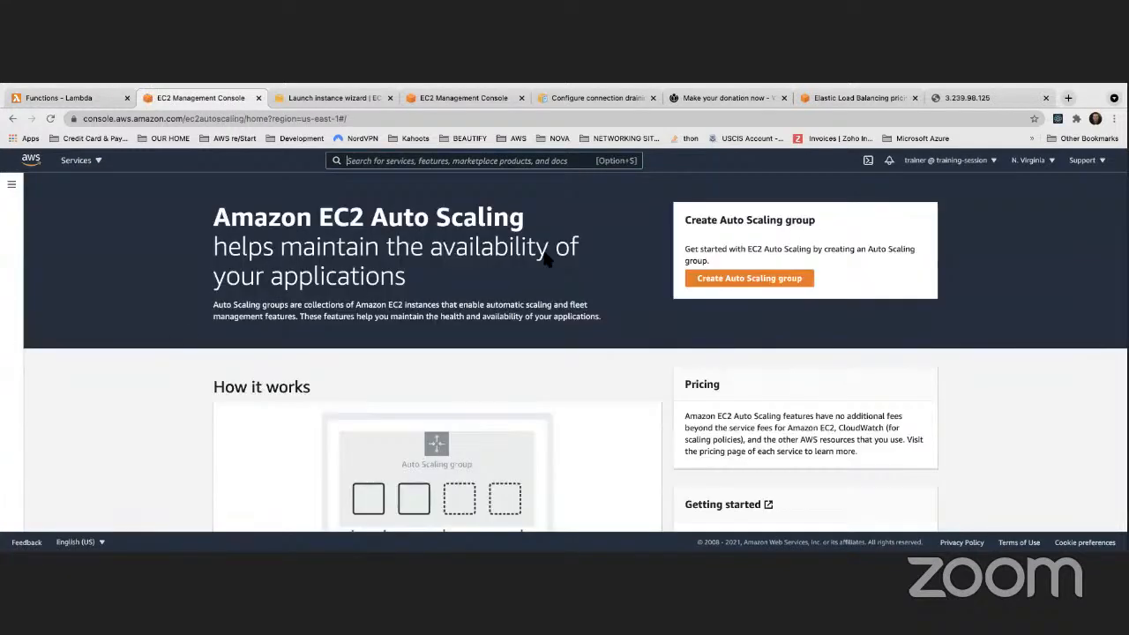
pyautogui.click(741, 278)
pyautogui.click(255, 356)
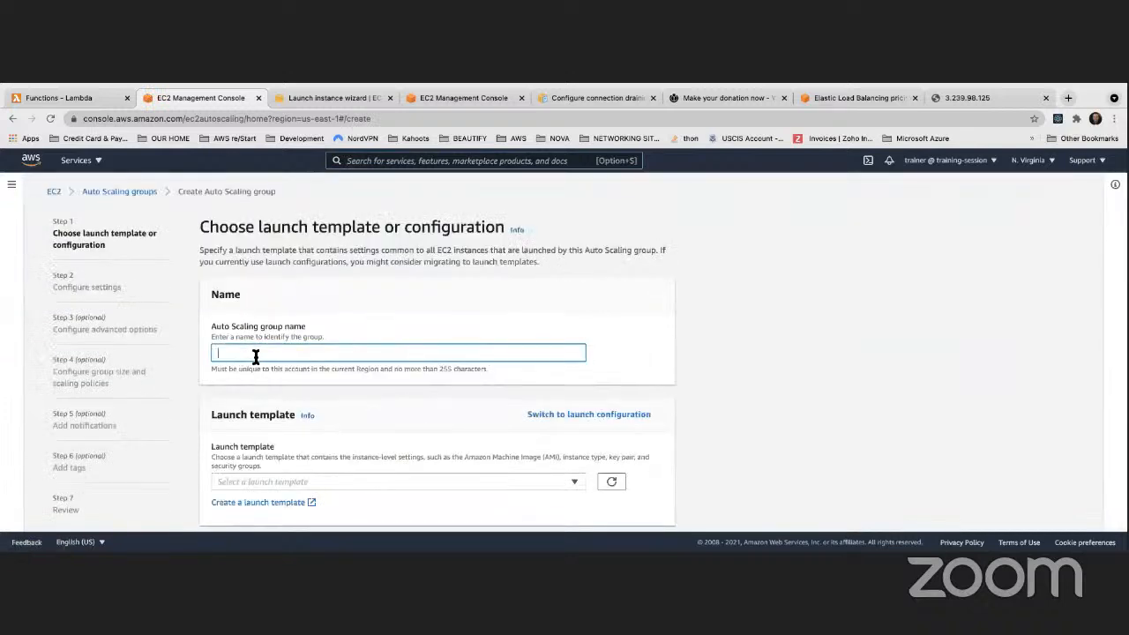
pyautogui.write('MyFirstASG')
pyautogui.click(590, 415)
pyautogui.click(296, 476)
pyautogui.click(273, 459)
pyautogui.scroll(-2, 517, 494)
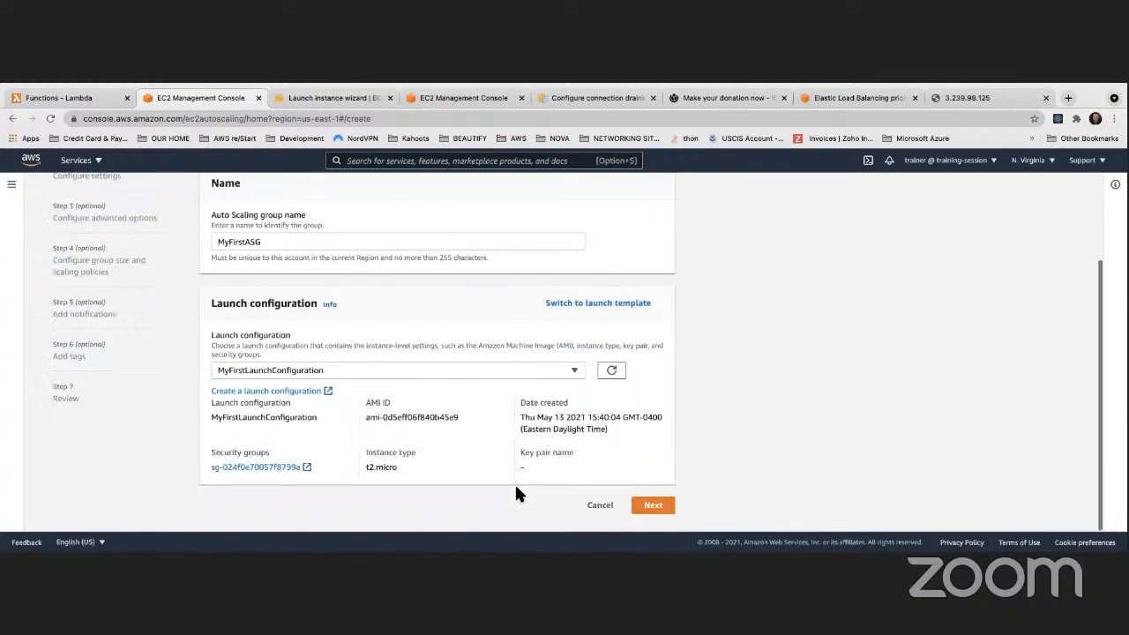
pyautogui.click(655, 507)
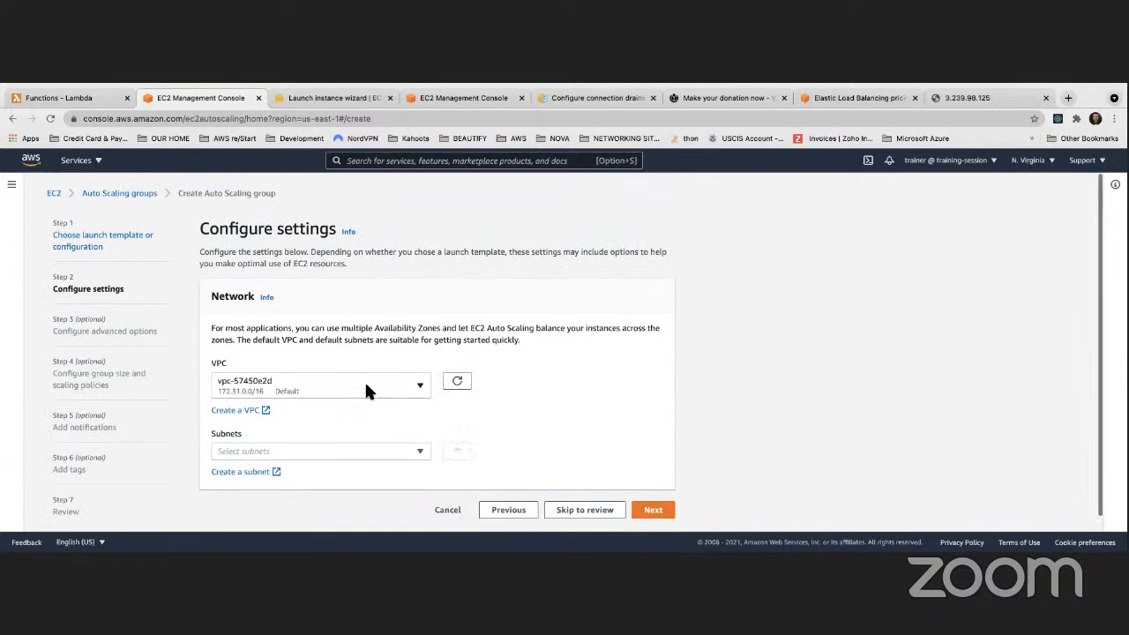
# Add subnets us-east-1a, us-east-1b and us-east-1c to the group
pyautogui.click(301, 444)
pyautogui.click(295, 291)
pyautogui.click(296, 318)
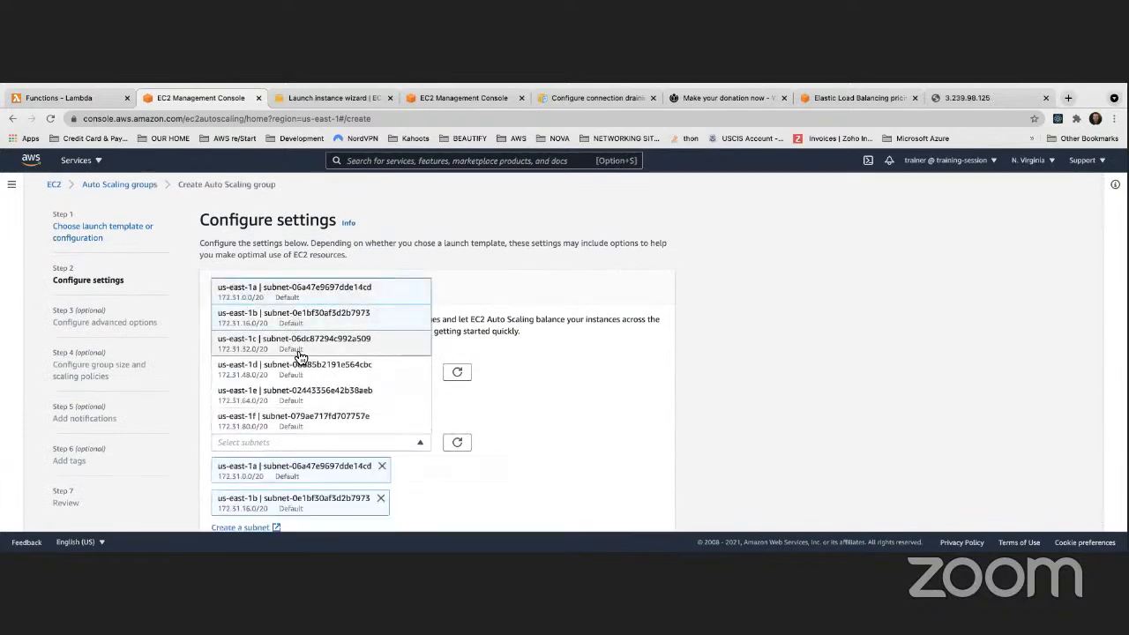
pyautogui.click(300, 356)
pyautogui.scroll(-2, 528, 493)
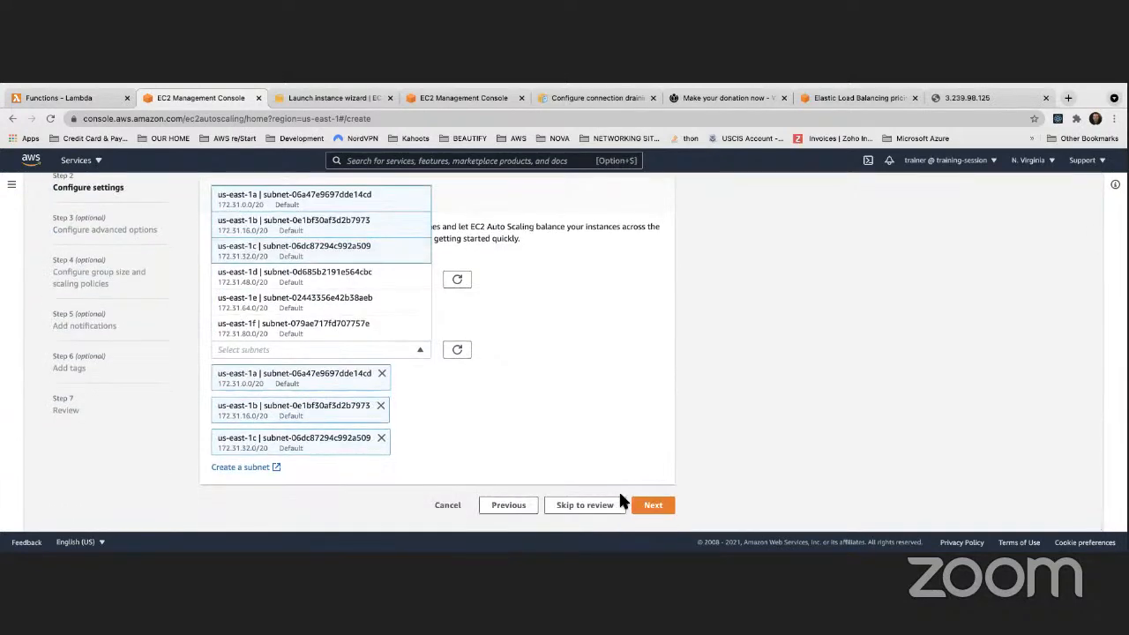
pyautogui.click(649, 507)
# Attach Classic Load Balancer MyClassicLoadBalancer and enable ELB health checks
pyautogui.scroll(-2, 287, 399)
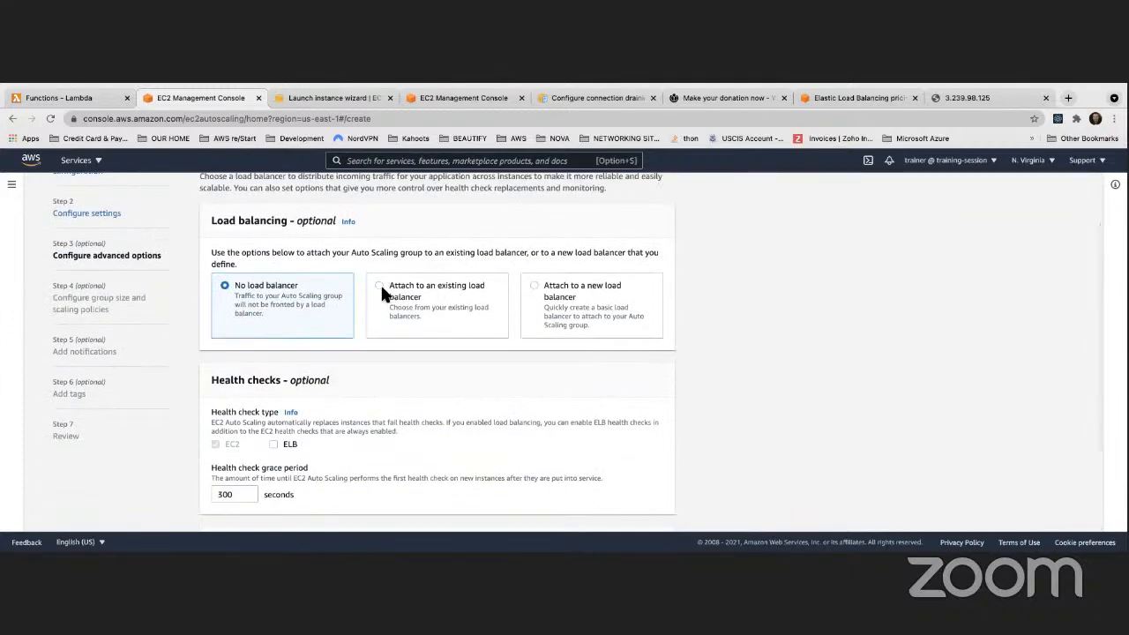
pyautogui.click(381, 286)
pyautogui.scroll(-2, 357, 368)
pyautogui.click(459, 316)
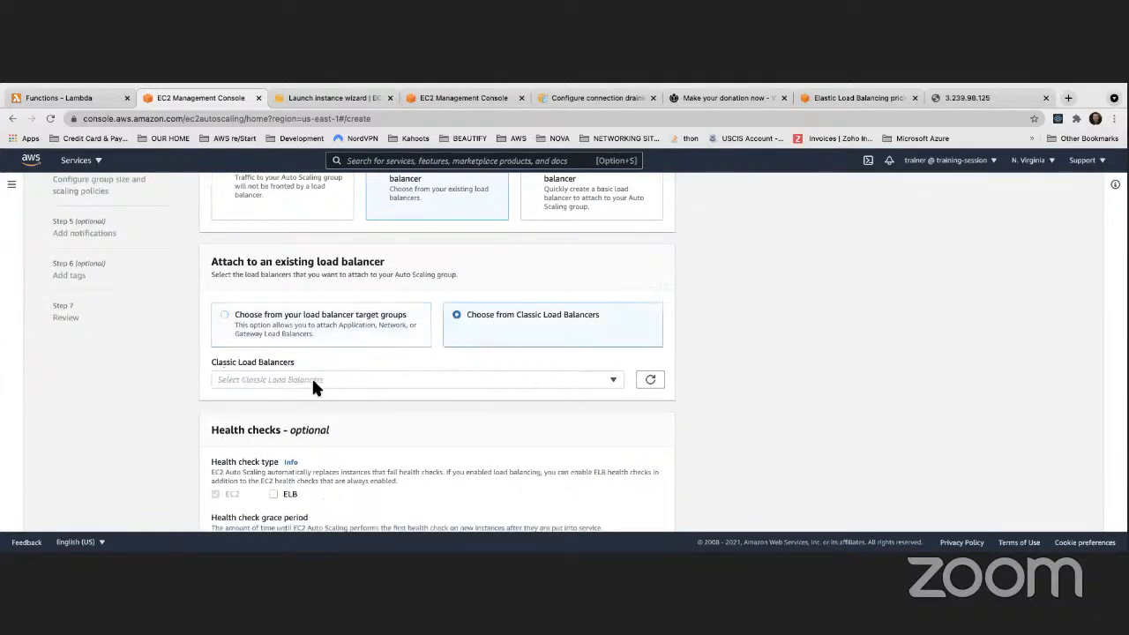
pyautogui.click(313, 379)
pyautogui.click(305, 406)
pyautogui.scroll(-5, 361, 405)
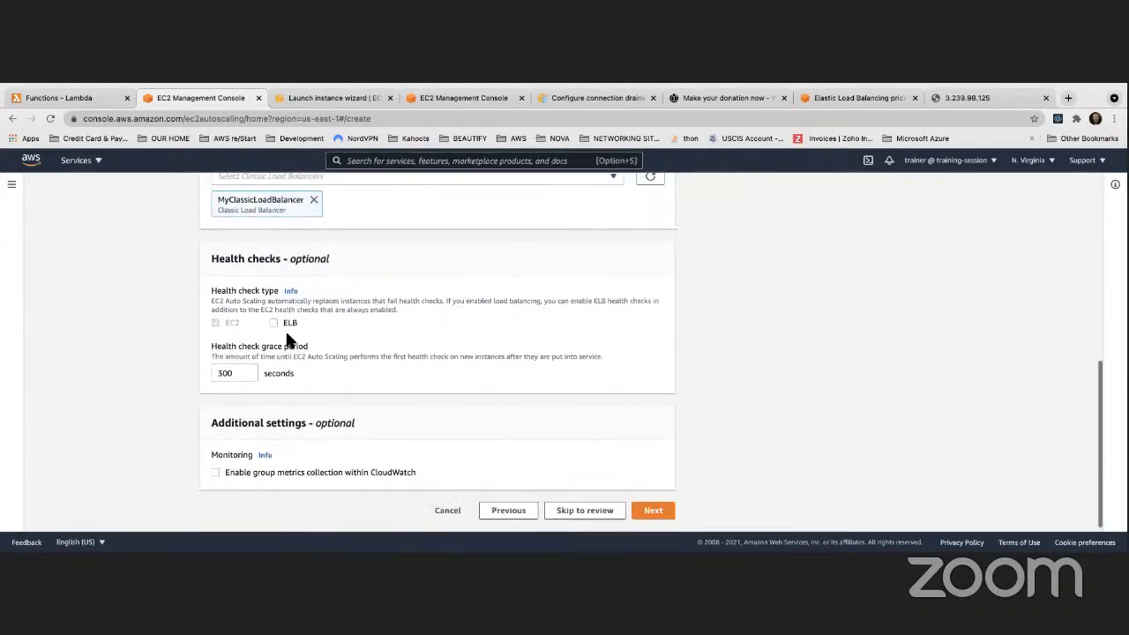
pyautogui.click(273, 318)
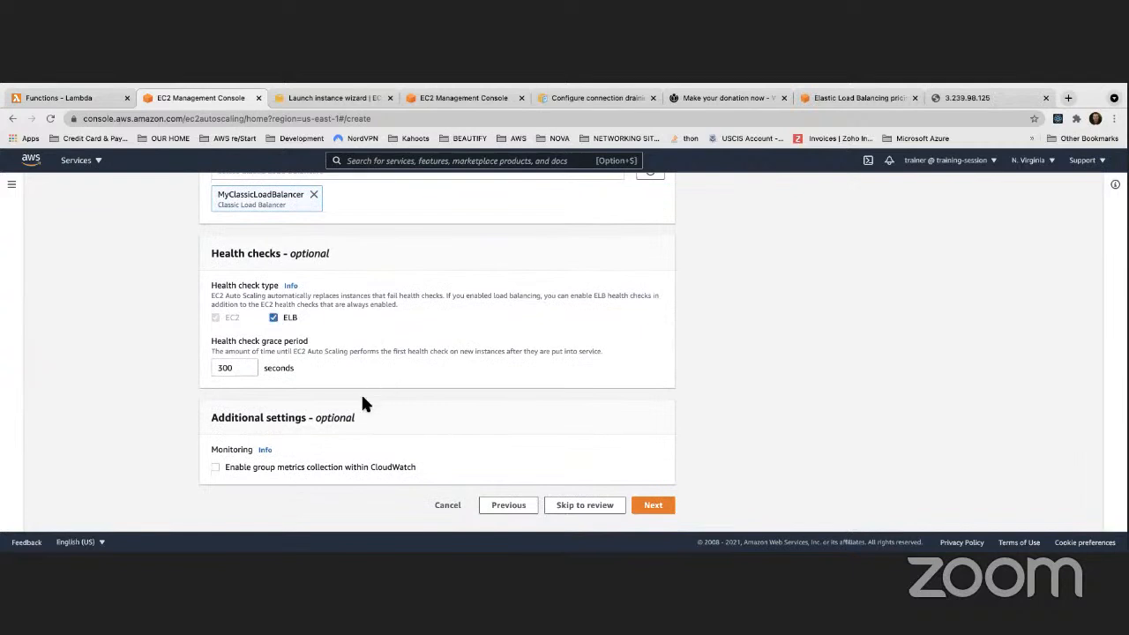
pyautogui.click(655, 506)
# Set the group's capacity to desired 4, minimum 2 and maximum 6
pyautogui.scroll(-2, 263, 345)
pyautogui.click(222, 299)
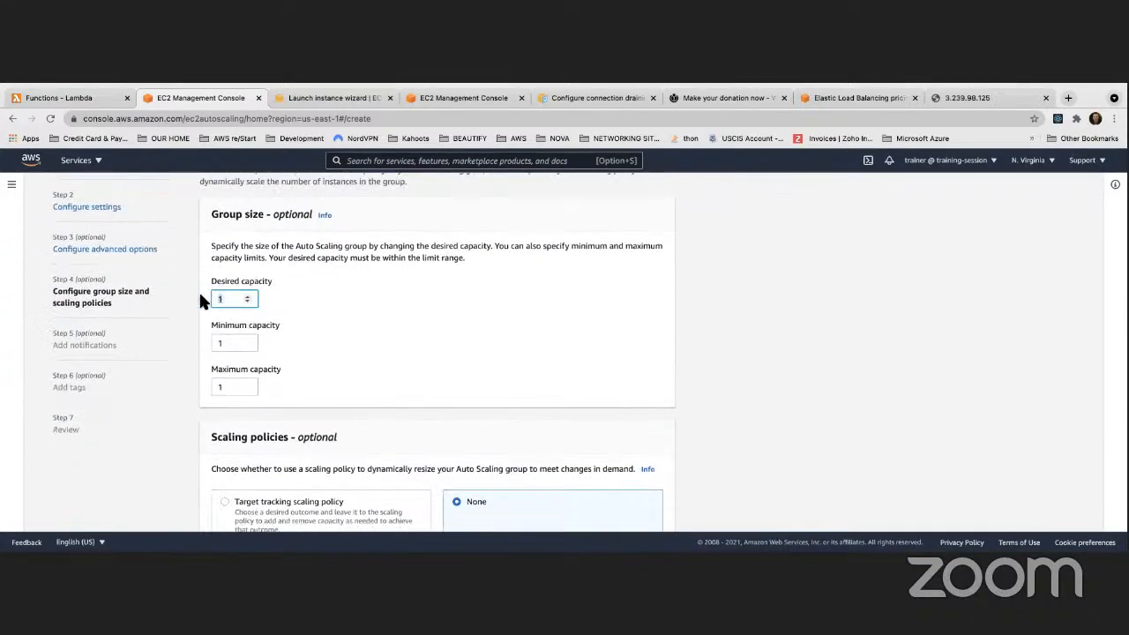
pyautogui.click(213, 342)
pyautogui.scroll(1, 211, 337)
pyautogui.doubleClick(224, 301)
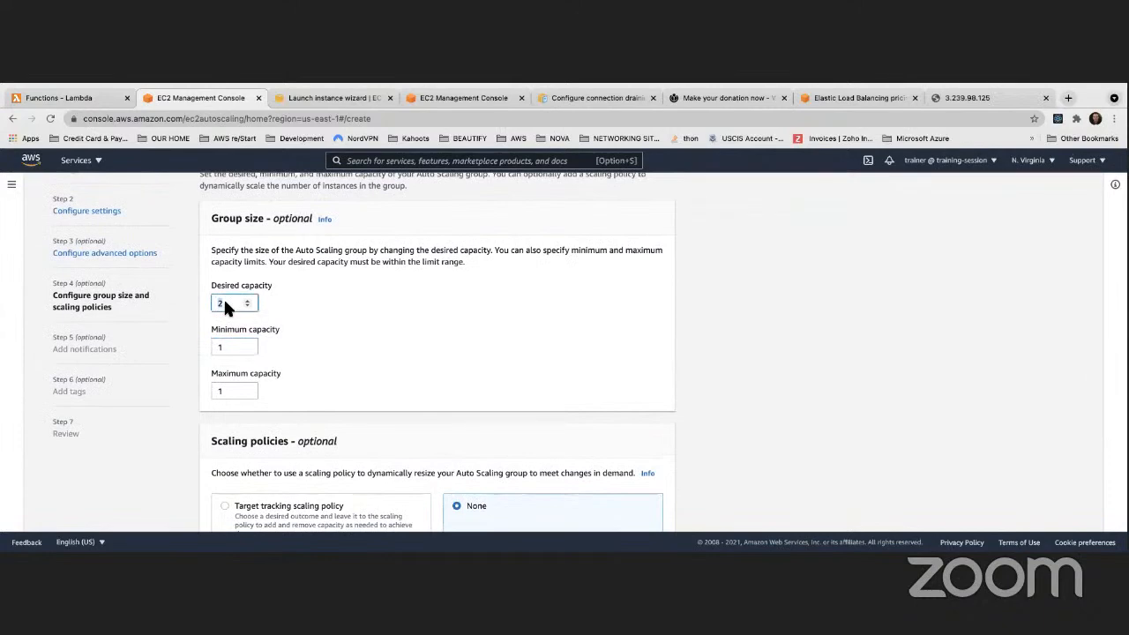
pyautogui.write('4')
pyautogui.doubleClick(217, 348)
pyautogui.doubleClick(224, 390)
pyautogui.scroll(-3, 345, 397)
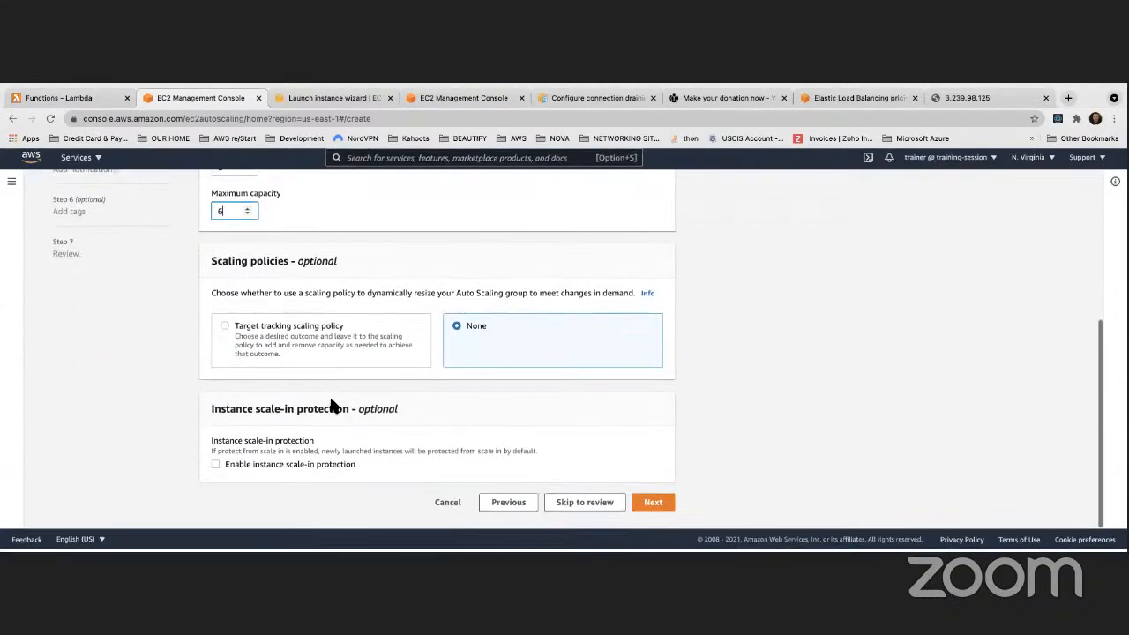
# Add a notification to a new SNS topic named MyASGNotif with the recipient's e-mail address
pyautogui.click(650, 505)
pyautogui.click(276, 297)
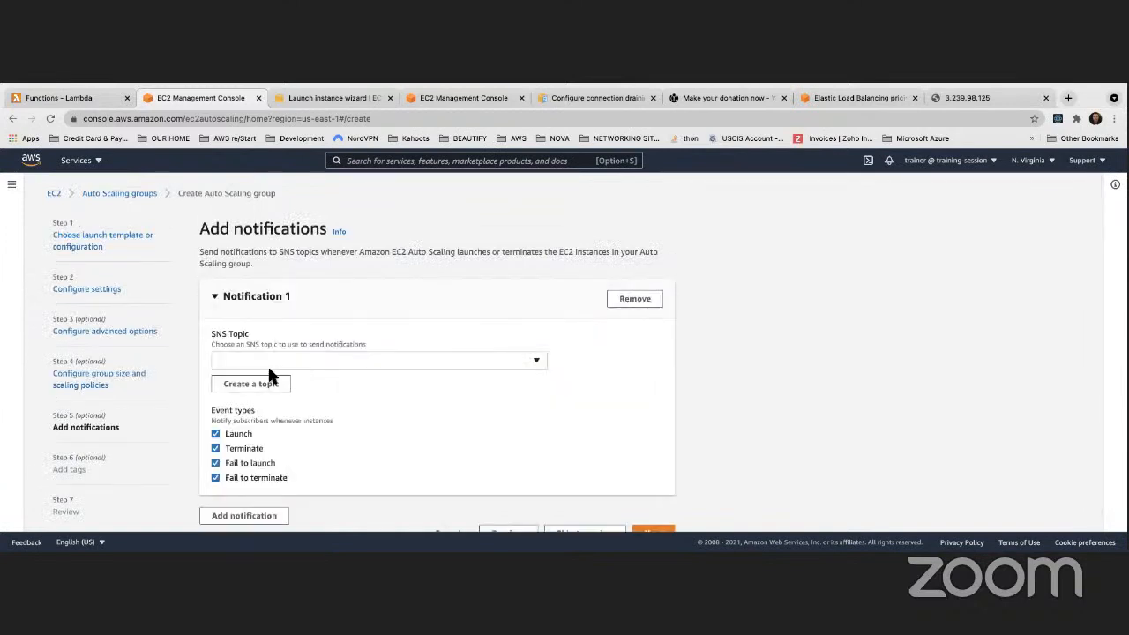
pyautogui.click(265, 361)
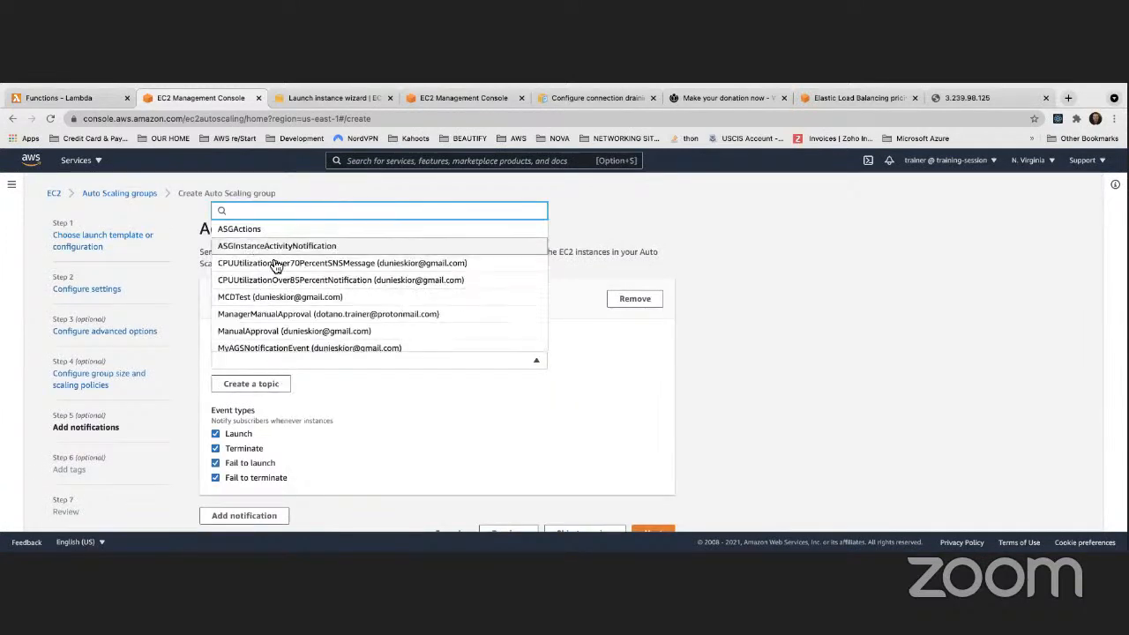
pyautogui.click(484, 452)
pyautogui.click(244, 350)
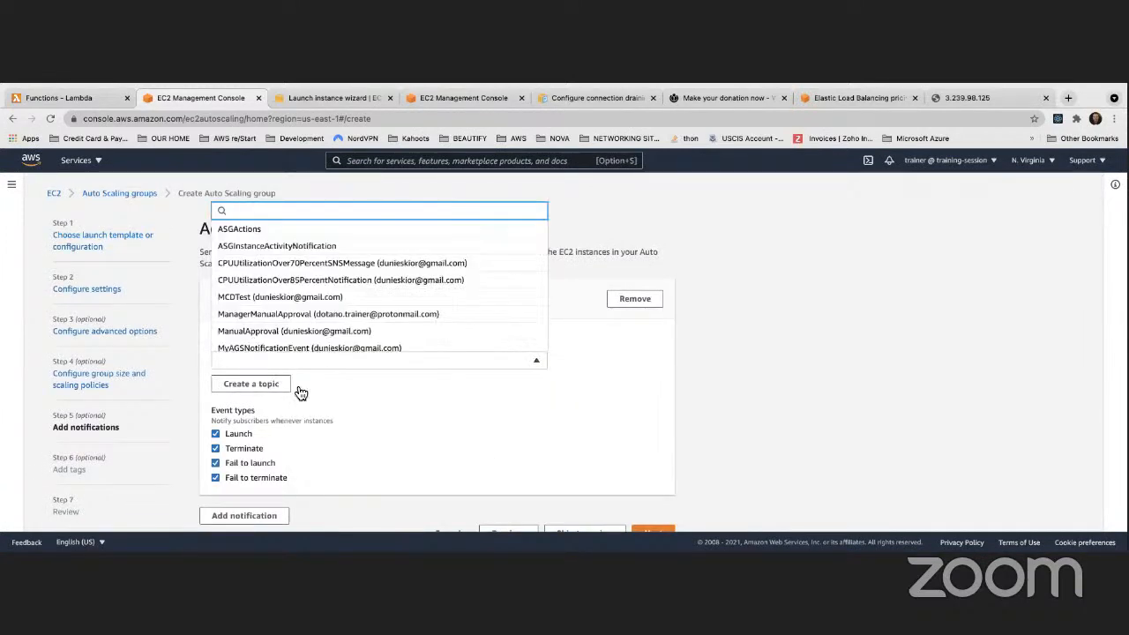
pyautogui.click(287, 386)
pyautogui.click(263, 352)
pyautogui.write('MyASGNotif')
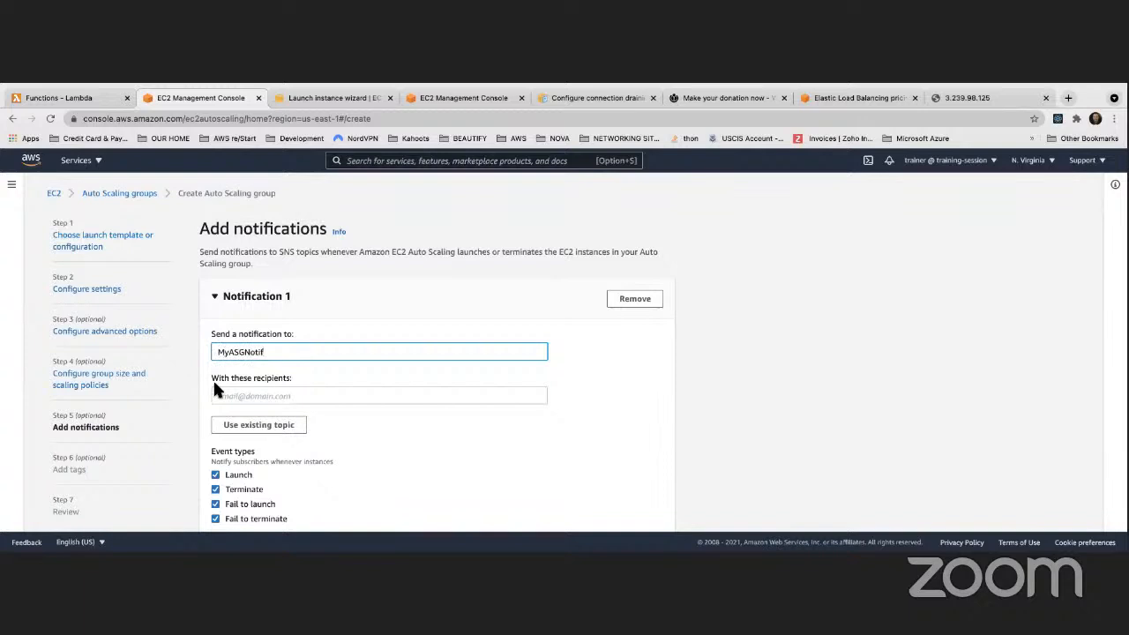
pyautogui.click(237, 397)
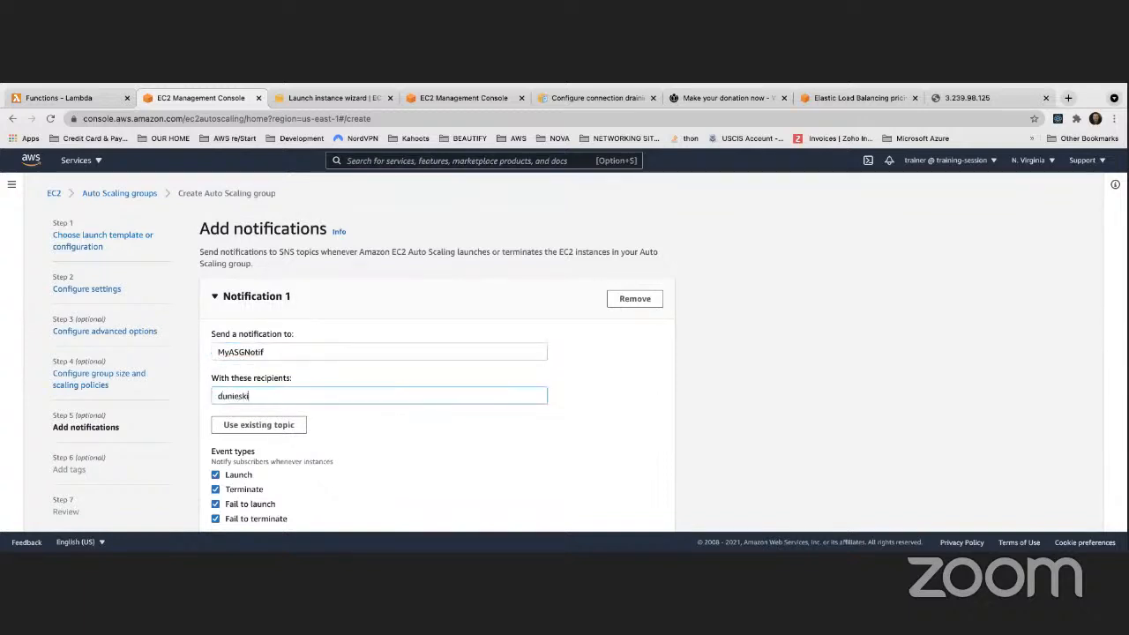
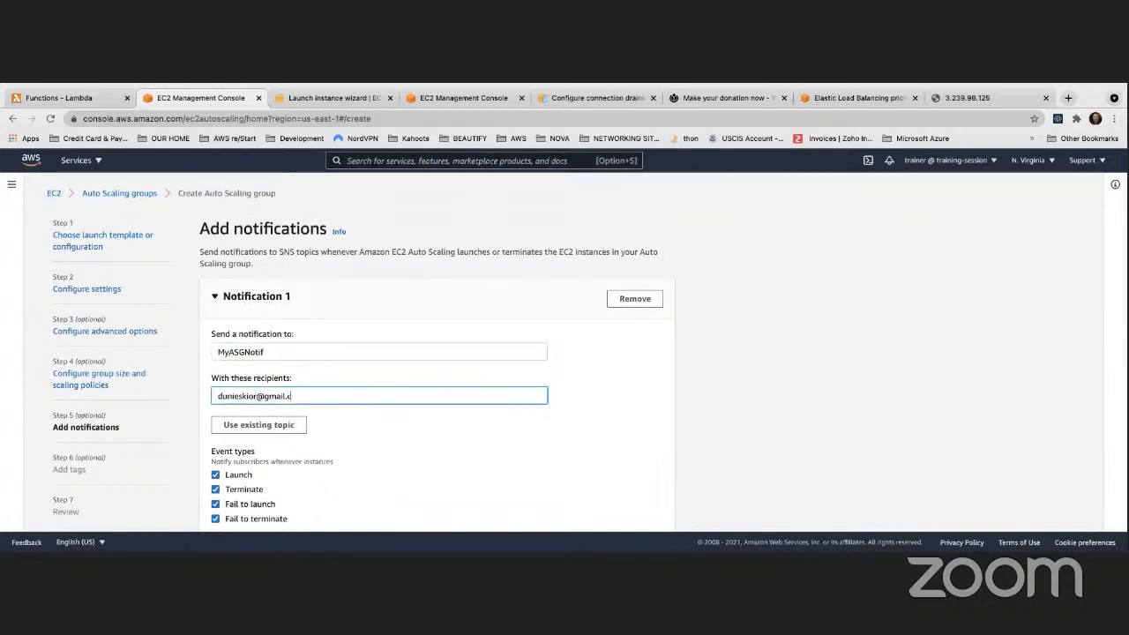
pyautogui.scroll(-2, 282, 383)
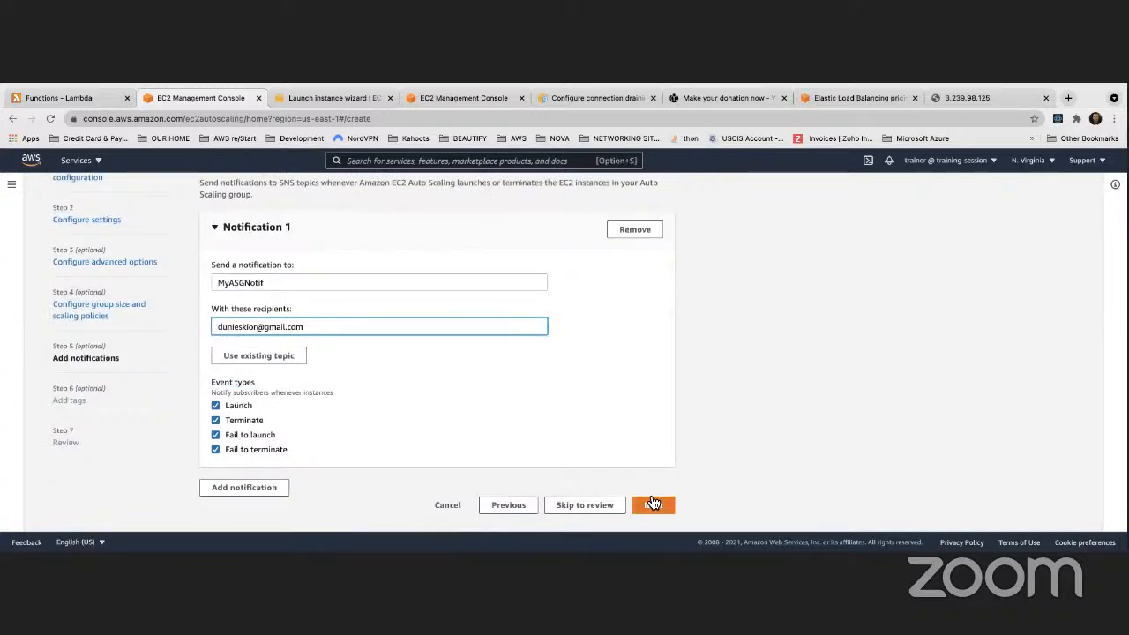
pyautogui.click(651, 503)
# Add the tag Name = ASG Apache Web Server Instance to the group
pyautogui.click(257, 405)
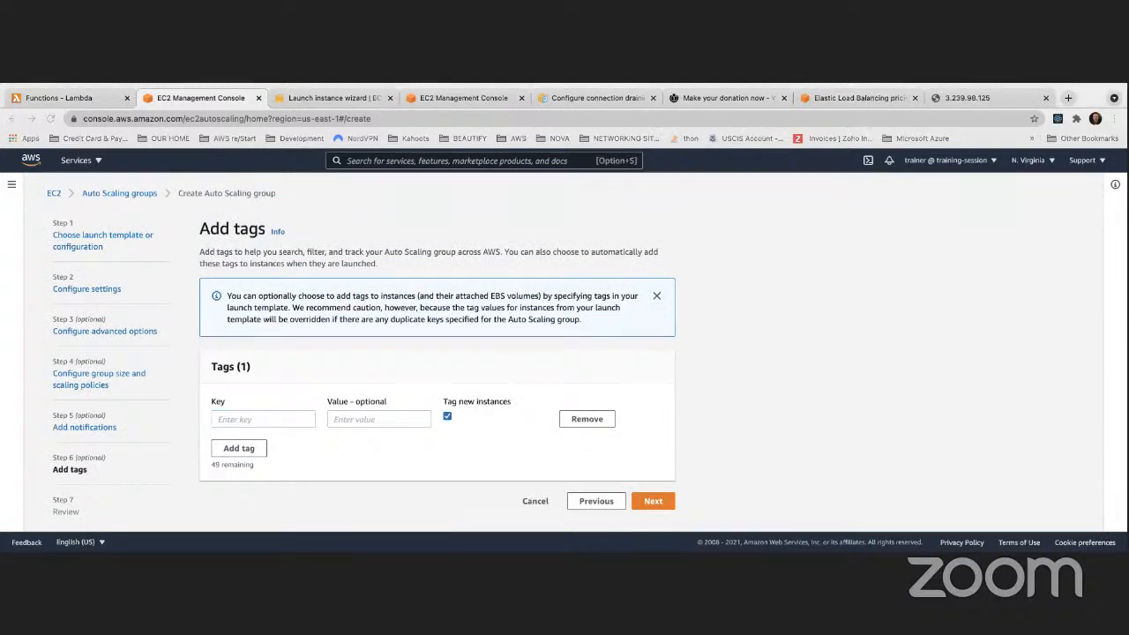
pyautogui.click(236, 419)
pyautogui.write('name')
pyautogui.press('Tab')
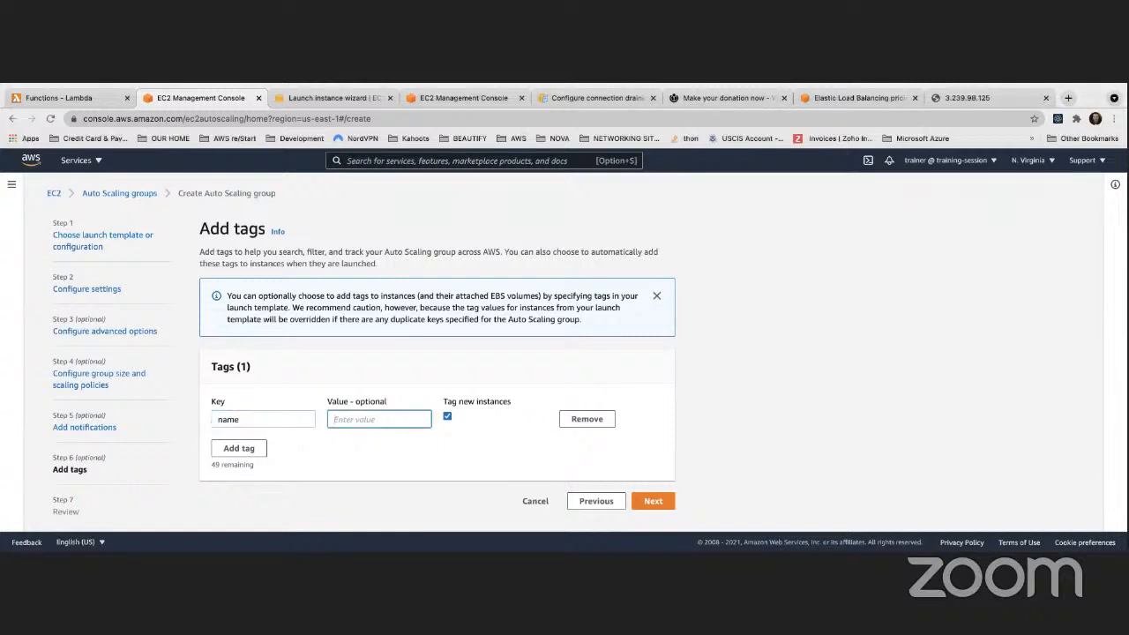
pyautogui.write('che Web Server Instance')
pyautogui.click(222, 419)
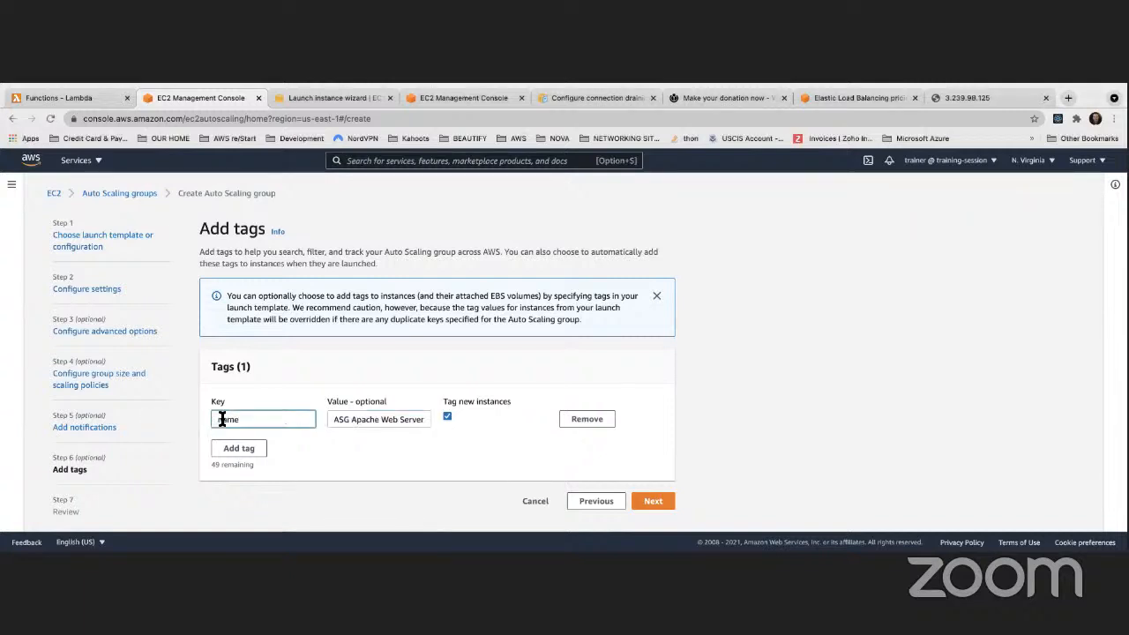
# Review the settings and create the MyFirstASG Auto Scaling group
pyautogui.click(672, 502)
pyautogui.scroll(-10, 340, 346)
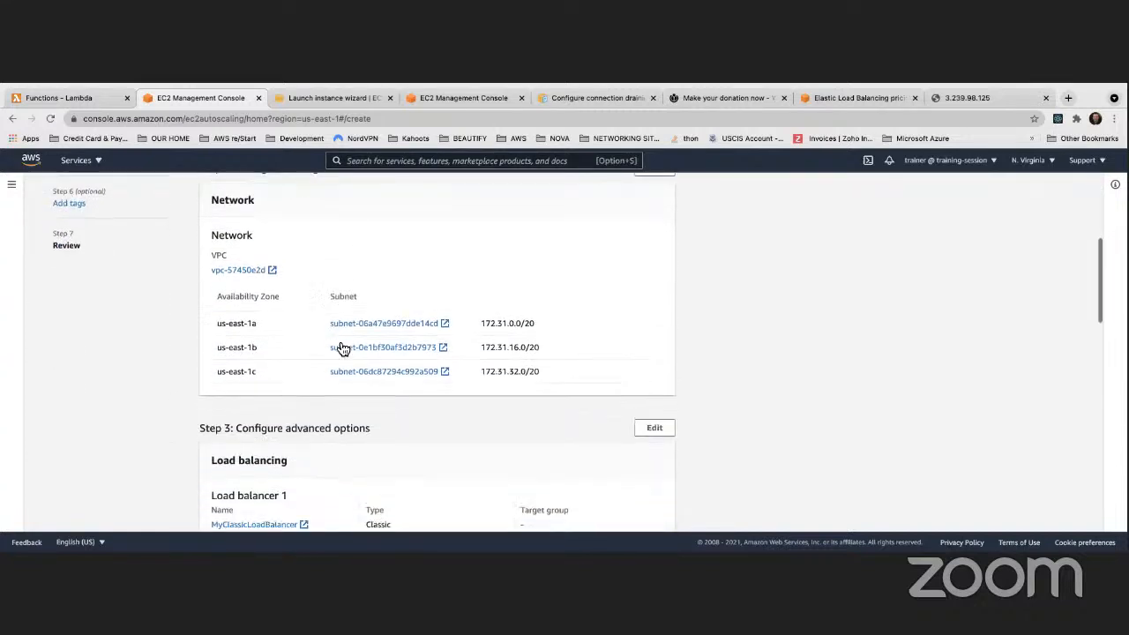
pyautogui.scroll(-10, 338, 345)
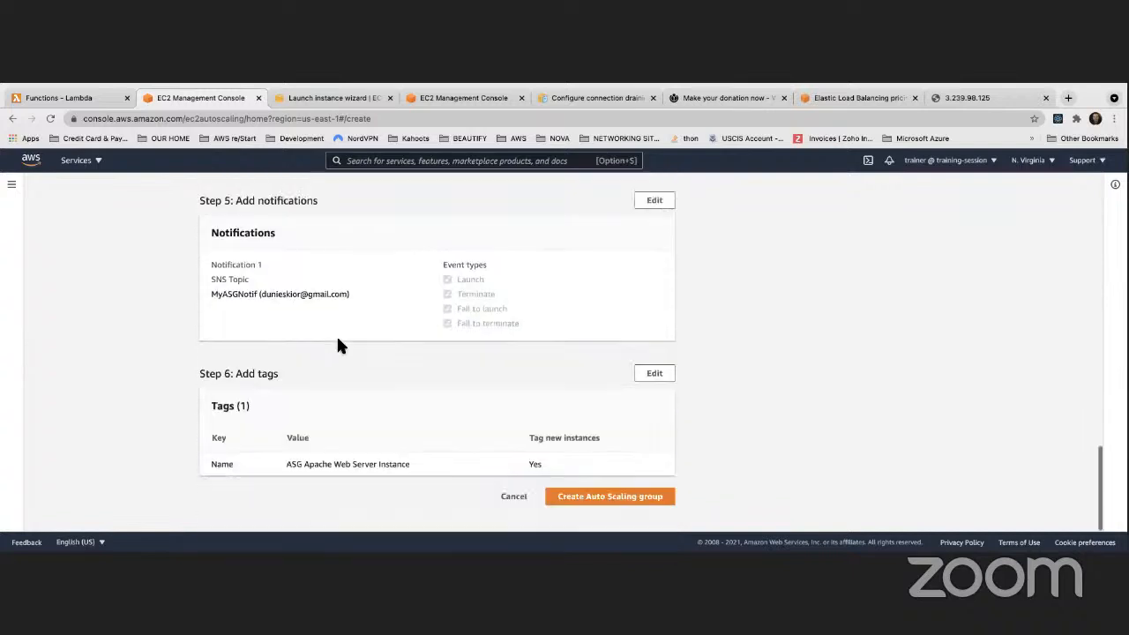
pyautogui.click(668, 500)
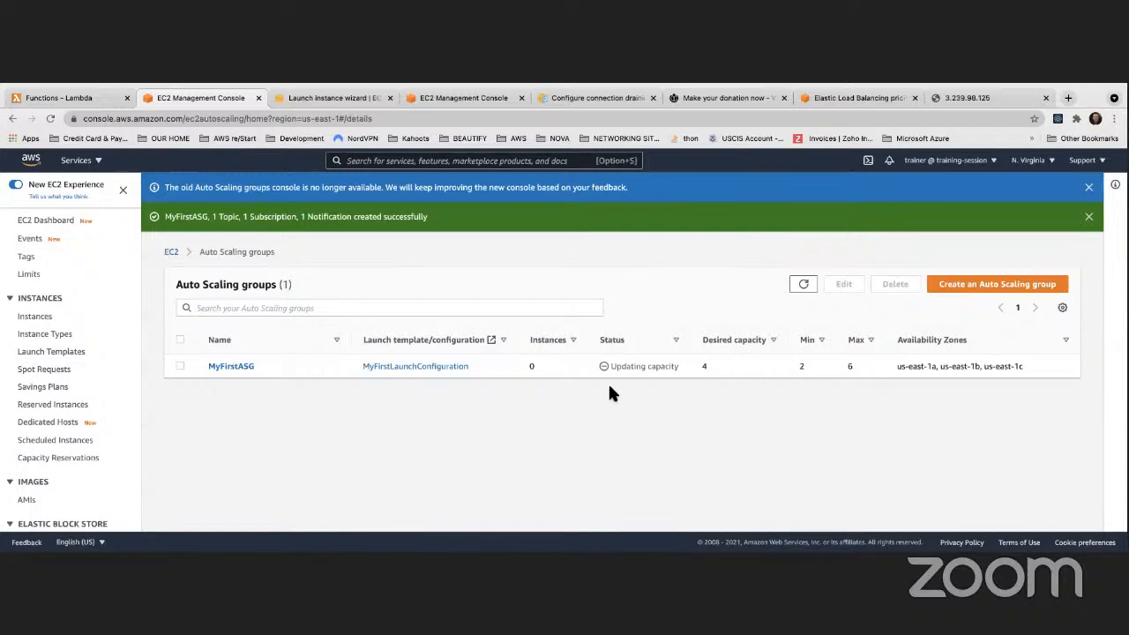
# Check MyFirstASG's Instance management tab showing four pending t2.micro instances
pyautogui.click(222, 367)
pyautogui.scroll(-5, 387, 380)
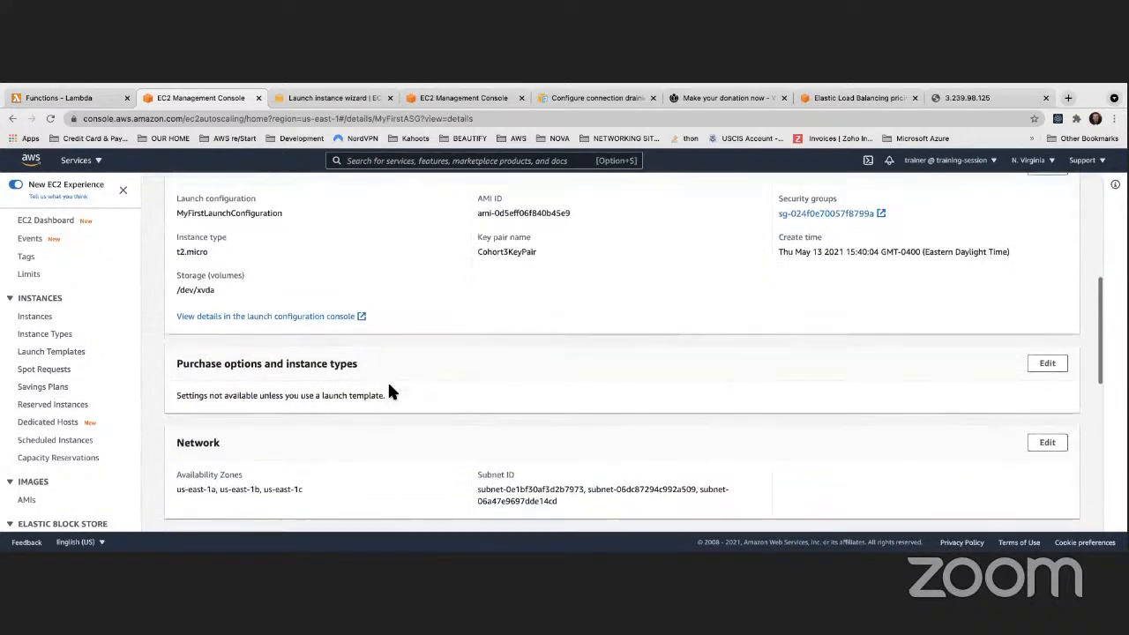
pyautogui.scroll(6, 389, 386)
pyautogui.click(410, 280)
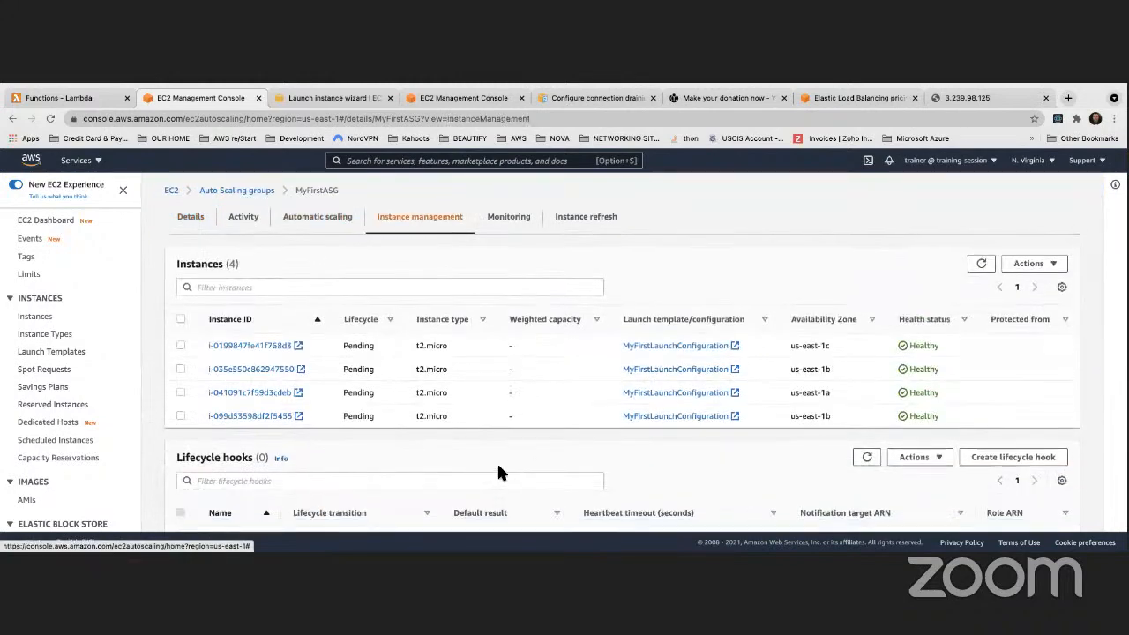
pyautogui.scroll(-1, 366, 379)
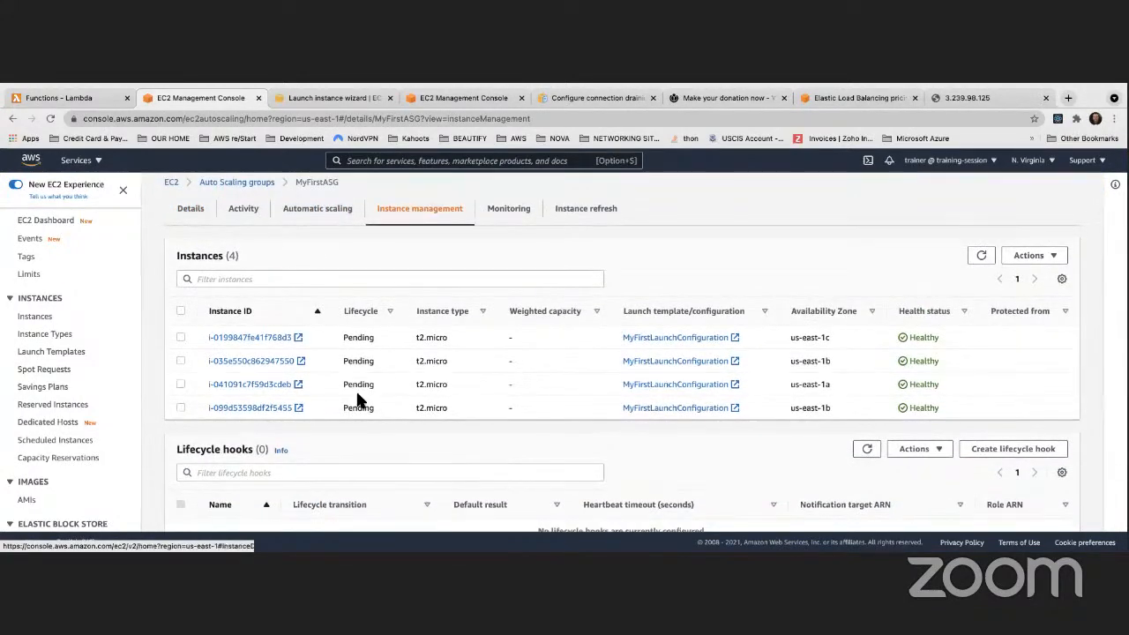
# In the other console tab, return to the EC2 dashboard via Services
pyautogui.click(345, 95)
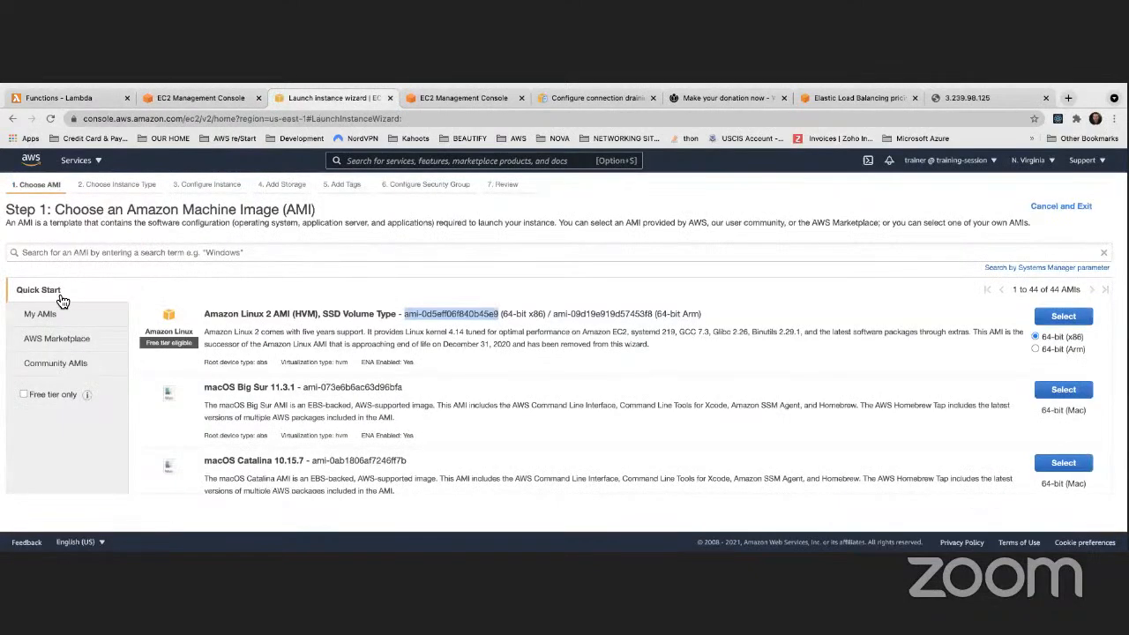
pyautogui.click(76, 160)
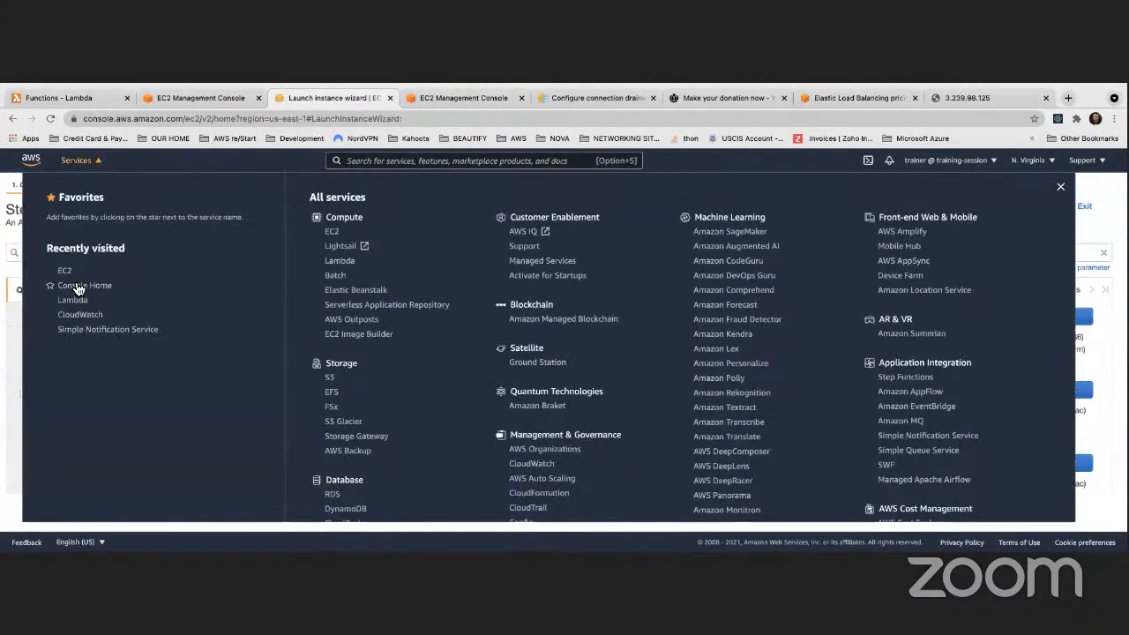
pyautogui.click(84, 285)
pyautogui.scroll(-10, 71, 362)
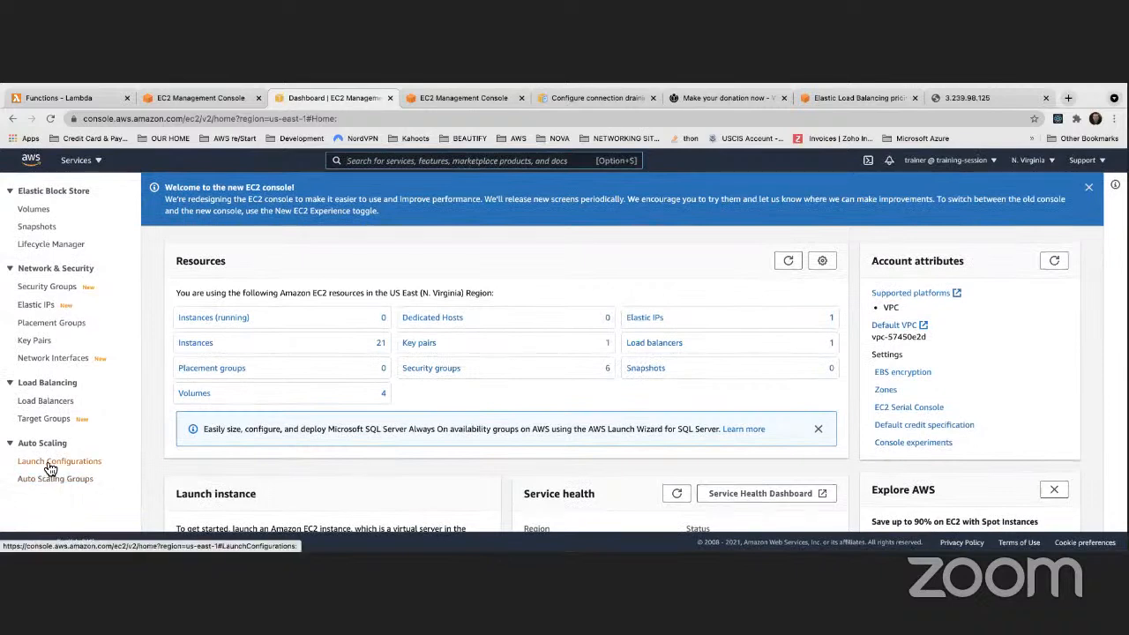
pyautogui.scroll(1, 43, 395)
# Refresh MyClassicLoadBalancer's Instances tab until the new us-east-1c instance appears OutOfService
pyautogui.click(43, 405)
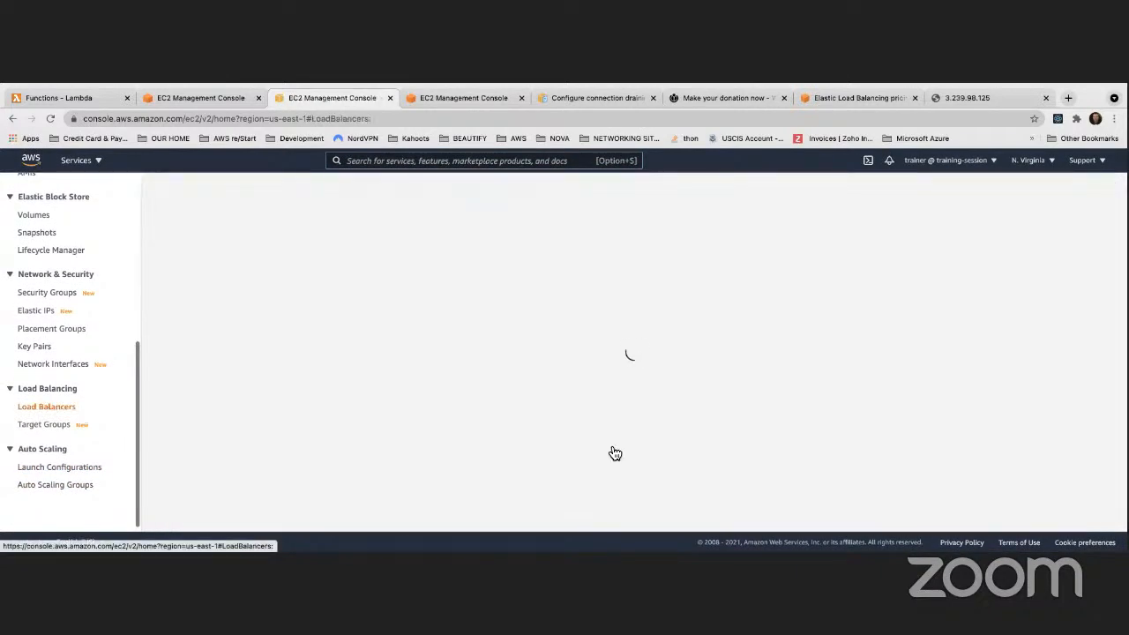
pyautogui.scroll(-10, 616, 446)
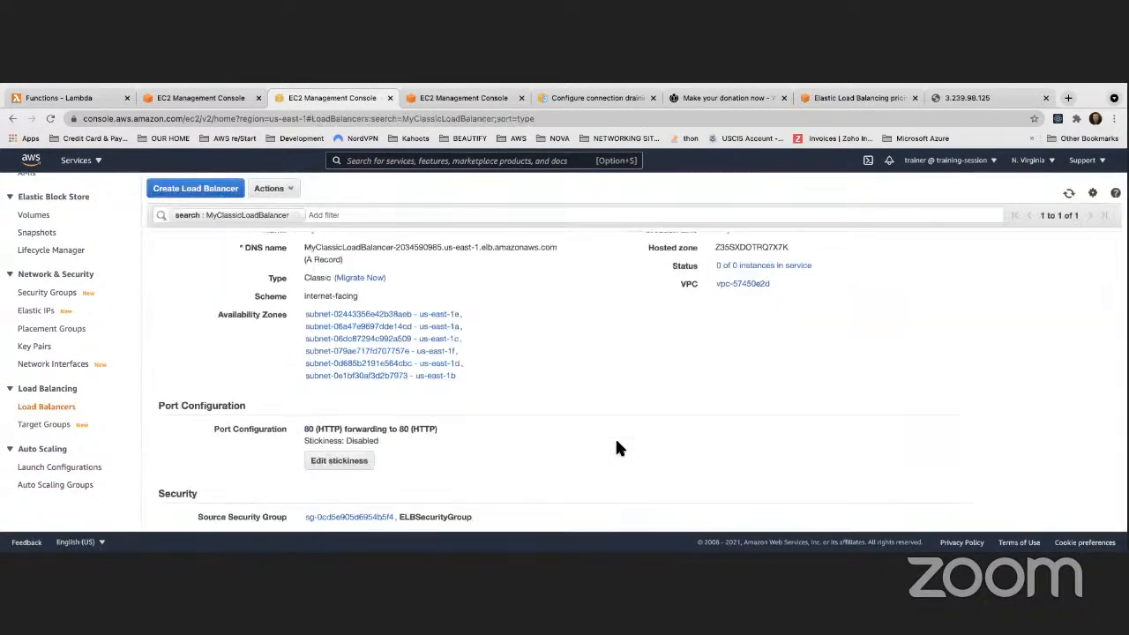
pyautogui.scroll(10, 617, 442)
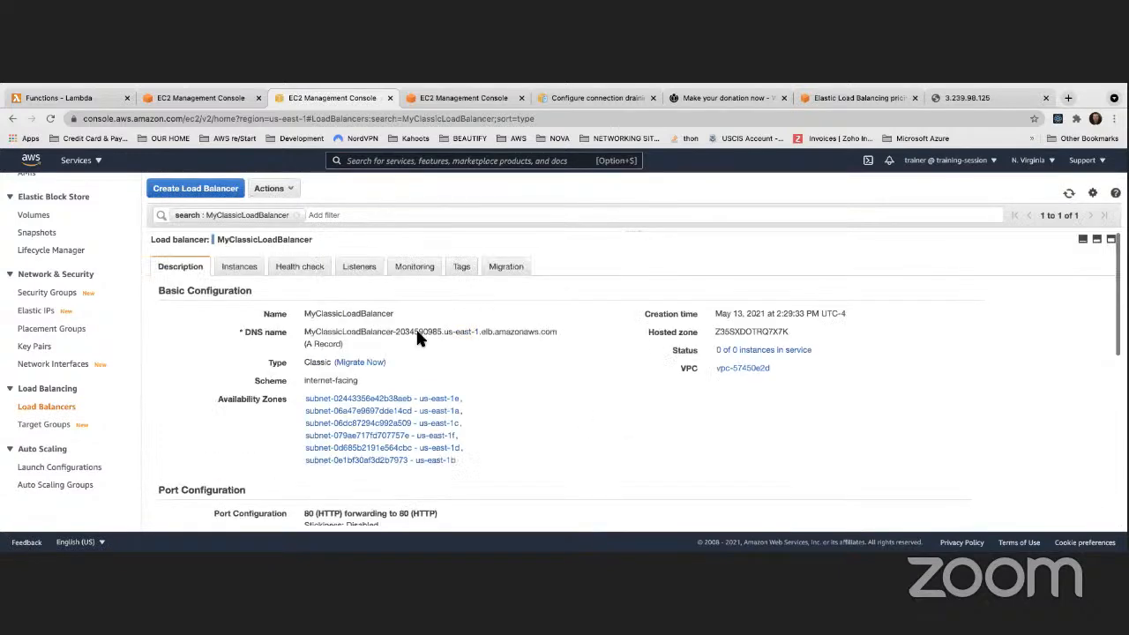
pyautogui.click(243, 269)
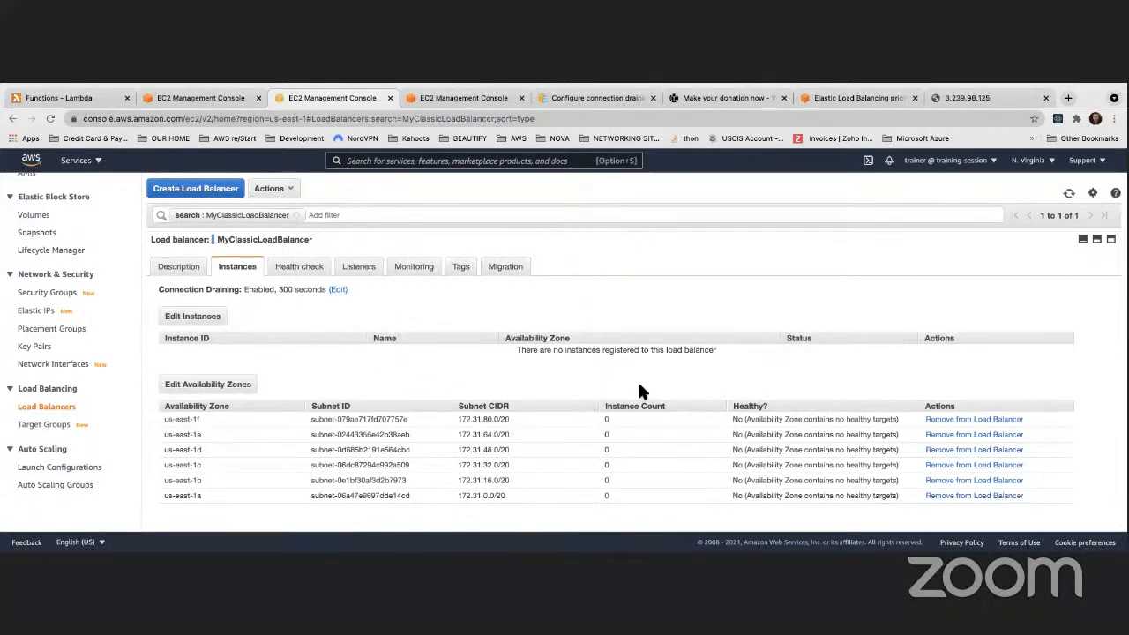
pyautogui.click(1069, 194)
pyautogui.click(1069, 194)
pyautogui.click(1069, 194)
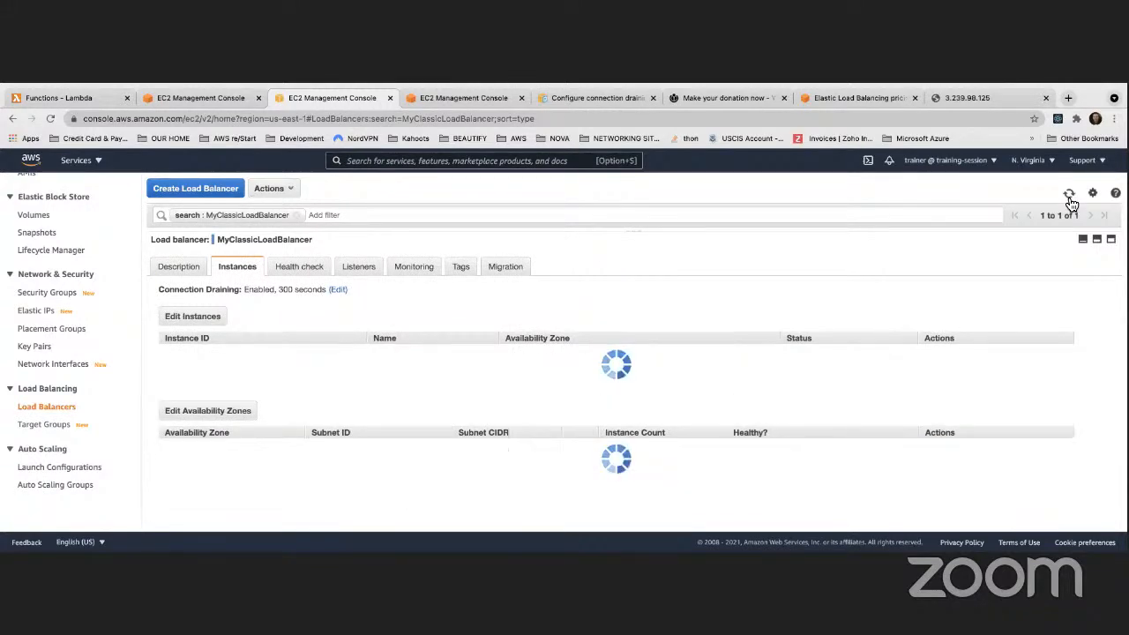
pyautogui.click(1069, 194)
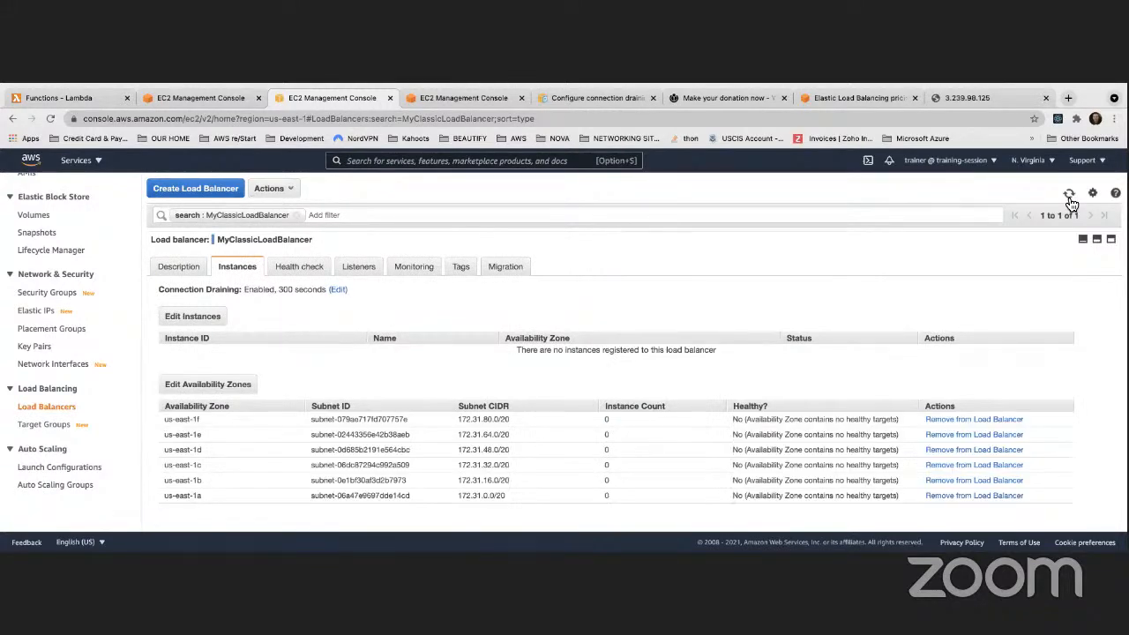
pyautogui.click(1070, 196)
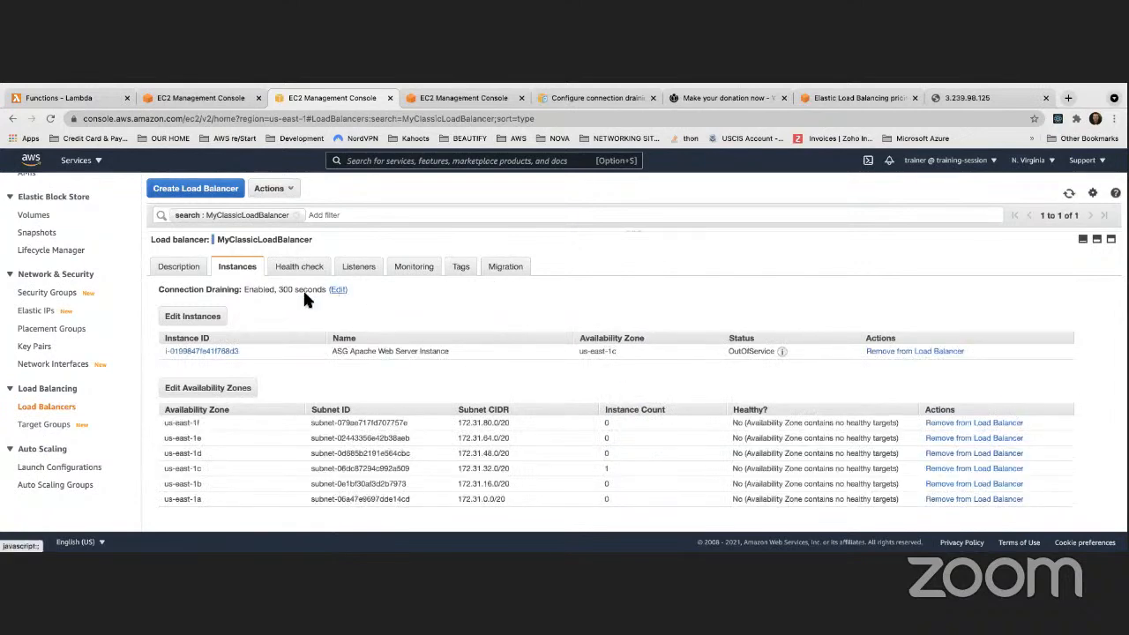
# Refresh the Auto Scaling group's instance list to see all four InService
pyautogui.click(200, 97)
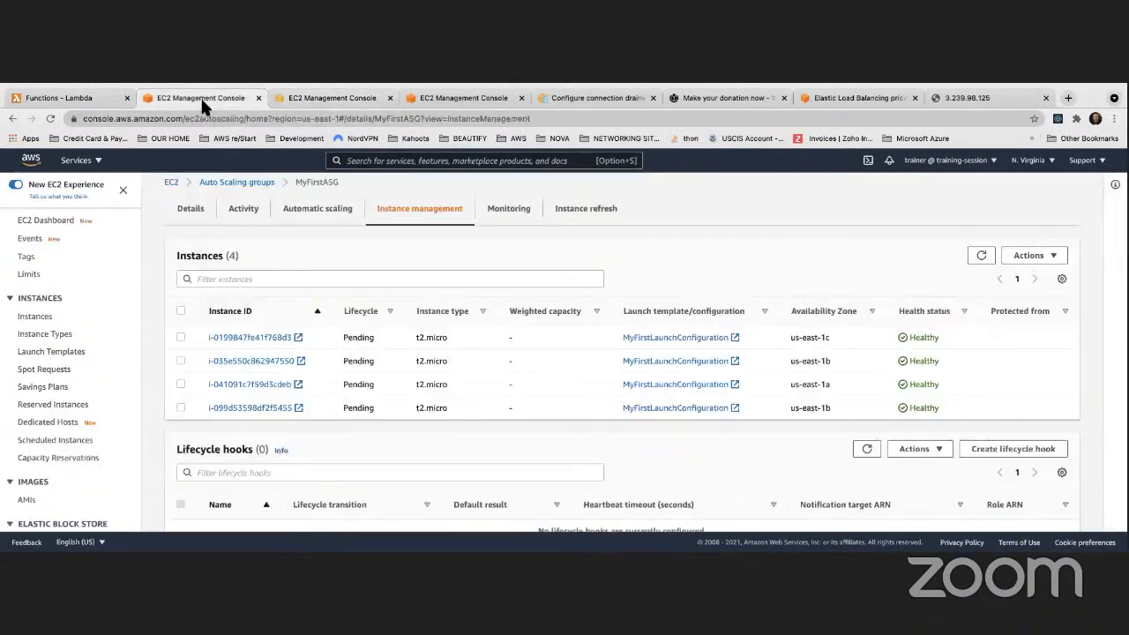
pyautogui.click(981, 256)
pyautogui.click(456, 97)
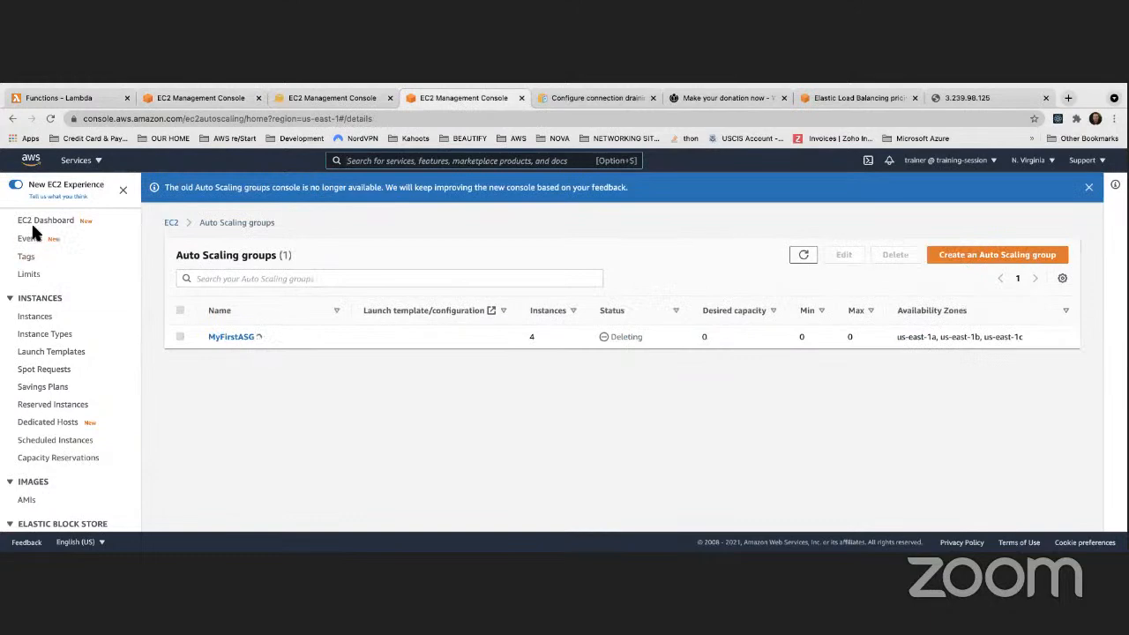
# Load the running instance's public IP 18.234.200.92 in the test tab to confirm it serves
pyautogui.click(35, 317)
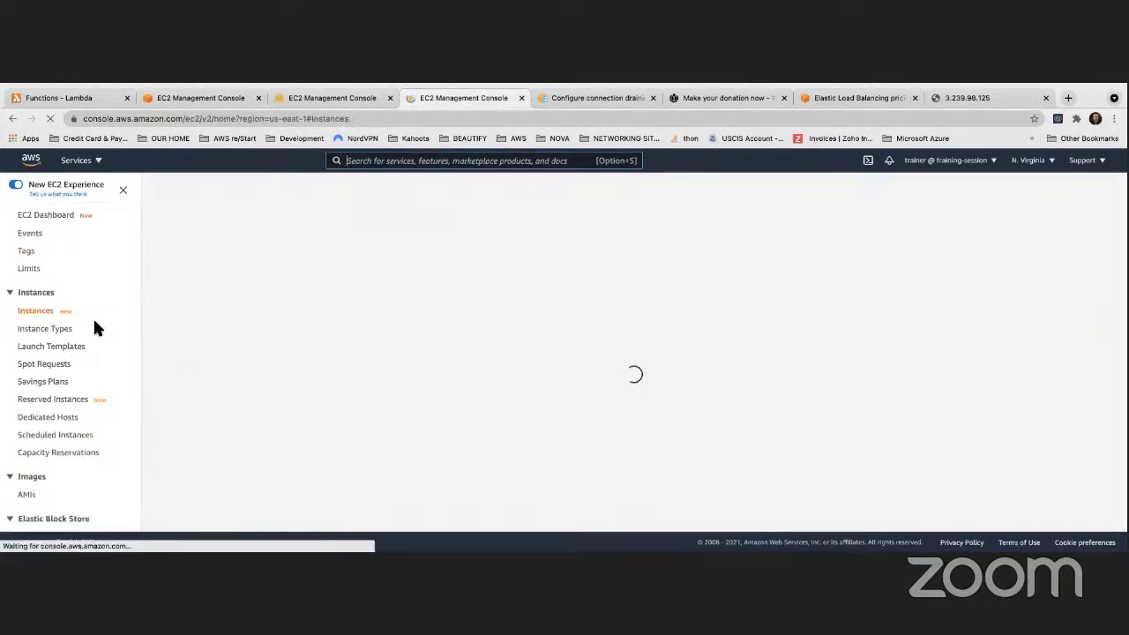
pyautogui.scroll(-3, 544, 386)
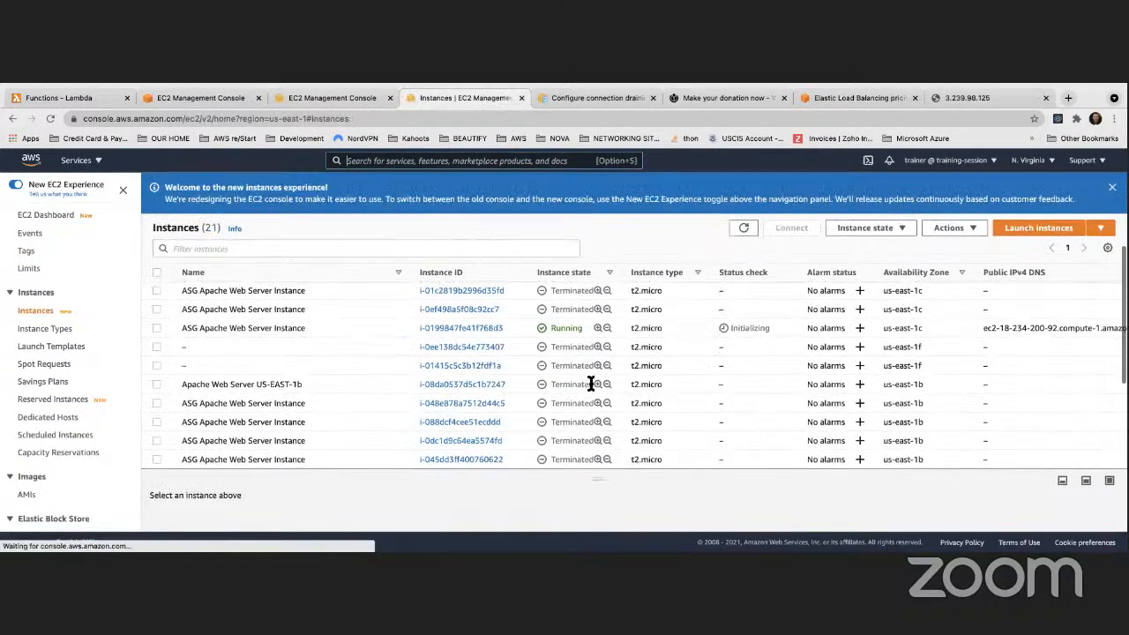
pyautogui.hscroll(3, 529, 376)
pyautogui.hscroll(2, 1058, 328)
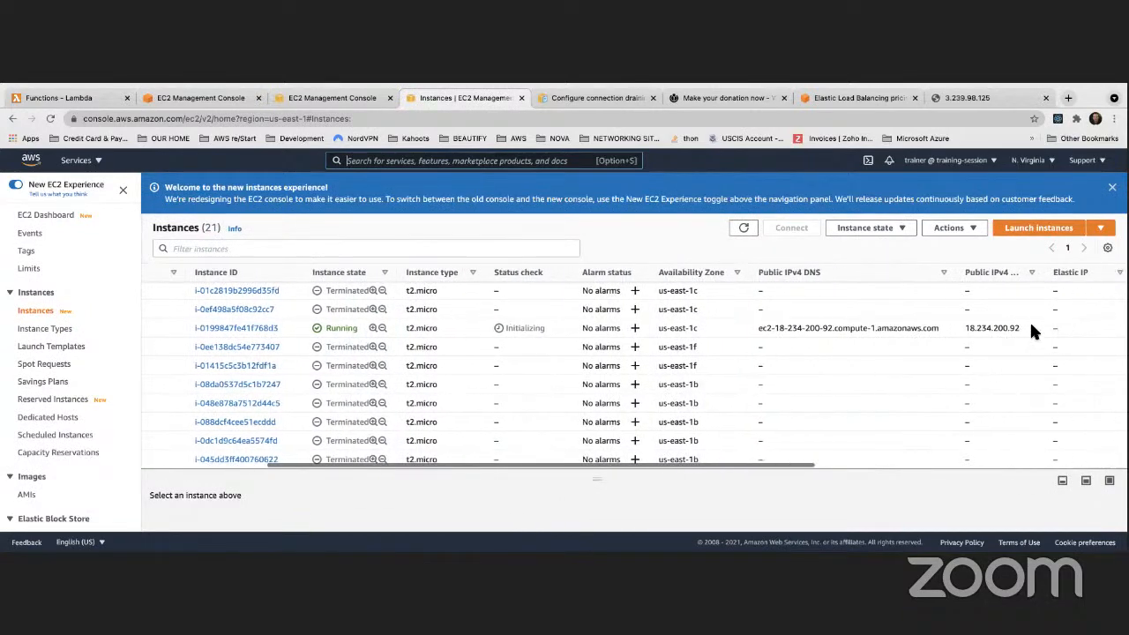
pyautogui.moveTo(1023, 328); pyautogui.dragTo(971, 329)
pyautogui.press('super+c')
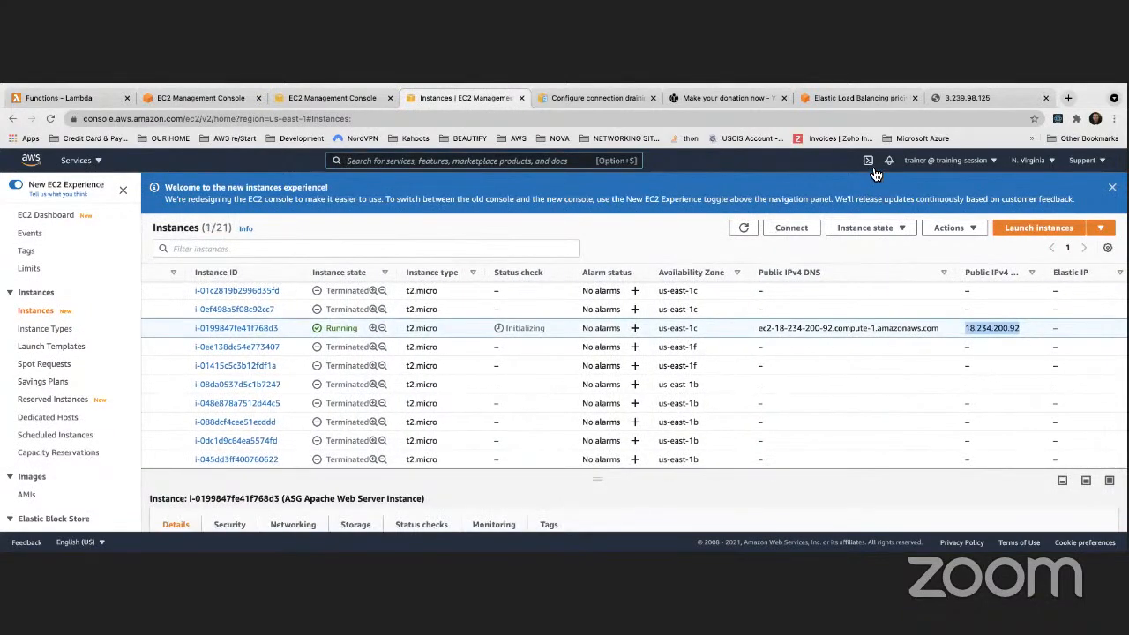
pyautogui.click(969, 95)
pyautogui.click(442, 116)
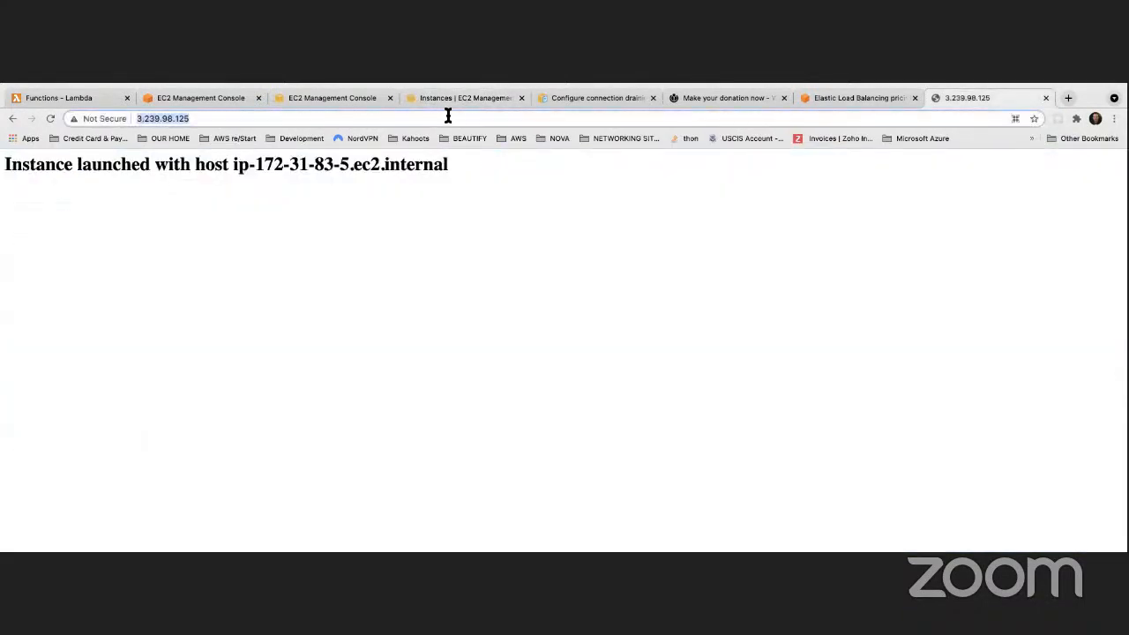
pyautogui.press('super+v')
pyautogui.press('Return')
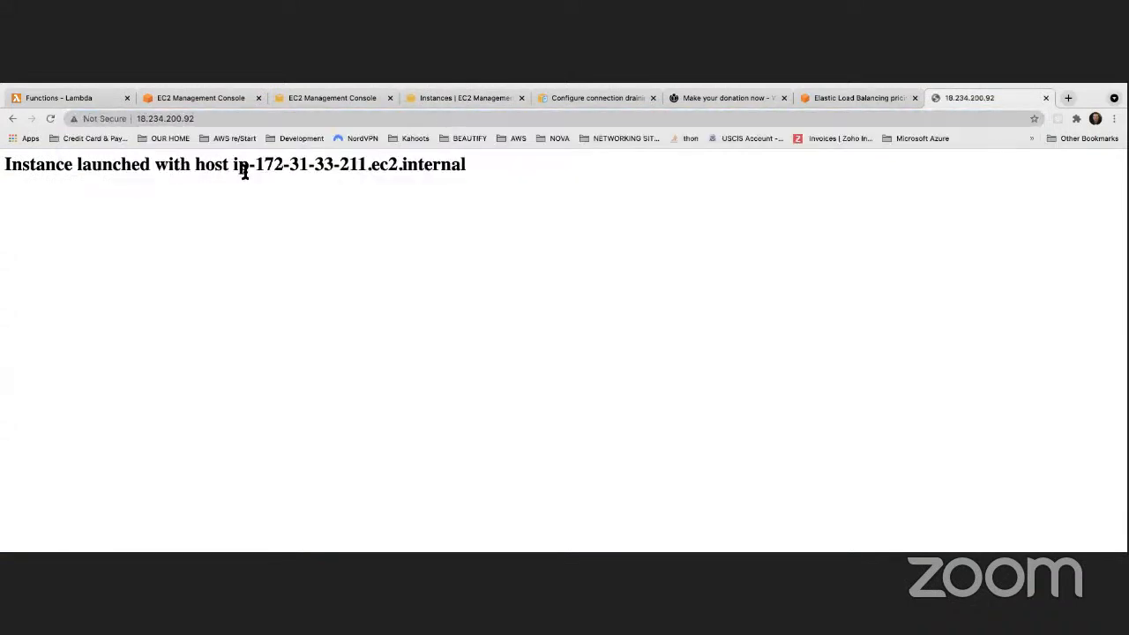
pyautogui.click(309, 97)
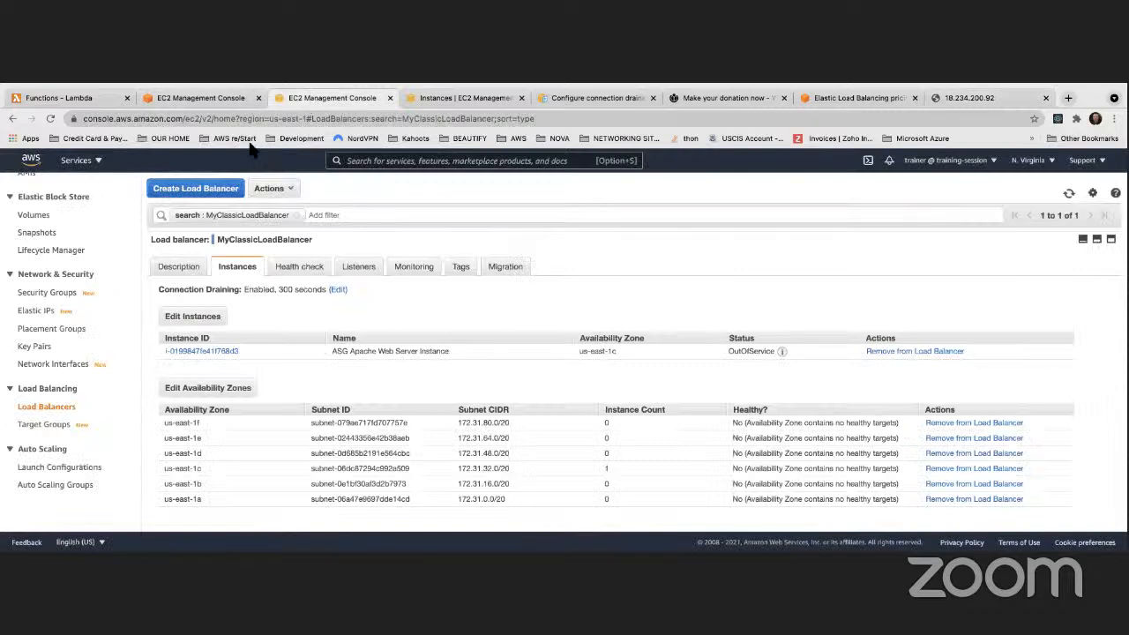
# Refresh until 4 of 4 instances are InService, then copy the load balancer's DNS name
pyautogui.moveTo(786, 360)
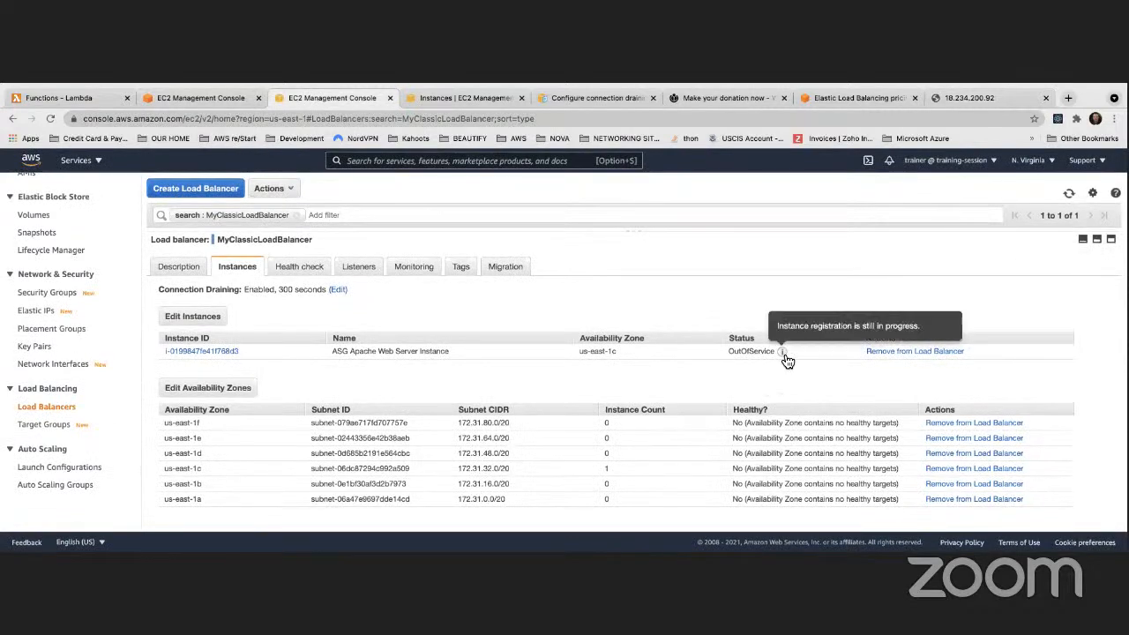
pyautogui.click(1069, 194)
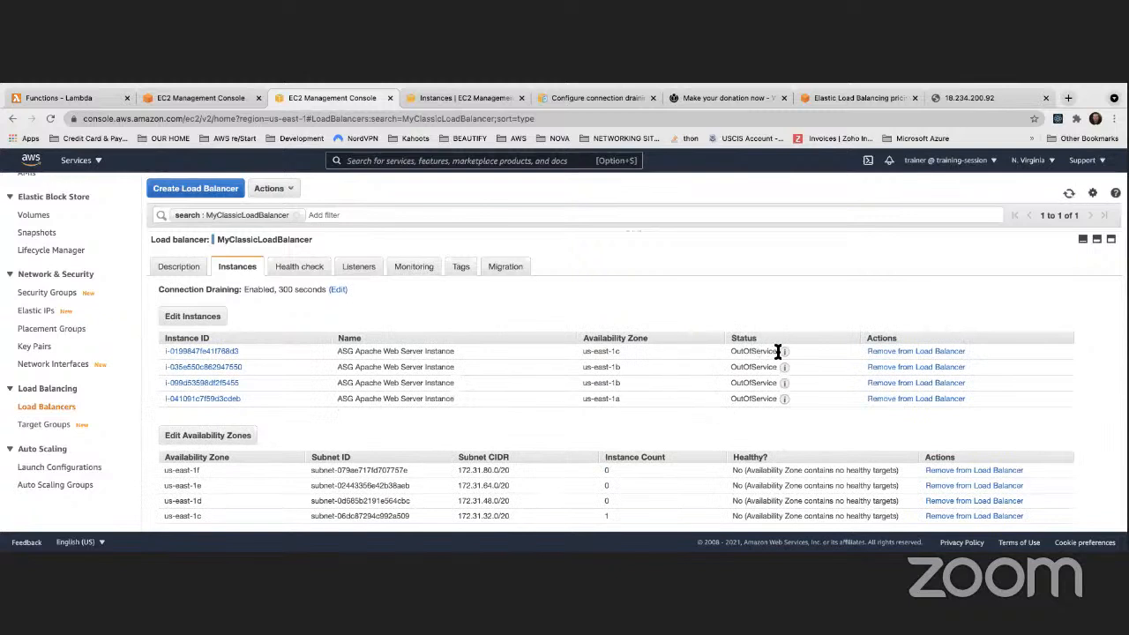
pyautogui.moveTo(787, 360)
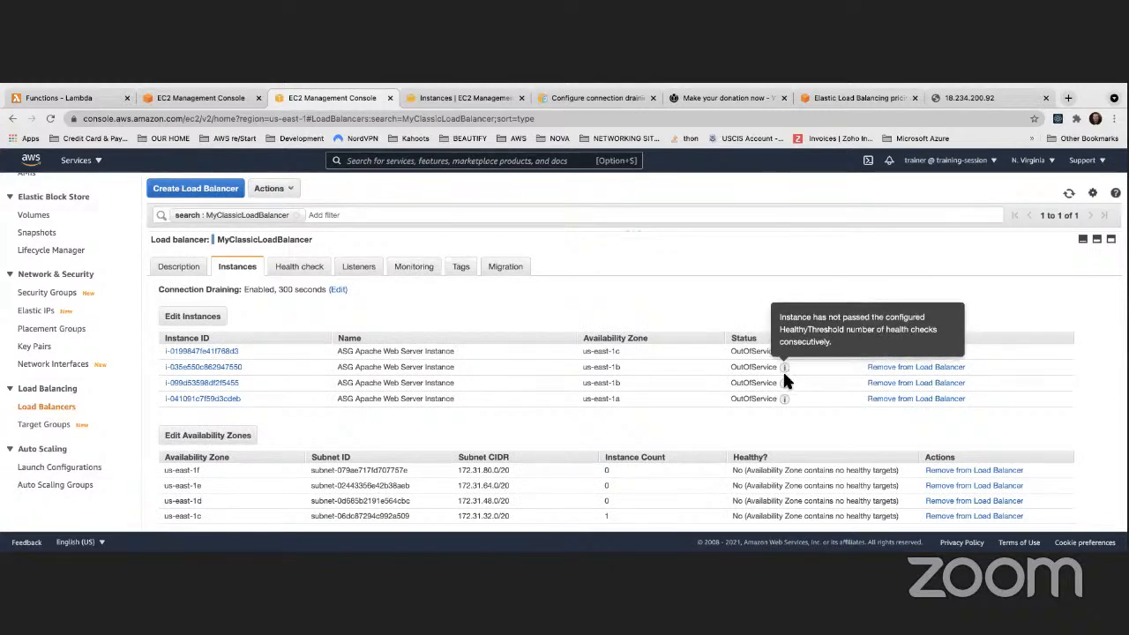
pyautogui.moveTo(784, 399)
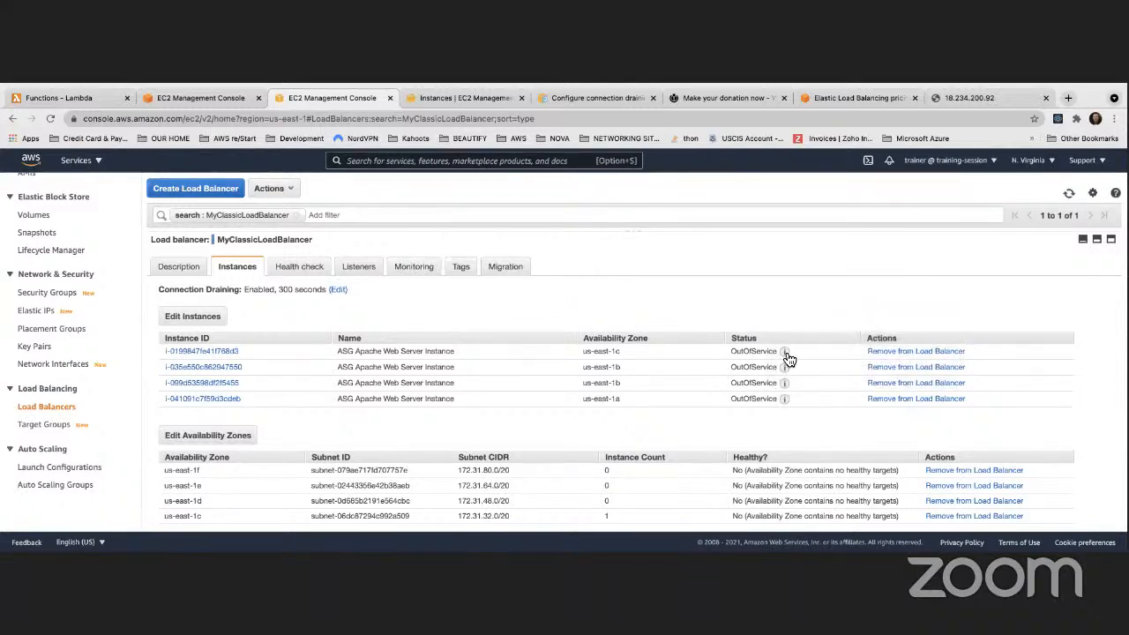
pyautogui.click(1069, 193)
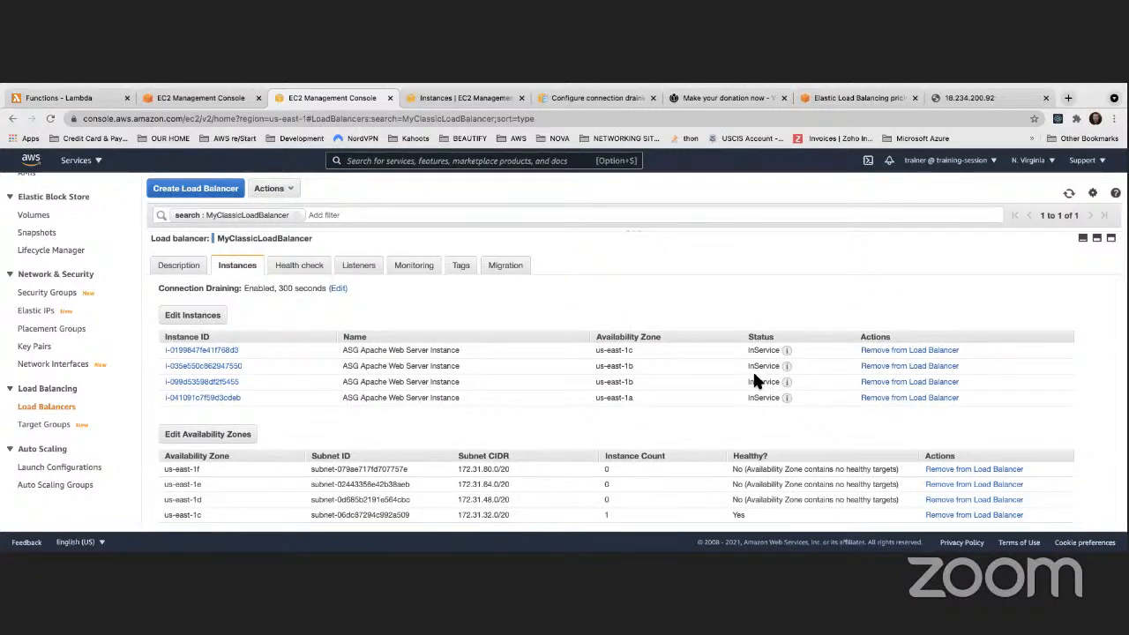
pyautogui.click(179, 266)
pyautogui.moveTo(559, 332); pyautogui.dragTo(306, 334)
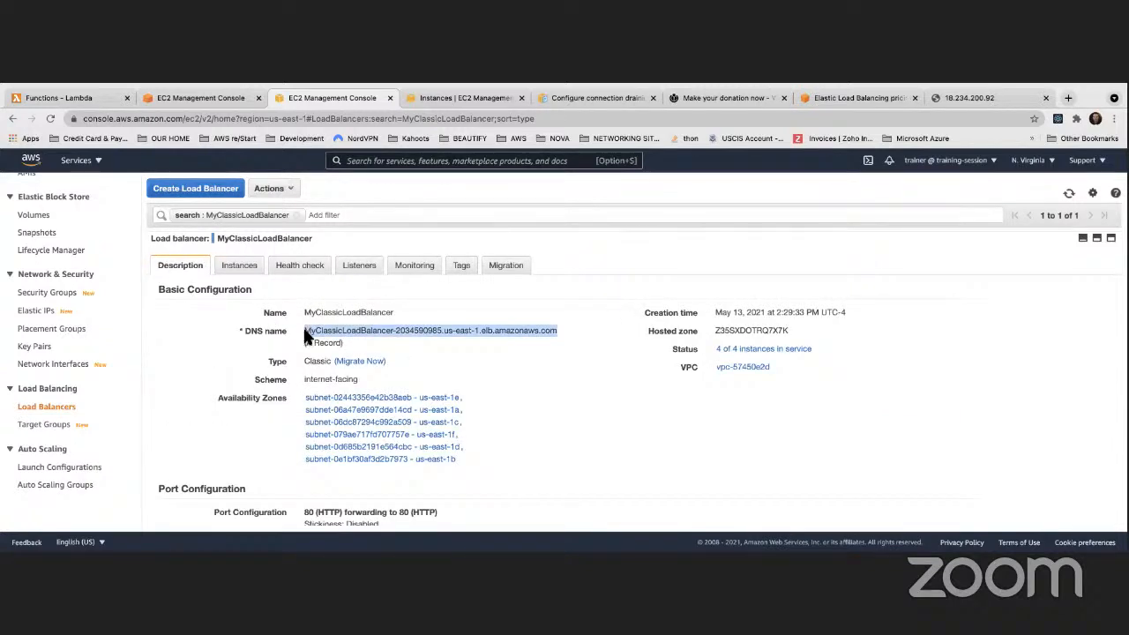
# Load the site through MyClassicLoadBalancer's DNS name in the test tab
pyautogui.click(985, 98)
pyautogui.click(393, 120)
pyautogui.write('myclassicloadbalancer-2034590985.us-east-1.elb.amazonaws.com')
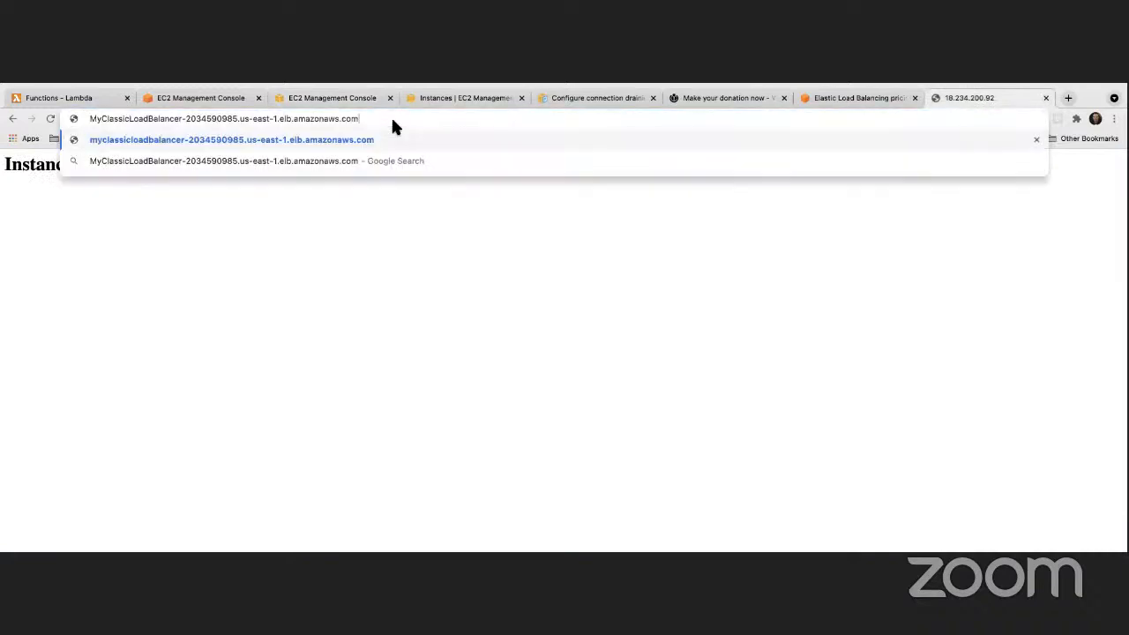
pyautogui.press('Return')
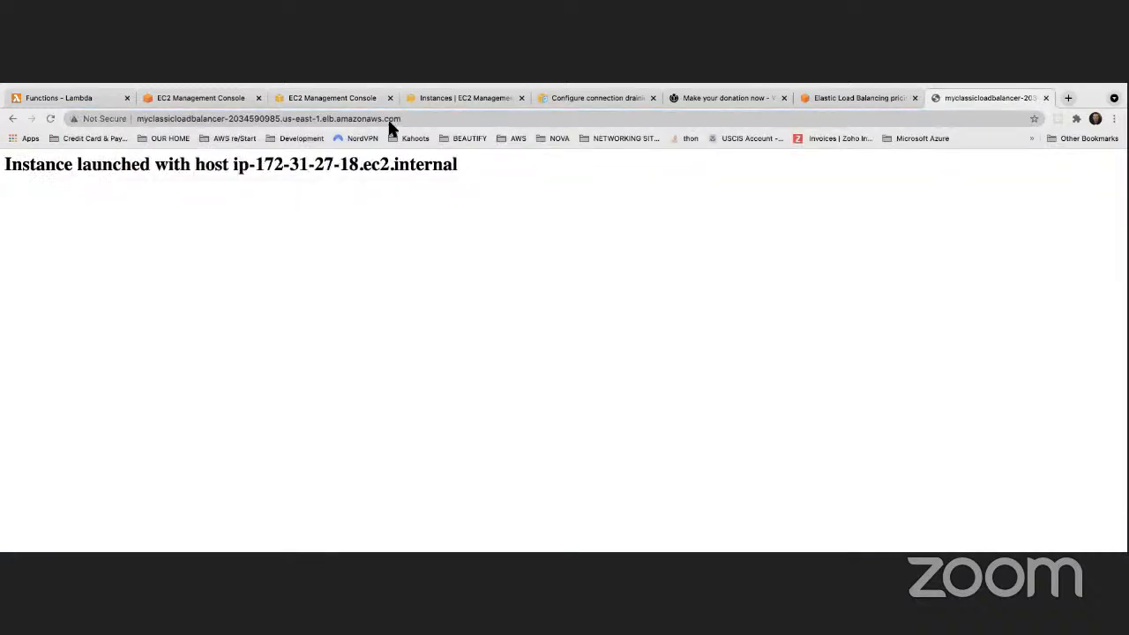
pyautogui.click(51, 119)
pyautogui.click(51, 118)
pyautogui.click(51, 118)
pyautogui.click(50, 118)
pyautogui.click(50, 118)
pyautogui.click(50, 118)
pyautogui.click(50, 119)
pyautogui.click(50, 118)
pyautogui.click(50, 118)
pyautogui.click(51, 118)
pyautogui.click(50, 118)
pyautogui.click(50, 118)
pyautogui.click(51, 118)
pyautogui.click(50, 118)
pyautogui.click(51, 119)
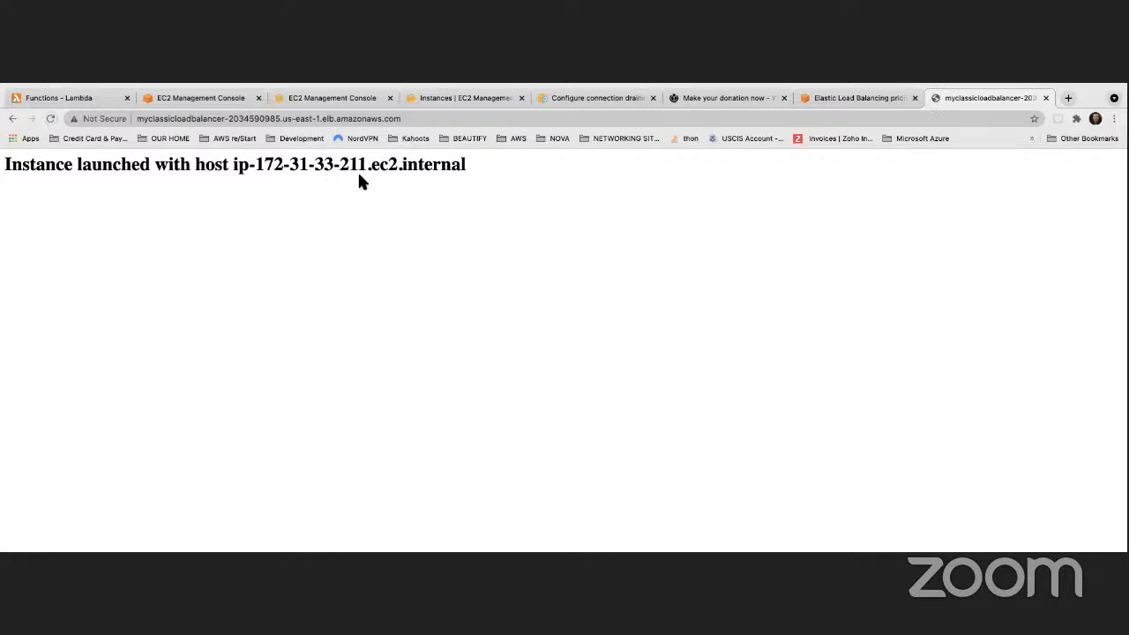
pyautogui.moveTo(343, 169); pyautogui.dragTo(392, 170)
# Browse the EC2 Instances list of 21 instances, including the running ASG Apache Web Server Instance
pyautogui.click(317, 94)
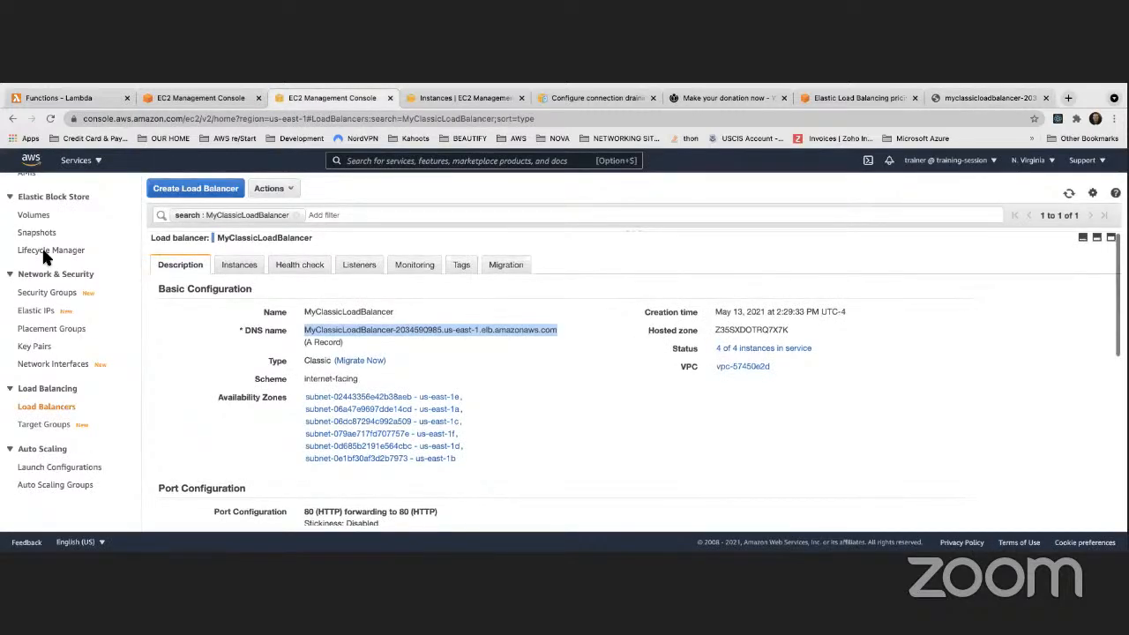
pyautogui.scroll(5, 41, 238)
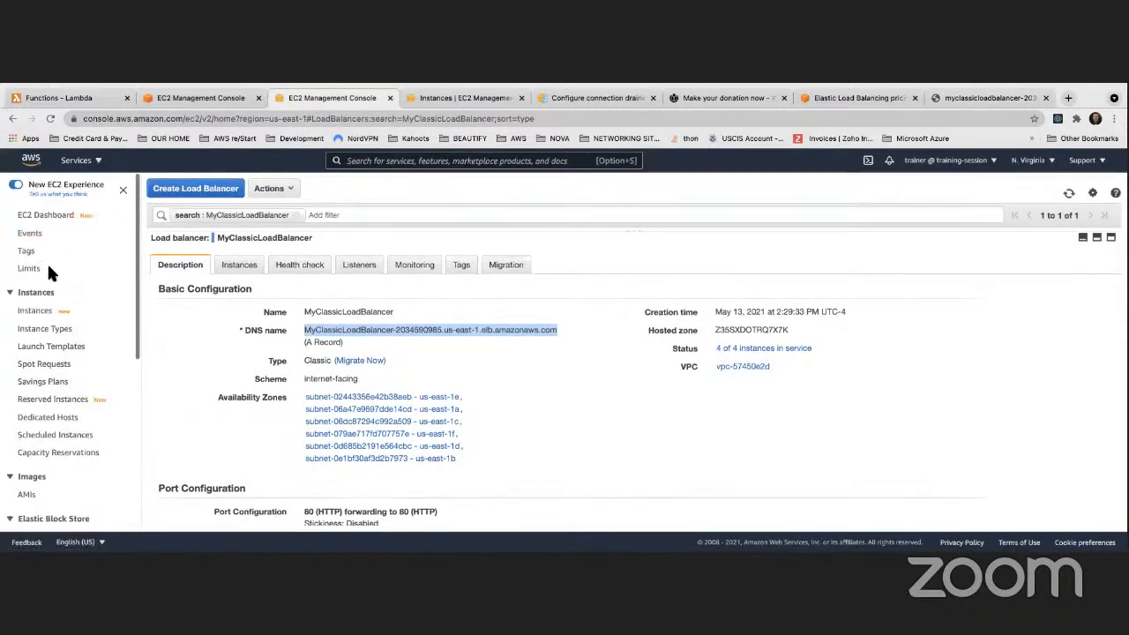
pyautogui.click(35, 314)
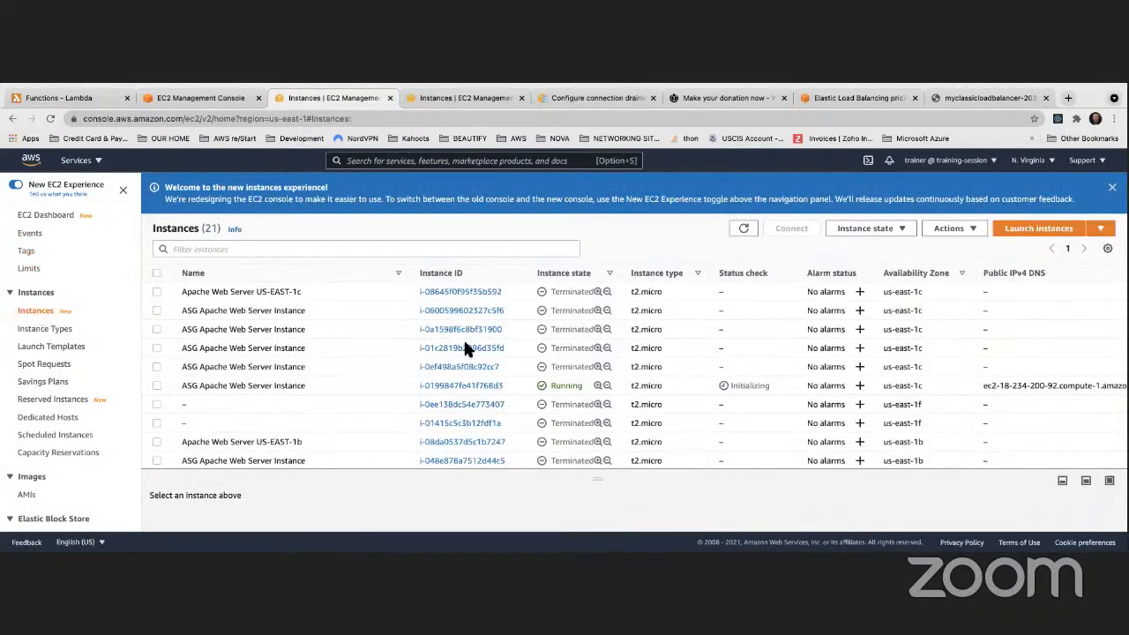
pyautogui.scroll(-4, 463, 347)
pyautogui.hscroll(5, 532, 326)
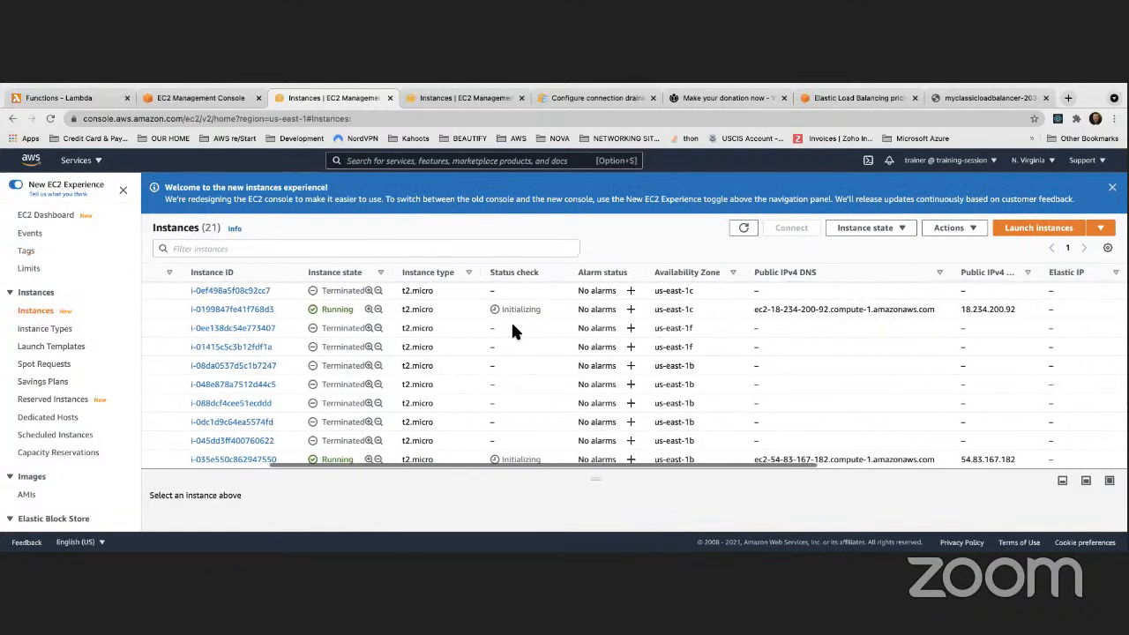
pyautogui.scroll(-4, 514, 331)
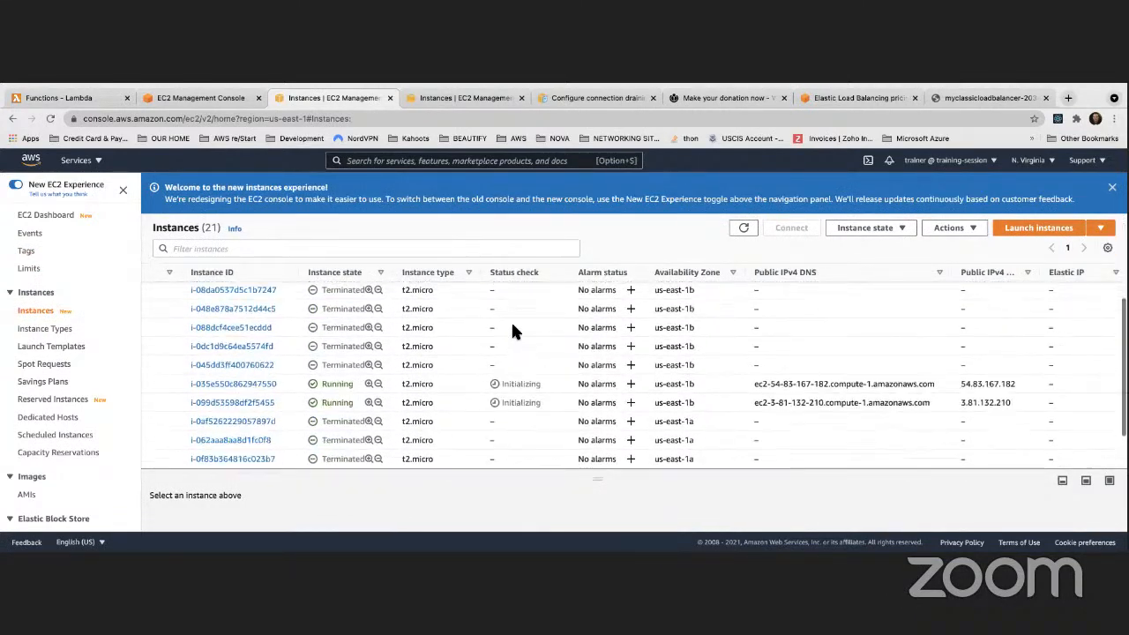
pyautogui.scroll(-3, 512, 328)
pyautogui.scroll(7, 512, 328)
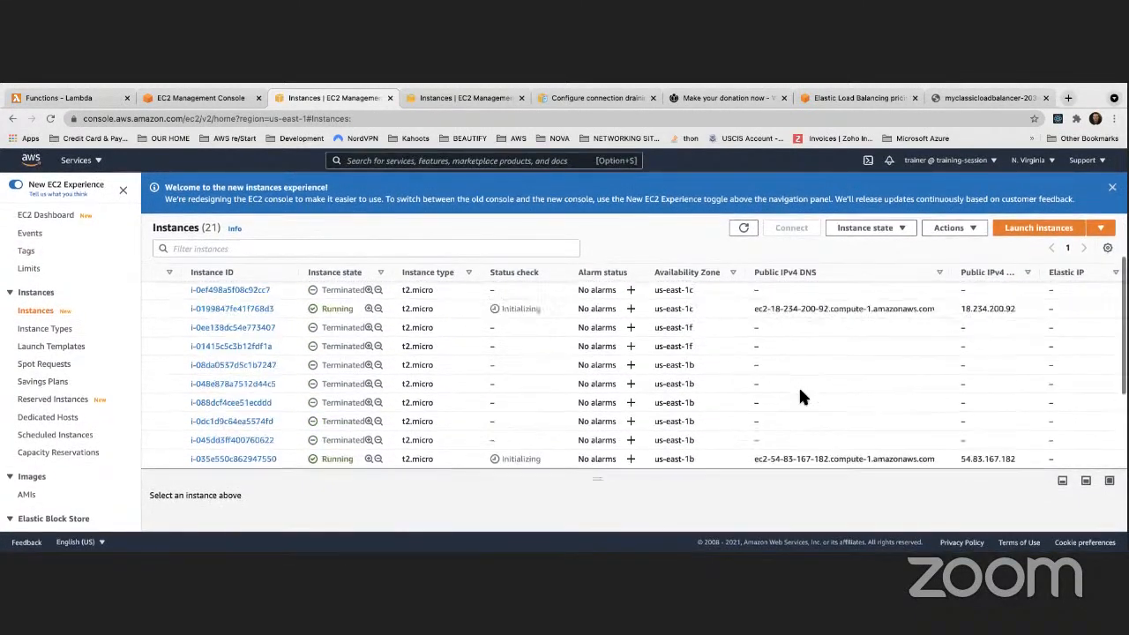
pyautogui.scroll(4, 800, 392)
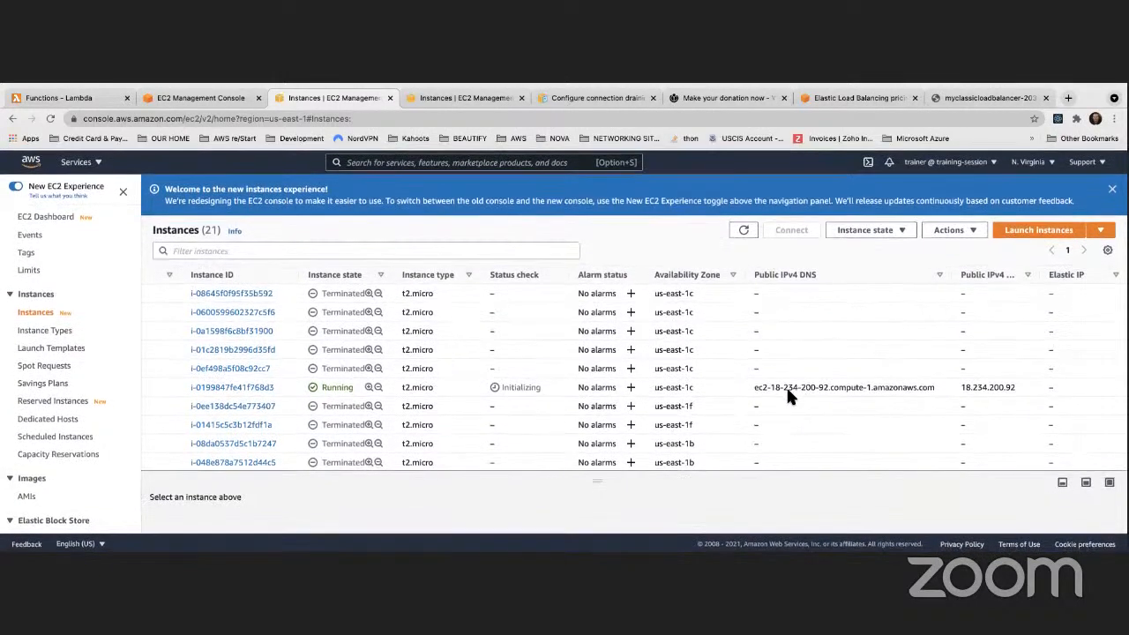
pyautogui.click(232, 387)
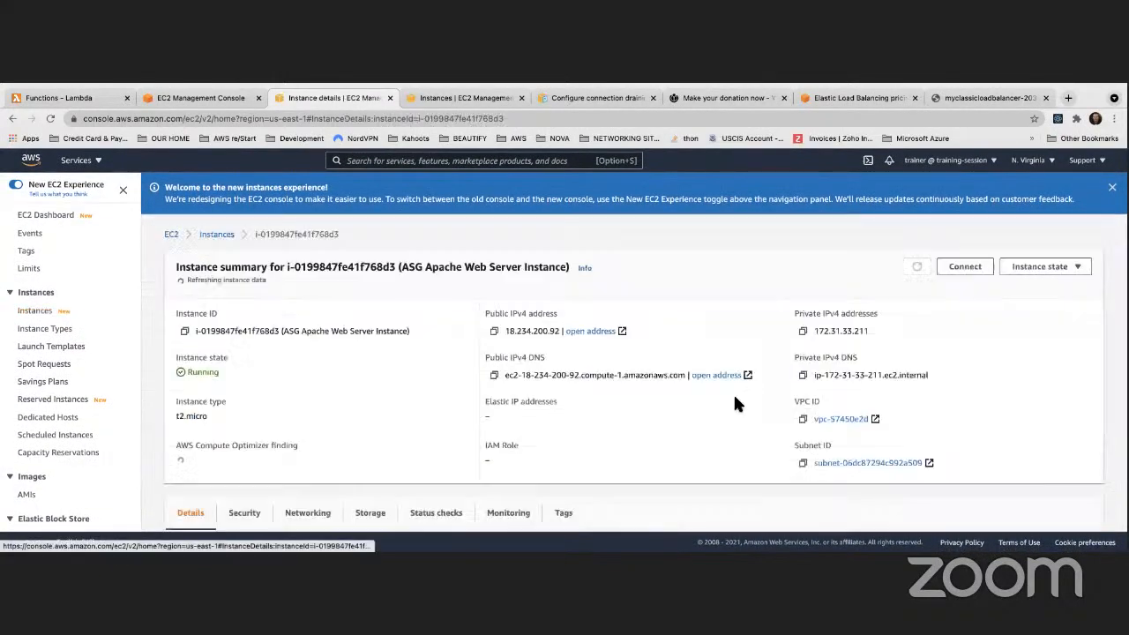
pyautogui.scroll(-2, 731, 393)
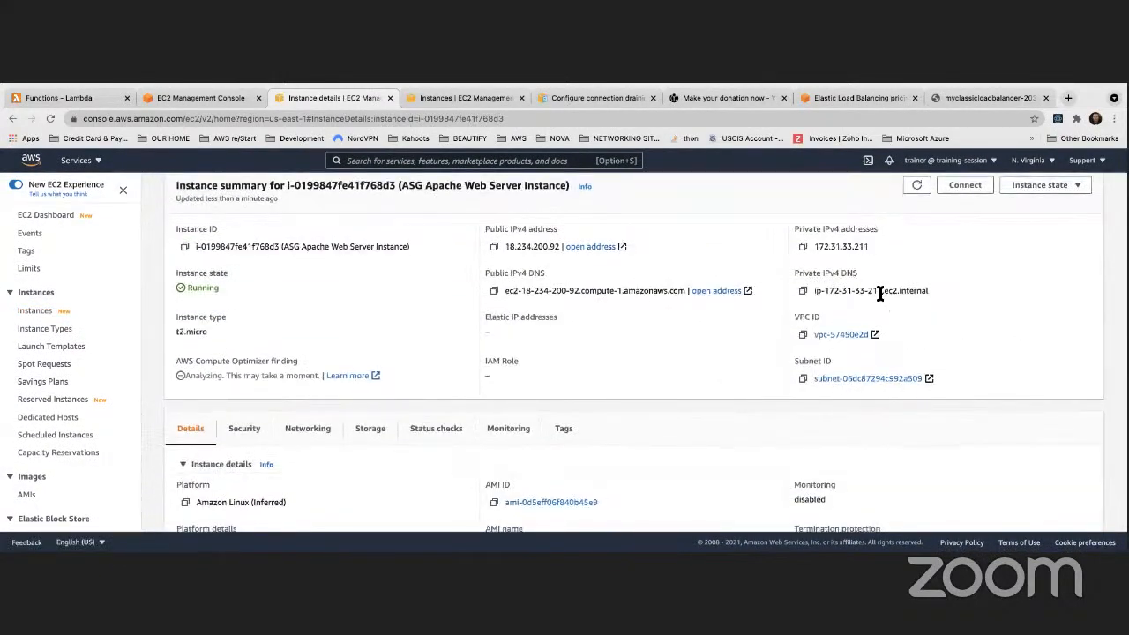
pyautogui.moveTo(870, 292); pyautogui.dragTo(918, 292)
pyautogui.scroll(1, 820, 221)
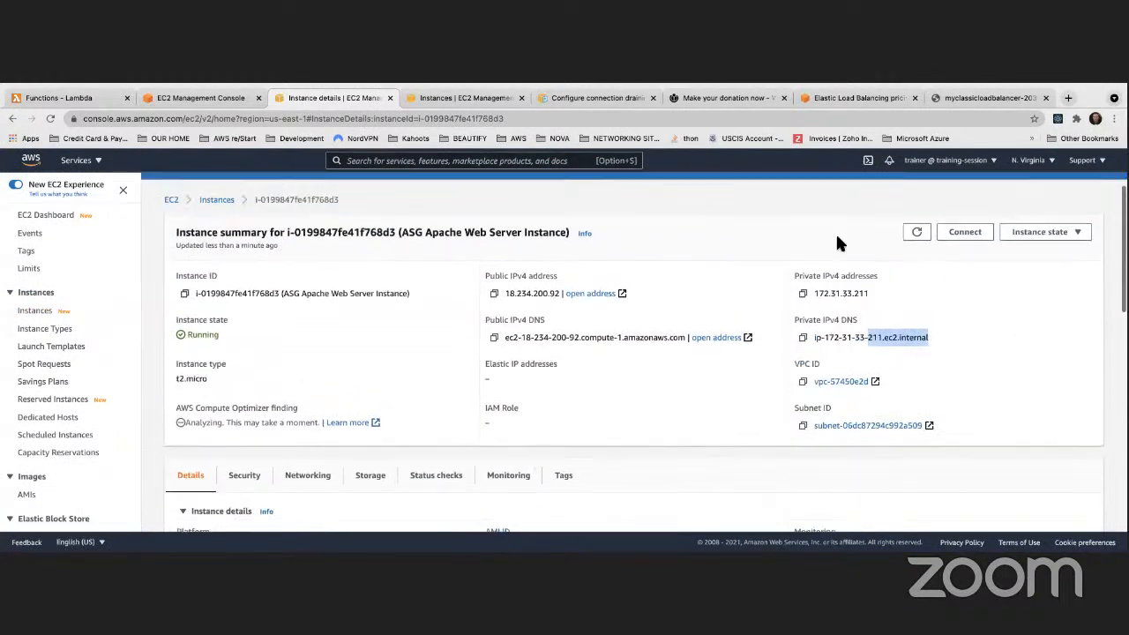
# Stop instance i-0199847fe41f768d3 and confirm it reads Stopping in the instances list
pyautogui.click(1059, 245)
pyautogui.click(1033, 250)
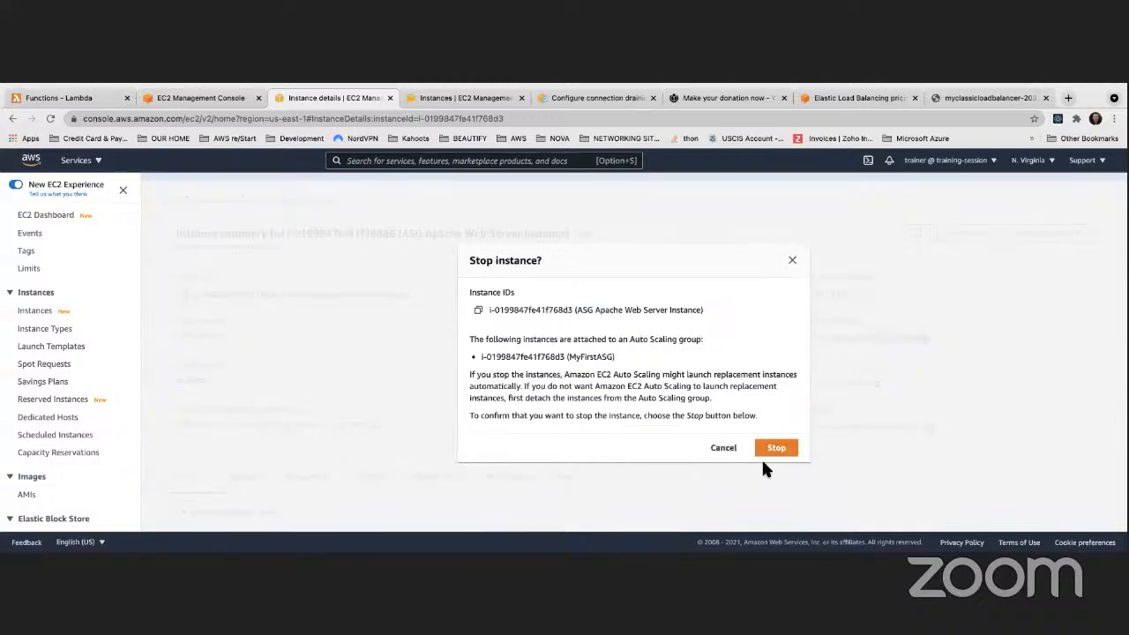
pyautogui.click(721, 446)
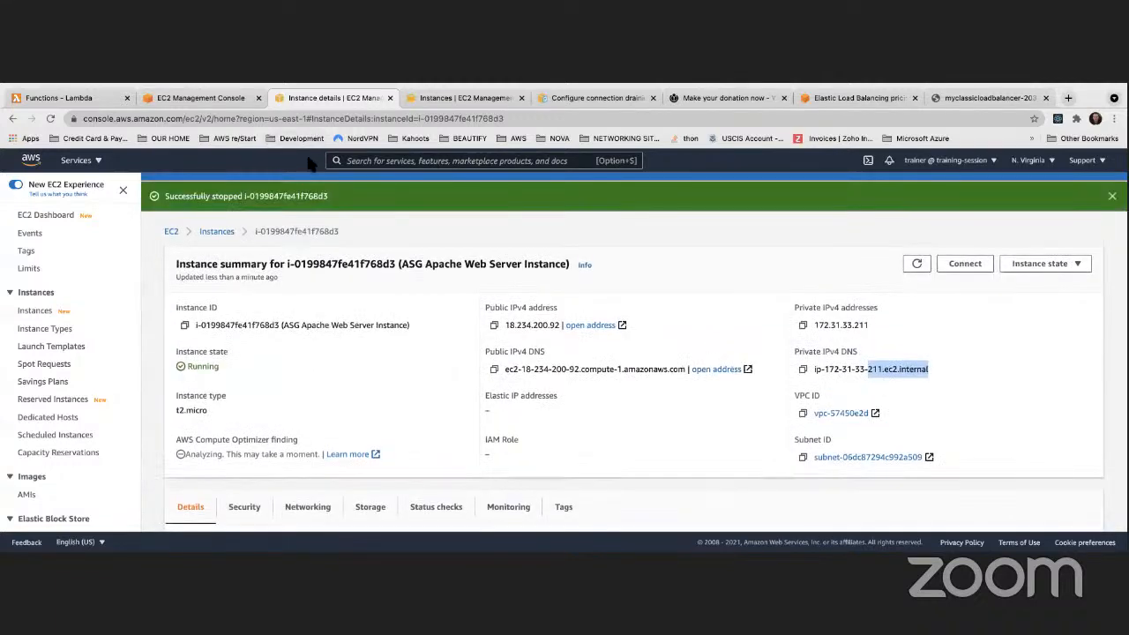
pyautogui.click(918, 265)
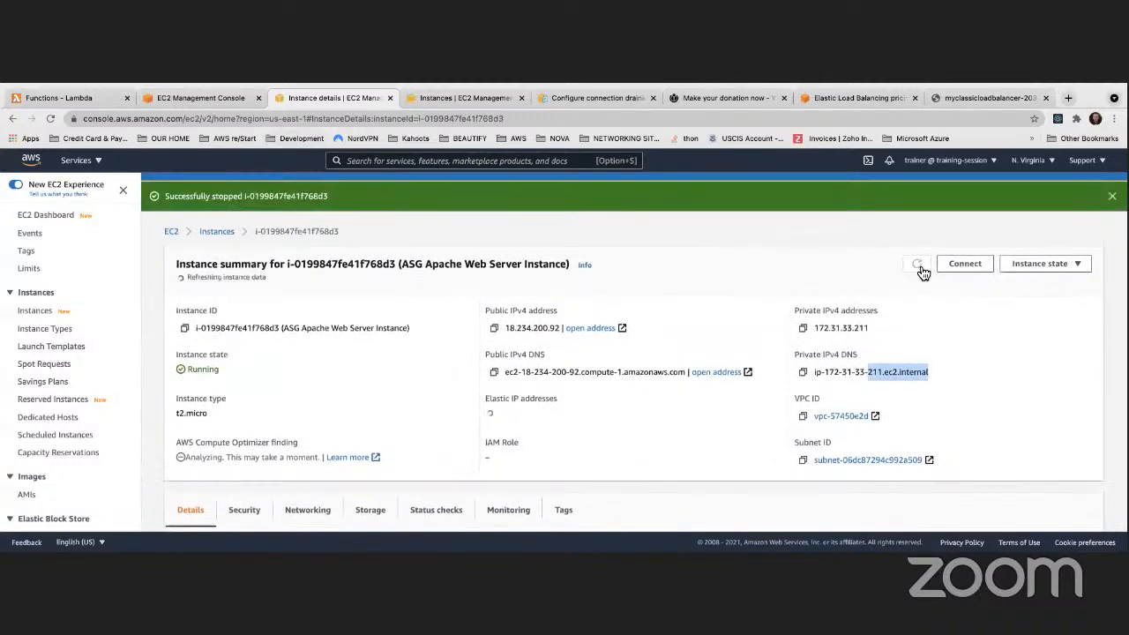
pyautogui.click(32, 312)
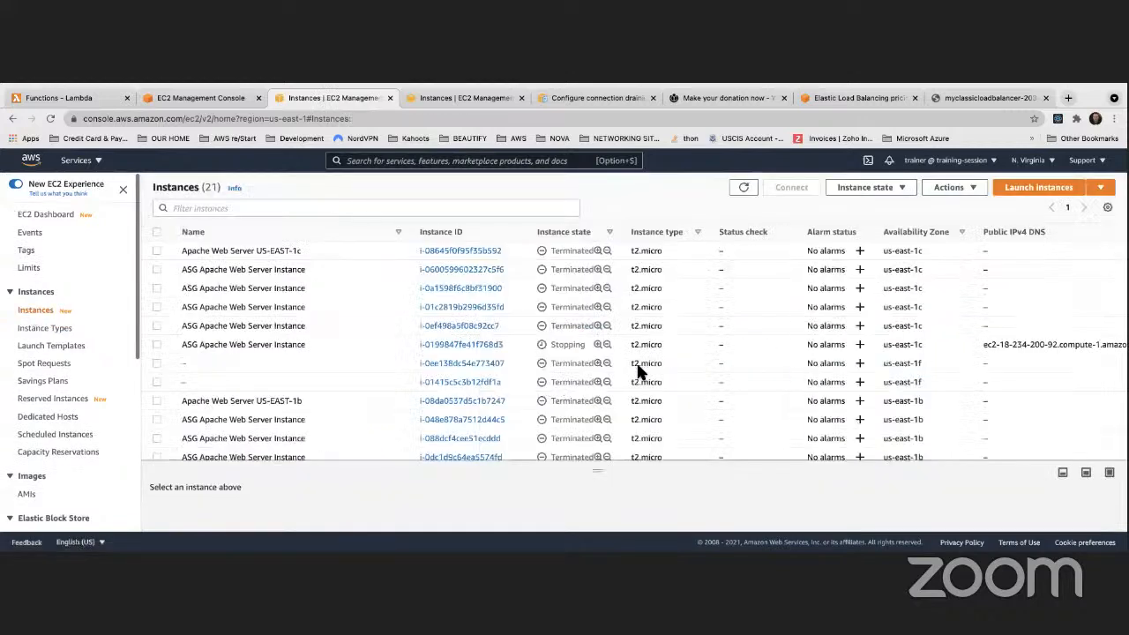
pyautogui.doubleClick(558, 346)
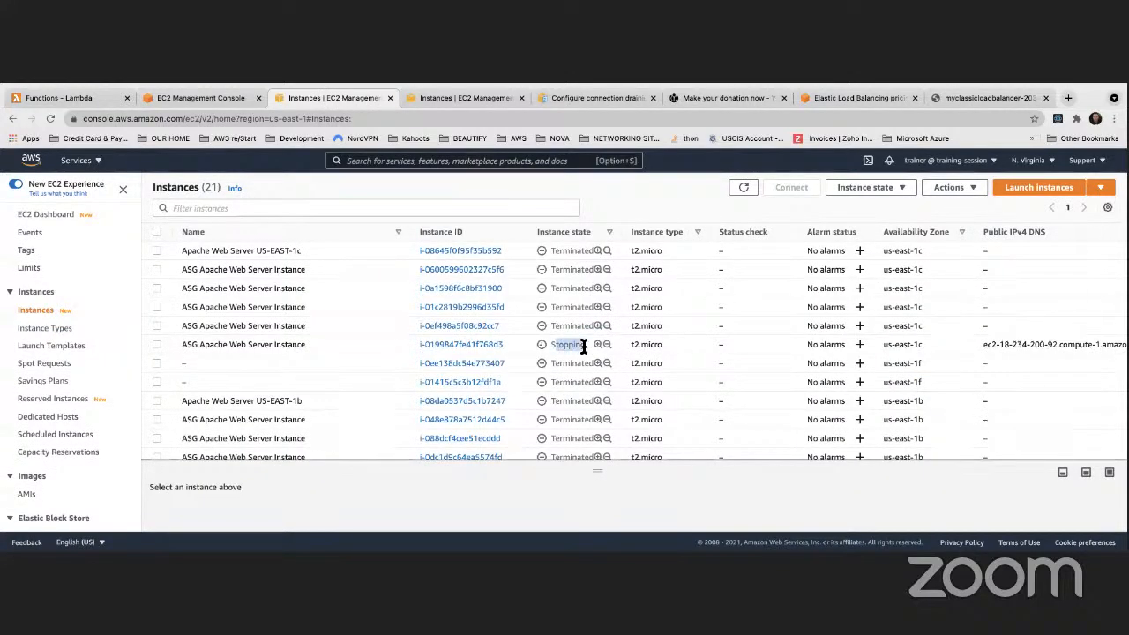
pyautogui.click(505, 349)
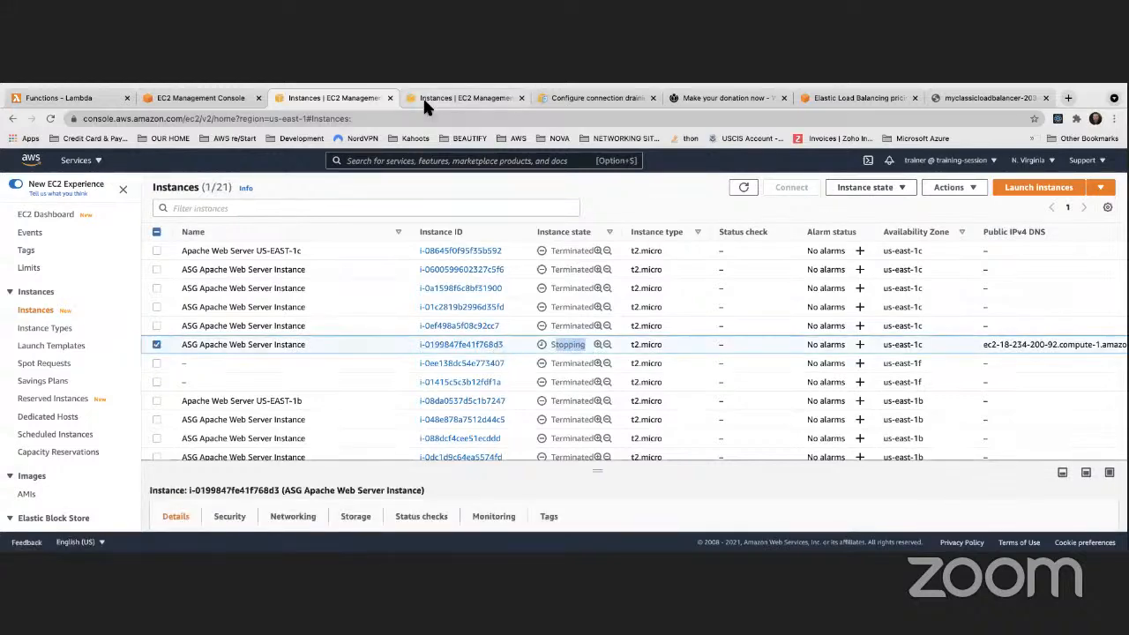
# Refresh the Auto Scaling group's instance list several times
pyautogui.click(201, 98)
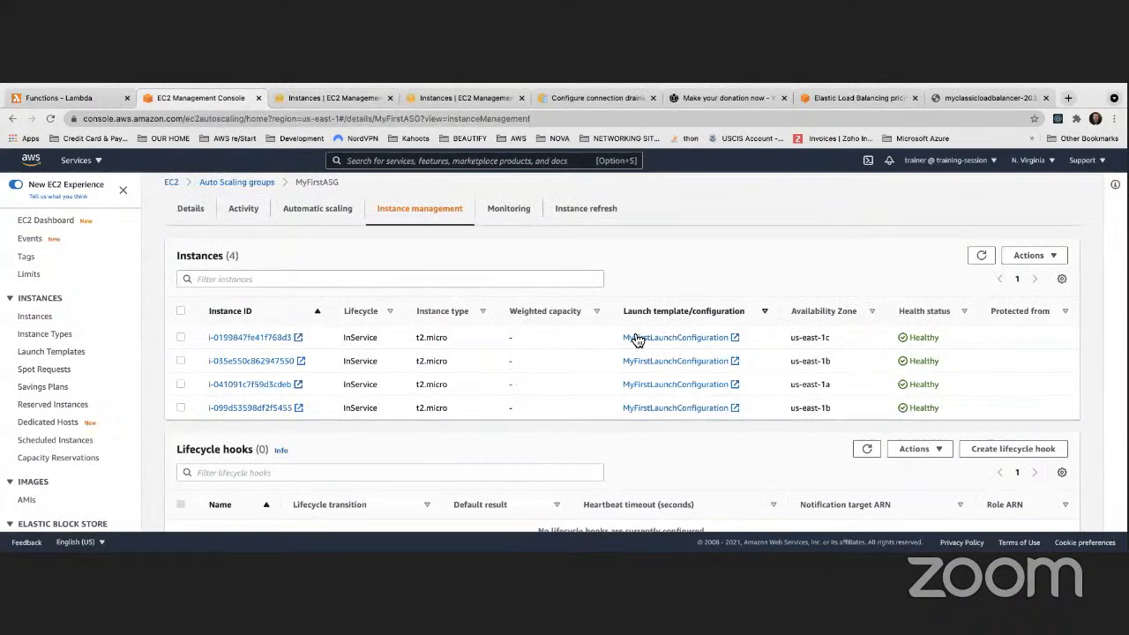
pyautogui.click(979, 261)
pyautogui.click(979, 261)
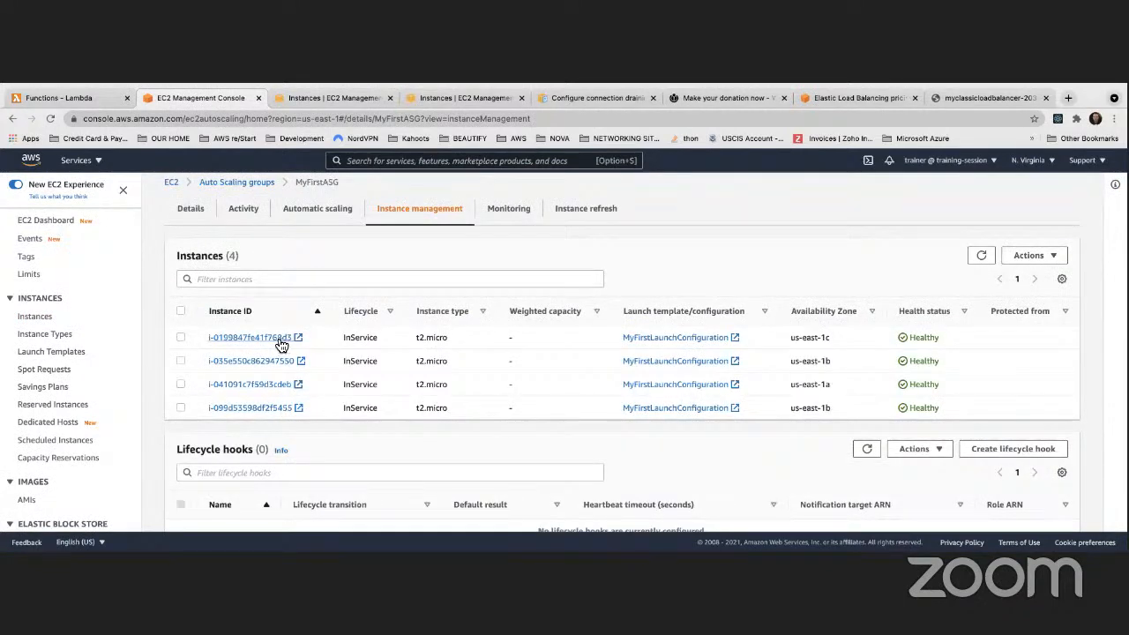
pyautogui.click(981, 254)
# Open MyClassicLoadBalancer's details, now showing 3 of 4 instances in service
pyautogui.click(492, 96)
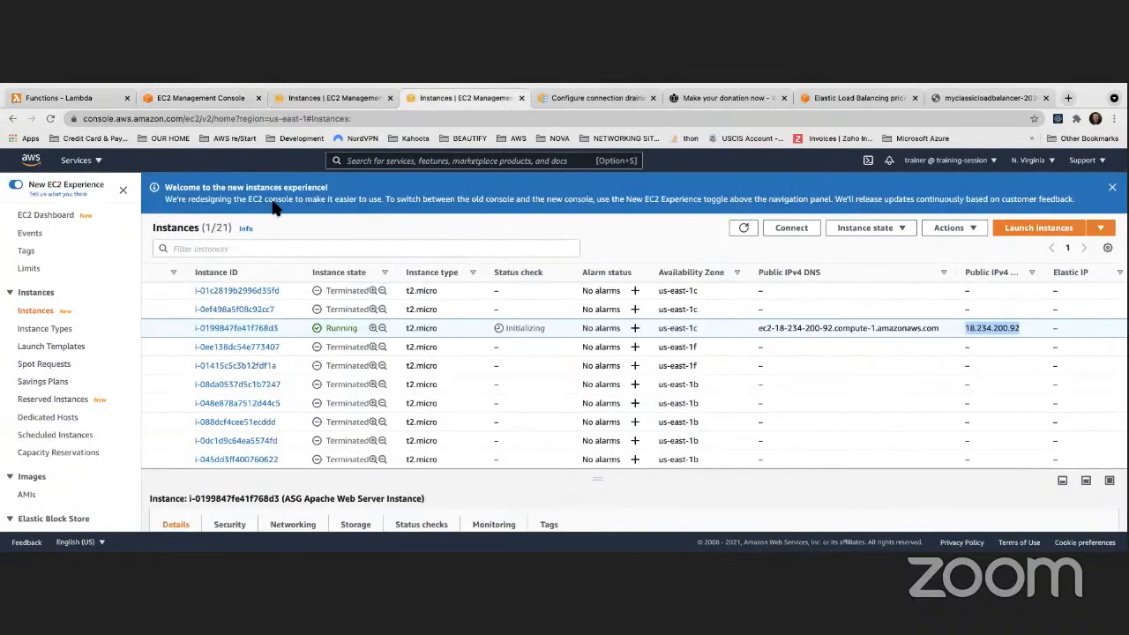
pyautogui.click(333, 97)
pyautogui.scroll(-3, 44, 374)
pyautogui.scroll(-3, 44, 375)
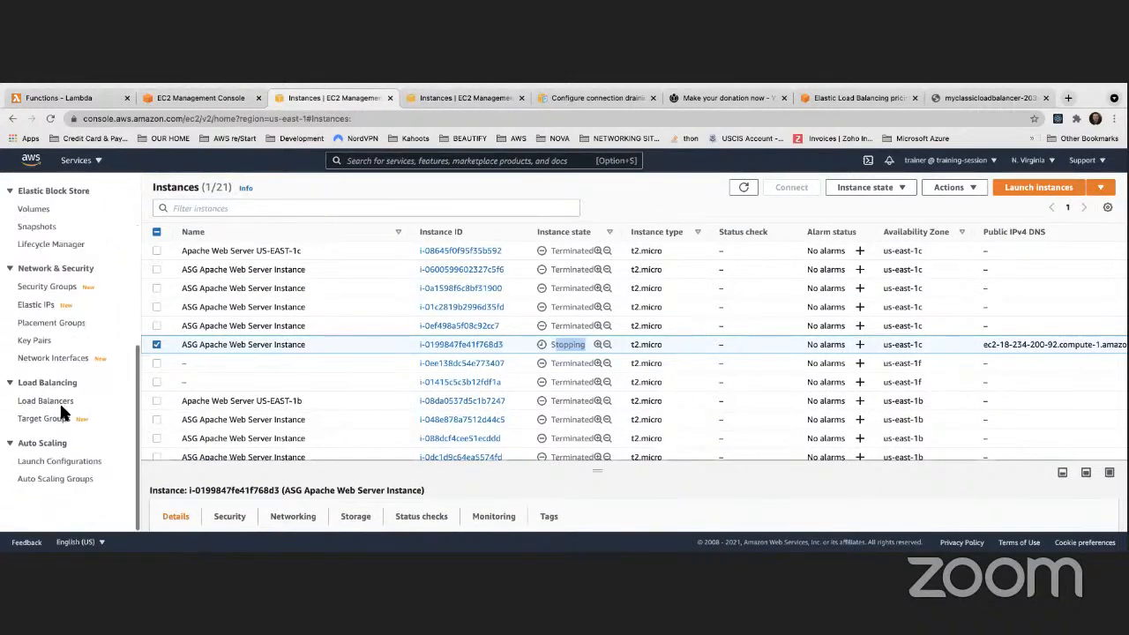
pyautogui.click(48, 401)
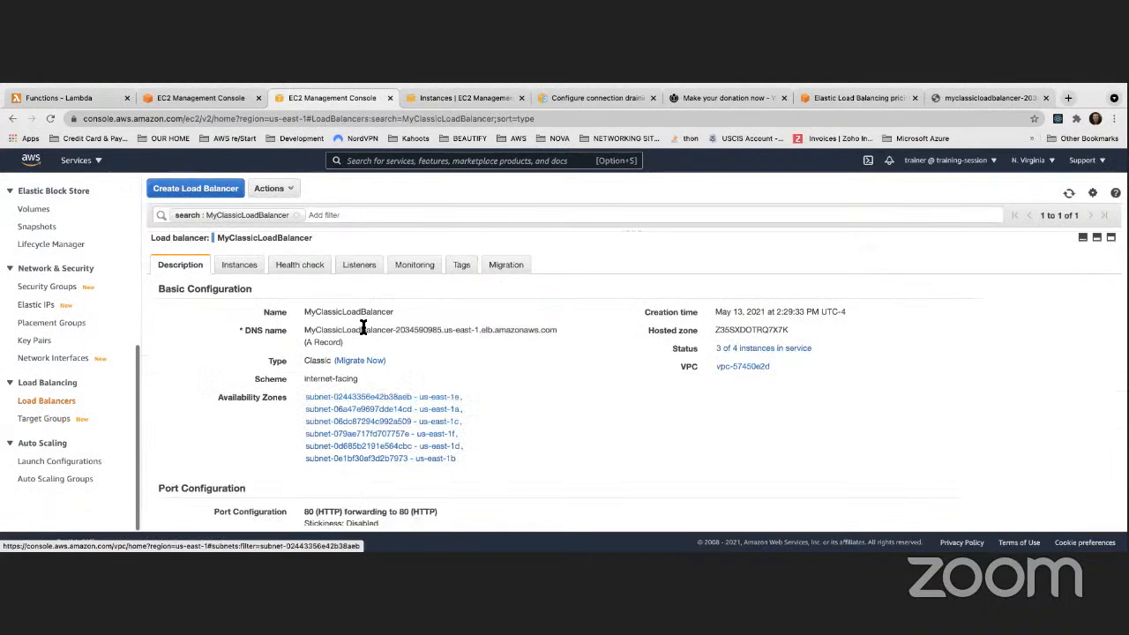
# Refresh the load balancer's registered instances until the stopped ASG instance reads OutOfService
pyautogui.click(240, 265)
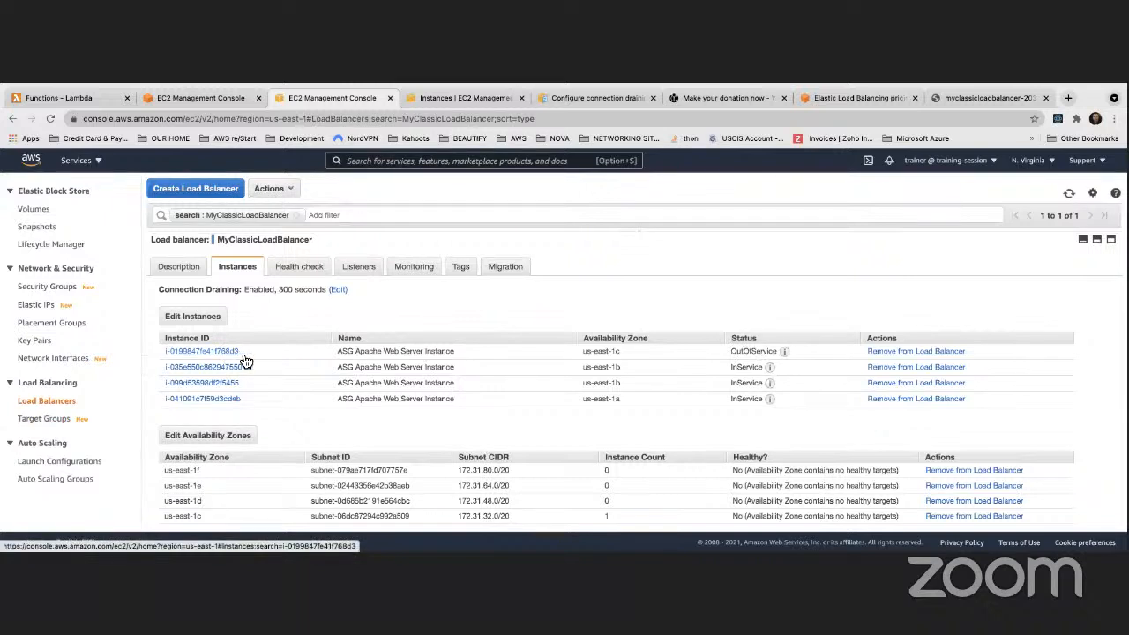
pyautogui.moveTo(785, 352)
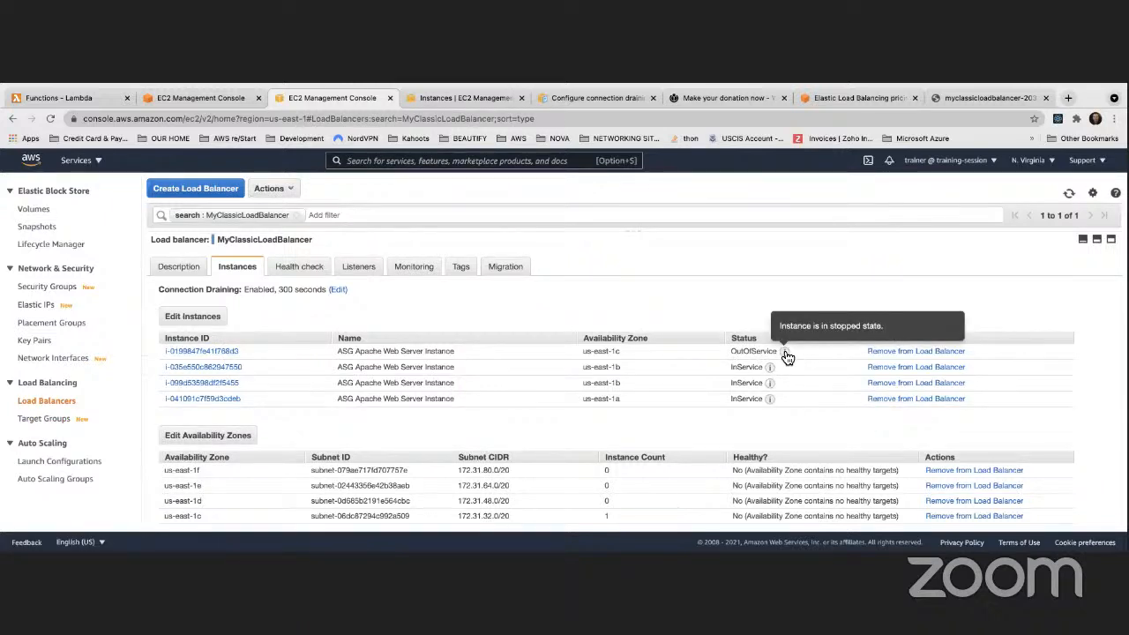
pyautogui.click(1069, 193)
pyautogui.click(1069, 193)
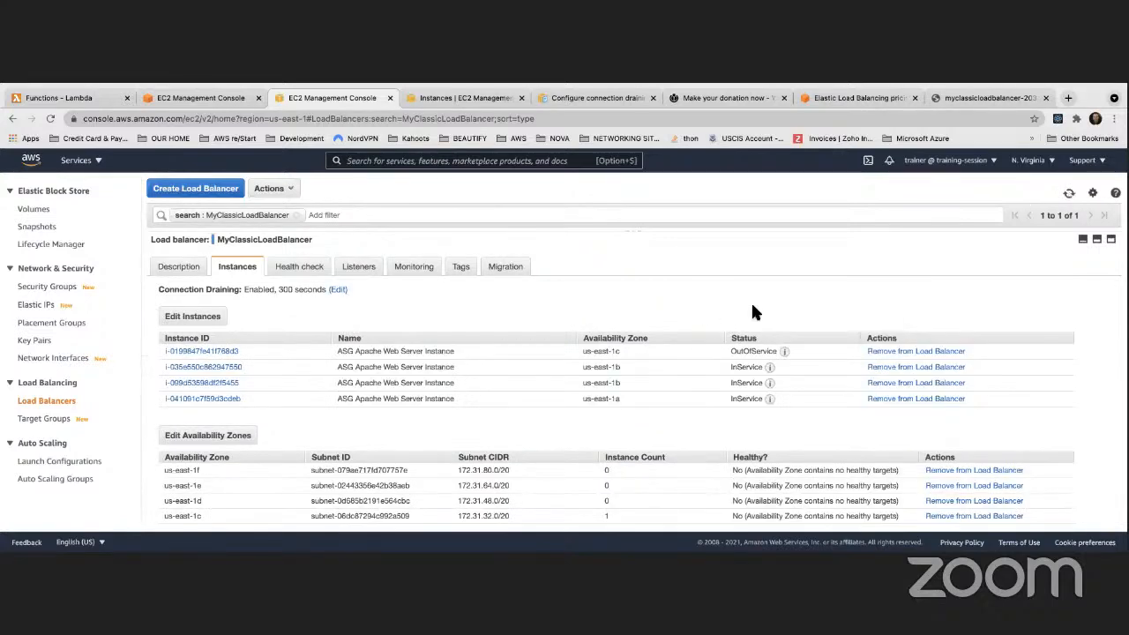
pyautogui.moveTo(788, 357)
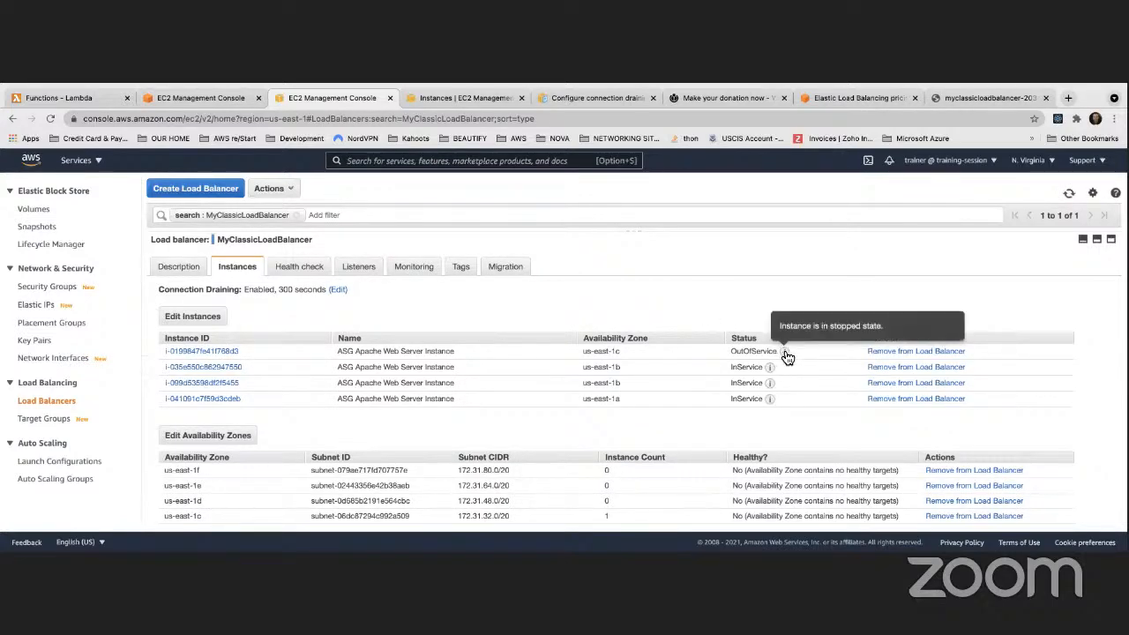
pyautogui.click(429, 97)
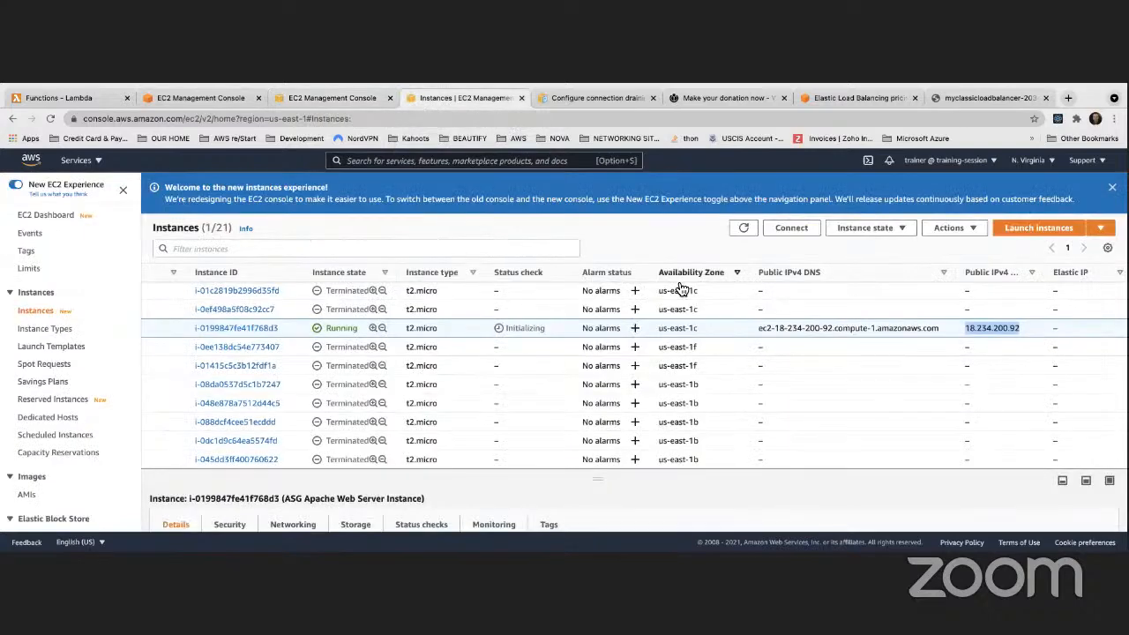
# Refresh the Auto Scaling group's instance list repeatedly, looking for a replacement instance
pyautogui.click(178, 94)
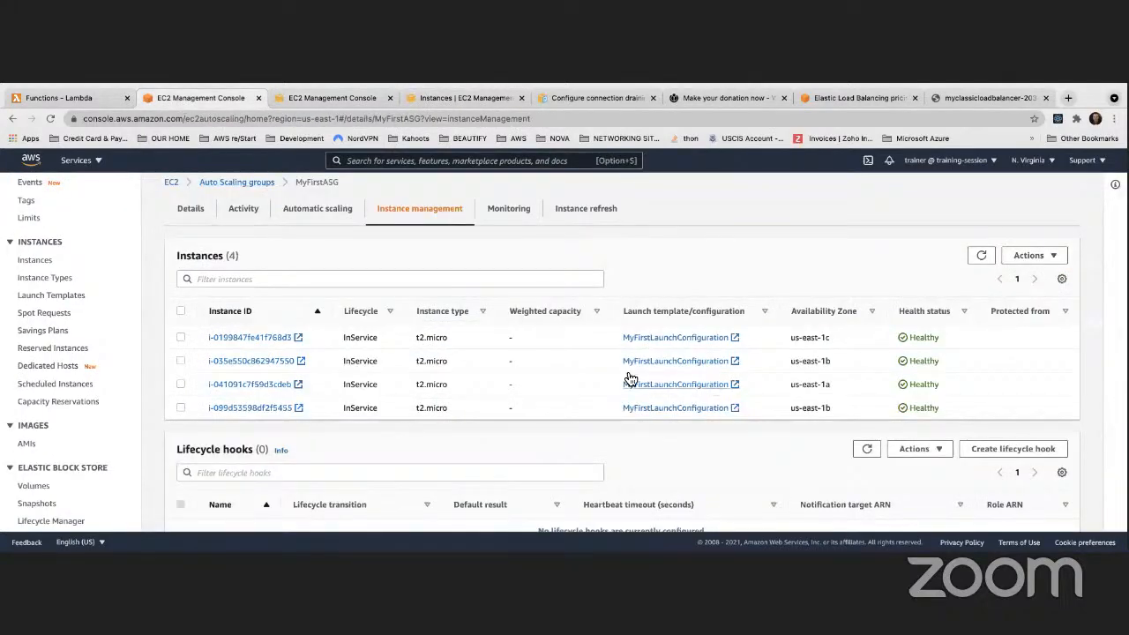
pyautogui.click(980, 256)
pyautogui.click(978, 256)
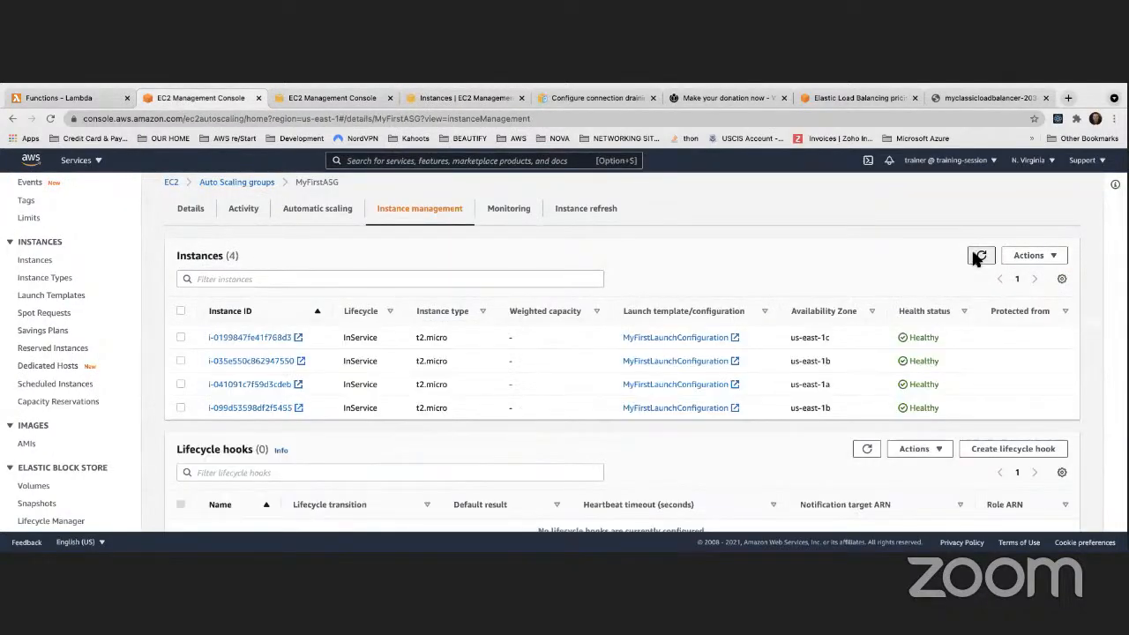
pyautogui.click(981, 256)
pyautogui.click(981, 258)
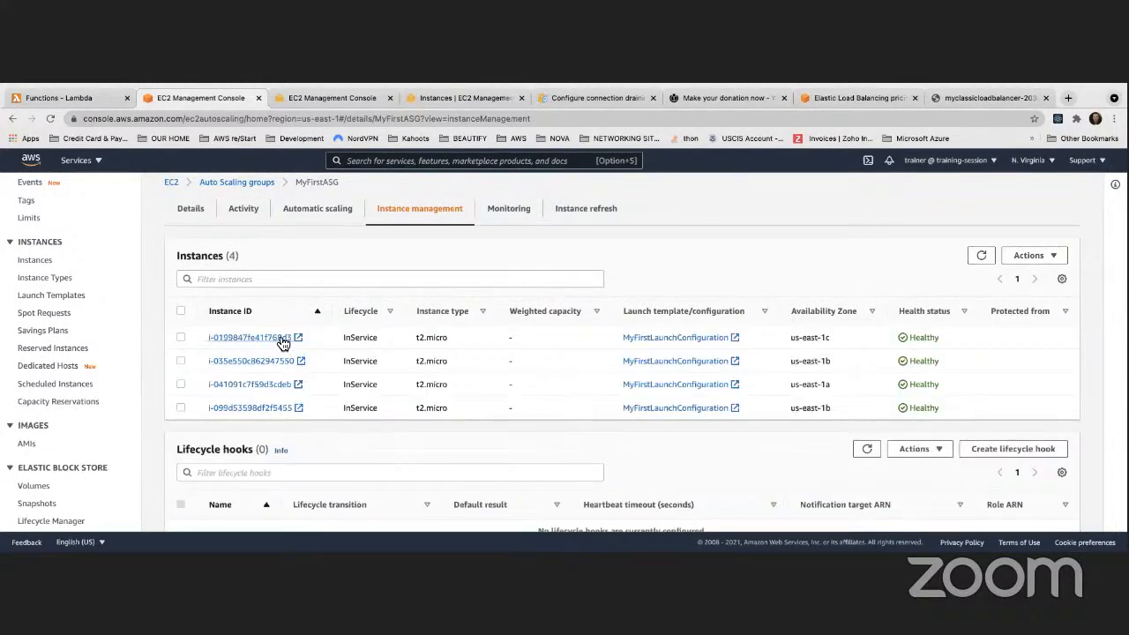
pyautogui.click(981, 256)
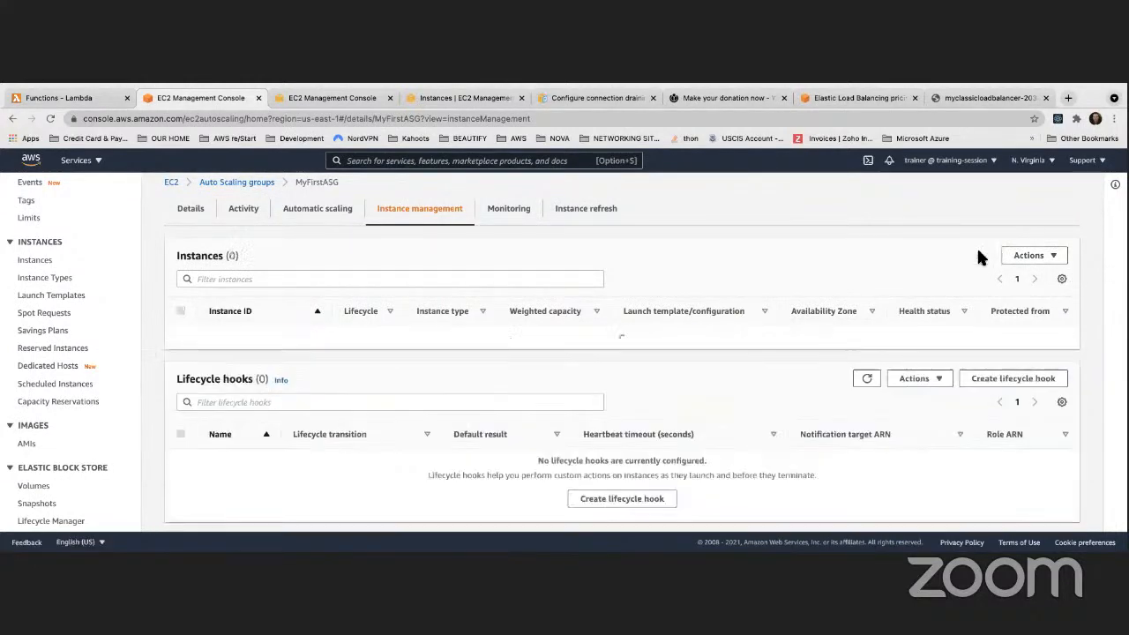
pyautogui.click(982, 256)
pyautogui.click(981, 256)
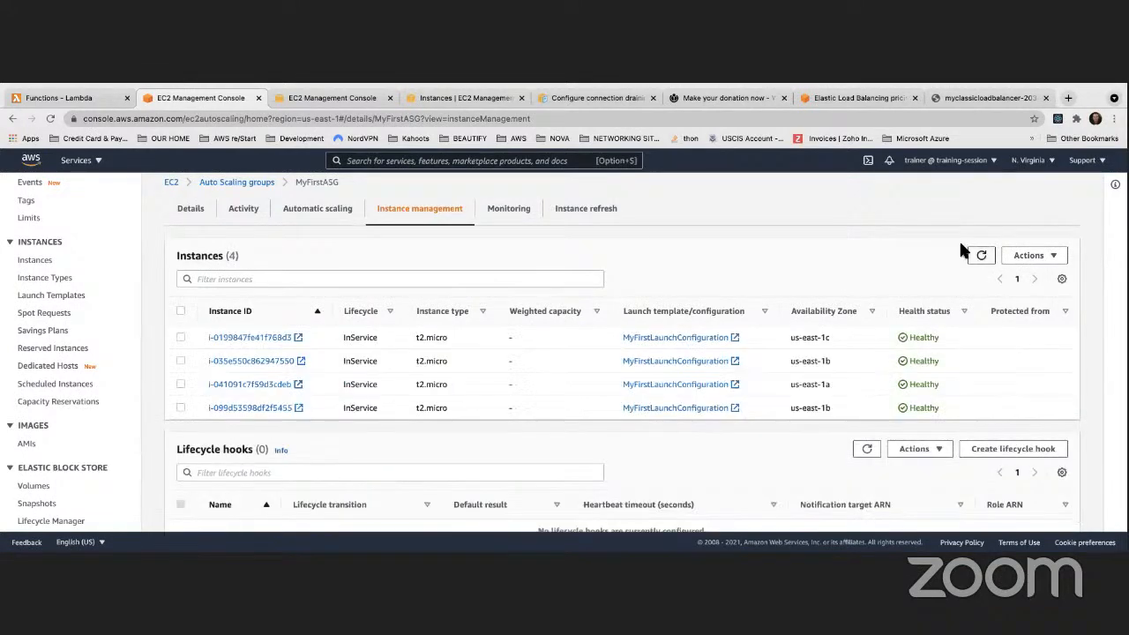
pyautogui.click(352, 94)
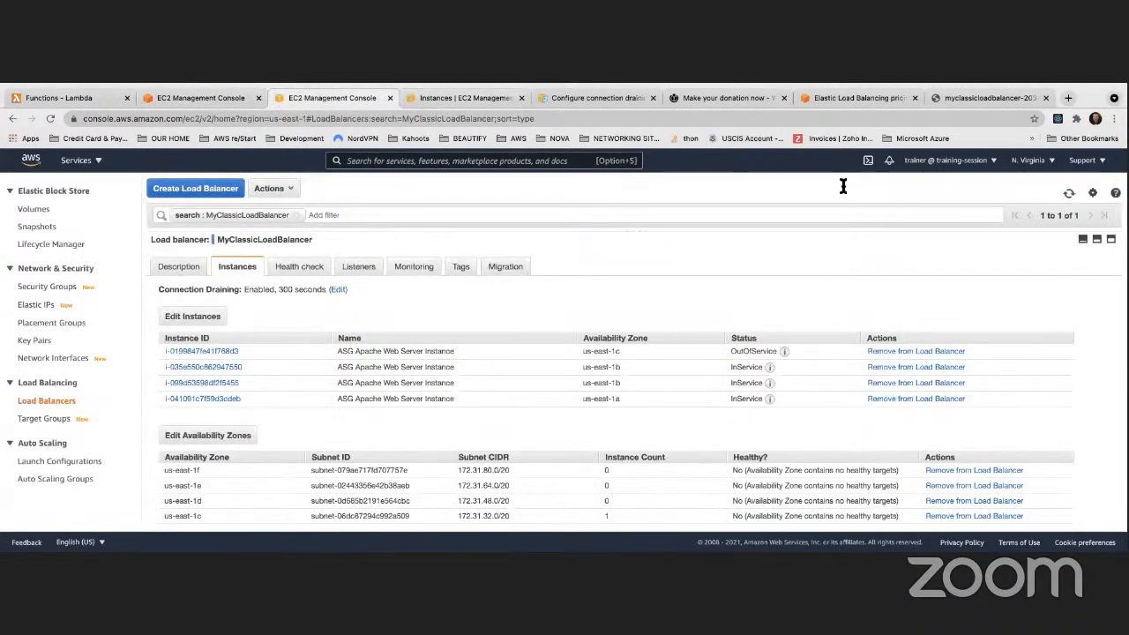
pyautogui.click(1068, 194)
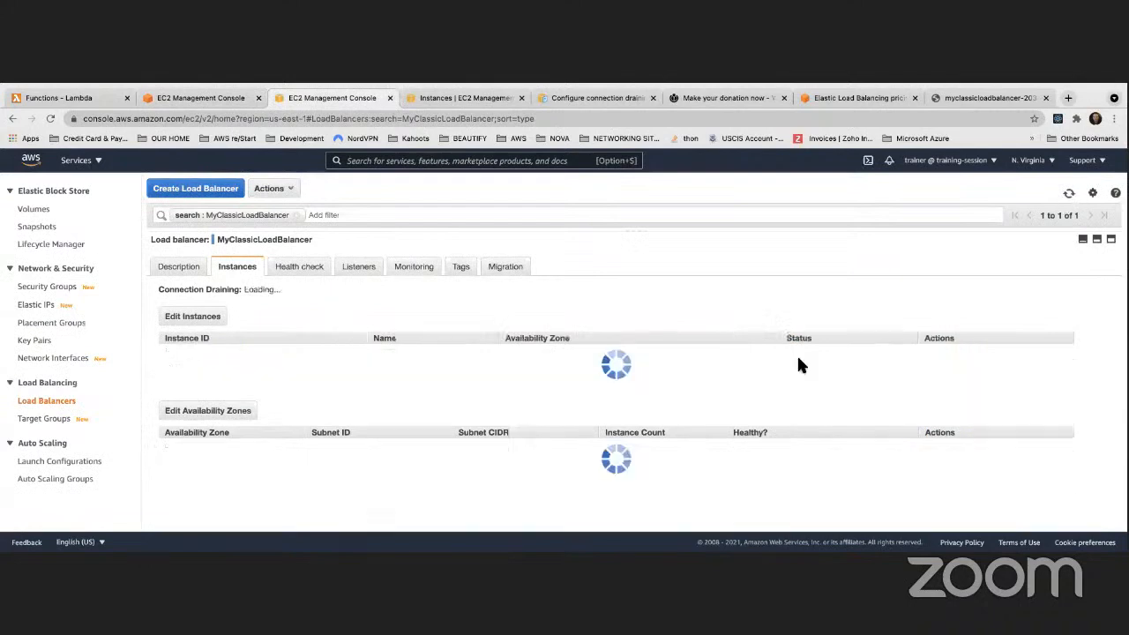
pyautogui.moveTo(785, 354)
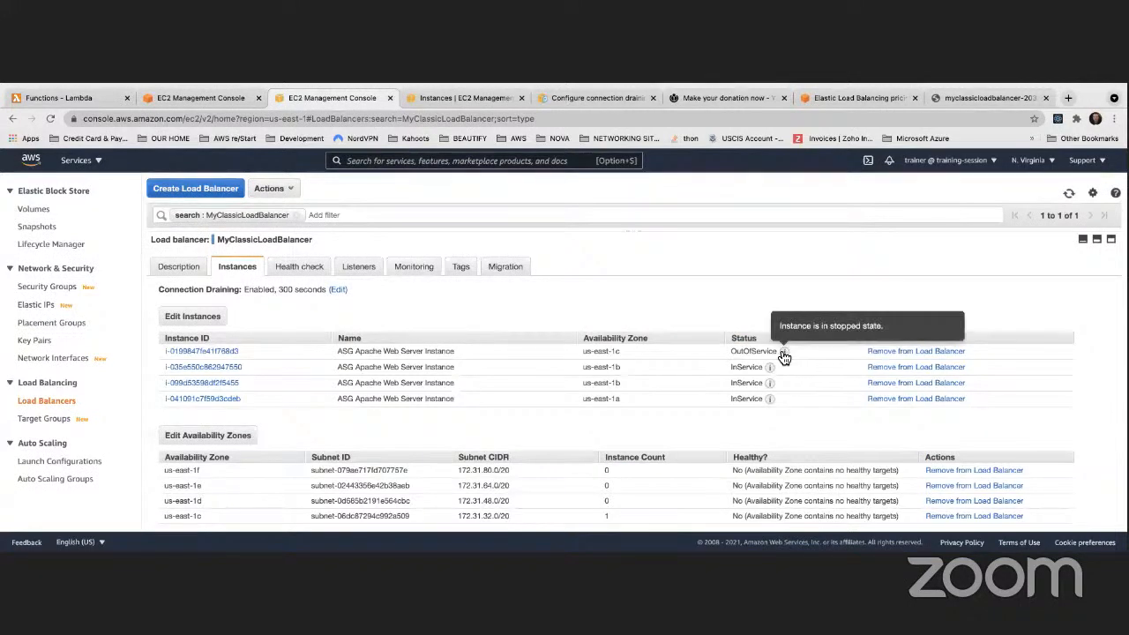
pyautogui.click(201, 98)
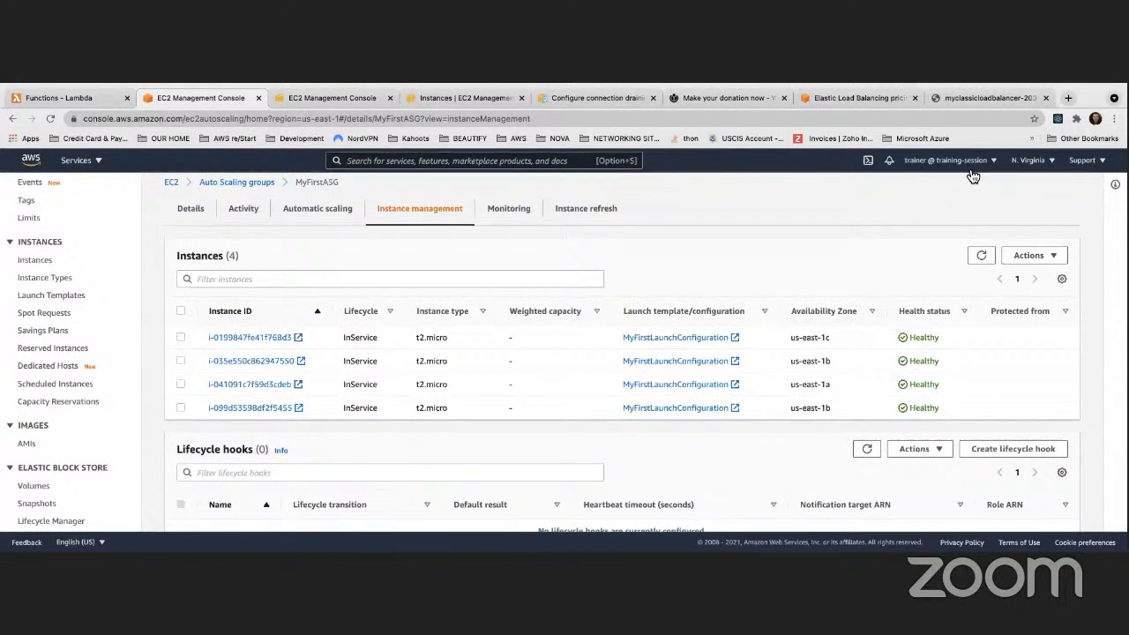
pyautogui.click(962, 93)
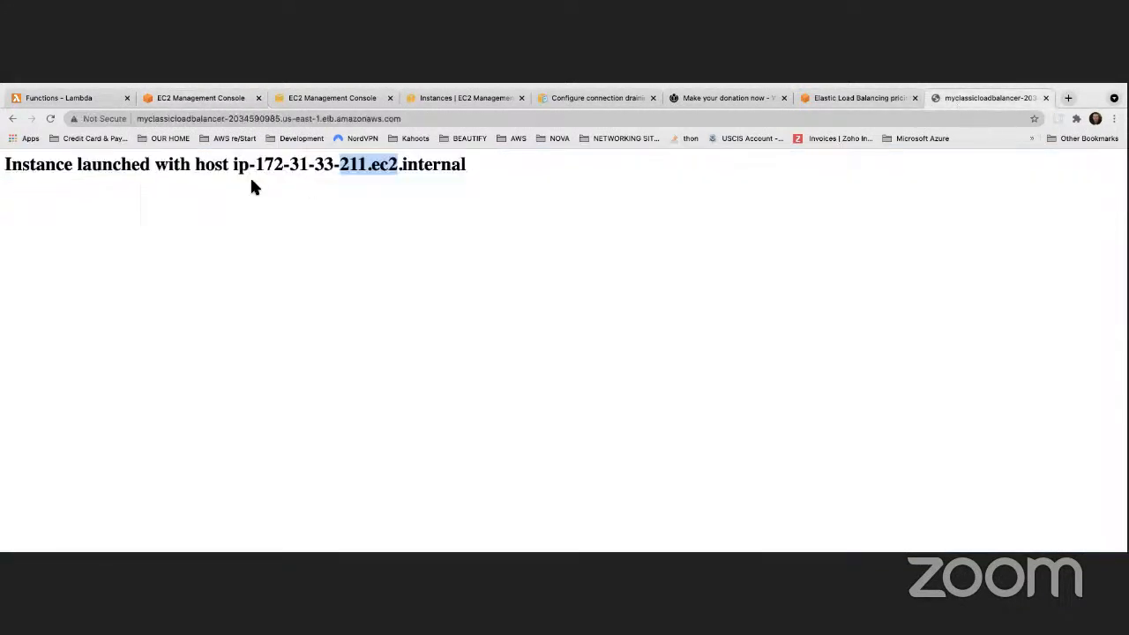
# Reload the load balancer page about twenty times to watch the responding hosts rotate
pyautogui.click(50, 120)
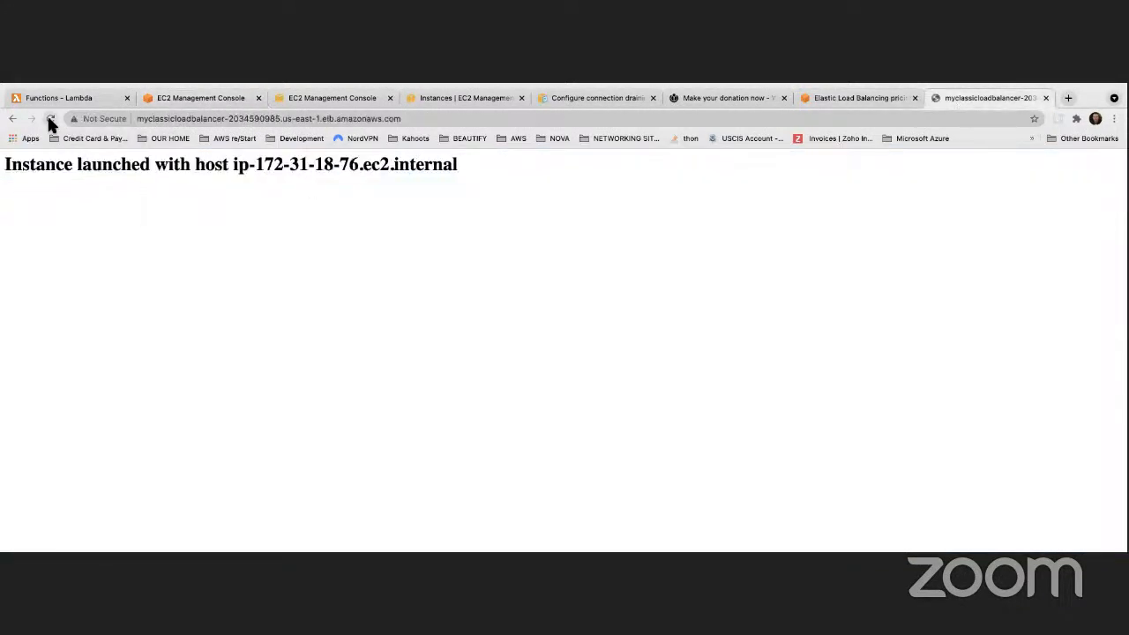
pyautogui.click(51, 119)
pyautogui.click(51, 119)
pyautogui.click(51, 119)
pyautogui.click(51, 119)
pyautogui.click(50, 119)
pyautogui.click(50, 119)
pyautogui.click(50, 119)
pyautogui.click(50, 119)
pyautogui.click(50, 119)
pyautogui.click(50, 119)
pyautogui.click(50, 120)
pyautogui.click(50, 119)
pyautogui.click(51, 119)
pyautogui.click(50, 119)
pyautogui.click(50, 119)
pyautogui.click(51, 119)
pyautogui.click(50, 119)
pyautogui.click(50, 119)
pyautogui.click(51, 119)
pyautogui.click(50, 119)
pyautogui.click(326, 98)
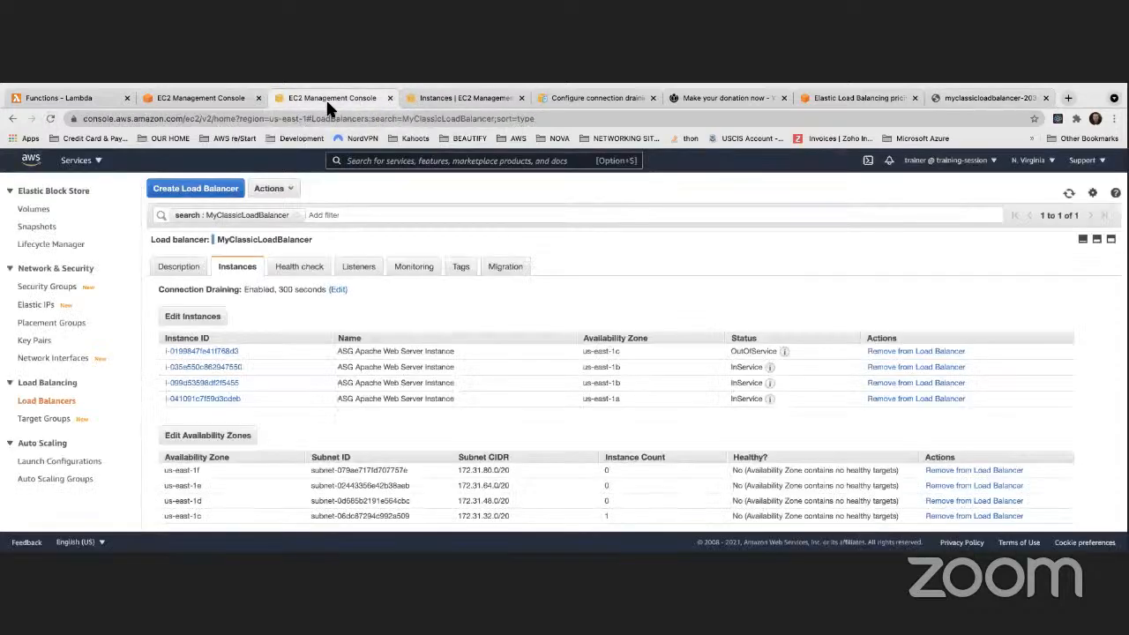
# Open MyFirstASG's instance management and reset the browser zoom to Actual Size
pyautogui.click(453, 102)
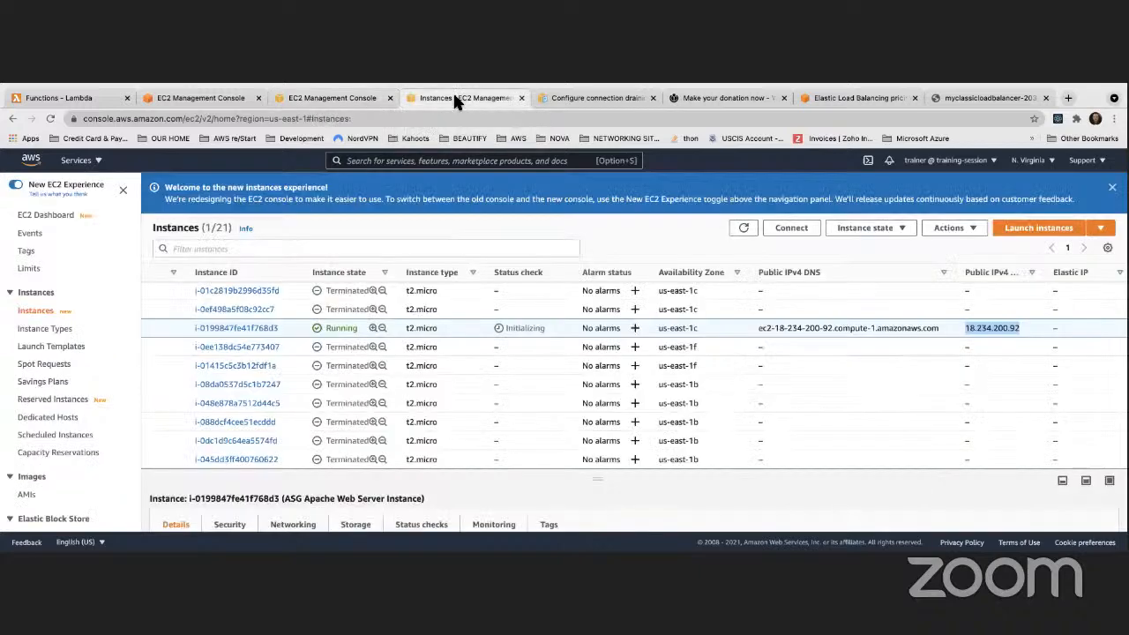
pyautogui.click(175, 99)
pyautogui.press('super+equal')
pyautogui.click(1016, 283)
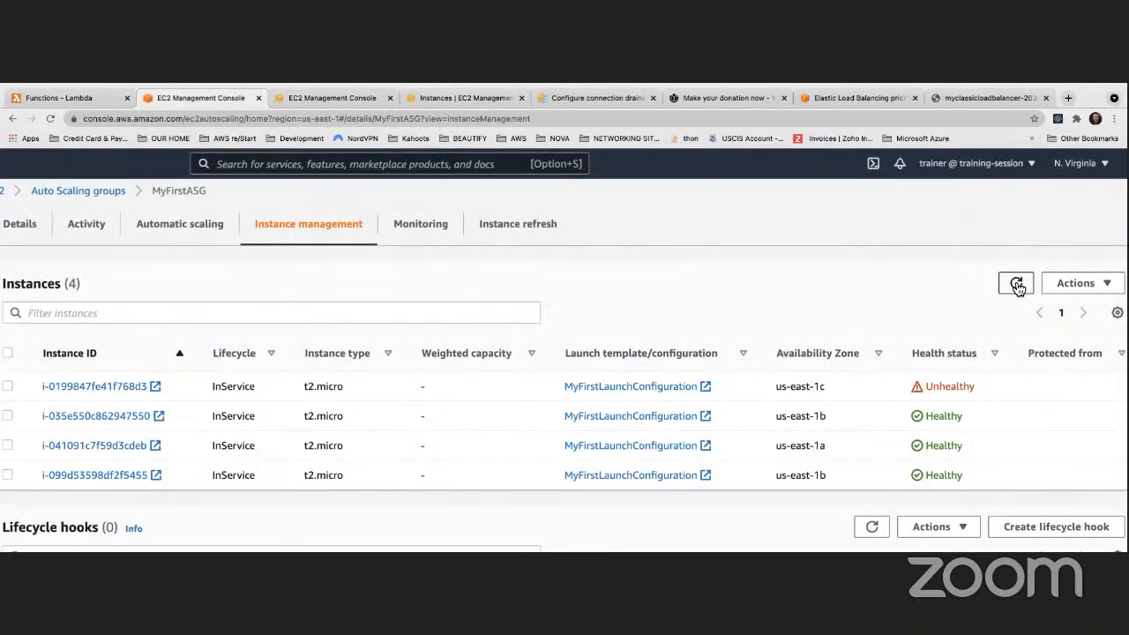
pyautogui.click(131, 89)
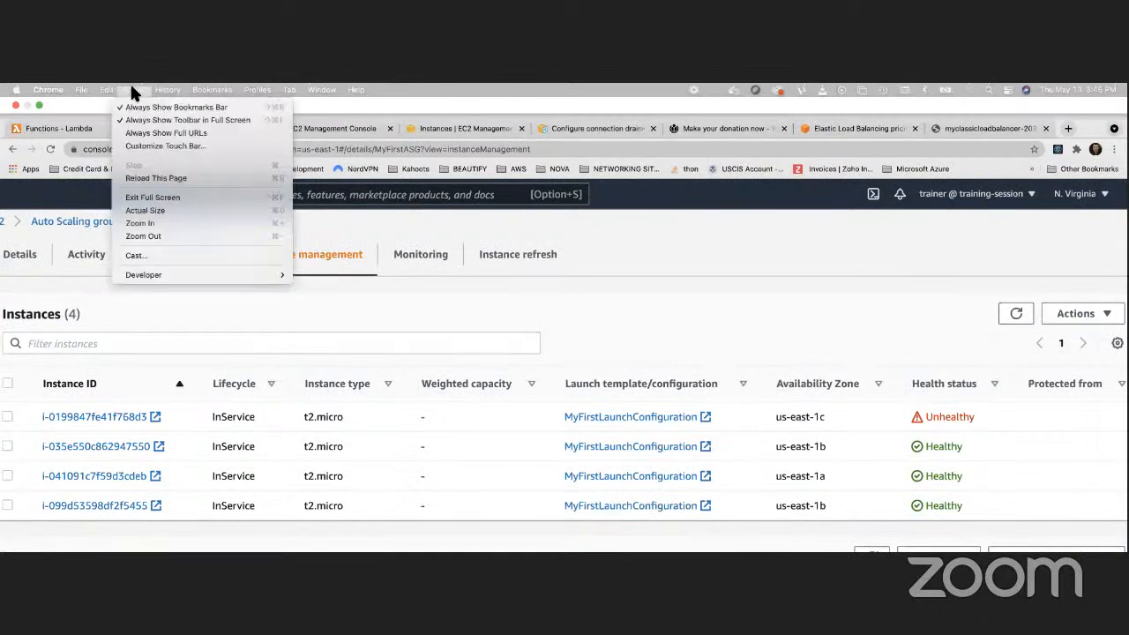
pyautogui.click(154, 211)
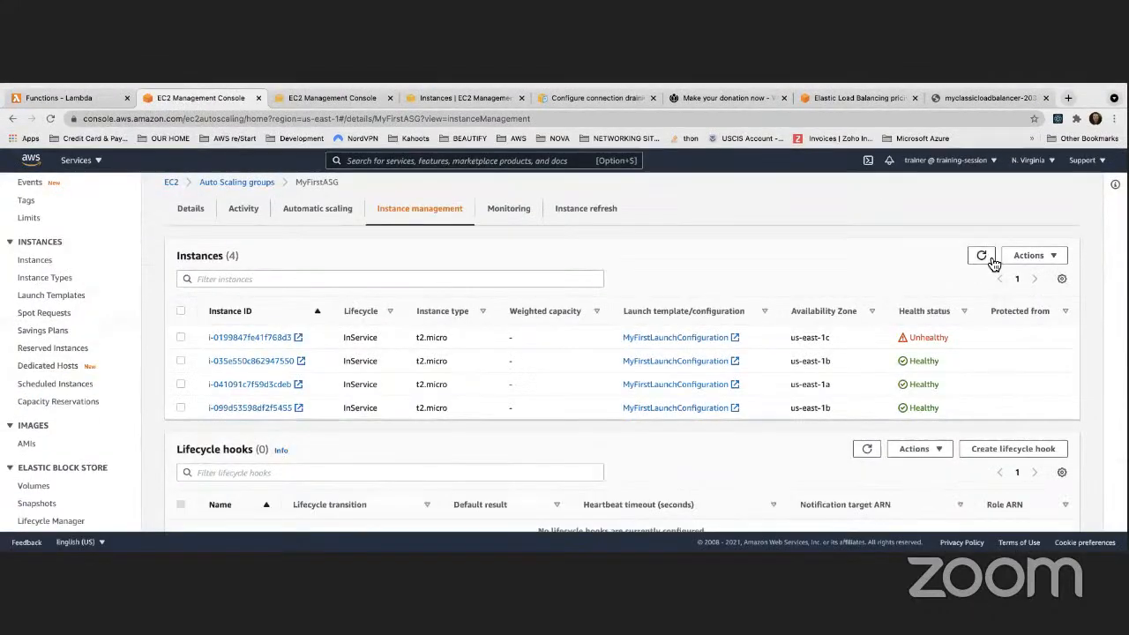
# Refresh MyFirstASG's instances until i-0199847fe41f768d3 shows as Unhealthy
pyautogui.click(983, 257)
pyautogui.click(984, 258)
pyautogui.click(983, 259)
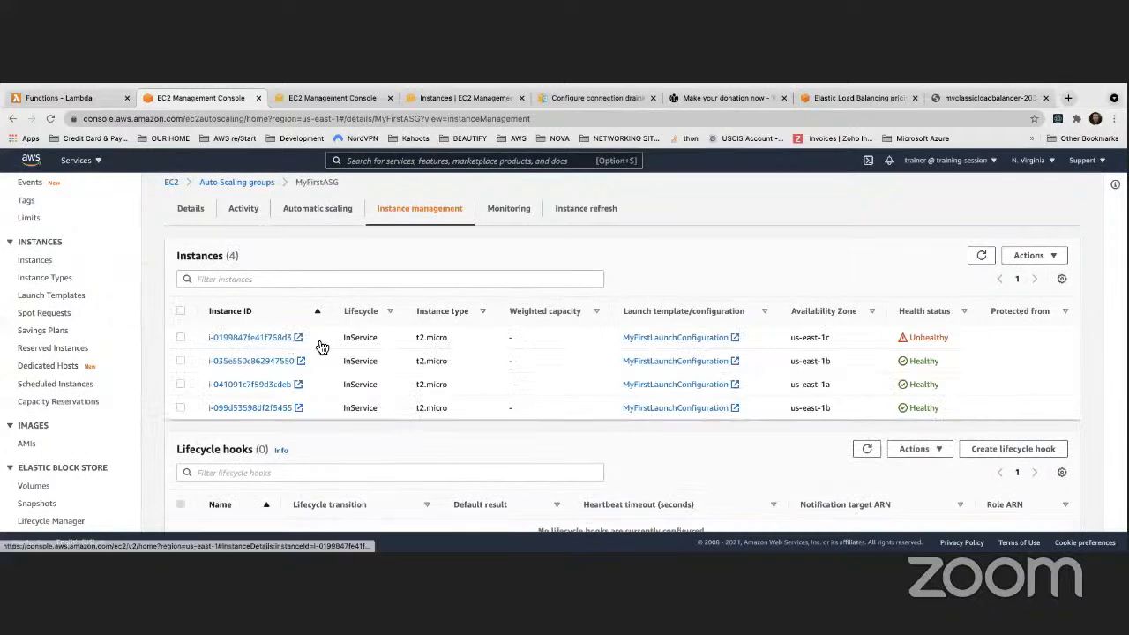
pyautogui.click(980, 263)
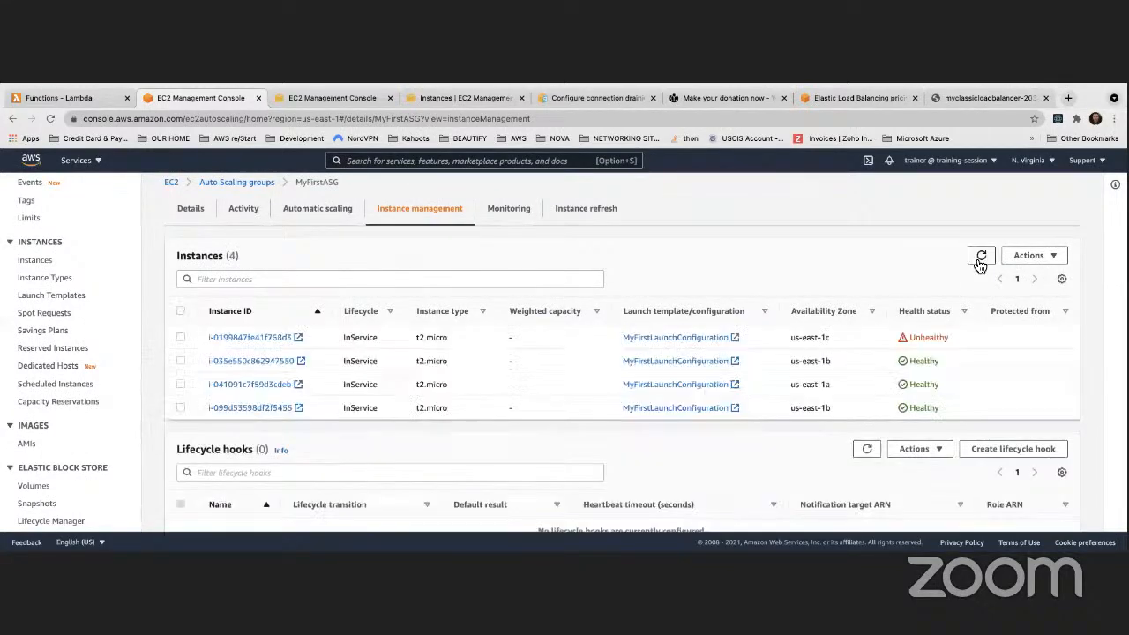
pyautogui.click(980, 261)
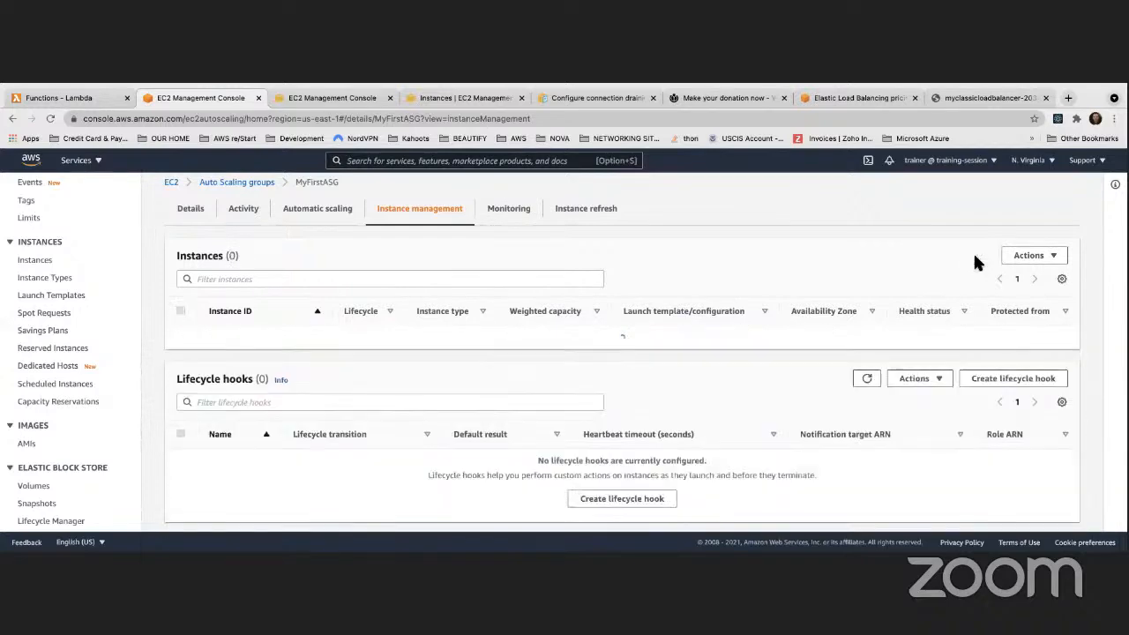
pyautogui.moveTo(546, 82)
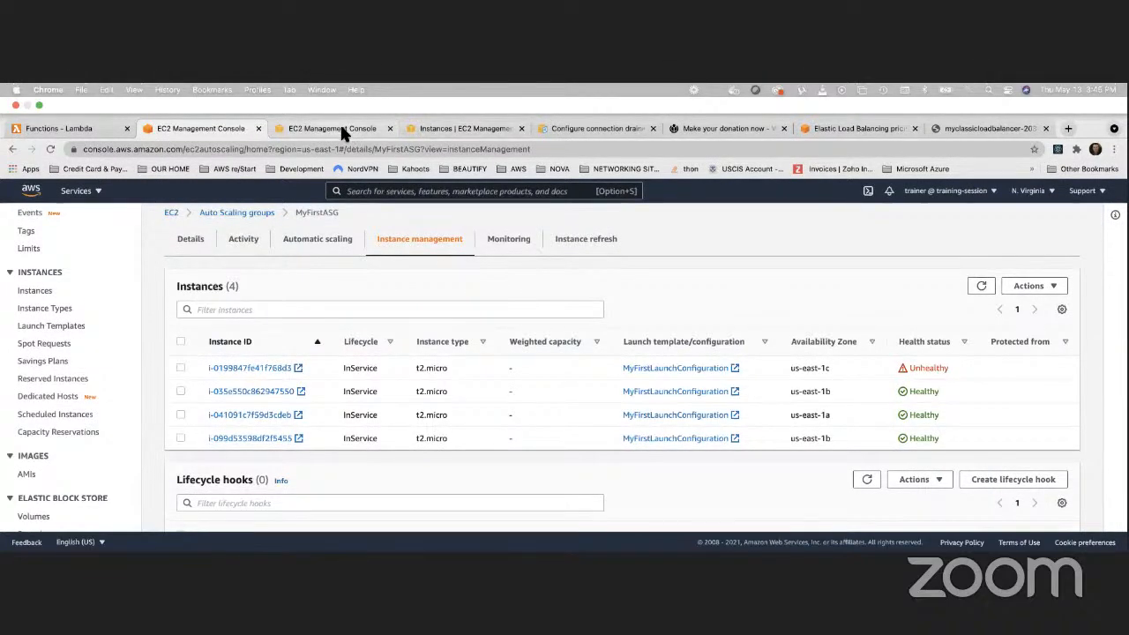
pyautogui.click(344, 131)
# Reload the load balancer's web page several times to see which hosts answer
pyautogui.click(943, 130)
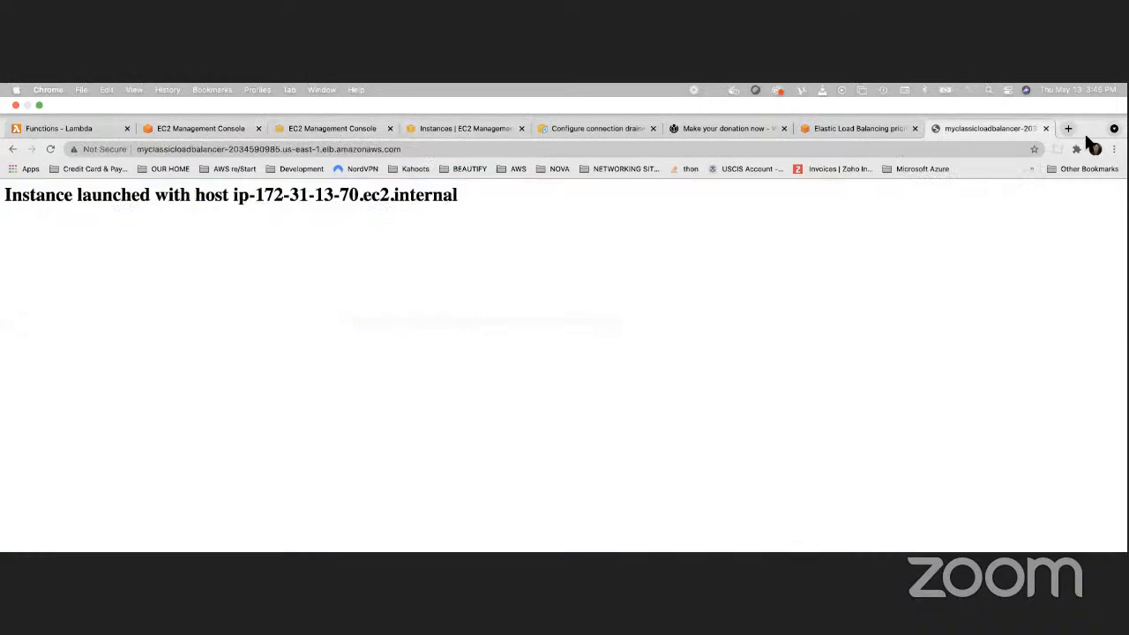
pyautogui.click(50, 149)
pyautogui.click(51, 149)
pyautogui.click(50, 149)
pyautogui.click(50, 149)
pyautogui.click(50, 150)
pyautogui.click(51, 149)
pyautogui.click(51, 150)
pyautogui.click(50, 149)
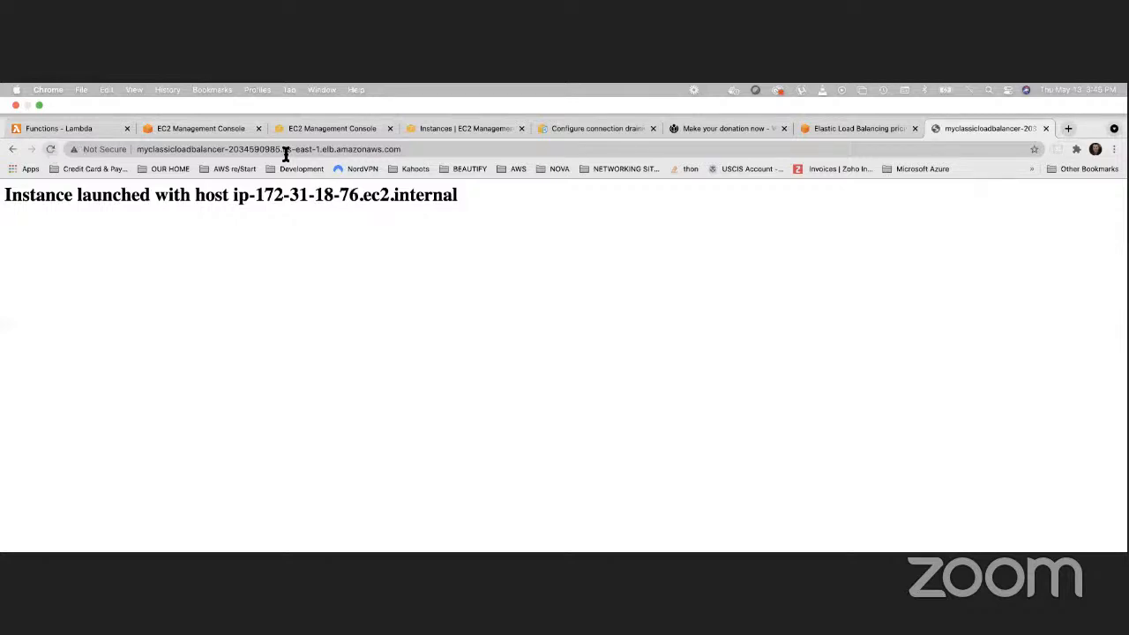
# Refresh MyFirstASG's instances and highlight the unhealthy instance's Terminating lifecycle state
pyautogui.click(458, 128)
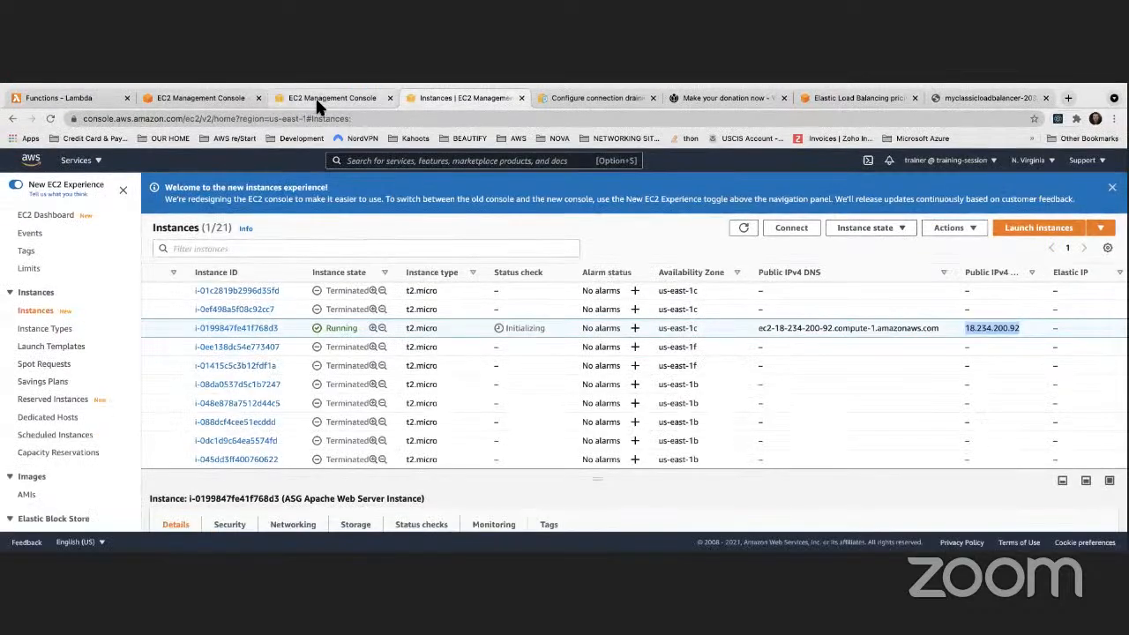
pyautogui.click(315, 97)
pyautogui.click(200, 97)
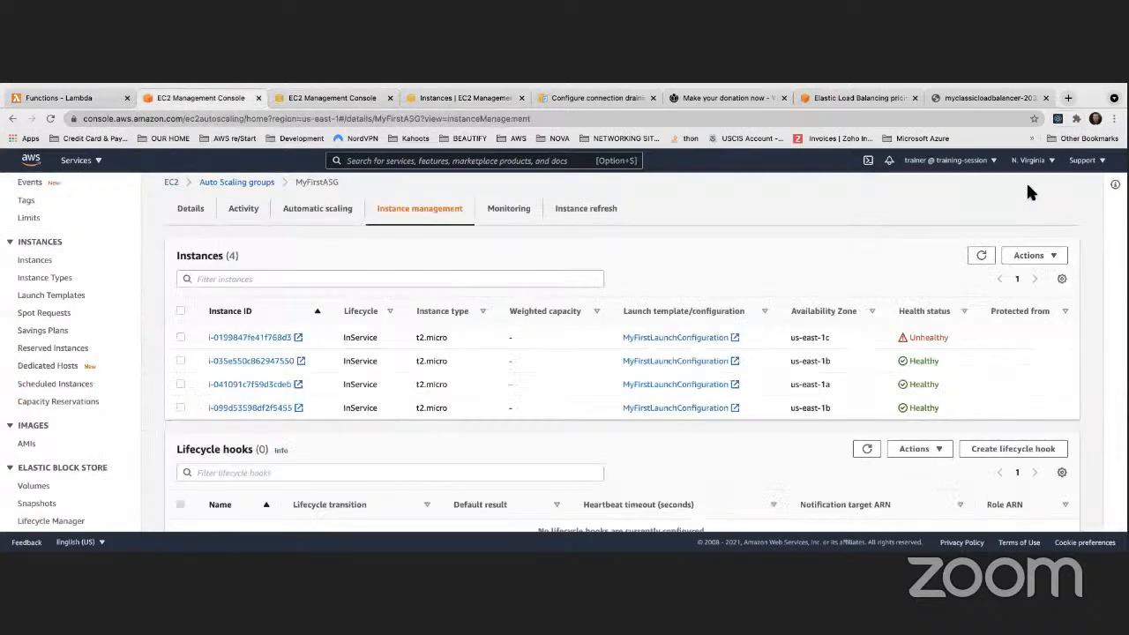
pyautogui.click(982, 256)
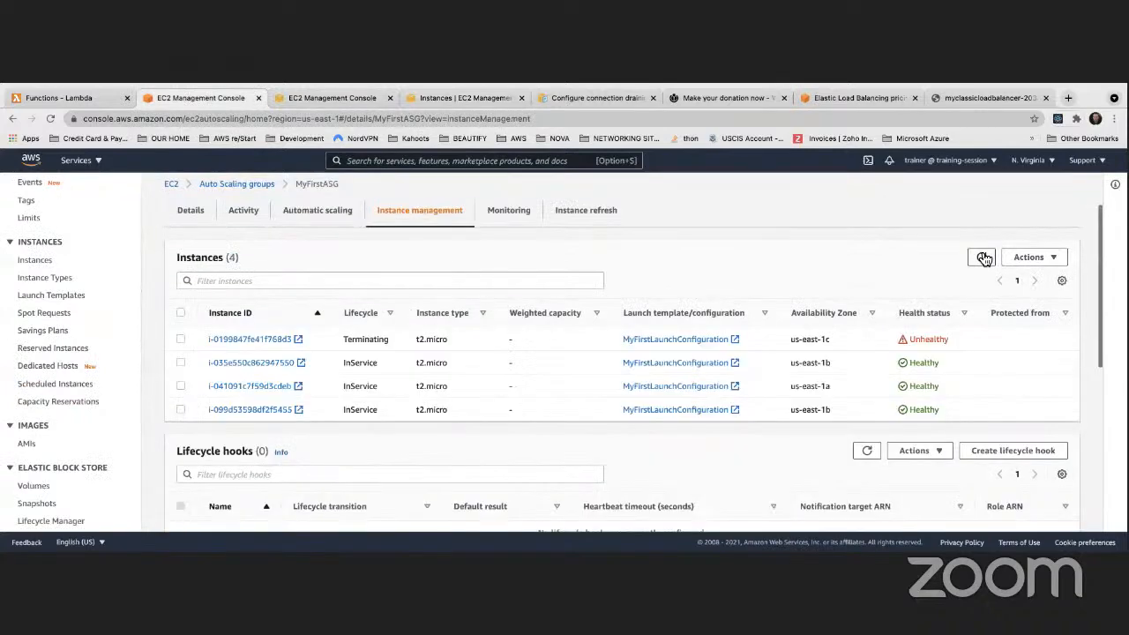
pyautogui.click(982, 256)
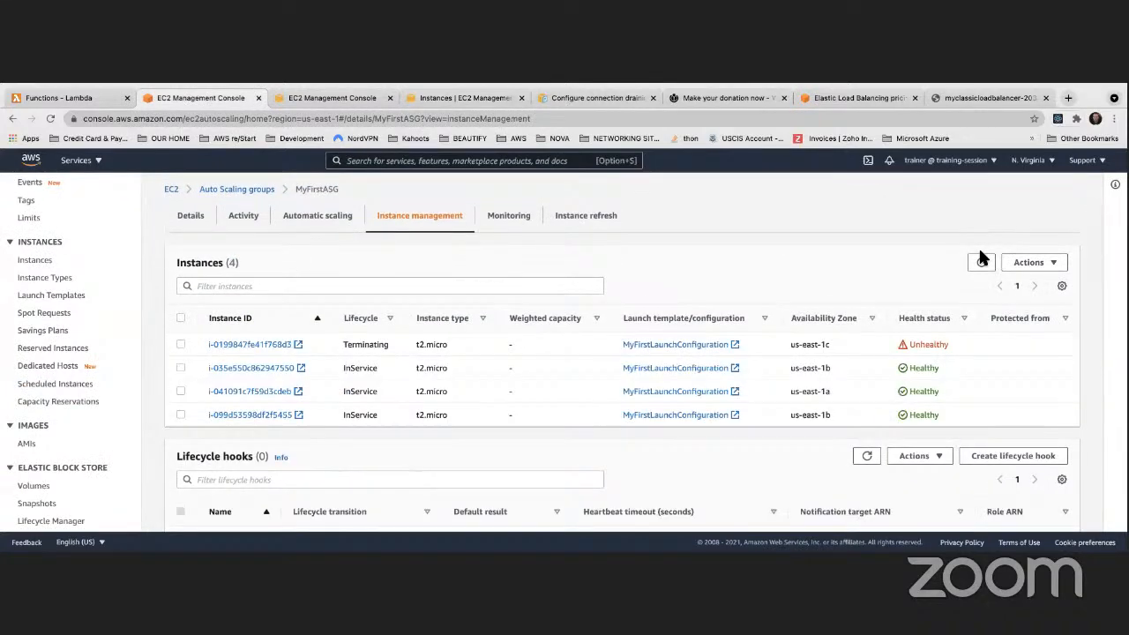
pyautogui.moveTo(342, 344); pyautogui.dragTo(387, 350)
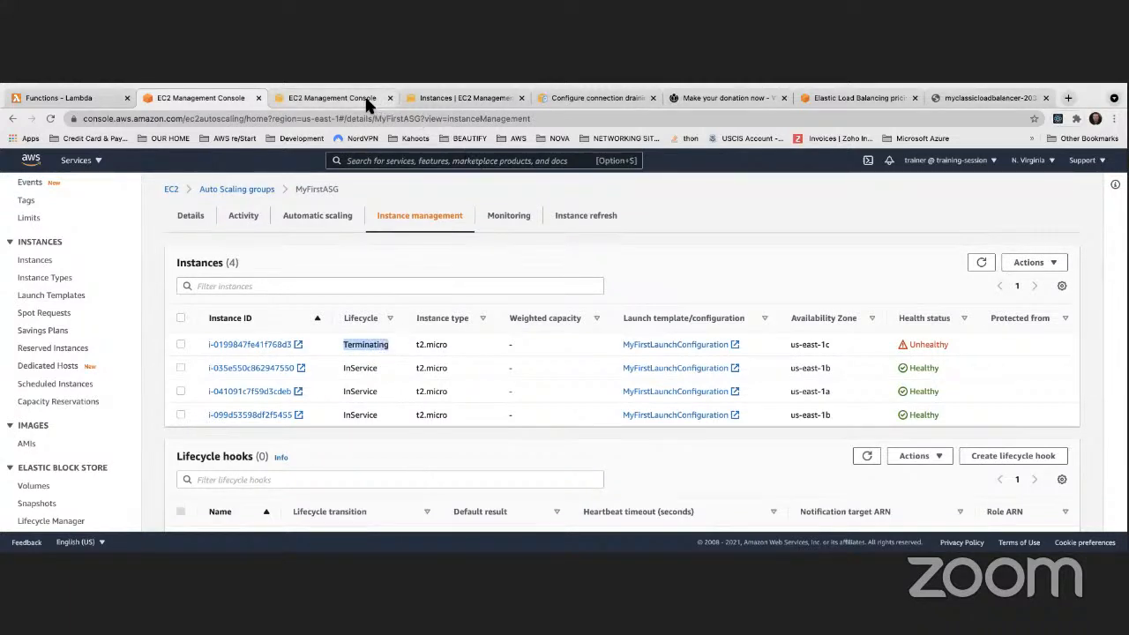
pyautogui.click(457, 97)
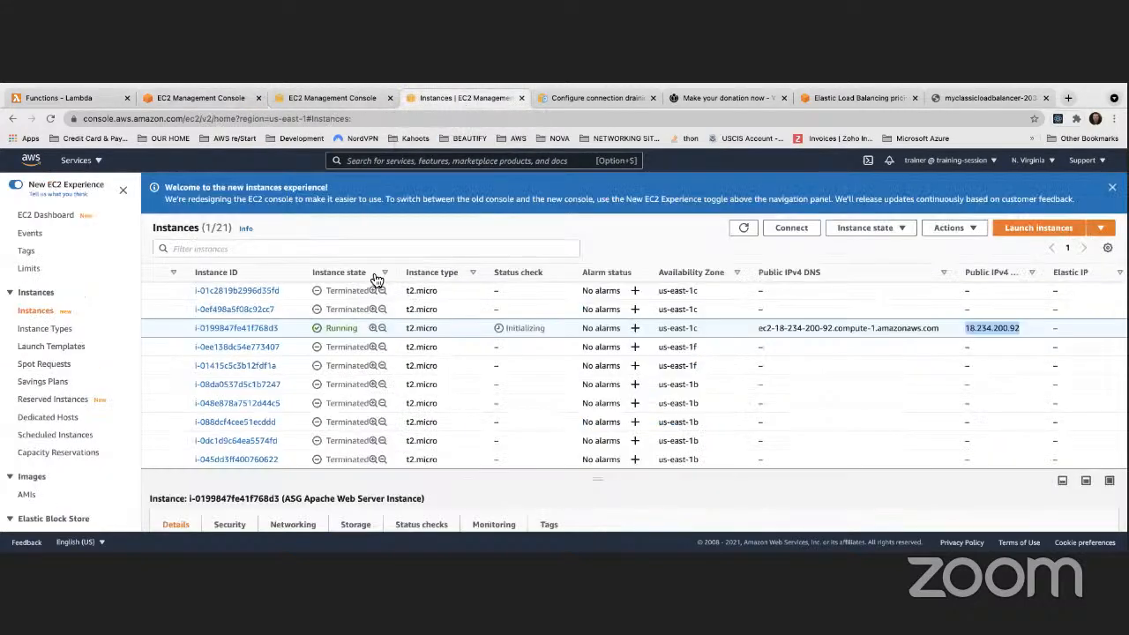
# Refresh the EC2 instances list and select the new Pending instance i-05a5876c1cdc10e8
pyautogui.click(743, 228)
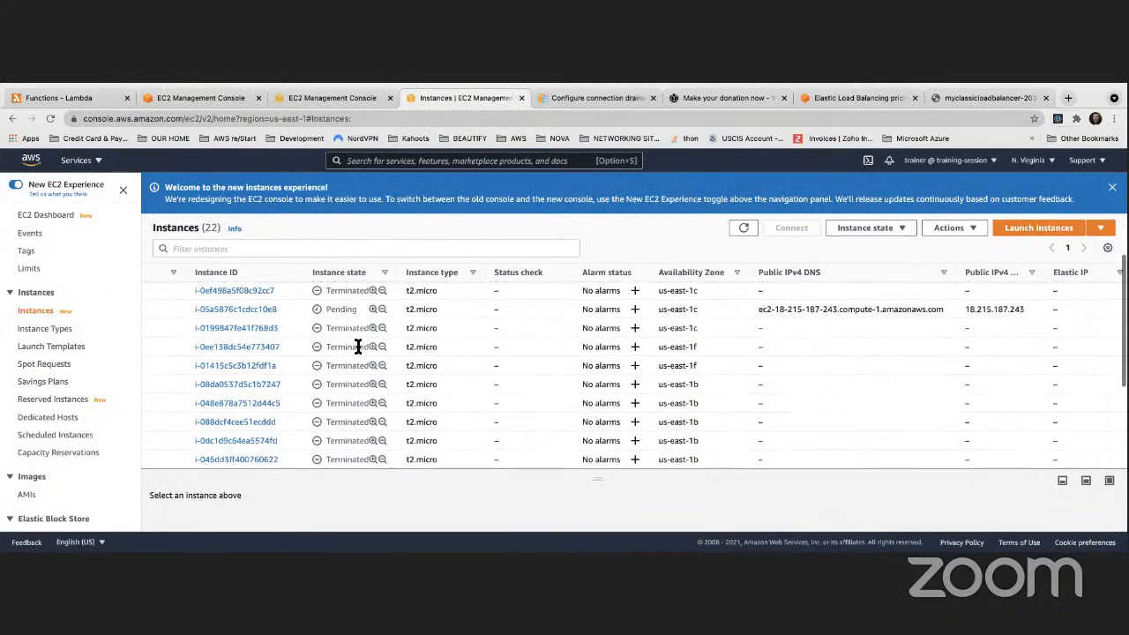
pyautogui.scroll(-5, 356, 344)
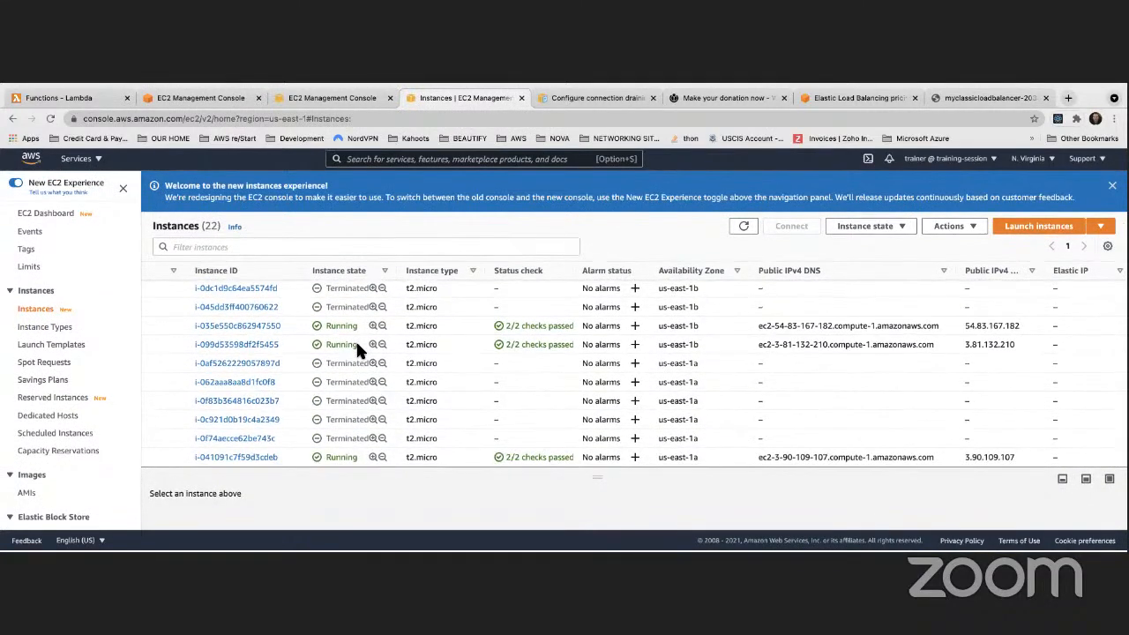
pyautogui.scroll(2, 353, 348)
pyautogui.scroll(5, 347, 346)
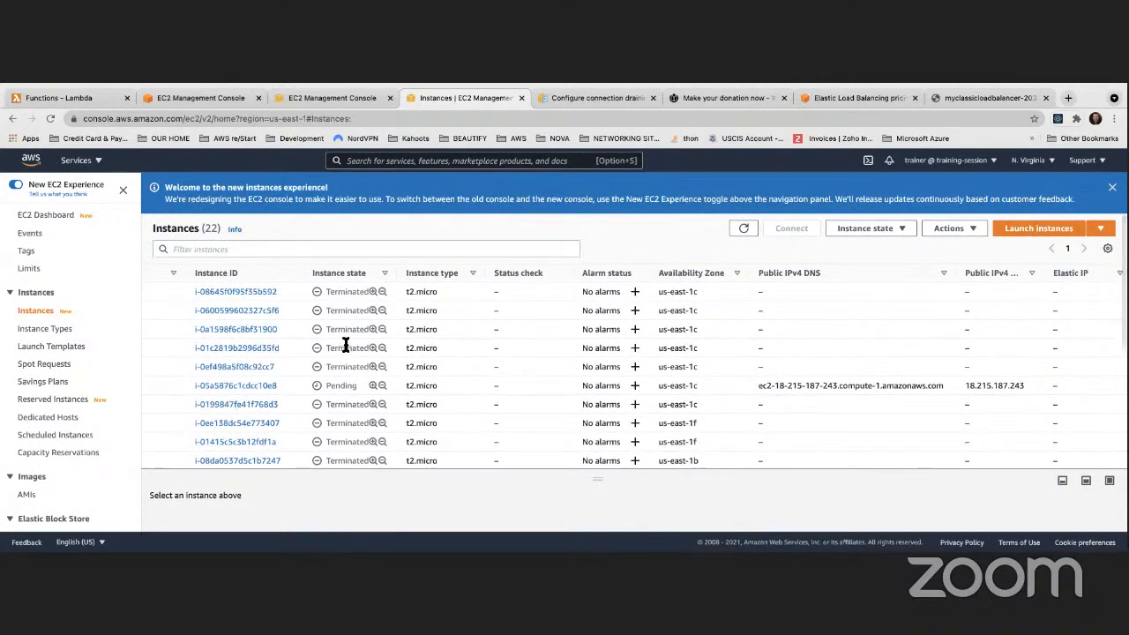
pyautogui.scroll(-1, 345, 345)
pyautogui.scroll(-2, 348, 335)
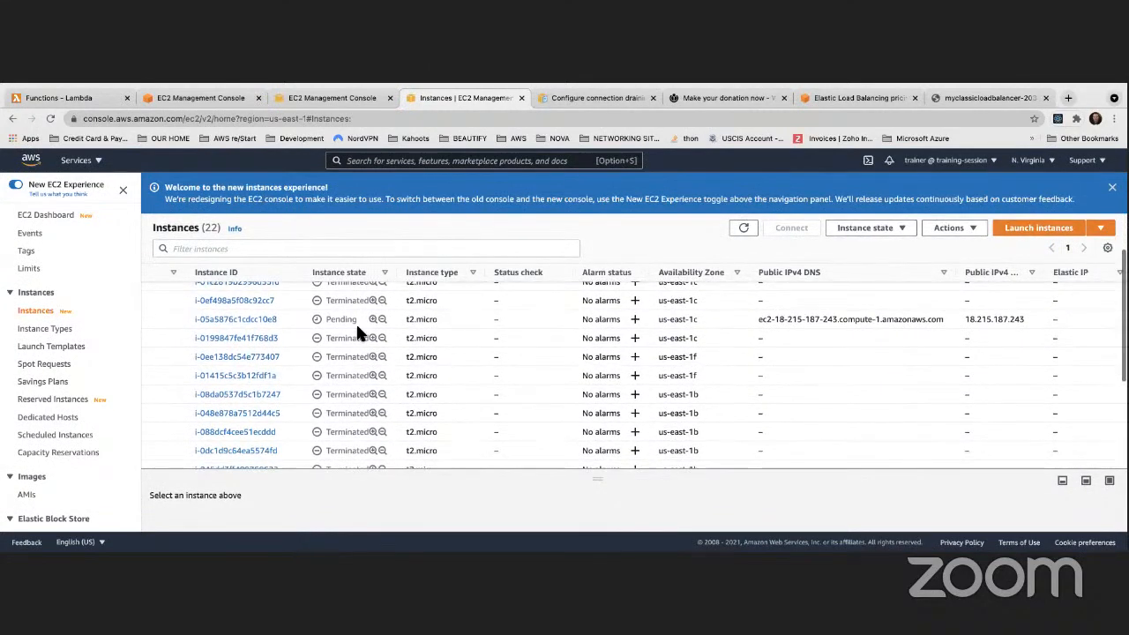
pyautogui.moveTo(356, 322); pyautogui.dragTo(323, 322)
pyautogui.click(325, 320)
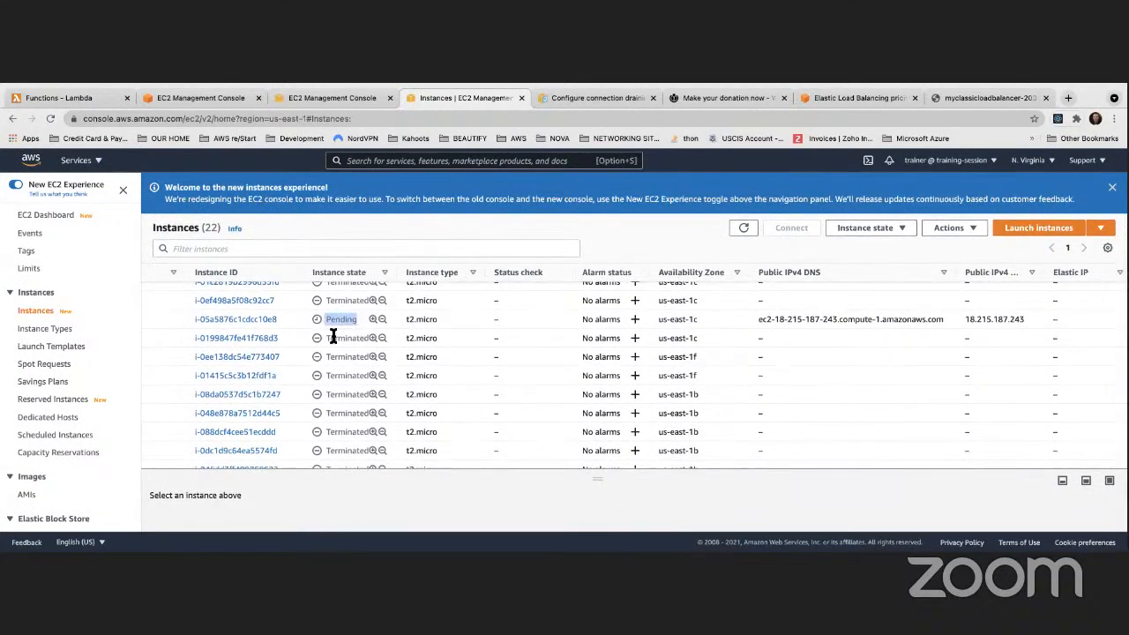
pyautogui.scroll(-3, 332, 338)
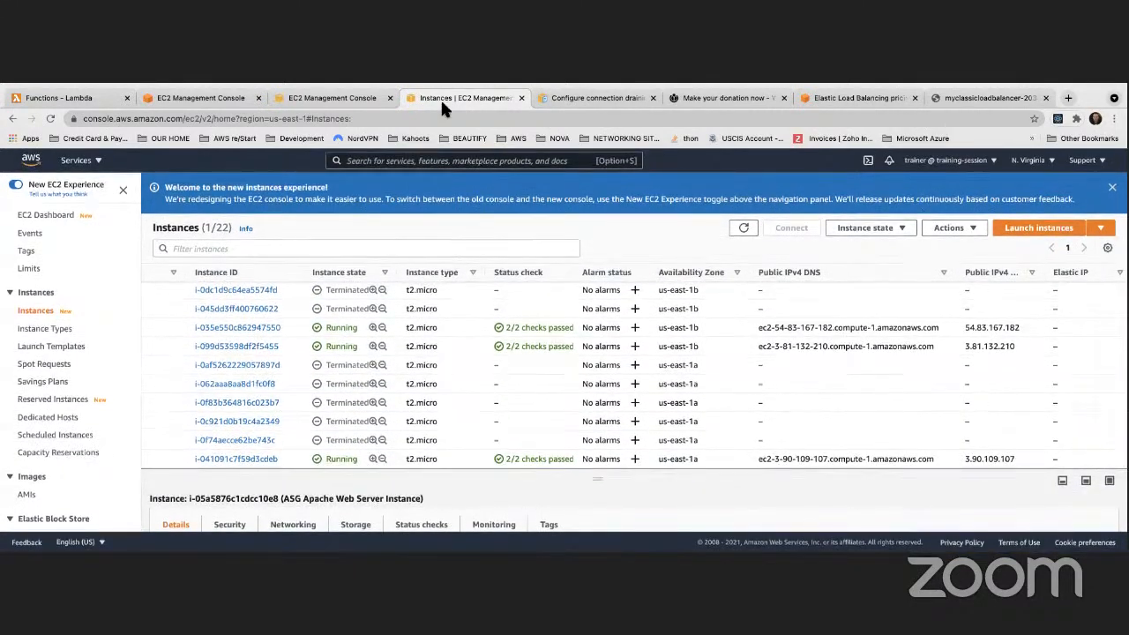
pyautogui.click(327, 92)
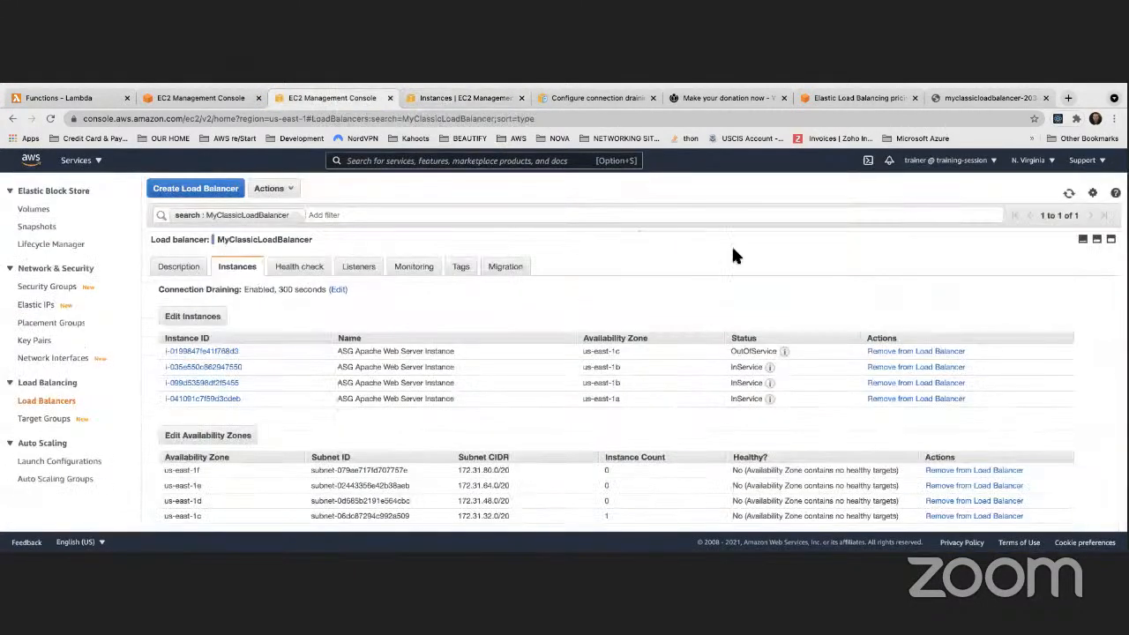
# Refresh MyFirstASG's instances and the load balancer's list, now showing three InService instances
pyautogui.click(456, 96)
pyautogui.click(203, 95)
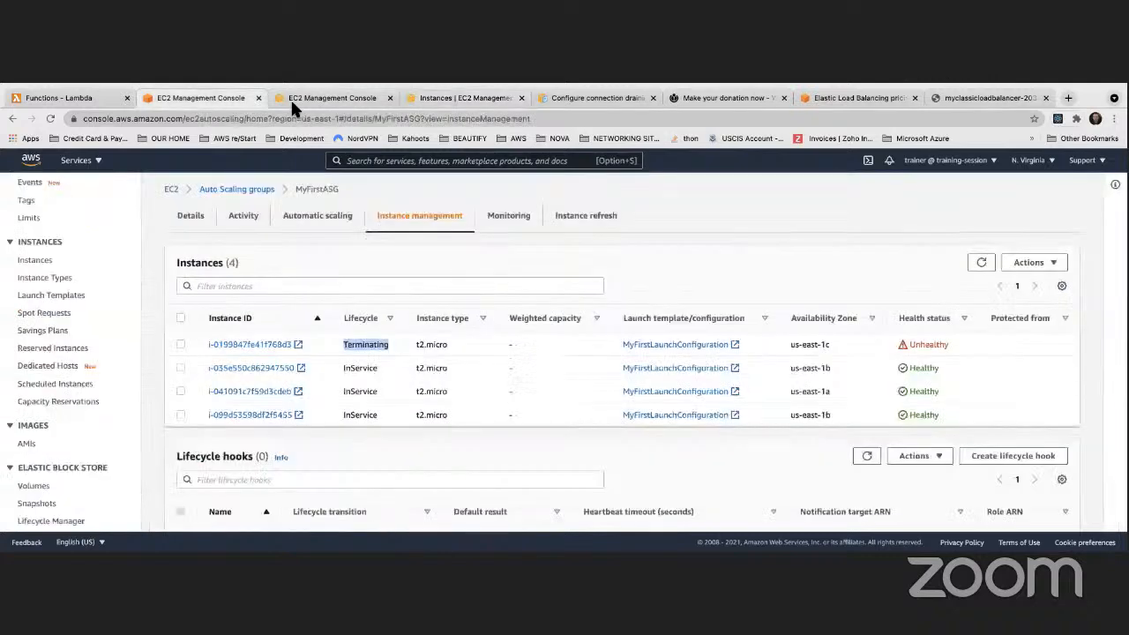
pyautogui.click(981, 262)
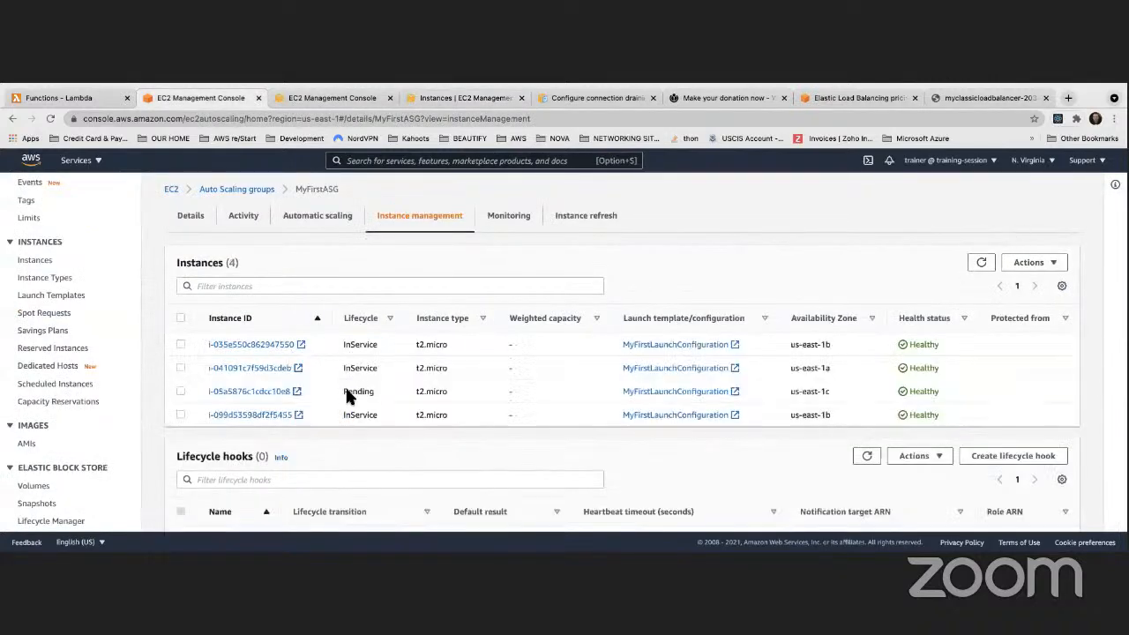
pyautogui.click(437, 99)
pyautogui.click(326, 99)
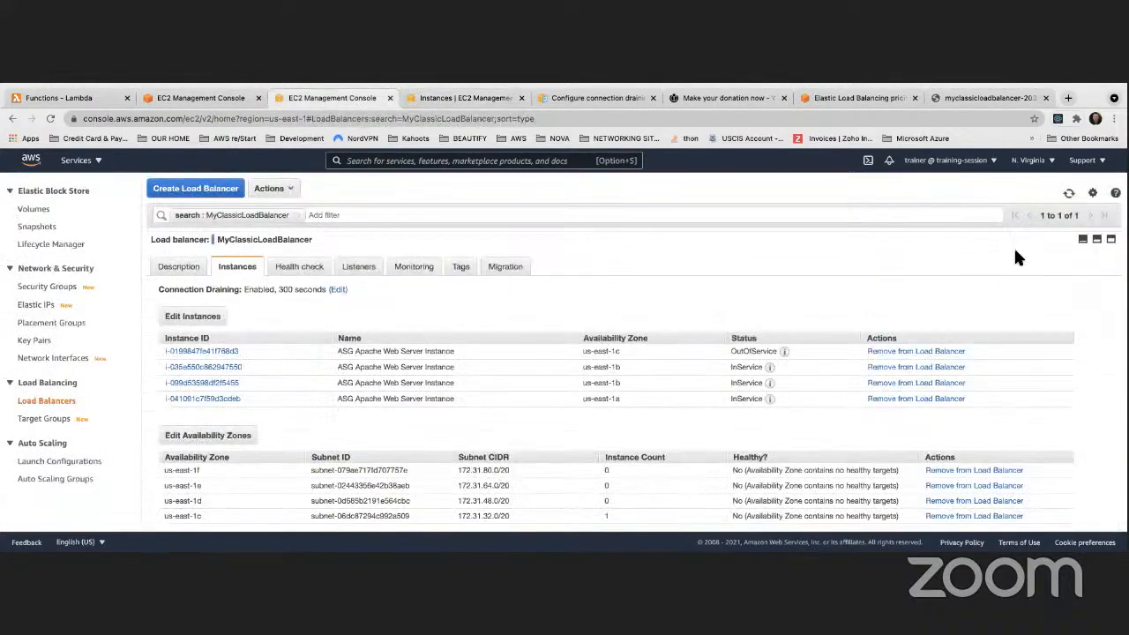
pyautogui.click(1069, 193)
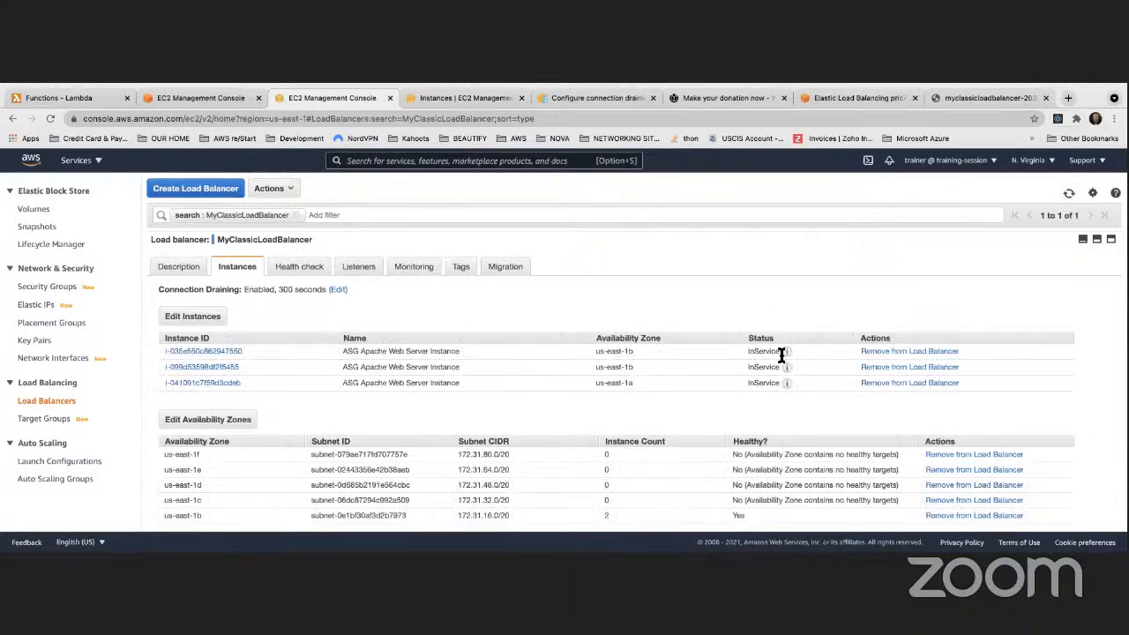
pyautogui.click(1069, 198)
pyautogui.click(460, 97)
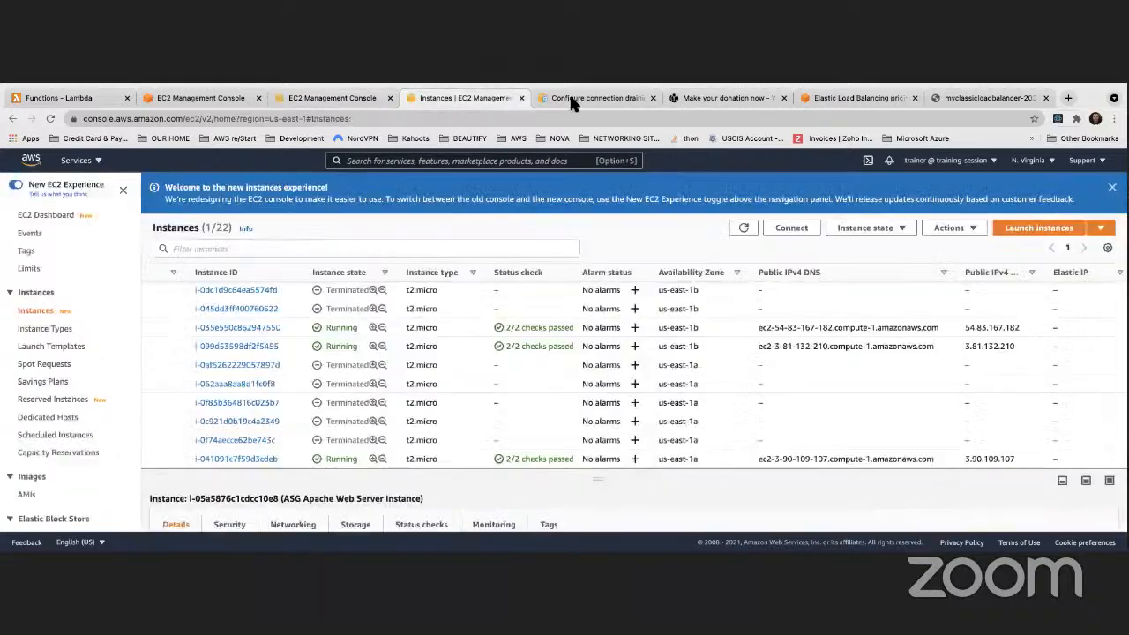
# Refresh MyFirstASG's instances and confirm the load balancer still lists three InService instances
pyautogui.click(225, 97)
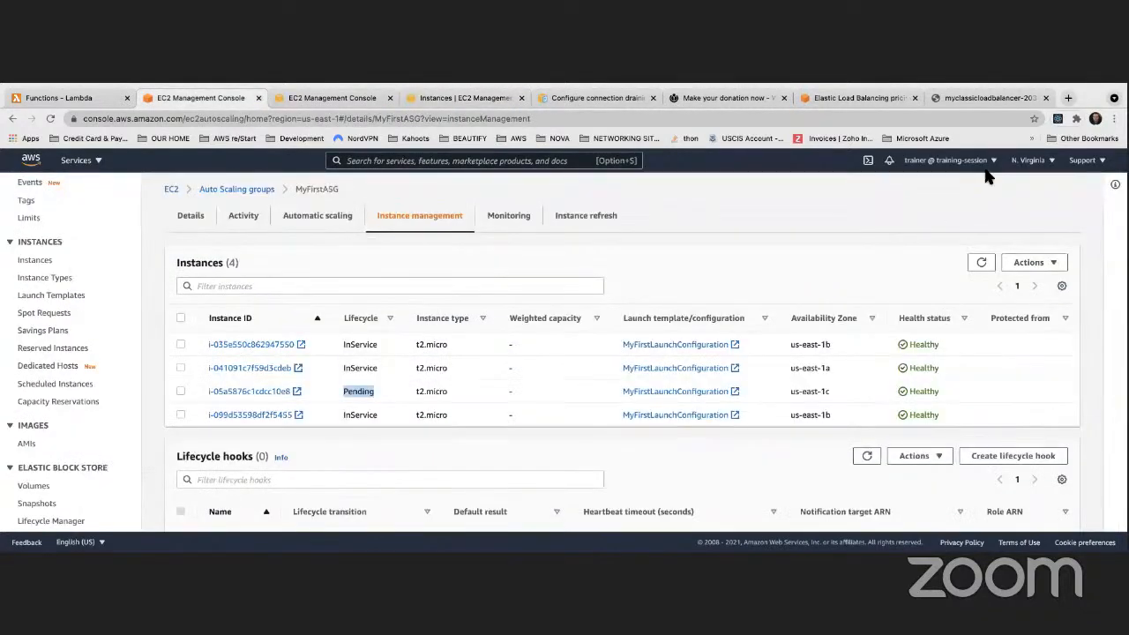
pyautogui.click(982, 262)
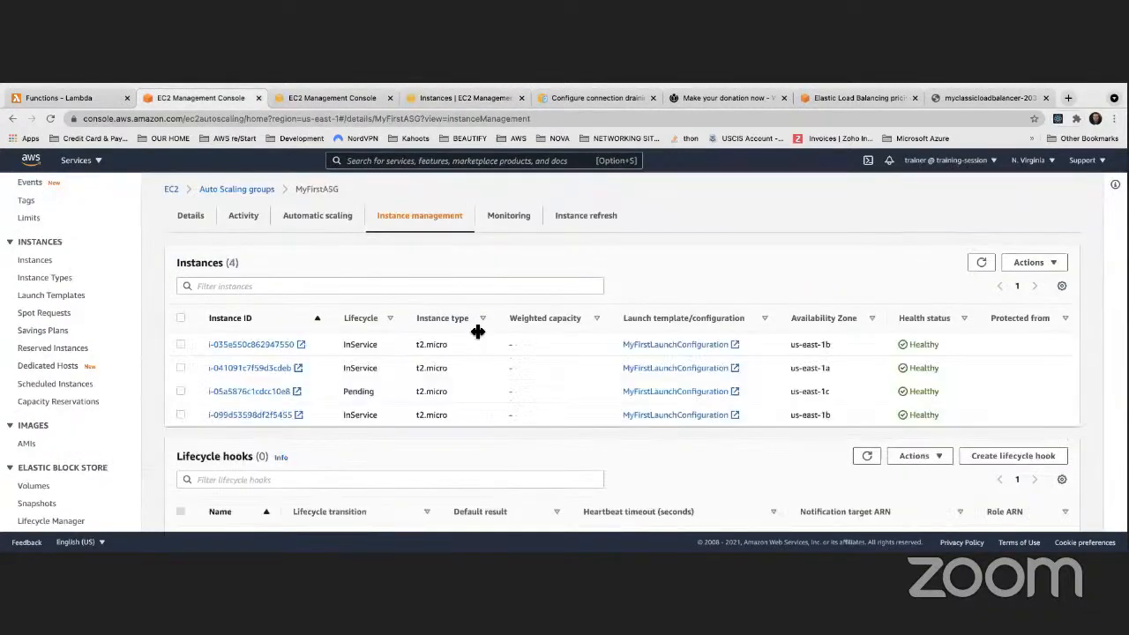
pyautogui.click(976, 272)
pyautogui.click(434, 99)
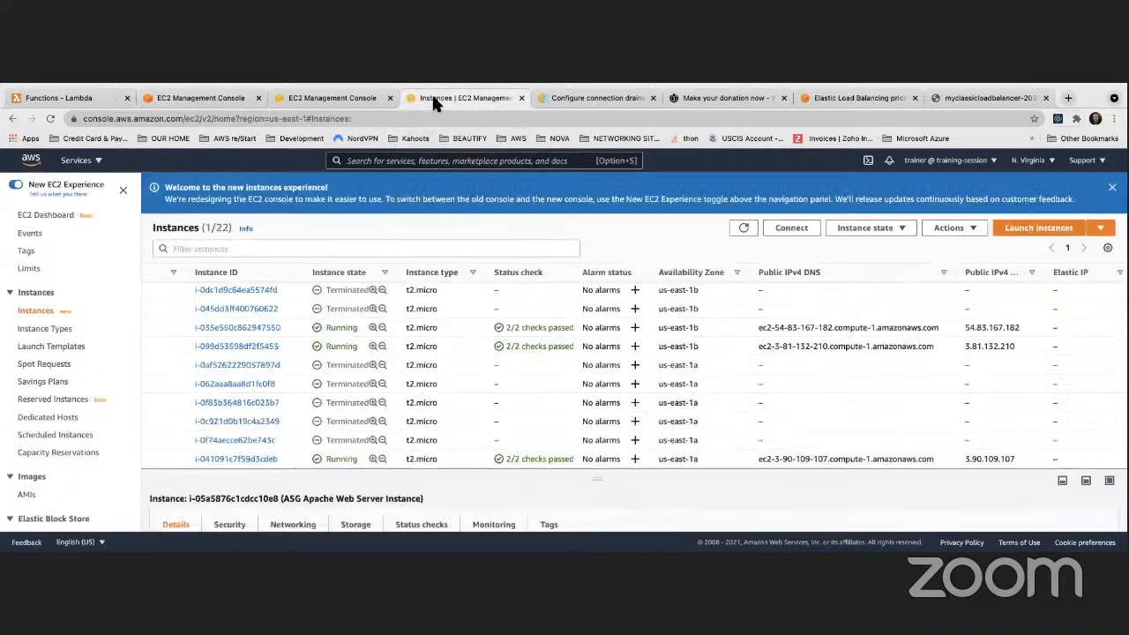
pyautogui.click(371, 98)
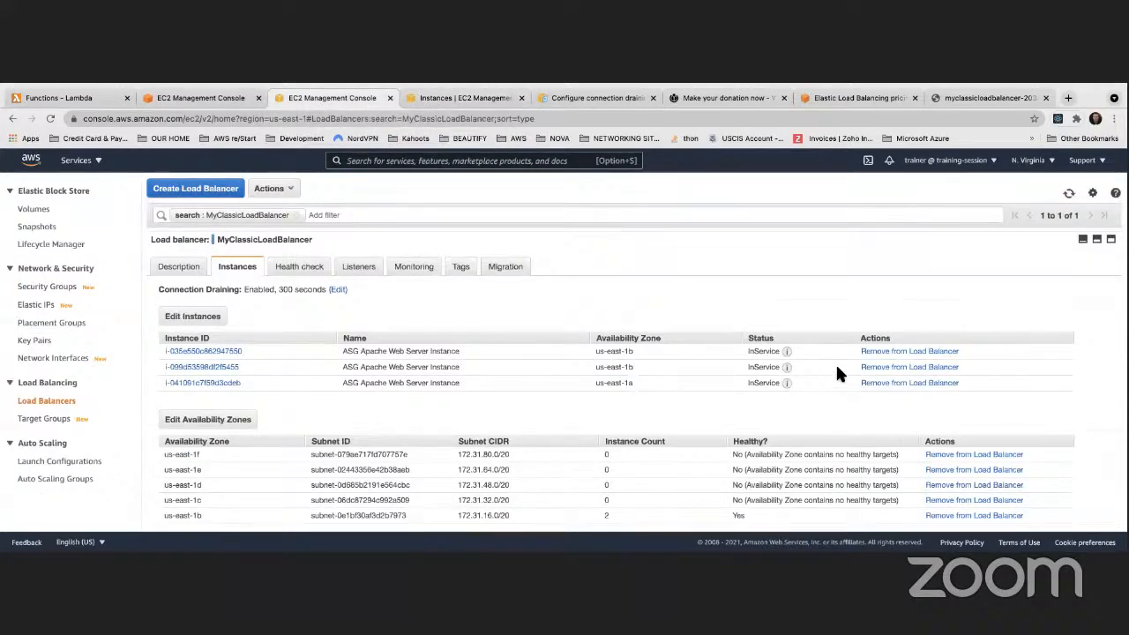
pyautogui.click(1070, 194)
pyautogui.click(1070, 194)
pyautogui.click(199, 96)
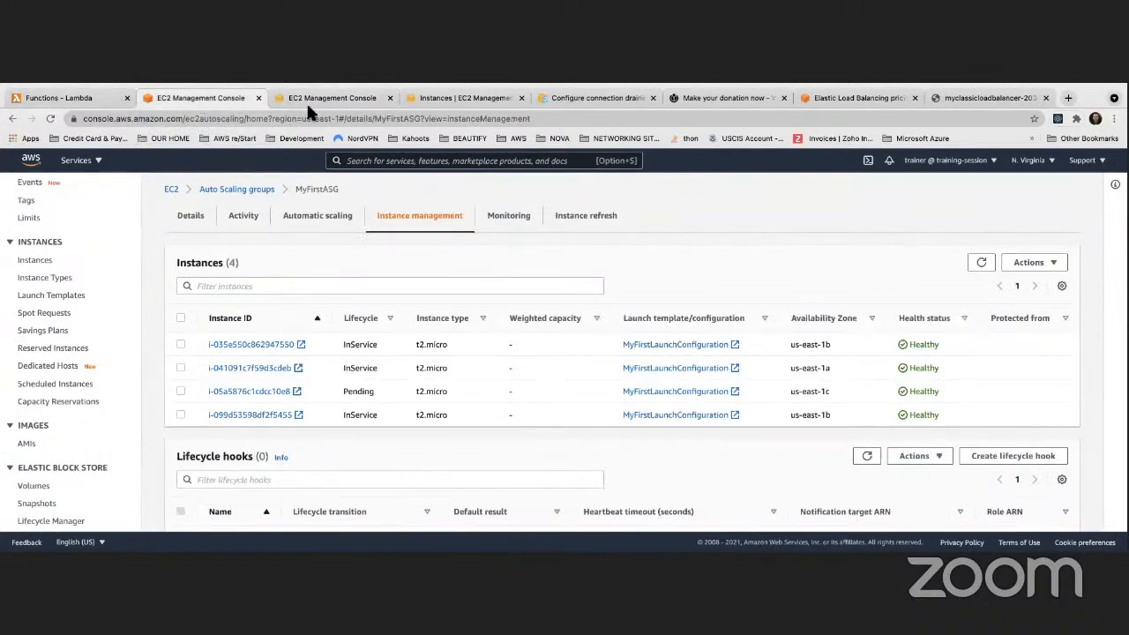
pyautogui.click(982, 263)
pyautogui.click(457, 92)
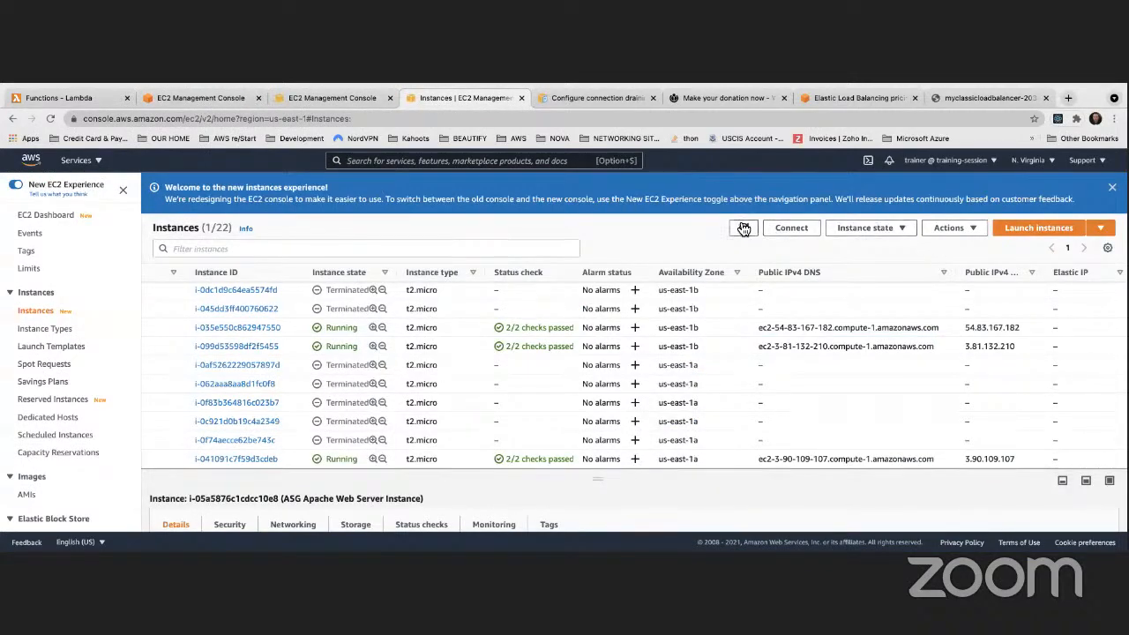
pyautogui.moveTo(132, 552)
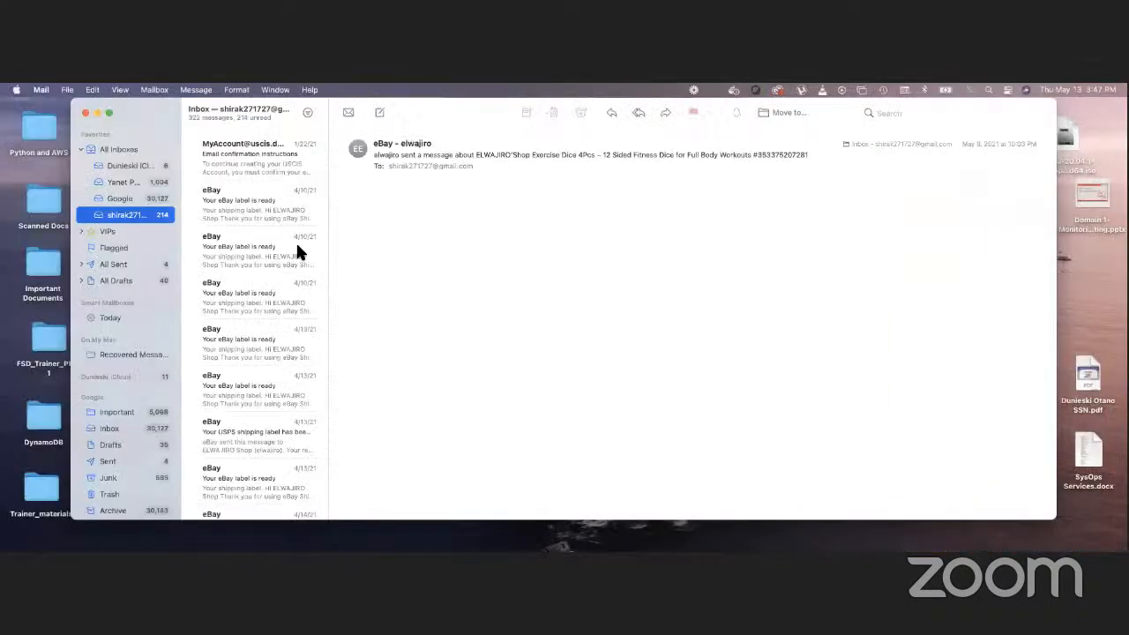
# Confirm the MyASGNotif SNS subscription from the AWS Notifications email in the Google inbox
pyautogui.scroll(3, 289, 244)
pyautogui.click(122, 200)
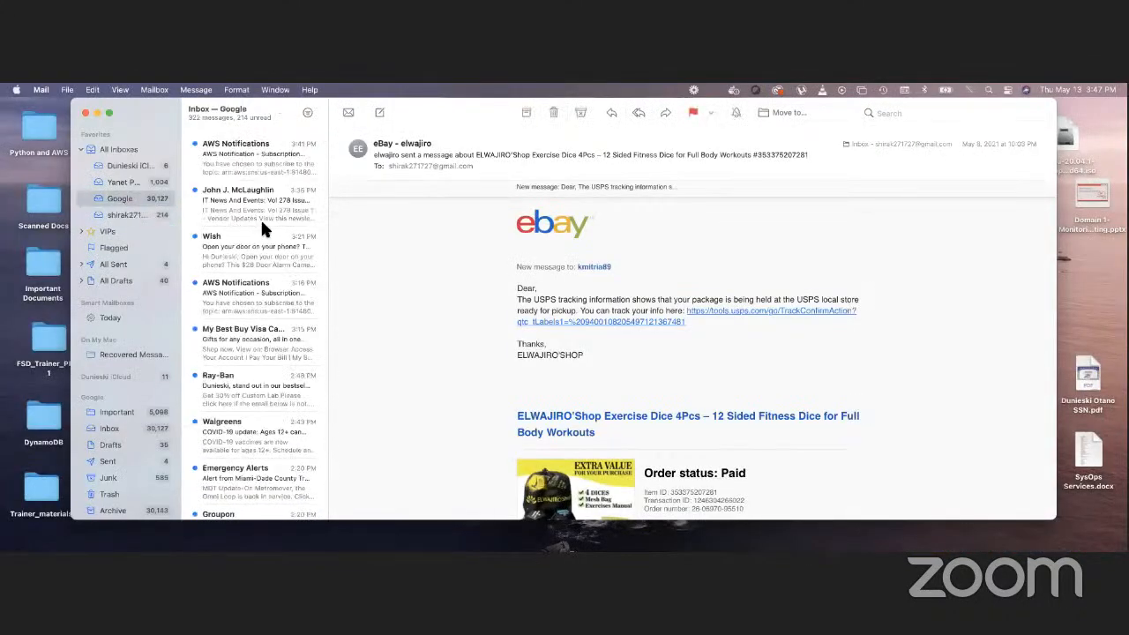
pyautogui.click(241, 155)
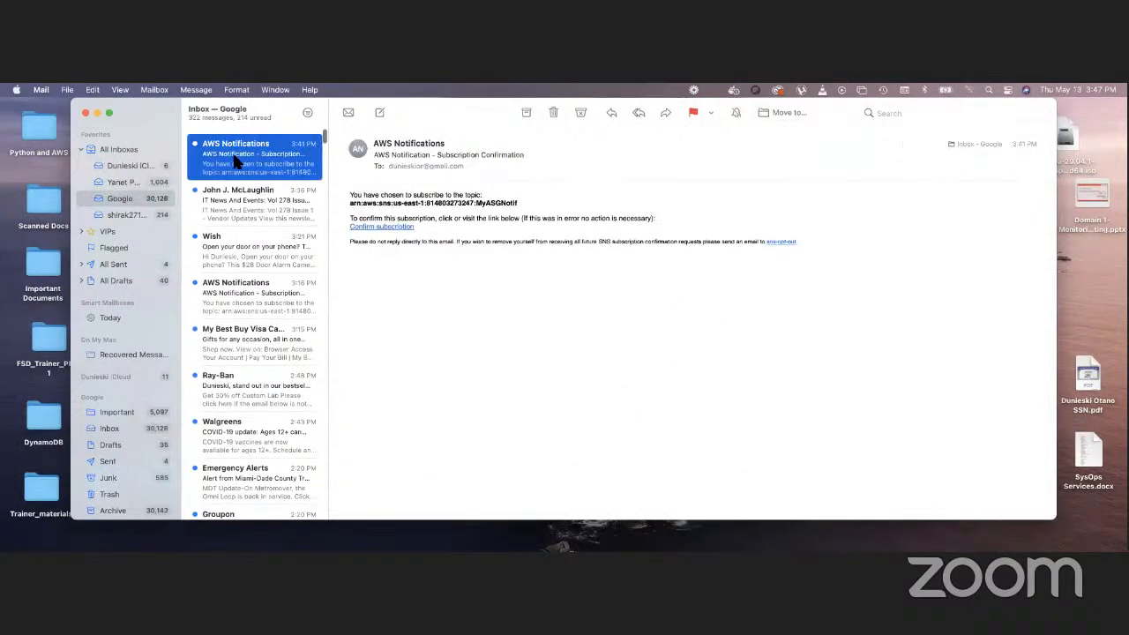
pyautogui.click(381, 227)
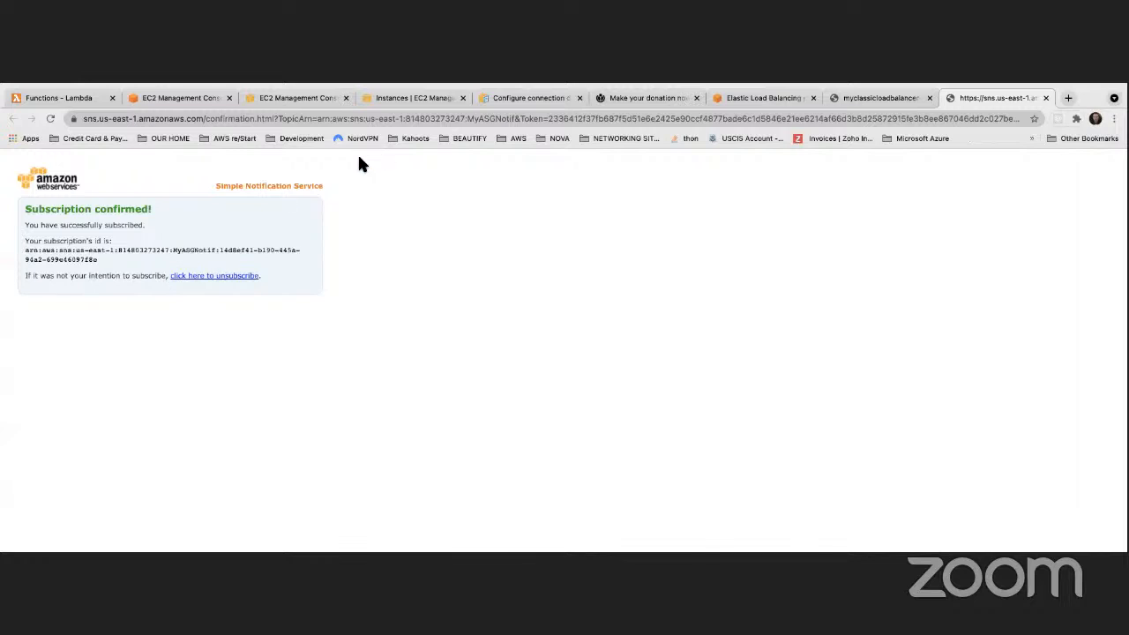
# Refresh the load balancer's registered instances and MyFirstASG's instance list
pyautogui.click(388, 98)
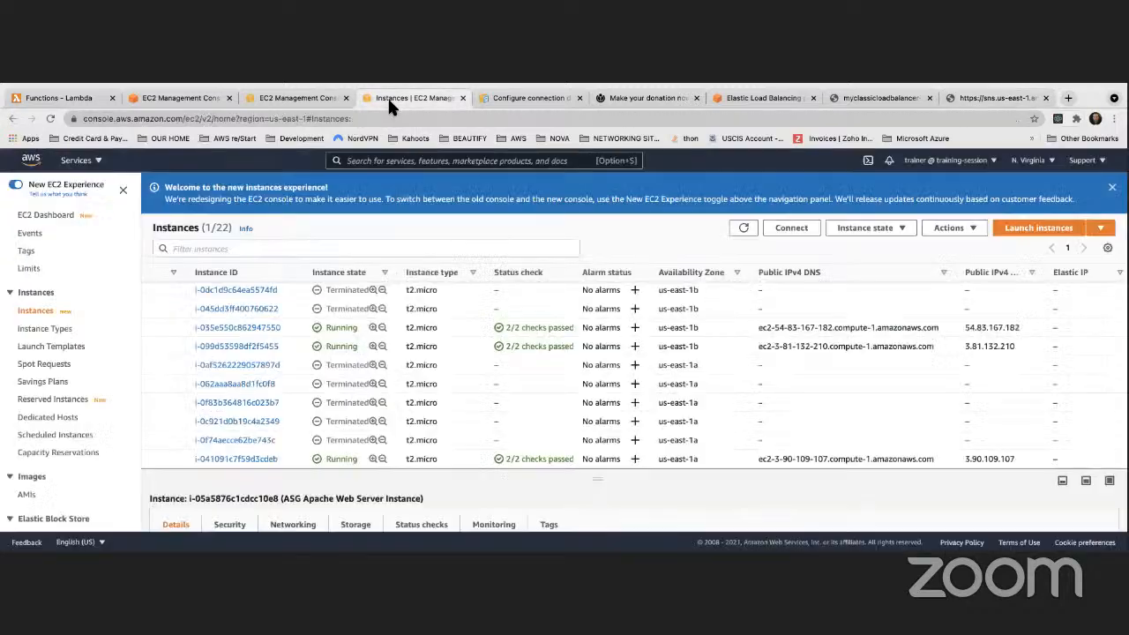
pyautogui.click(290, 97)
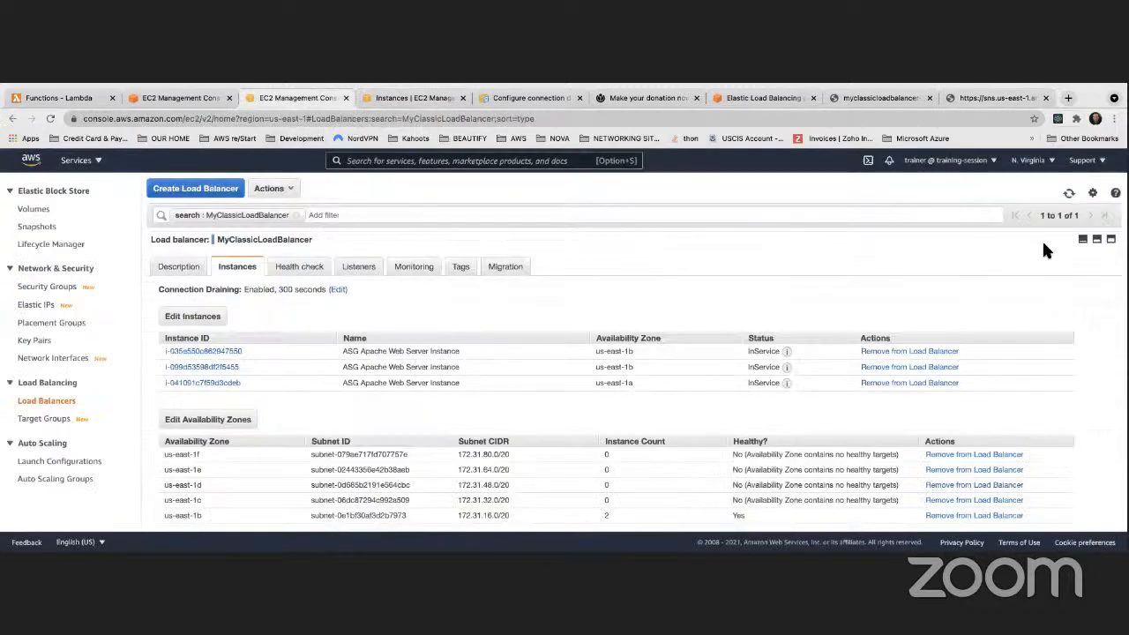
pyautogui.click(1068, 194)
pyautogui.click(414, 98)
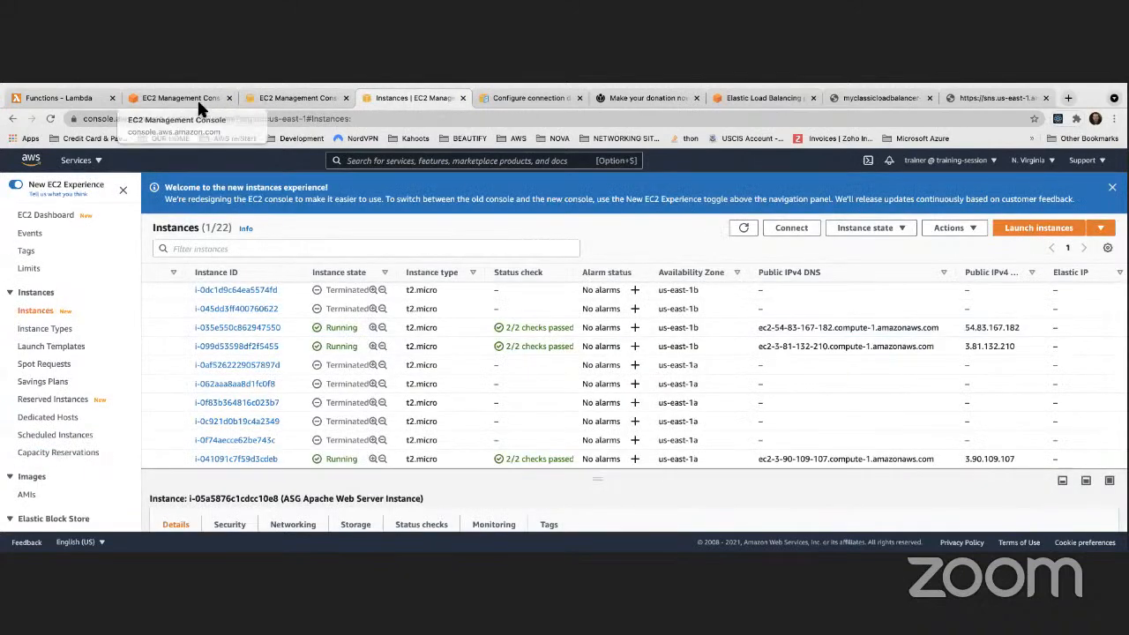
pyautogui.click(181, 98)
pyautogui.click(981, 262)
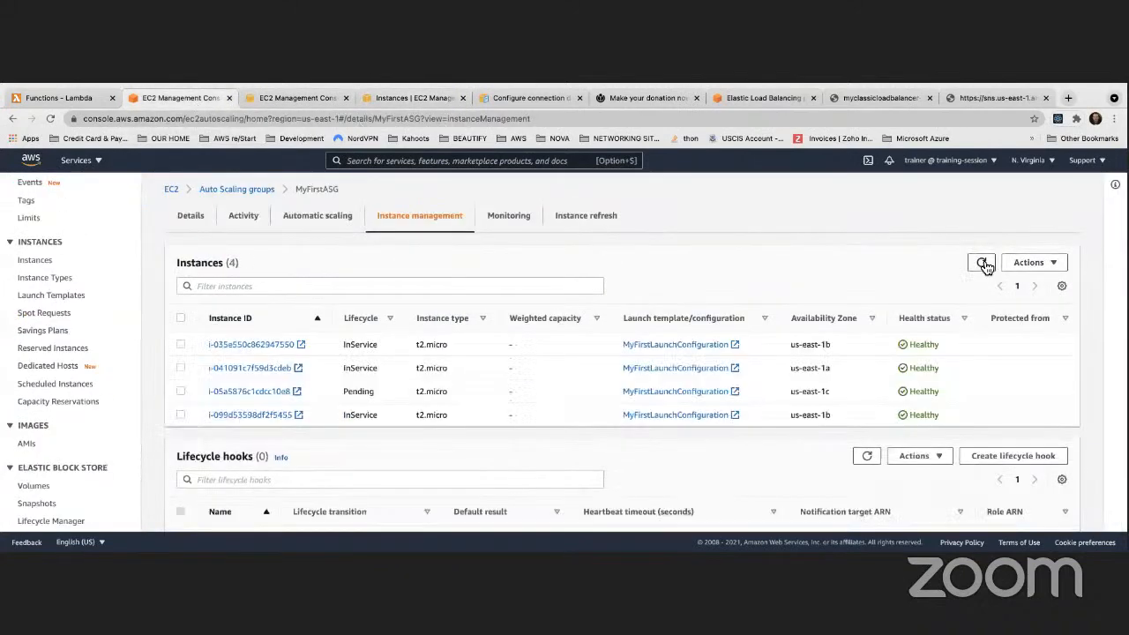
pyautogui.click(982, 264)
pyautogui.click(273, 93)
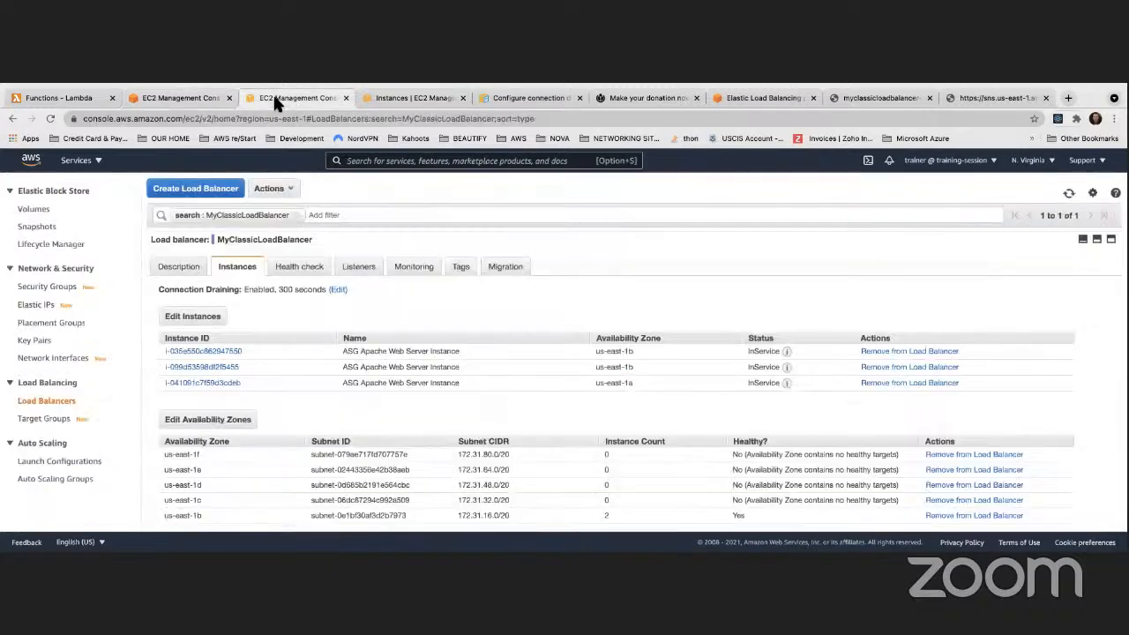
# Reload the EC2 instances list to find i-05a5876c1cdc10e8 Running in us-east-1c
pyautogui.click(376, 98)
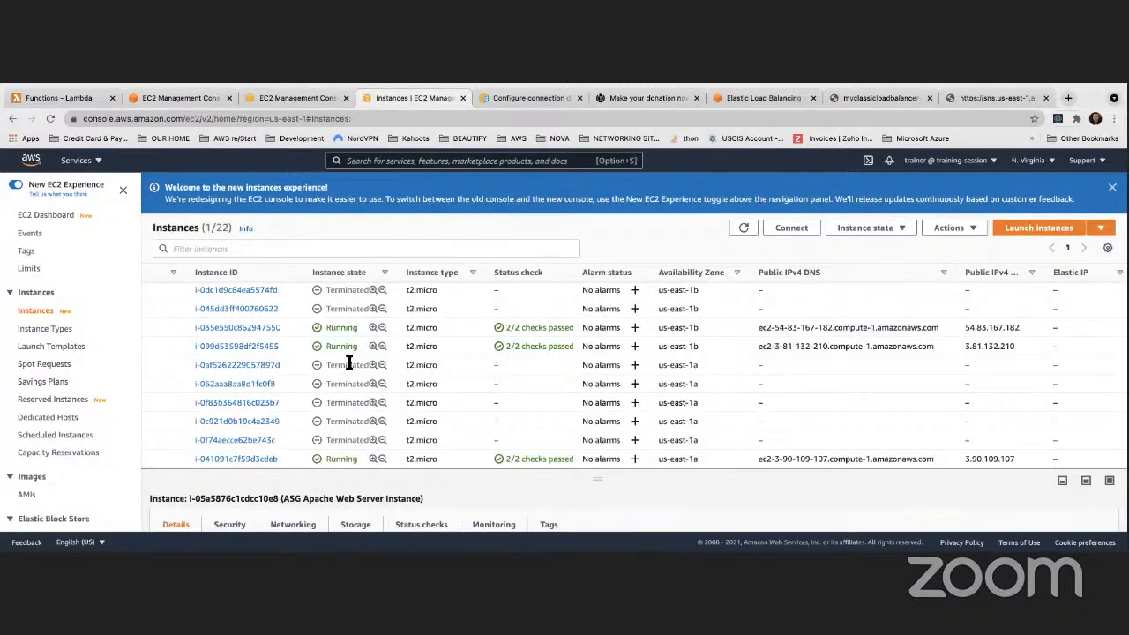
pyautogui.scroll(5, 349, 366)
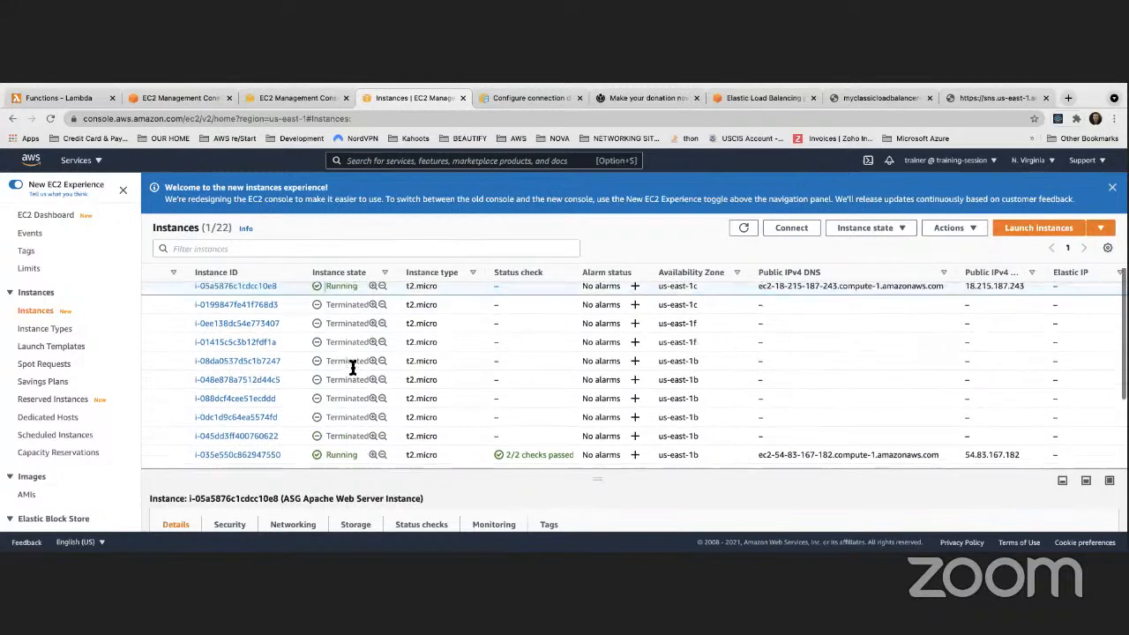
pyautogui.click(743, 228)
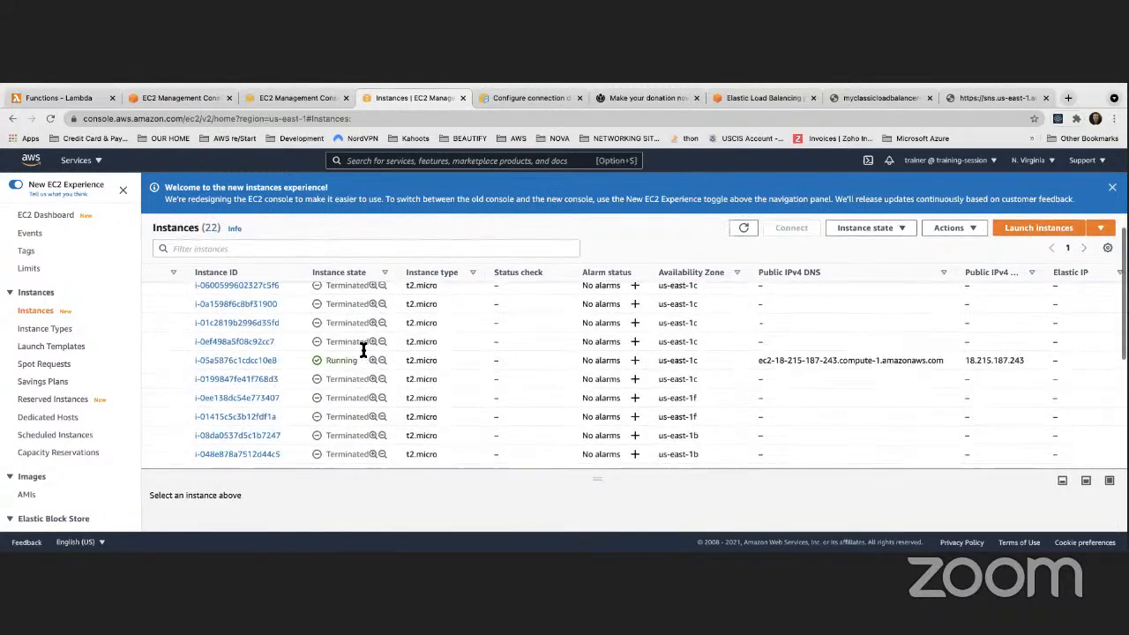
pyautogui.scroll(-5, 363, 350)
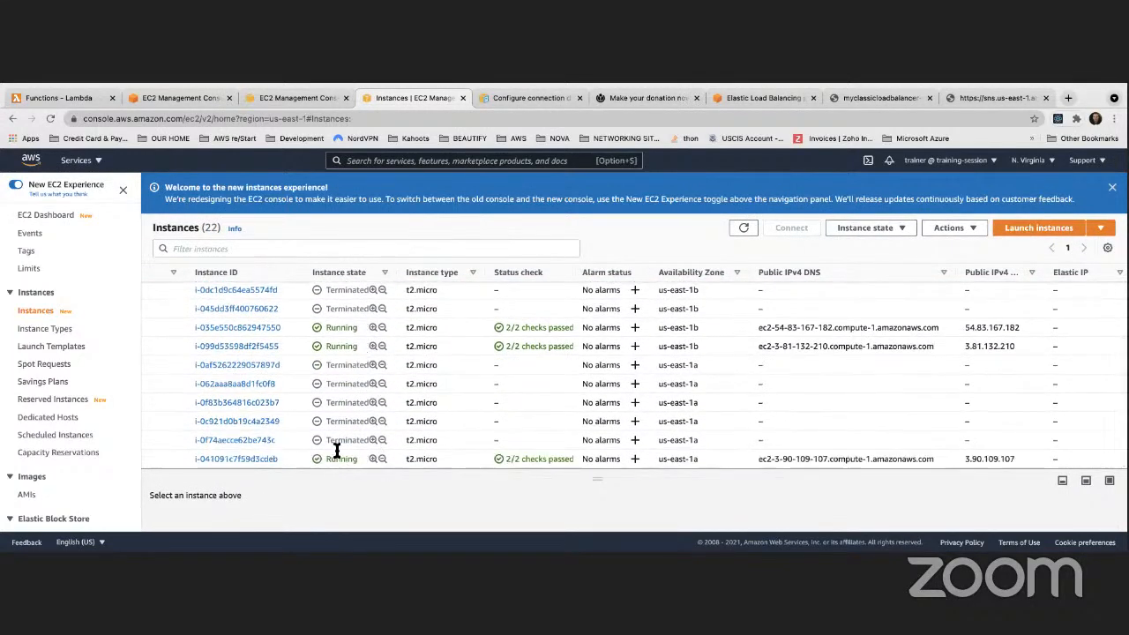
pyautogui.click(298, 98)
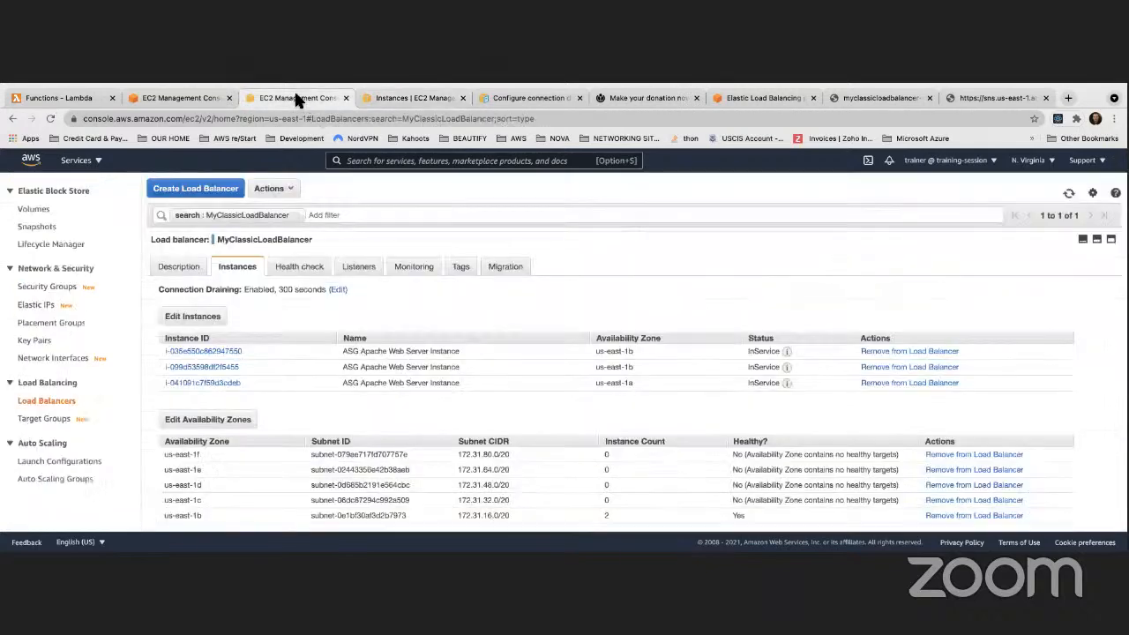
pyautogui.click(405, 95)
pyautogui.click(147, 97)
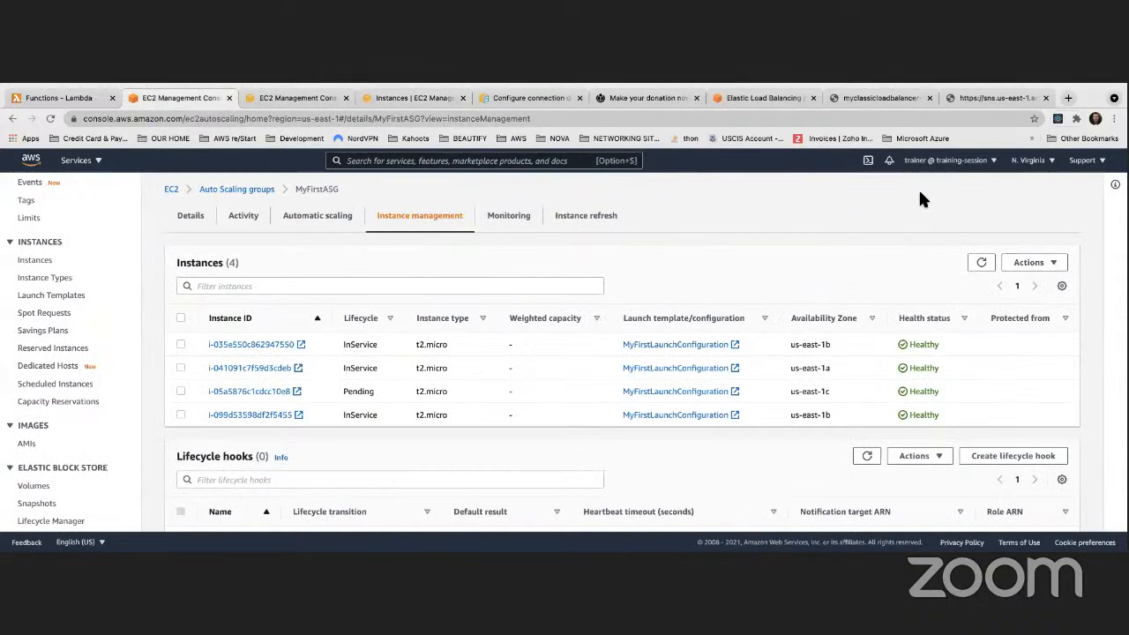
pyautogui.click(978, 263)
pyautogui.click(977, 262)
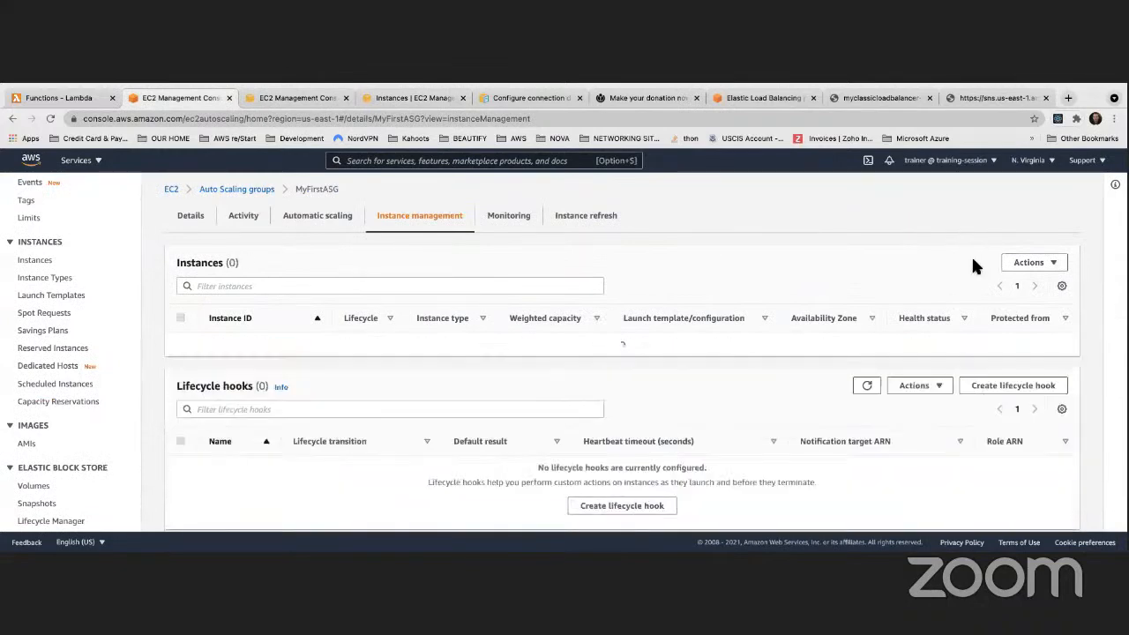
pyautogui.click(382, 96)
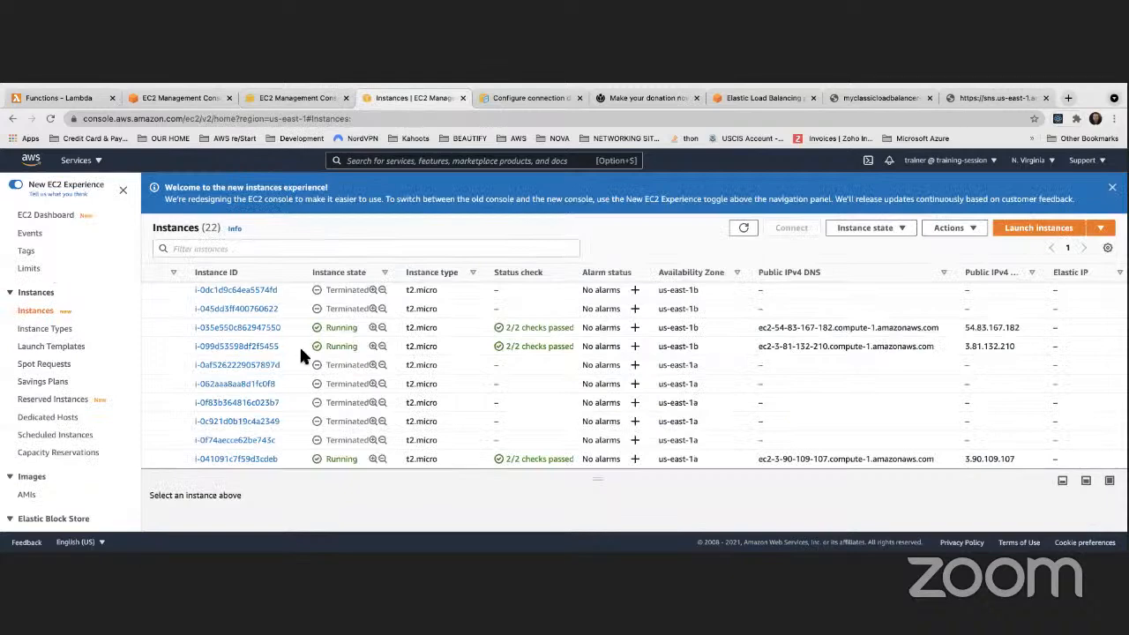
pyautogui.scroll(5, 303, 351)
pyautogui.scroll(-3, 301, 351)
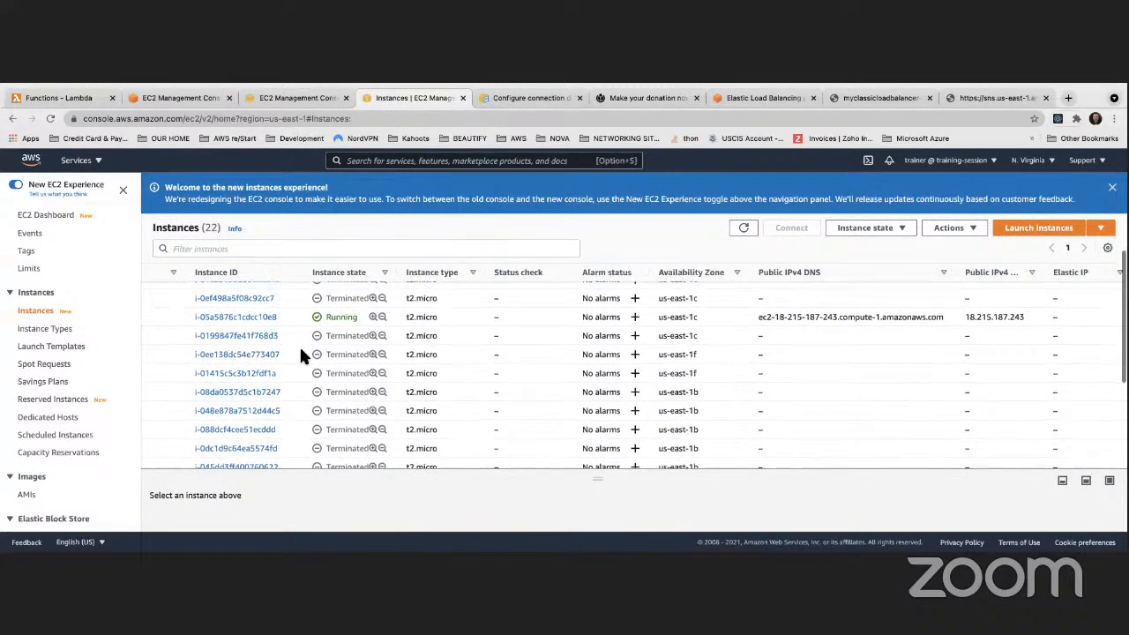
# Filter the EC2 instance list to 'Instance state: running'
pyautogui.click(255, 249)
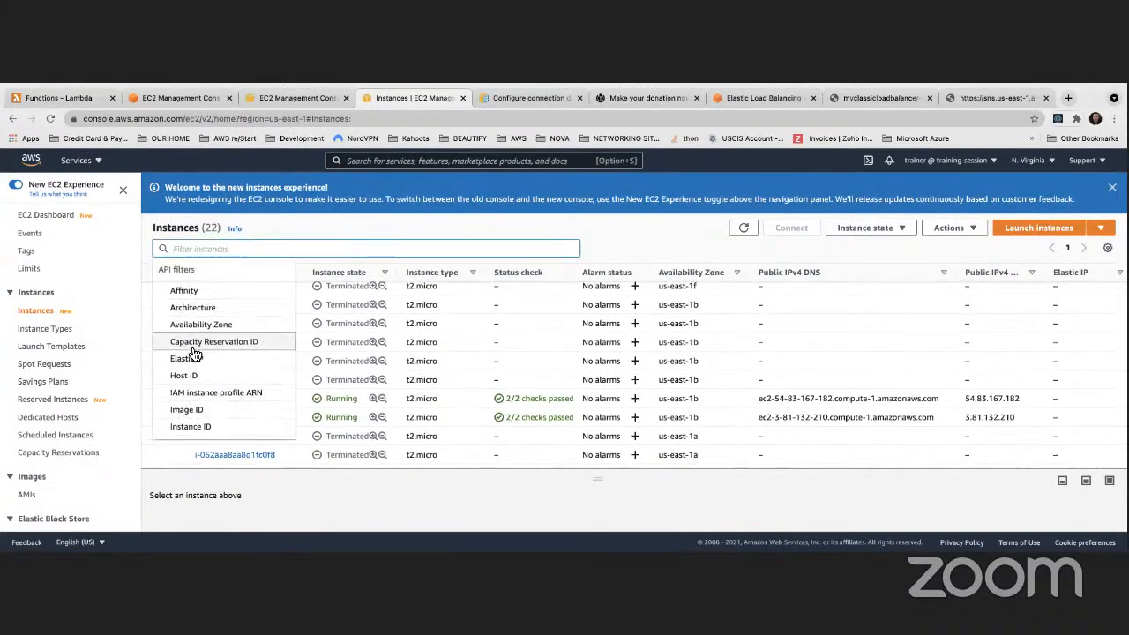
pyautogui.scroll(-3, 194, 361)
pyautogui.click(218, 368)
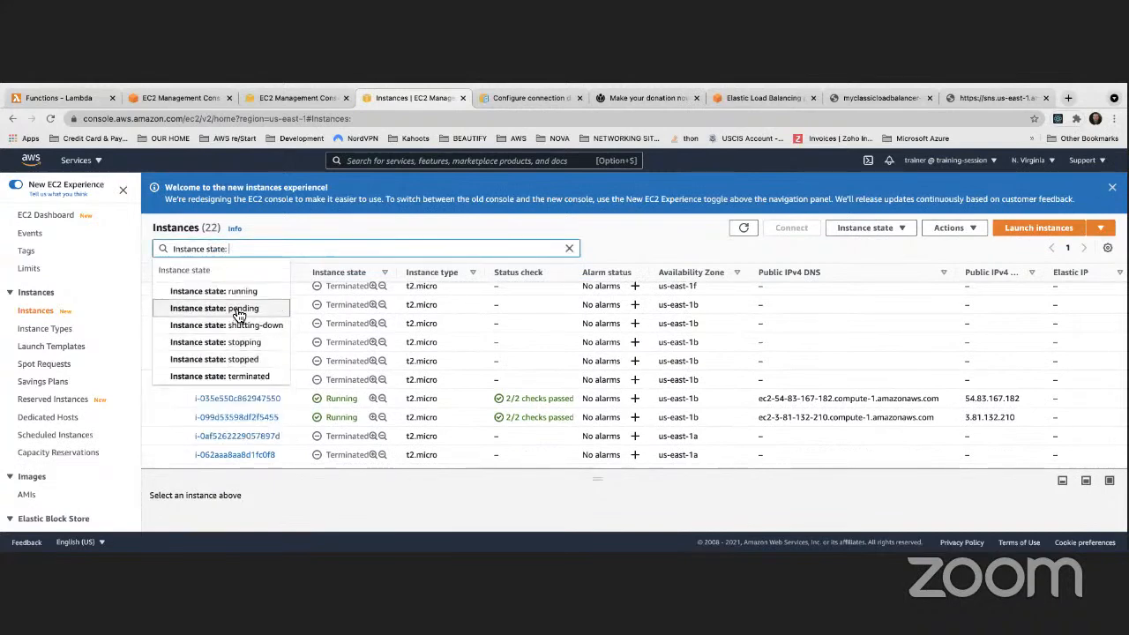
pyautogui.click(211, 295)
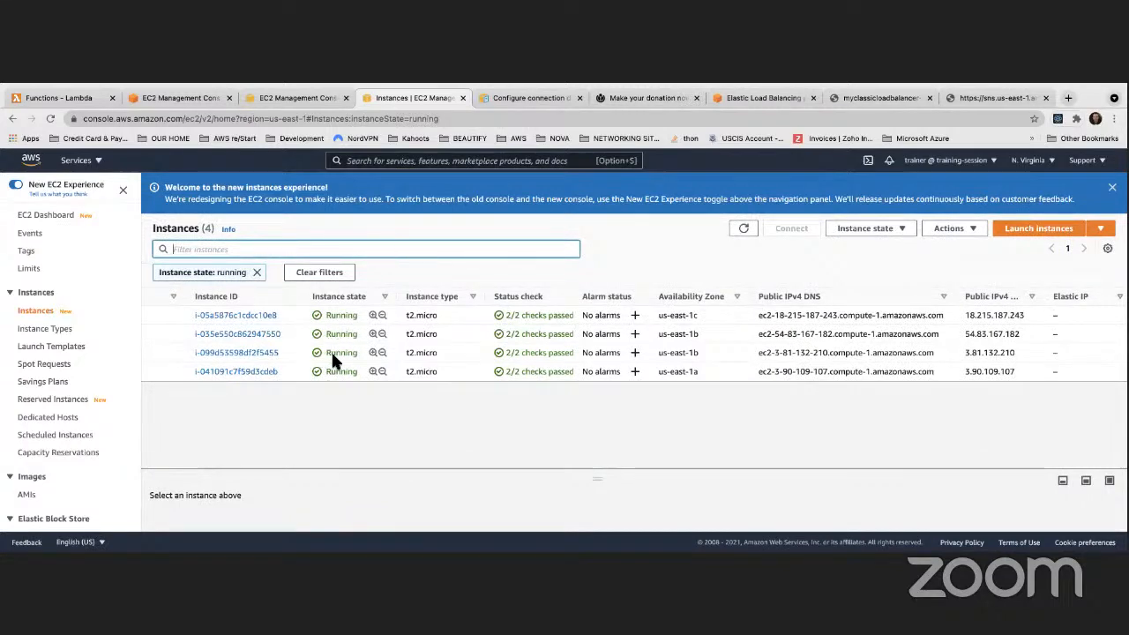
# Check the running instances' security groups and launch times, then return to the MyFirstASG instances
pyautogui.hscroll(5, 579, 362)
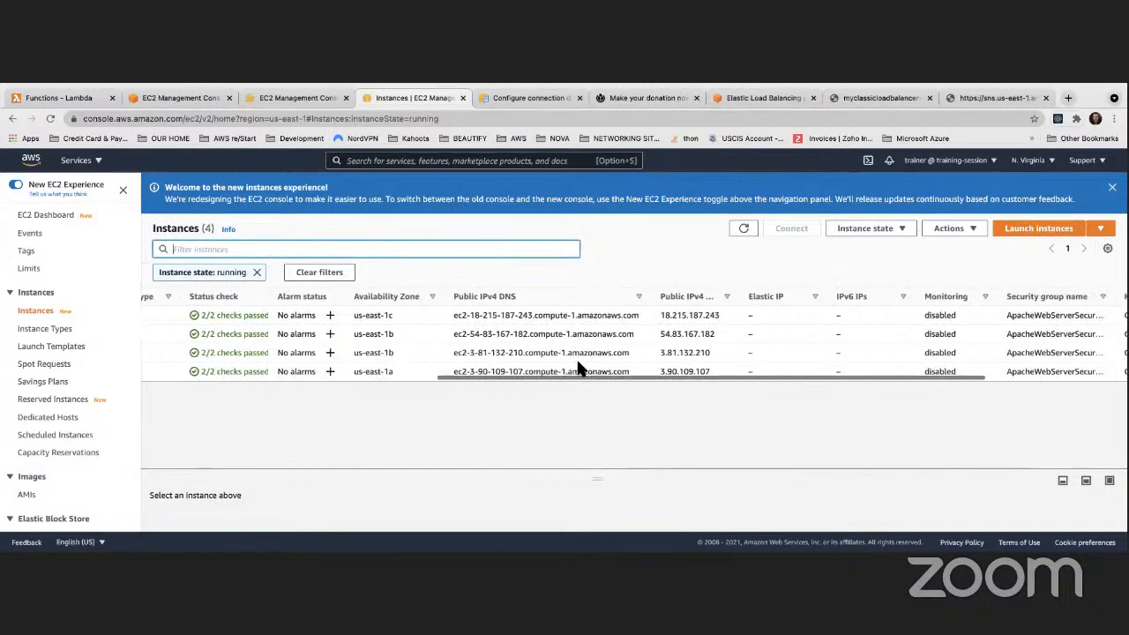
pyautogui.hscroll(4, 578, 366)
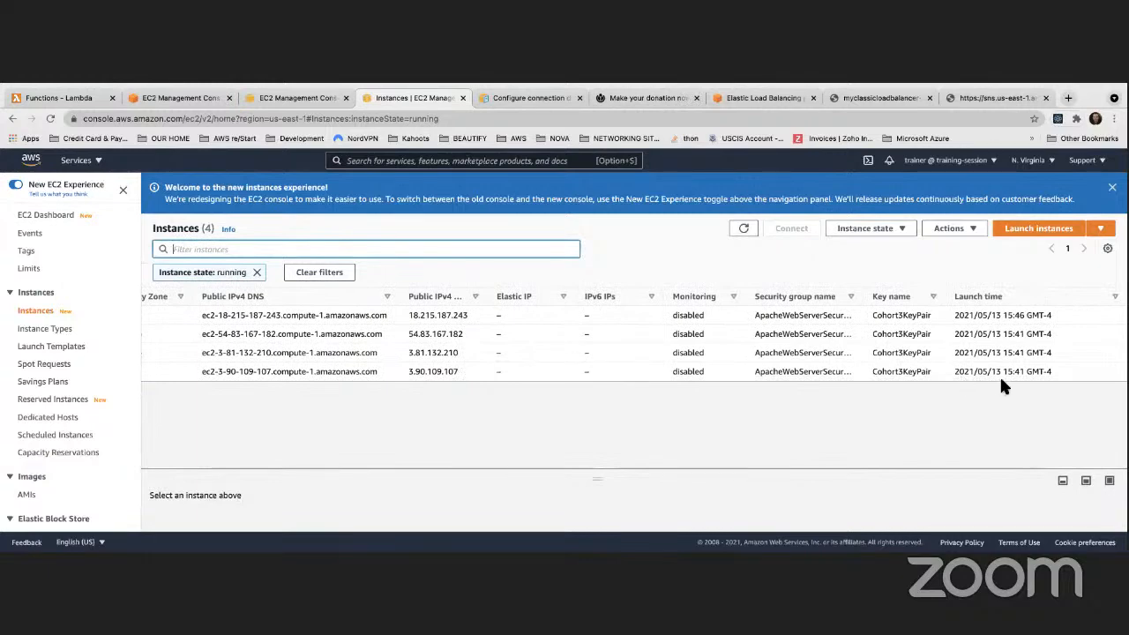
pyautogui.hscroll(-4, 573, 322)
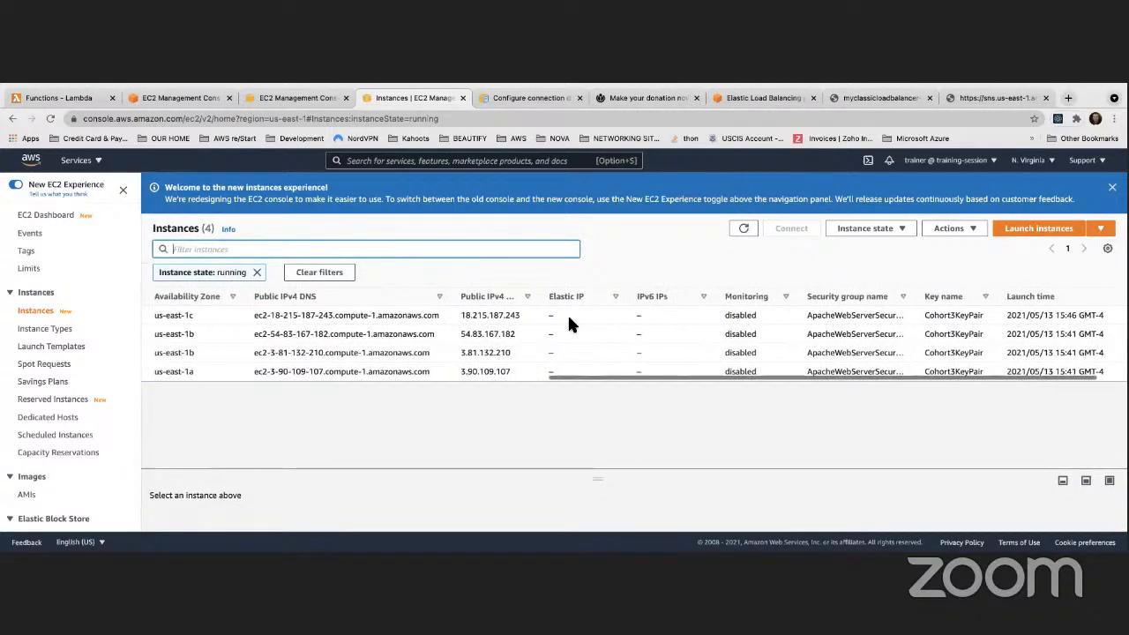
pyautogui.hscroll(-5, 606, 327)
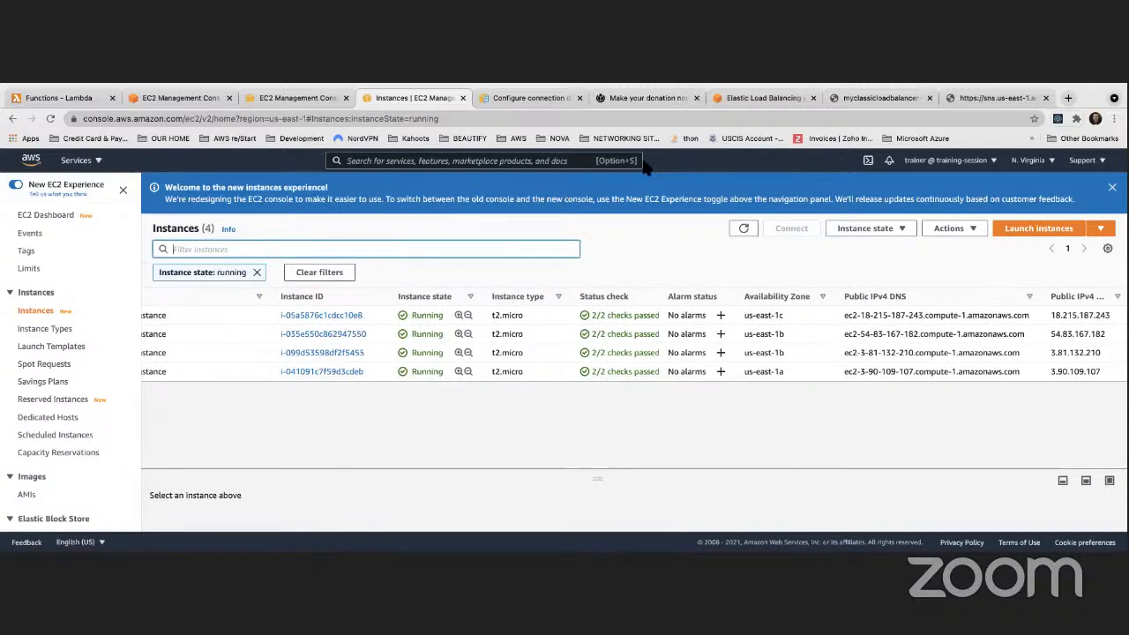
pyautogui.click(170, 98)
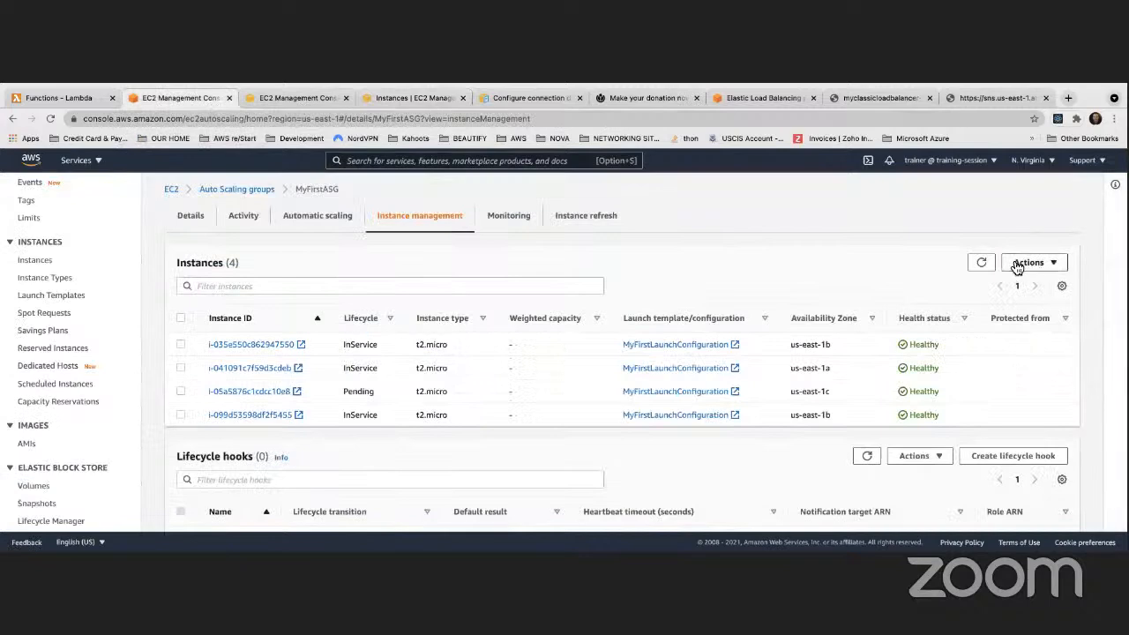
# Refresh the MyFirstASG instances twice, then view MyClassicLoadBalancer's three InService instances
pyautogui.click(980, 264)
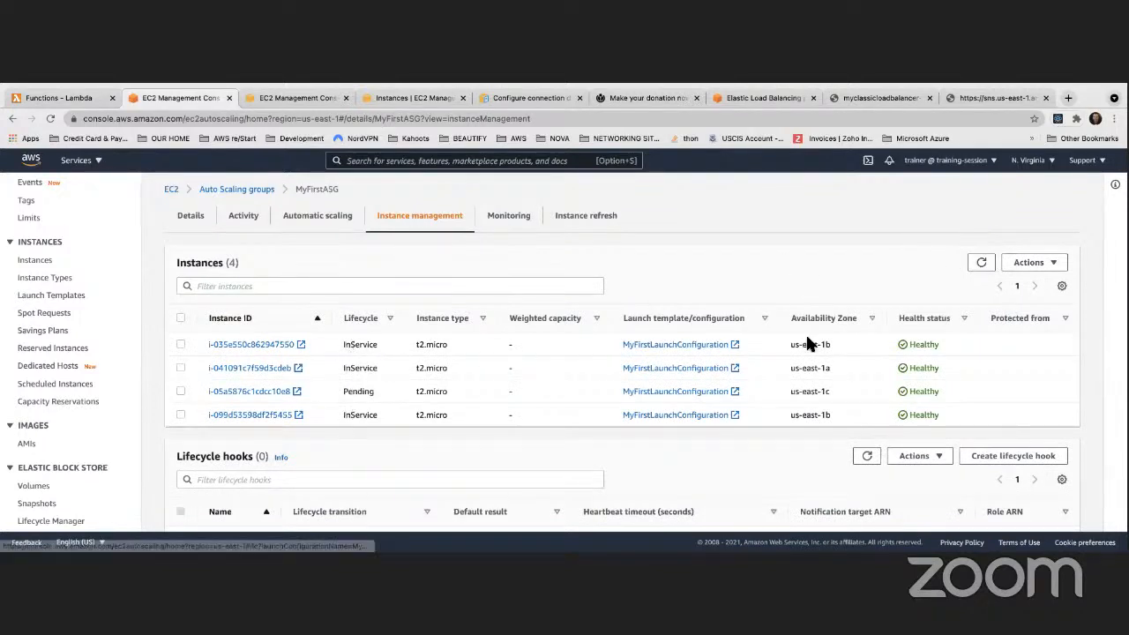
pyautogui.click(982, 264)
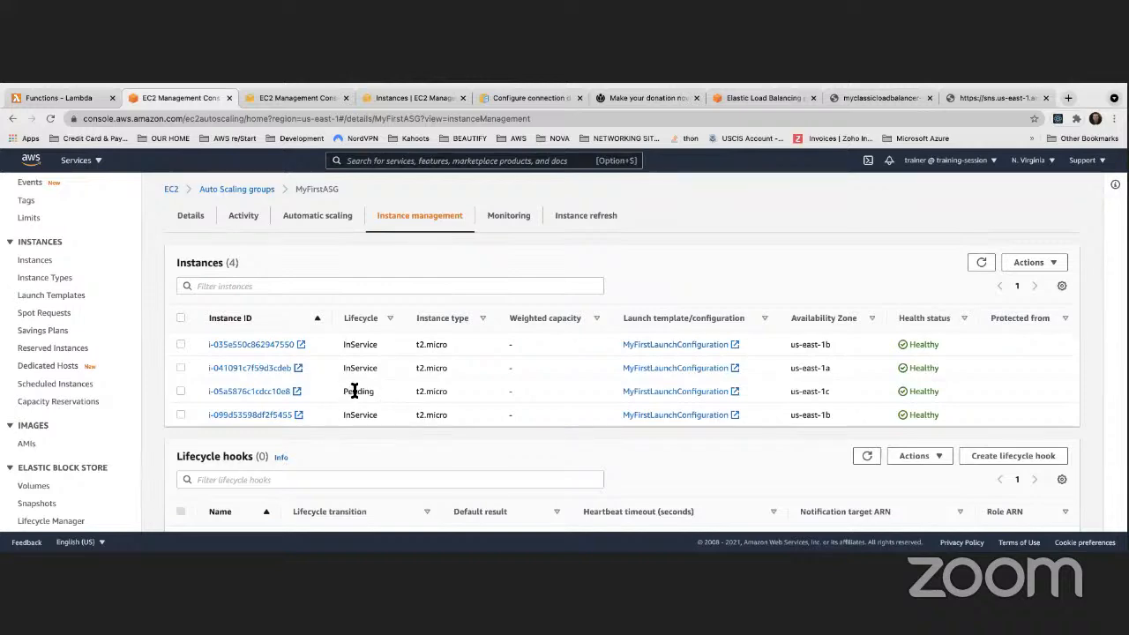
pyautogui.scroll(-3, 353, 392)
pyautogui.scroll(-2, 352, 394)
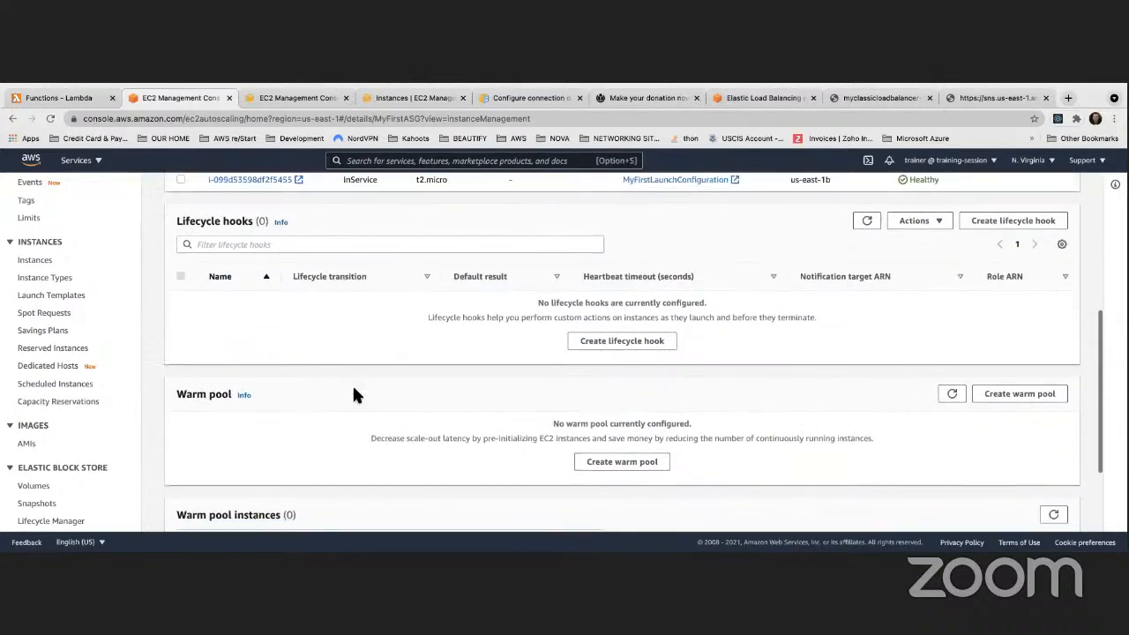
pyautogui.scroll(5, 353, 394)
pyautogui.scroll(1, 353, 393)
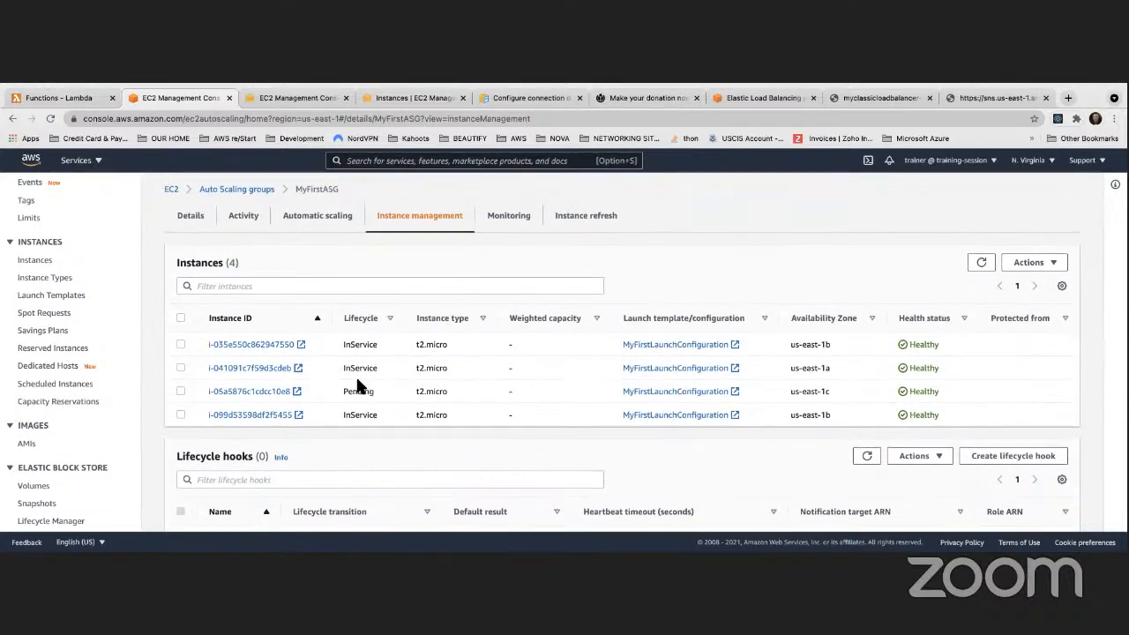
pyautogui.scroll(-4, 96, 371)
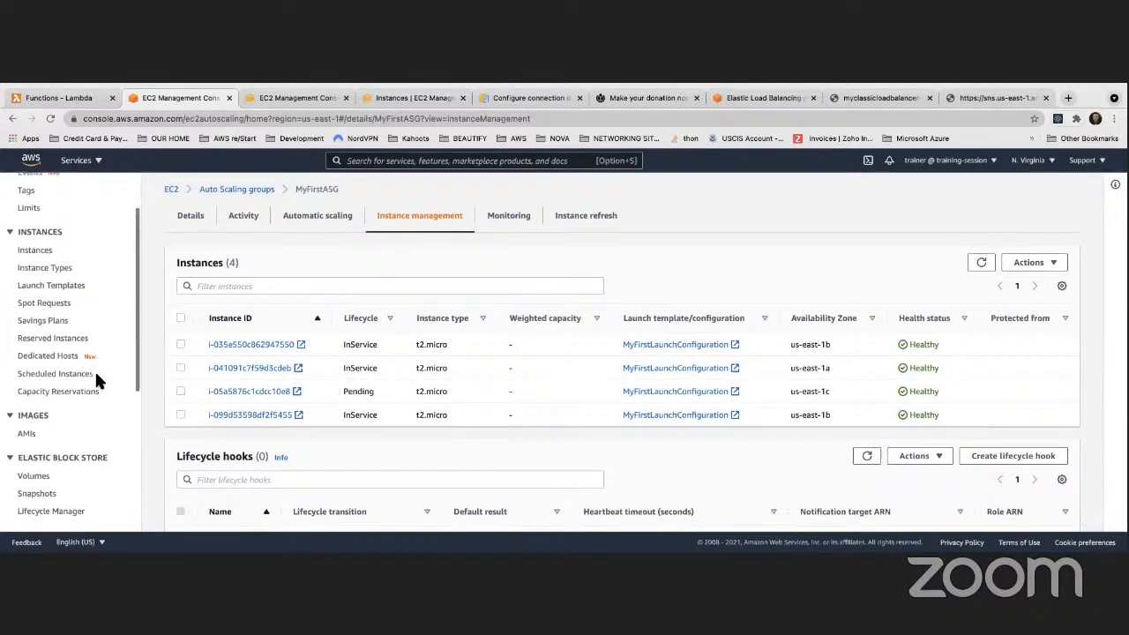
pyautogui.scroll(5, 99, 371)
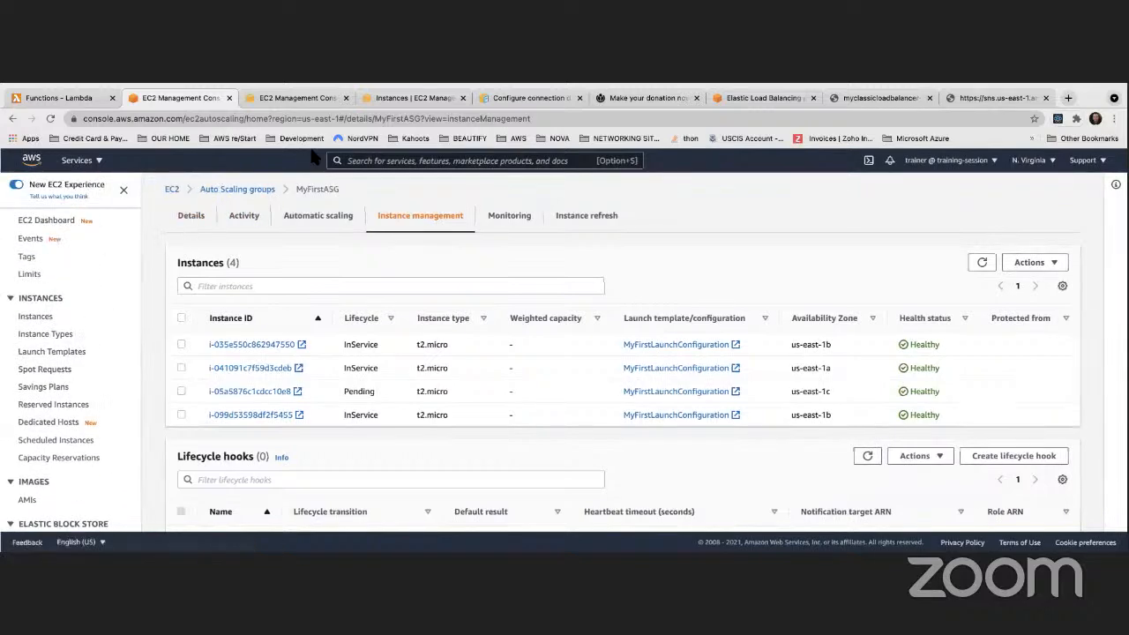
pyautogui.click(295, 98)
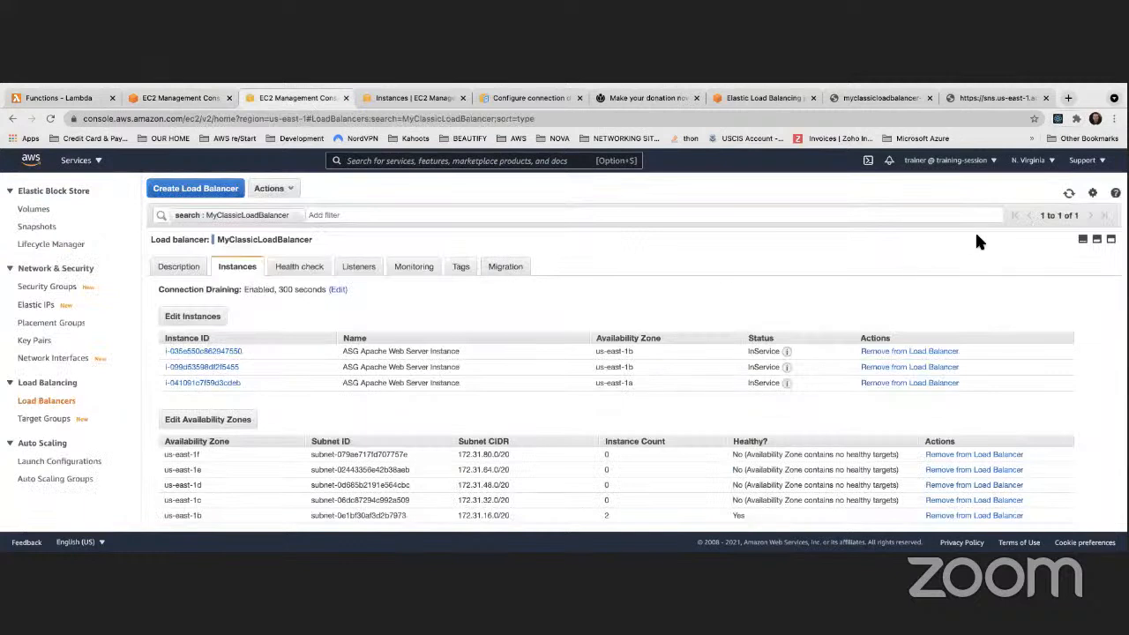
# Refresh MyClassicLoadBalancer until replacement i-05a5876c1cdc10e8 shows InService in us-east-1c, then open its web page
pyautogui.click(1072, 195)
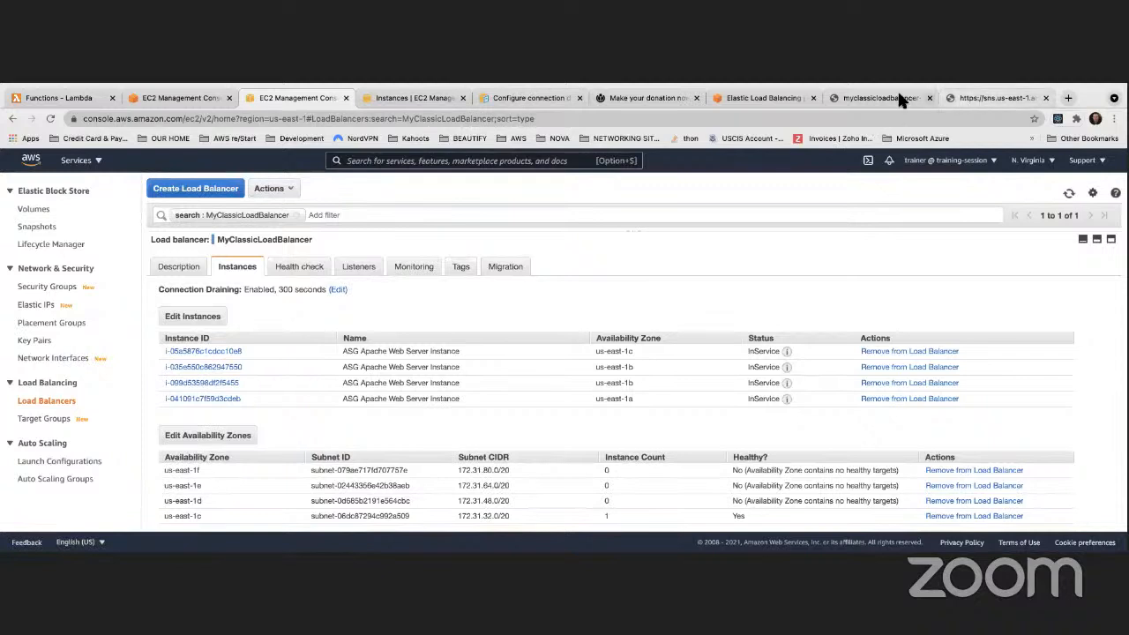
pyautogui.click(869, 98)
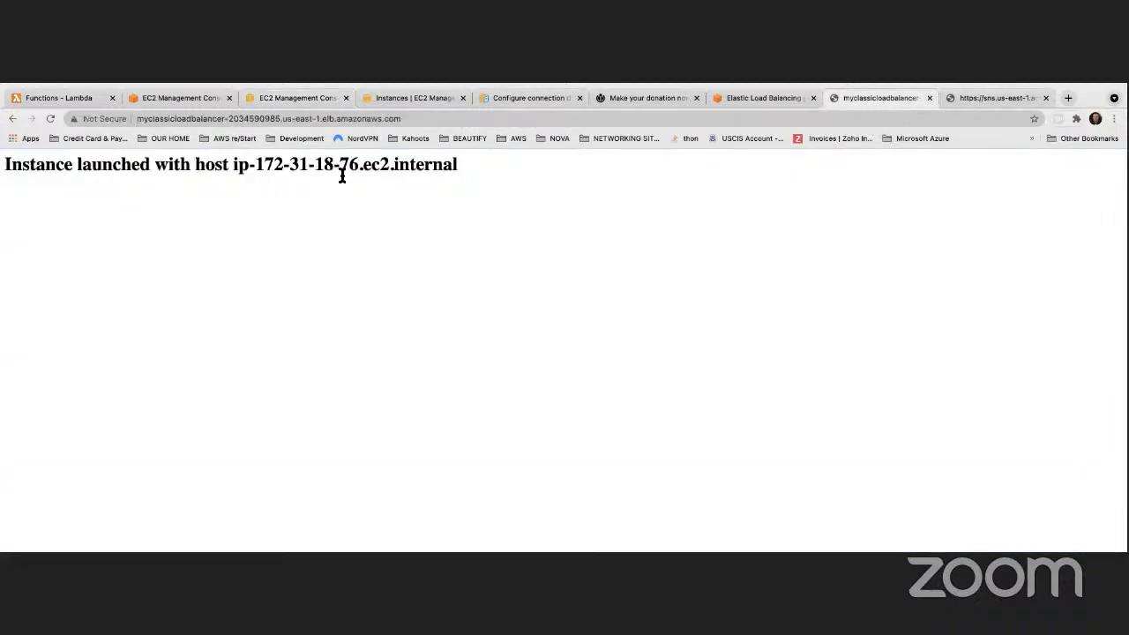
# Reload the load balancer's page until four different hosts have answered, then return to the running EC2 instances
pyautogui.click(51, 118)
pyautogui.click(50, 118)
pyautogui.click(51, 118)
pyautogui.click(50, 118)
pyautogui.click(50, 118)
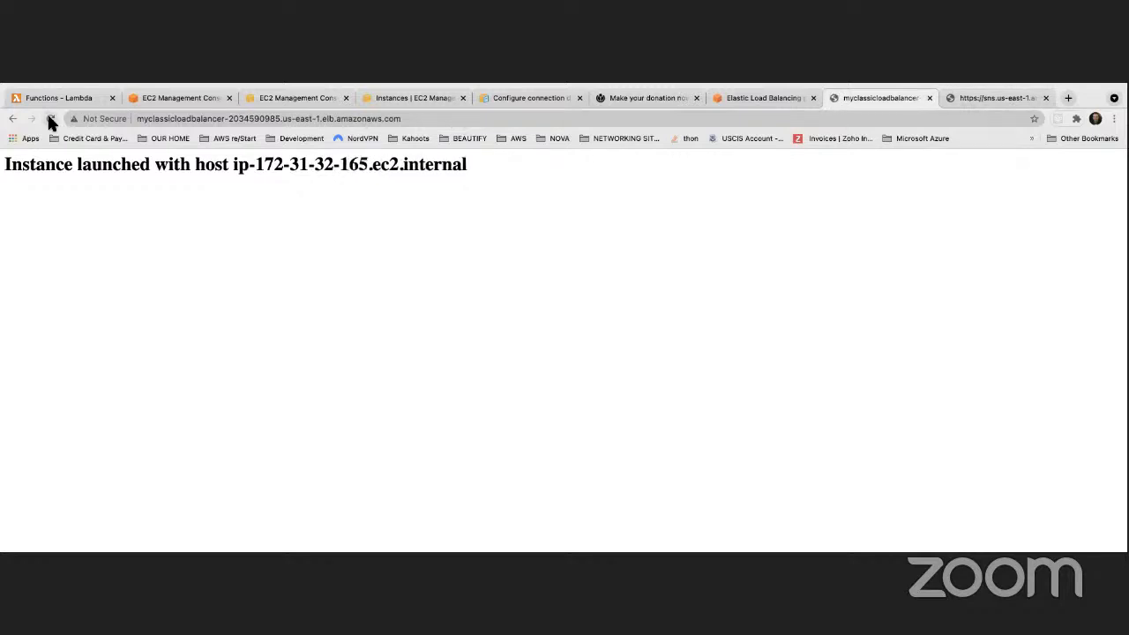
pyautogui.click(50, 118)
pyautogui.click(50, 118)
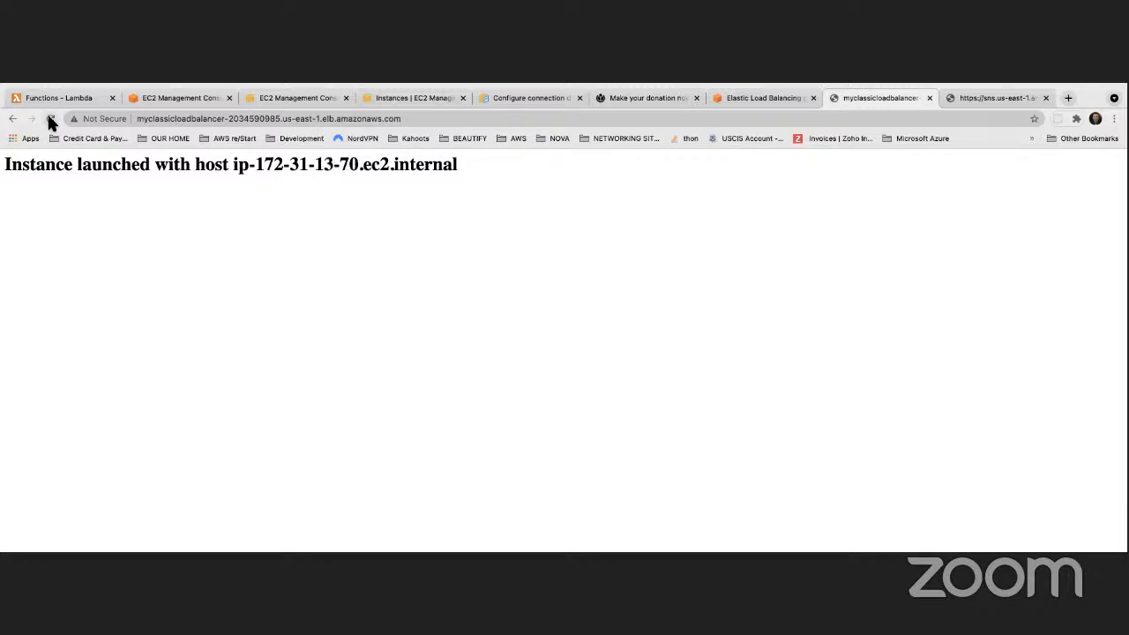
pyautogui.click(51, 119)
pyautogui.click(50, 119)
pyautogui.click(51, 118)
pyautogui.click(50, 118)
pyautogui.click(51, 119)
pyautogui.click(50, 118)
pyautogui.click(50, 118)
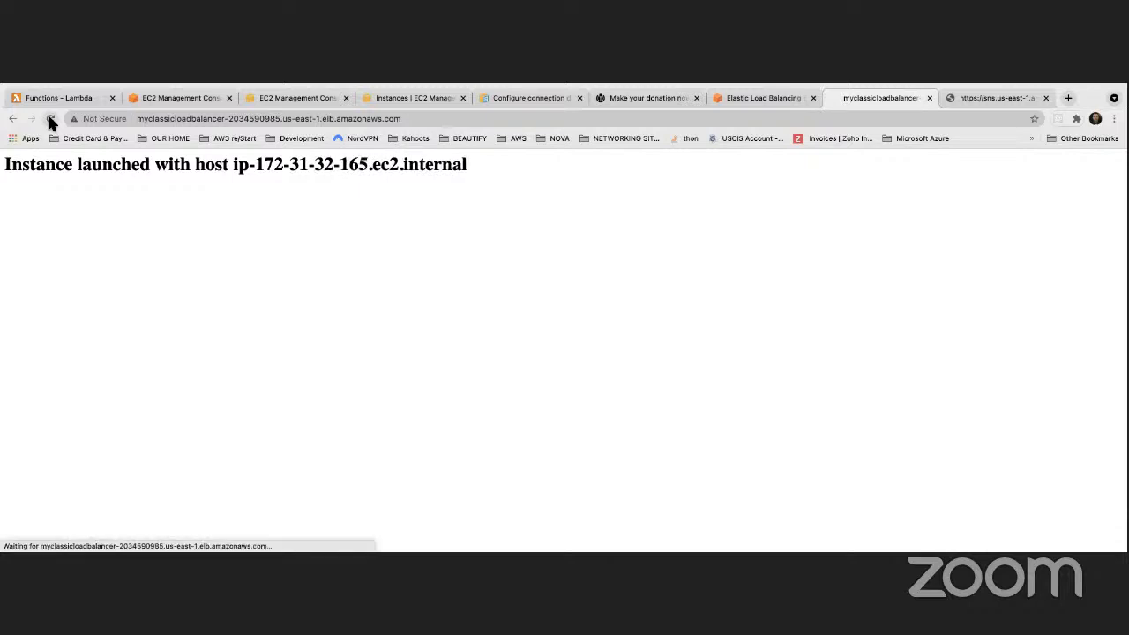
pyautogui.click(50, 118)
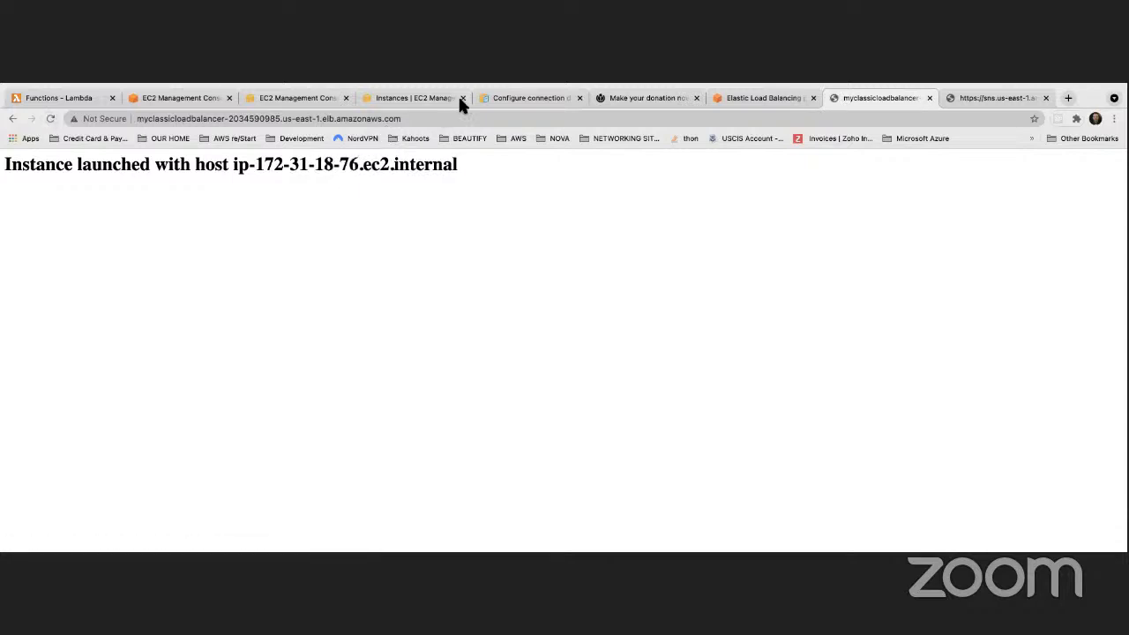
pyautogui.click(404, 97)
pyautogui.click(399, 233)
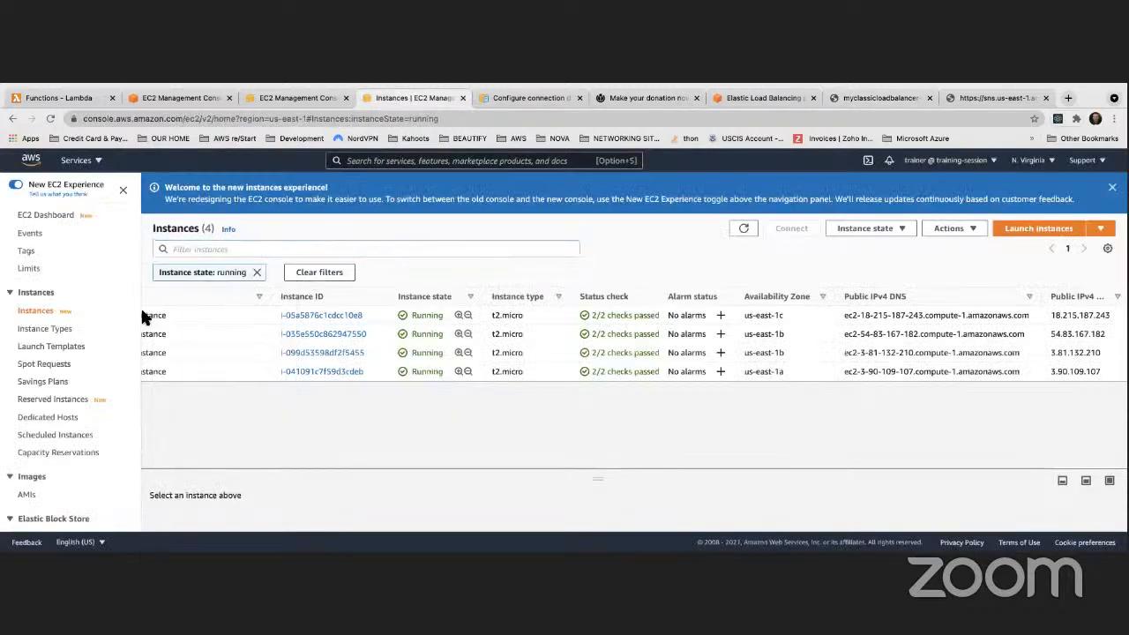
# Check the Auto Scaling group's instance lifecycles and come back to the running instances list
pyautogui.hscroll(-3, 177, 335)
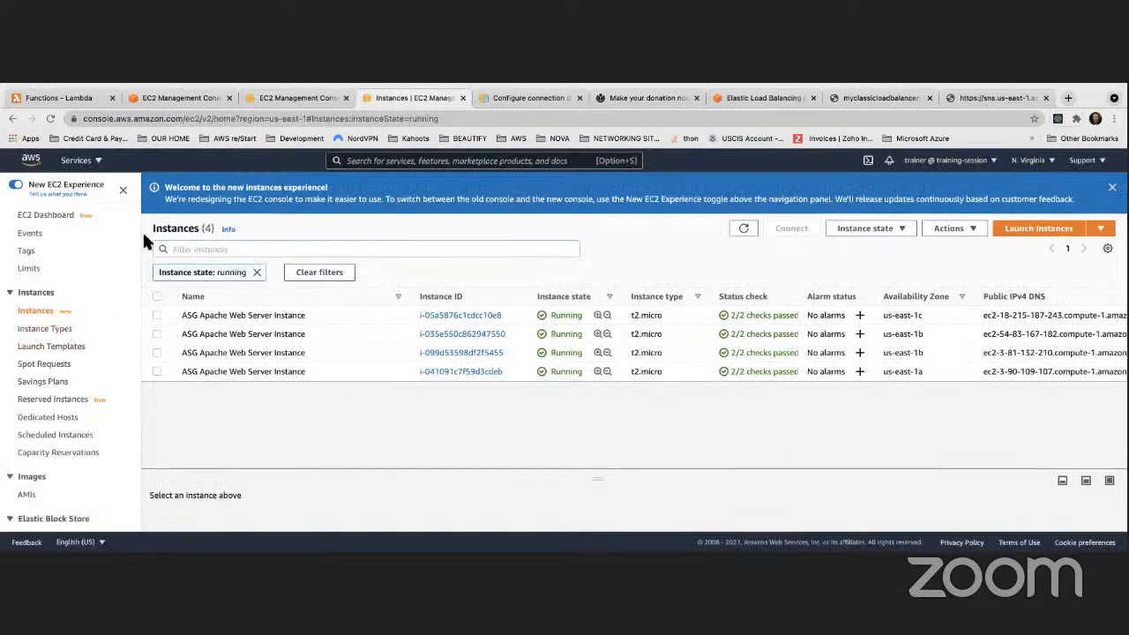
pyautogui.click(188, 99)
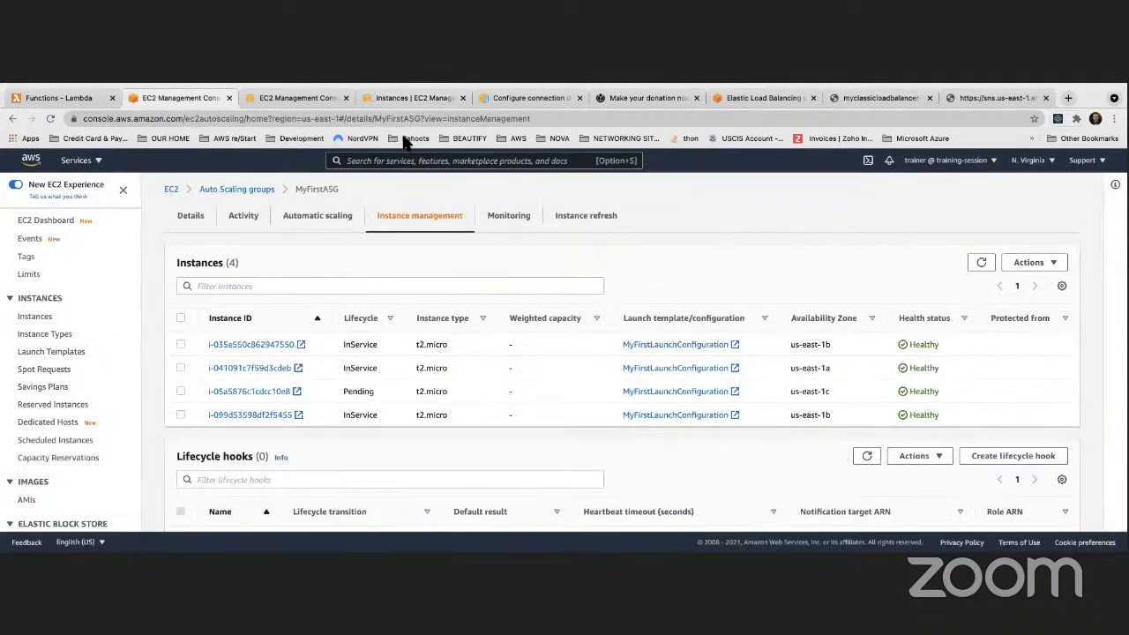
pyautogui.click(433, 97)
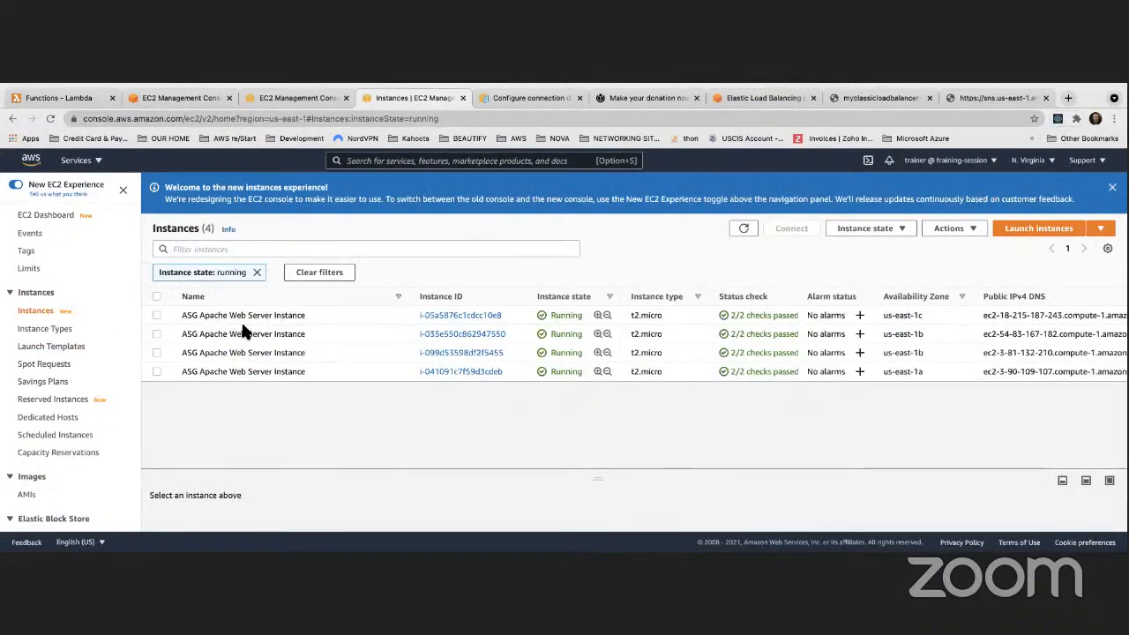
# Open the security group attached to instance i-05a5876c1cdcc10e8 from its Security details
pyautogui.click(460, 315)
pyautogui.scroll(-4, 427, 318)
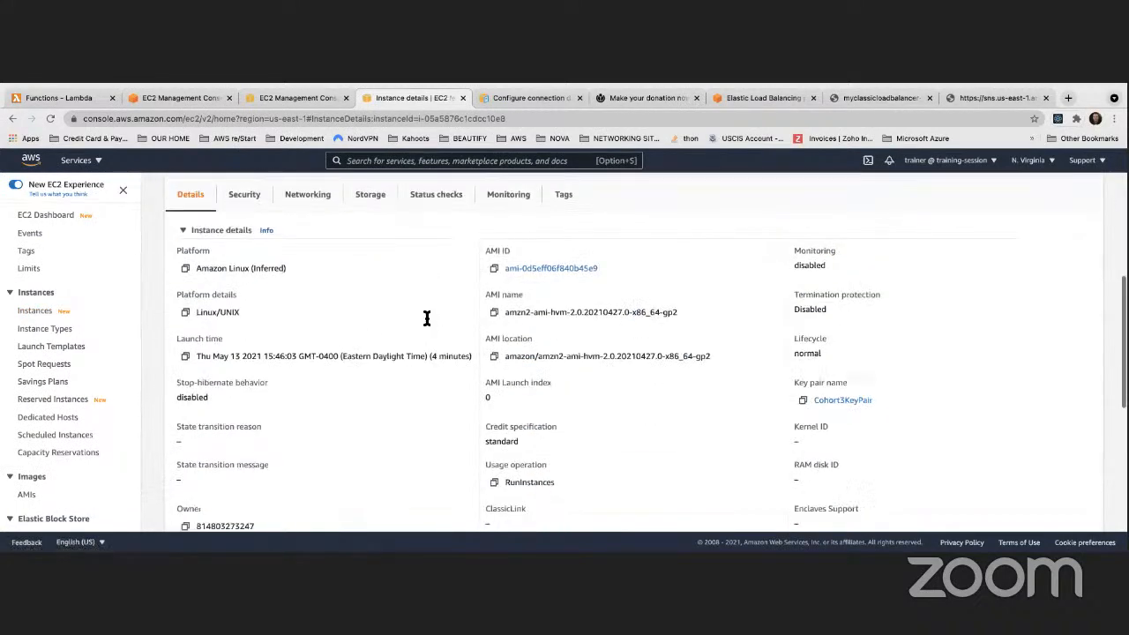
pyautogui.scroll(3, 425, 311)
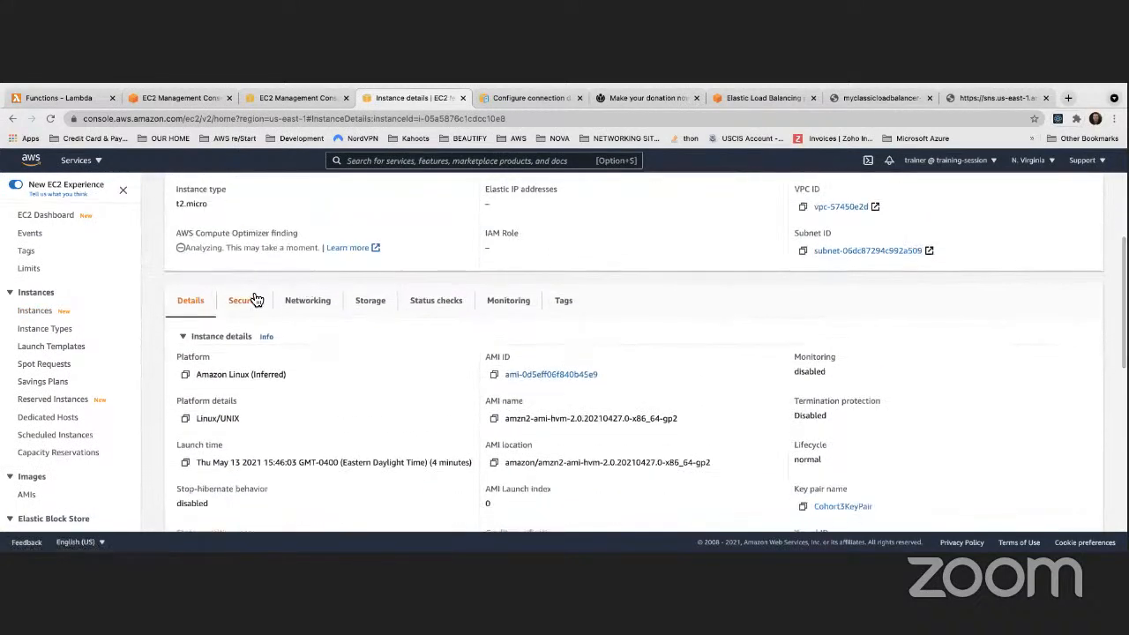
pyautogui.click(254, 300)
pyautogui.scroll(-3, 308, 289)
pyautogui.click(291, 260)
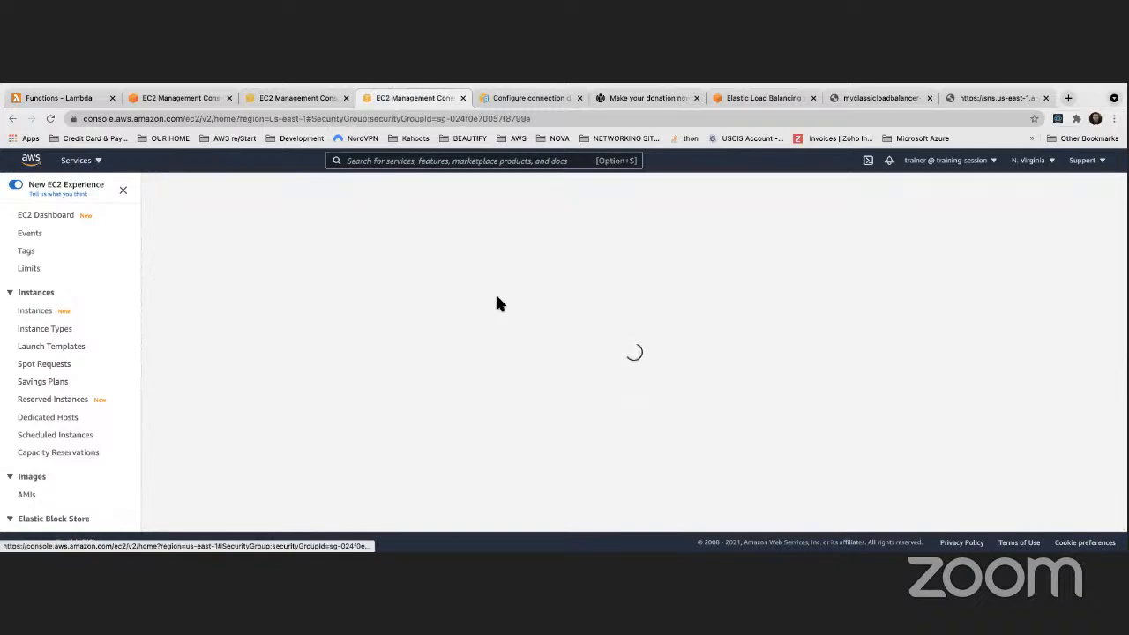
# In the inbound rules, drop the 0.0.0.0/0 source from the HTTP rule and make it Custom TCP
pyautogui.scroll(-2, 424, 322)
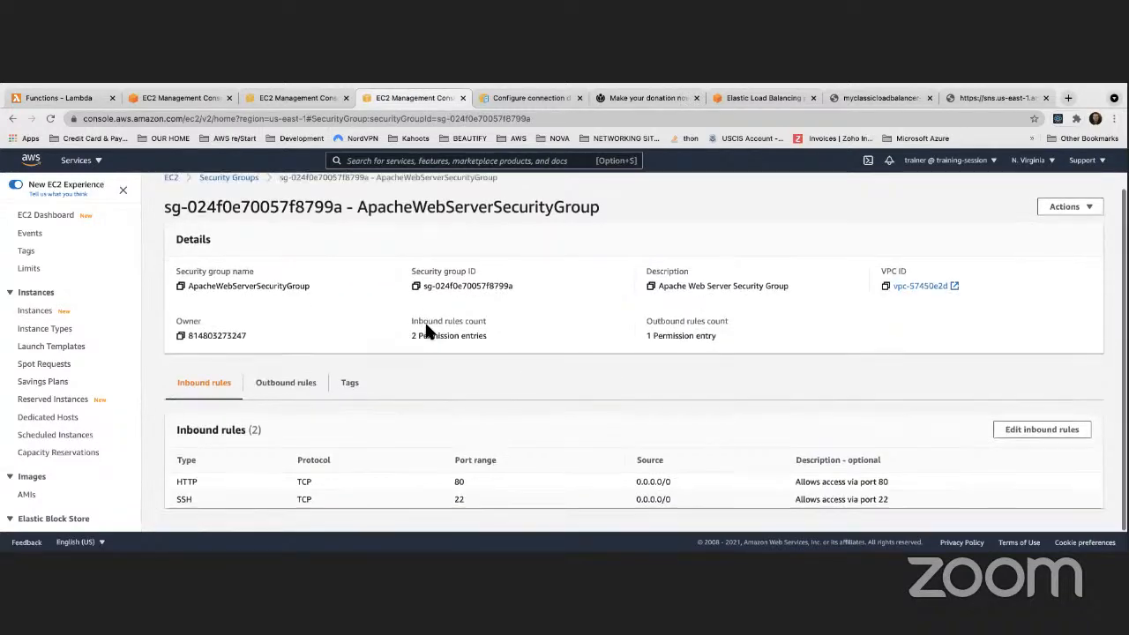
pyautogui.click(1041, 430)
pyautogui.scroll(-2, 478, 368)
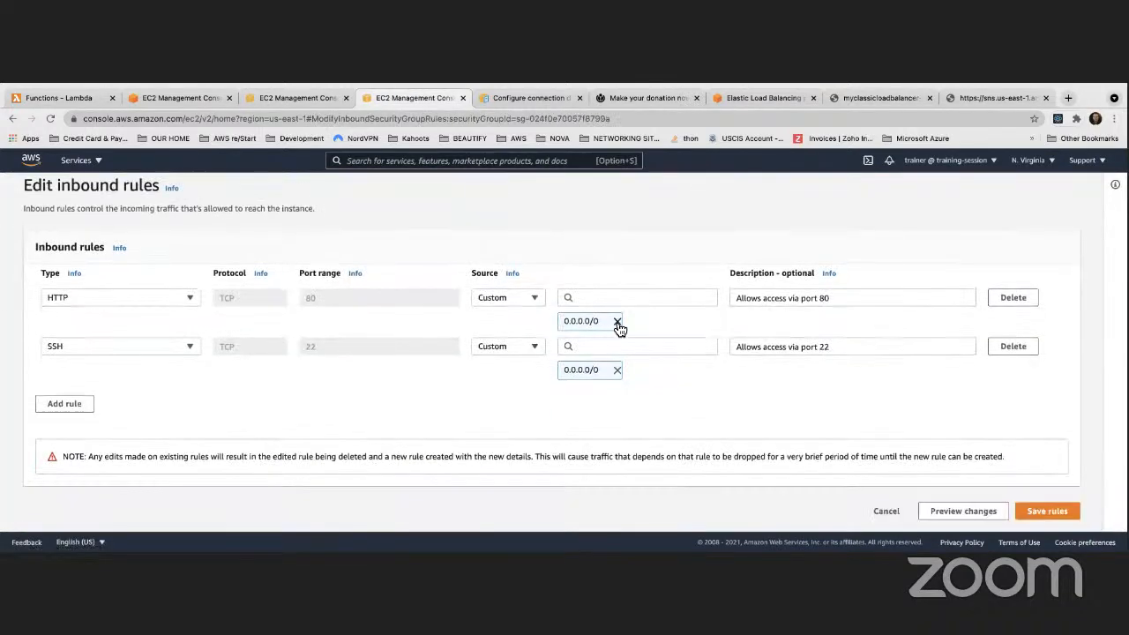
pyautogui.click(617, 321)
pyautogui.click(192, 322)
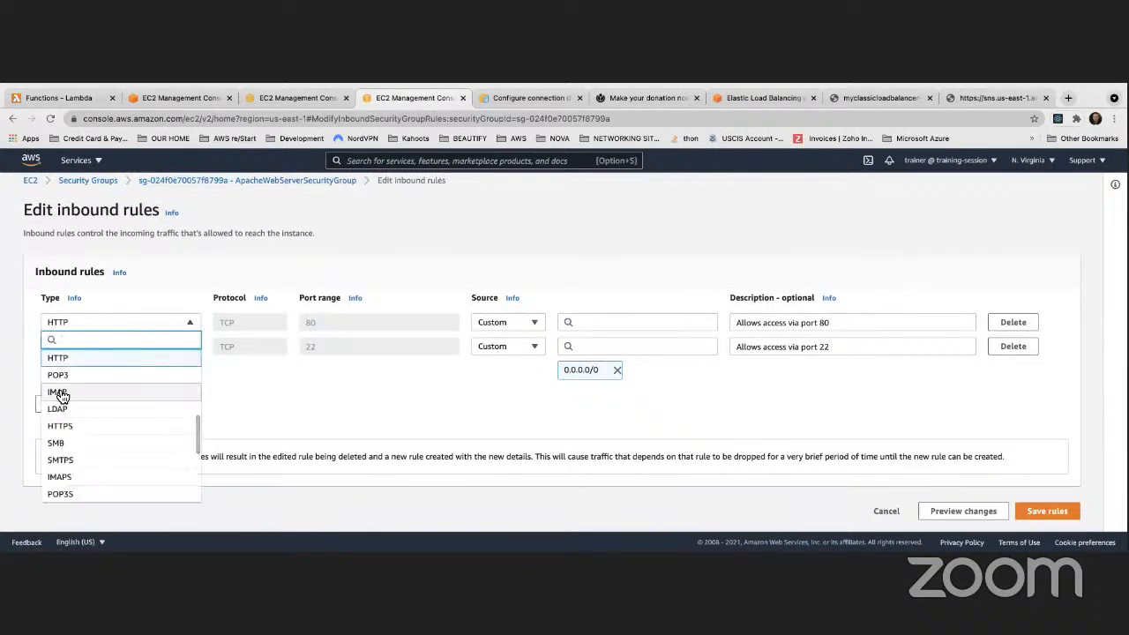
pyautogui.scroll(-4, 62, 396)
pyautogui.scroll(1, 68, 393)
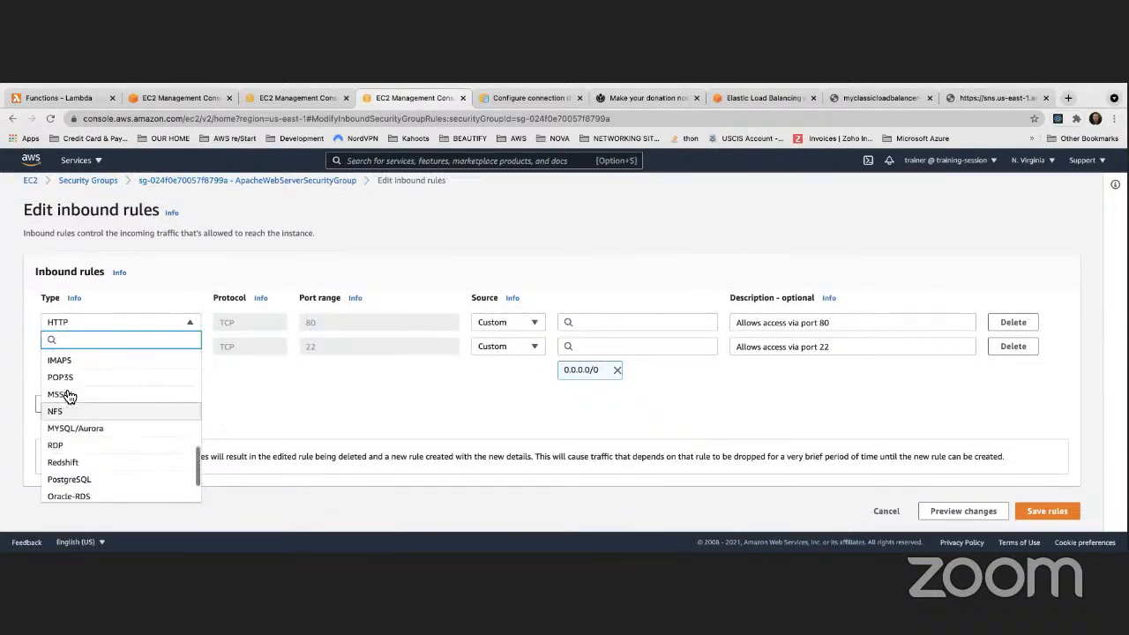
pyautogui.scroll(5, 68, 394)
pyautogui.click(70, 354)
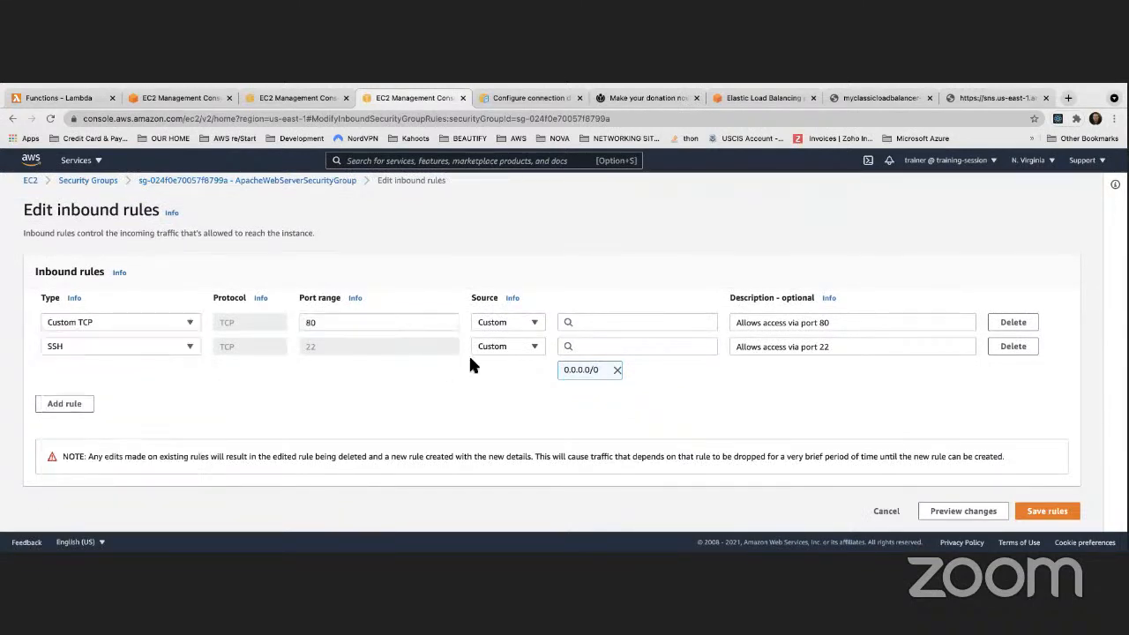
# Set ELBSecurityGroup as the port 80 rule's source and save the inbound rules
pyautogui.click(593, 323)
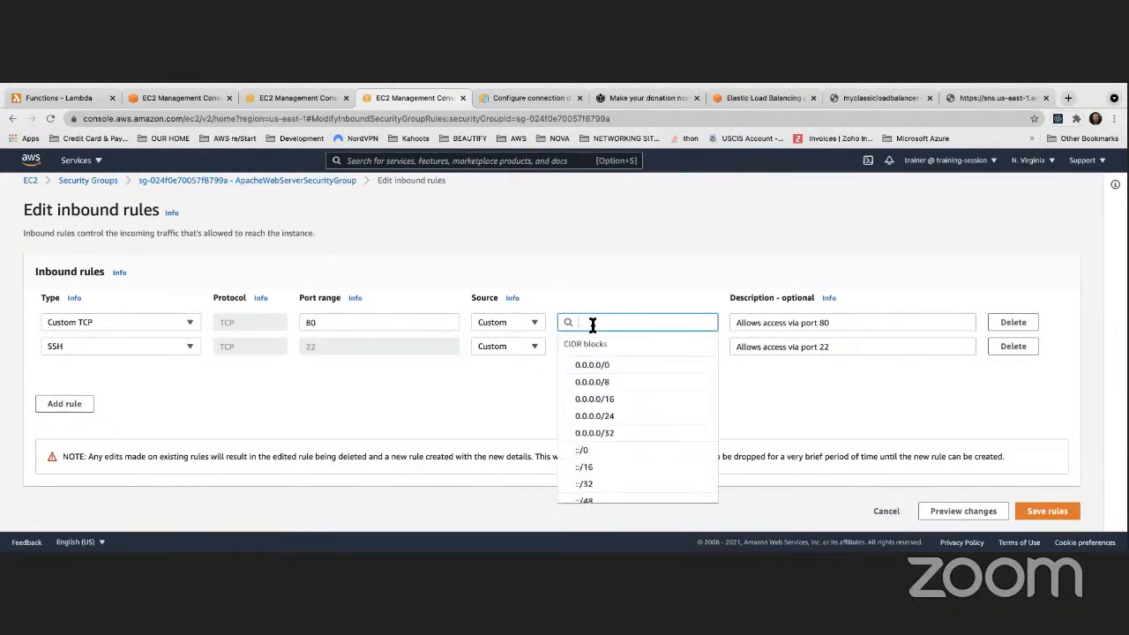
pyautogui.write('sg')
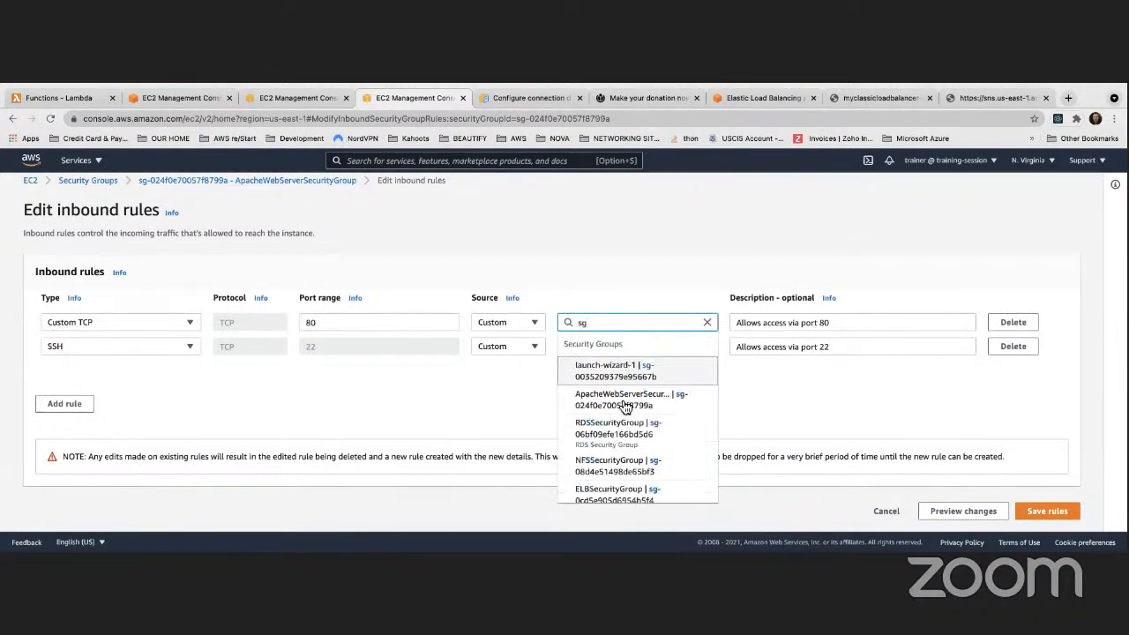
pyautogui.scroll(-1, 614, 450)
pyautogui.click(613, 469)
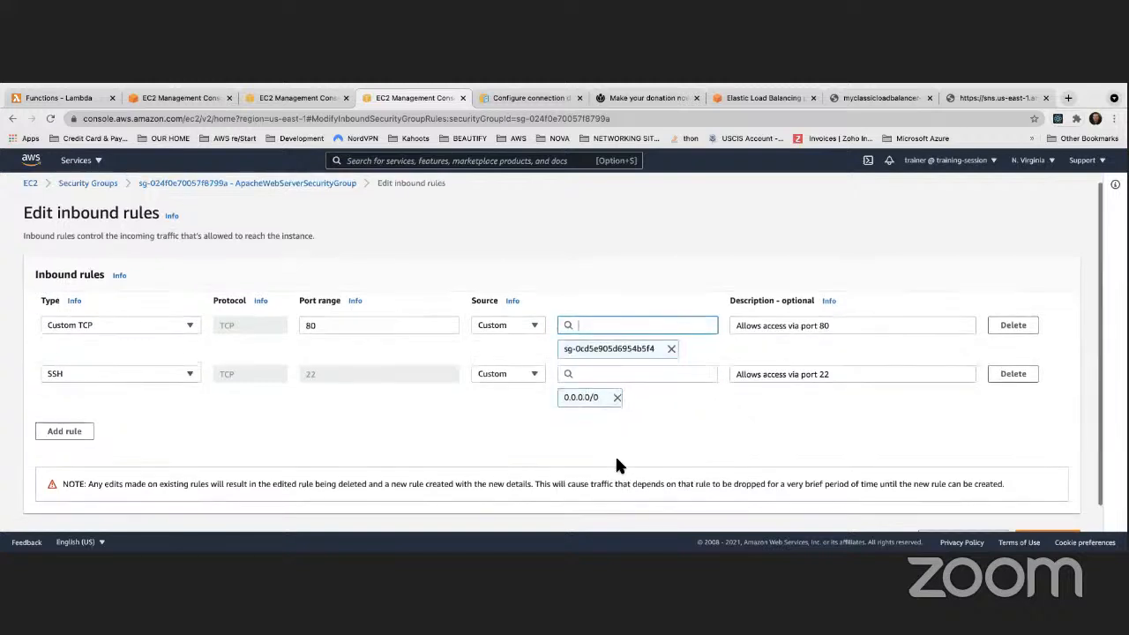
pyautogui.scroll(-1, 710, 418)
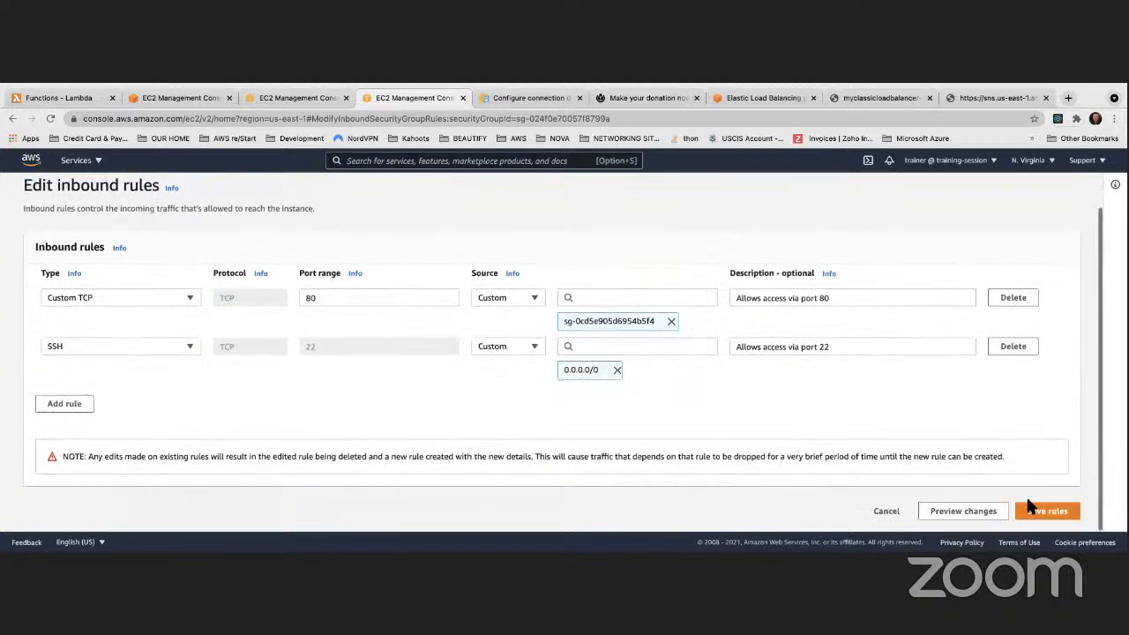
pyautogui.click(1040, 511)
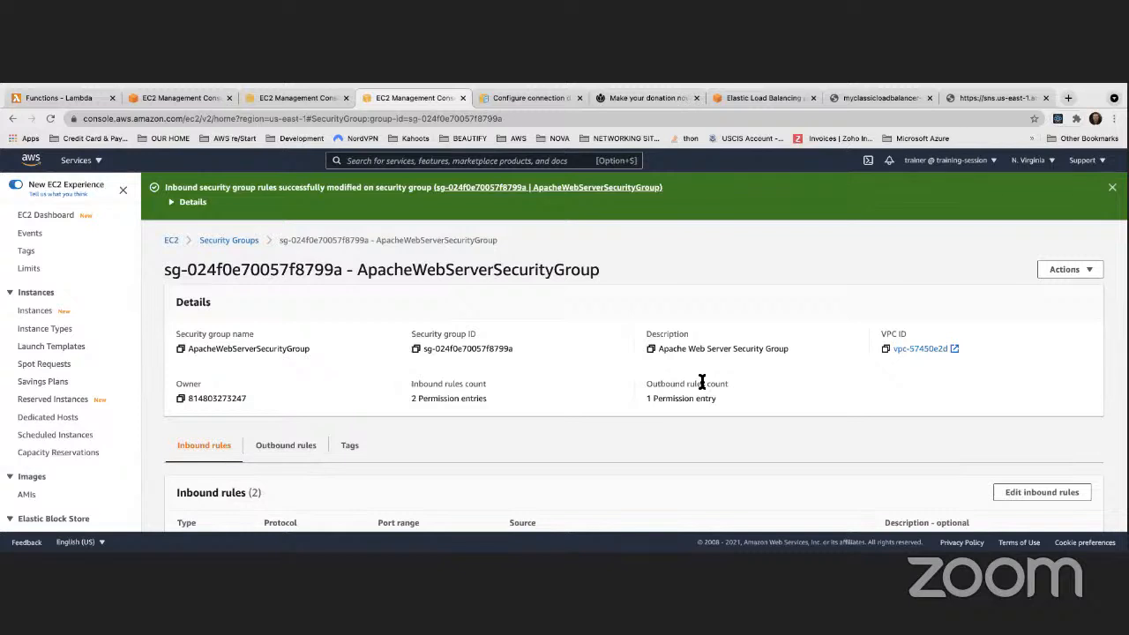
# Switch to MyClassicLoadBalancer's Instances tab, showing four InService ASG Apache Web Server instances
pyautogui.scroll(-1, 702, 381)
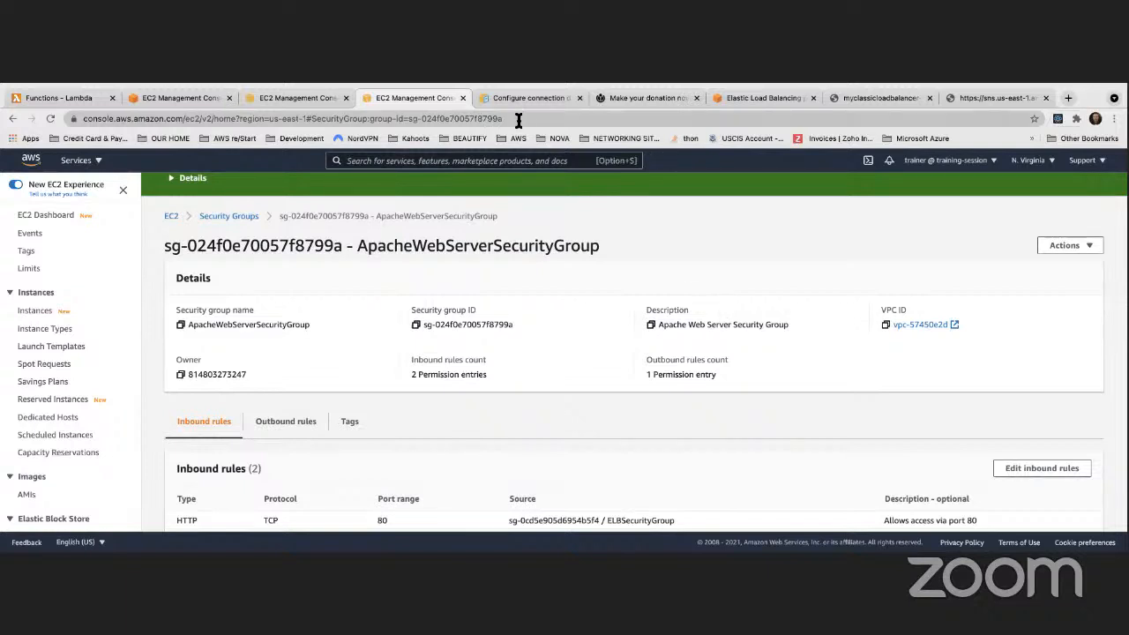
pyautogui.click(288, 93)
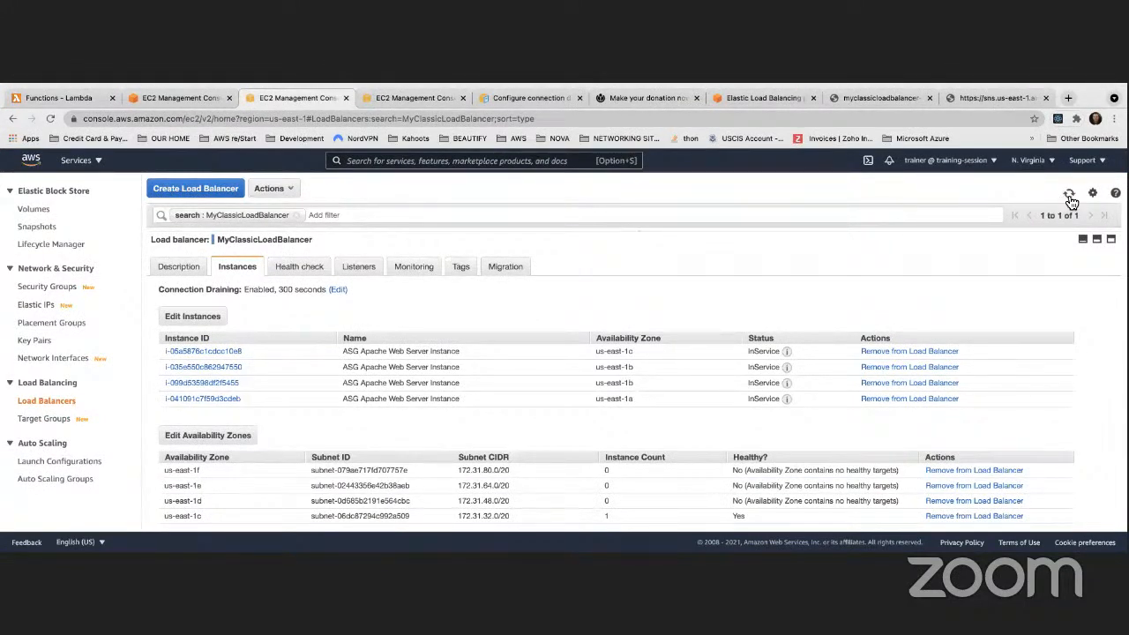
# Refresh MyFirstASG's instance list to confirm all four instances are InService and Healthy
pyautogui.click(178, 92)
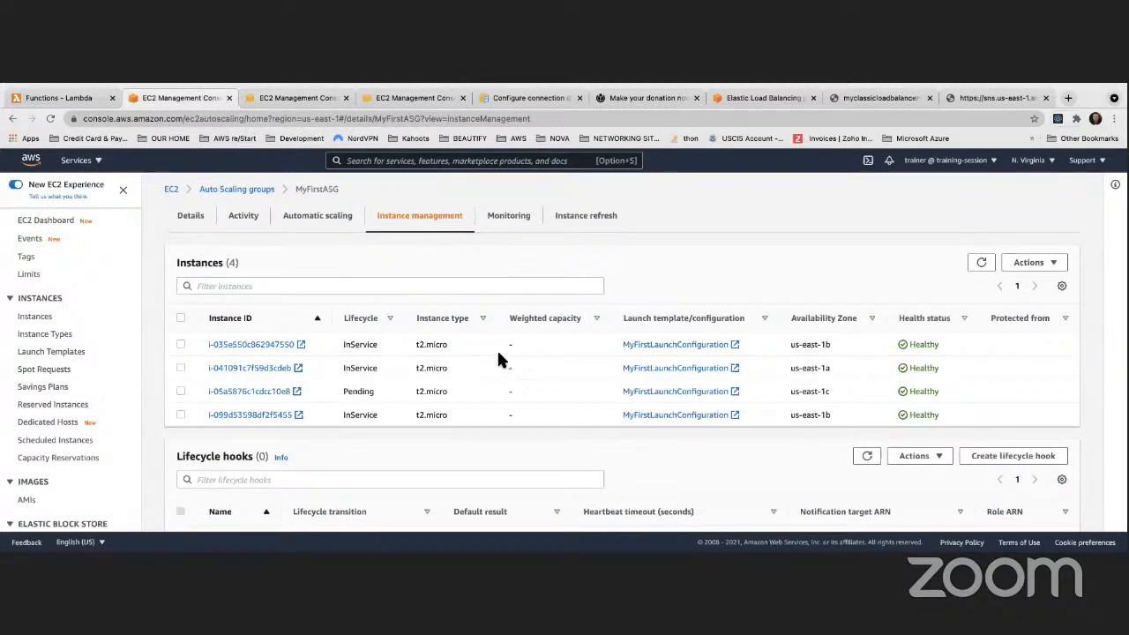
pyautogui.scroll(-1, 496, 359)
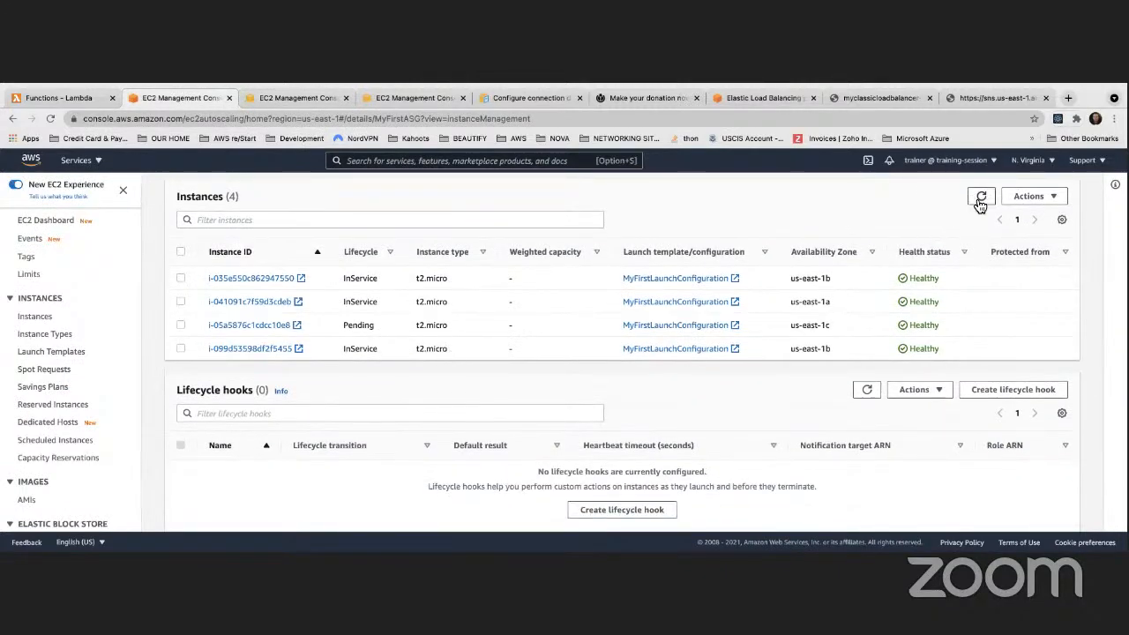
pyautogui.click(980, 199)
pyautogui.scroll(-4, 397, 350)
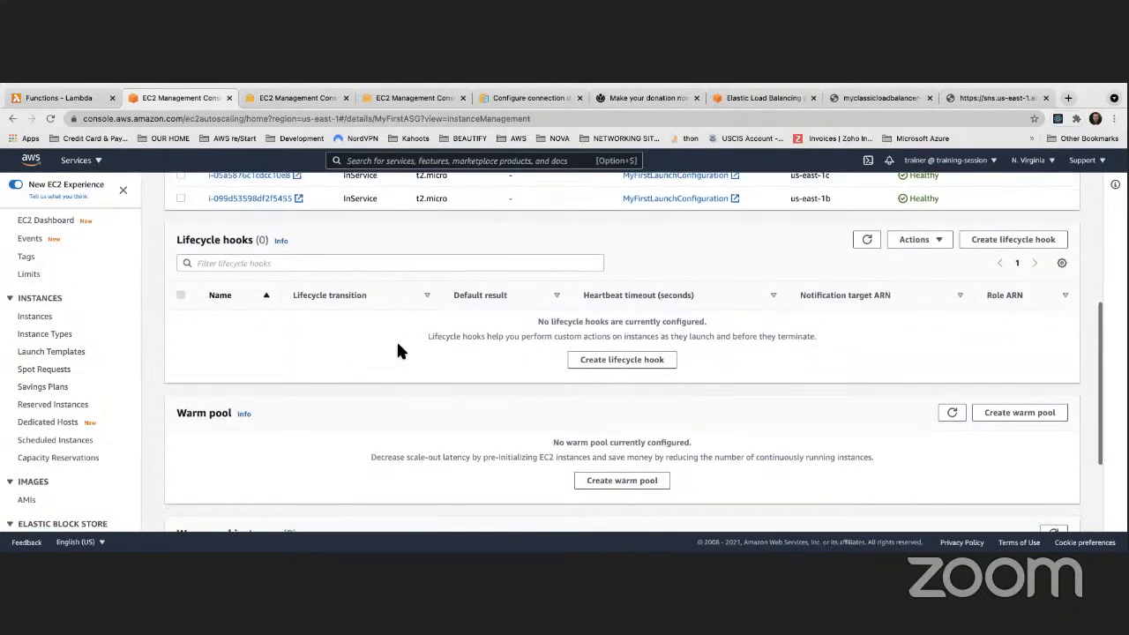
pyautogui.scroll(7, 403, 341)
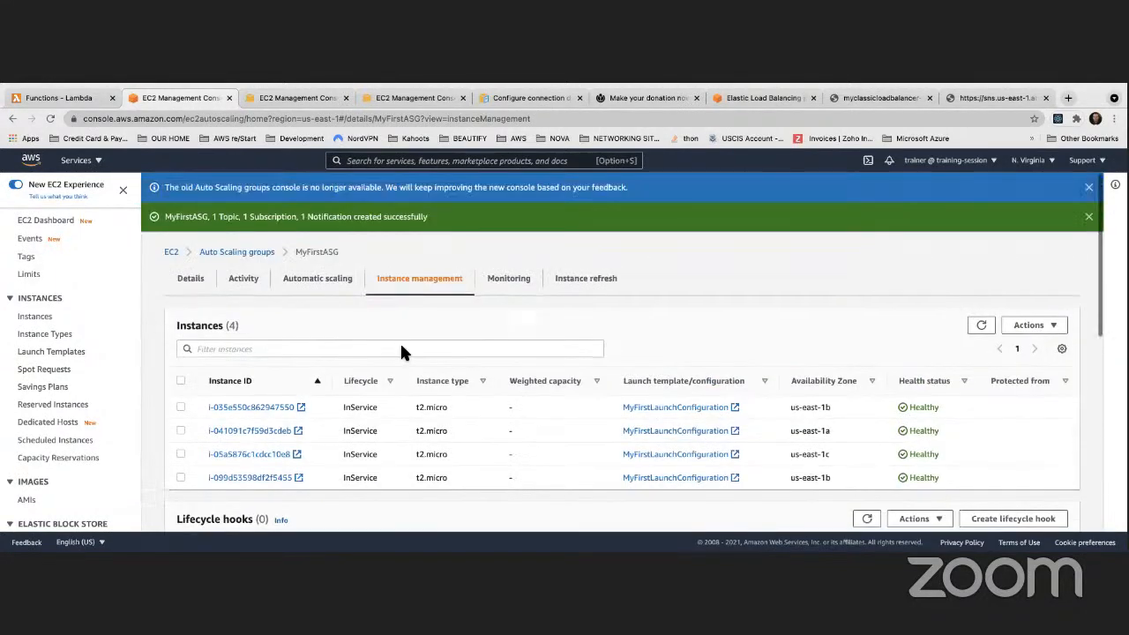
# Move through the security group and load balancer console tabs to reach the load balancer's web page
pyautogui.click(407, 98)
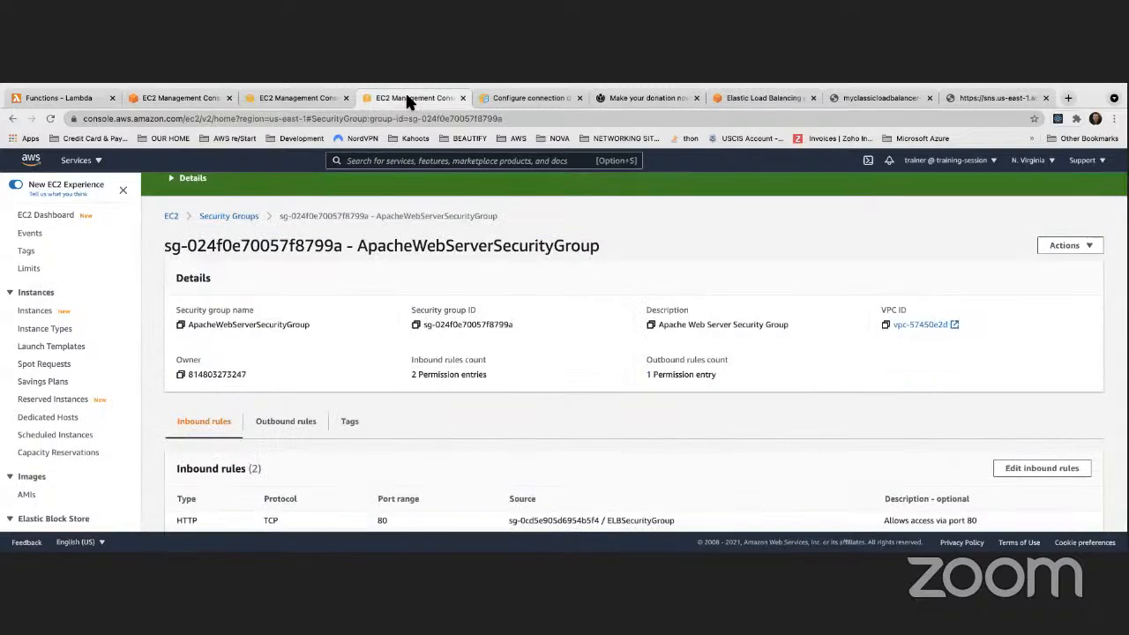
pyautogui.click(291, 98)
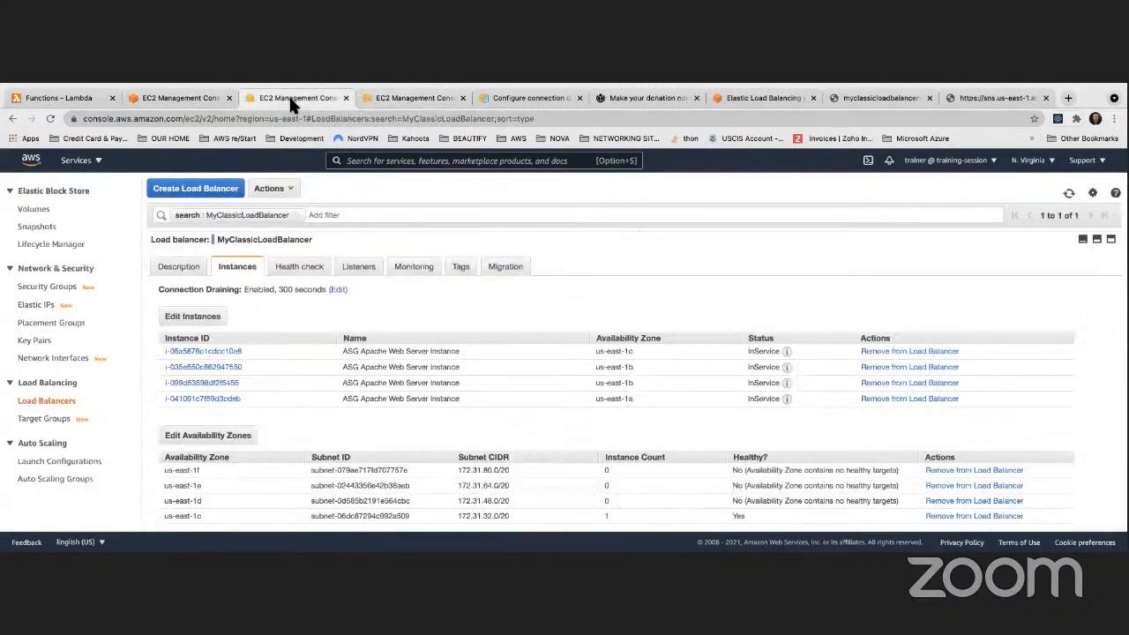
pyautogui.click(412, 96)
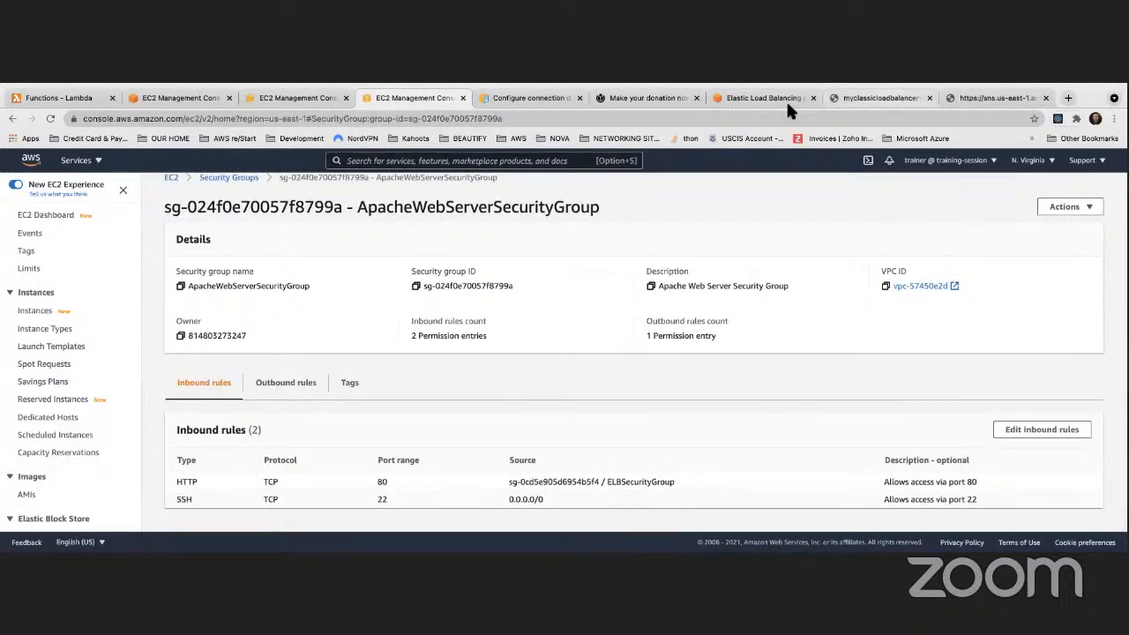
pyautogui.click(882, 98)
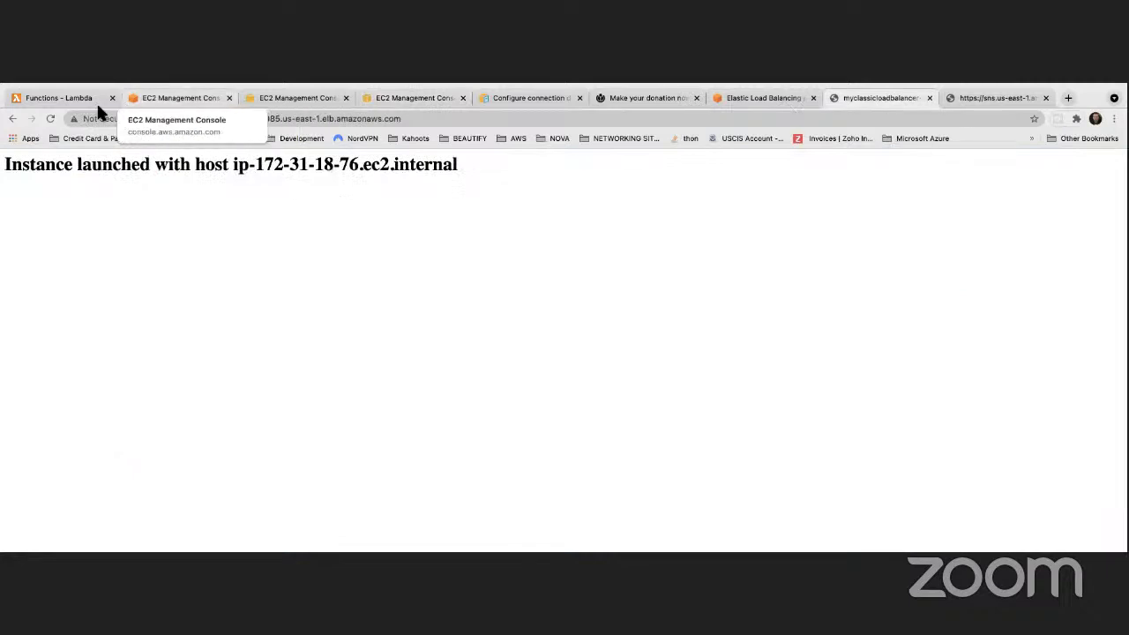
# Reload the load balancer page repeatedly to see different instance hosts answer
pyautogui.click(51, 118)
pyautogui.click(50, 118)
pyautogui.click(50, 118)
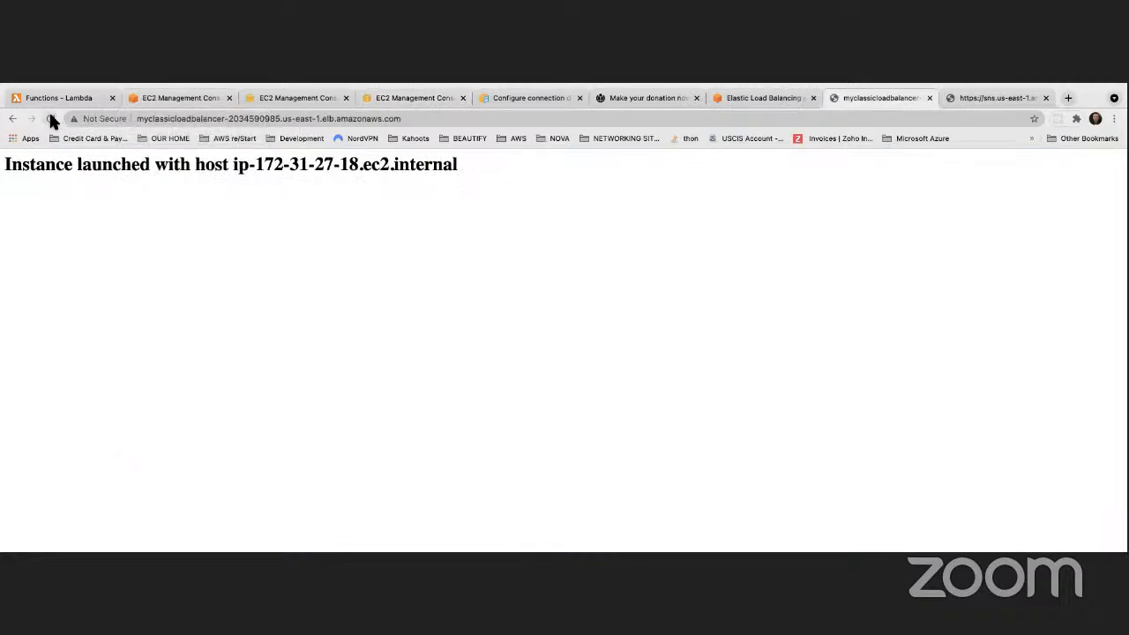
pyautogui.click(50, 119)
pyautogui.click(50, 119)
pyautogui.click(50, 118)
# Copy the first instance's public IP 18.215.187.243 from the console
pyautogui.click(993, 98)
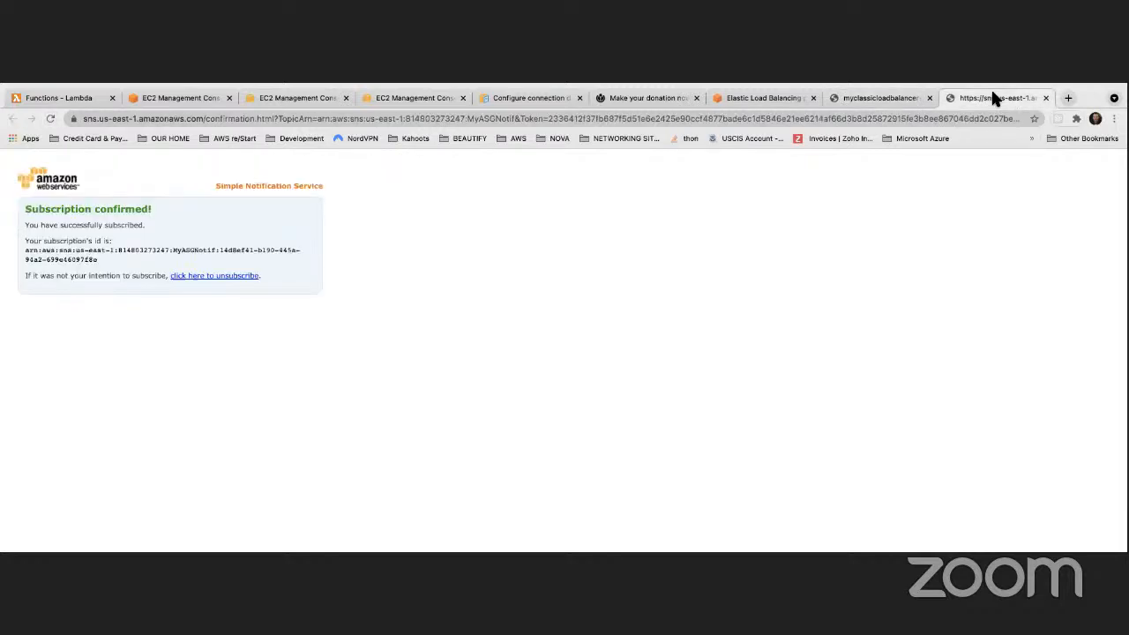
pyautogui.click(562, 99)
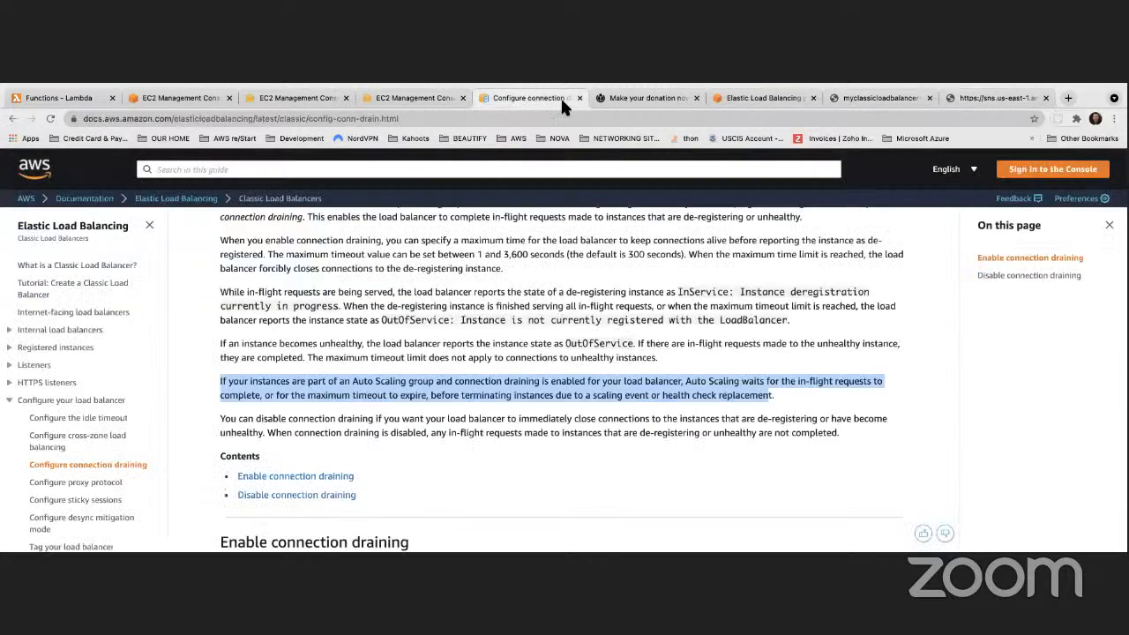
pyautogui.click(389, 95)
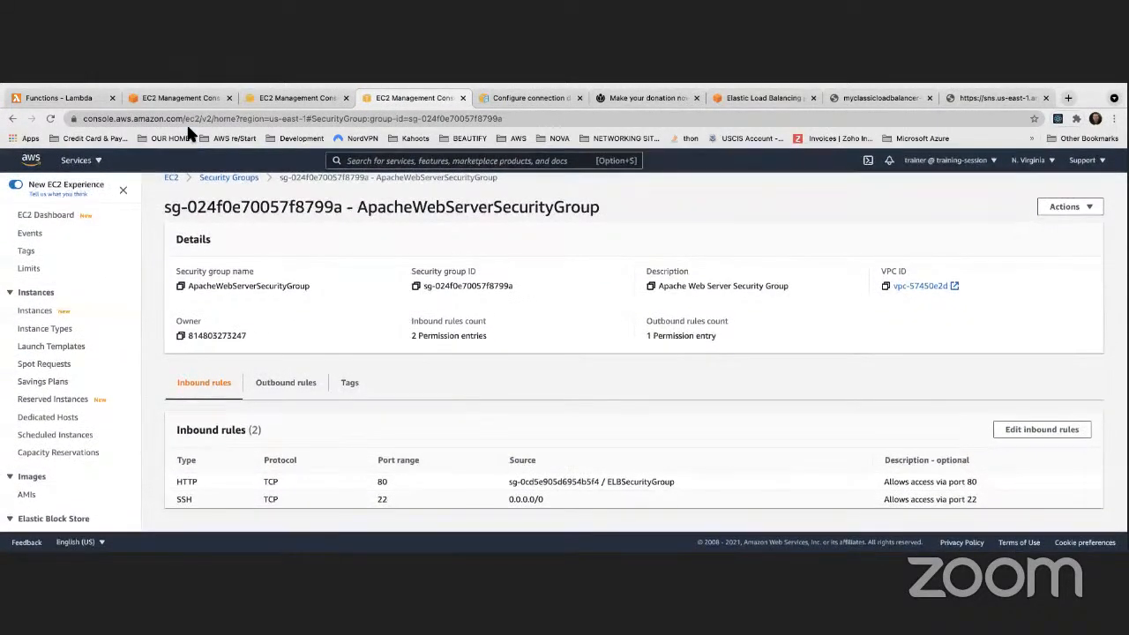
pyautogui.click(172, 98)
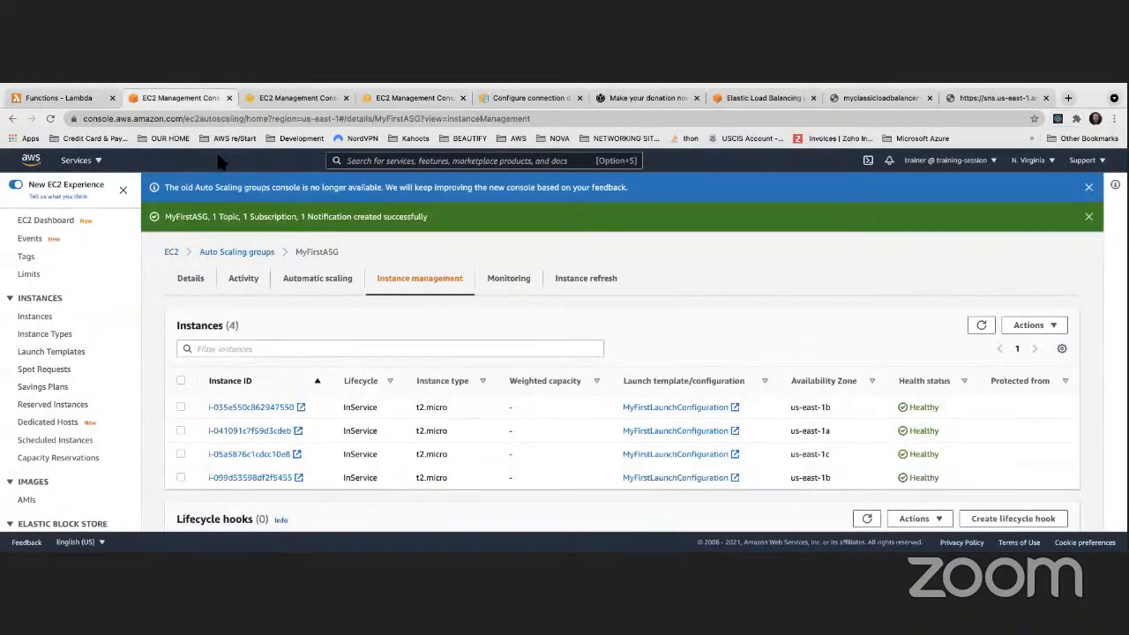
pyautogui.click(303, 100)
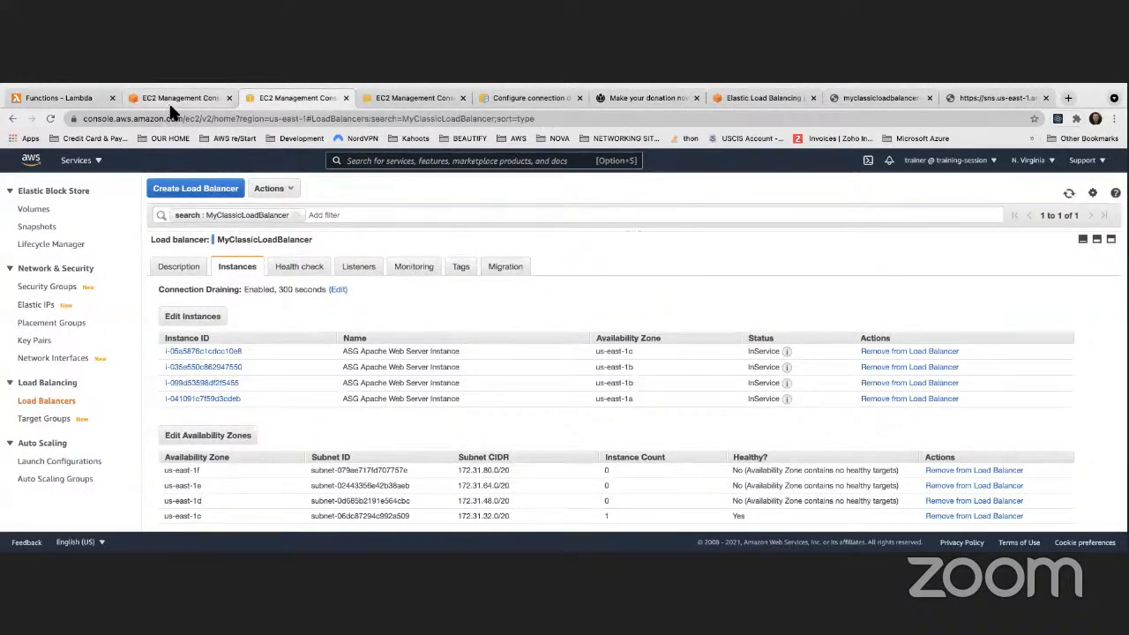
pyautogui.click(408, 98)
pyautogui.scroll(-3, 53, 389)
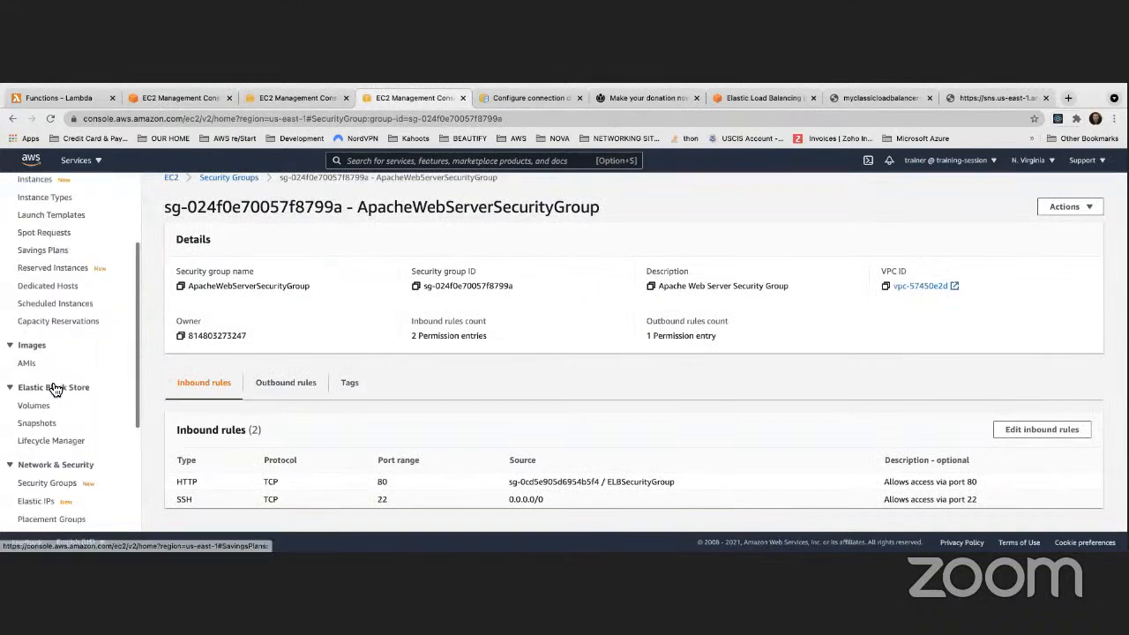
pyautogui.scroll(-3, 54, 389)
pyautogui.scroll(5, 50, 394)
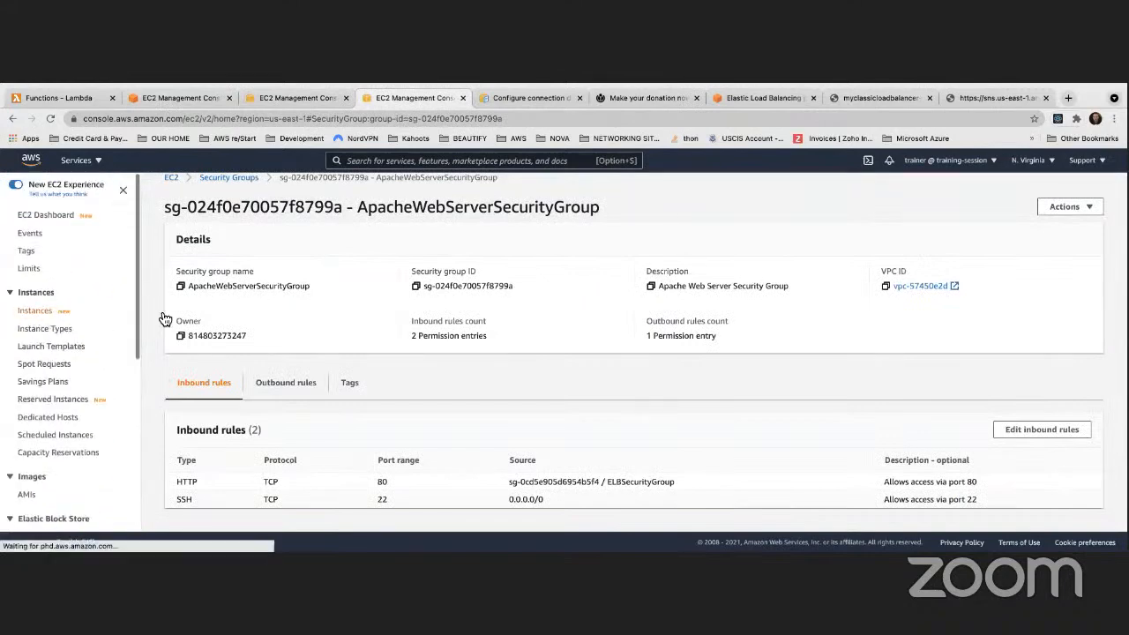
pyautogui.hscroll(5, 946, 276)
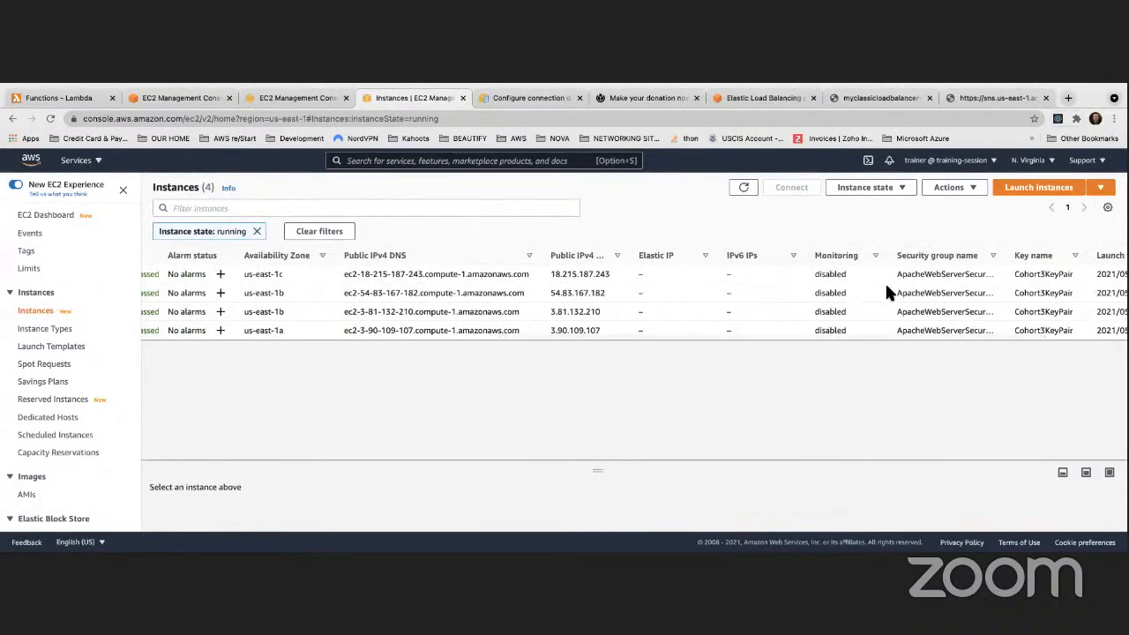
pyautogui.moveTo(608, 272); pyautogui.dragTo(552, 274)
pyautogui.press('super+c')
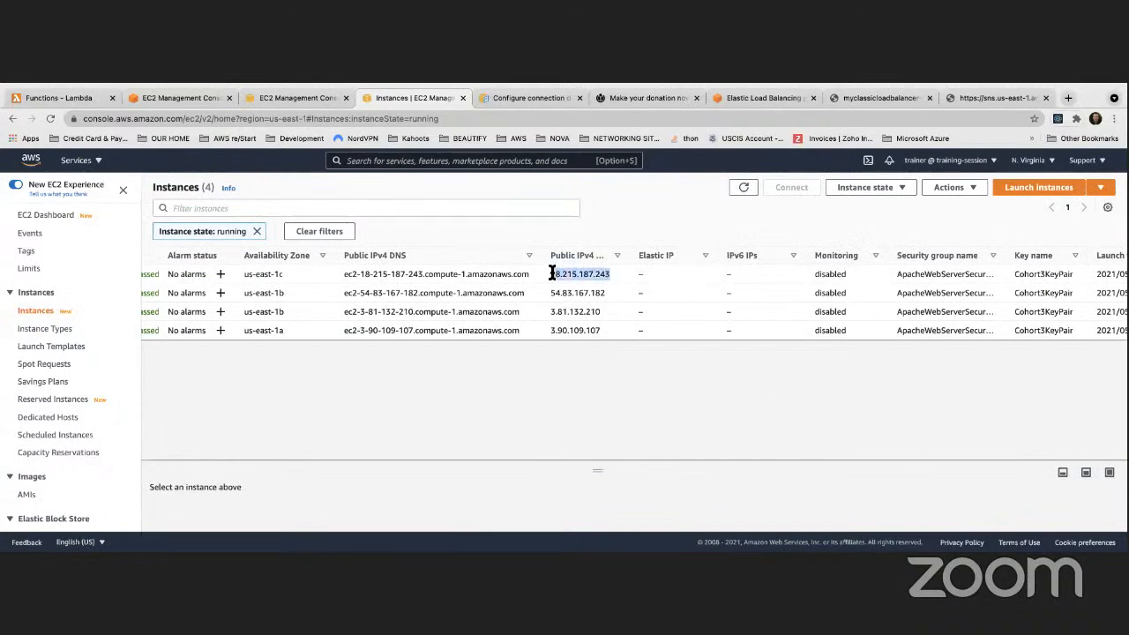
# Load 18.215.187.243 directly in the browser's address bar
pyautogui.click(984, 98)
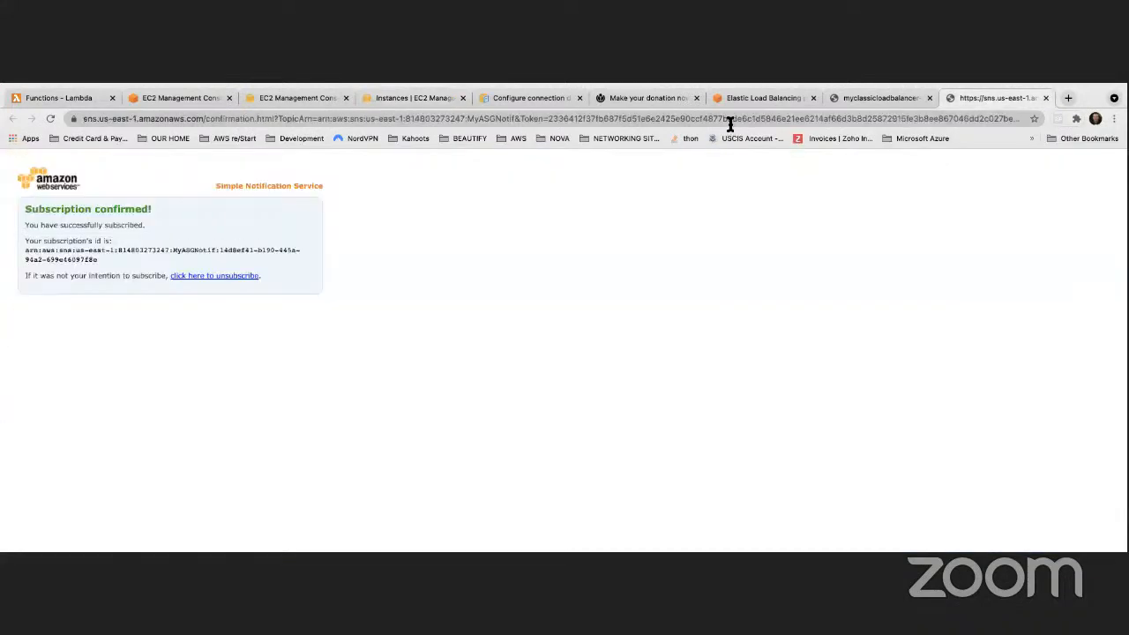
pyautogui.click(729, 118)
pyautogui.press('super+v')
pyautogui.press('Return')
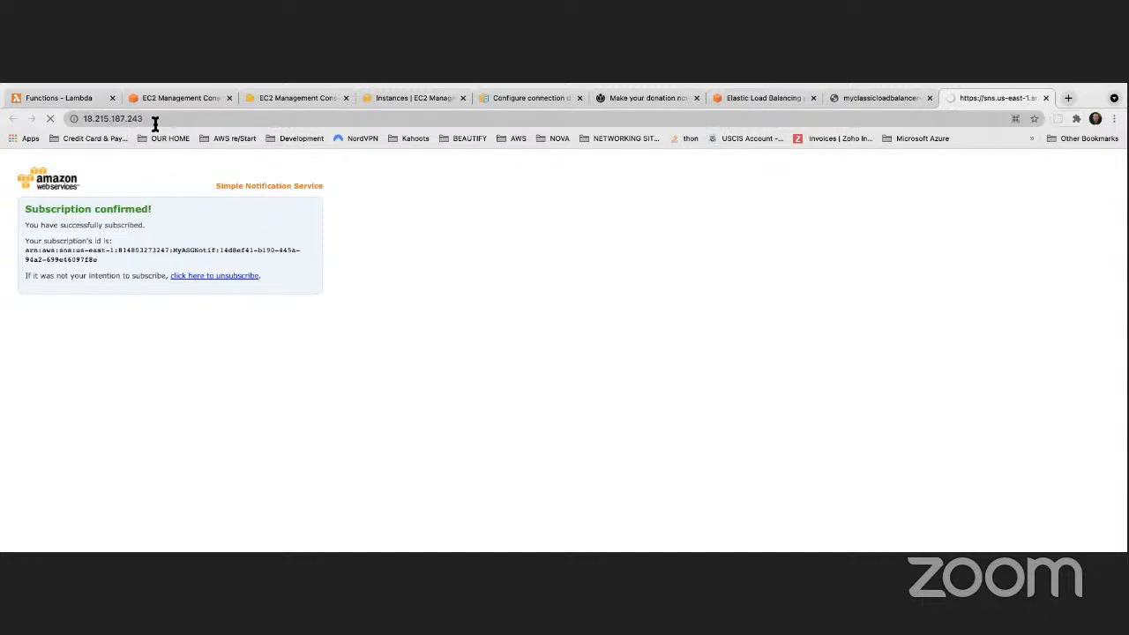
pyautogui.click(77, 119)
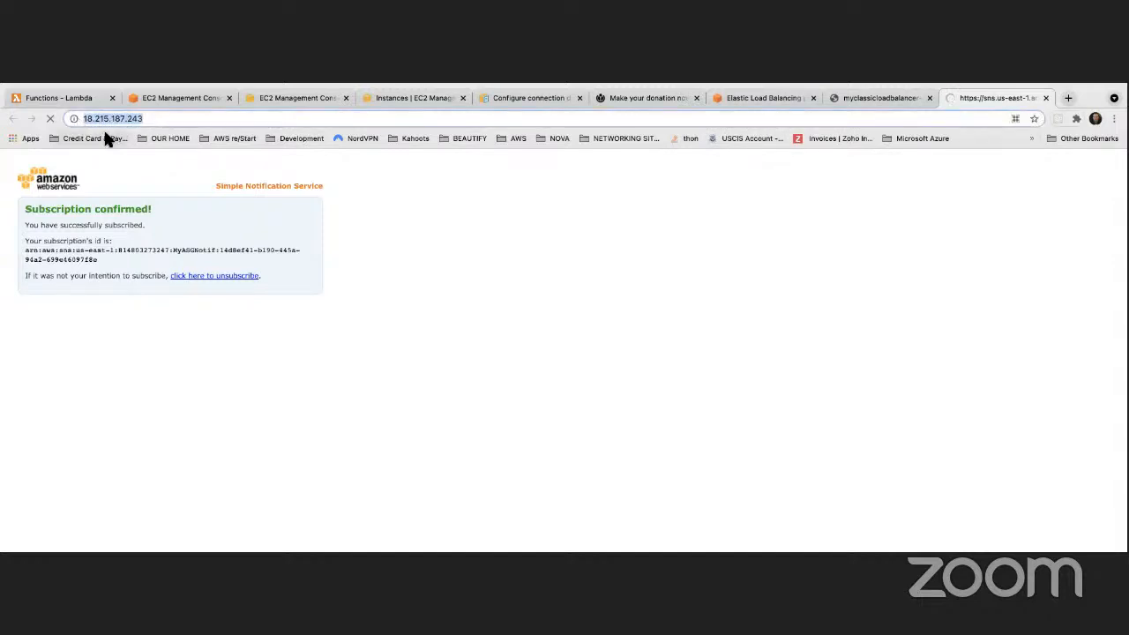
# Reload the load balancer page a few more times, reaching host ip-172-31-18-76
pyautogui.click(847, 96)
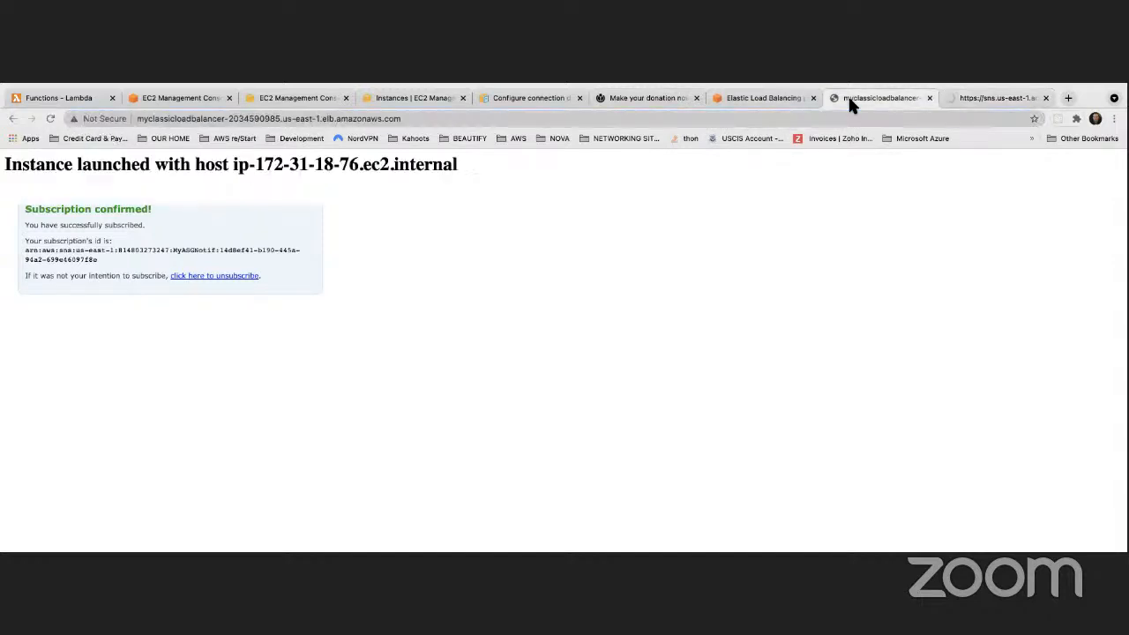
pyautogui.click(49, 119)
pyautogui.click(49, 118)
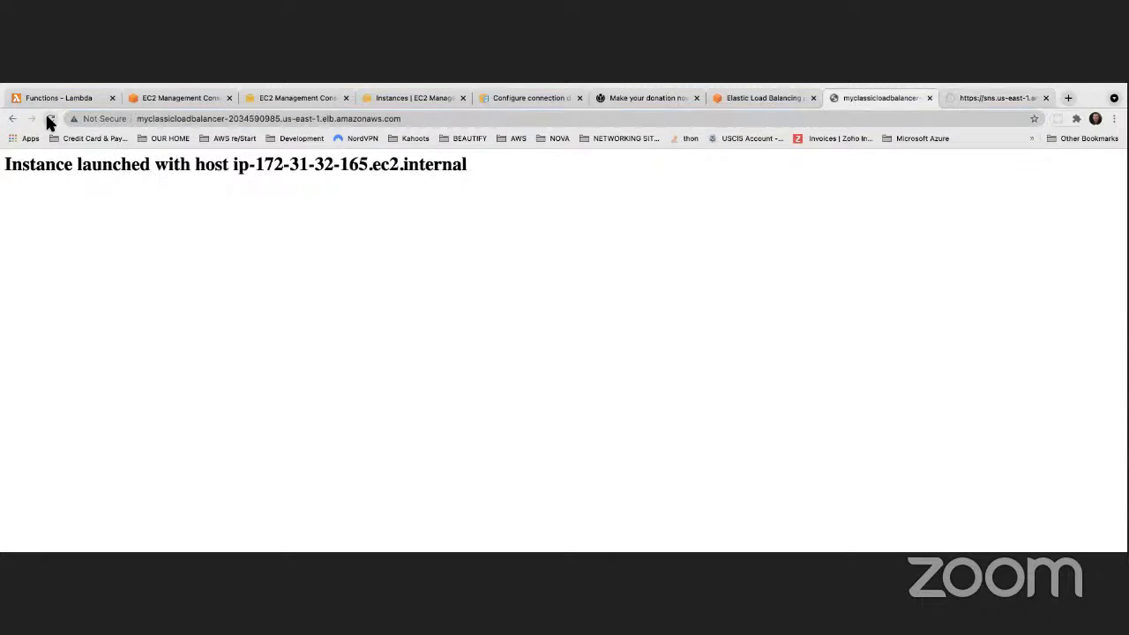
pyautogui.click(49, 118)
pyautogui.click(49, 118)
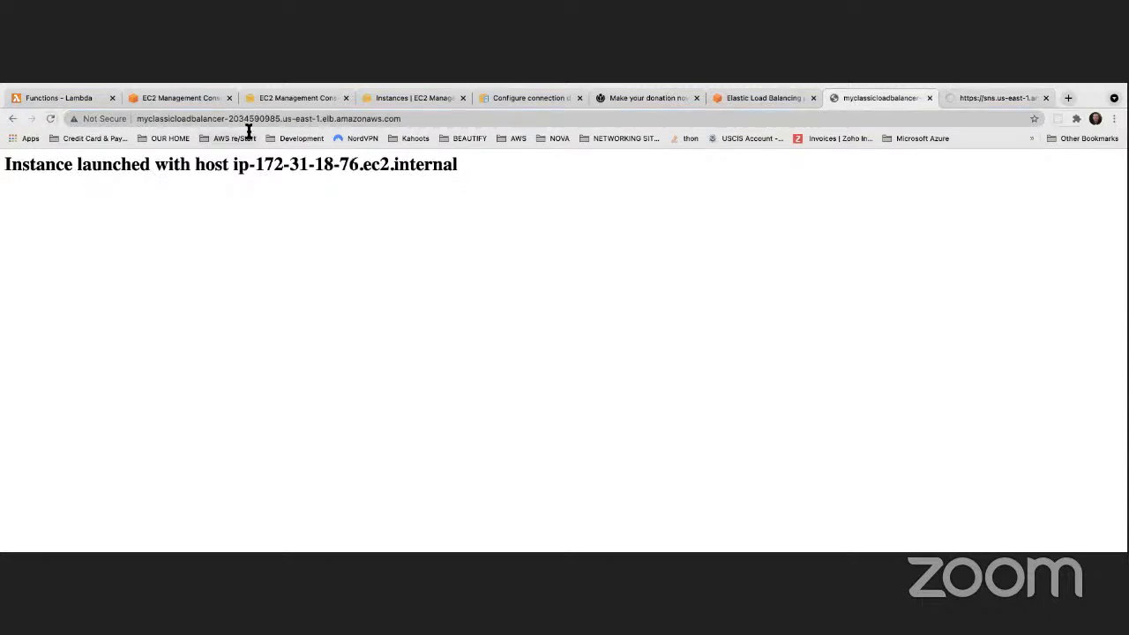
pyautogui.click(290, 98)
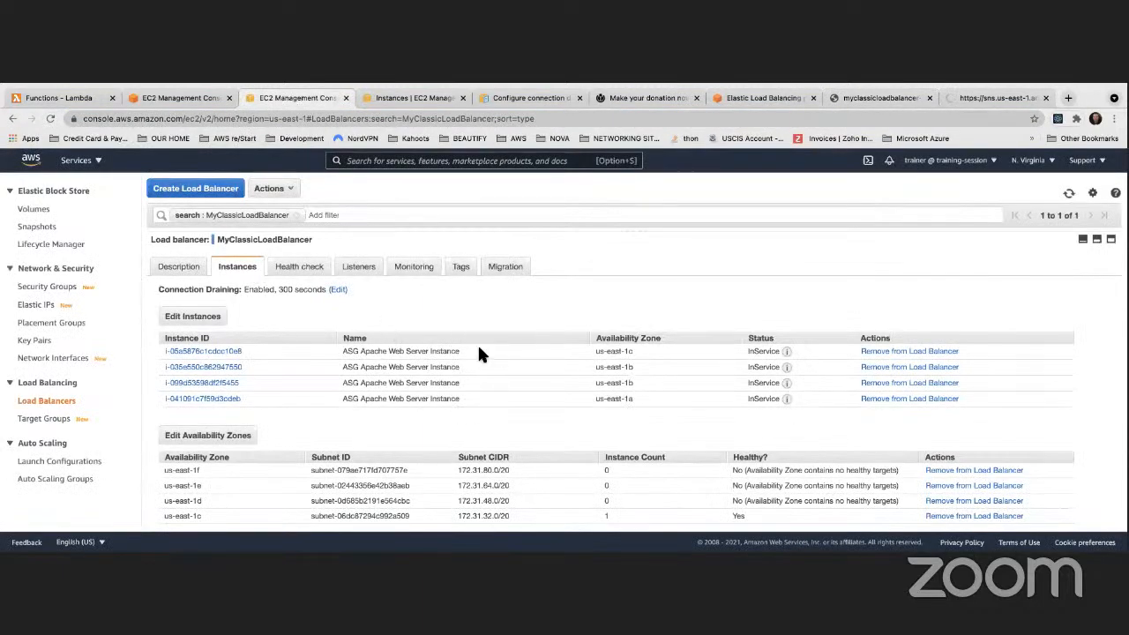
# Open MyClassicLoadBalancer's health check editor and close it without changes
pyautogui.click(188, 274)
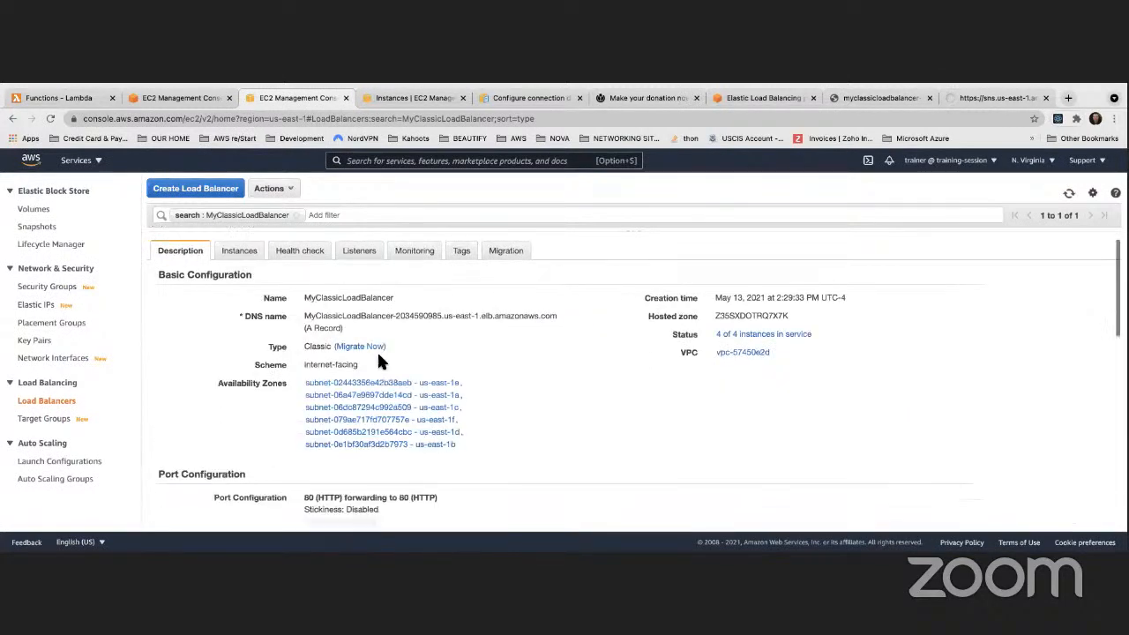
pyautogui.scroll(-5, 947, 244)
pyautogui.scroll(3, 825, 298)
pyautogui.scroll(2, 826, 298)
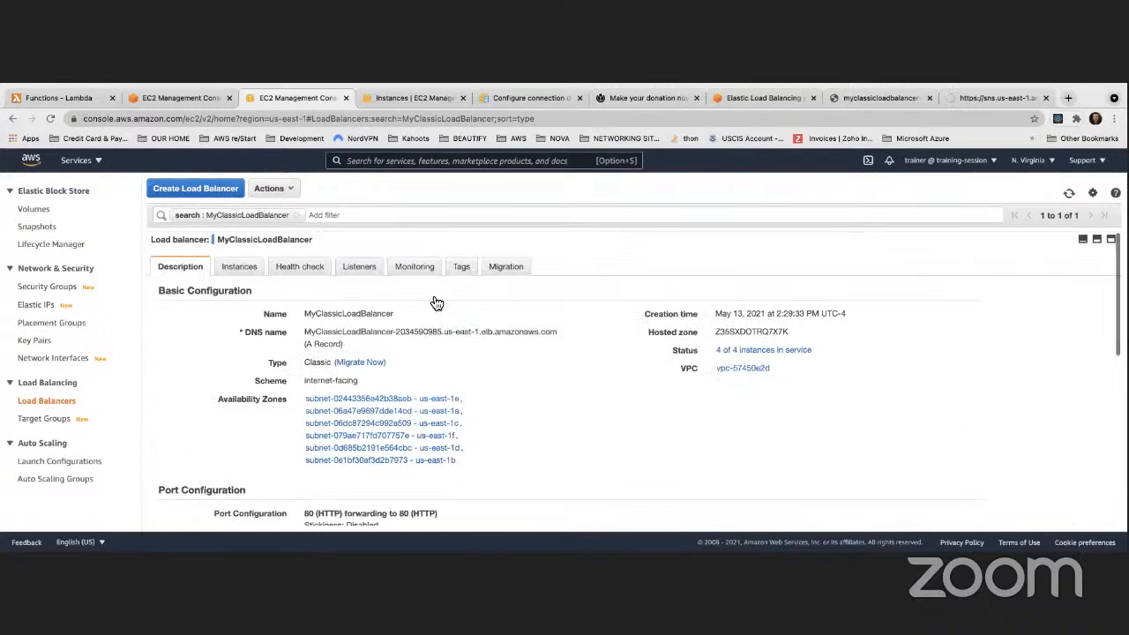
pyautogui.click(284, 189)
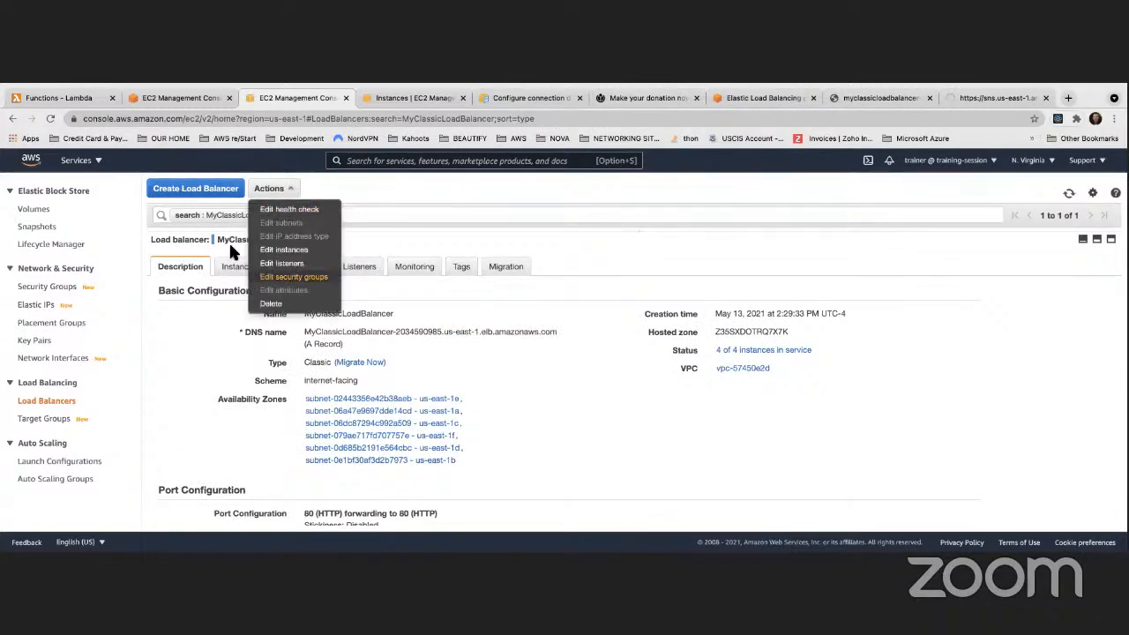
pyautogui.click(288, 212)
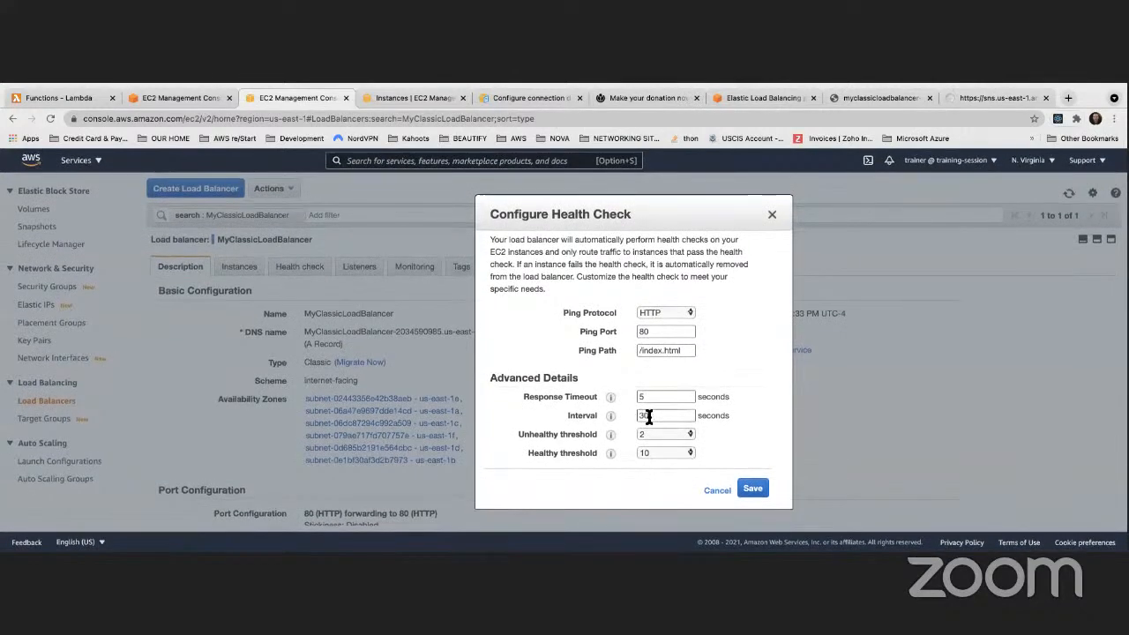
pyautogui.click(772, 215)
# Look through MyClassicLoadBalancer's Instances, Health check and Listeners tabs
pyautogui.scroll(-2, 347, 377)
pyautogui.scroll(-8, 347, 379)
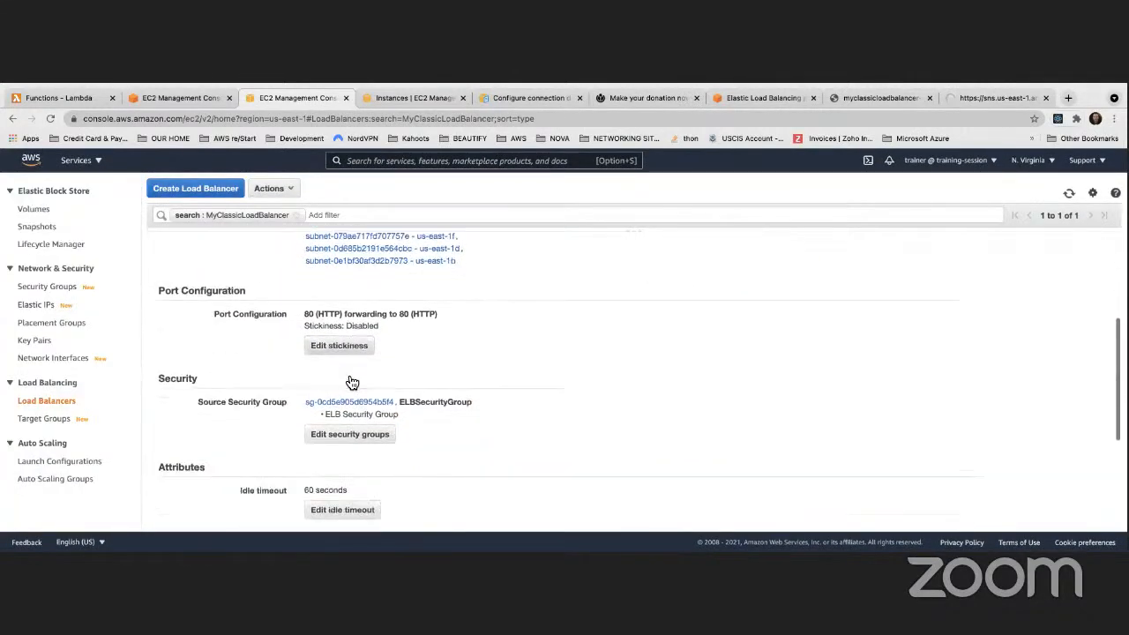
pyautogui.scroll(5, 354, 378)
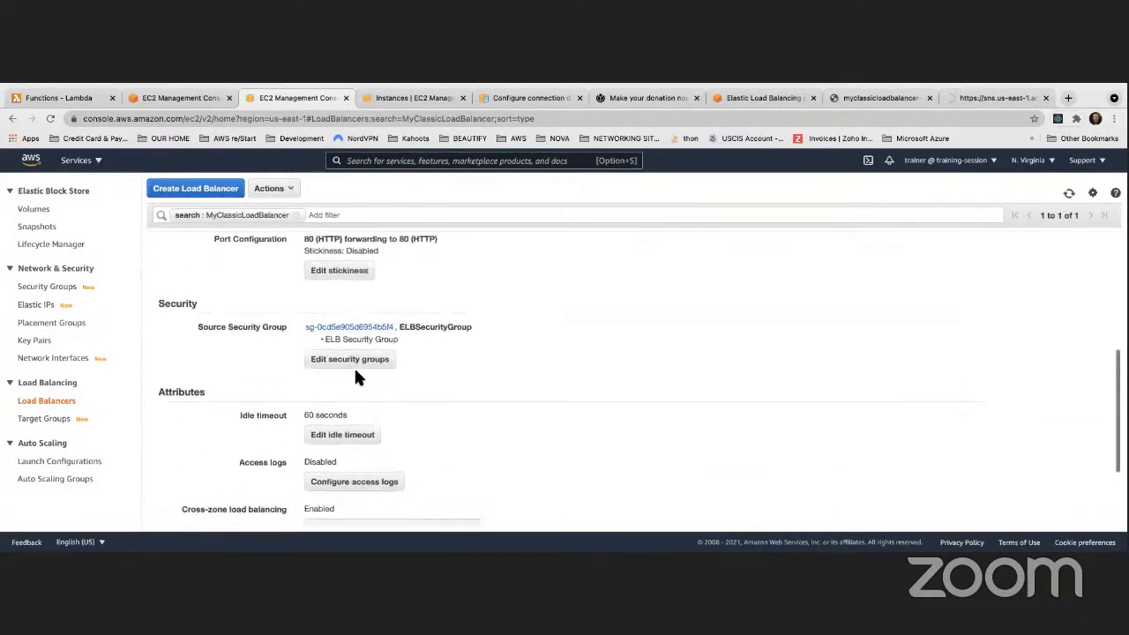
pyautogui.scroll(2, 356, 370)
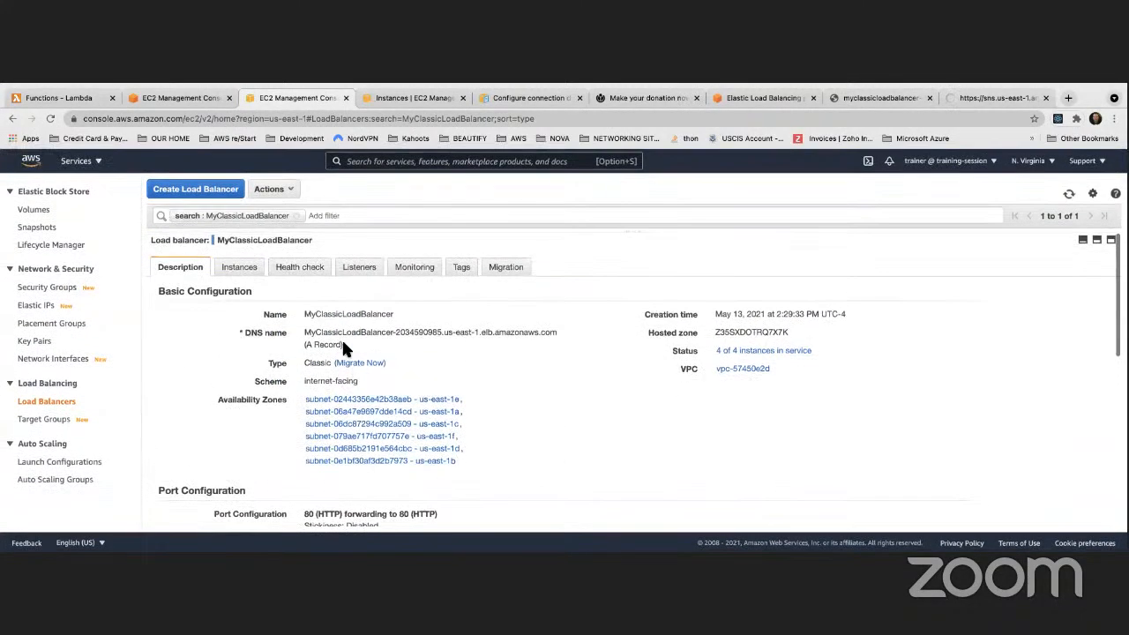
pyautogui.click(238, 266)
pyautogui.click(298, 269)
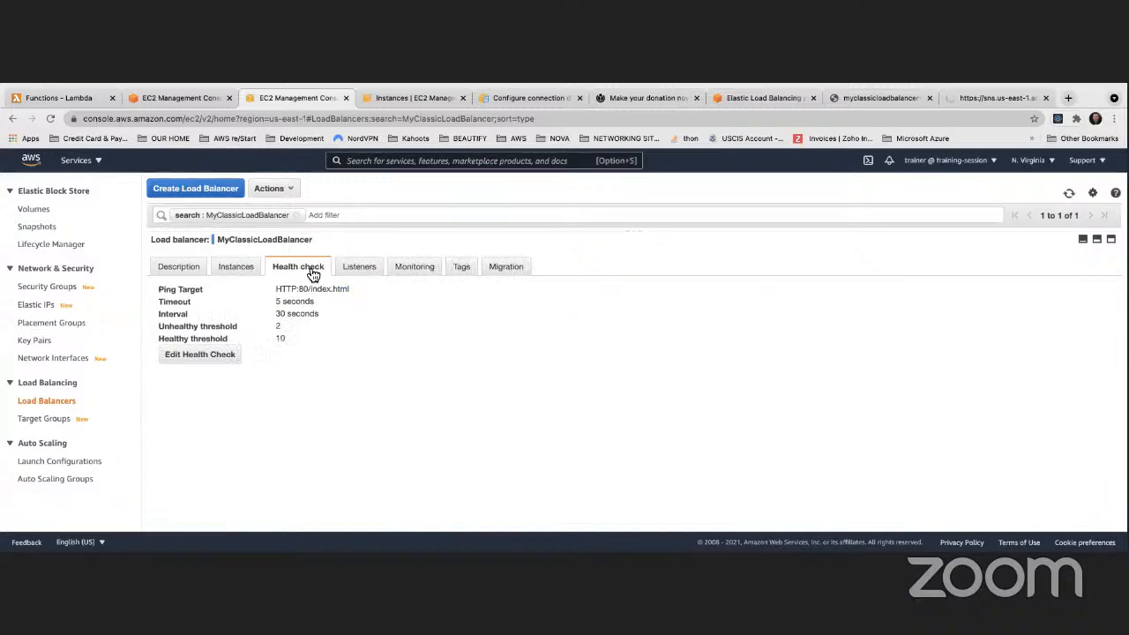
pyautogui.click(361, 274)
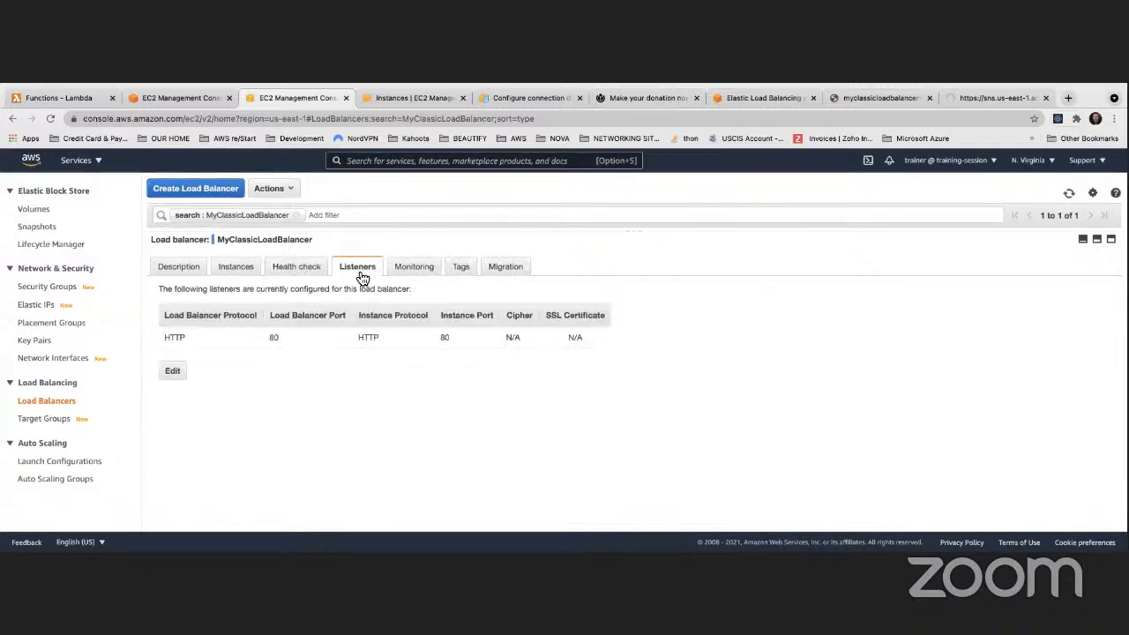
pyautogui.click(298, 272)
pyautogui.click(245, 265)
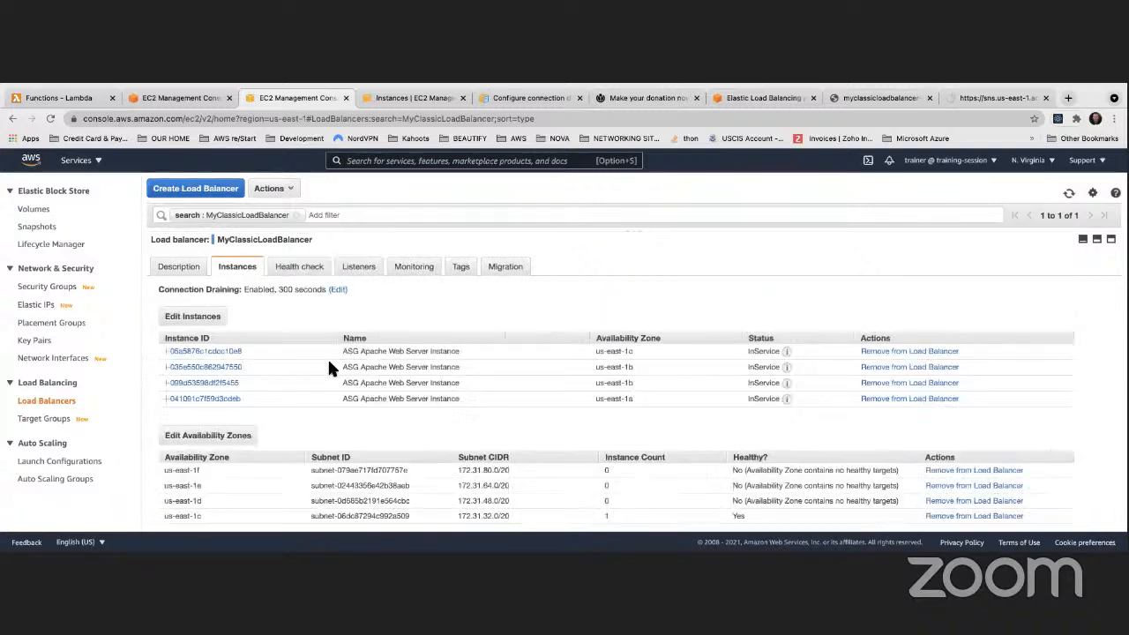
pyautogui.scroll(-1, 332, 369)
pyautogui.scroll(1, 329, 368)
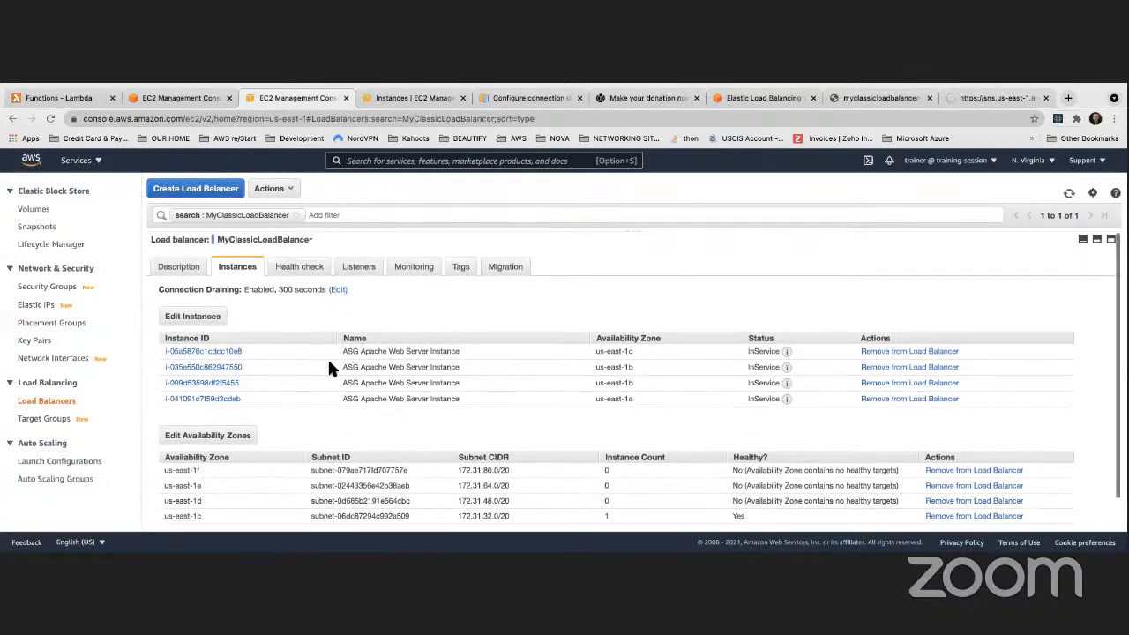
# Change the connection draining timeout from 300 to 30 seconds and save
pyautogui.click(340, 290)
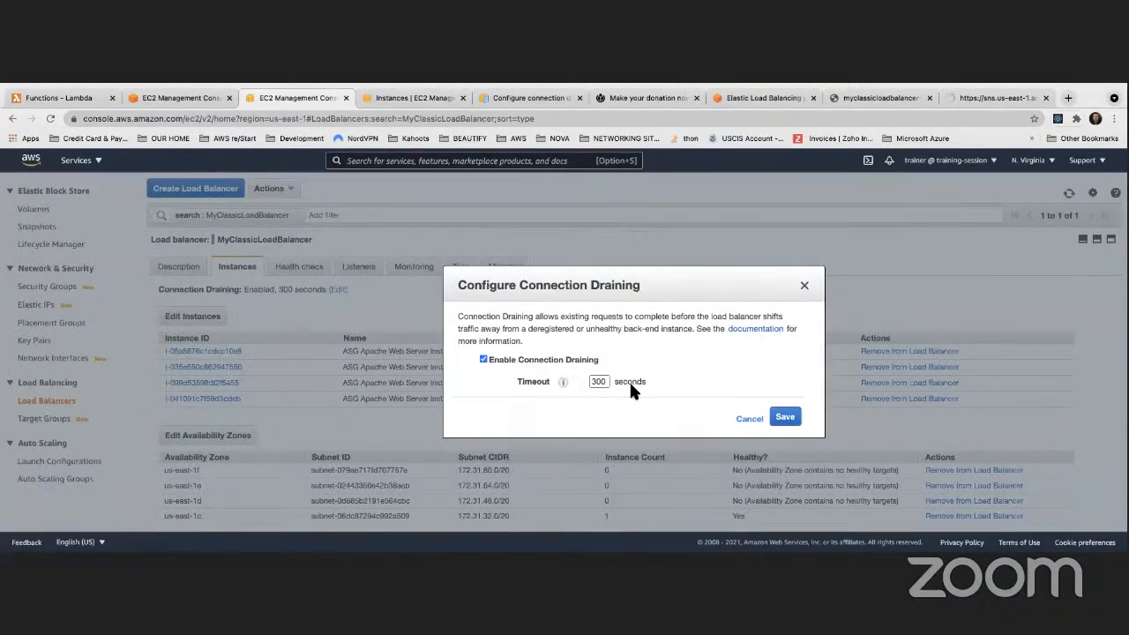
pyautogui.click(606, 382)
pyautogui.press('BackSpace')
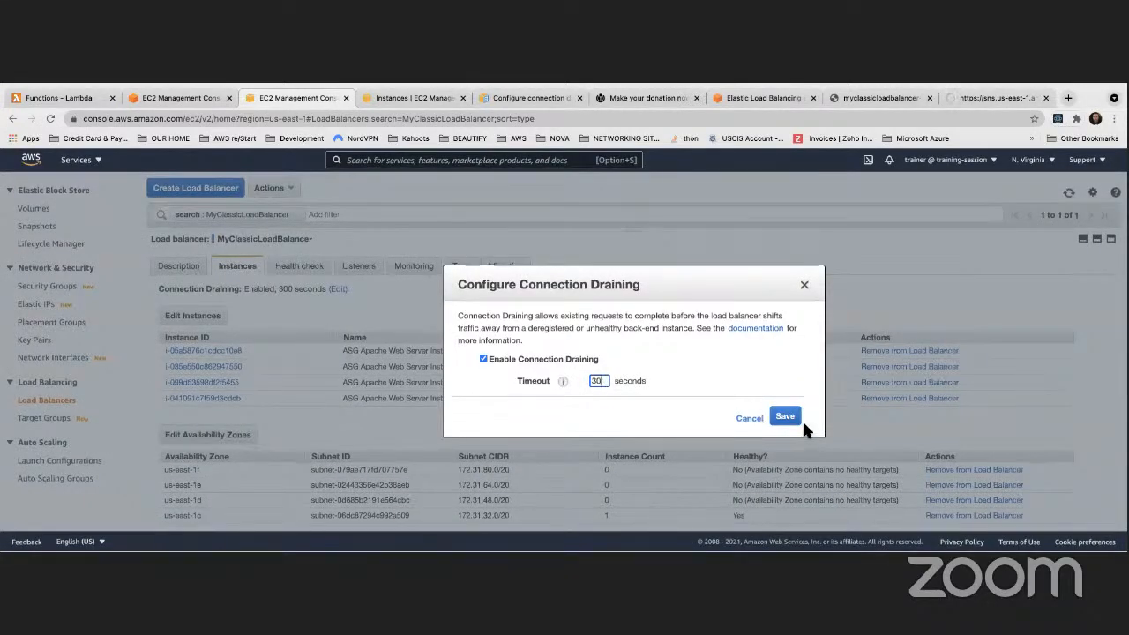
pyautogui.click(784, 417)
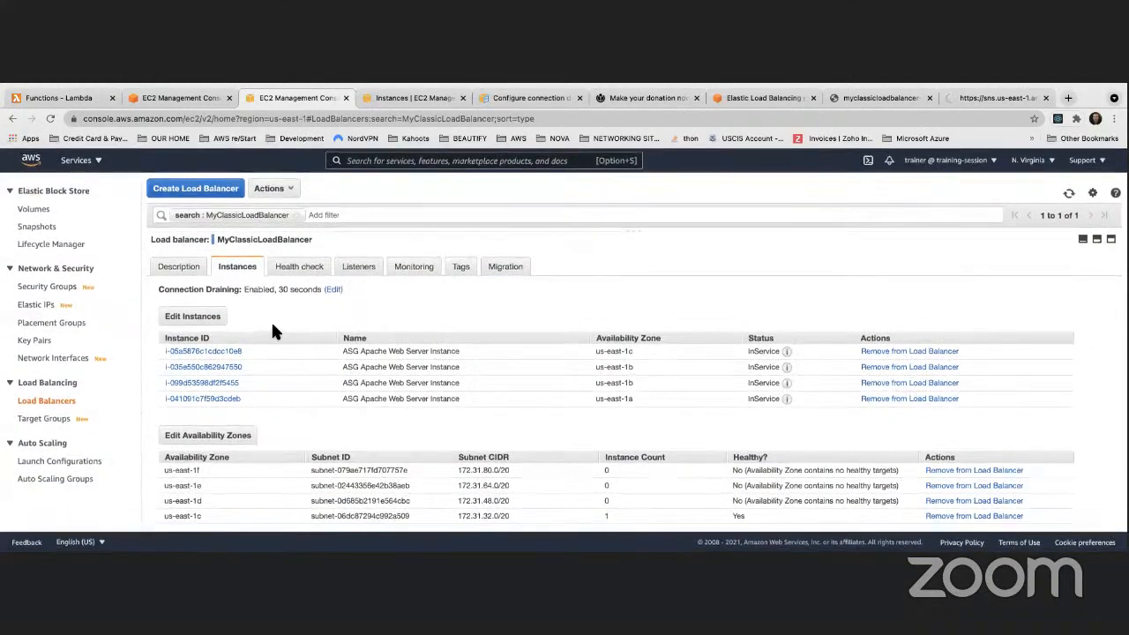
pyautogui.scroll(-2, 246, 337)
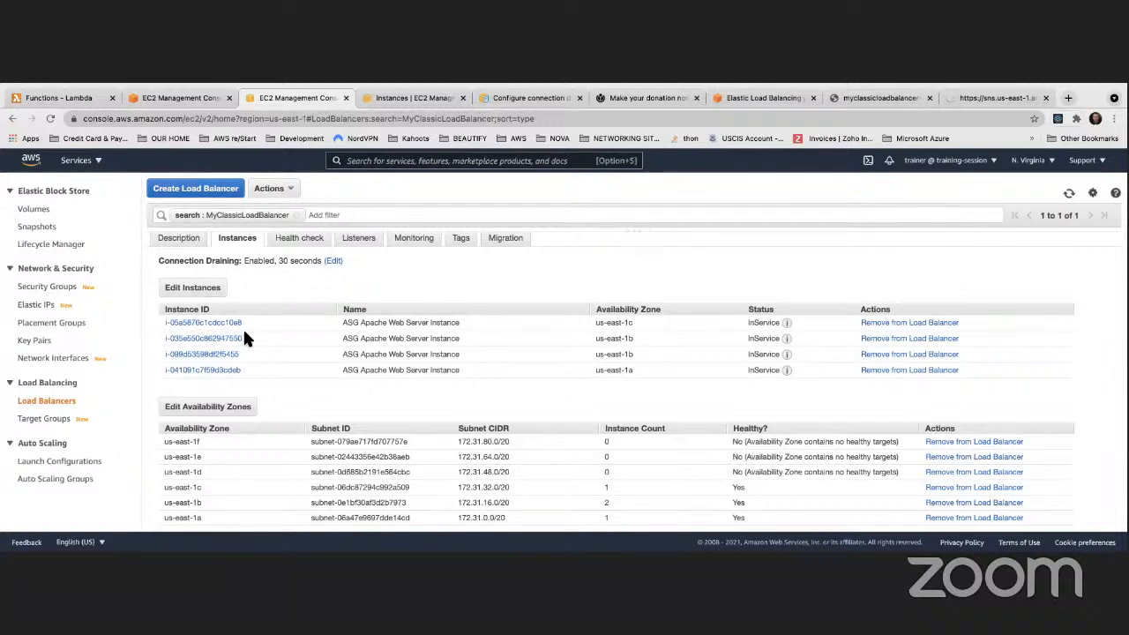
pyautogui.scroll(1, 618, 352)
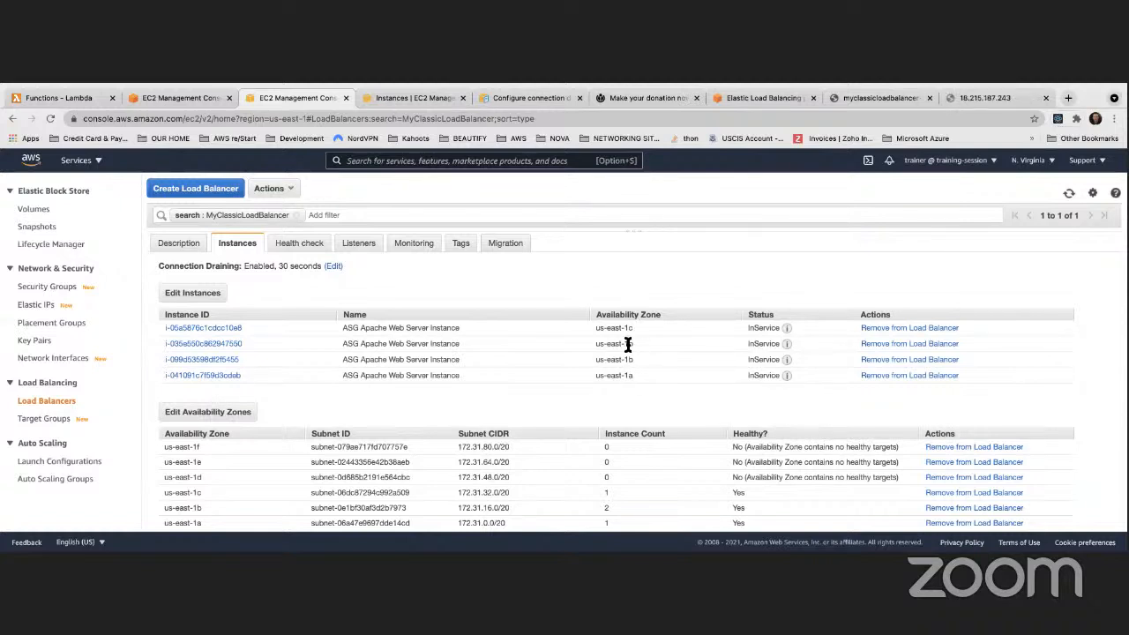
pyautogui.moveTo(595, 344); pyautogui.dragTo(638, 361)
pyautogui.scroll(-1, 596, 343)
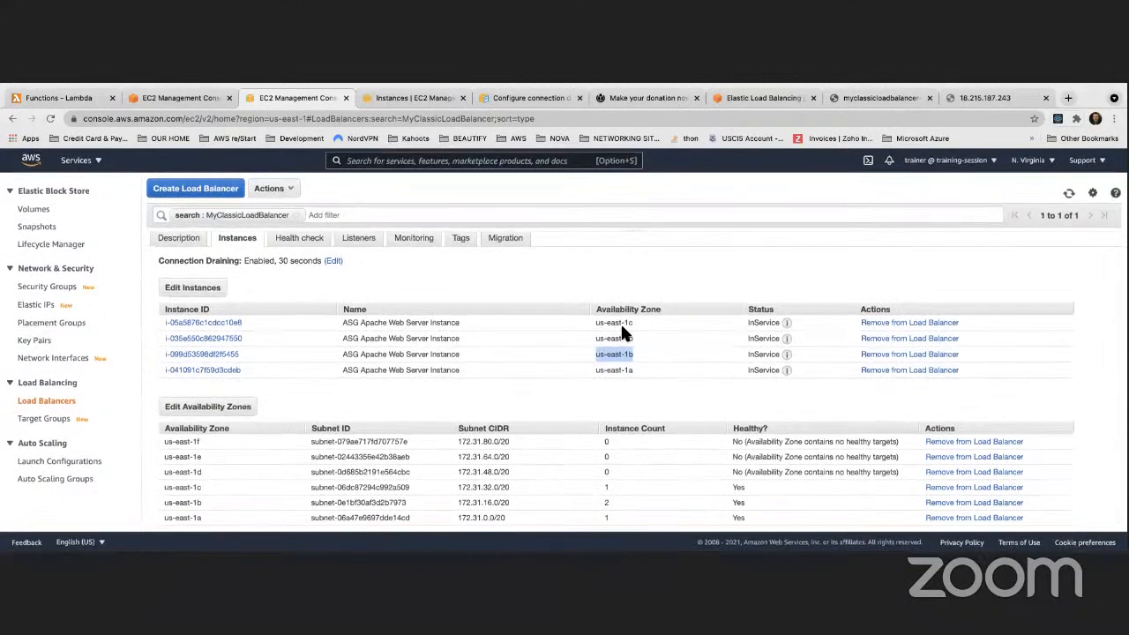
pyautogui.scroll(2, 620, 322)
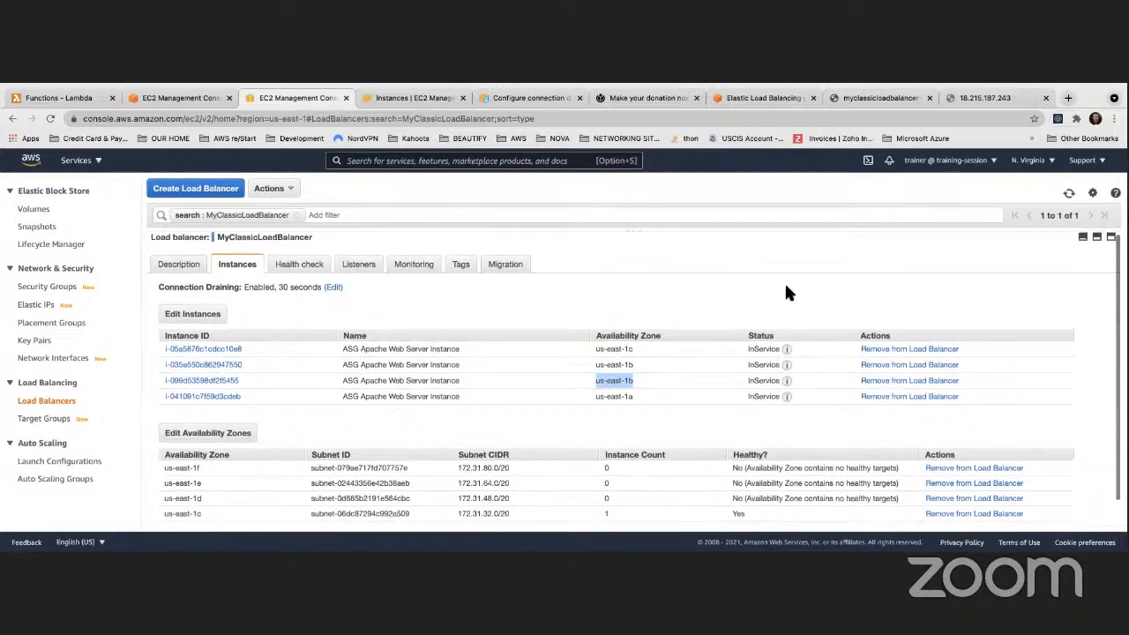
pyautogui.scroll(-1, 784, 281)
# Retry loading the direct 18.215.187.243 address, which no longer responds
pyautogui.click(979, 97)
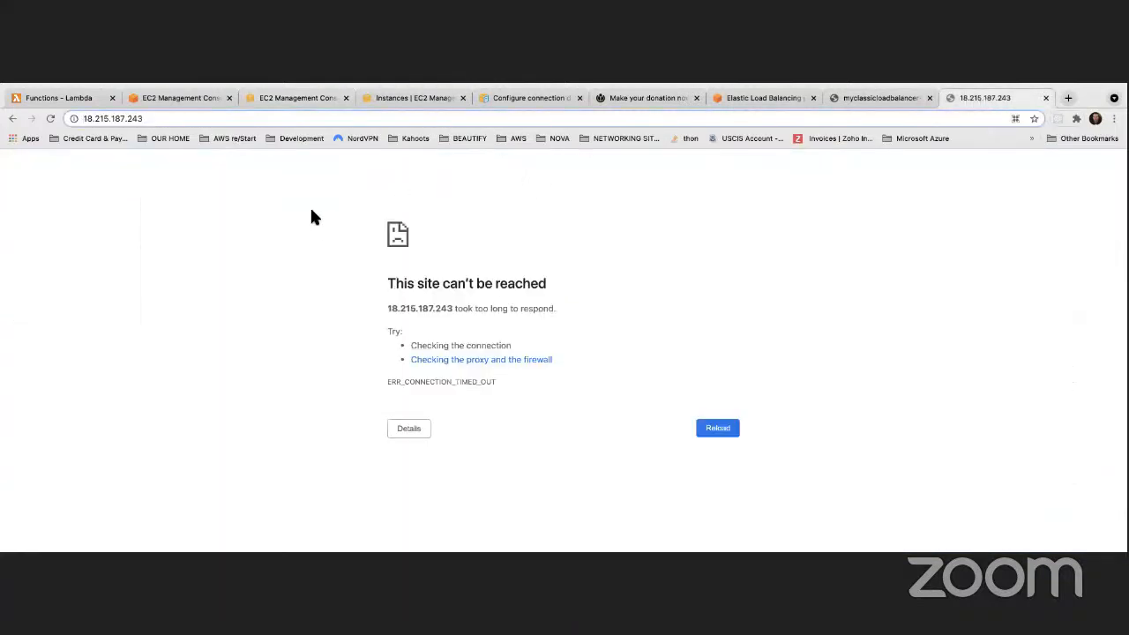
pyautogui.click(50, 118)
pyautogui.click(862, 100)
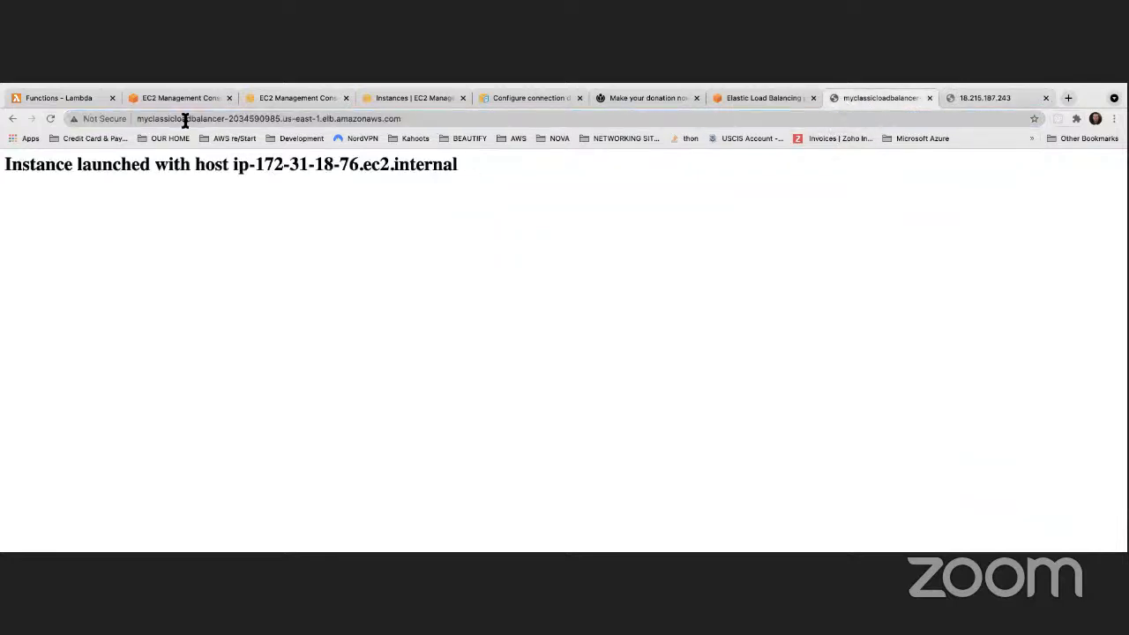
pyautogui.click(50, 119)
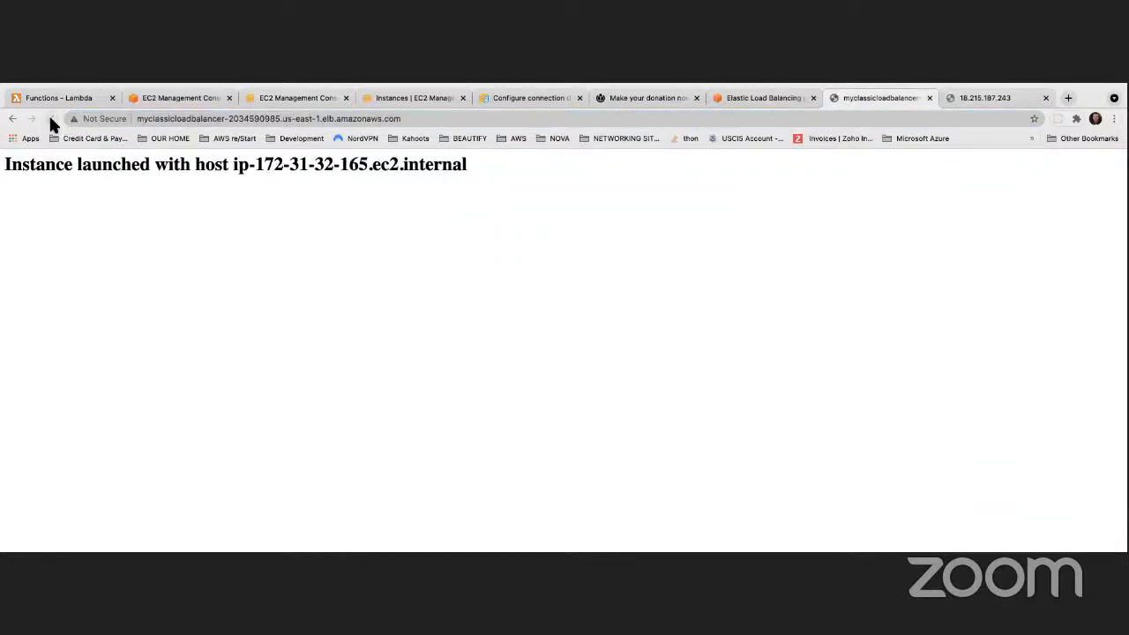
pyautogui.click(51, 118)
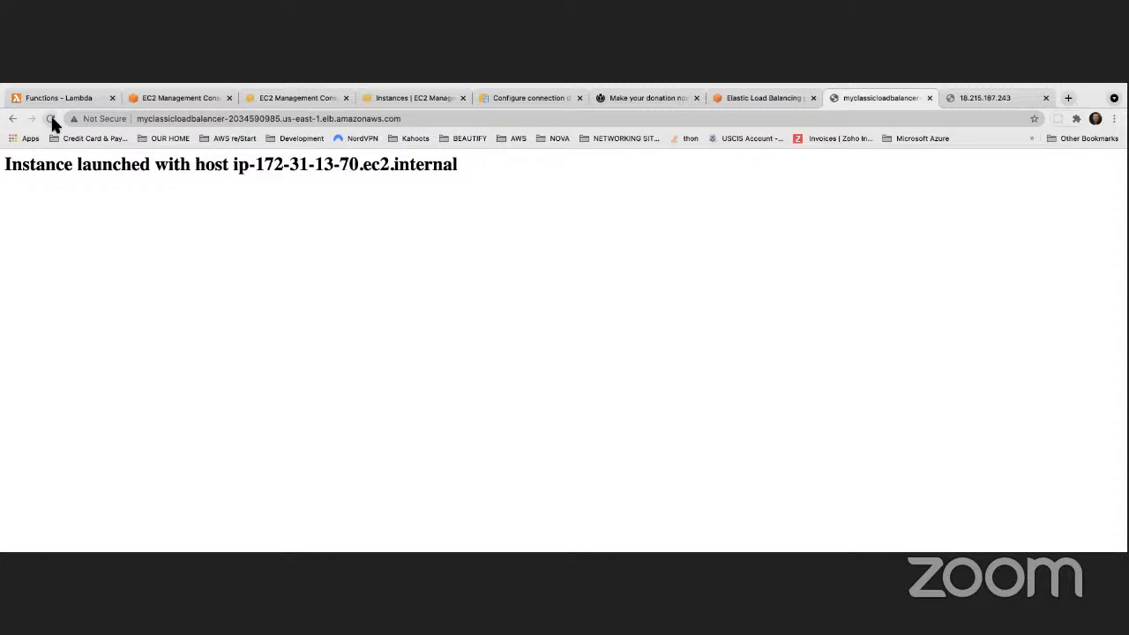
pyautogui.click(51, 119)
pyautogui.click(51, 118)
pyautogui.click(50, 118)
pyautogui.click(50, 118)
pyautogui.click(50, 118)
pyautogui.click(50, 118)
pyautogui.click(51, 118)
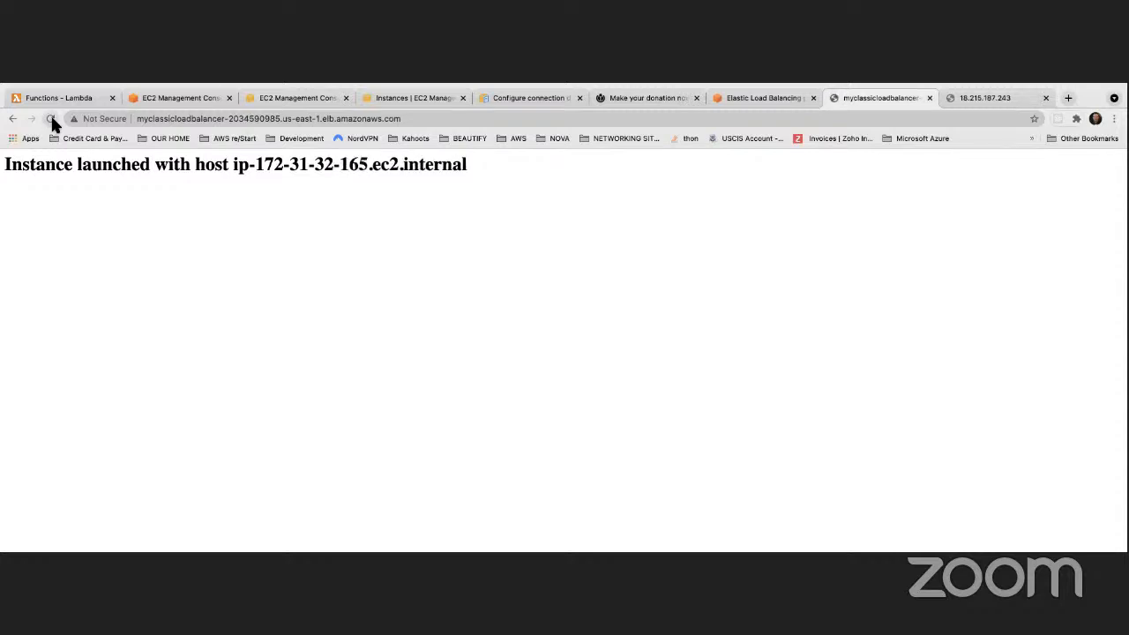
pyautogui.click(51, 118)
pyautogui.click(50, 118)
pyautogui.click(51, 118)
pyautogui.click(50, 119)
# Check the EC2 instances, Auto Scaling and load balancer tabs, ending on MyFirstASG's four InService instances
pyautogui.click(396, 99)
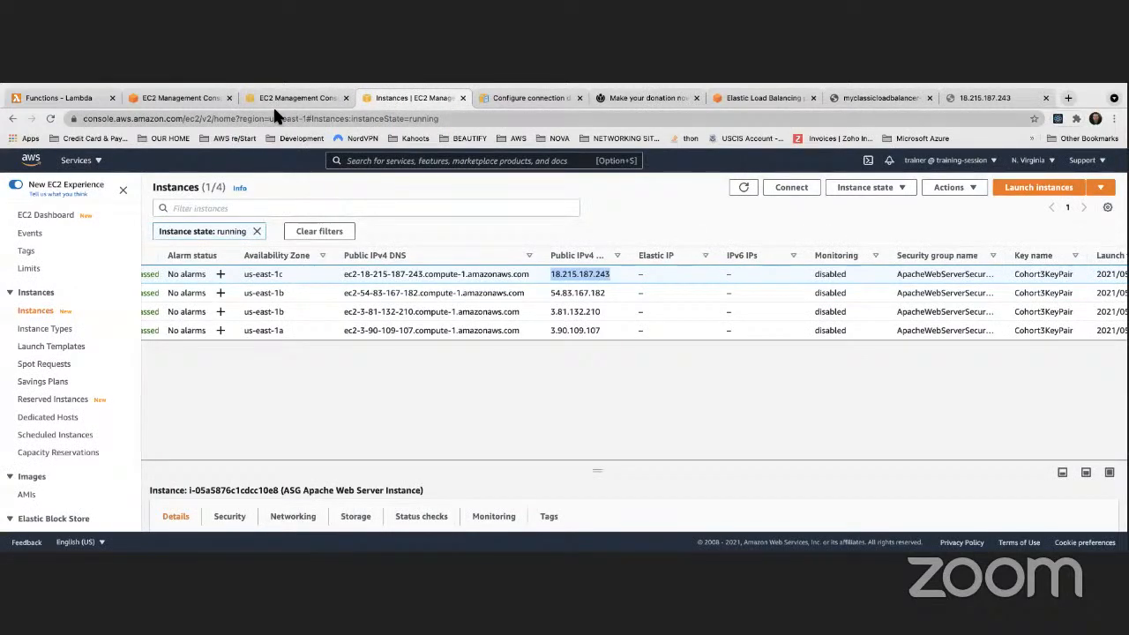
pyautogui.click(185, 98)
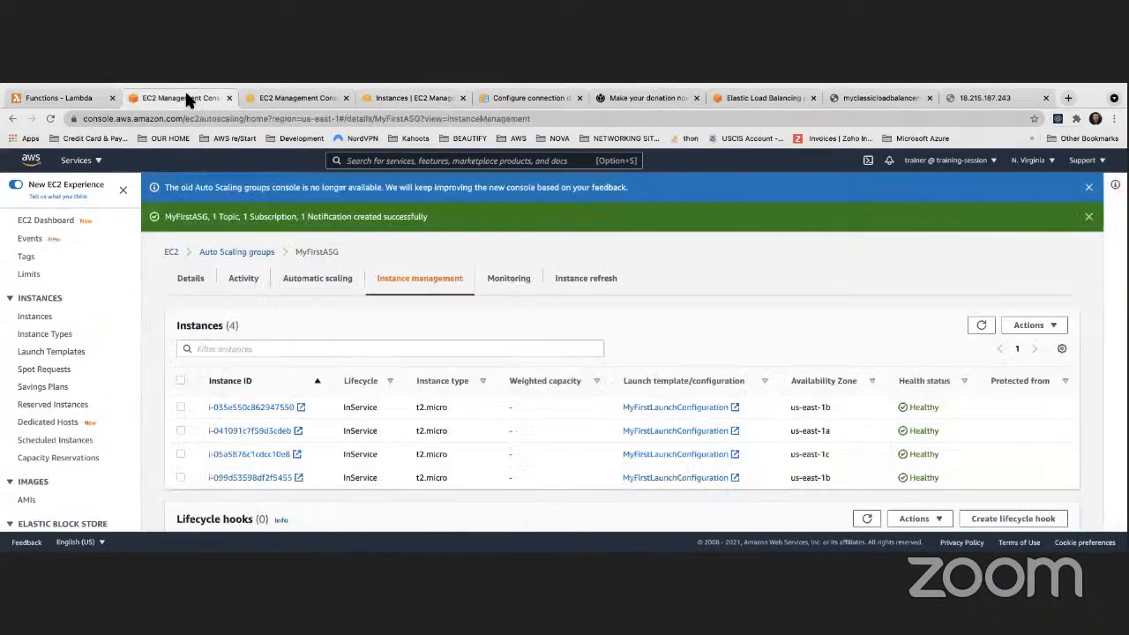
pyautogui.click(299, 98)
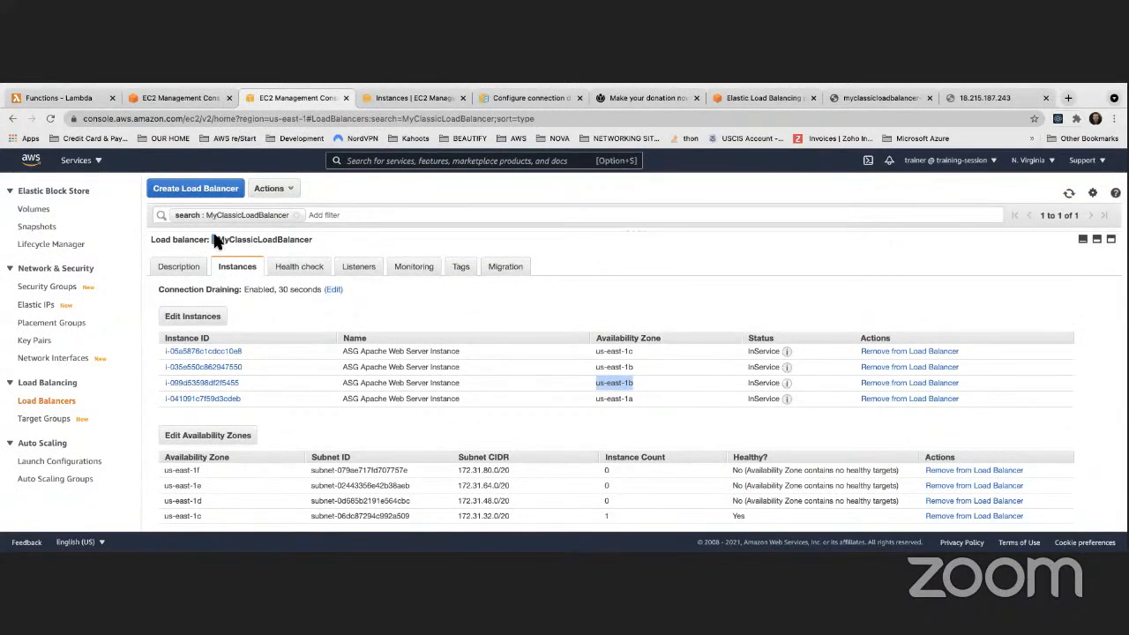
pyautogui.click(279, 195)
pyautogui.click(479, 215)
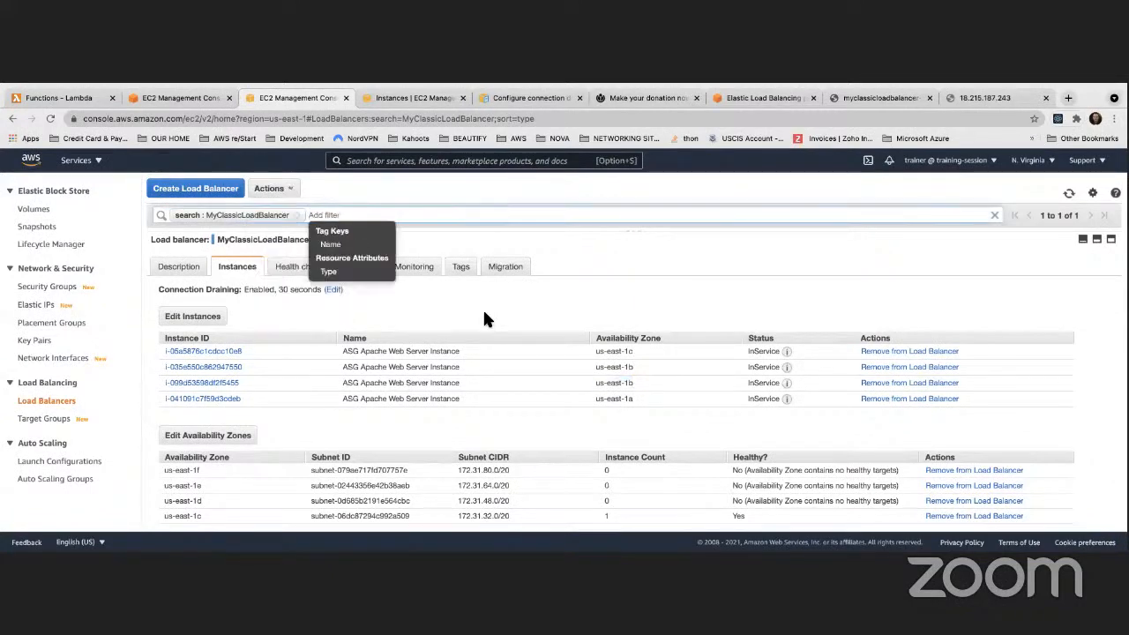
pyautogui.scroll(-1, 484, 313)
pyautogui.scroll(1, 472, 315)
pyautogui.click(191, 95)
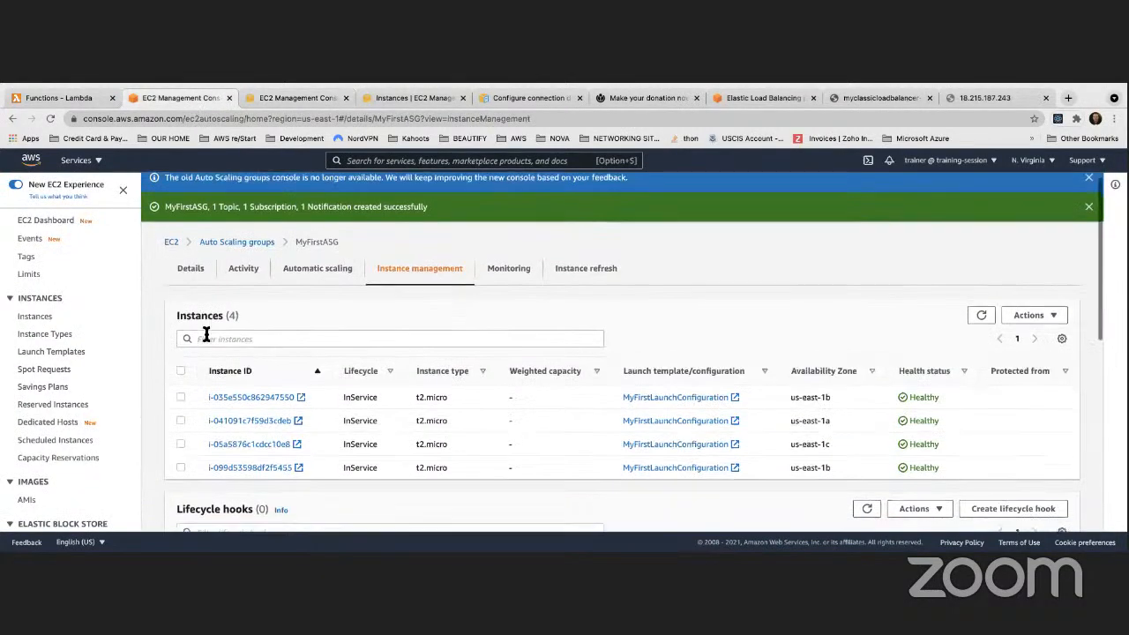
# Start a new scheduled action for MyFirstASG named MyScheduledAction
pyautogui.click(315, 277)
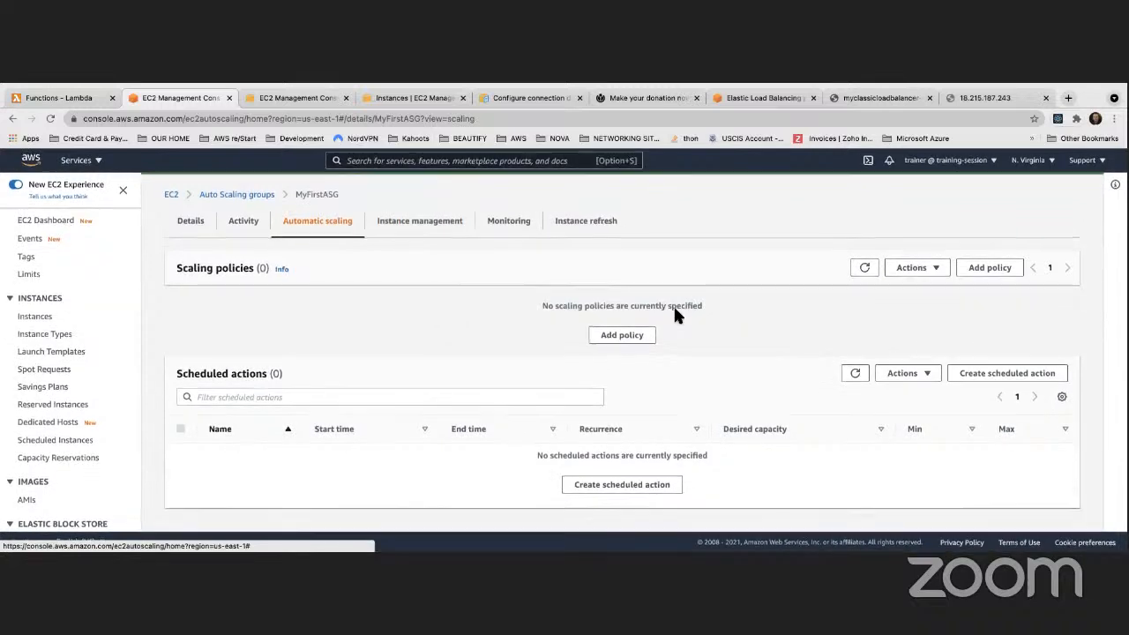
pyautogui.click(987, 376)
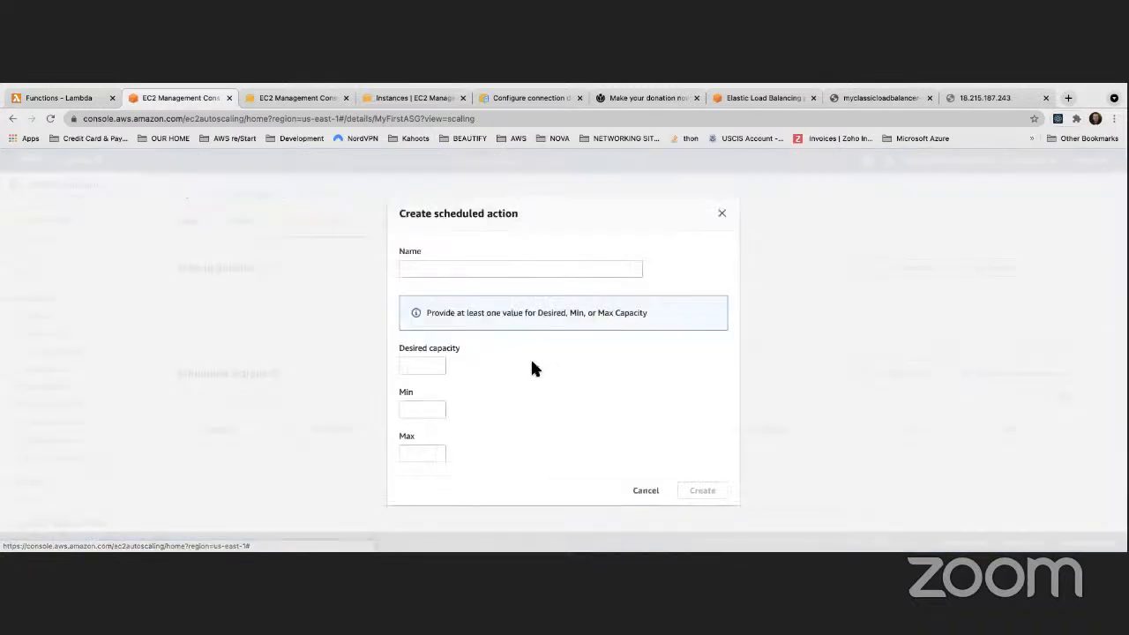
pyautogui.click(722, 214)
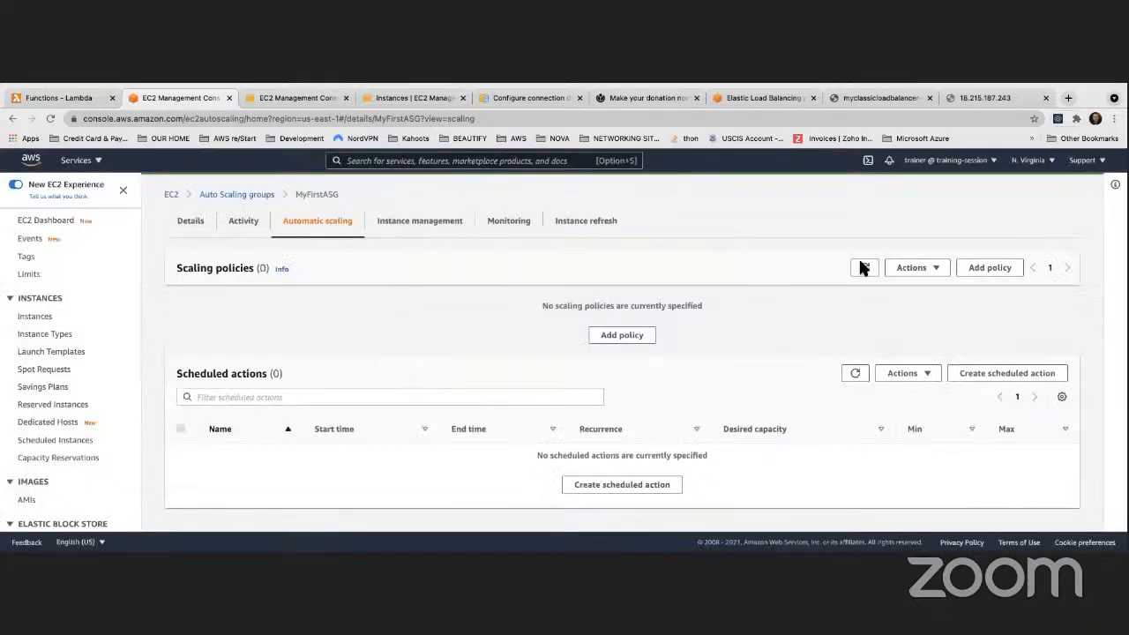
pyautogui.click(999, 381)
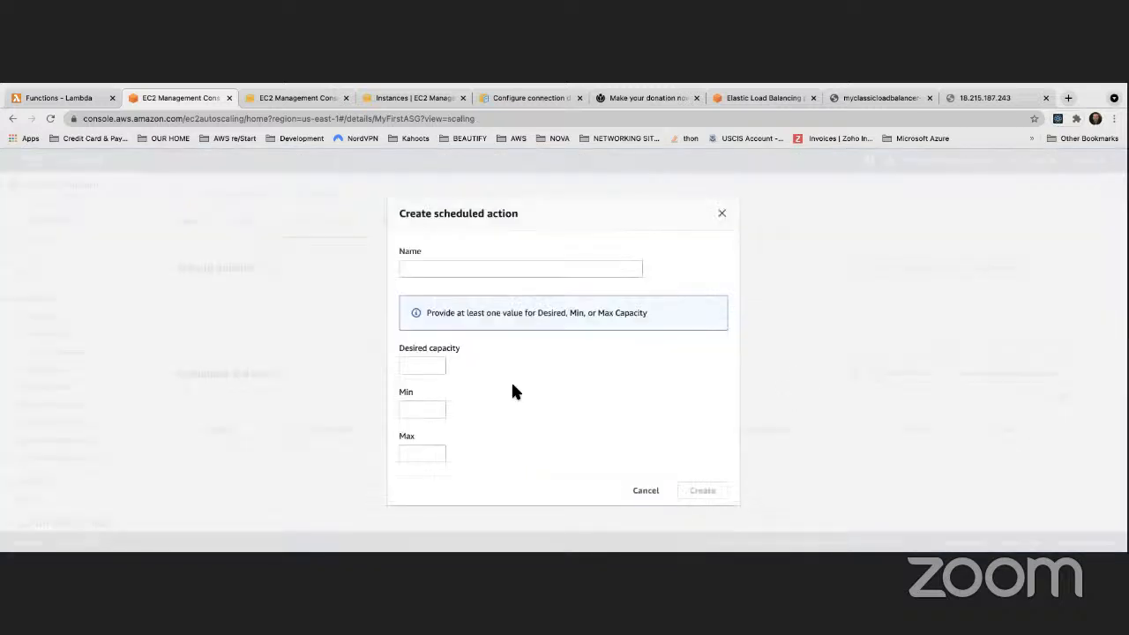
pyautogui.click(433, 273)
pyautogui.write('MyScheduledAction')
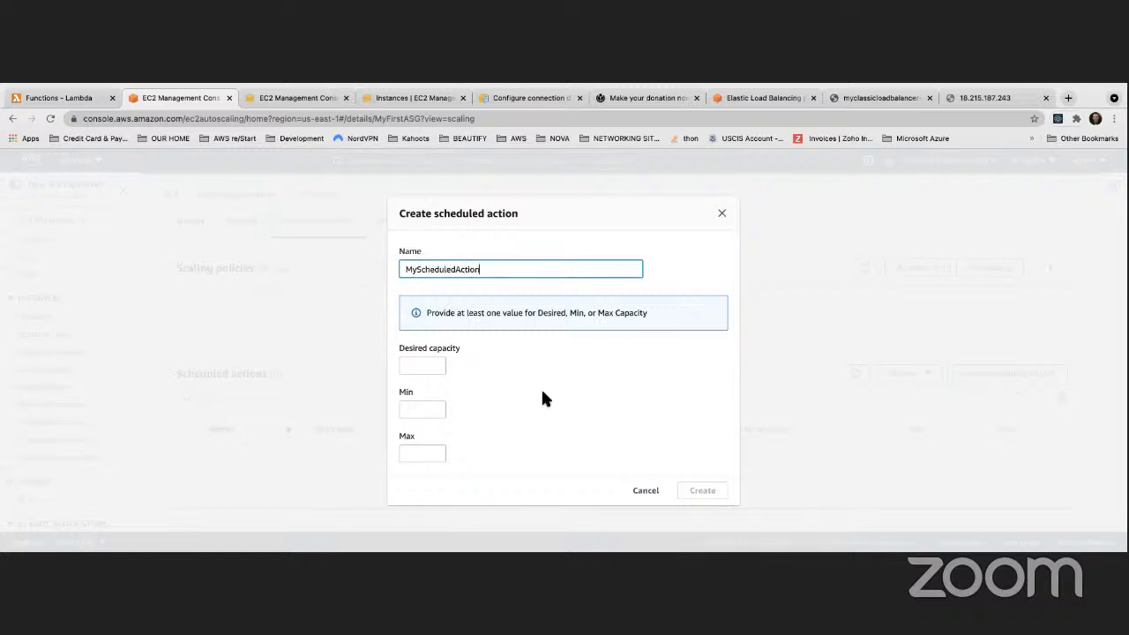
pyautogui.scroll(-2, 541, 388)
pyautogui.scroll(3, 541, 399)
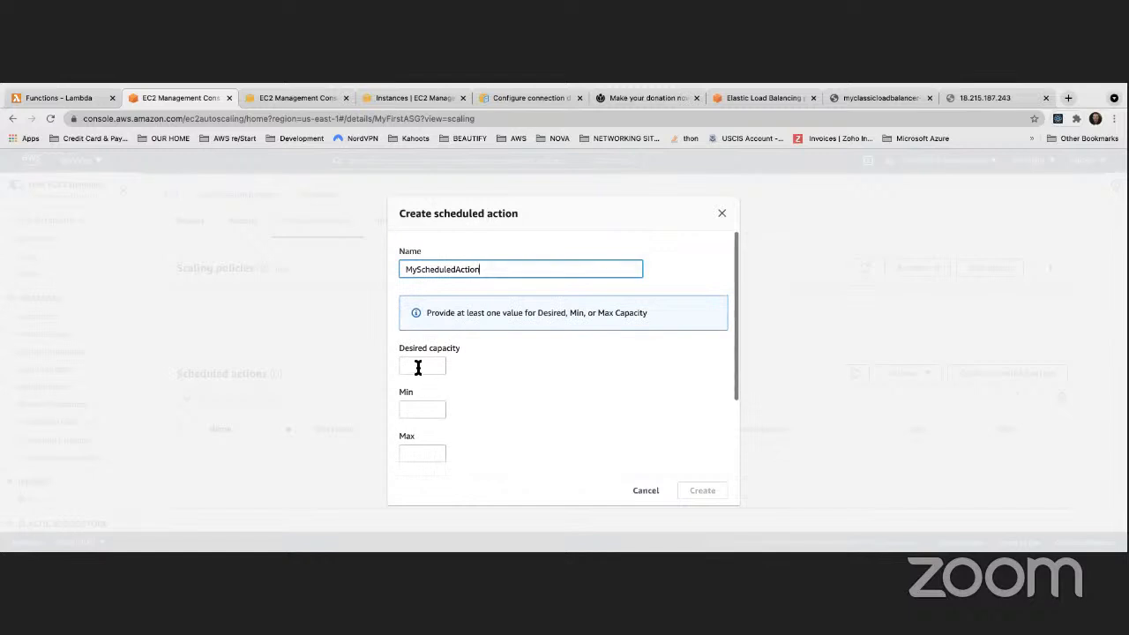
# Enter desired capacity 6, minimum 4 and maximum 8 for the scheduled action
pyautogui.click(434, 366)
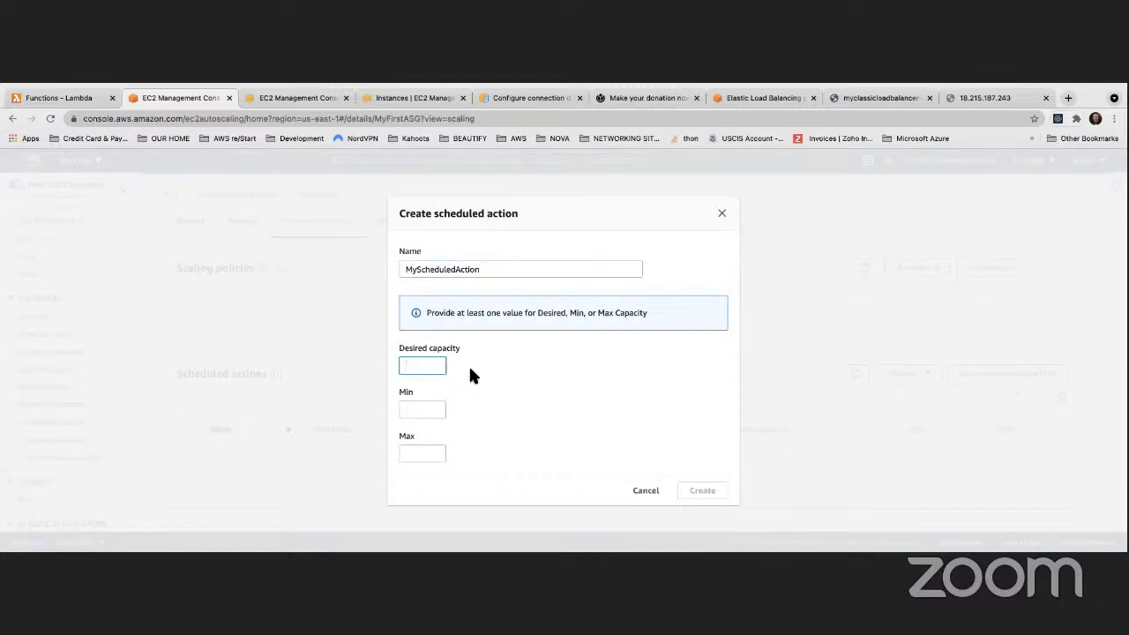
pyautogui.write('4')
pyautogui.scroll(-1, 414, 411)
pyautogui.click(414, 409)
pyautogui.write('4')
pyautogui.click(430, 450)
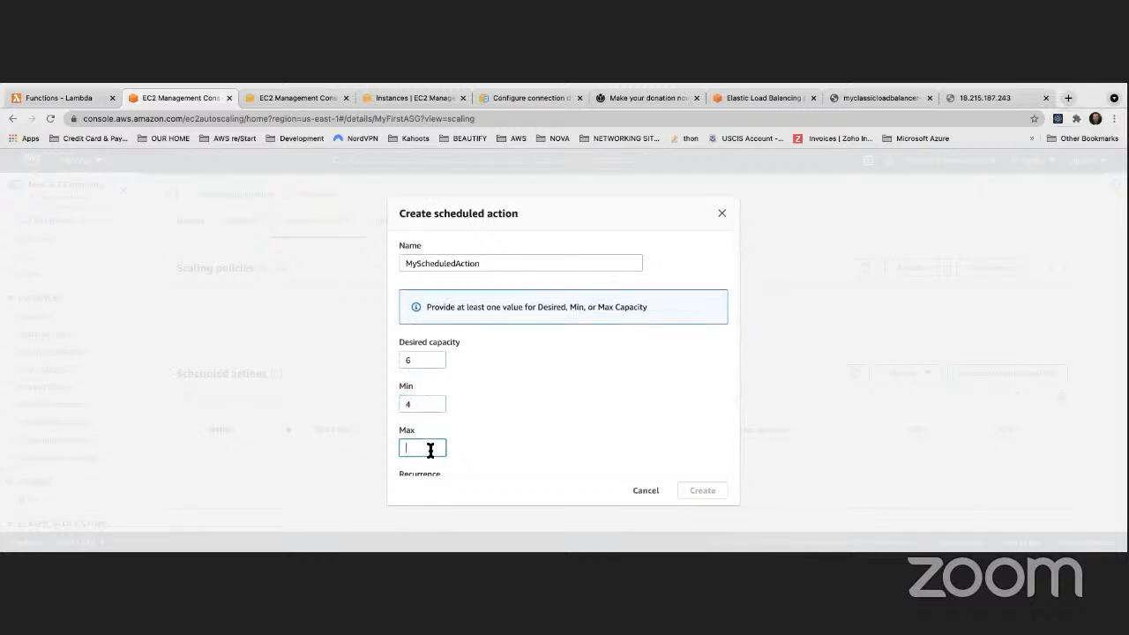
pyautogui.write('8')
pyautogui.scroll(-3, 516, 379)
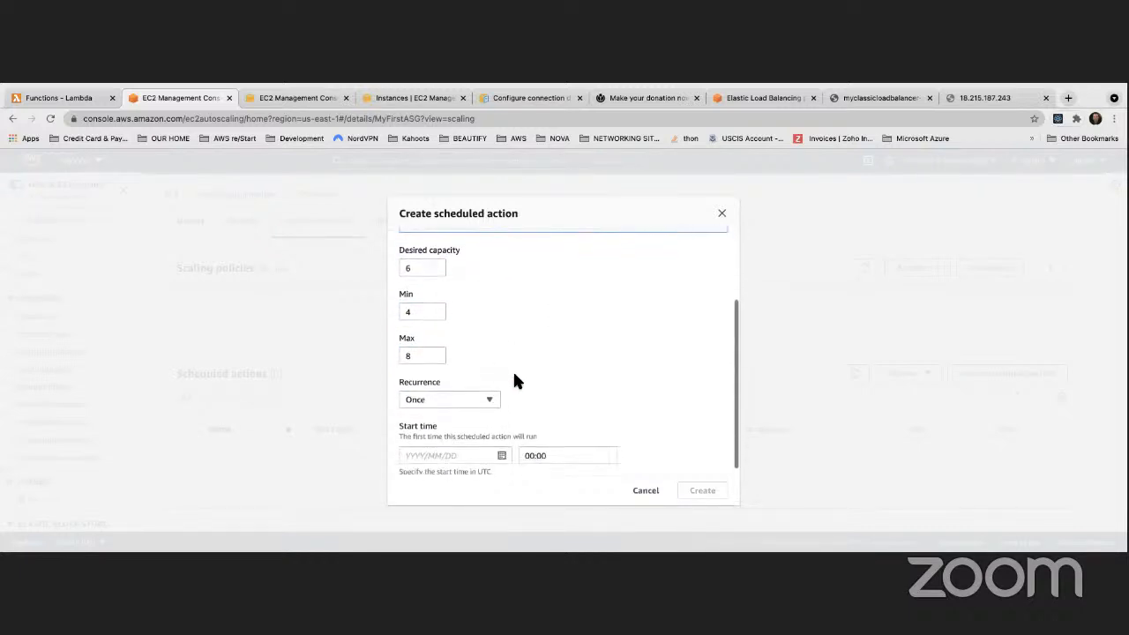
pyautogui.click(452, 388)
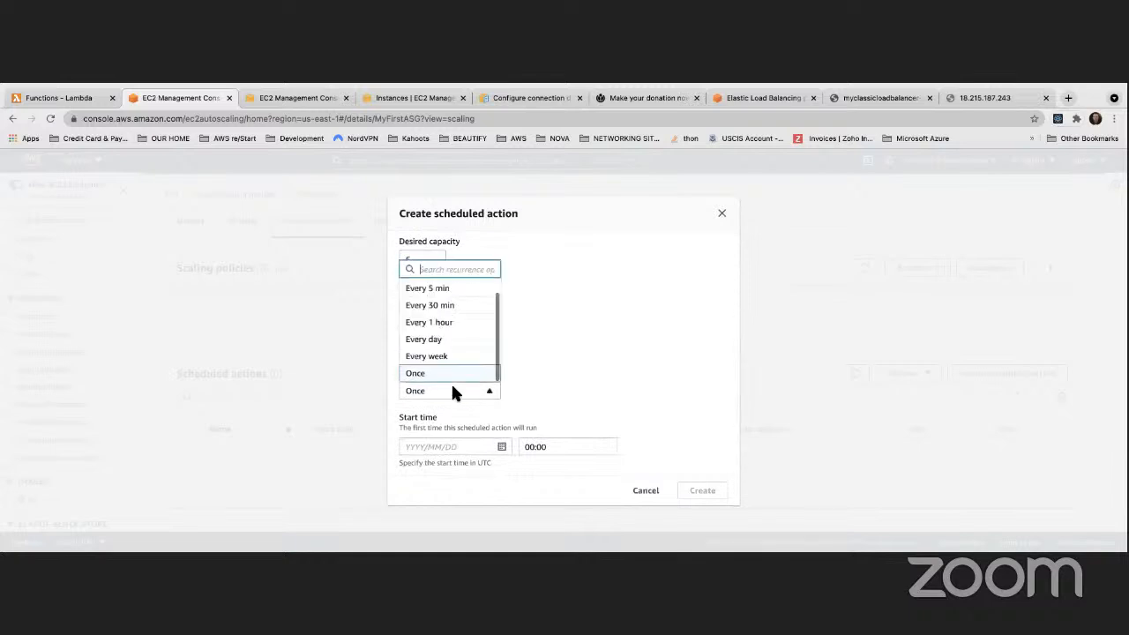
# Set recurrence to every day (0 20 * * *), starting 2021/05/13 at 20:00 UTC
pyautogui.click(443, 346)
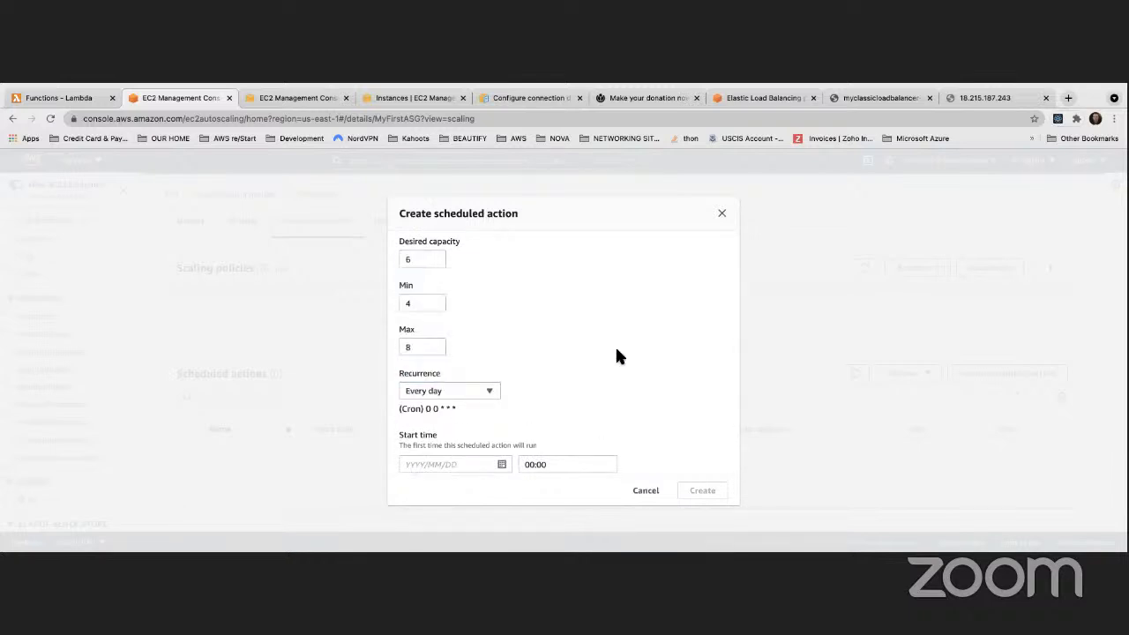
pyautogui.scroll(-2, 629, 344)
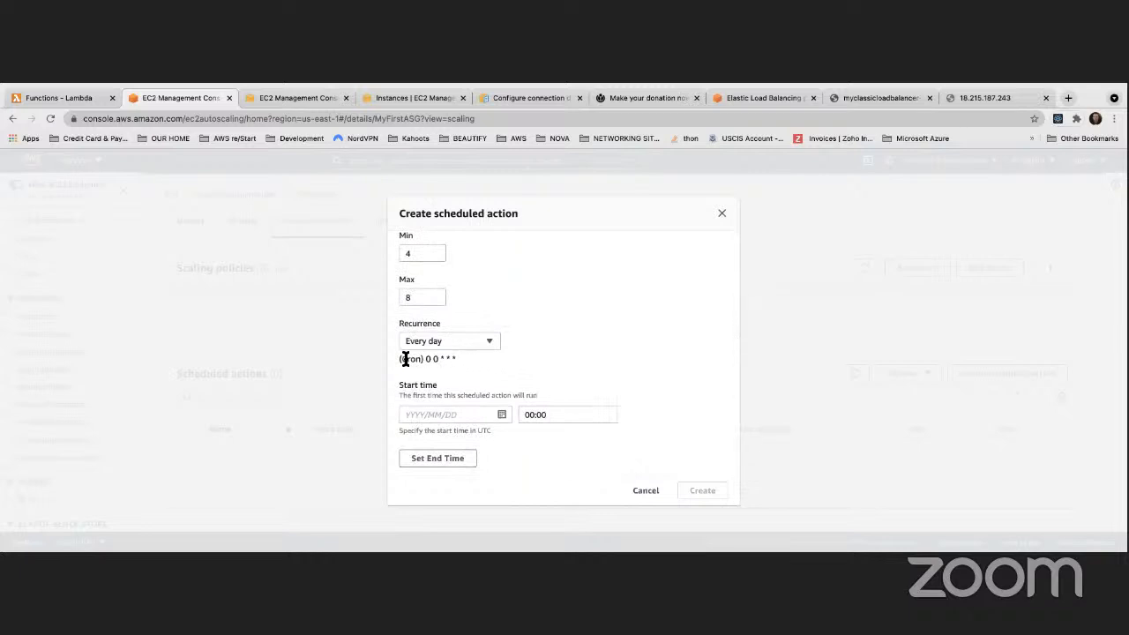
pyautogui.moveTo(399, 358); pyautogui.dragTo(452, 358)
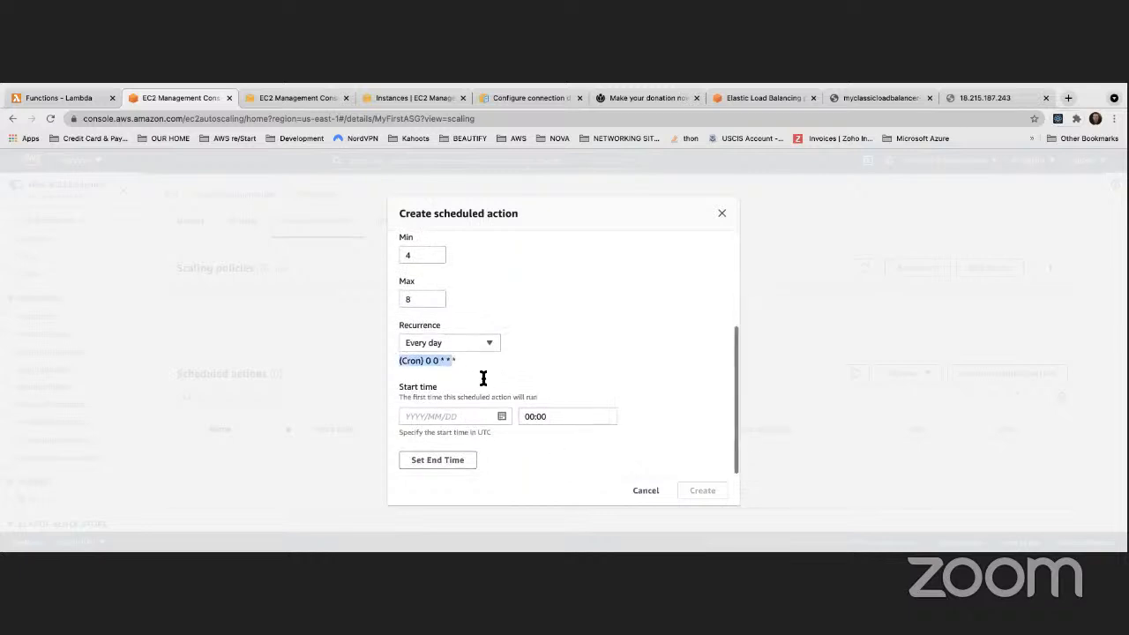
pyautogui.click(500, 415)
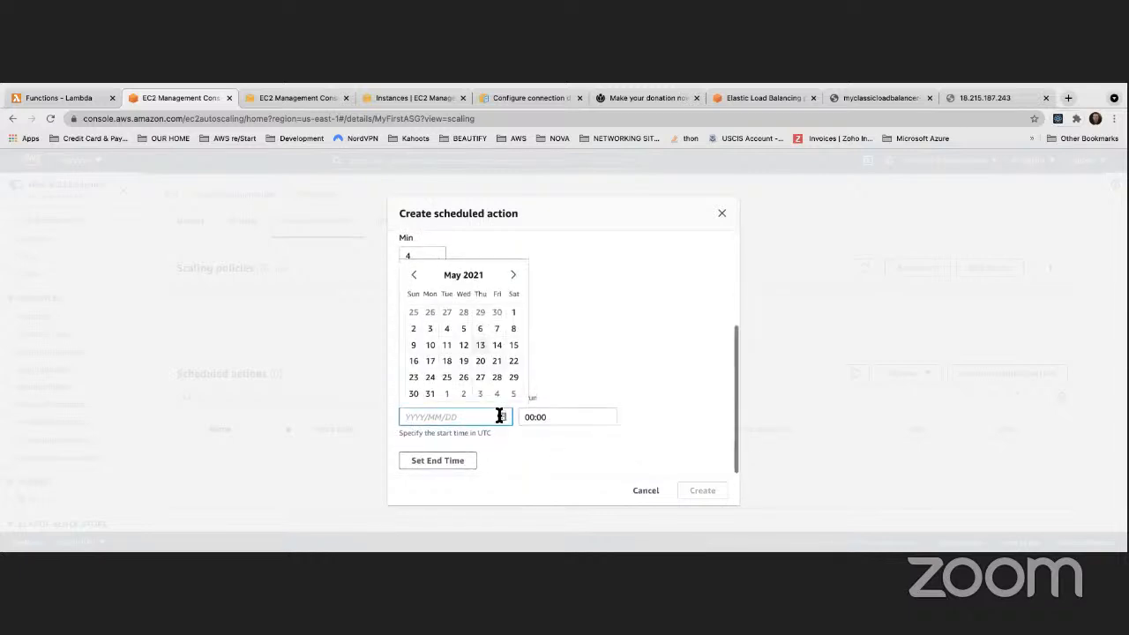
pyautogui.click(481, 347)
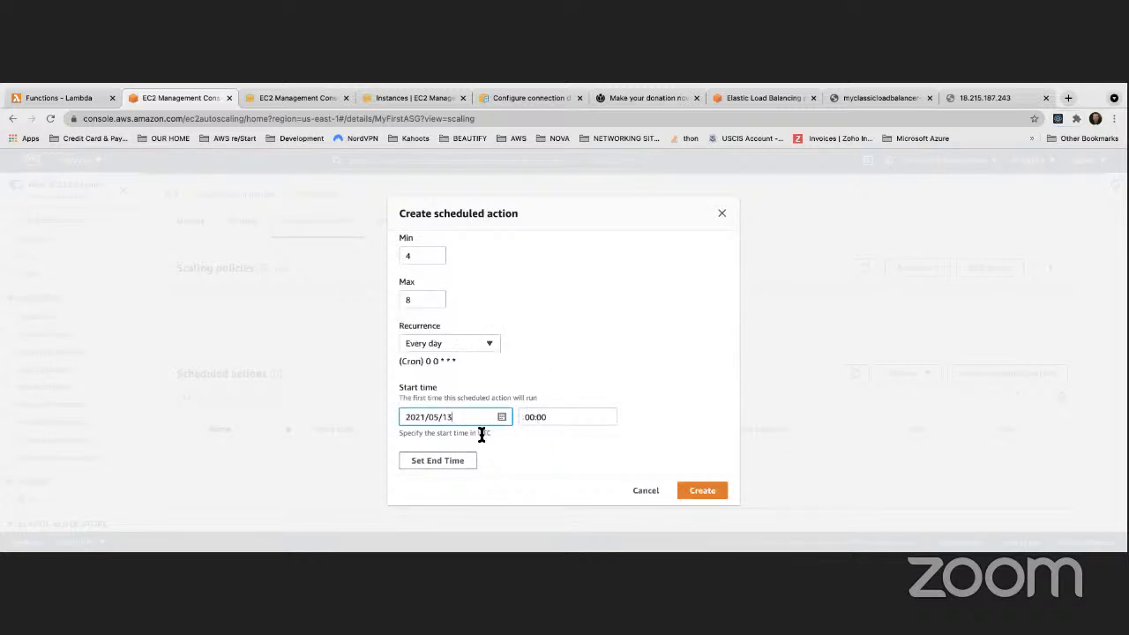
pyautogui.click(533, 417)
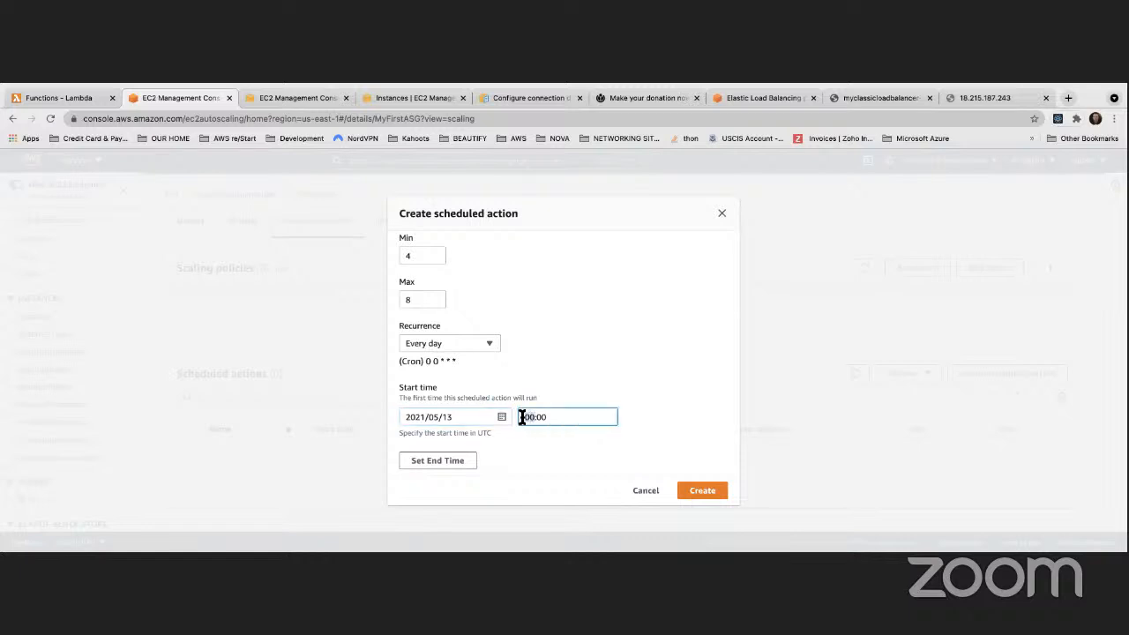
pyautogui.write('20')
pyautogui.click(662, 398)
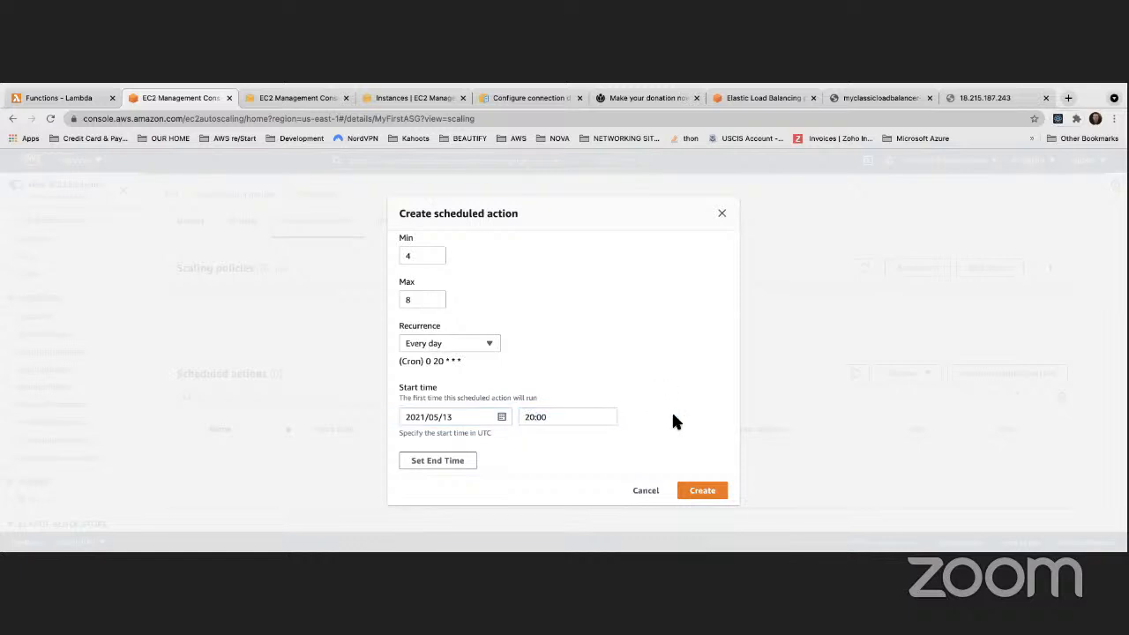
# Leave the end time empty and create the scheduled action
pyautogui.click(446, 461)
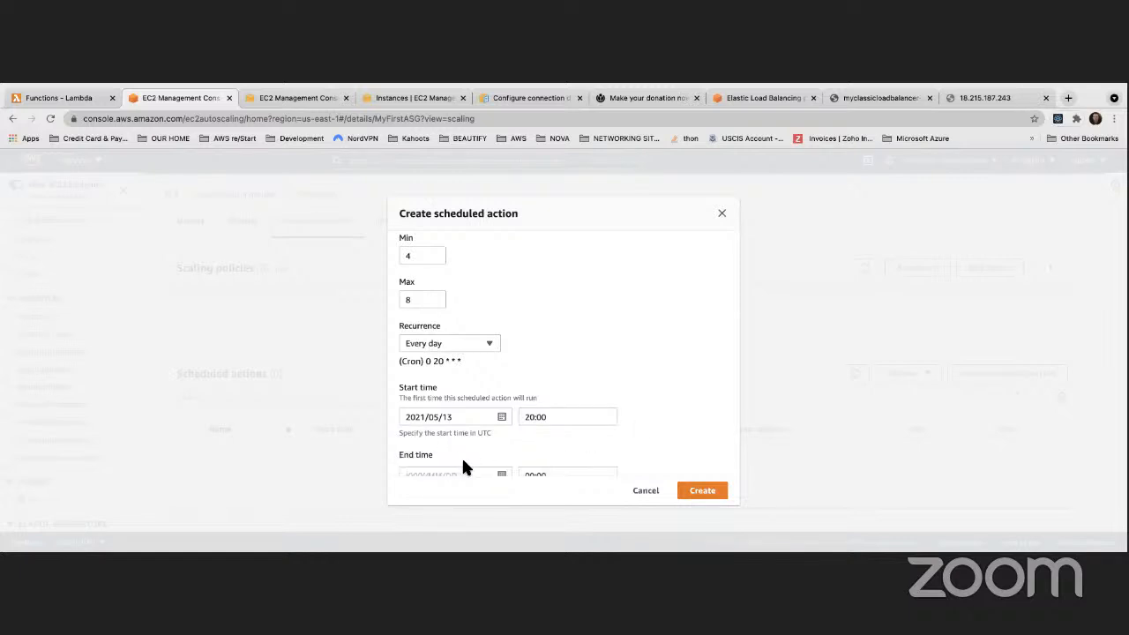
pyautogui.scroll(-1, 464, 448)
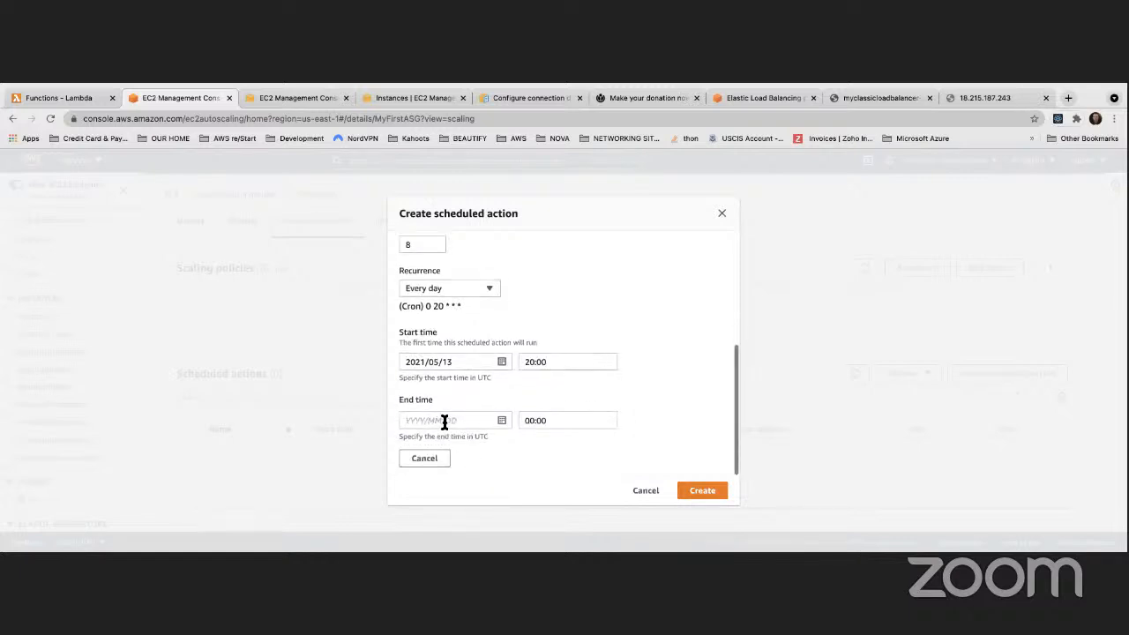
pyautogui.click(437, 463)
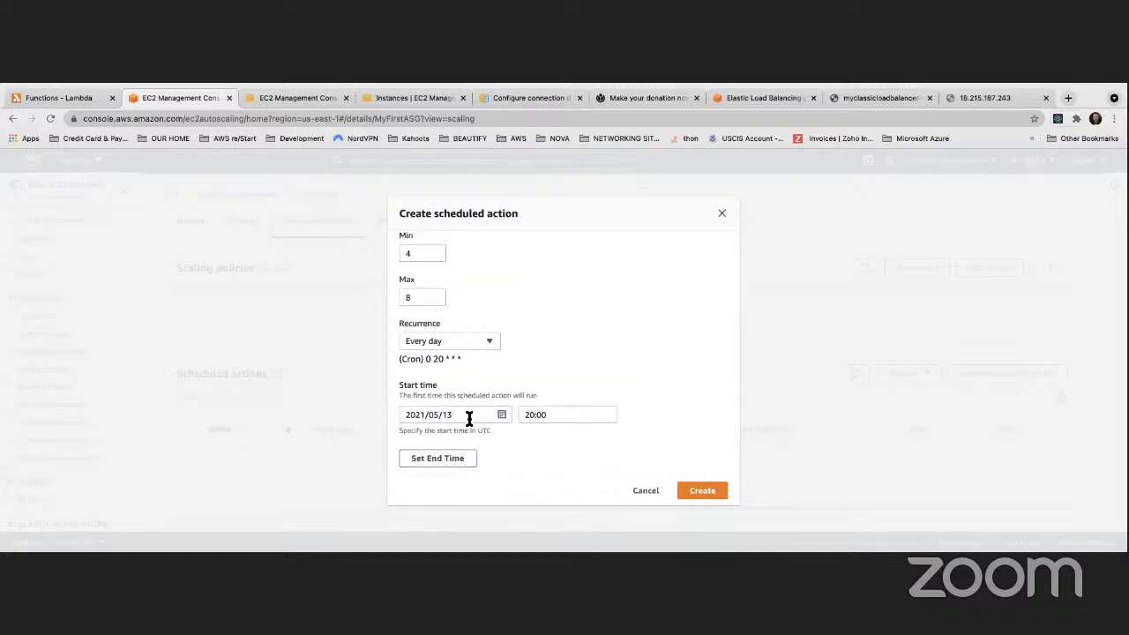
pyautogui.scroll(2, 470, 418)
pyautogui.scroll(-2, 470, 418)
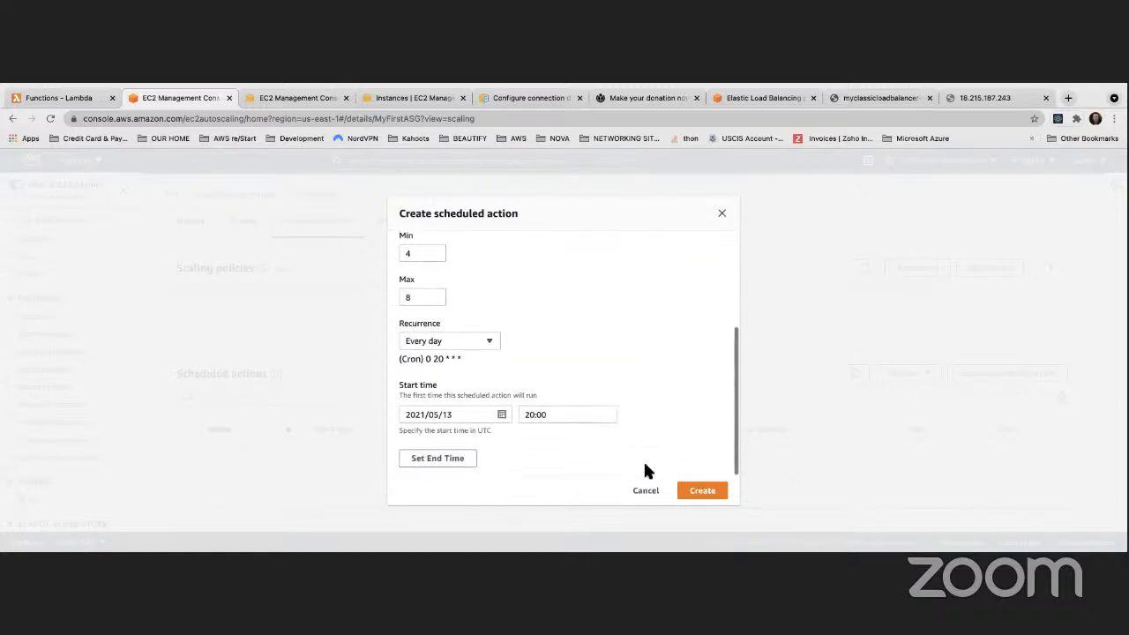
pyautogui.click(696, 491)
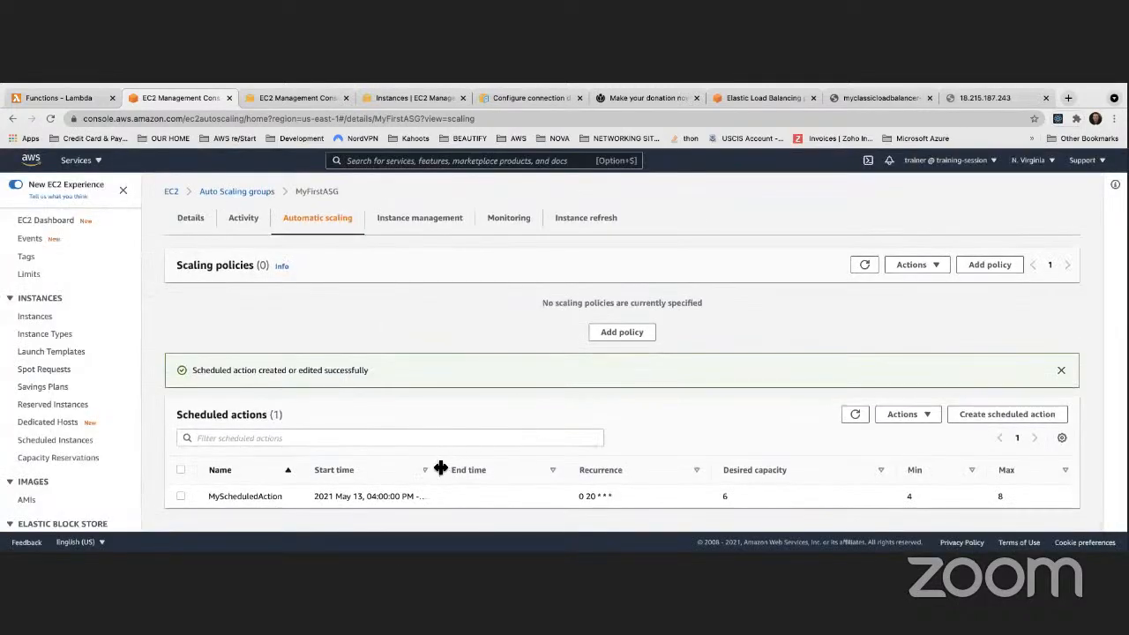
# Widen the Start time column and check MyScheduledAction's available actions without changing anything
pyautogui.moveTo(439, 469); pyautogui.dragTo(484, 467)
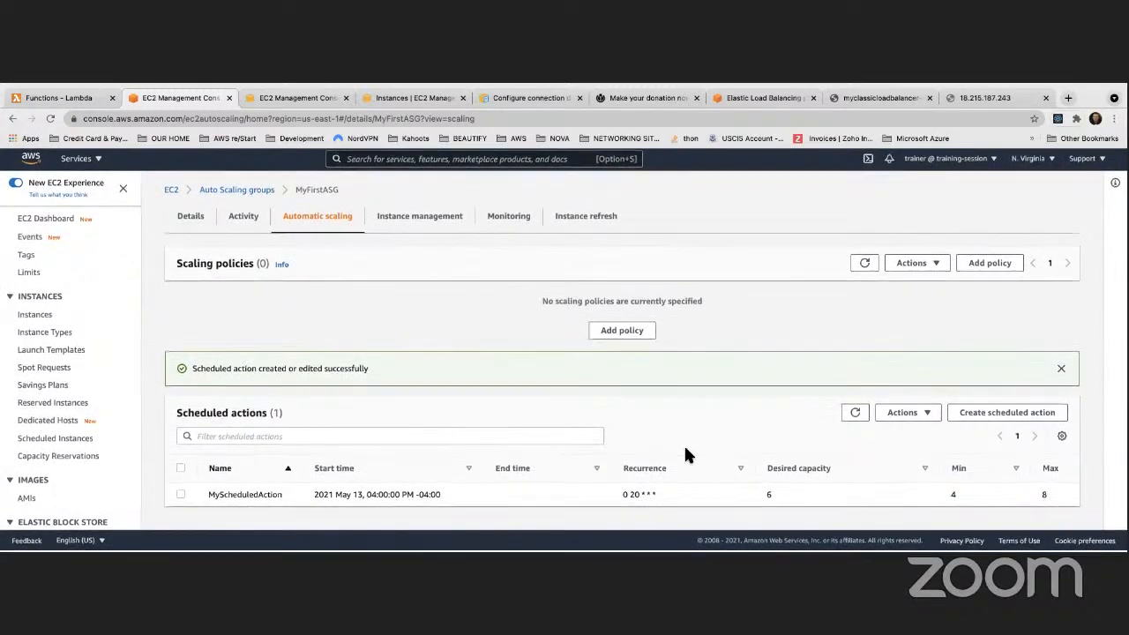
pyautogui.scroll(1, 685, 450)
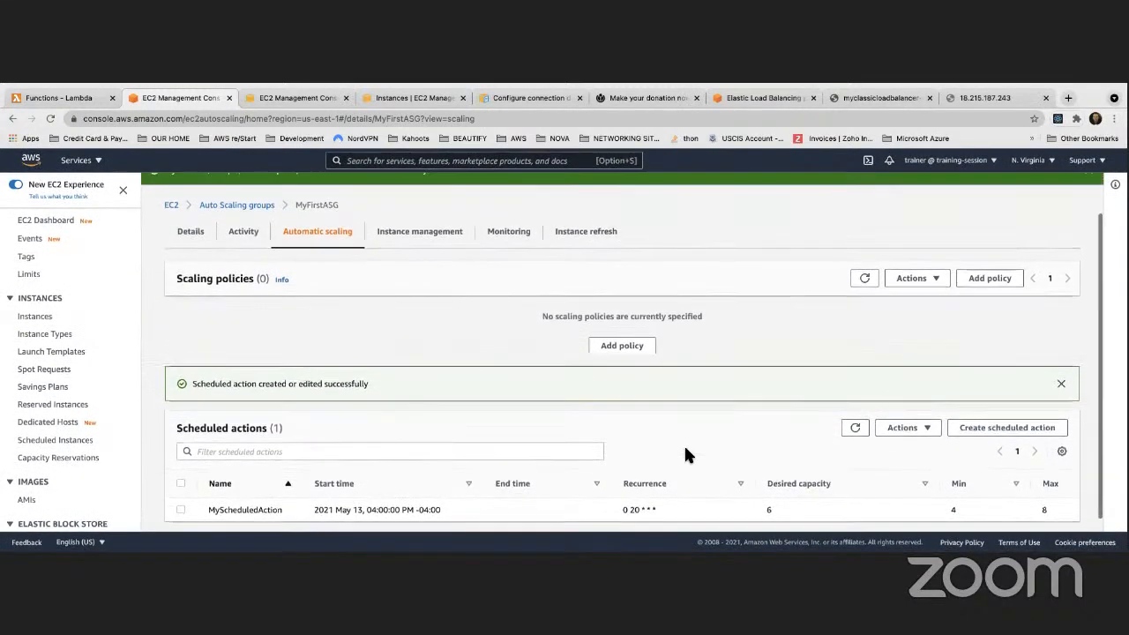
pyautogui.scroll(-1, 685, 450)
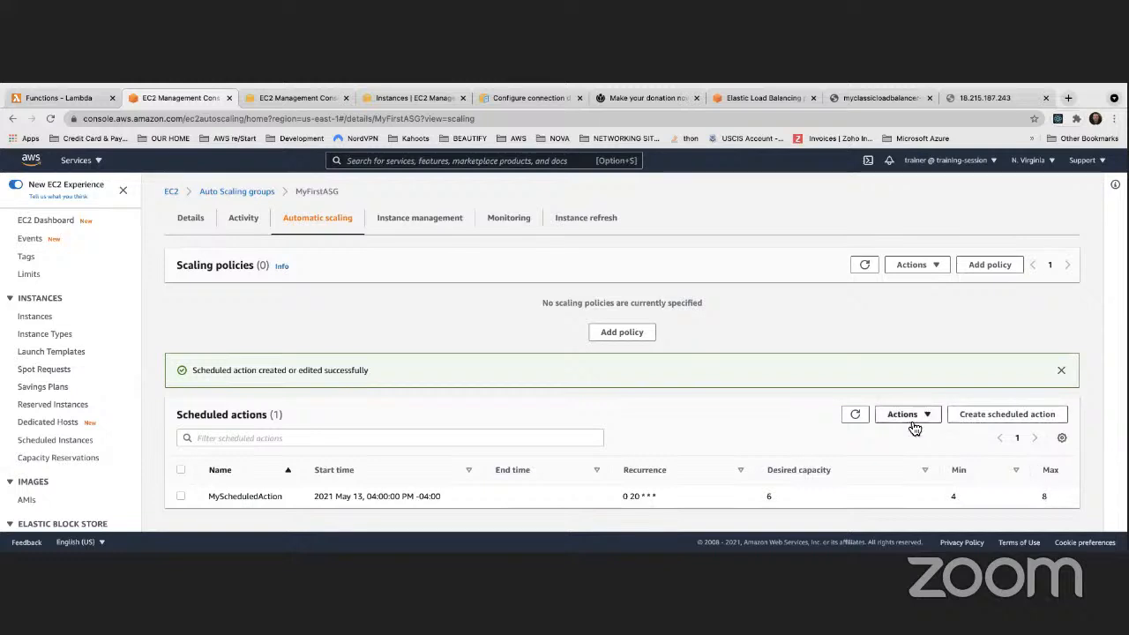
pyautogui.scroll(1, 353, 497)
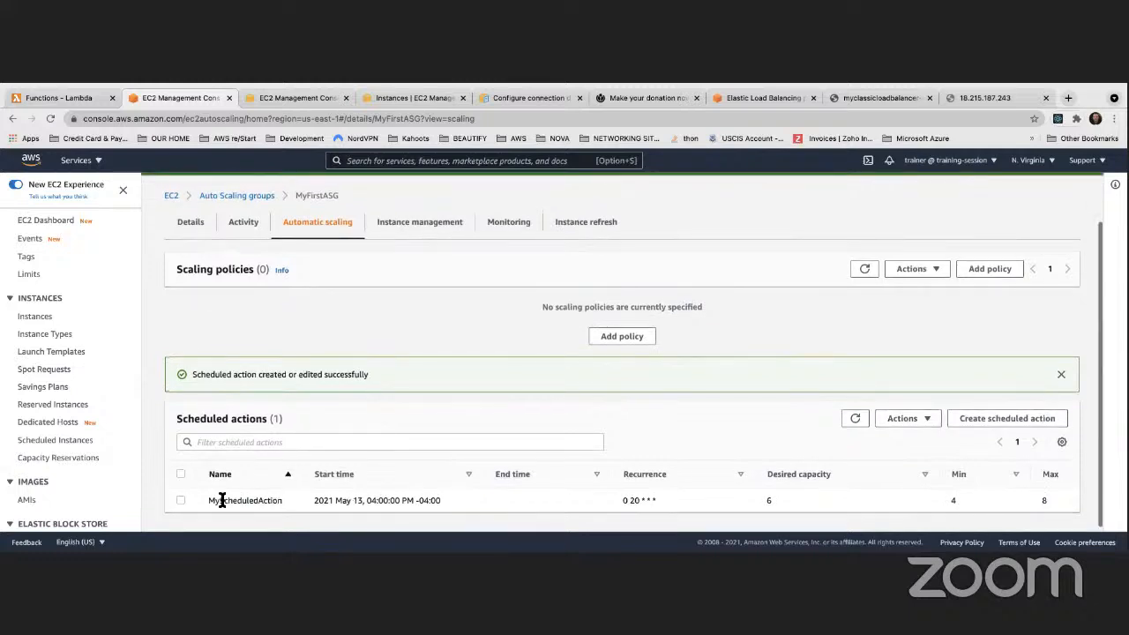
pyautogui.click(181, 500)
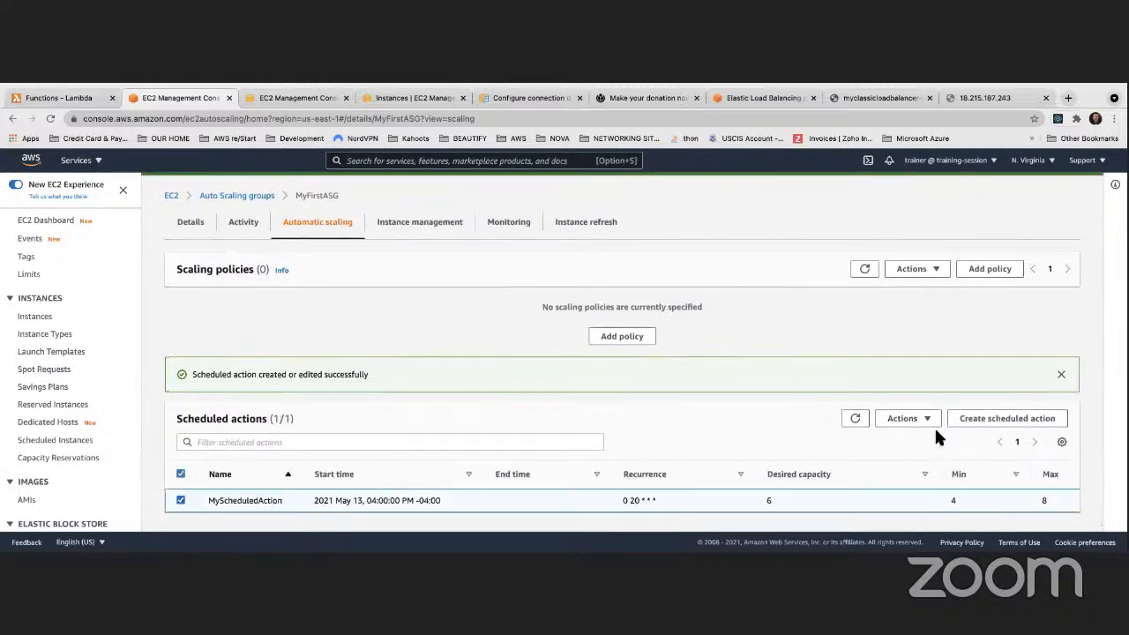
pyautogui.click(908, 418)
pyautogui.click(726, 410)
pyautogui.click(180, 500)
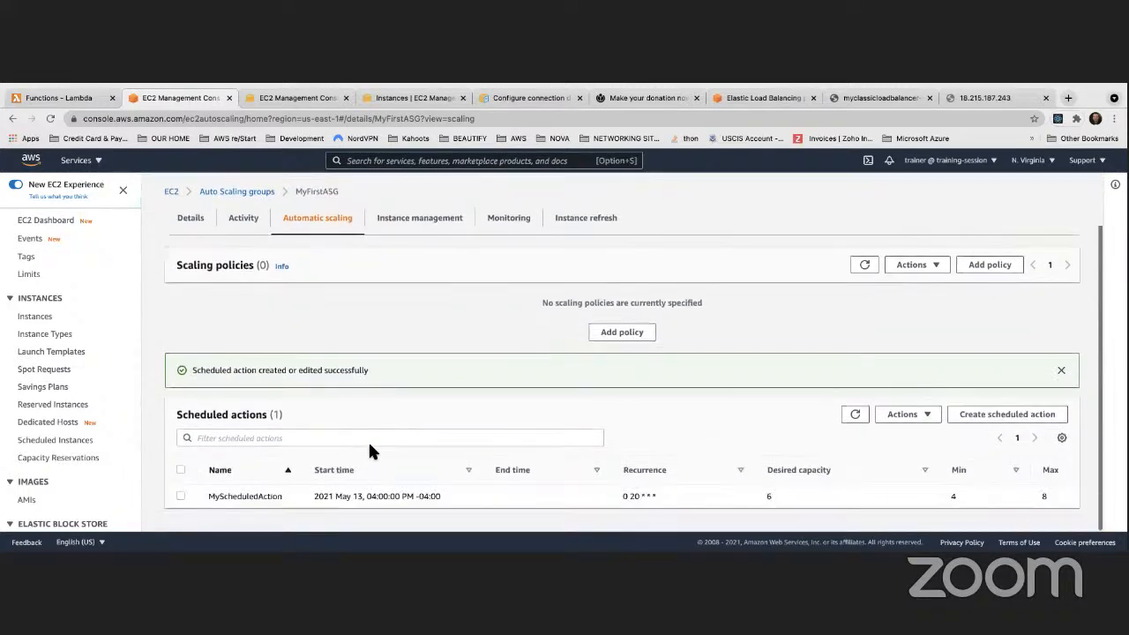
pyautogui.hotkey('ctrl', 'Up')
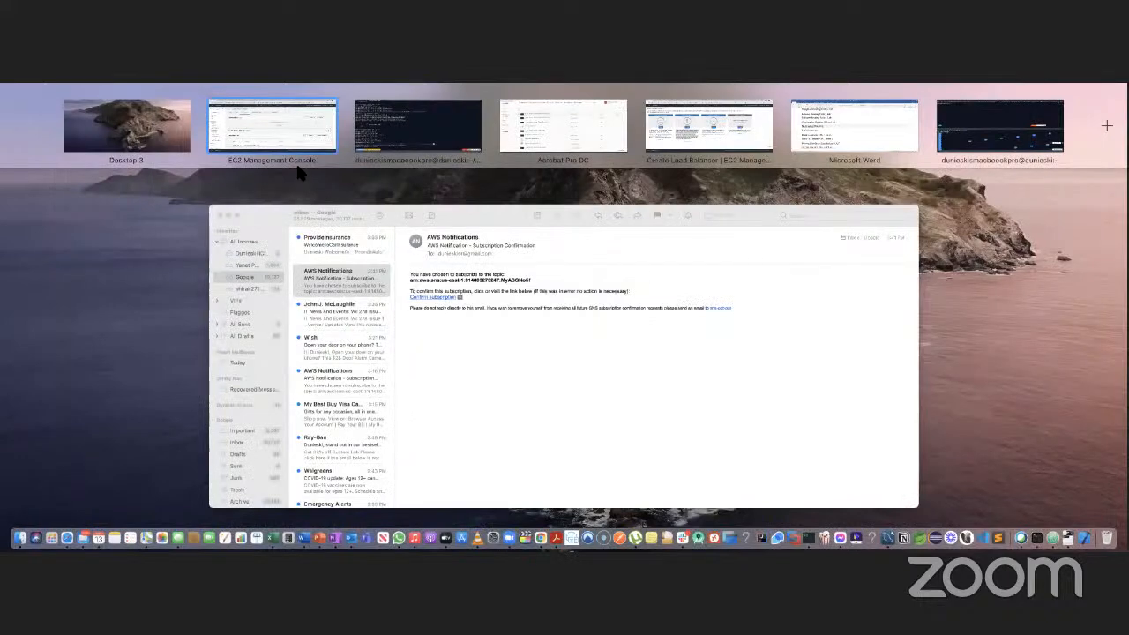
pyautogui.click(294, 151)
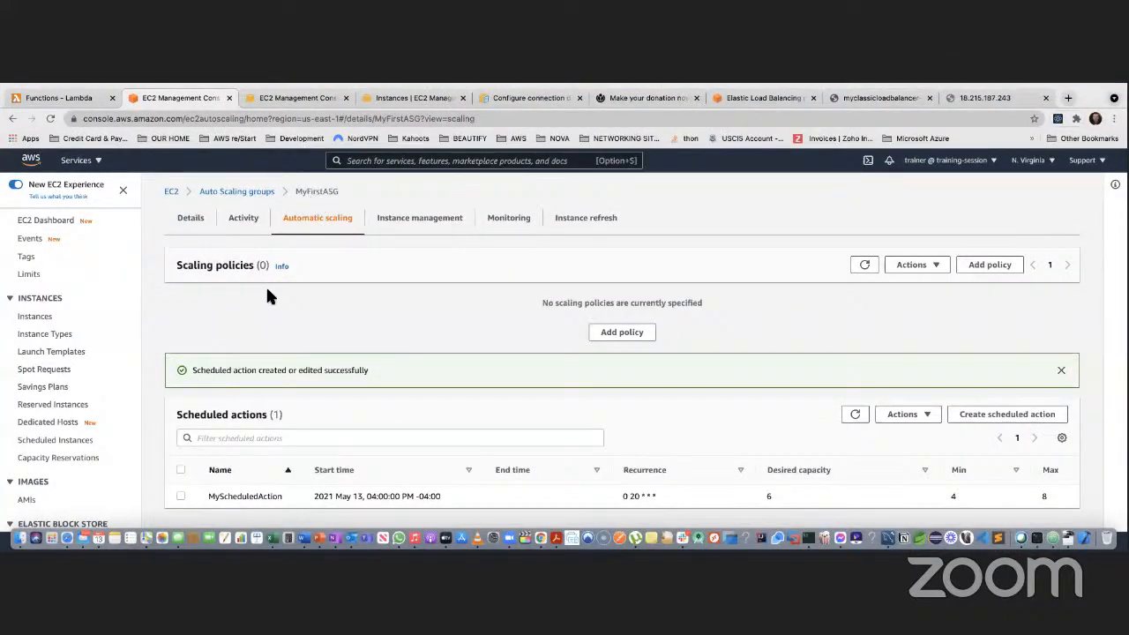
pyautogui.scroll(-2, 301, 285)
# Cancel a target tracking scaling policy draft, refresh scheduled actions, and view MyFirstASG's details
pyautogui.click(629, 335)
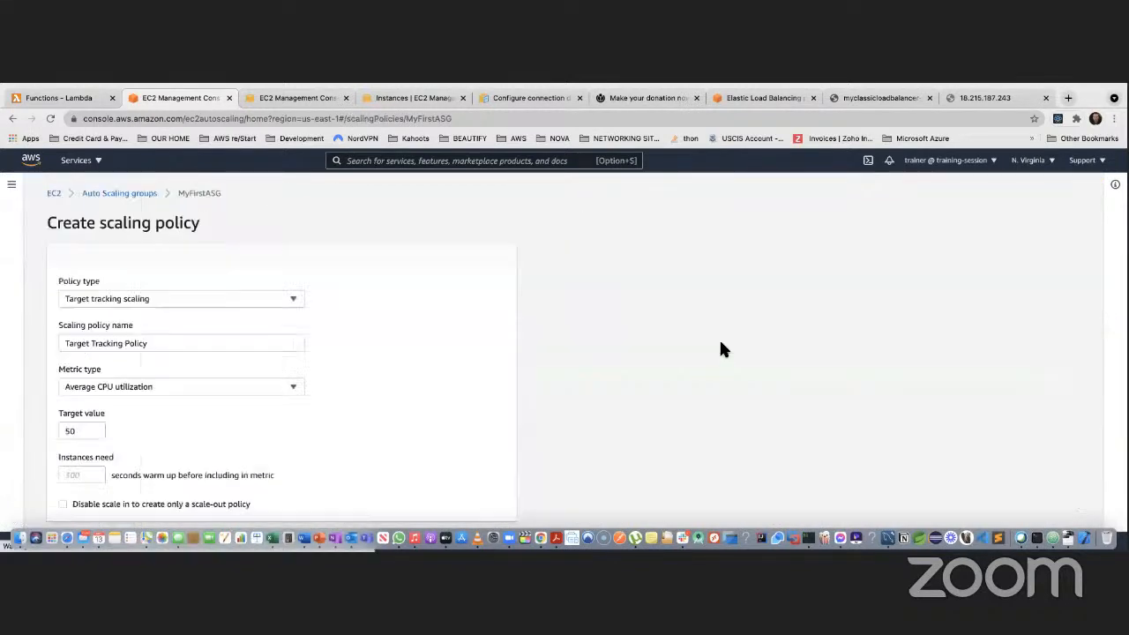
pyautogui.click(158, 301)
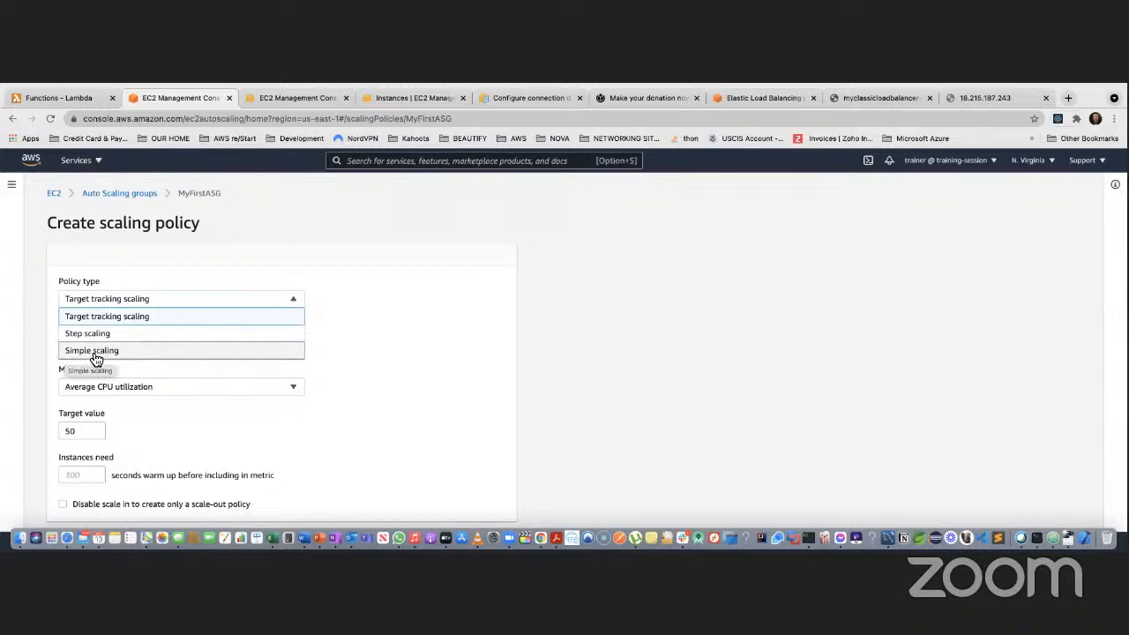
pyautogui.click(357, 362)
pyautogui.scroll(-1, 357, 362)
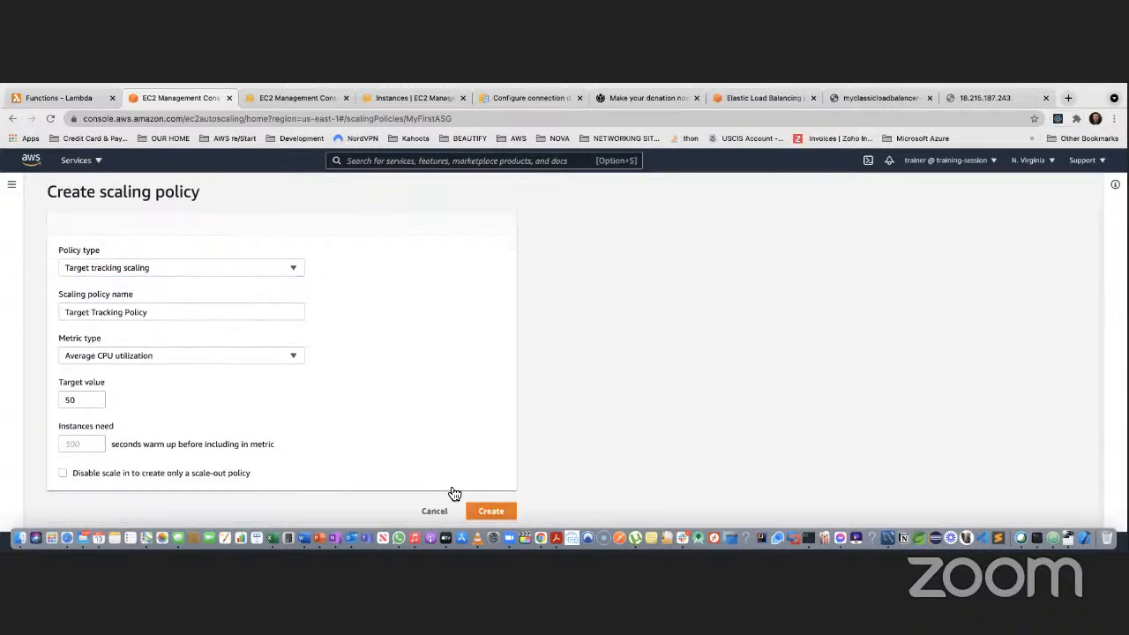
pyautogui.click(433, 512)
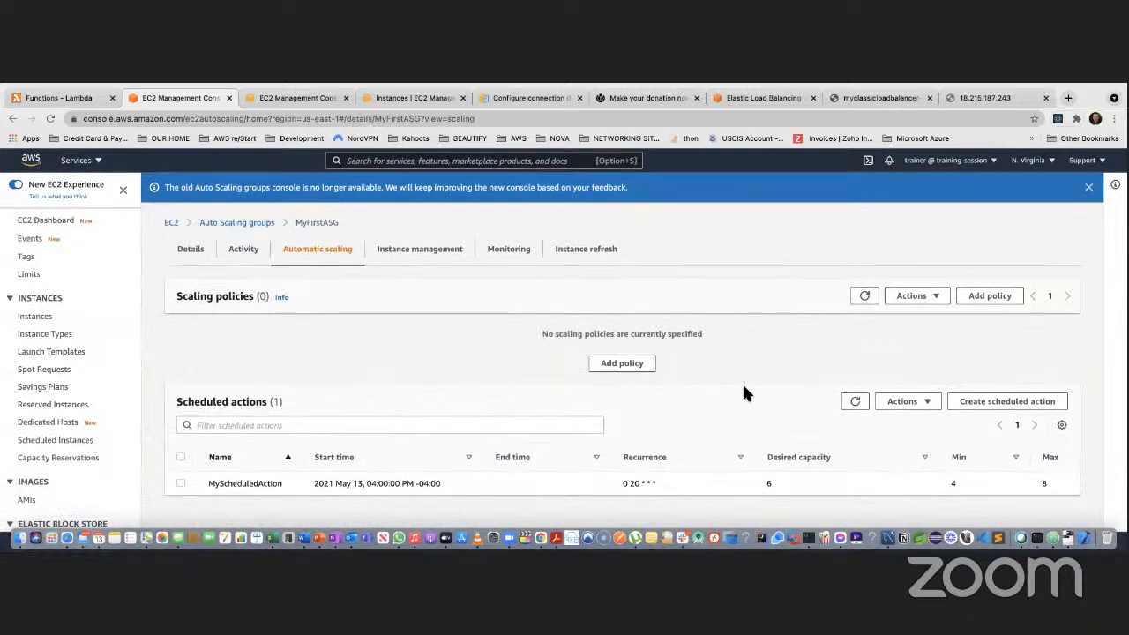
pyautogui.click(853, 400)
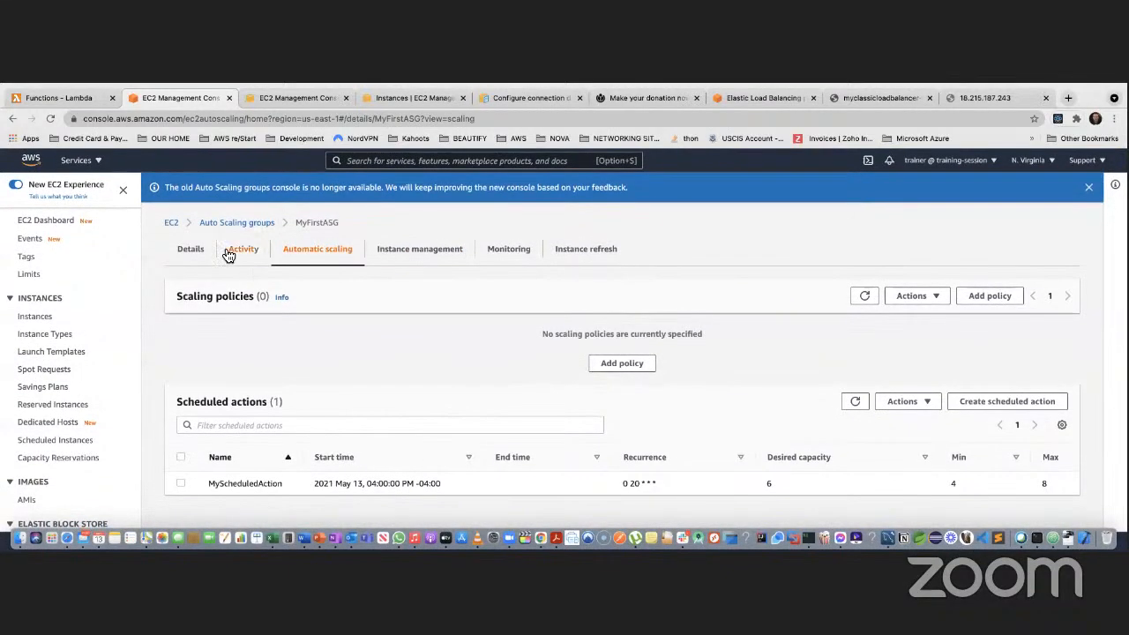
pyautogui.click(189, 250)
# Add the us-east-1d subnet to MyFirstASG's network and save the four-subnet configuration
pyautogui.scroll(-2, 300, 361)
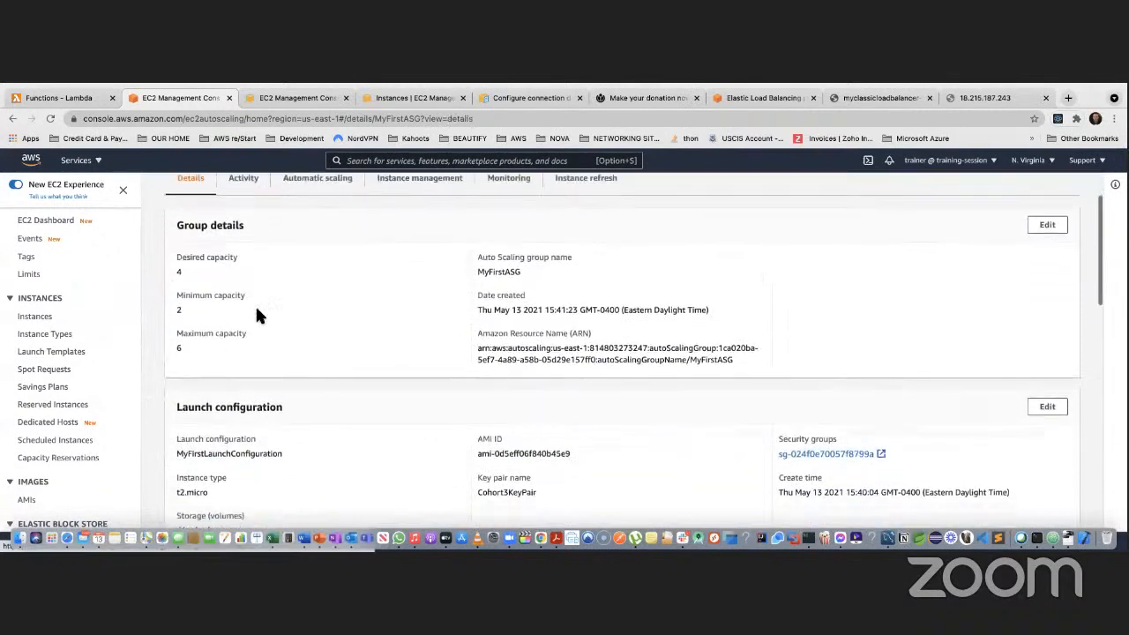
pyautogui.moveTo(177, 263); pyautogui.dragTo(187, 267)
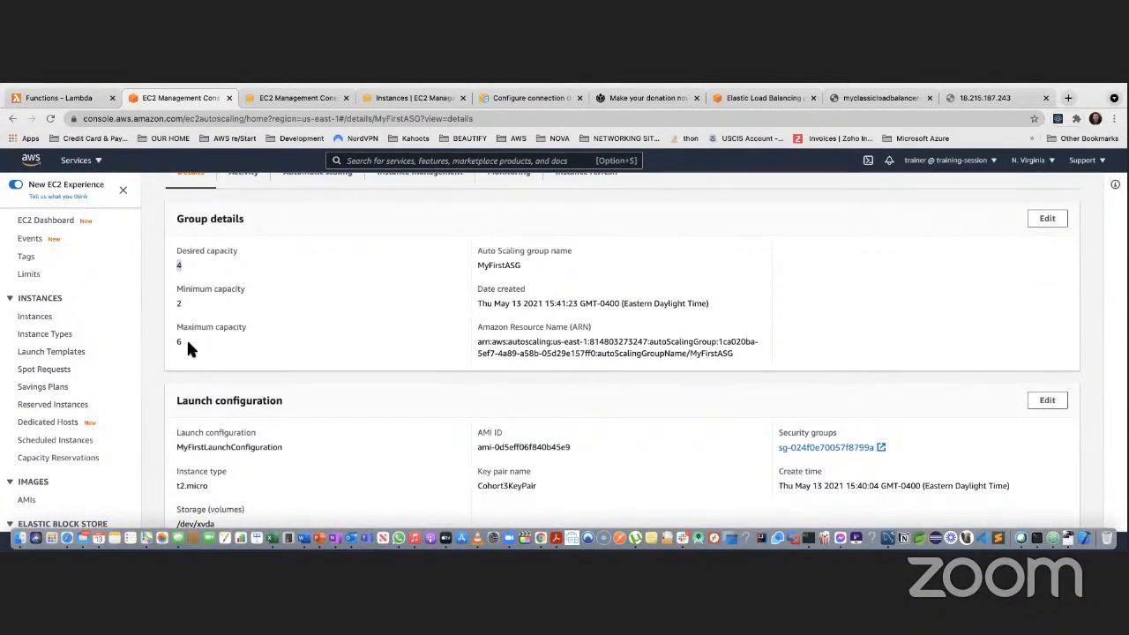
pyautogui.scroll(-5, 256, 338)
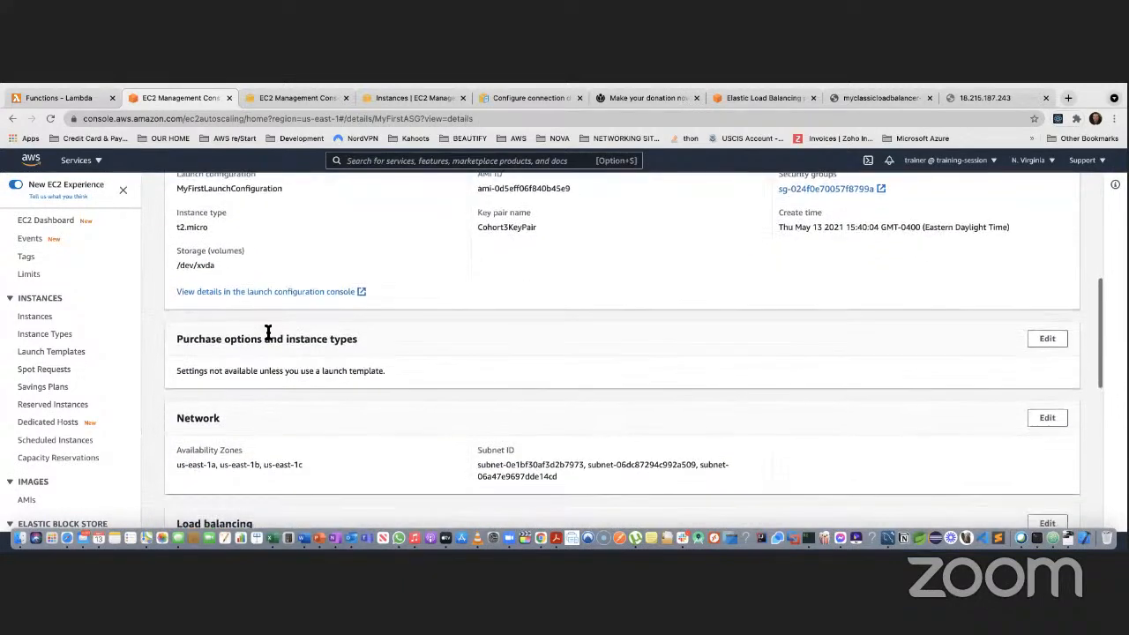
pyautogui.scroll(-4, 265, 324)
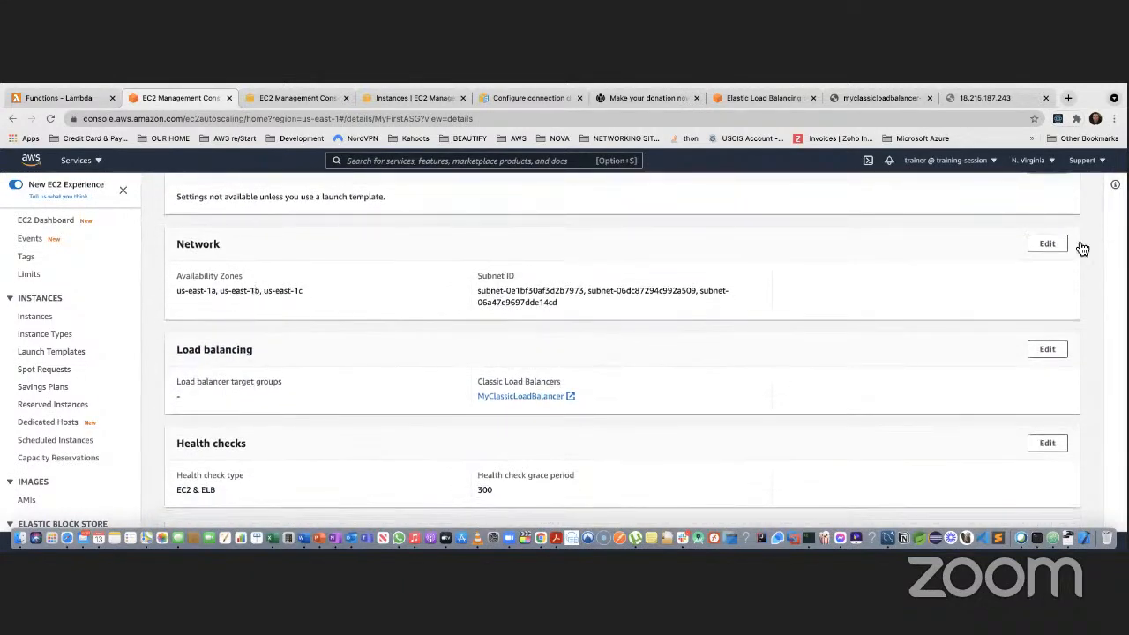
pyautogui.click(1050, 244)
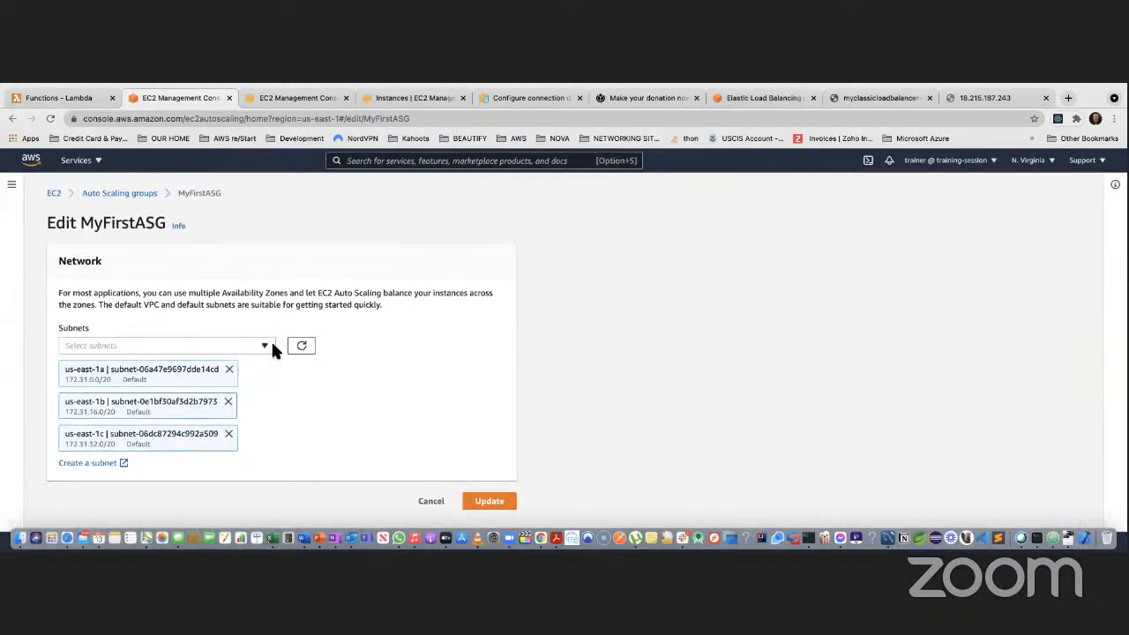
pyautogui.click(272, 345)
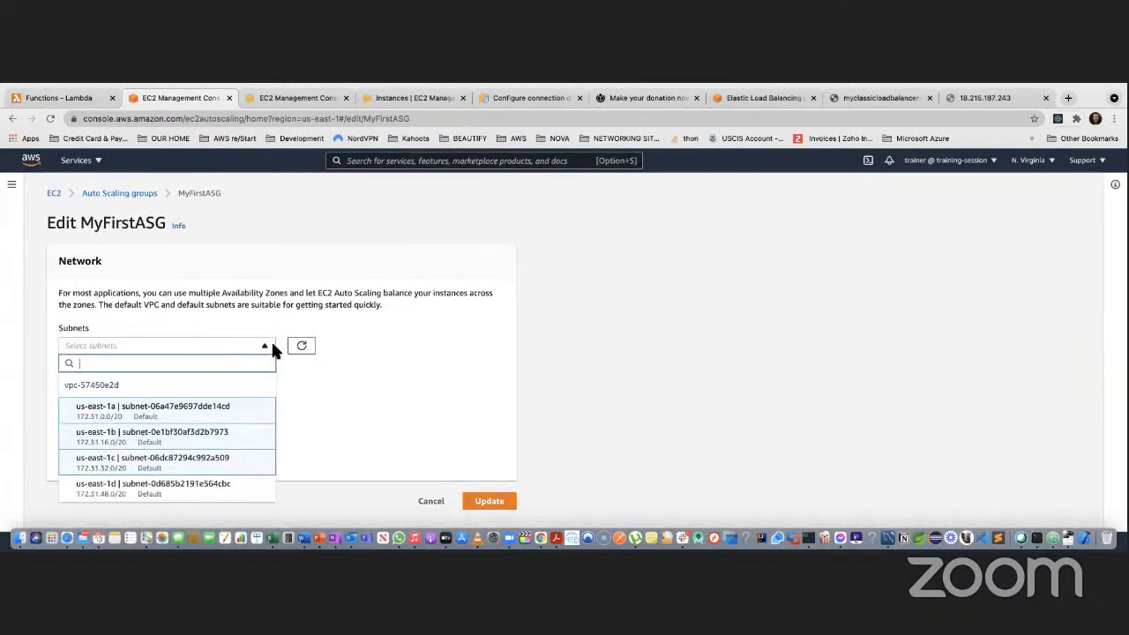
pyautogui.click(189, 493)
pyautogui.click(486, 511)
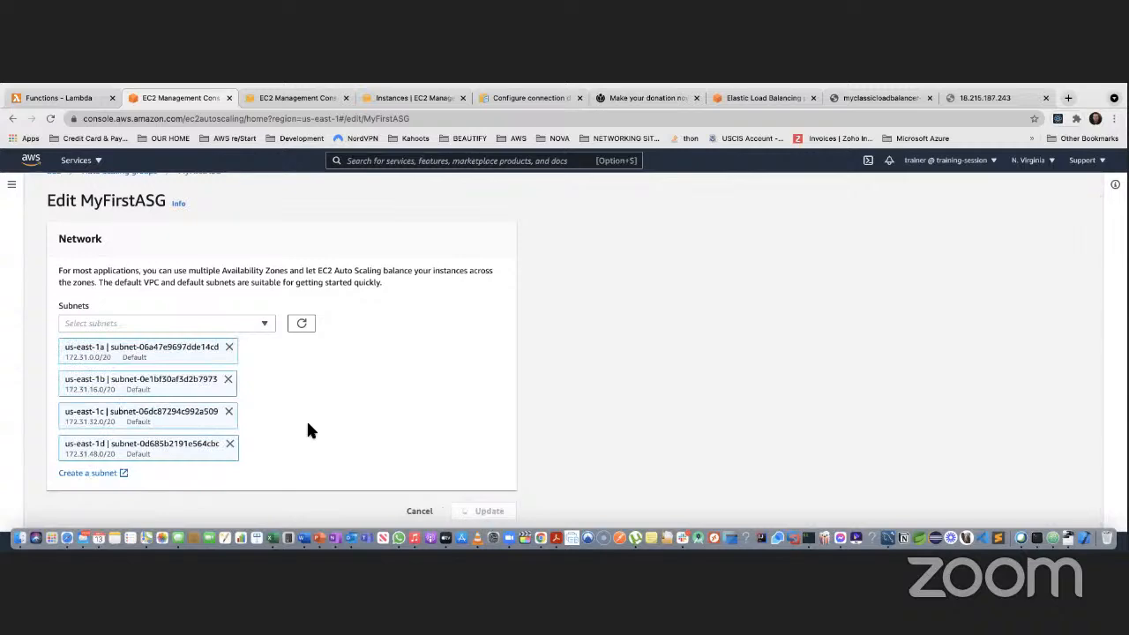
# Review the group size settings (desired capacity 4) and close them unchanged
pyautogui.scroll(-5, 451, 404)
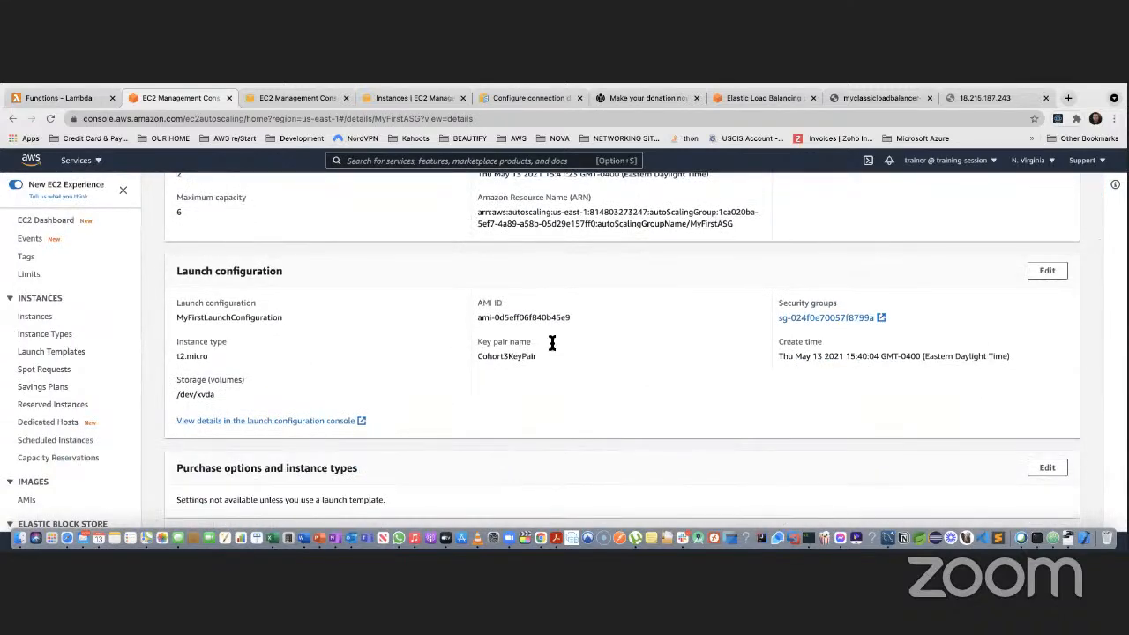
pyautogui.scroll(3, 357, 341)
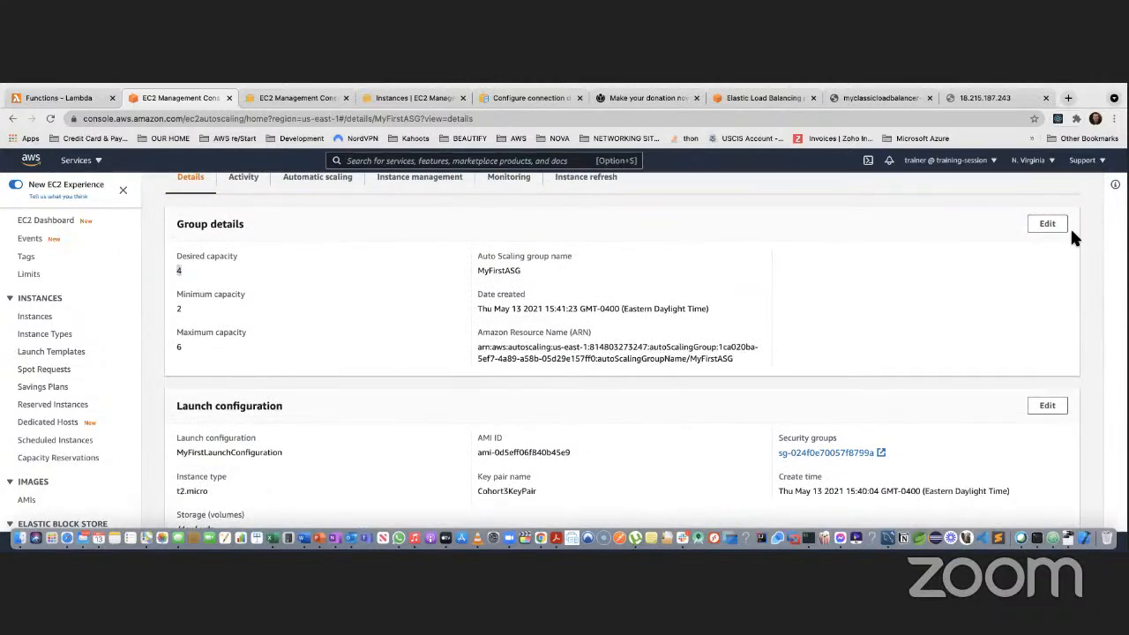
pyautogui.click(1047, 224)
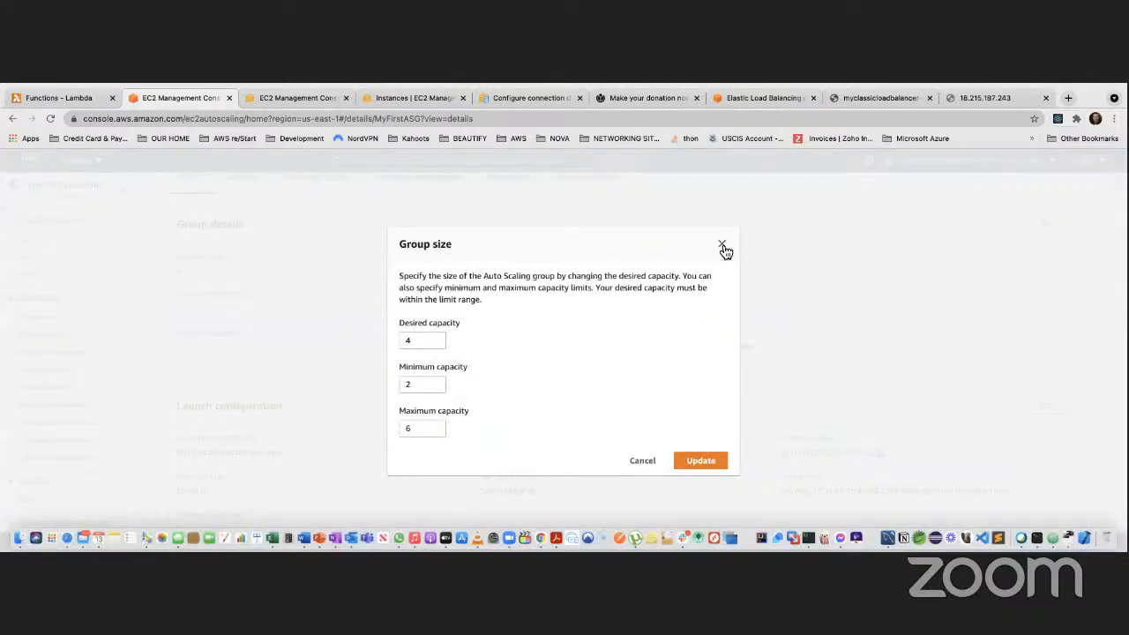
pyautogui.click(722, 246)
# Add the us-east-1e and us-east-1f subnets and save the six-subnet network
pyautogui.scroll(-5, 770, 365)
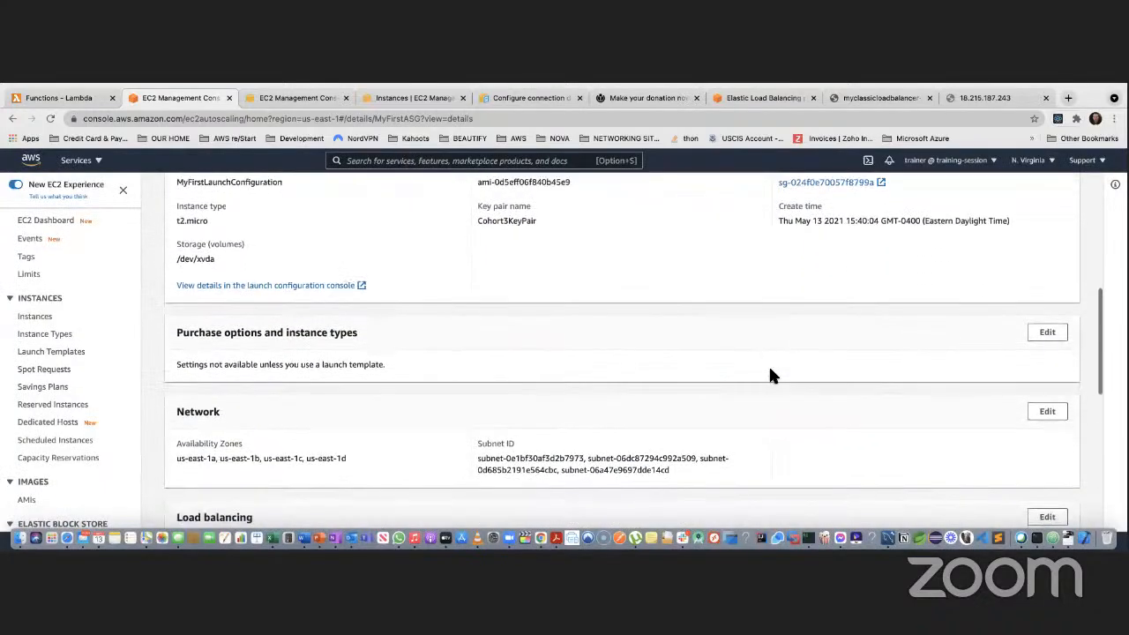
pyautogui.scroll(-2, 770, 376)
pyautogui.click(1048, 310)
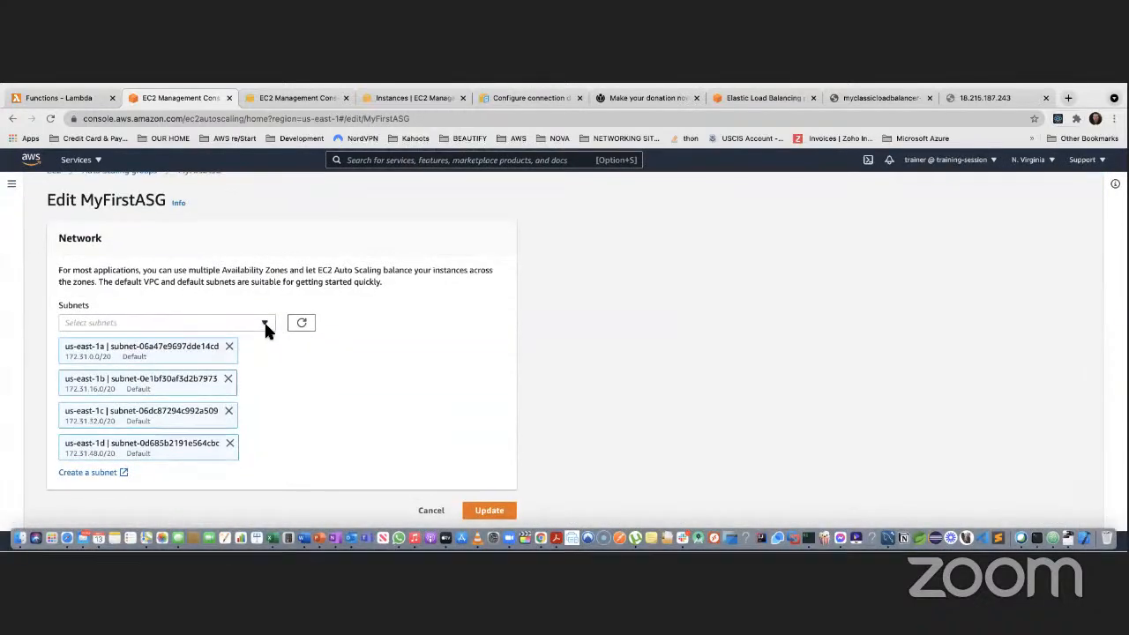
pyautogui.click(266, 326)
pyautogui.scroll(-1, 181, 459)
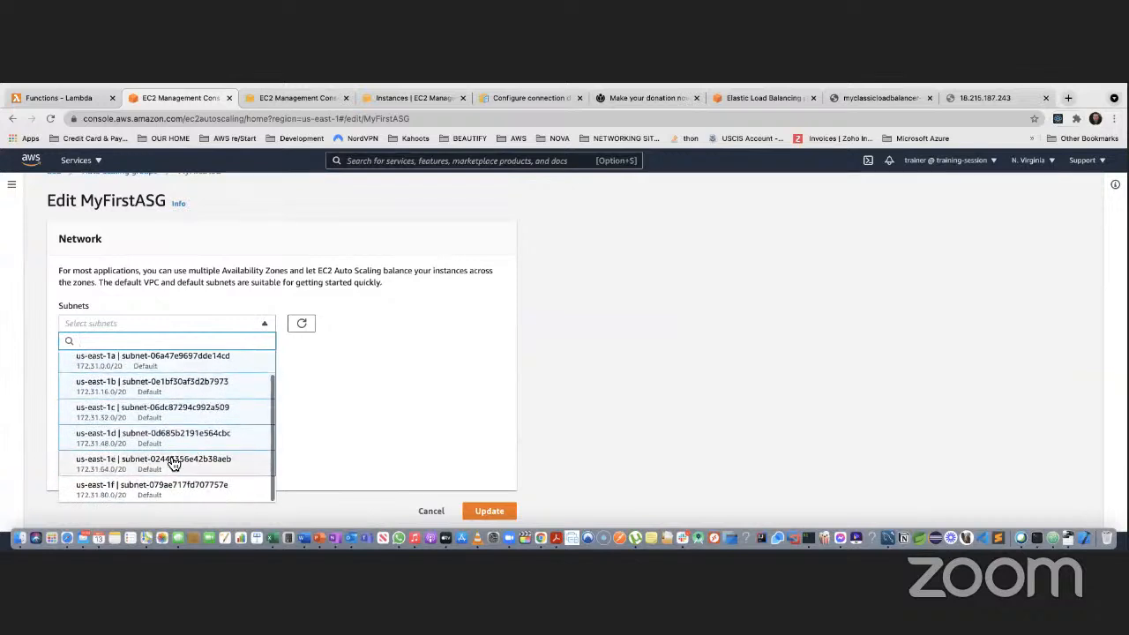
pyautogui.click(173, 465)
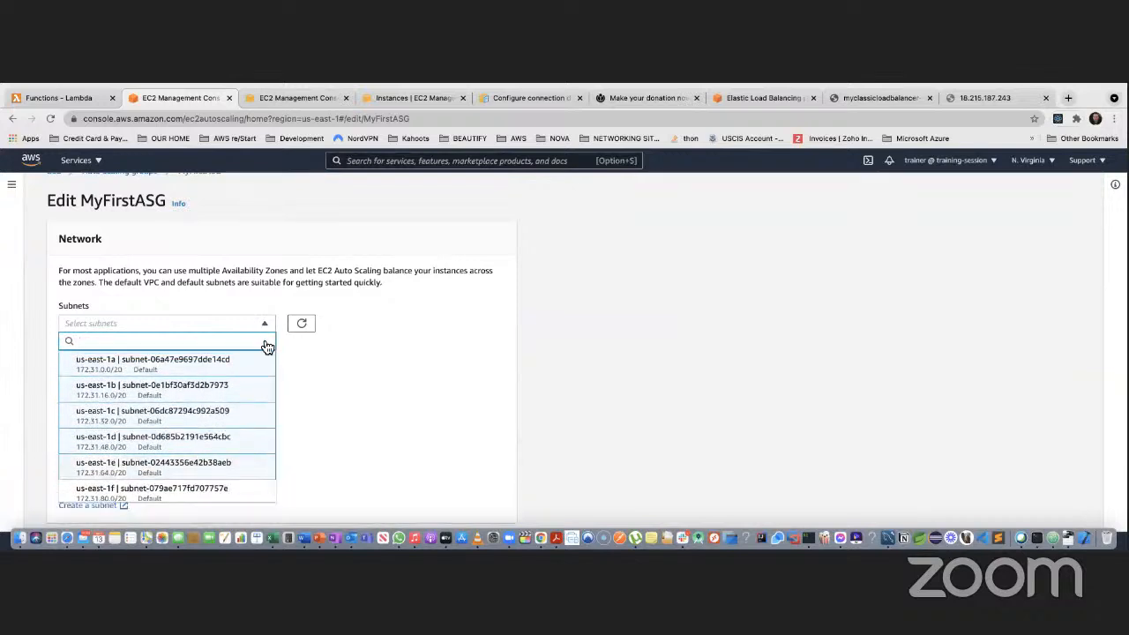
pyautogui.click(168, 490)
pyautogui.scroll(-1, 400, 468)
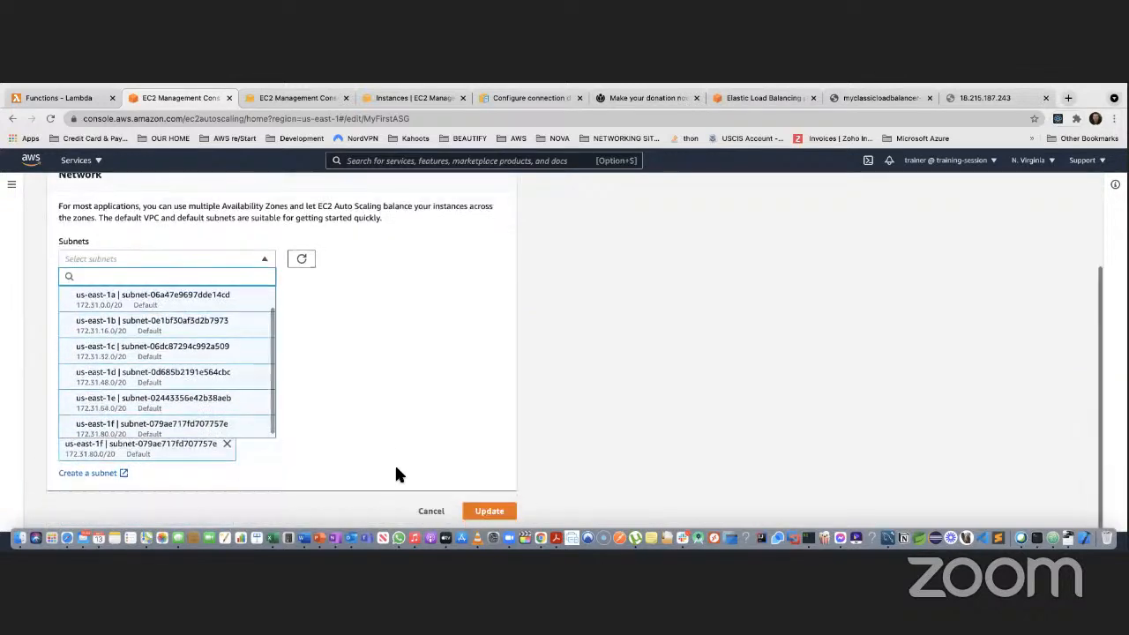
pyautogui.click(390, 447)
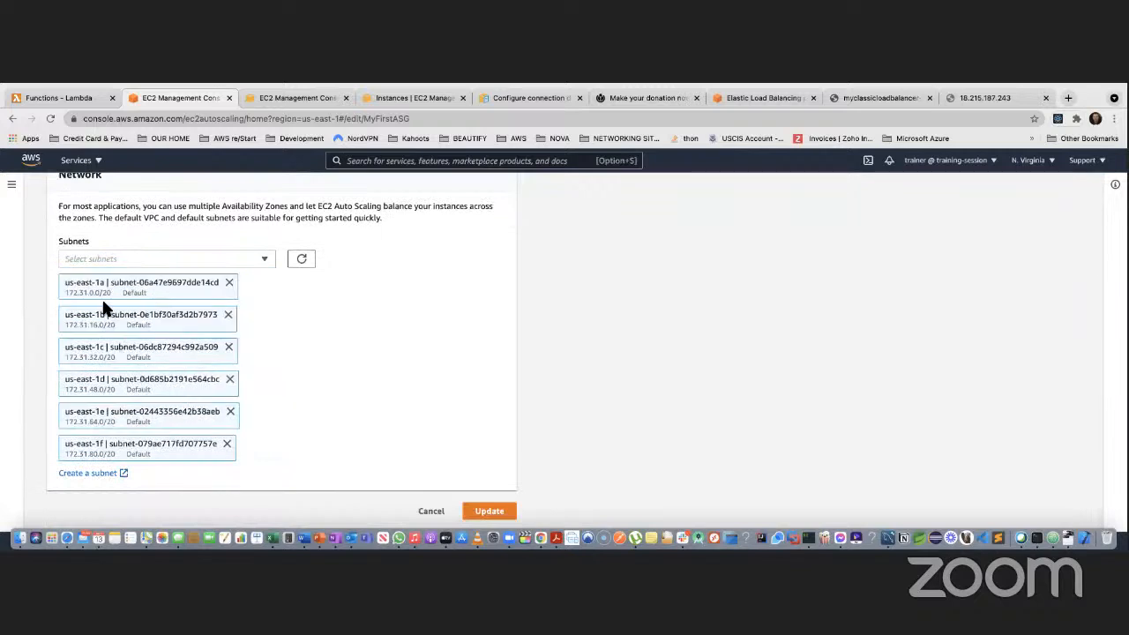
pyautogui.click(484, 511)
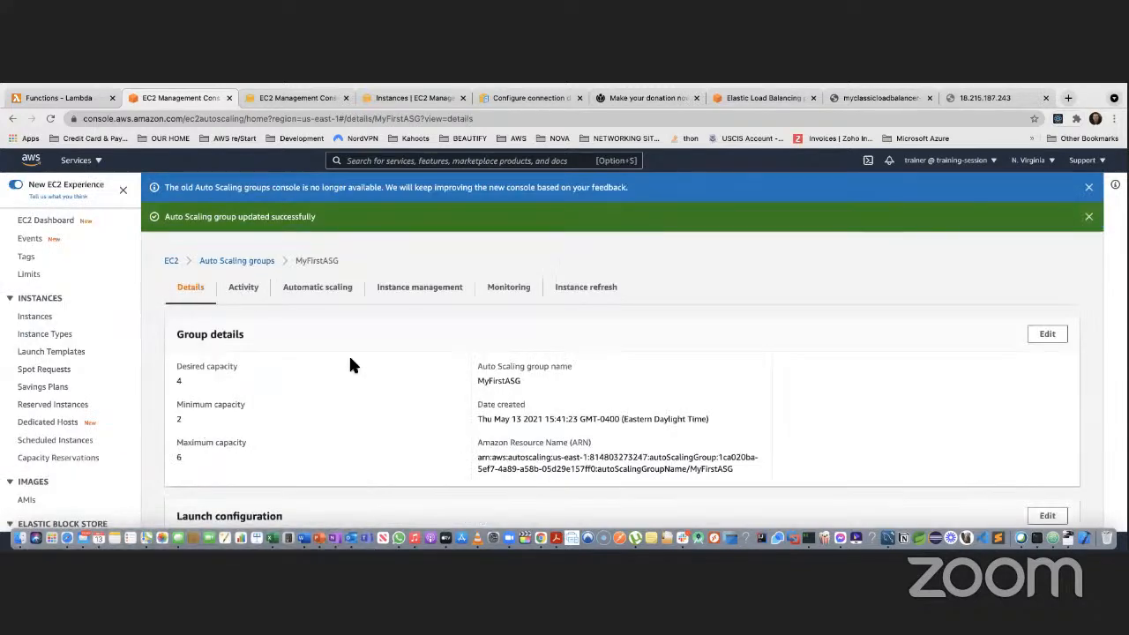
pyautogui.scroll(-3, 349, 360)
pyautogui.scroll(-5, 351, 369)
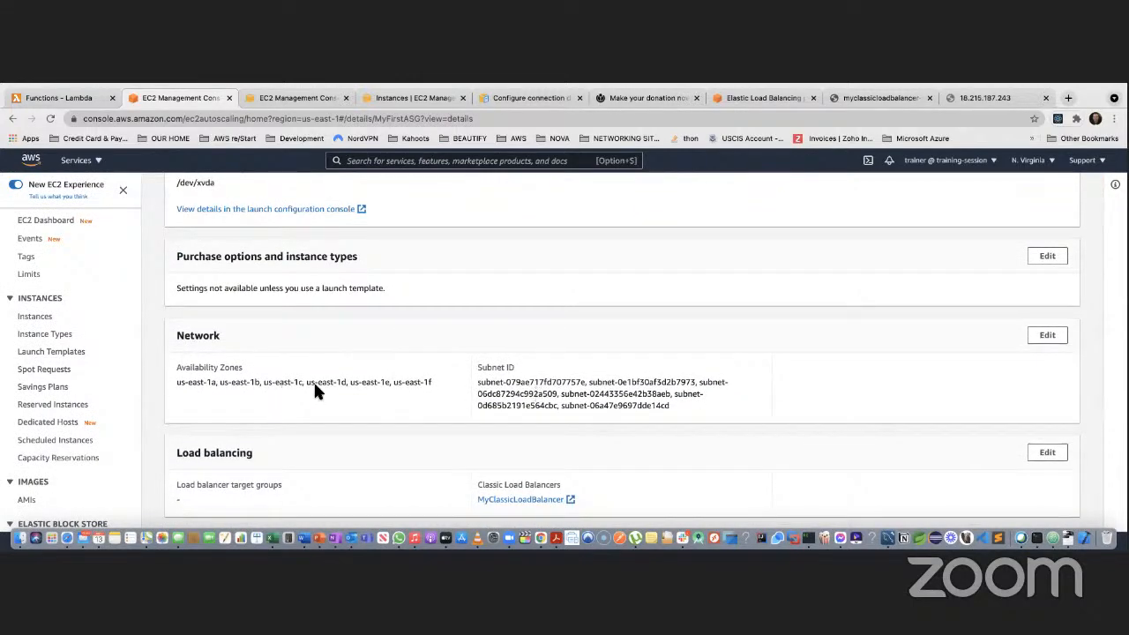
pyautogui.scroll(-5, 300, 388)
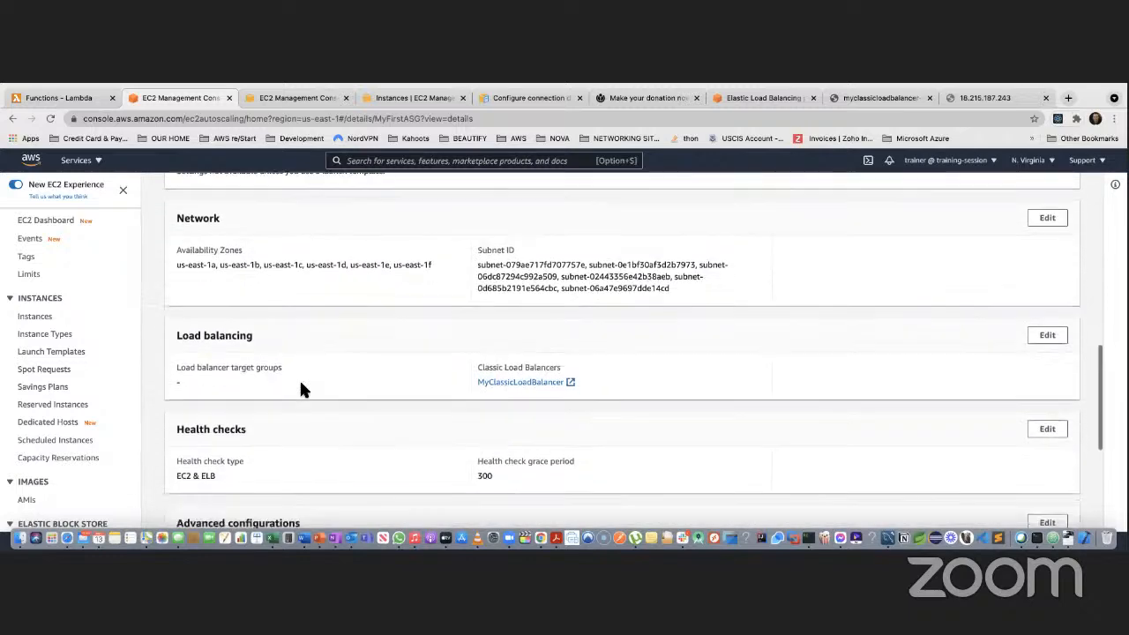
pyautogui.scroll(-3, 299, 388)
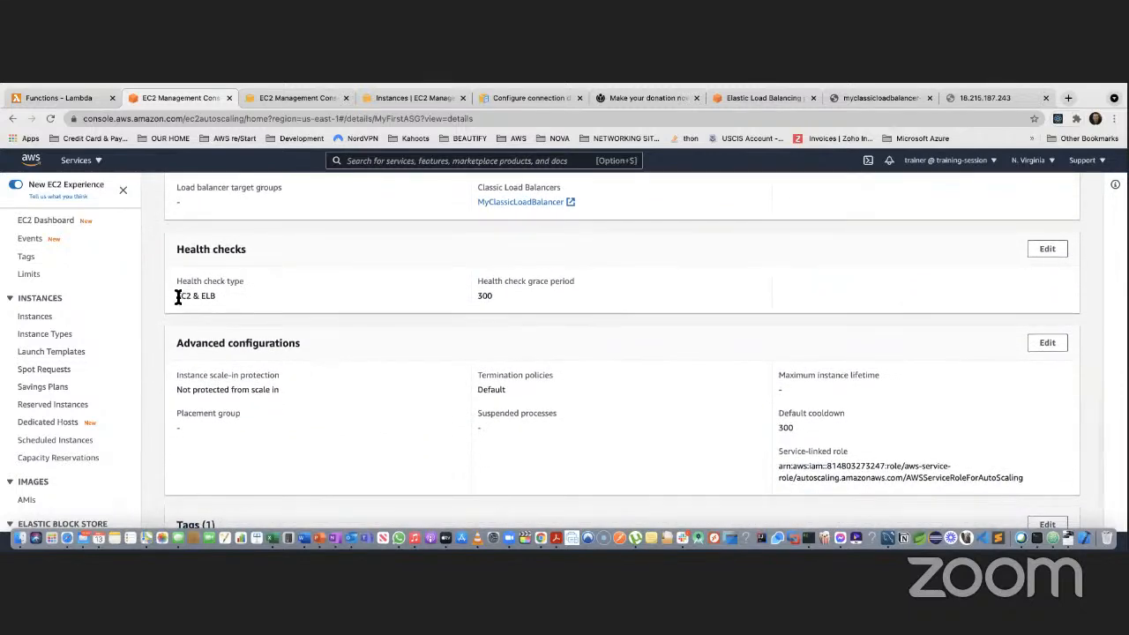
pyautogui.click(1045, 249)
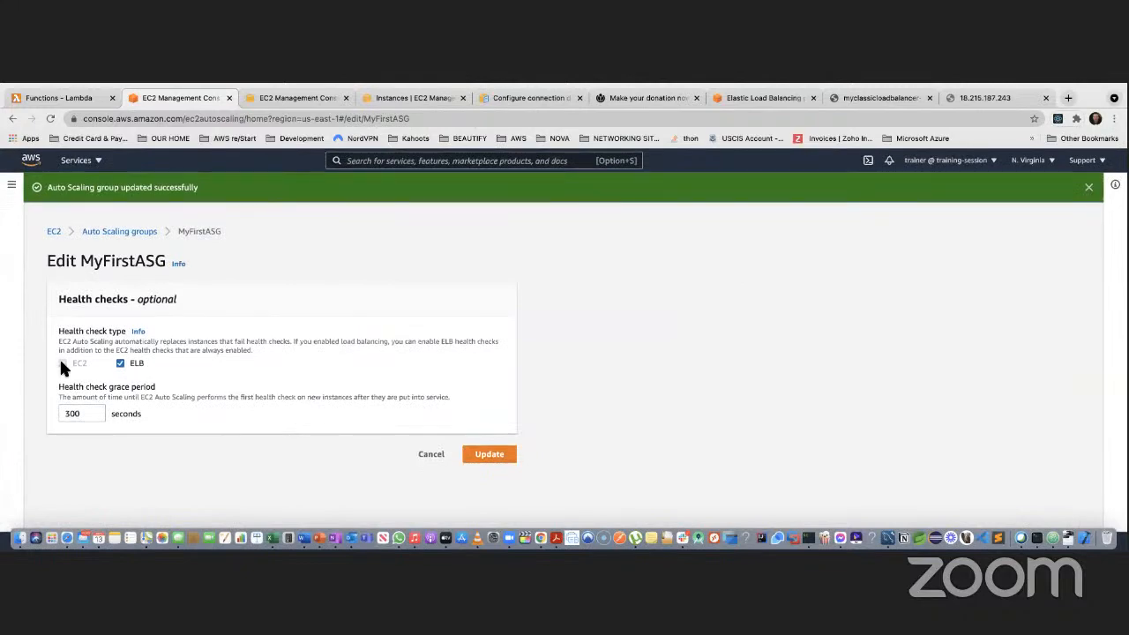
pyautogui.click(432, 453)
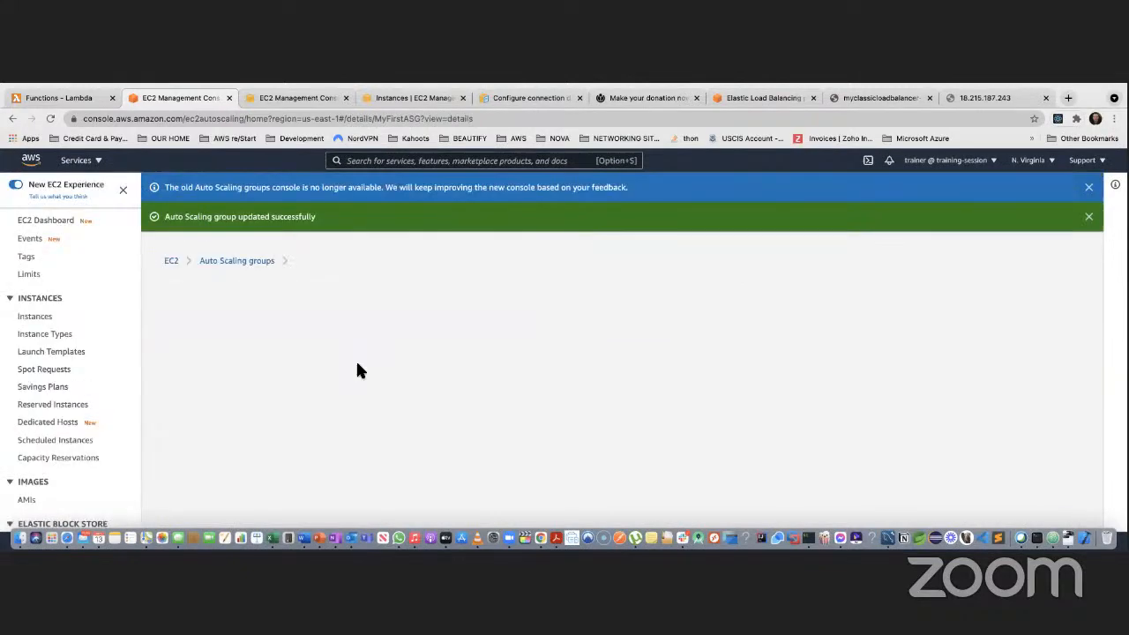
pyautogui.scroll(-10, 357, 370)
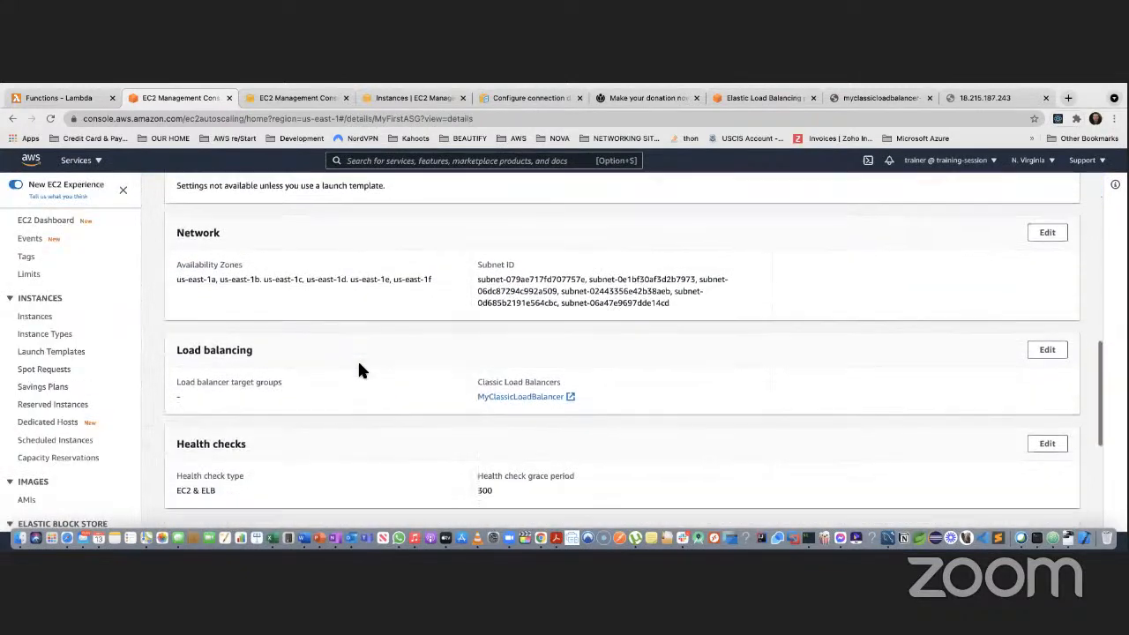
pyautogui.scroll(-4, 357, 370)
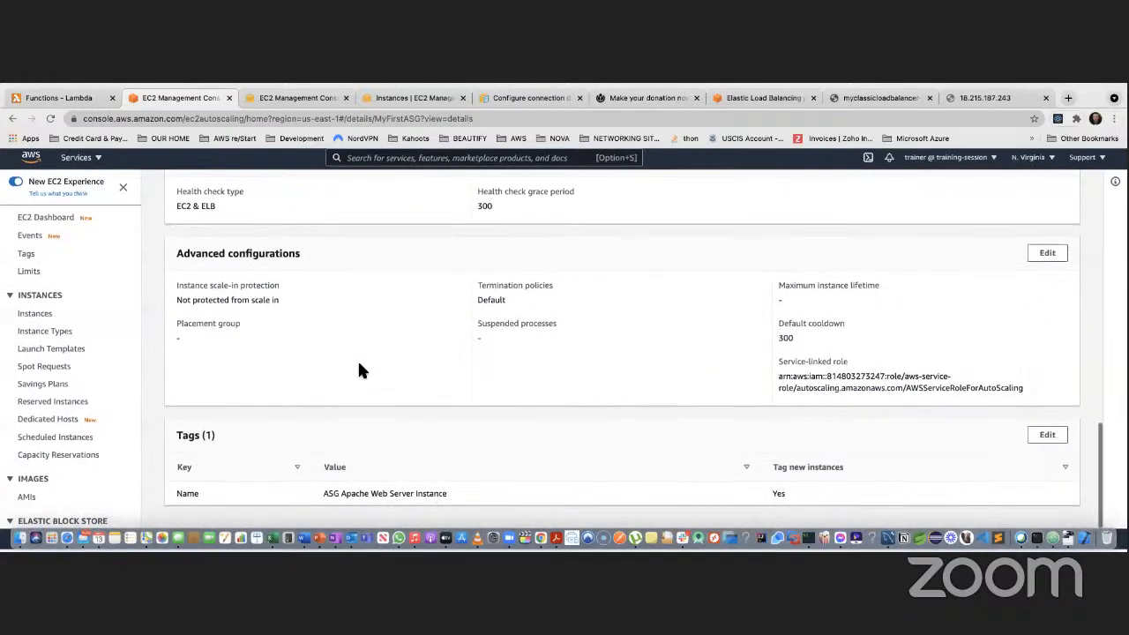
pyautogui.scroll(3, 519, 411)
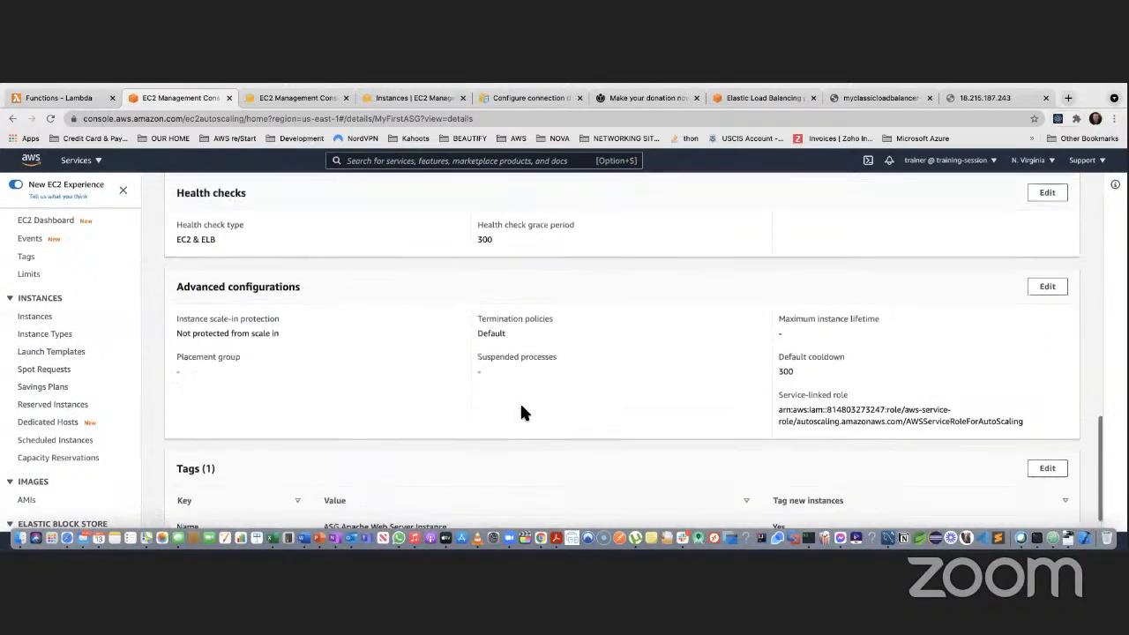
pyautogui.scroll(10, 362, 355)
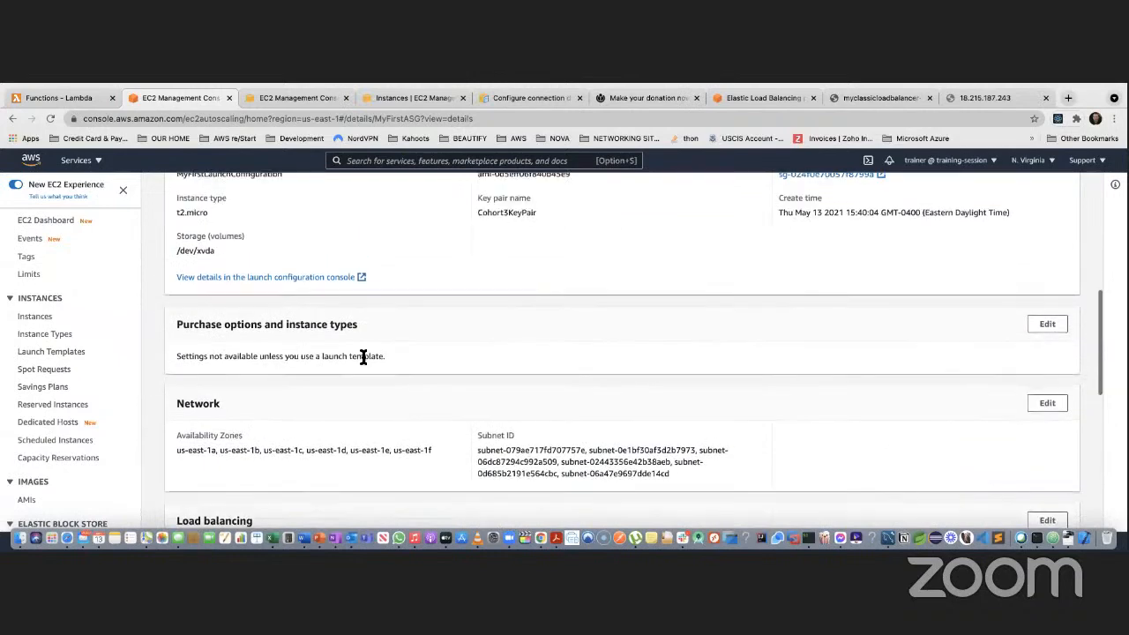
pyautogui.moveTo(178, 375); pyautogui.dragTo(235, 444)
pyautogui.click(261, 395)
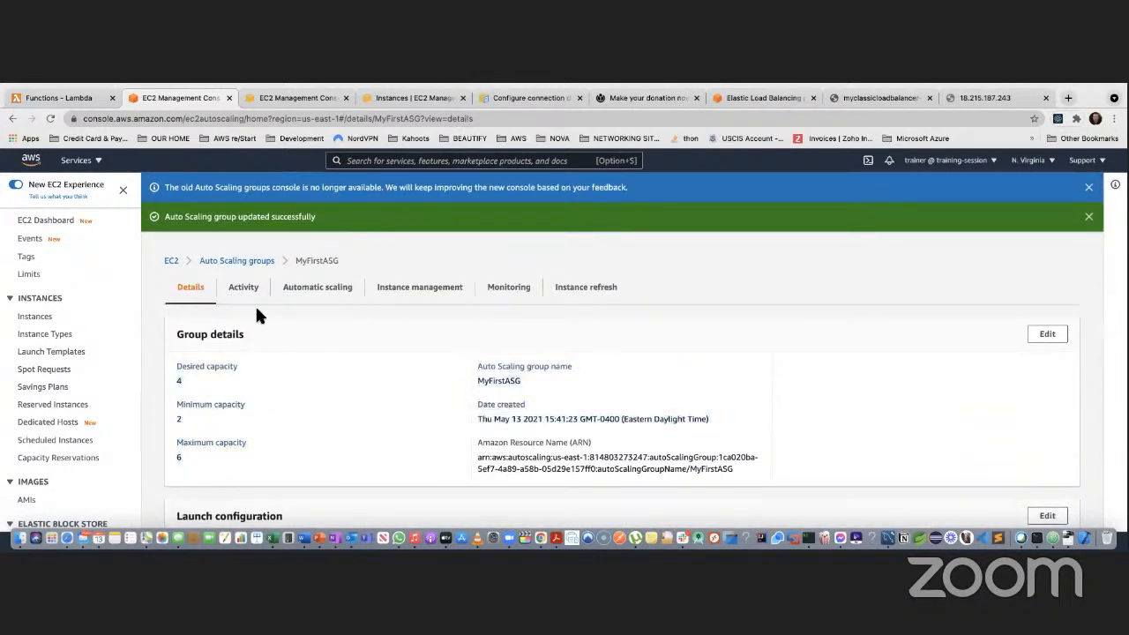